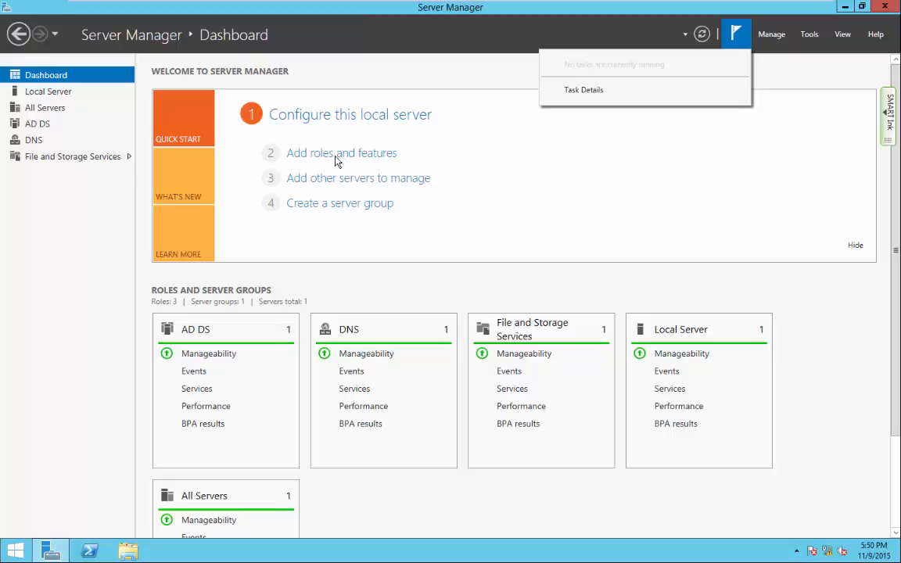
Start the Add Roles and Features Wizard with role-based installation on 2012-1.gopa.com, reaching server roles.
click(335, 156)
click(336, 156)
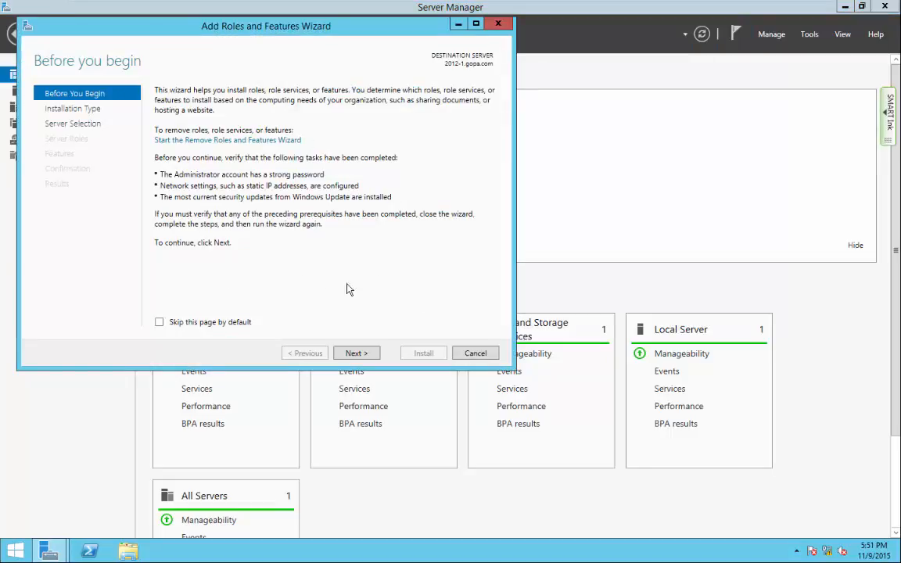
click(364, 354)
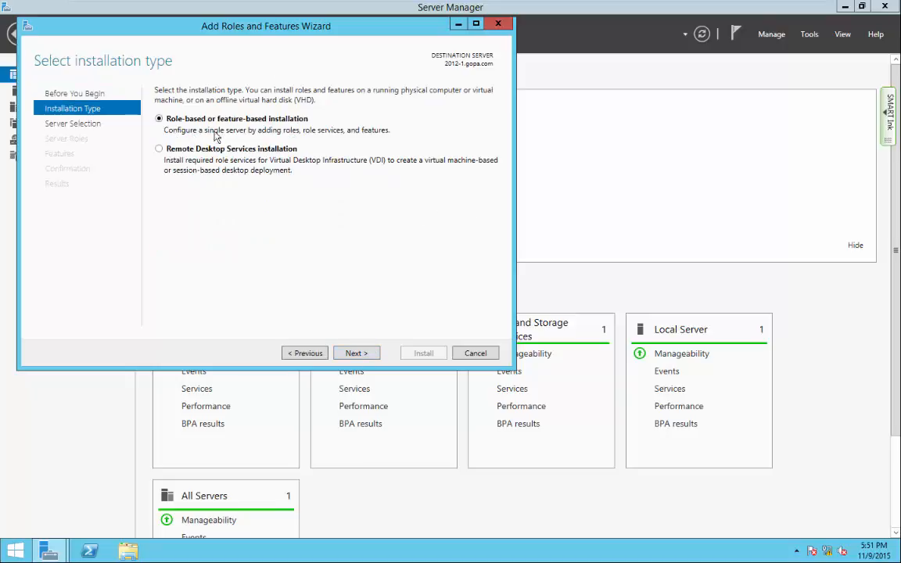
click(357, 354)
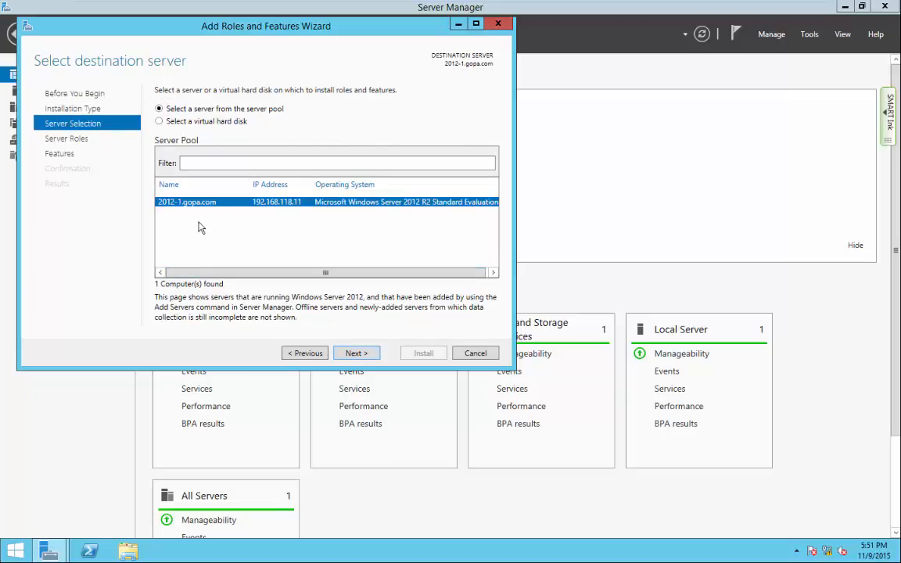
click(362, 355)
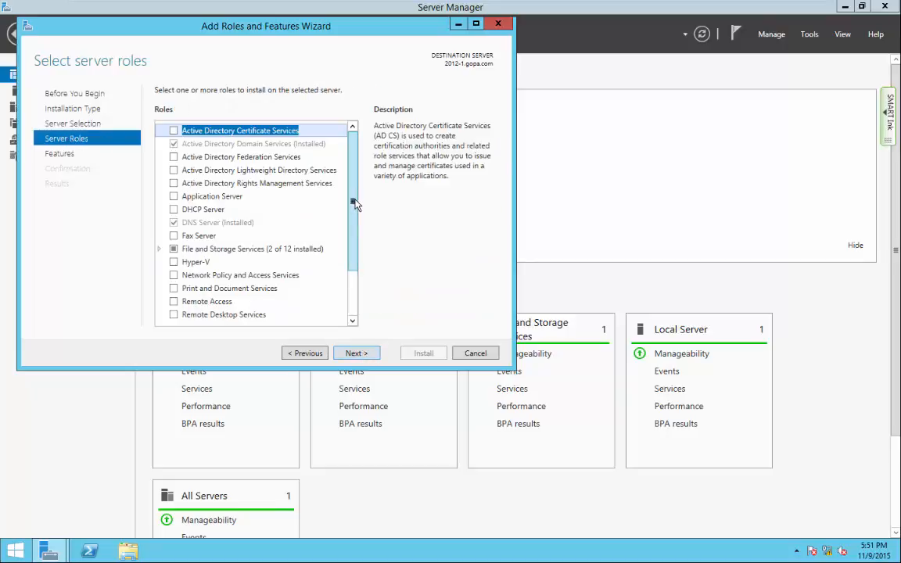
Select the Print and Document Services role with its management tools, then continue to features.
drag(353, 202, 355, 243)
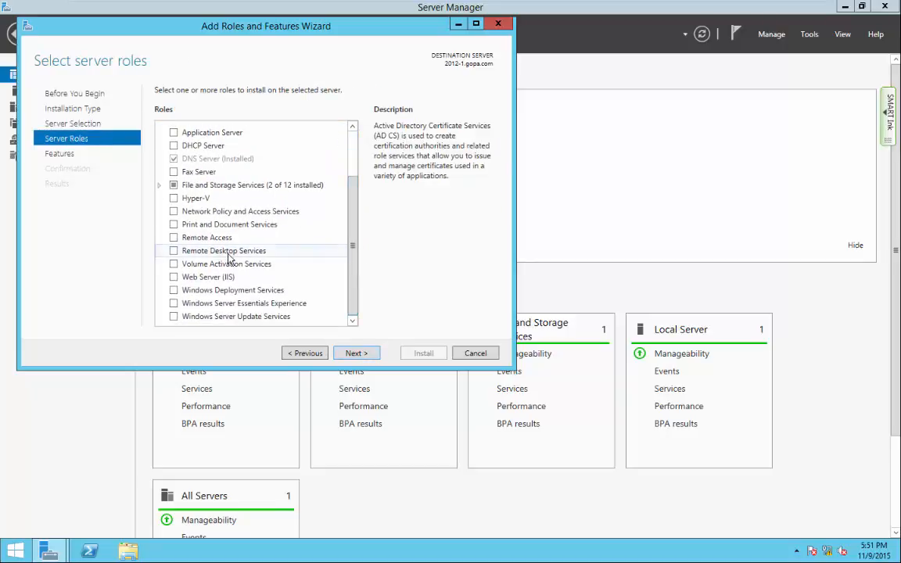
click(173, 225)
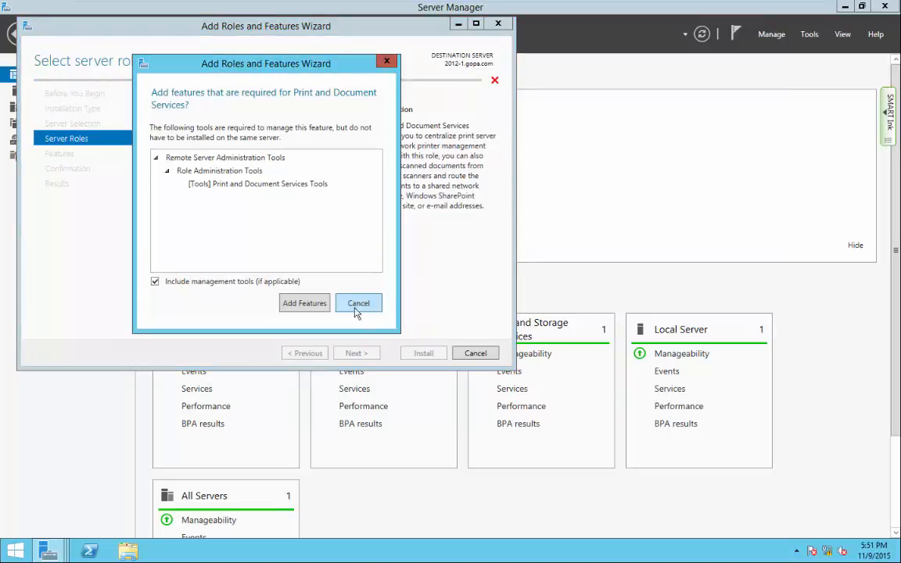
click(317, 308)
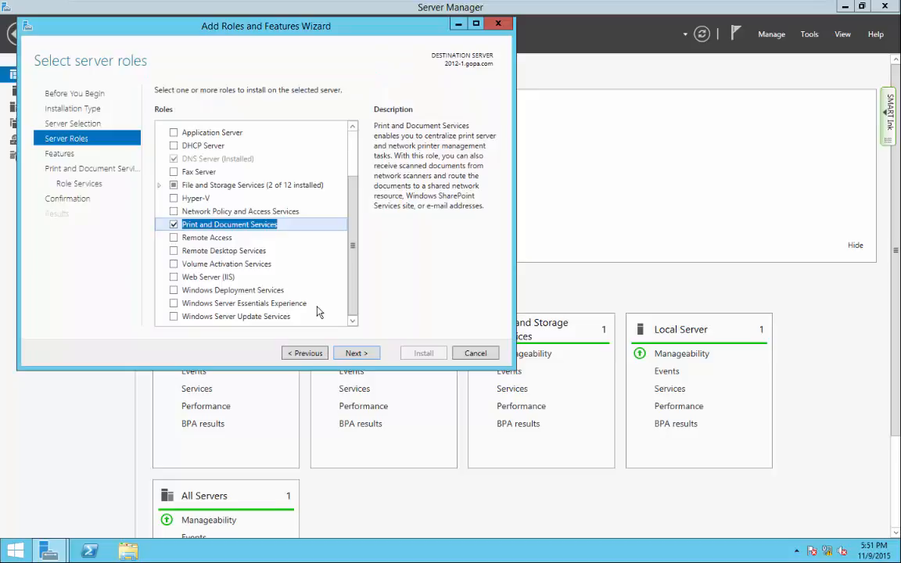
click(356, 353)
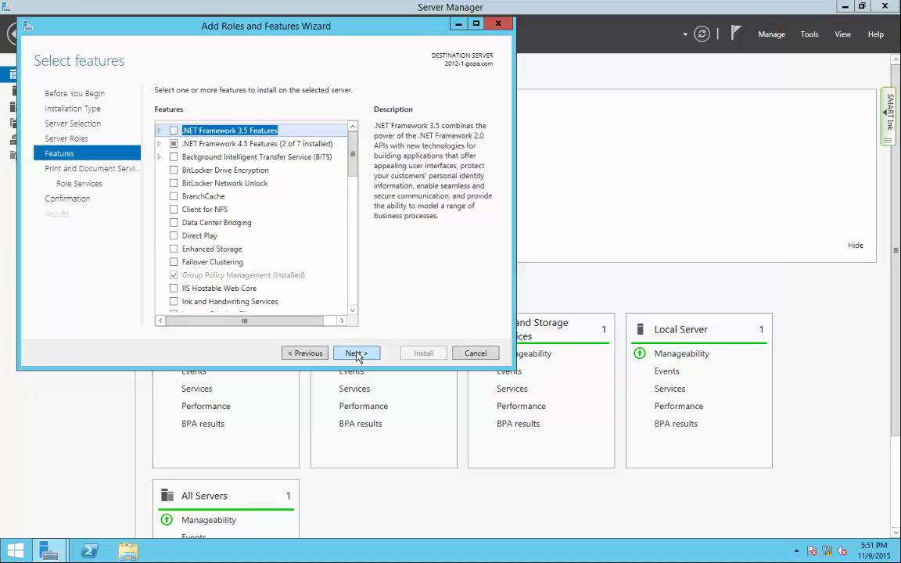
Keep default features and the Print Server role service, and allow automatic restart if required.
click(356, 353)
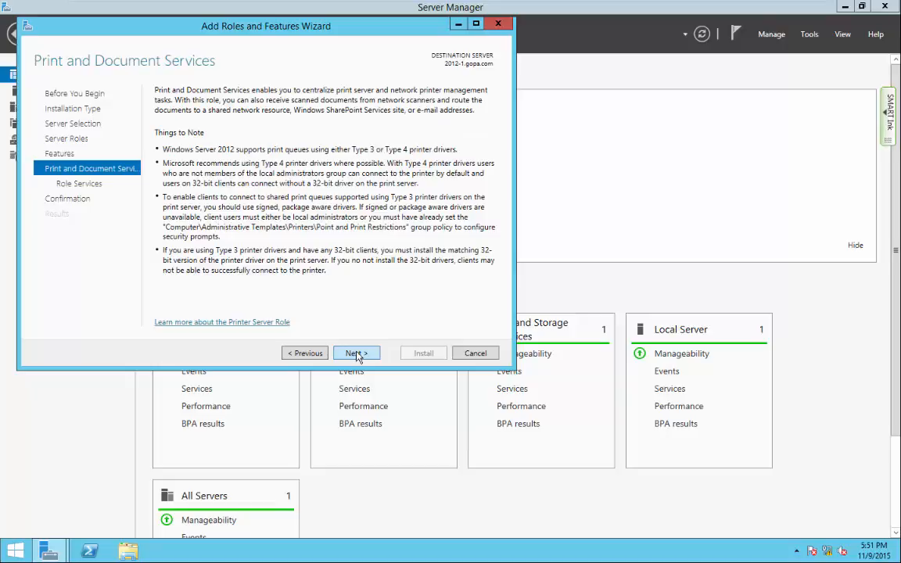
click(356, 353)
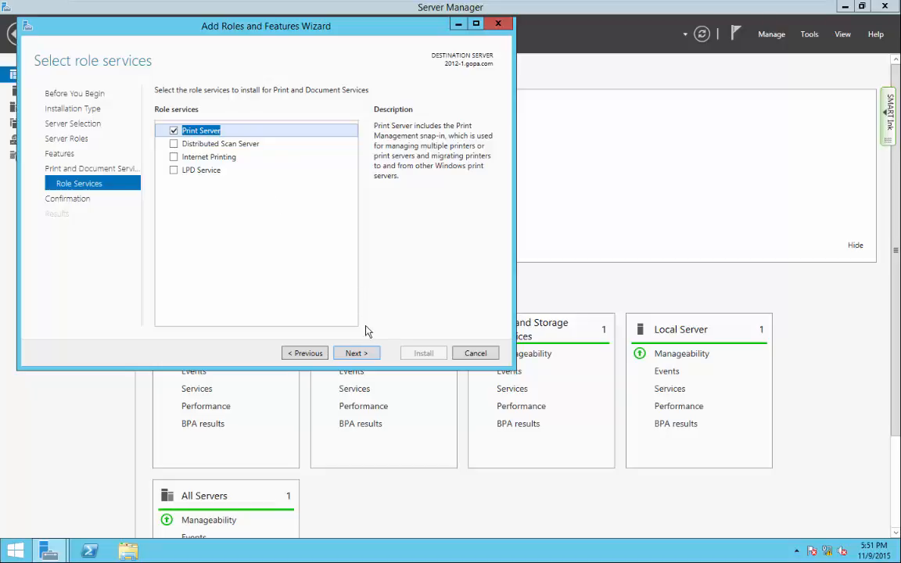
click(357, 352)
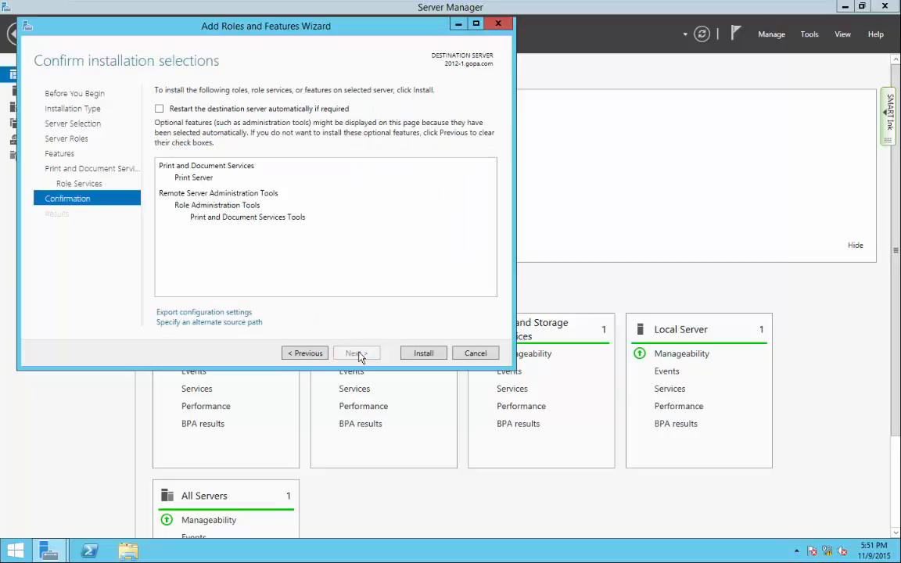
click(159, 110)
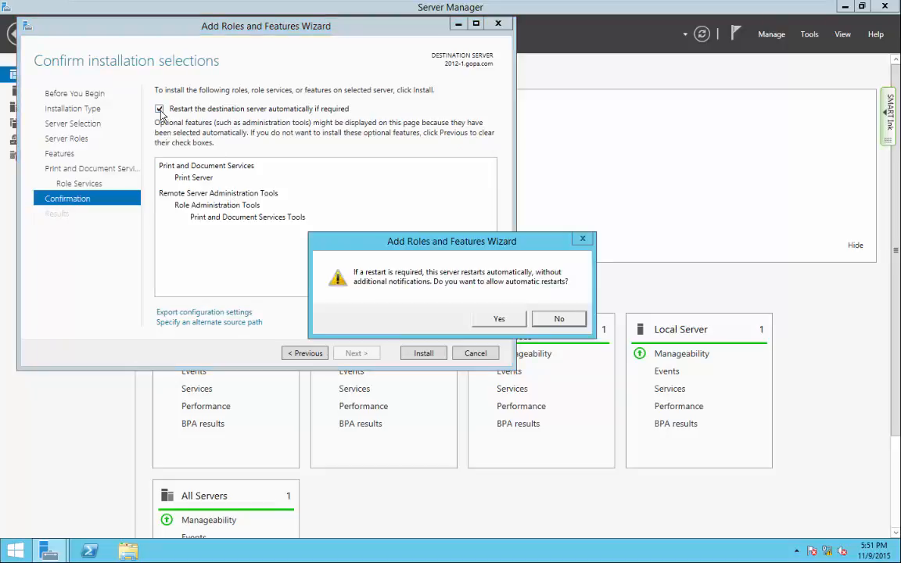
click(507, 320)
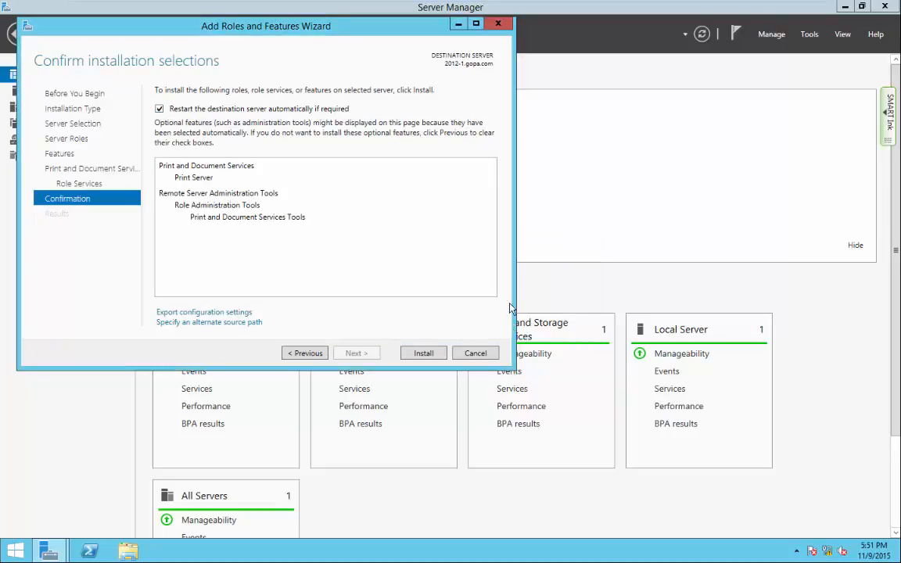
Install Print Server and close the wizard once the installation succeeds.
click(425, 354)
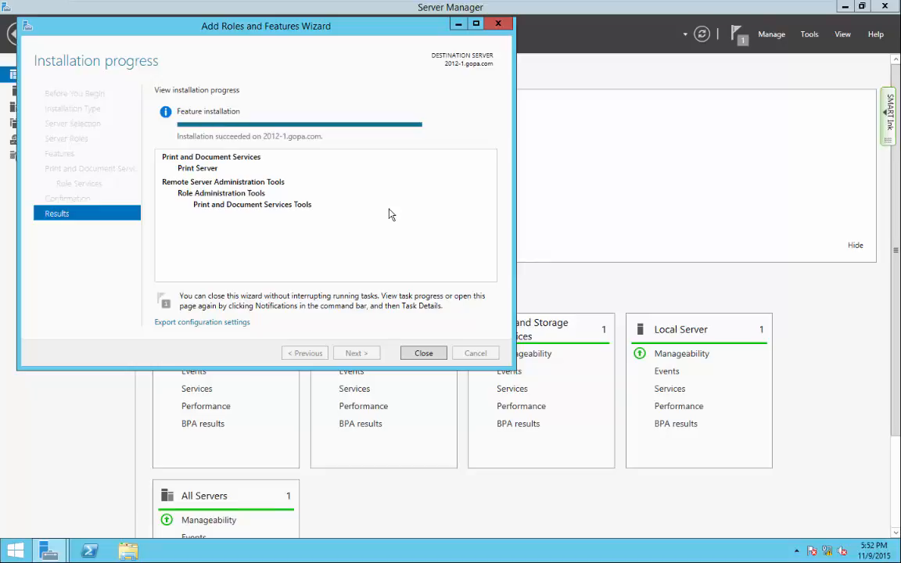
click(432, 355)
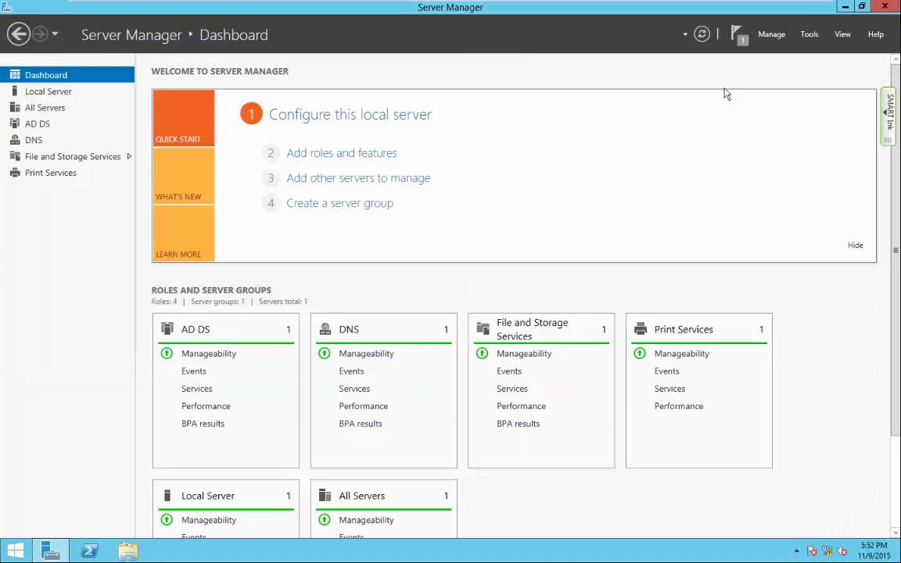
Dismiss the Feature installation notification under the Server Manager notifications flag.
click(741, 41)
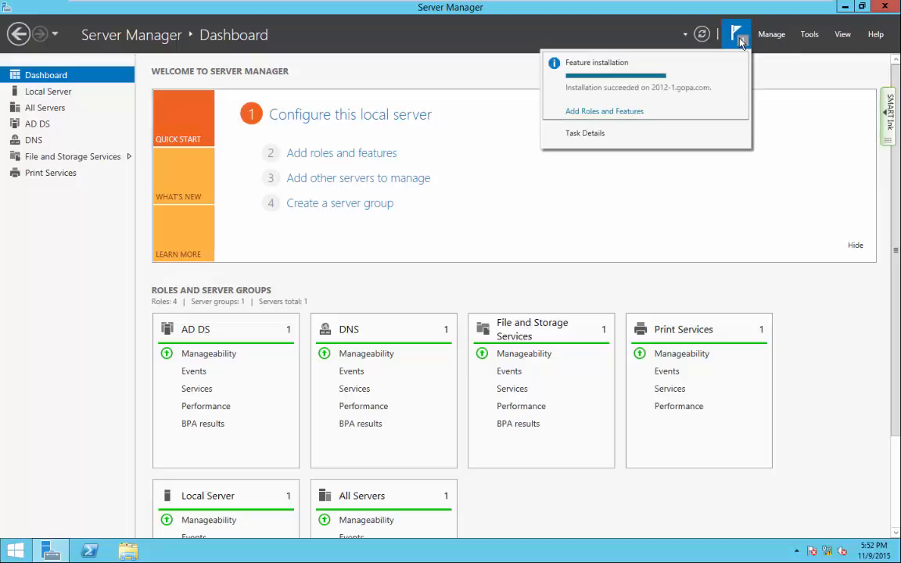
click(739, 66)
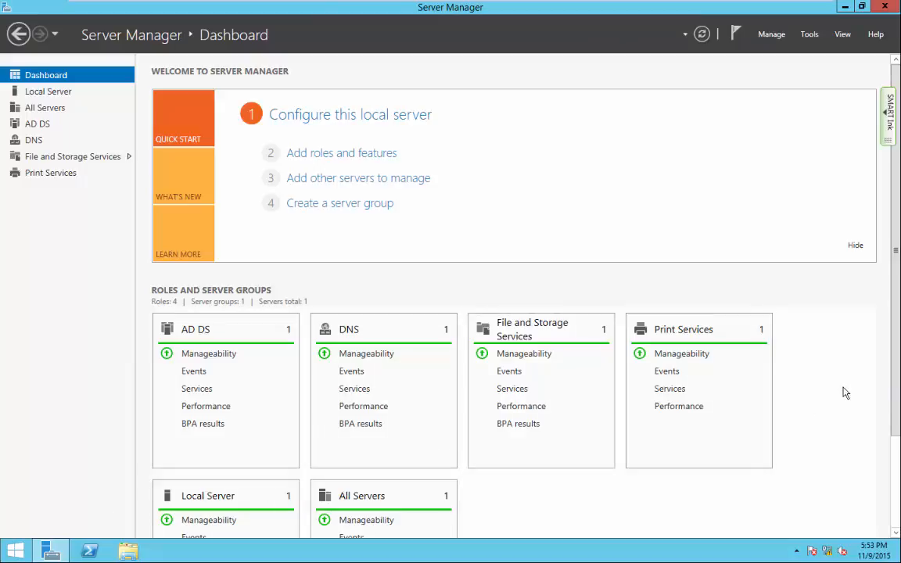
Bring SMART Notebook forward and move to its blank last page.
click(218, 547)
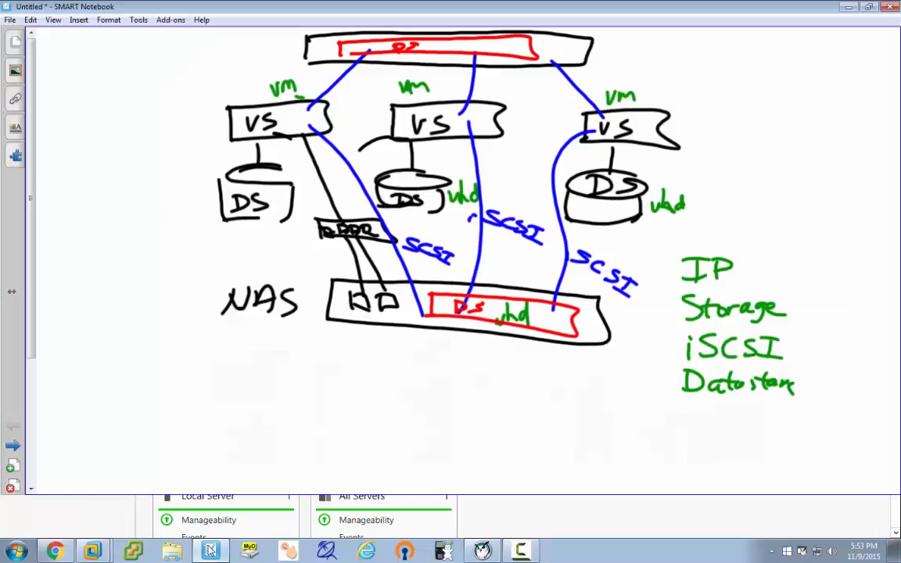
click(51, 518)
click(50, 518)
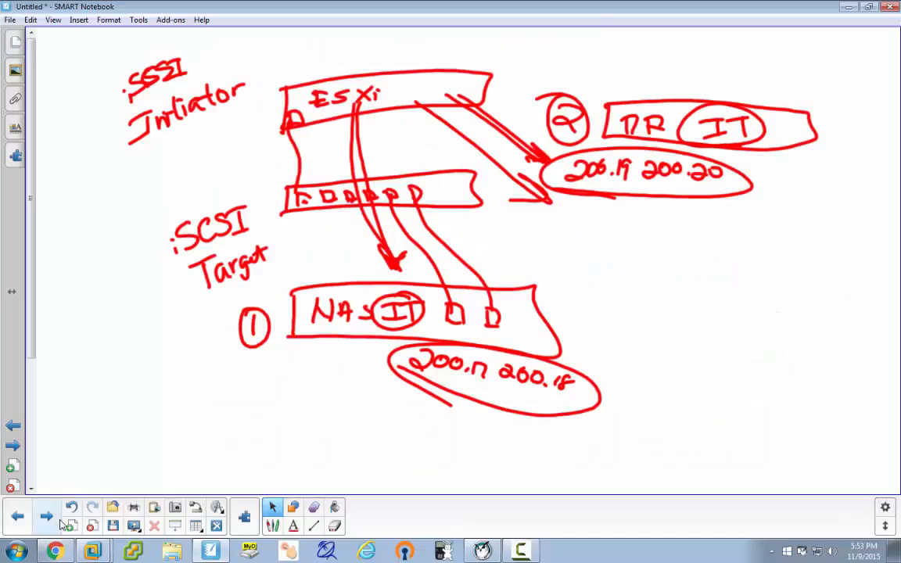
click(48, 524)
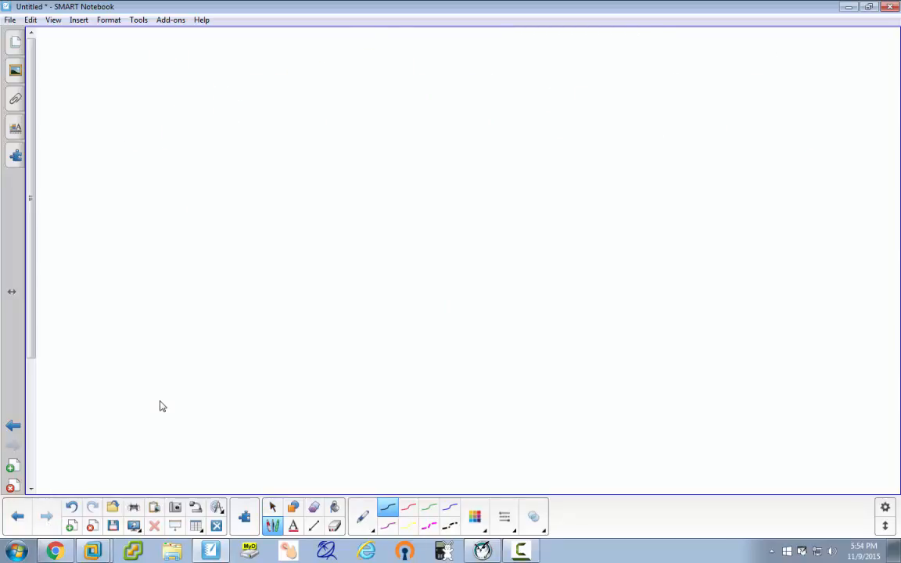
Handwrite AD near the top and the word Printer below it.
mouse_move(248, 115)
mouse_down()
mouse_move(250, 102)
mouse_move(256, 153)
mouse_up()
drag(242, 142, 257, 141)
drag(277, 109, 279, 146)
drag(274, 123, 281, 139)
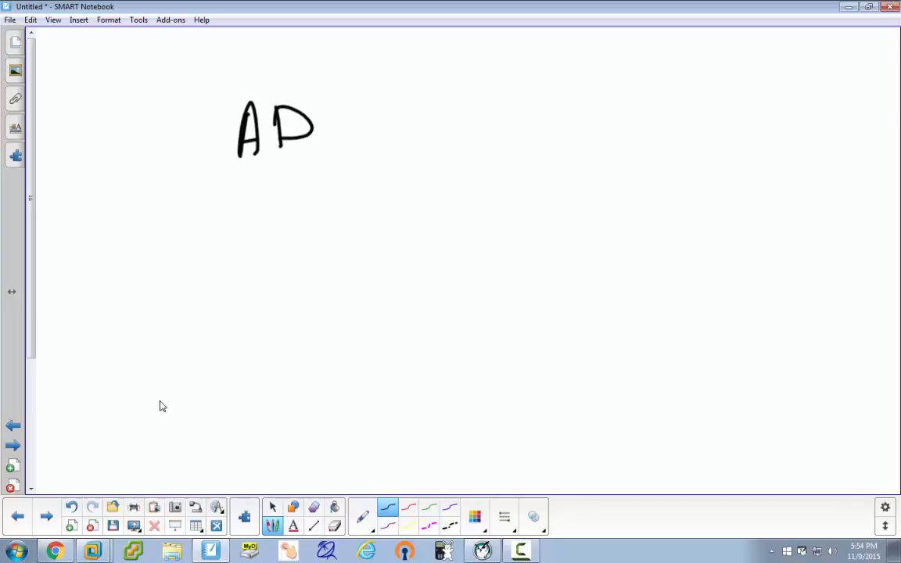
mouse_move(299, 197)
mouse_down()
mouse_move(296, 221)
mouse_move(296, 211)
mouse_up()
mouse_move(313, 205)
mouse_down()
mouse_move(314, 215)
mouse_move(323, 205)
mouse_up()
mouse_move(332, 206)
mouse_down()
mouse_move(333, 218)
mouse_move(355, 212)
mouse_move(362, 220)
mouse_move(368, 203)
mouse_up()
click(328, 196)
Draw an arrow from Printer to a printer with paper, and box the Printer label.
mouse_move(369, 210)
mouse_down()
mouse_move(546, 150)
mouse_move(537, 164)
mouse_up()
drag(579, 125, 573, 178)
mouse_move(579, 125)
mouse_down()
mouse_move(645, 135)
mouse_move(580, 176)
mouse_up()
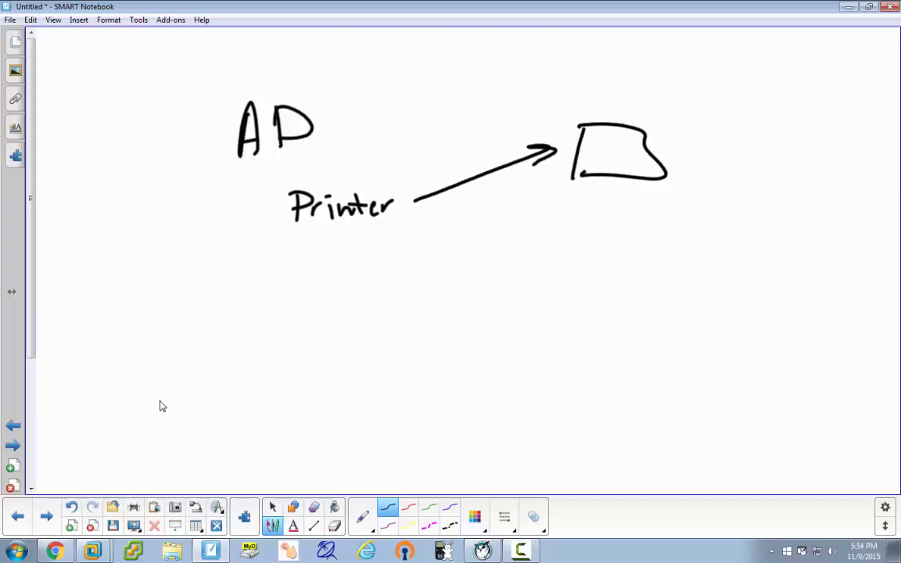
mouse_move(602, 82)
mouse_down()
mouse_move(599, 124)
mouse_move(641, 86)
mouse_up()
mouse_move(641, 87)
mouse_down()
mouse_move(635, 122)
mouse_move(631, 92)
mouse_up()
drag(613, 100, 632, 100)
drag(615, 110, 631, 108)
drag(613, 117, 631, 118)
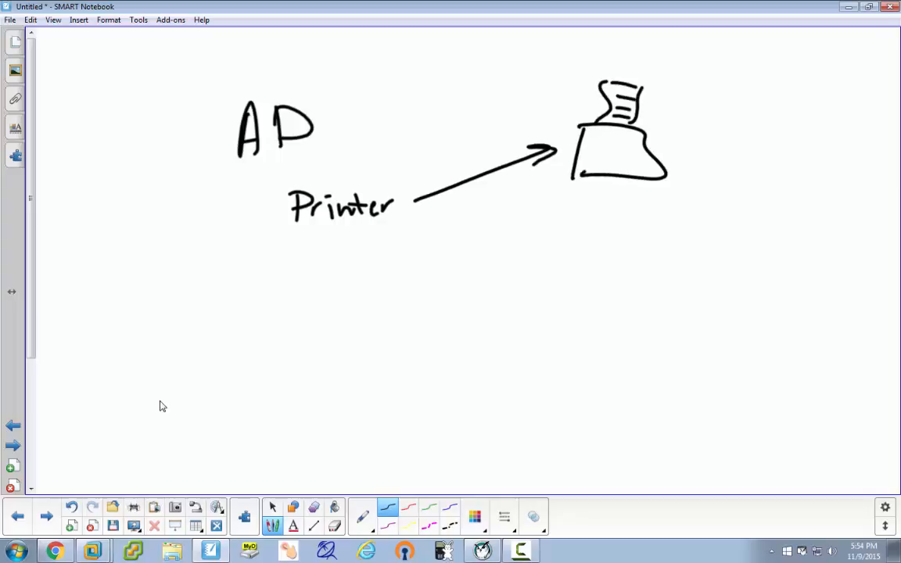
drag(278, 181, 274, 227)
mouse_move(276, 181)
mouse_down()
mouse_move(382, 180)
mouse_move(415, 237)
mouse_up()
drag(415, 237, 273, 229)
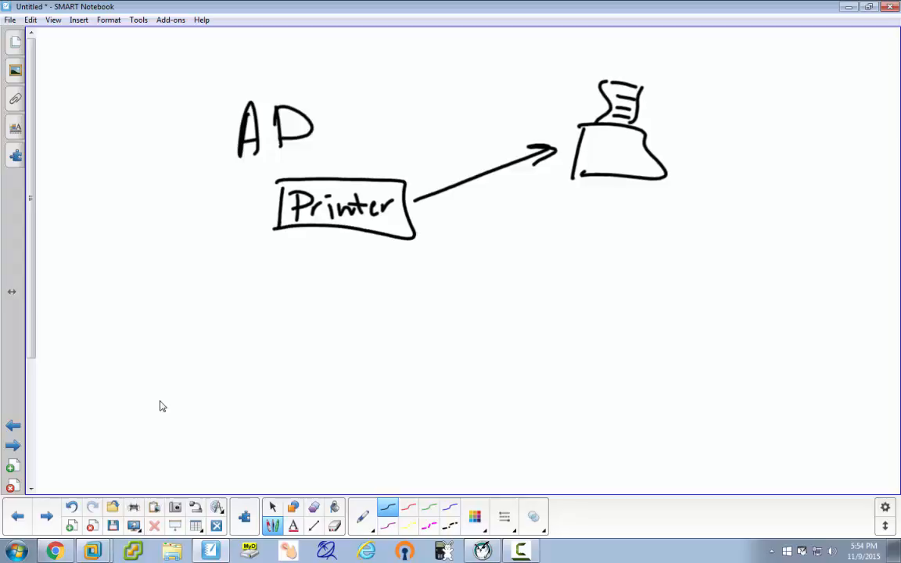
Draw a second line from the Printer box to a second printer with paper.
mouse_move(428, 215)
mouse_down()
mouse_move(537, 260)
mouse_move(557, 296)
mouse_up()
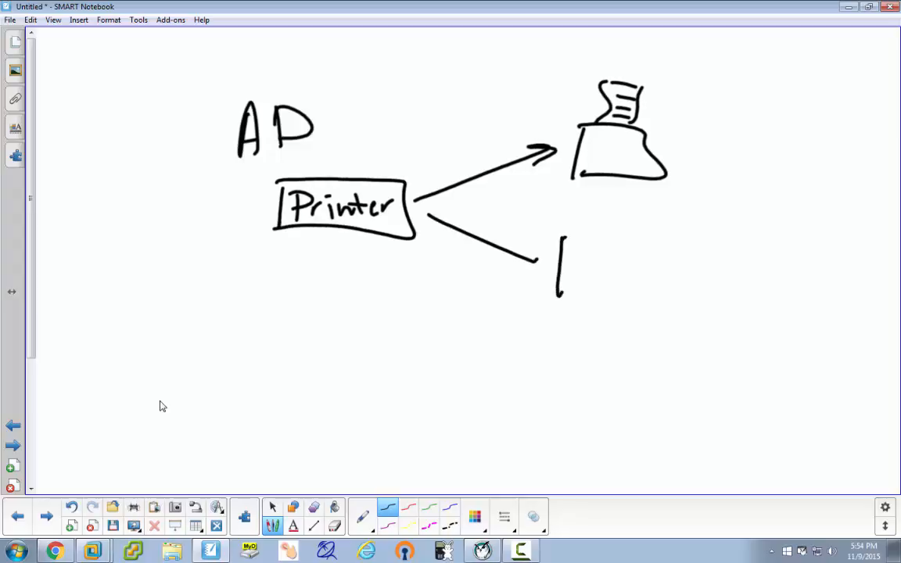
drag(561, 236, 664, 246)
drag(663, 247, 674, 310)
drag(674, 310, 567, 286)
drag(590, 194, 588, 232)
drag(630, 195, 626, 231)
drag(588, 192, 630, 194)
drag(610, 204, 629, 202)
drag(610, 209, 628, 217)
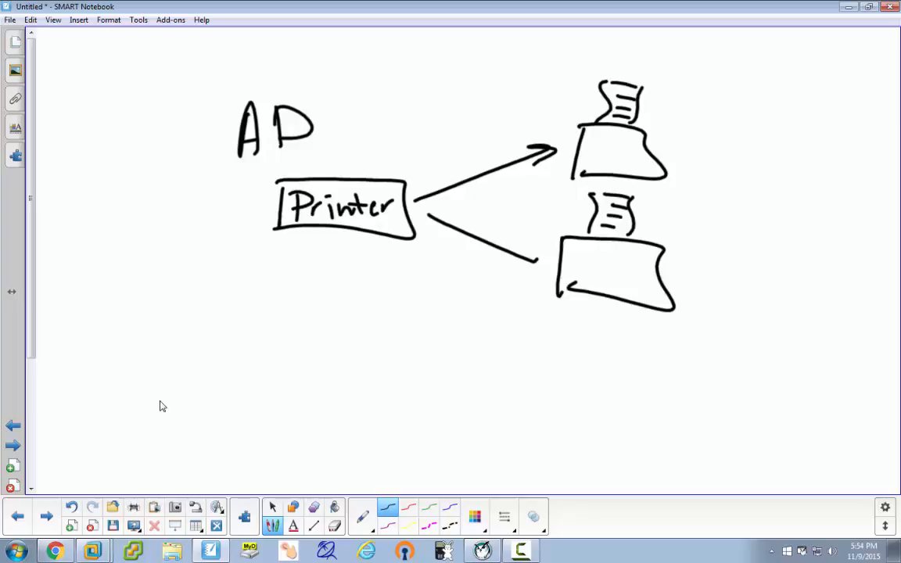
Draw a smaller box labelled Print below, with a D beneath it.
mouse_move(289, 316)
mouse_down()
mouse_move(293, 354)
mouse_move(377, 312)
mouse_move(305, 352)
mouse_move(309, 329)
mouse_move(334, 335)
mouse_up()
drag(334, 338, 348, 342)
mouse_move(351, 331)
mouse_down()
mouse_move(353, 342)
mouse_move(357, 335)
mouse_up()
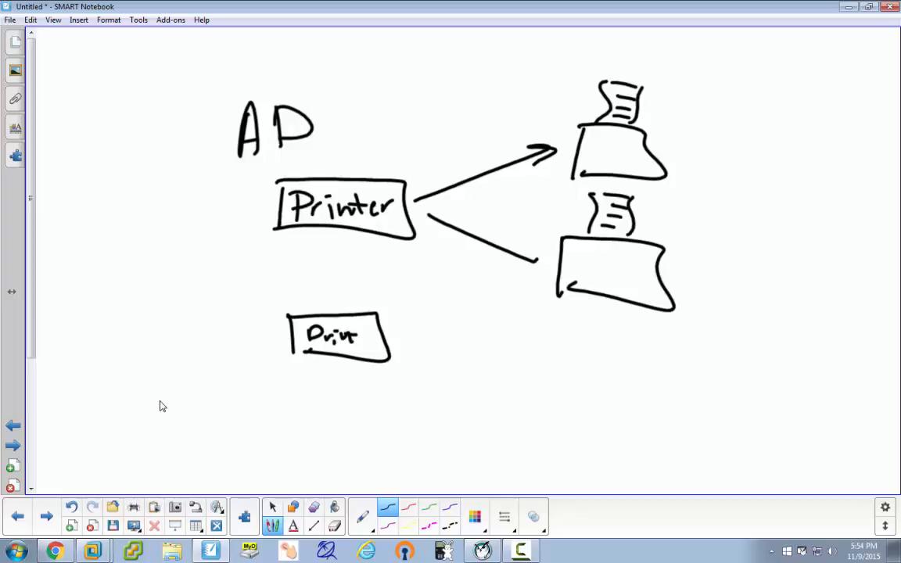
drag(306, 387, 306, 425)
Replace the stray D with a second Printer box and complete the Printer label above.
key(ctrl+z)
key(ctrl+z)
mouse_move(298, 382)
mouse_down()
mouse_move(301, 429)
mouse_move(347, 423)
mouse_move(311, 430)
mouse_up()
mouse_move(321, 398)
mouse_down()
mouse_move(317, 414)
mouse_move(323, 407)
mouse_up()
drag(330, 400, 369, 407)
drag(361, 397, 378, 397)
drag(376, 402, 387, 399)
mouse_move(360, 340)
mouse_down()
mouse_move(493, 344)
mouse_move(508, 396)
mouse_up()
Sketch a new printer with paper, point both Printer boxes at it, and add the arrowhead.
drag(501, 329, 539, 396)
mouse_move(514, 294)
mouse_down()
mouse_move(521, 322)
mouse_move(540, 322)
mouse_move(537, 305)
mouse_up()
drag(522, 313, 537, 314)
drag(480, 335, 486, 350)
mouse_move(427, 402)
mouse_down()
mouse_move(501, 385)
mouse_move(494, 391)
mouse_up()
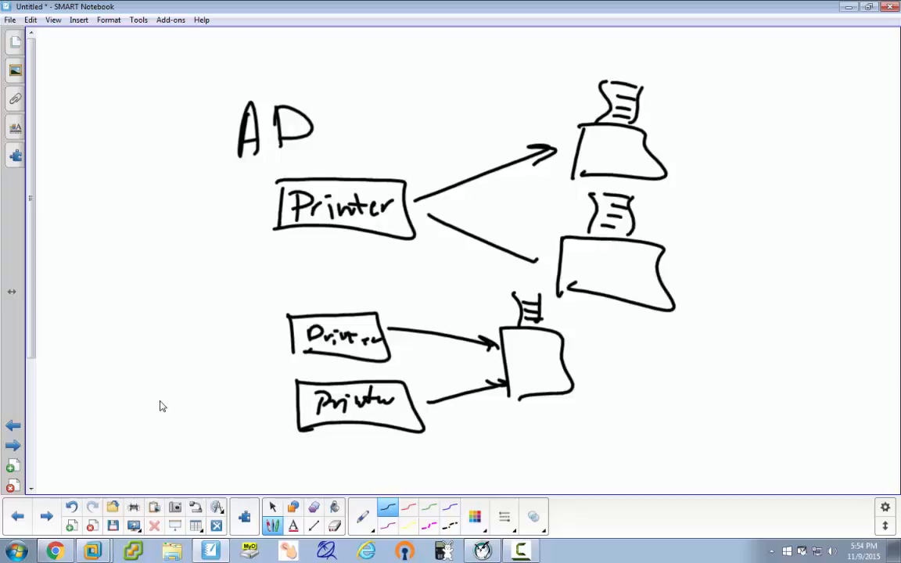
mouse_move(523, 247)
mouse_down()
mouse_move(536, 263)
mouse_move(521, 265)
mouse_up()
Label the upper arrow 'everyone 8-5' and the lower 'Mgr 9/11', connecting each label to its arrow.
drag(389, 314, 471, 318)
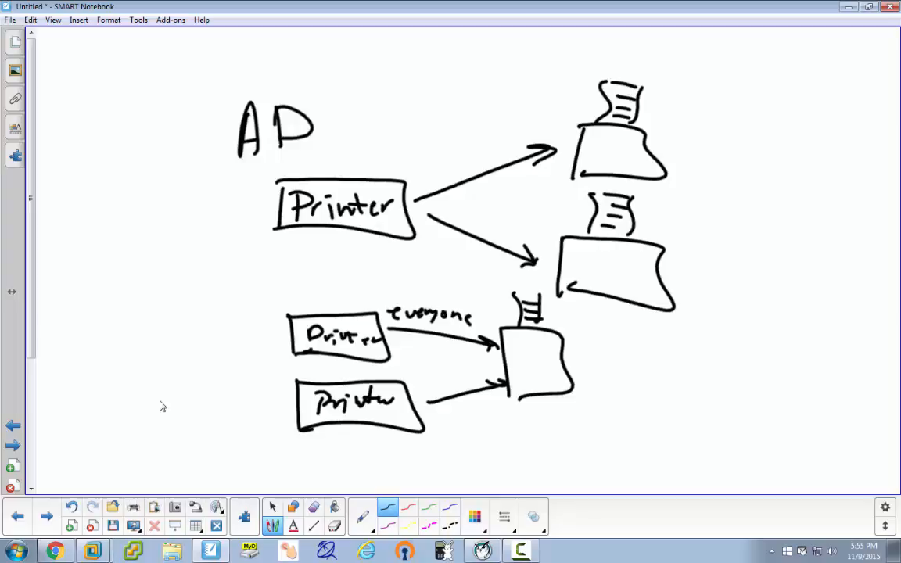
drag(421, 336, 419, 348)
drag(428, 342, 441, 348)
mouse_move(427, 391)
mouse_down()
mouse_move(438, 382)
mouse_move(450, 388)
mouse_up()
mouse_move(460, 379)
mouse_down()
mouse_move(457, 395)
mouse_move(474, 381)
mouse_up()
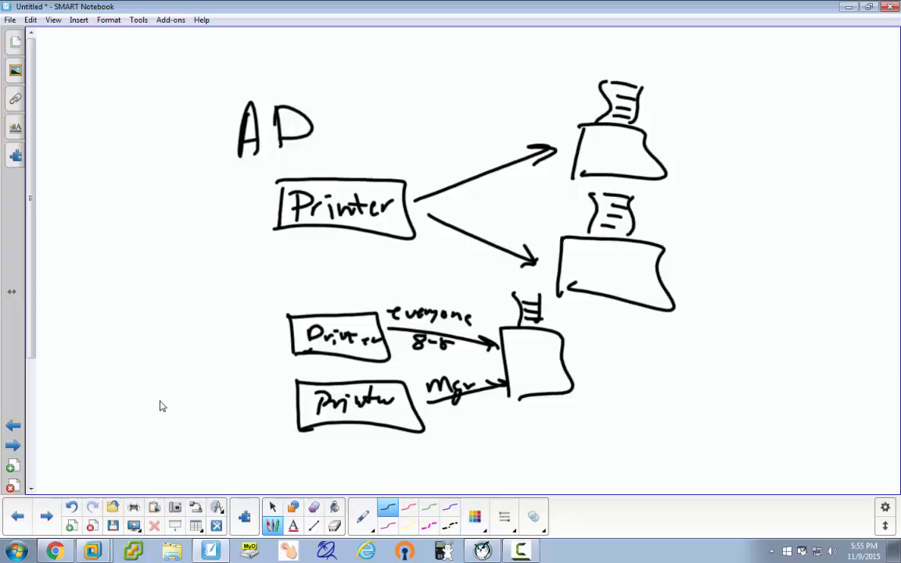
mouse_move(450, 416)
mouse_down()
mouse_move(443, 421)
mouse_move(451, 430)
mouse_up()
mouse_move(466, 412)
mouse_down()
mouse_move(461, 433)
mouse_move(480, 434)
mouse_up()
mouse_move(426, 409)
mouse_down()
mouse_move(421, 373)
mouse_move(432, 380)
mouse_up()
mouse_move(387, 311)
mouse_down()
mouse_move(389, 338)
mouse_move(400, 331)
mouse_up()
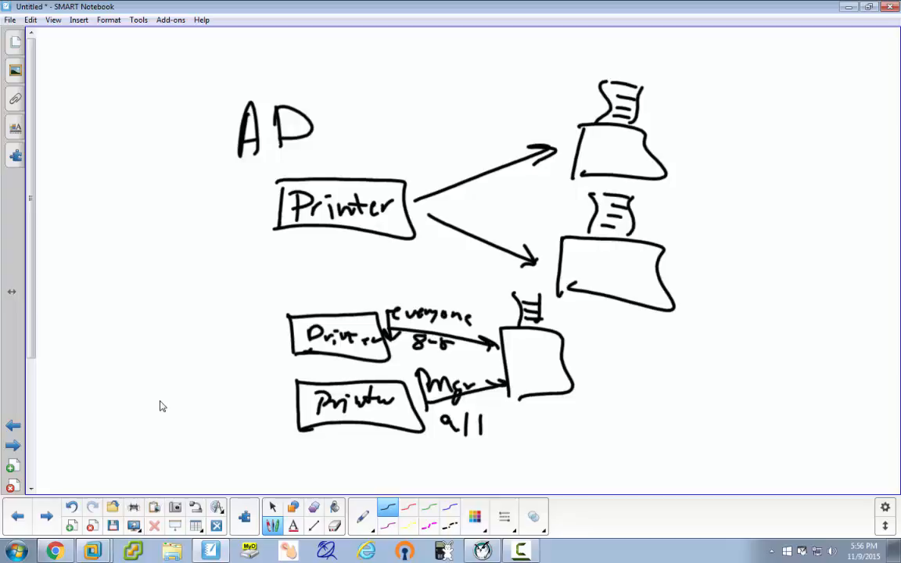
Leave pen inking and switch to the Select tool with Escape.
key(Escape)
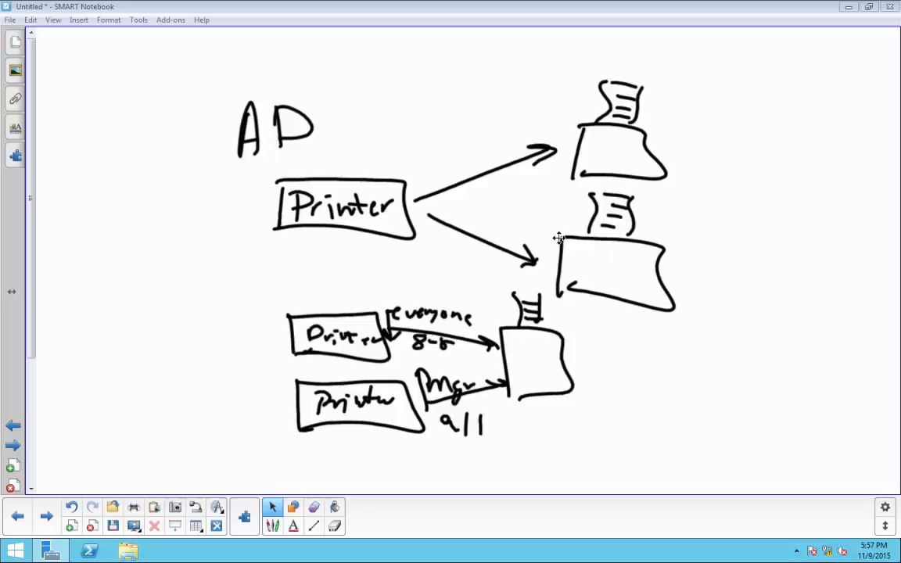
With the pen, draw a top Printer box with an arrow to a small printer with paper.
key(p)
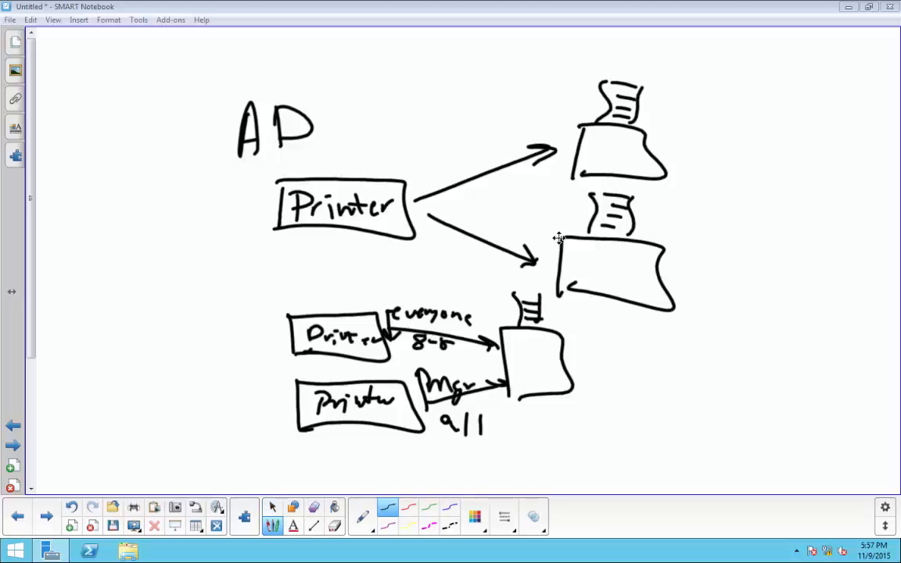
mouse_move(312, 58)
mouse_down()
mouse_move(311, 86)
mouse_move(379, 85)
mouse_move(320, 81)
mouse_up()
drag(326, 65, 330, 76)
mouse_move(346, 72)
mouse_down()
mouse_move(346, 79)
mouse_move(326, 61)
mouse_move(341, 72)
mouse_up()
drag(336, 64, 358, 63)
drag(422, 68, 510, 54)
mouse_move(488, 48)
mouse_down()
mouse_move(509, 55)
mouse_move(493, 65)
mouse_up()
drag(518, 47, 517, 80)
mouse_move(516, 49)
mouse_down()
mouse_move(553, 67)
mouse_move(519, 79)
mouse_up()
mouse_move(529, 32)
mouse_down()
mouse_move(527, 44)
mouse_move(541, 43)
mouse_up()
drag(531, 40, 541, 34)
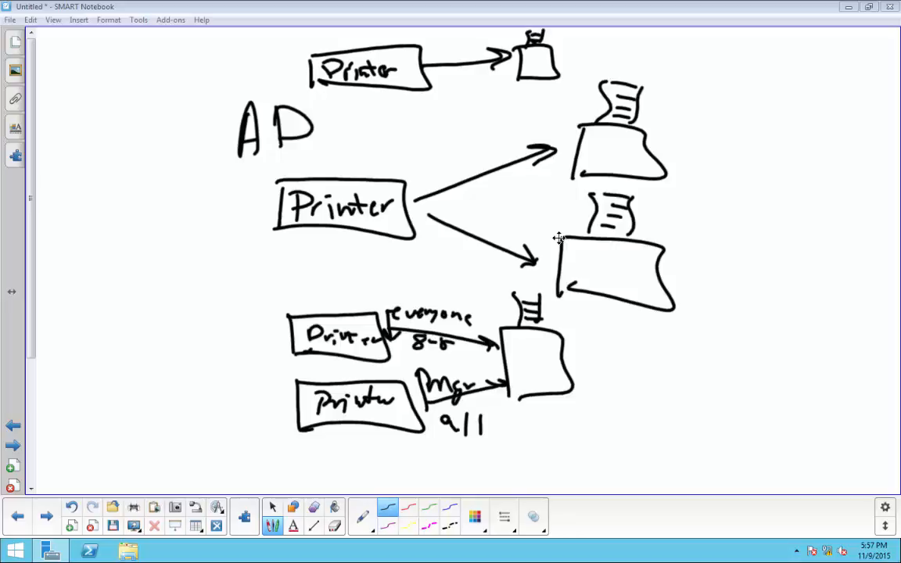
Underline the top Printer box and the small printer, then join the underlines.
drag(358, 95, 393, 96)
drag(393, 96, 358, 96)
drag(507, 90, 532, 90)
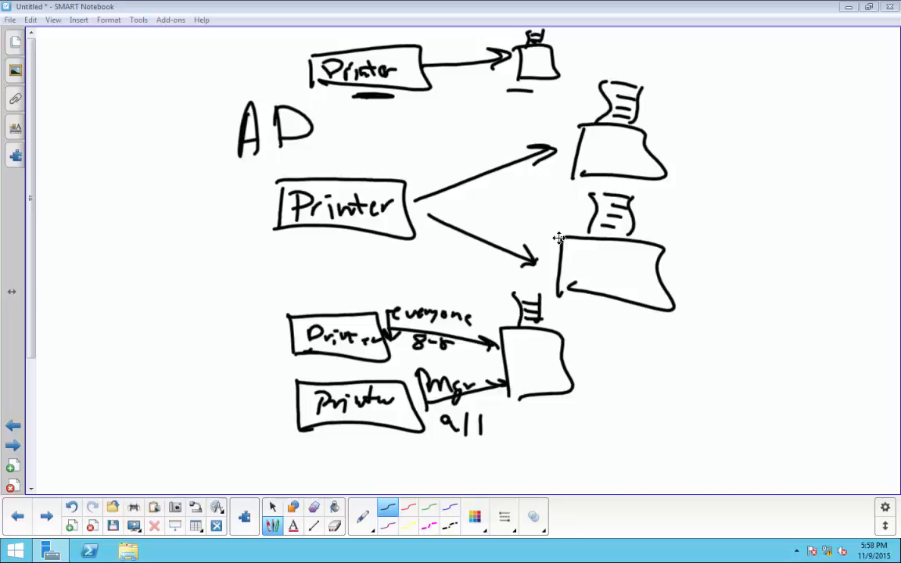
drag(373, 99, 546, 90)
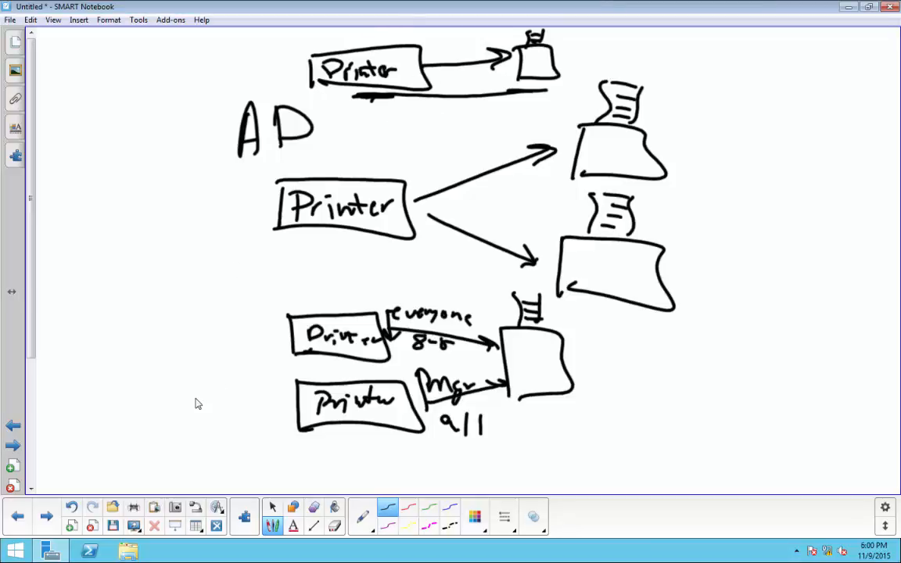
Launch Print Management from Server Manager's Tools menu to view the local server's printers.
click(90, 552)
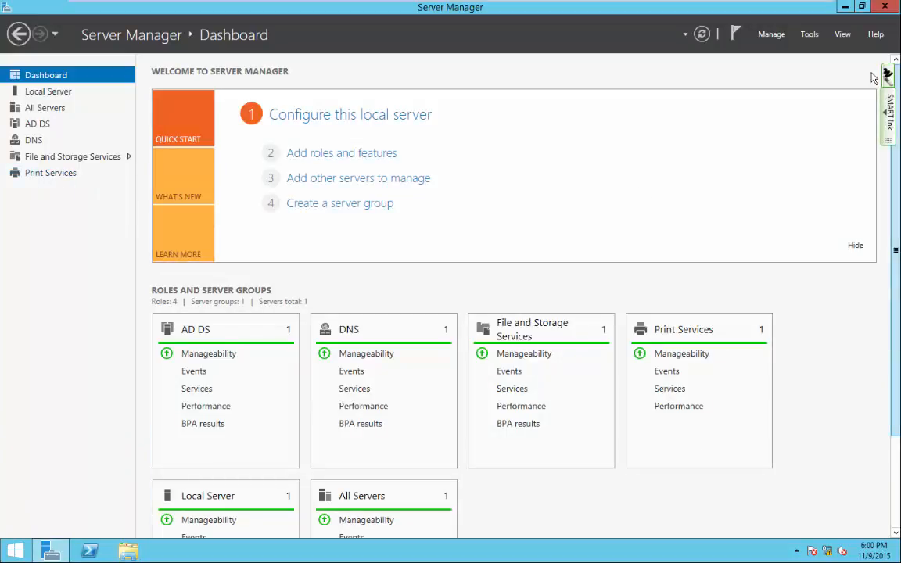
click(811, 36)
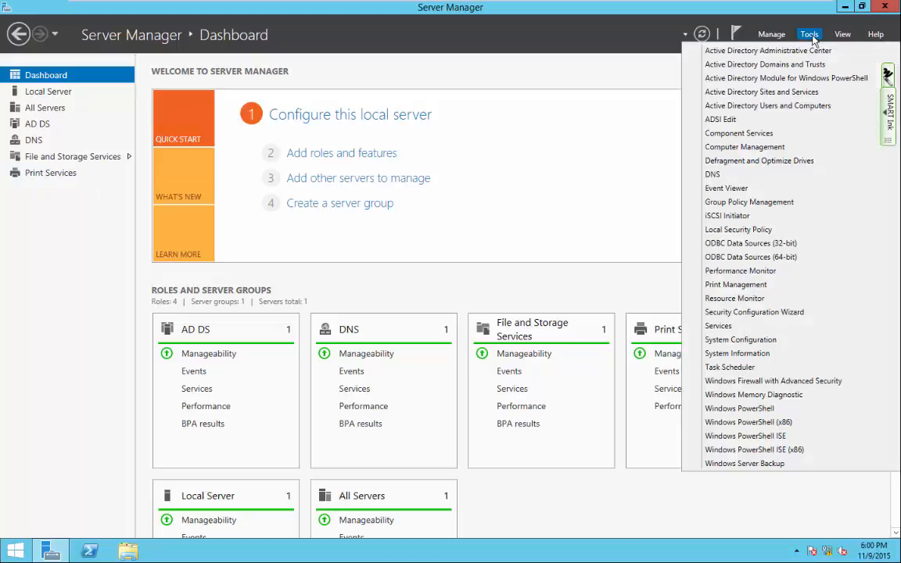
click(735, 284)
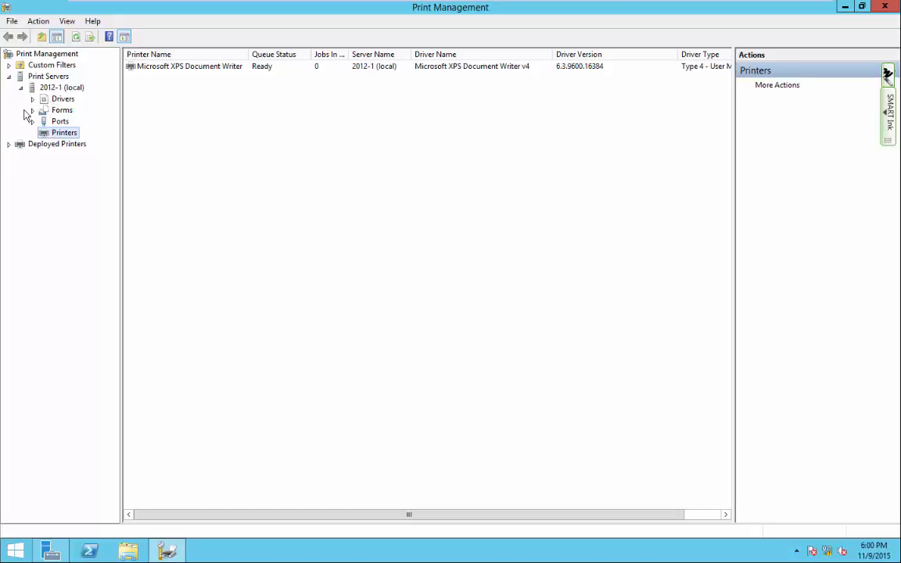
click(29, 88)
click(21, 88)
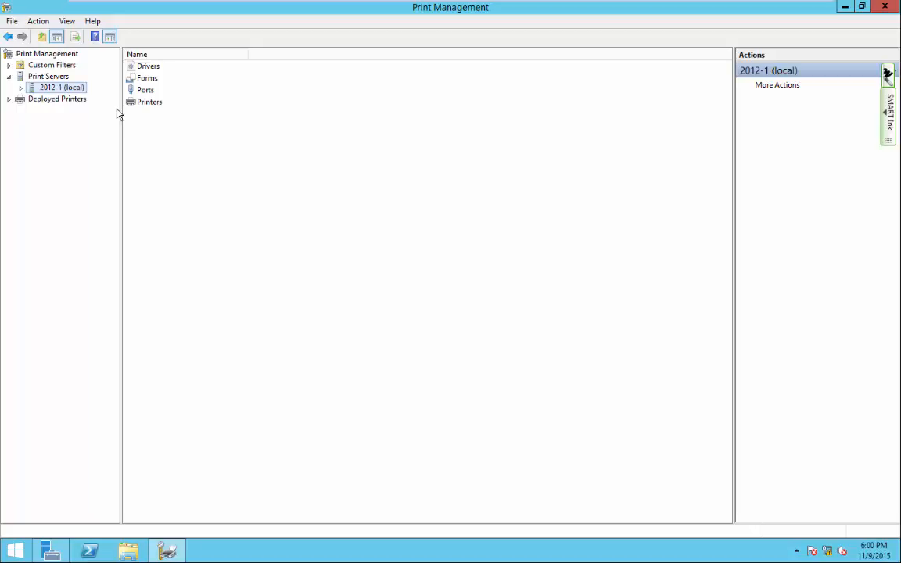
click(19, 76)
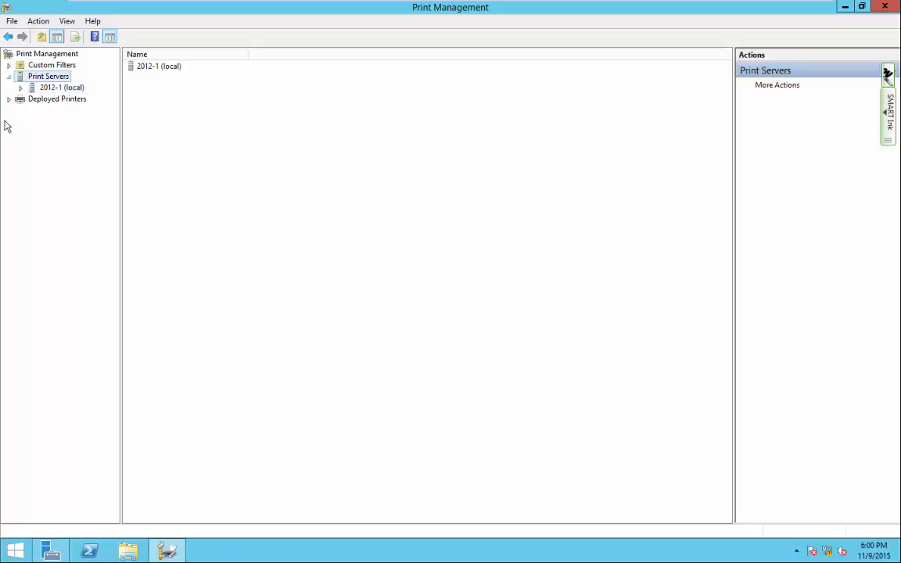
click(9, 77)
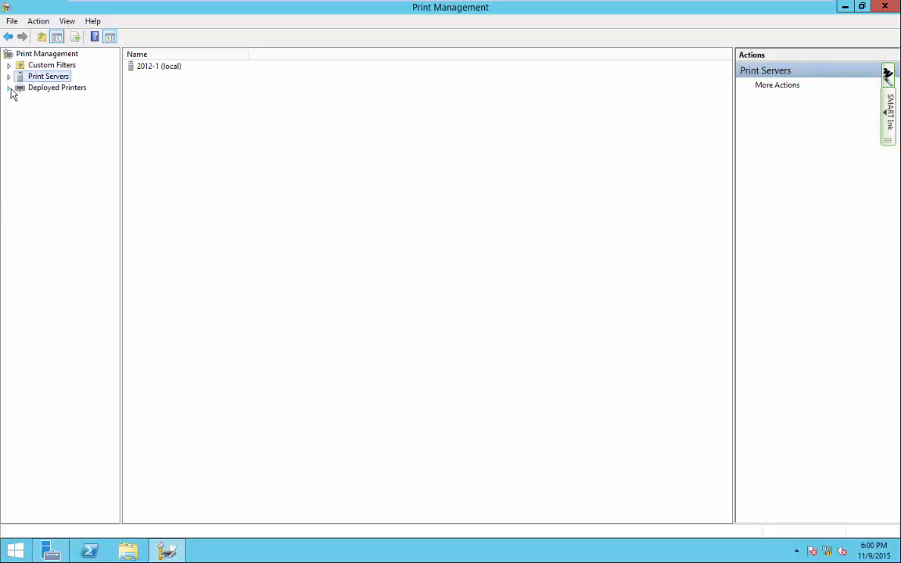
click(52, 89)
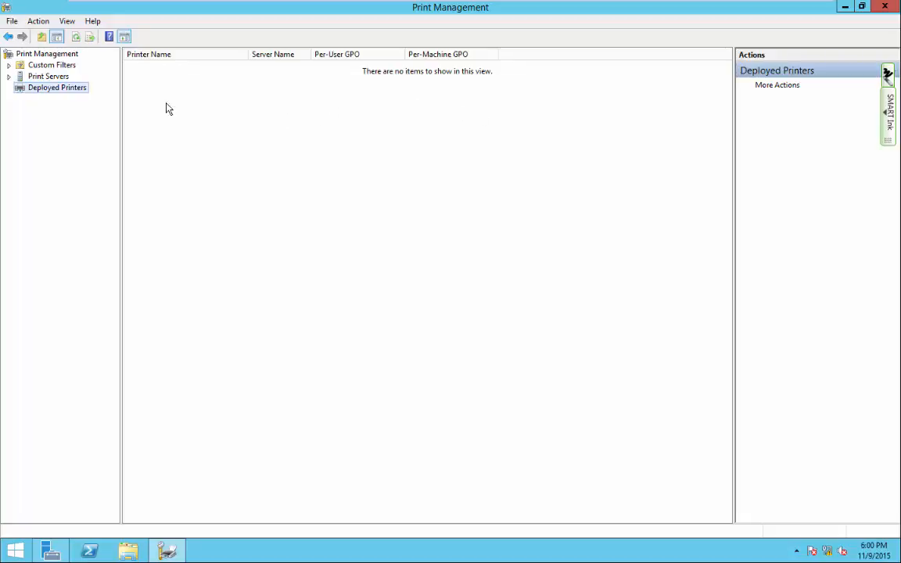
click(9, 76)
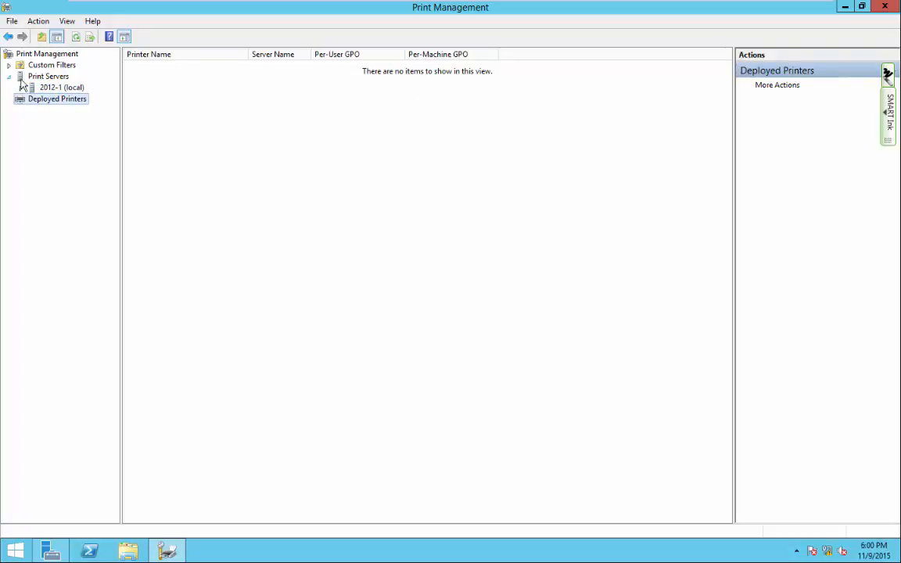
double_click(61, 89)
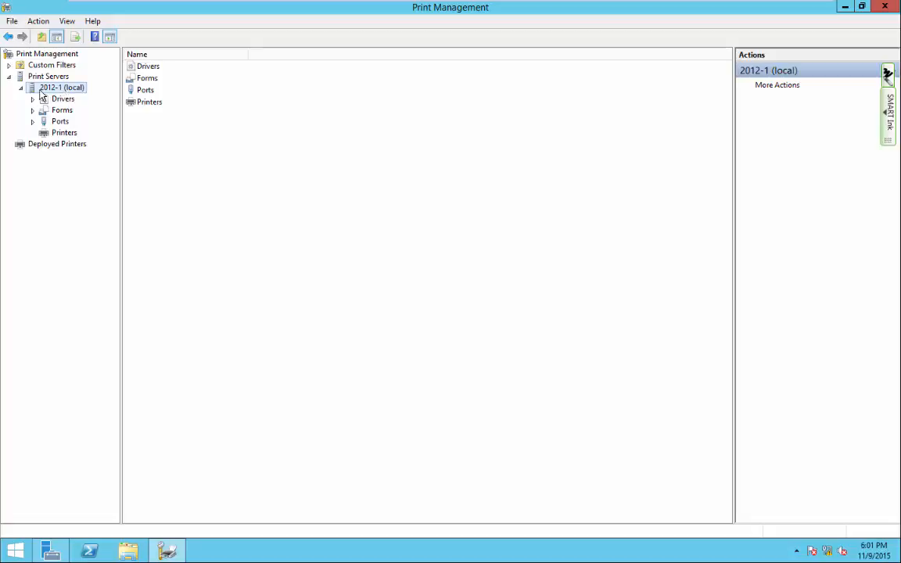
click(61, 137)
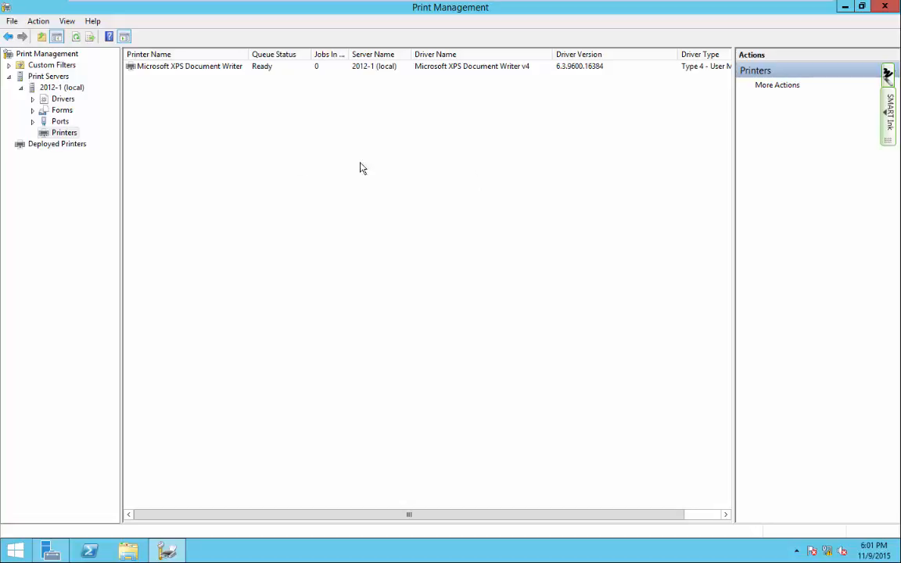
Start the Network Printer Installation Wizard from the printers list's context menu.
right_click(198, 127)
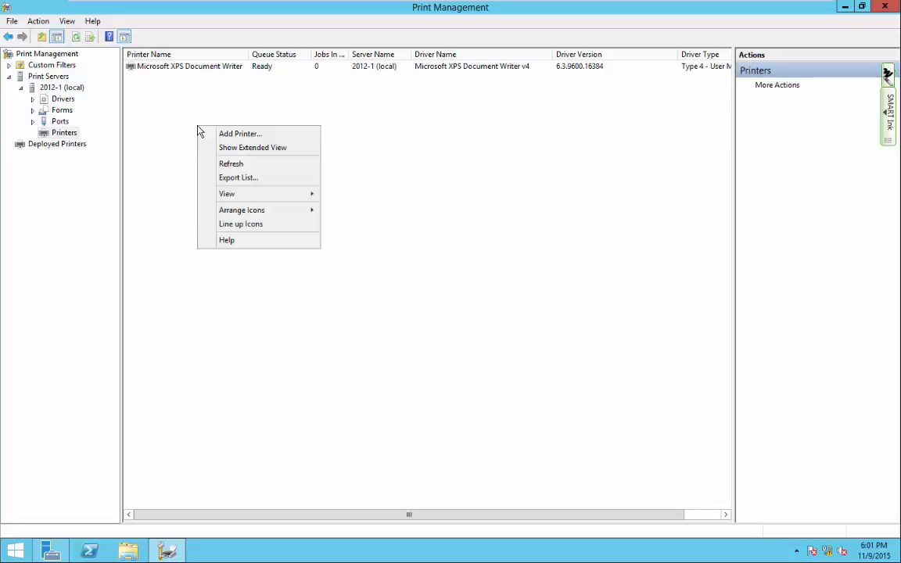
click(236, 136)
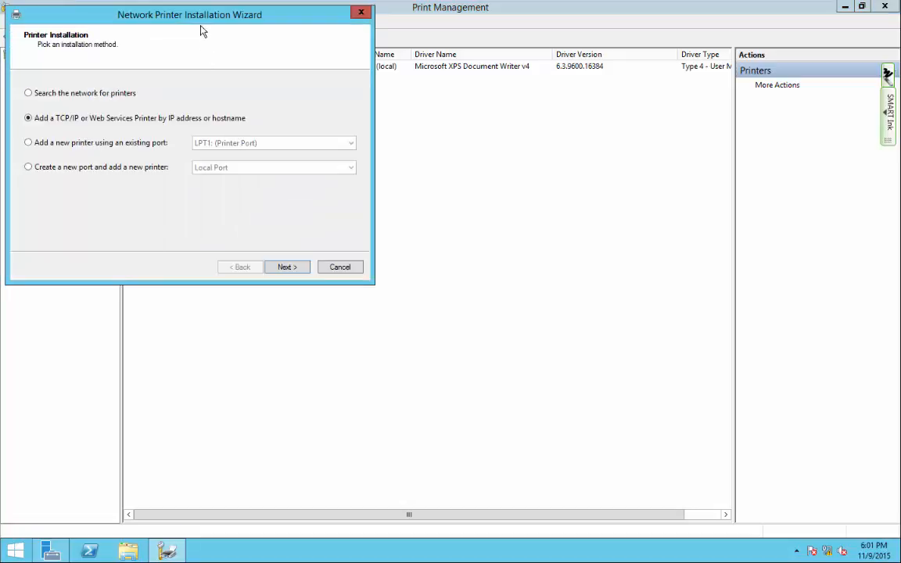
drag(202, 25, 600, 172)
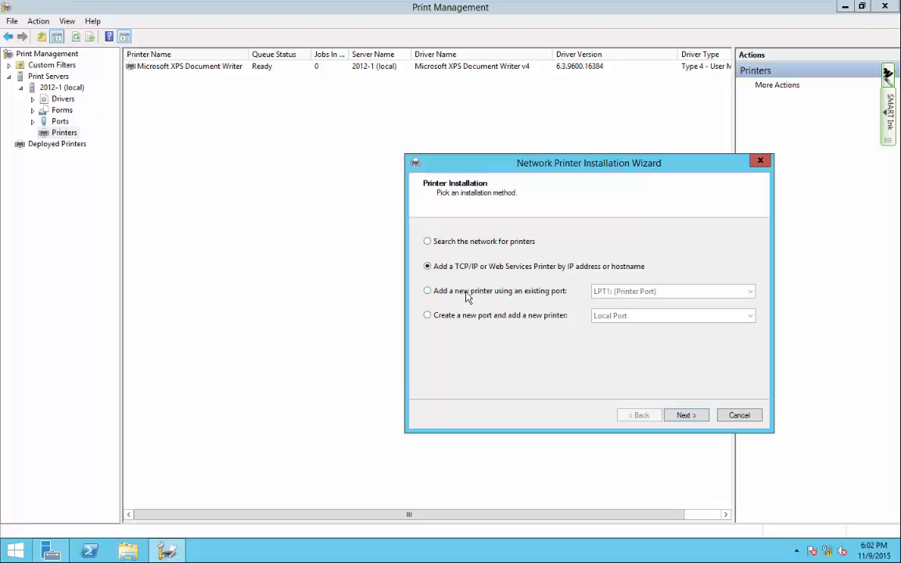
Review the existing-port list, keeping LPT1, then choose adding a TCP/IP printer by IP address or hostname.
click(427, 292)
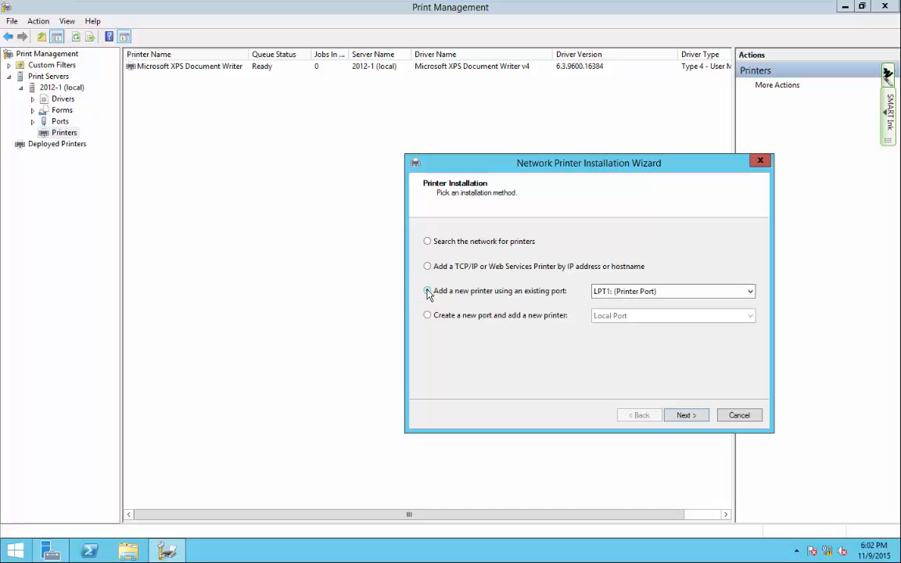
click(623, 294)
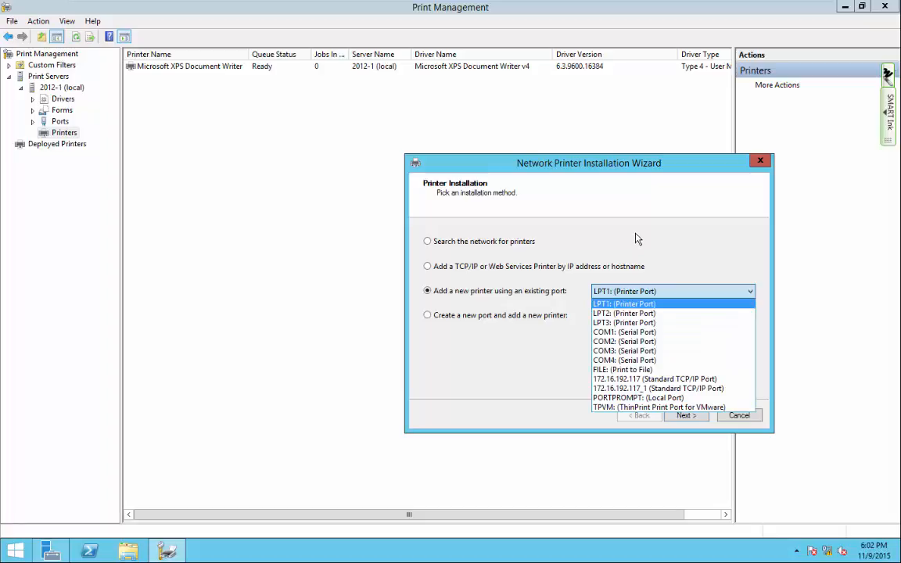
click(639, 206)
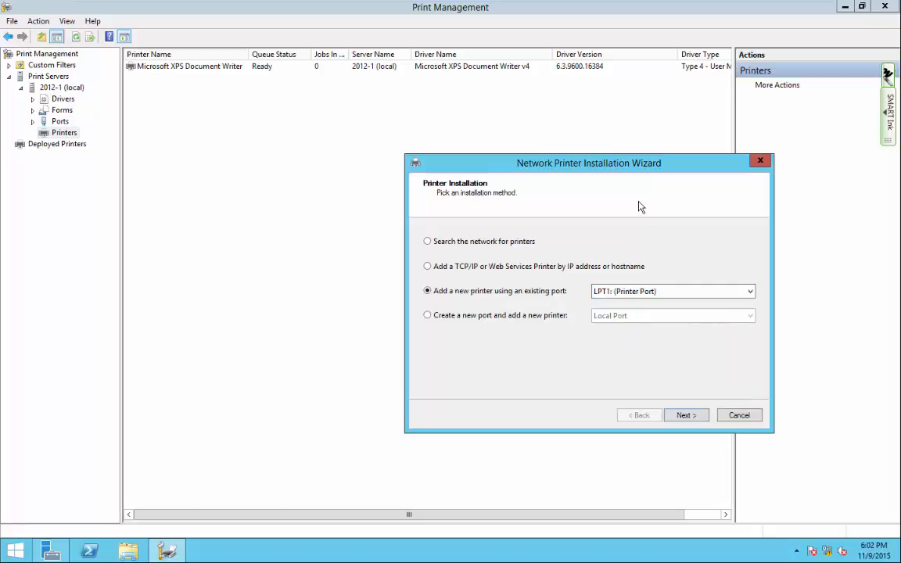
click(613, 298)
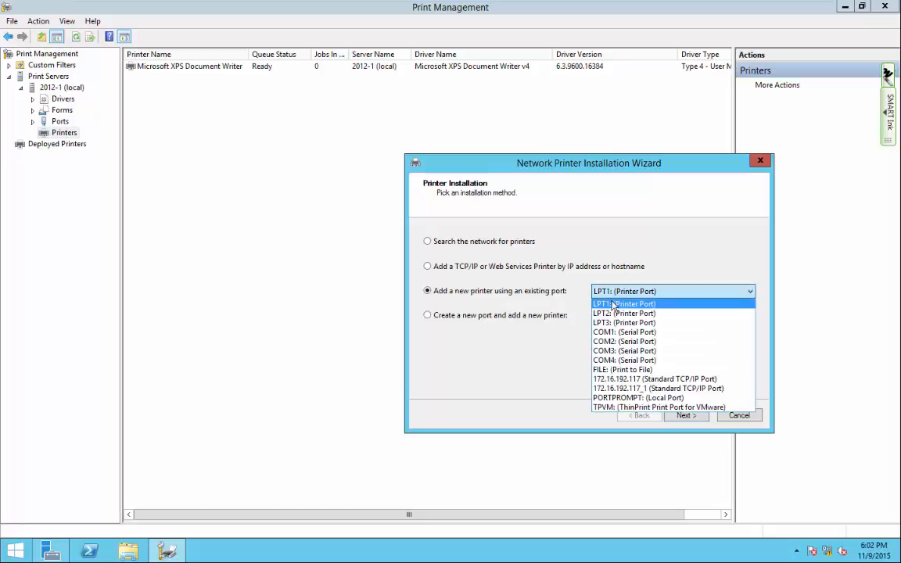
click(472, 366)
click(609, 301)
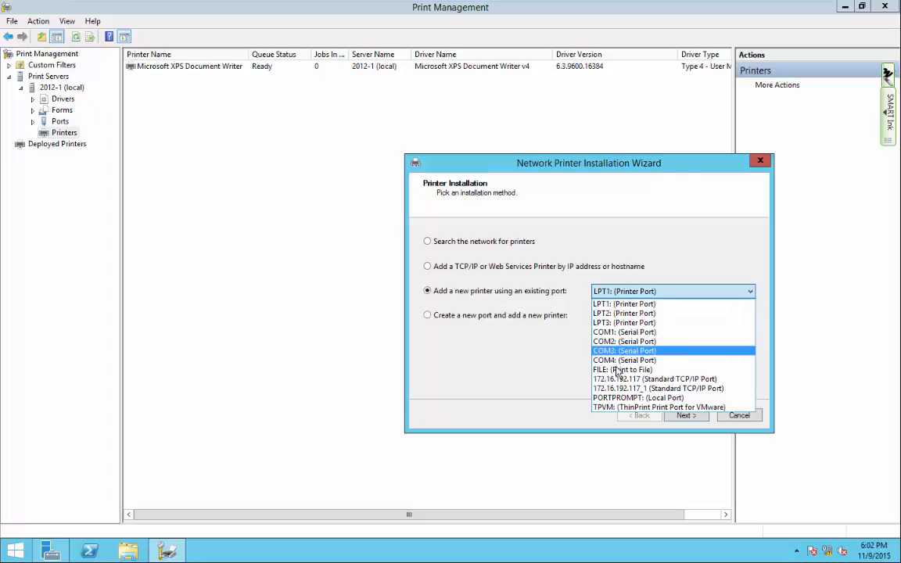
click(526, 377)
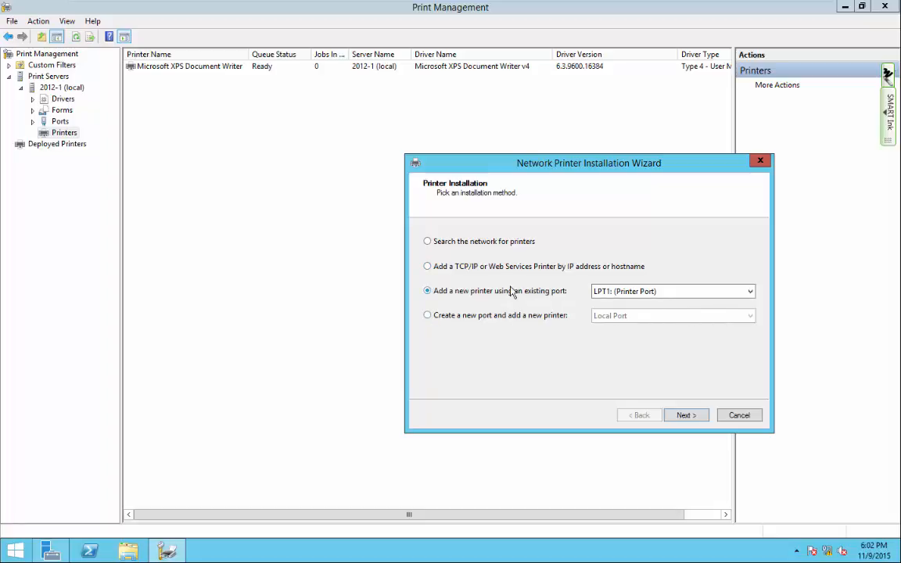
click(427, 267)
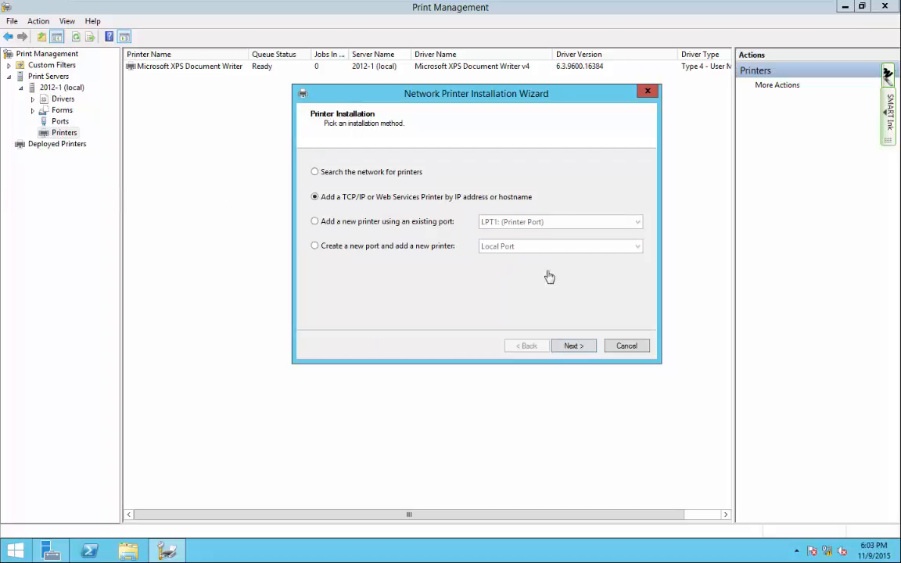
Enter 172.16.192.117 as the printer's host address so the HP LaserJet 4100 is detected.
click(573, 347)
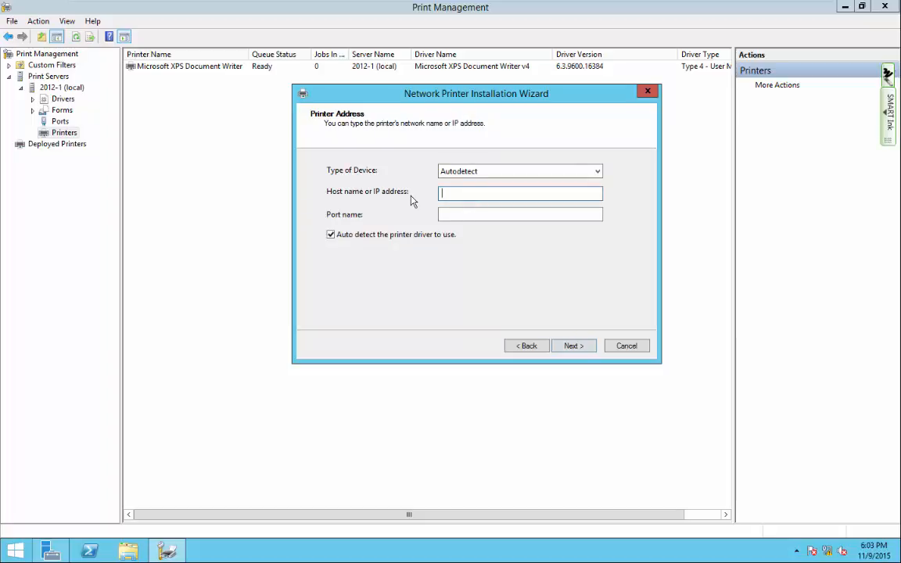
drag(436, 96, 432, 126)
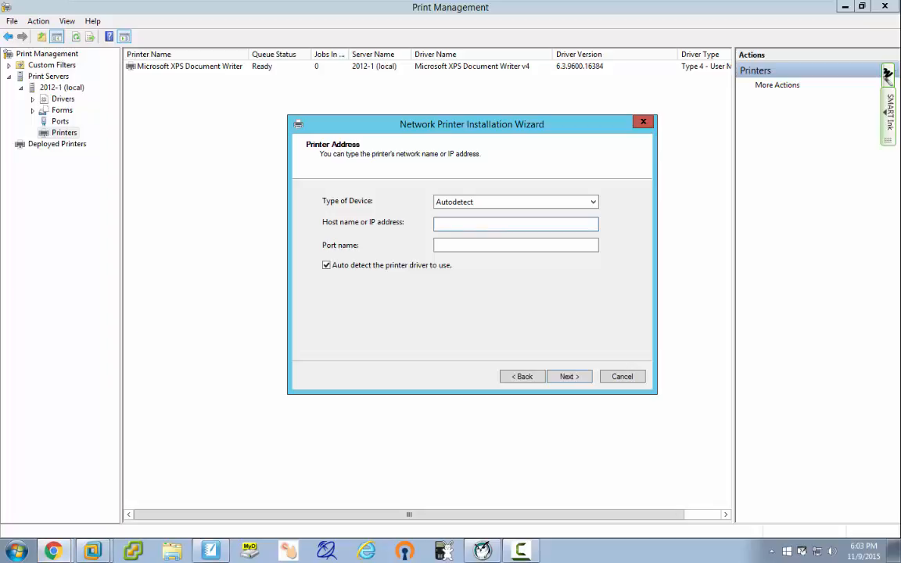
click(527, 225)
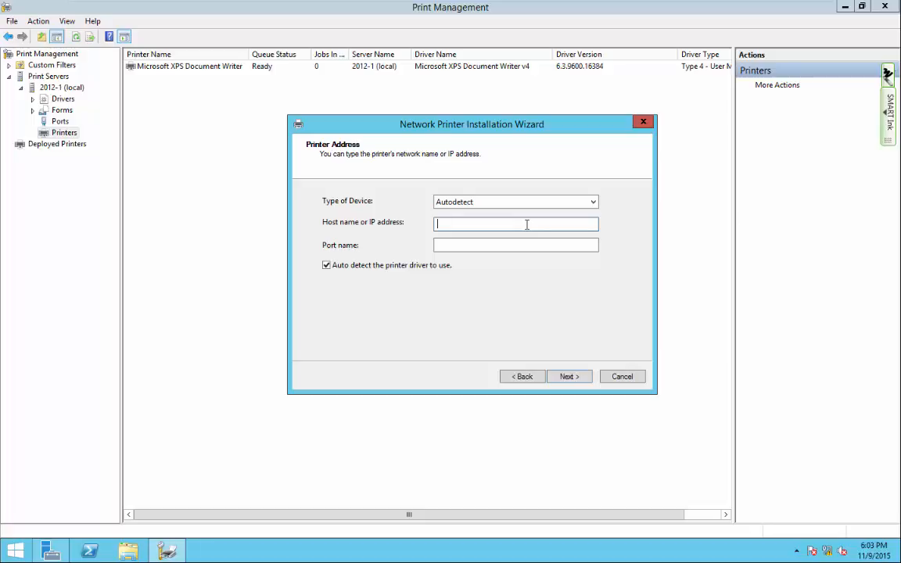
text(172.16.192.117)
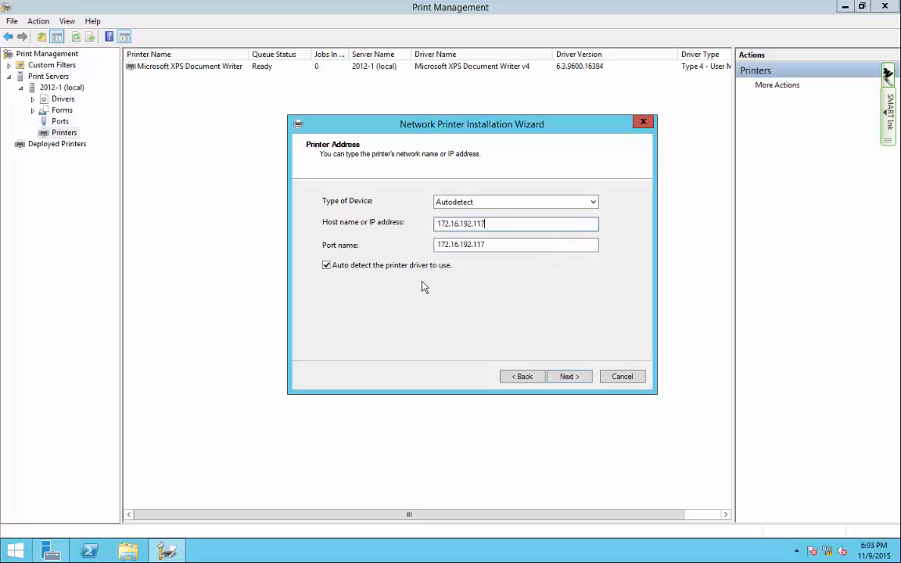
click(577, 376)
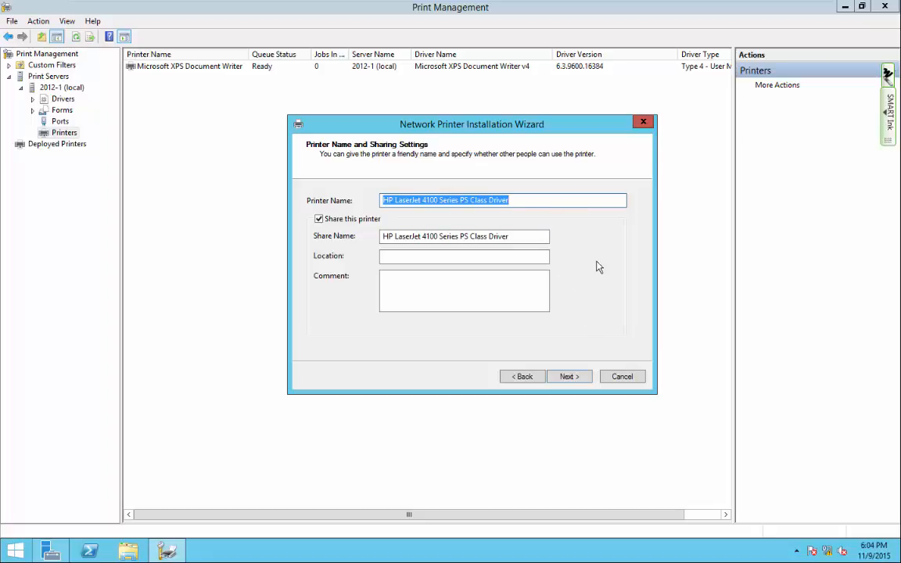
Replace the suggested printer name and share name with L119-HP4100, then continue.
click(535, 203)
key(BackSpace)
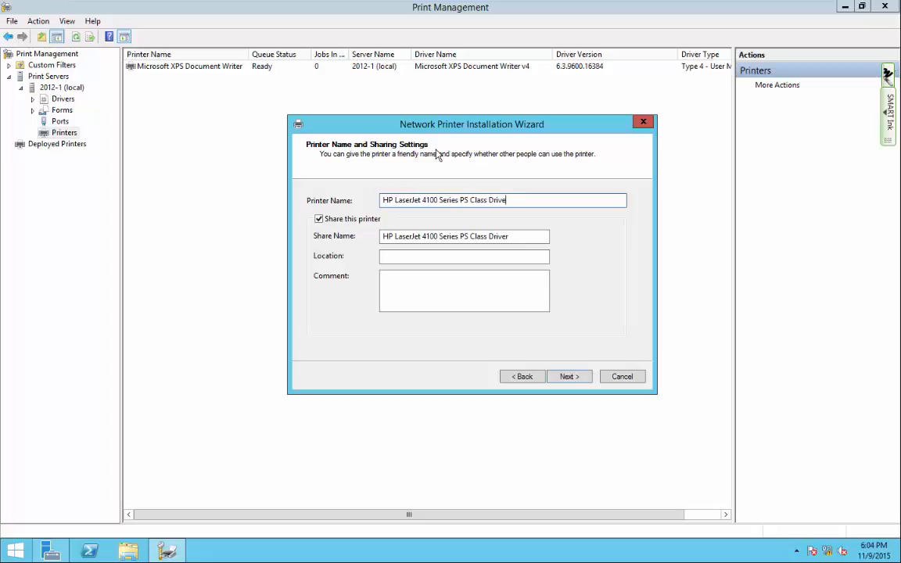
key(BackSpace)
key(BackSpace)
key(BackSpace)
key(BackSpace)
key(BackSpace)
key(BackSpace)
key(BackSpace)
key(BackSpace)
key(BackSpace)
key(BackSpace)
key(BackSpace)
key(BackSpace)
key(BackSpace)
key(BackSpace)
key(BackSpace)
key(BackSpace)
key(BackSpace)
key(BackSpace)
key(BackSpace)
key(BackSpace)
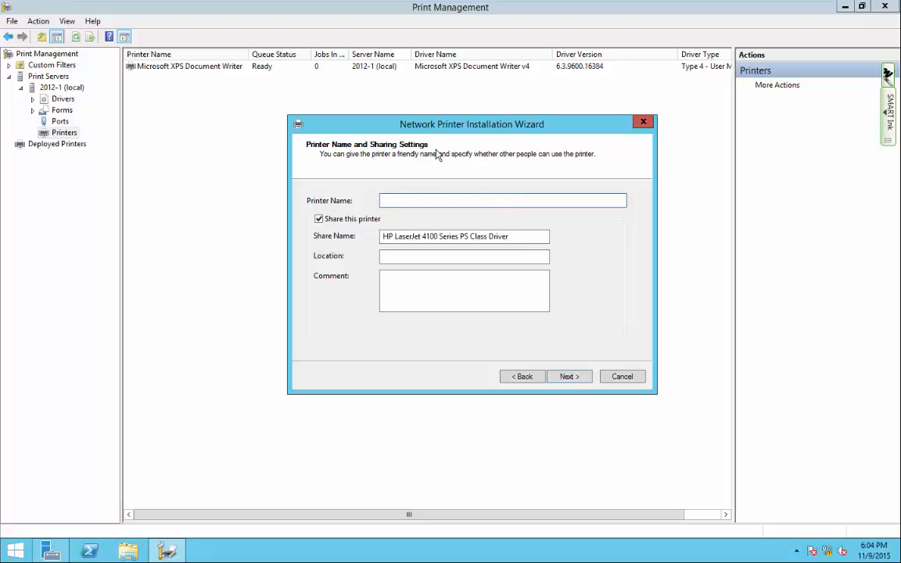
text(L119-HP4100)
click(501, 235)
drag(501, 236, 383, 235)
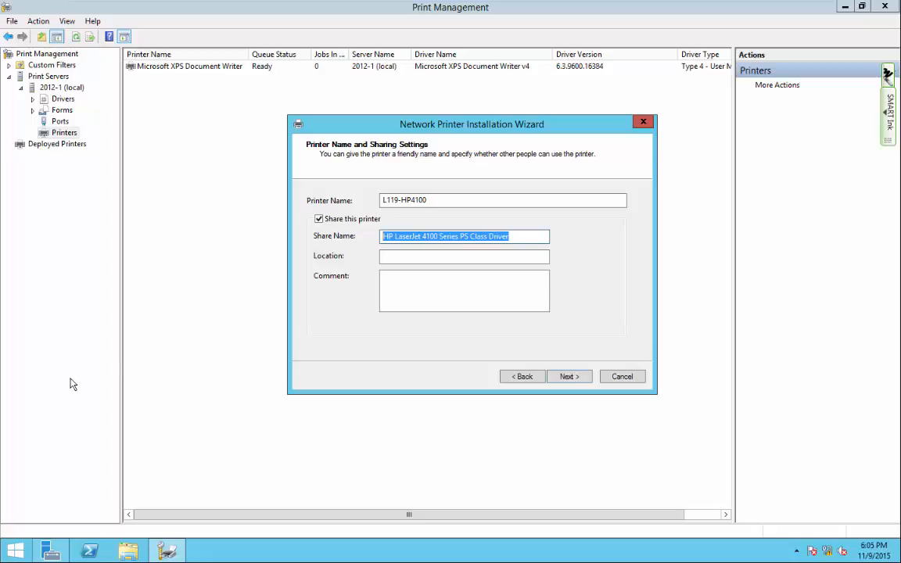
text(L119-)
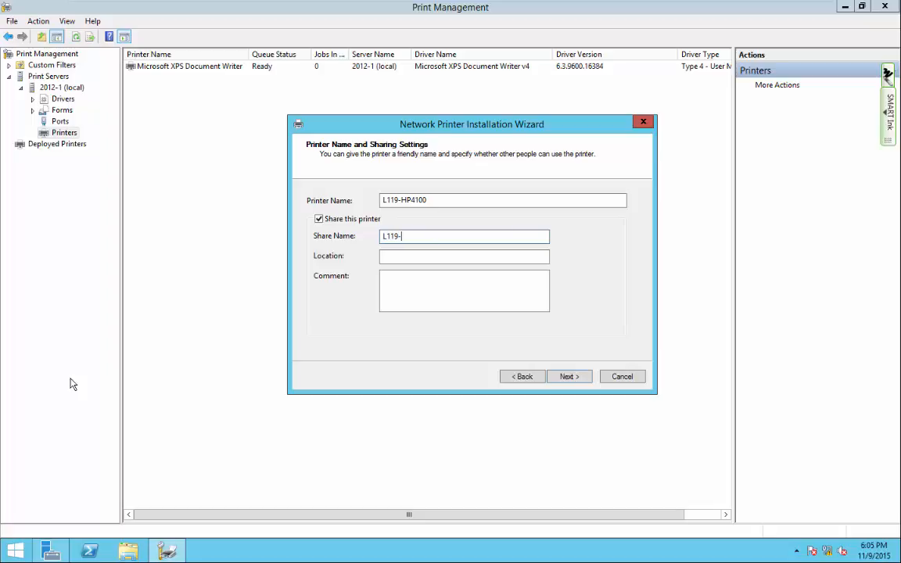
text(HP4100)
drag(563, 125, 551, 79)
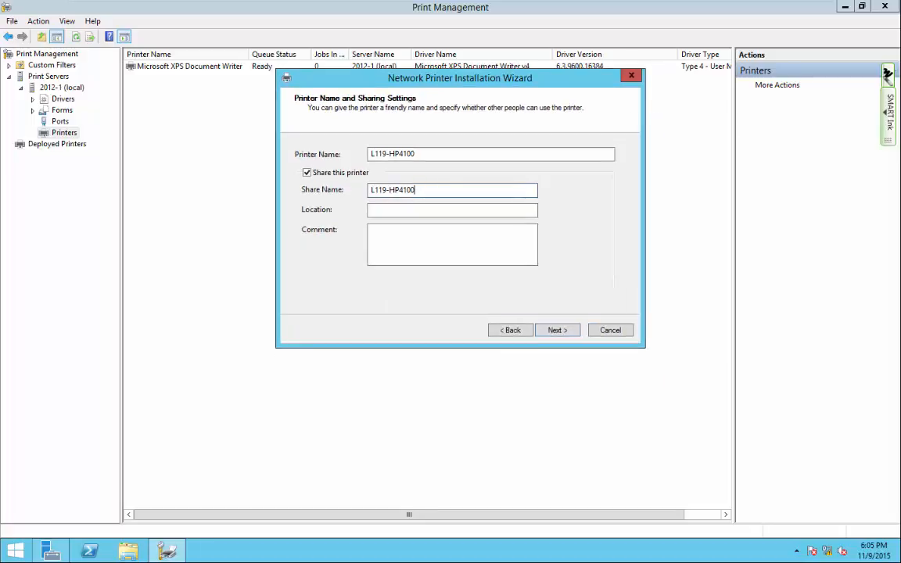
click(558, 332)
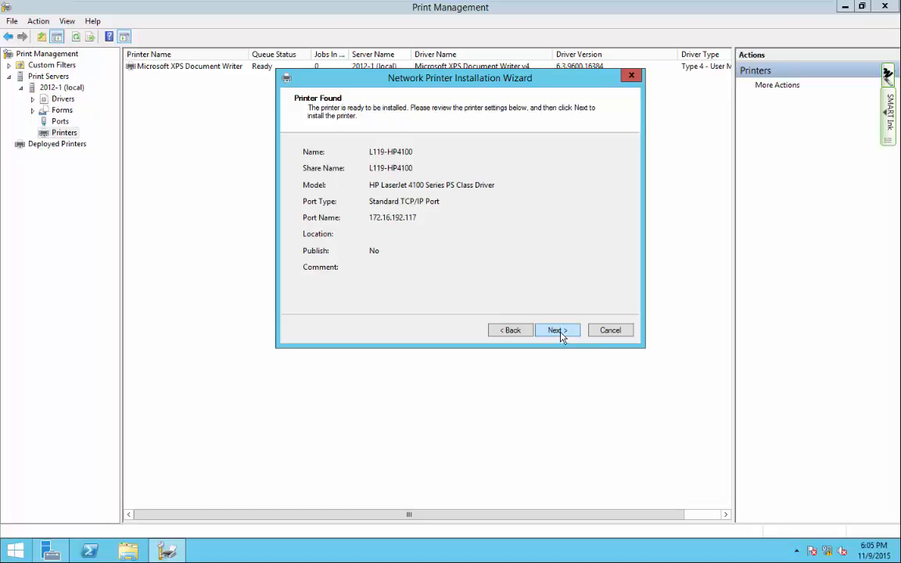
Confirm the Printer Found summary to install L119-HP4100 on port 172.16.192.117.
click(559, 331)
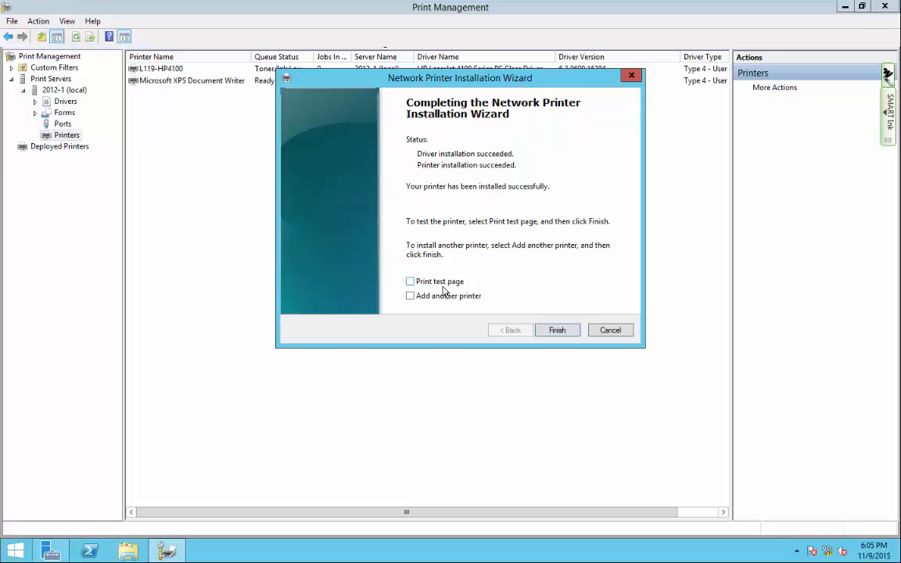
Finish the installation wizard so L119-HP4100 appears in the printers list.
click(554, 333)
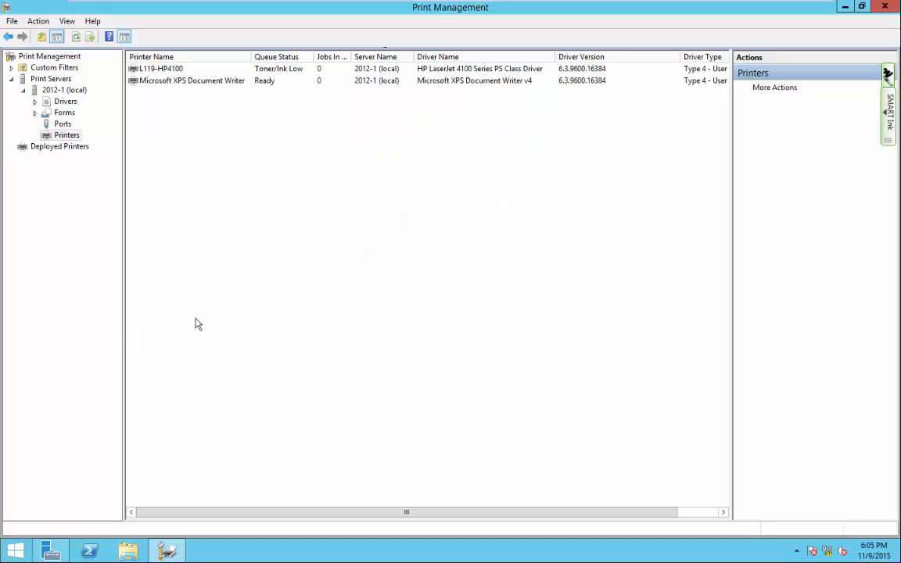
Search the Start screen for notepad and launch a blank Notepad window.
click(17, 551)
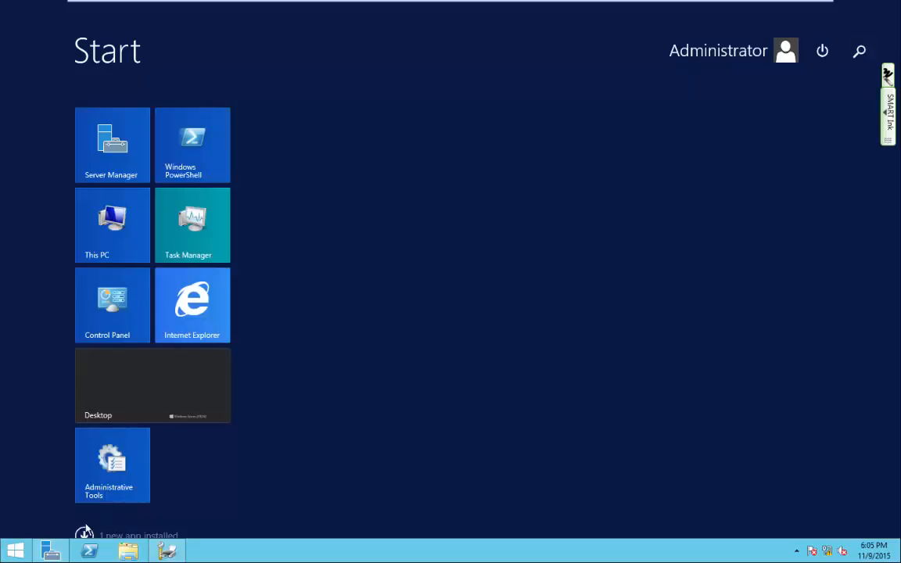
click(17, 552)
click(18, 551)
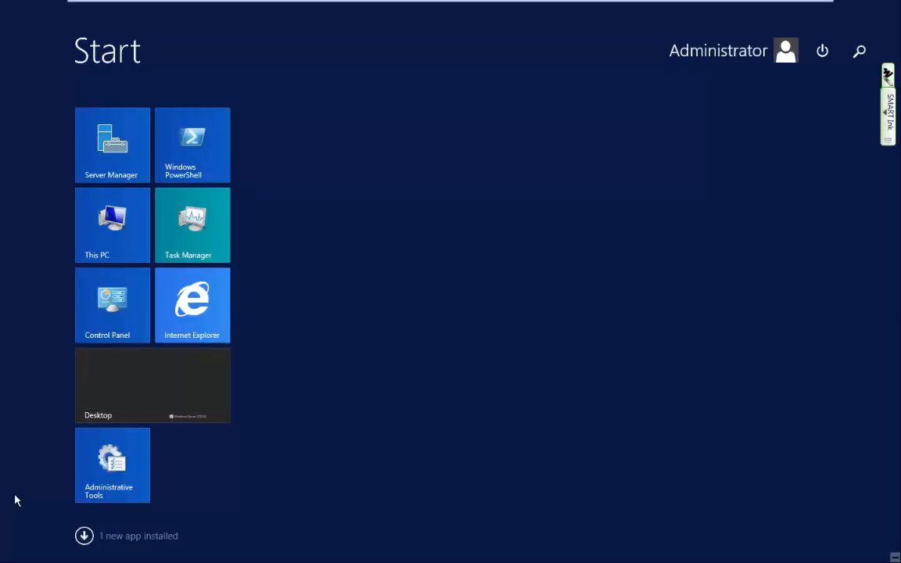
text(note)
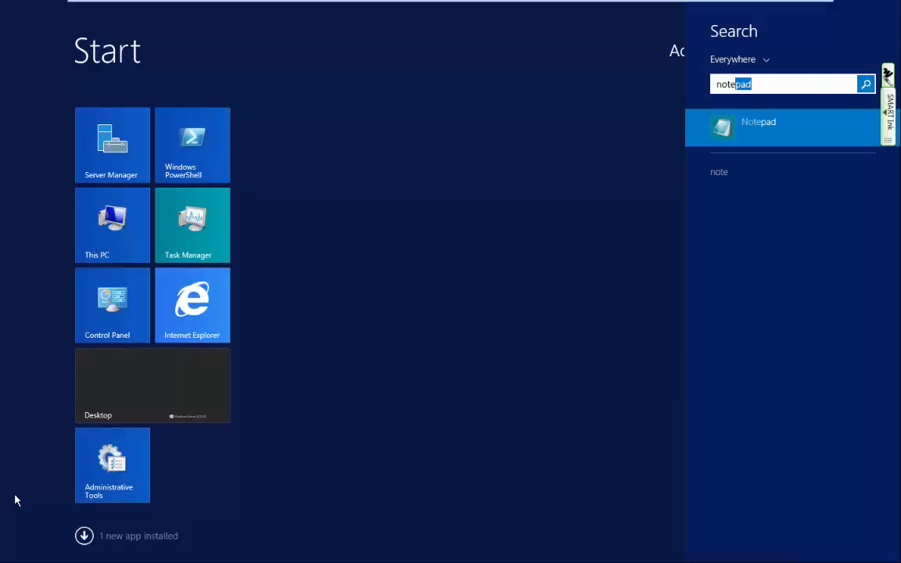
text(pad)
key(Return)
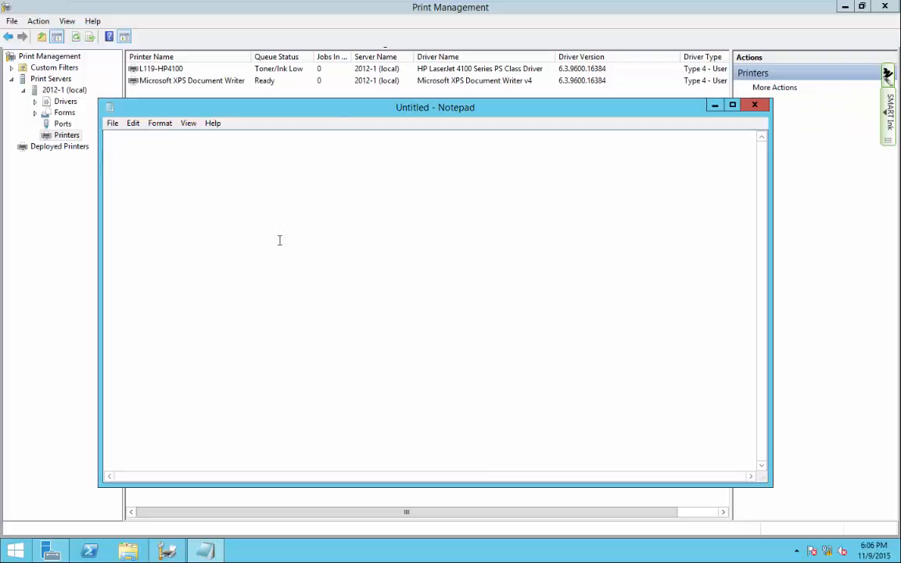
Type a person's full name in Notepad, print it to L119-HP4100, then return to SMART Notebook.
drag(346, 111, 368, 59)
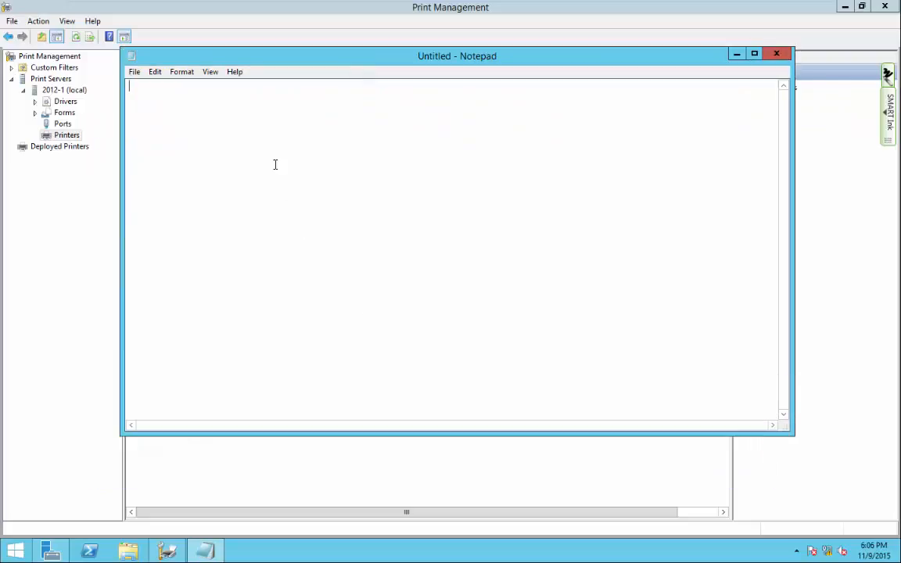
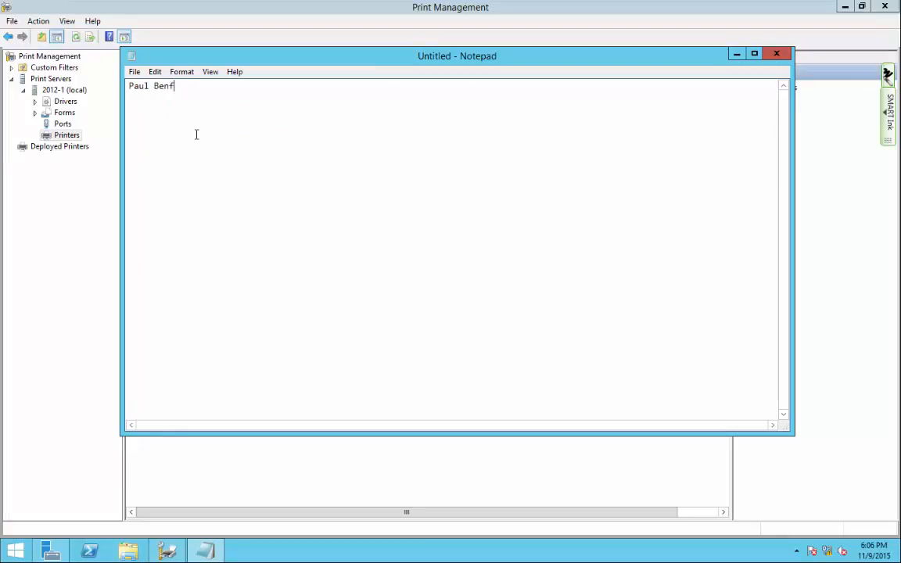
click(134, 71)
click(156, 157)
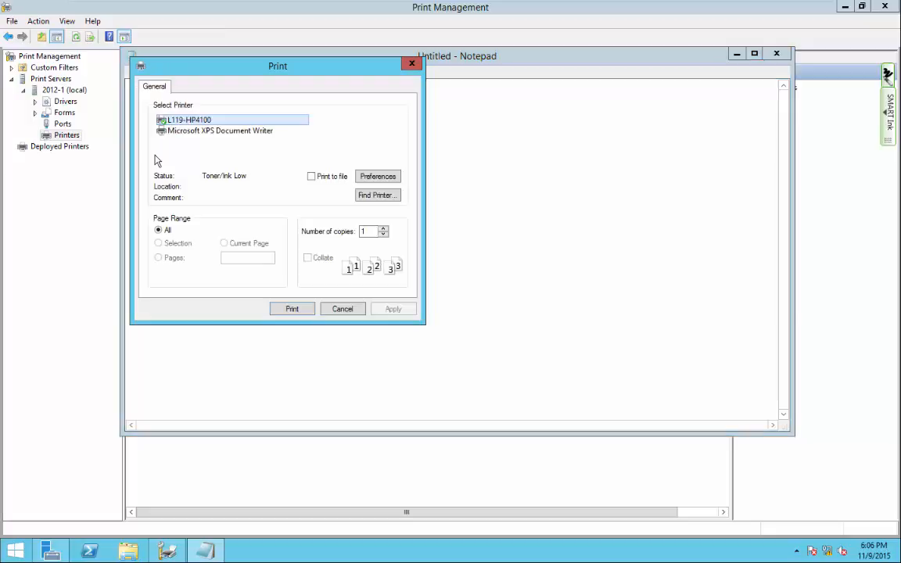
click(292, 309)
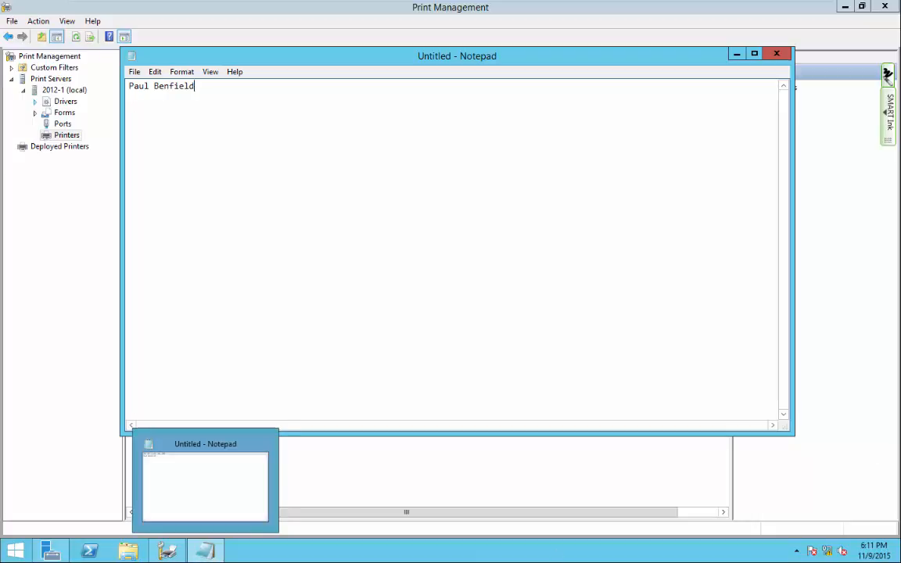
key(ctrl+alt)
click(210, 551)
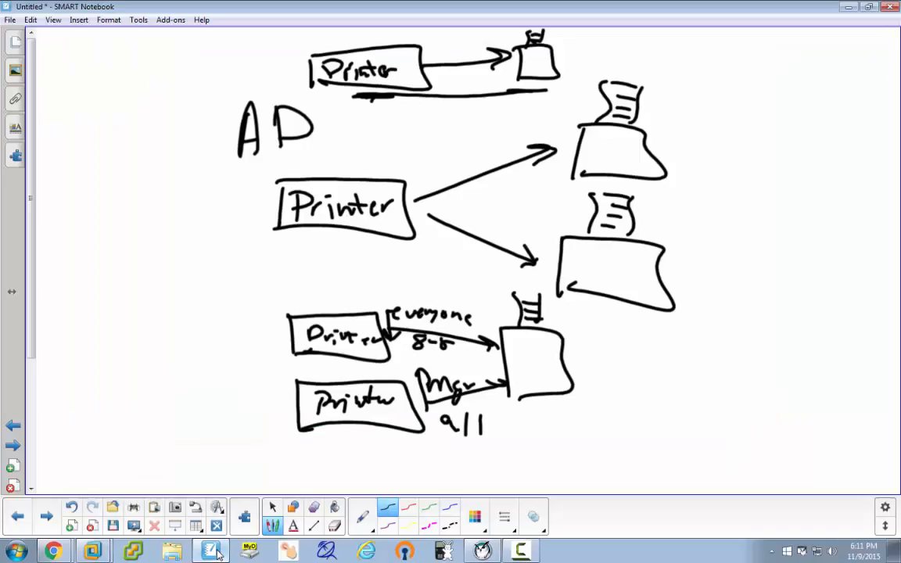
On a new page, draw a network circle labelled 192.168.118.0.
click(51, 521)
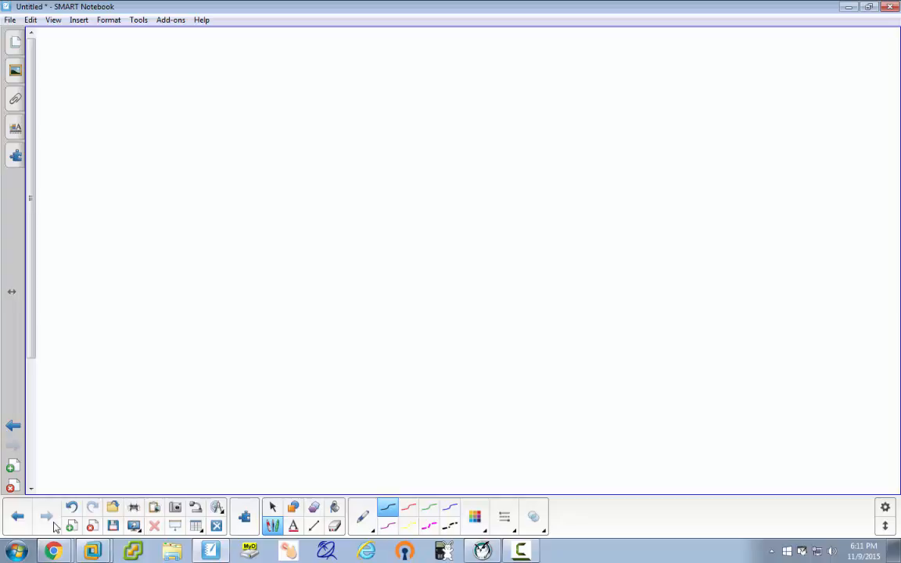
mouse_move(275, 175)
mouse_down()
mouse_move(366, 368)
mouse_move(673, 191)
mouse_move(310, 115)
mouse_move(278, 215)
mouse_up()
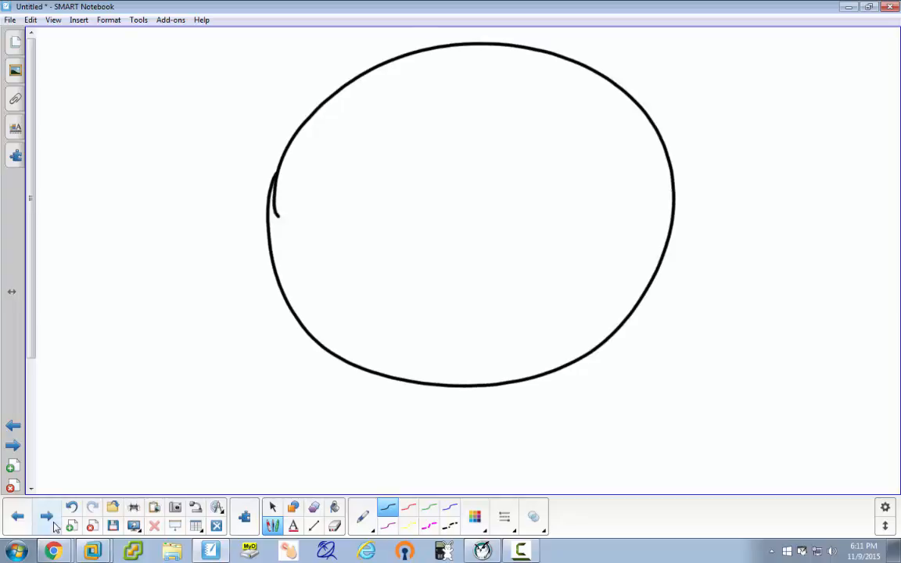
mouse_move(302, 78)
mouse_down()
mouse_move(296, 107)
mouse_move(309, 78)
mouse_move(315, 94)
mouse_move(358, 69)
mouse_up()
click(347, 72)
drag(362, 52, 364, 60)
mouse_move(383, 48)
mouse_down()
mouse_move(382, 57)
mouse_move(384, 47)
mouse_move(404, 51)
mouse_up()
click(394, 52)
drag(409, 39, 422, 37)
click(432, 48)
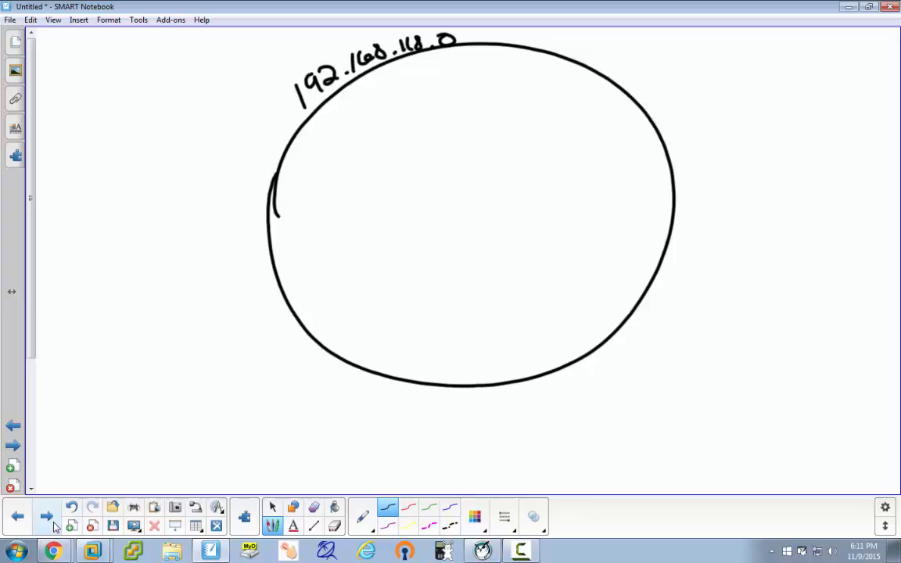
Draw a router box on the circle's edge labelled 192.168.118.2.
mouse_move(251, 233)
mouse_down()
mouse_move(252, 264)
mouse_move(282, 253)
mouse_move(264, 256)
mouse_up()
drag(268, 237, 267, 246)
mouse_move(266, 236)
mouse_down()
mouse_move(289, 247)
mouse_move(260, 297)
mouse_move(269, 282)
mouse_move(275, 294)
mouse_move(313, 288)
mouse_up()
click(309, 273)
mouse_move(324, 271)
mouse_down()
mouse_move(320, 285)
mouse_move(355, 285)
mouse_up()
click(340, 284)
mouse_move(361, 272)
mouse_down()
mouse_move(364, 283)
mouse_move(392, 279)
mouse_up()
click(376, 275)
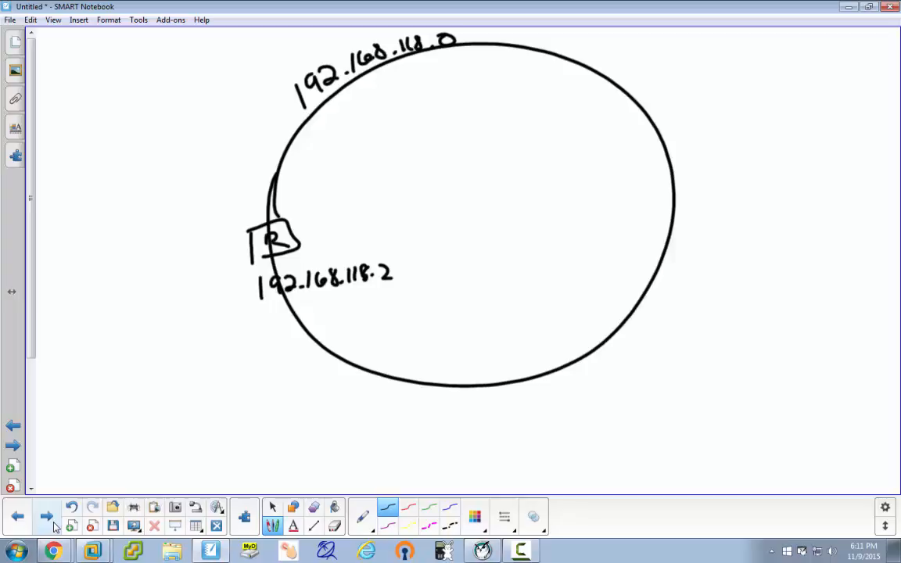
Draw a server cylinder inside the circle labelled 192.168.118.11.
mouse_move(423, 130)
mouse_down()
mouse_move(376, 142)
mouse_move(409, 133)
mouse_up()
drag(376, 148, 382, 186)
mouse_move(434, 147)
mouse_down()
mouse_move(430, 185)
mouse_move(415, 186)
mouse_up()
mouse_move(359, 207)
mouse_down()
mouse_move(357, 222)
mouse_move(369, 227)
mouse_move(422, 216)
mouse_move(454, 224)
mouse_up()
click(397, 223)
click(446, 222)
mouse_move(469, 205)
mouse_down()
mouse_move(467, 223)
mouse_move(516, 213)
mouse_move(514, 225)
mouse_move(531, 223)
mouse_up()
click(501, 222)
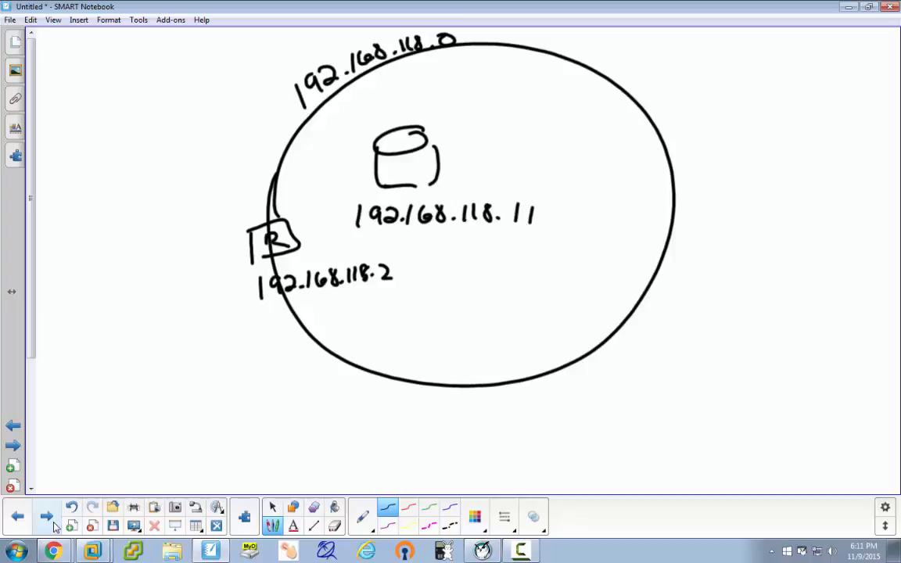
Draw a DHCP client computer marked 118.x and labelled Client, then a second loop left of the router.
mouse_move(564, 124)
mouse_down()
mouse_move(560, 165)
mouse_move(618, 156)
mouse_up()
mouse_move(559, 166)
mouse_down()
mouse_move(625, 165)
mouse_move(595, 160)
mouse_move(603, 158)
mouse_move(569, 194)
mouse_up()
mouse_move(564, 177)
mouse_down()
mouse_move(566, 191)
mouse_move(589, 189)
mouse_up()
drag(601, 175, 602, 183)
drag(619, 177, 623, 189)
mouse_move(626, 175)
mouse_down()
mouse_move(606, 226)
mouse_move(621, 209)
mouse_move(597, 227)
mouse_move(650, 228)
mouse_up()
click(628, 225)
drag(649, 215, 636, 229)
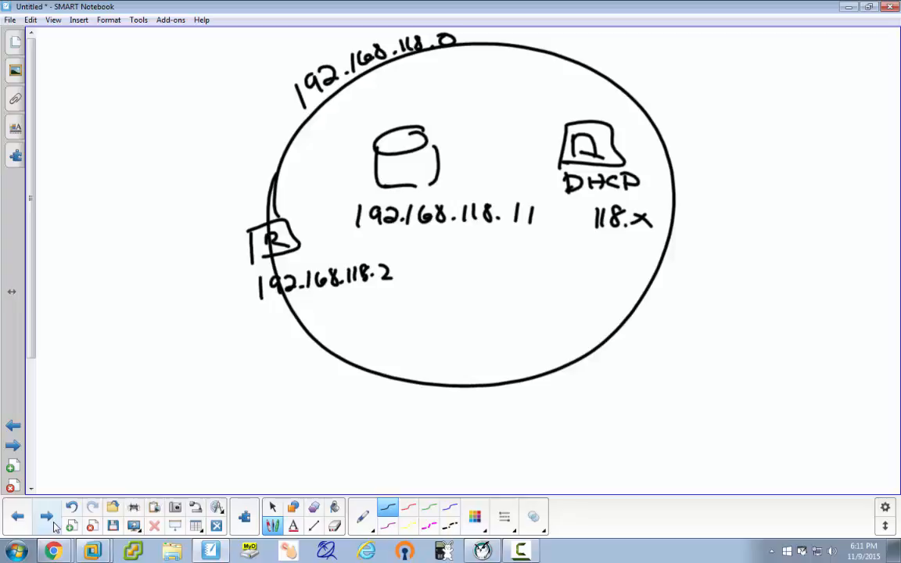
drag(566, 109, 572, 120)
mouse_move(577, 112)
mouse_down()
mouse_move(576, 120)
mouse_move(605, 118)
mouse_up()
click(577, 106)
drag(599, 110, 611, 108)
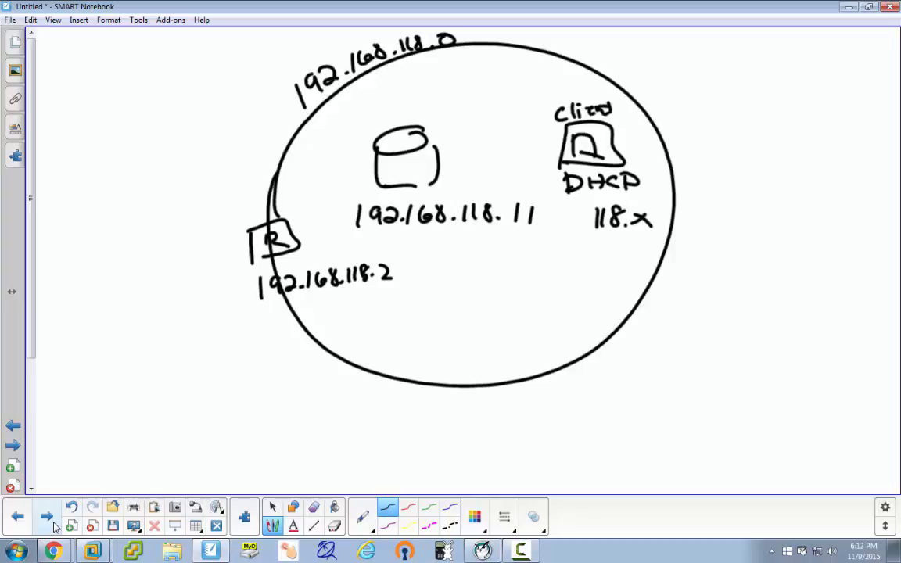
mouse_move(265, 215)
mouse_down()
mouse_move(67, 191)
mouse_move(227, 430)
mouse_move(283, 291)
mouse_up()
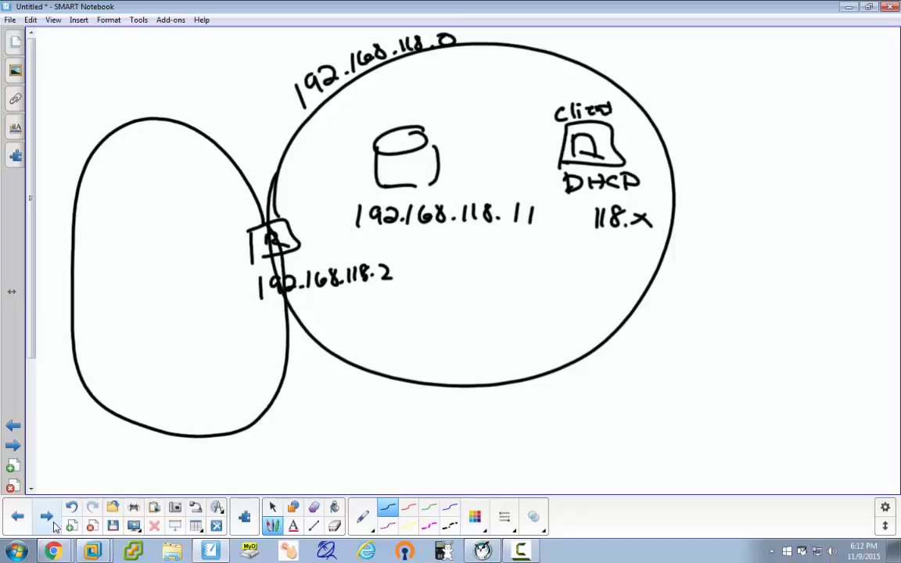
Write the address 172.16.192.0 above the left network loop.
drag(69, 117, 66, 144)
mouse_move(75, 114)
mouse_down()
mouse_move(78, 141)
mouse_move(110, 121)
mouse_up()
click(105, 123)
mouse_move(117, 96)
mouse_down()
mouse_move(115, 108)
mouse_move(145, 106)
mouse_move(189, 90)
mouse_up()
click(125, 106)
click(182, 99)
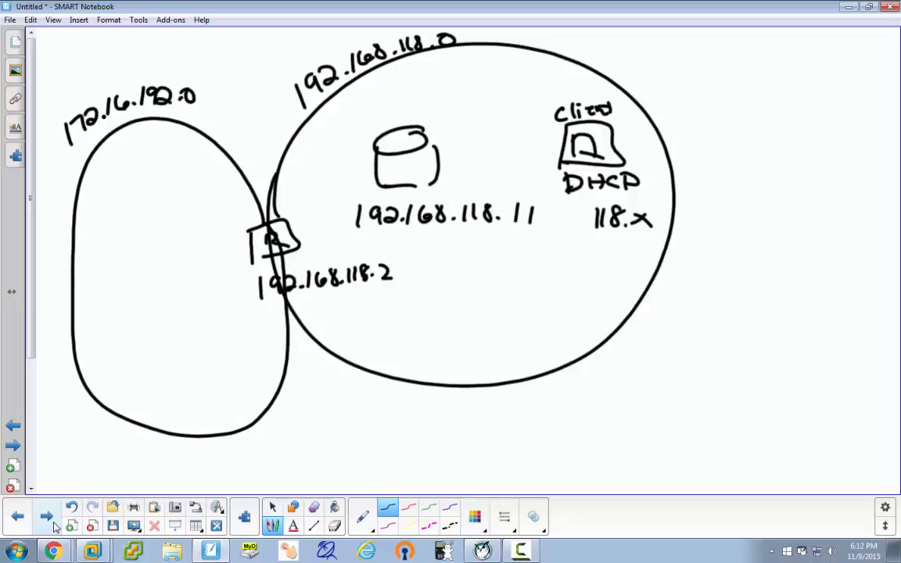
Draw a switch linked to the router and cabled to the machines in the right network.
mouse_move(285, 235)
mouse_down()
mouse_move(414, 257)
mouse_move(420, 275)
mouse_move(522, 272)
mouse_up()
drag(420, 265, 438, 265)
mouse_move(525, 272)
mouse_down()
mouse_move(415, 280)
mouse_move(460, 275)
mouse_up()
mouse_move(482, 263)
mouse_down()
mouse_move(480, 277)
mouse_move(500, 277)
mouse_up()
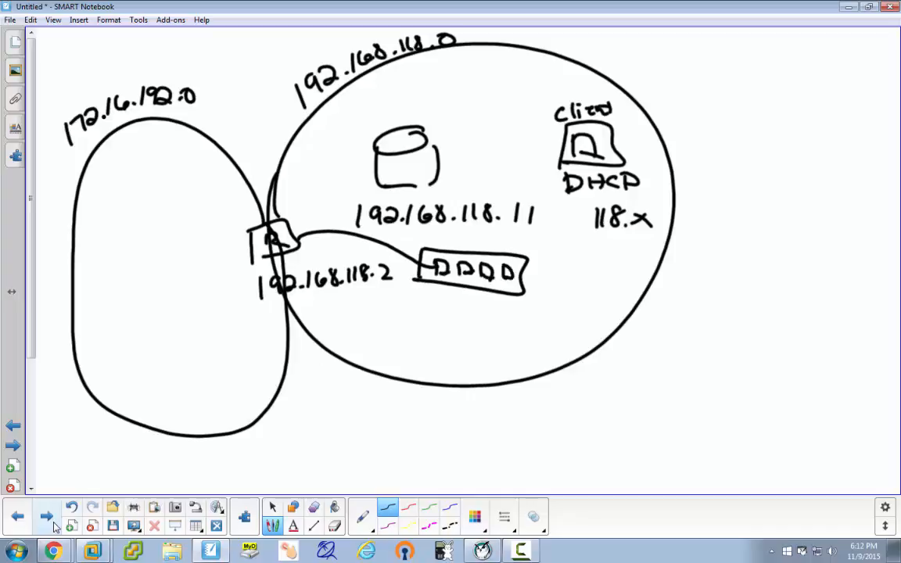
mouse_move(415, 186)
mouse_down()
mouse_move(461, 266)
mouse_move(488, 195)
mouse_move(555, 156)
mouse_up()
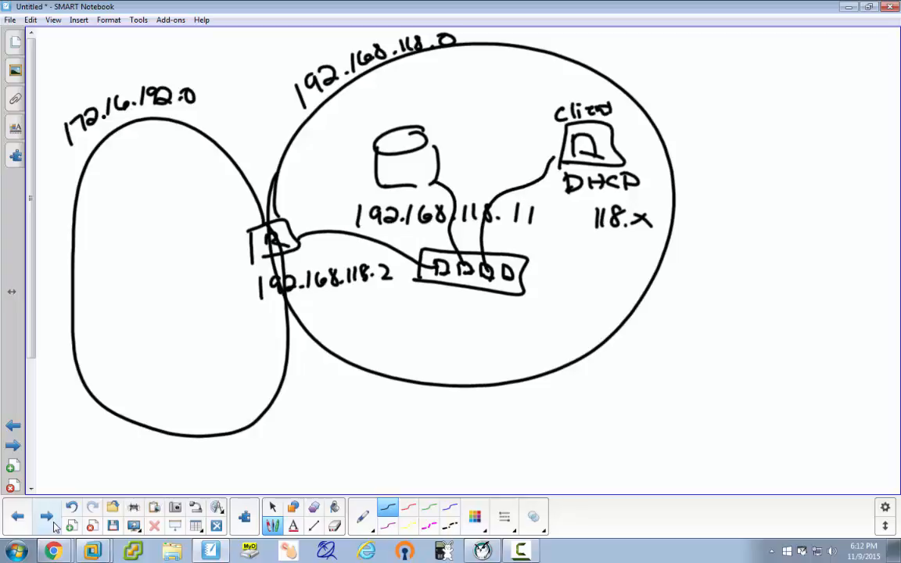
Draw a left-network switch with ports, linked to the router.
drag(248, 249, 181, 274)
mouse_move(113, 250)
mouse_down()
mouse_move(106, 290)
mouse_move(202, 263)
mouse_up()
drag(106, 287, 209, 293)
drag(173, 265, 175, 279)
mouse_move(174, 266)
mouse_down()
mouse_move(176, 281)
mouse_move(122, 277)
mouse_move(184, 333)
mouse_move(180, 359)
mouse_up()
Draw a host computer below the left switch, cabled to it.
mouse_move(184, 330)
mouse_down()
mouse_move(218, 342)
mouse_move(214, 366)
mouse_up()
mouse_move(182, 360)
mouse_down()
mouse_move(201, 360)
mouse_move(202, 300)
mouse_up()
drag(211, 324, 216, 307)
drag(202, 314, 215, 318)
drag(201, 323, 214, 323)
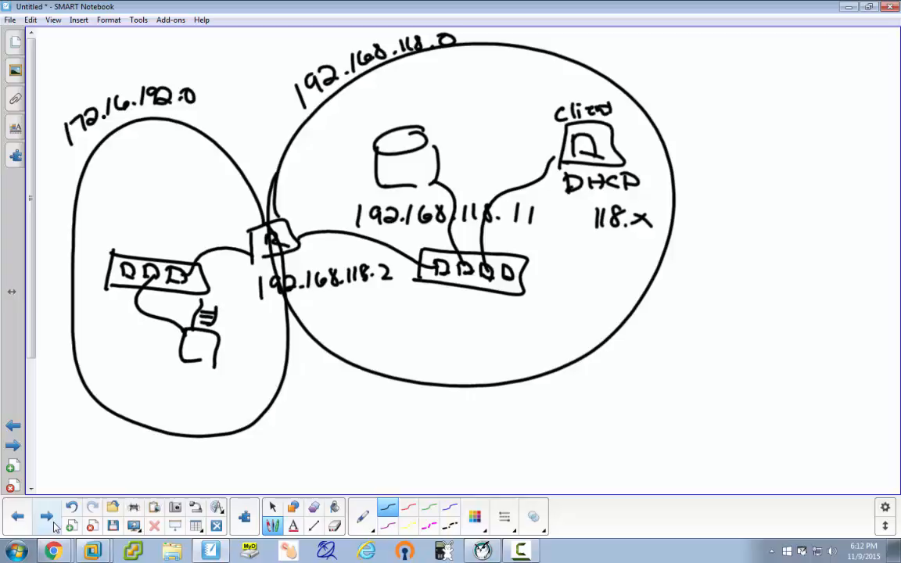
mouse_move(150, 368)
mouse_down()
mouse_move(143, 386)
mouse_move(156, 376)
mouse_move(162, 391)
mouse_move(200, 393)
mouse_up()
Label the host 172.16.192.17, erasing and rewriting an incorrect first address.
click(190, 389)
drag(218, 379, 216, 392)
mouse_move(236, 385)
mouse_down()
mouse_move(236, 397)
mouse_move(237, 386)
mouse_move(252, 398)
mouse_up()
click(244, 397)
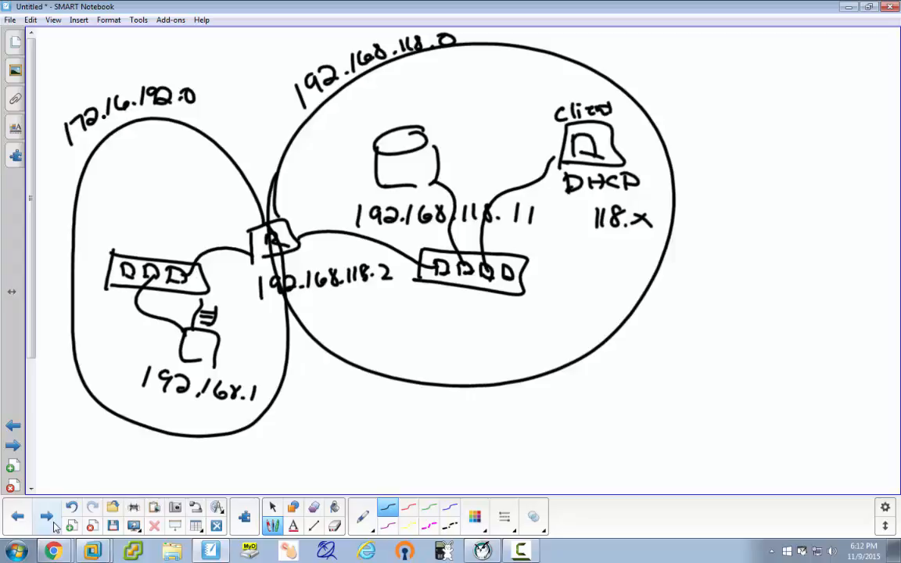
mouse_move(129, 344)
mouse_down()
mouse_move(156, 376)
mouse_move(237, 396)
mouse_move(227, 368)
mouse_up()
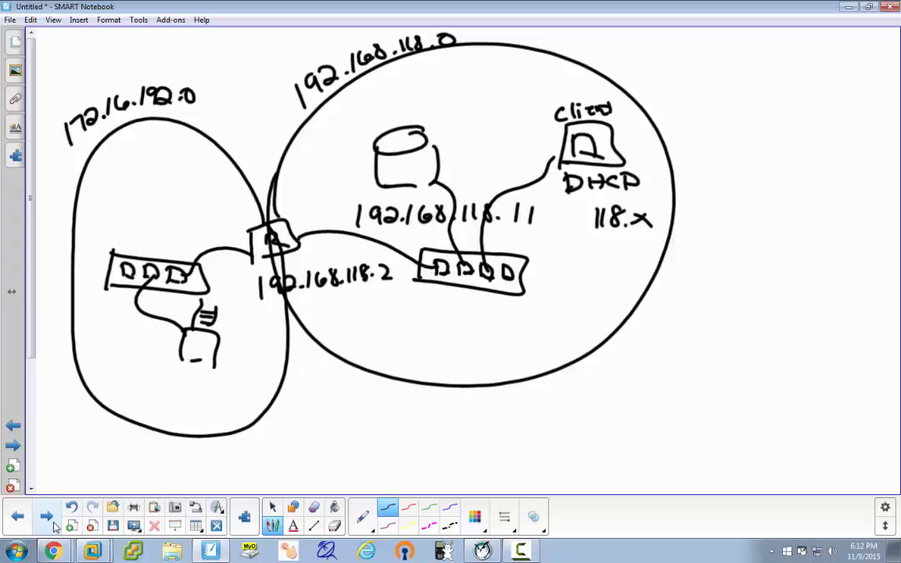
mouse_move(132, 361)
mouse_down()
mouse_move(131, 381)
mouse_move(224, 402)
mouse_up()
click(172, 389)
click(212, 395)
mouse_move(239, 386)
mouse_down()
mouse_move(236, 403)
mouse_move(272, 406)
mouse_up()
click(260, 401)
drag(281, 389, 294, 422)
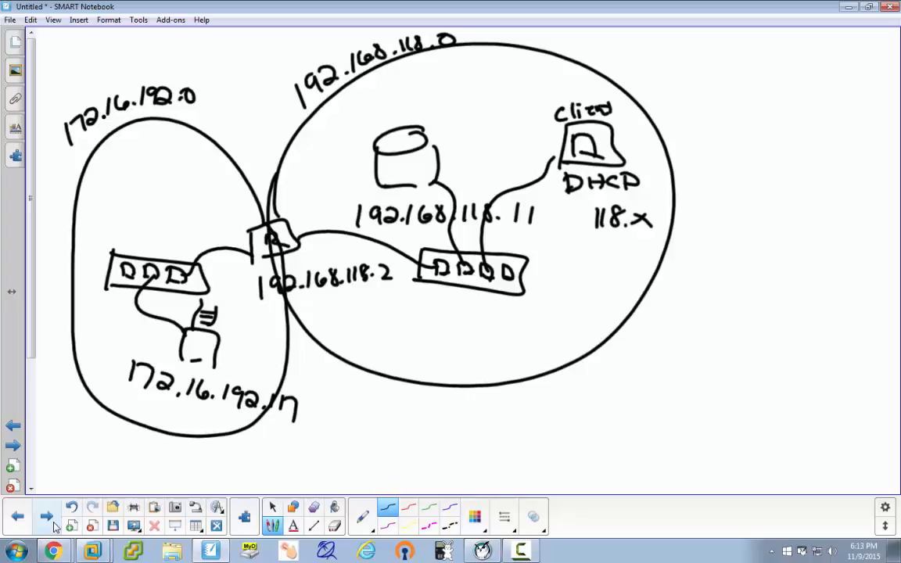
Erase the stray word and draw a green loop around the 192.168.118.0 network and router.
mouse_move(369, 339)
mouse_down()
mouse_move(390, 356)
mouse_move(409, 355)
mouse_move(382, 342)
mouse_move(352, 361)
mouse_up()
click(397, 349)
click(428, 508)
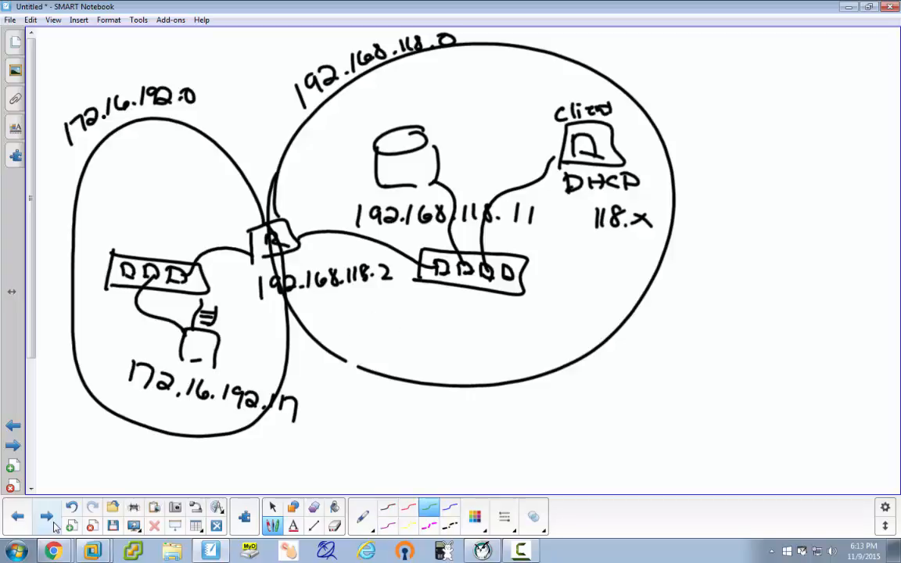
mouse_move(275, 129)
mouse_down()
mouse_move(233, 184)
mouse_move(246, 270)
mouse_move(336, 354)
mouse_move(636, 420)
mouse_move(750, 168)
mouse_move(493, 28)
mouse_move(289, 59)
mouse_move(243, 180)
mouse_up()
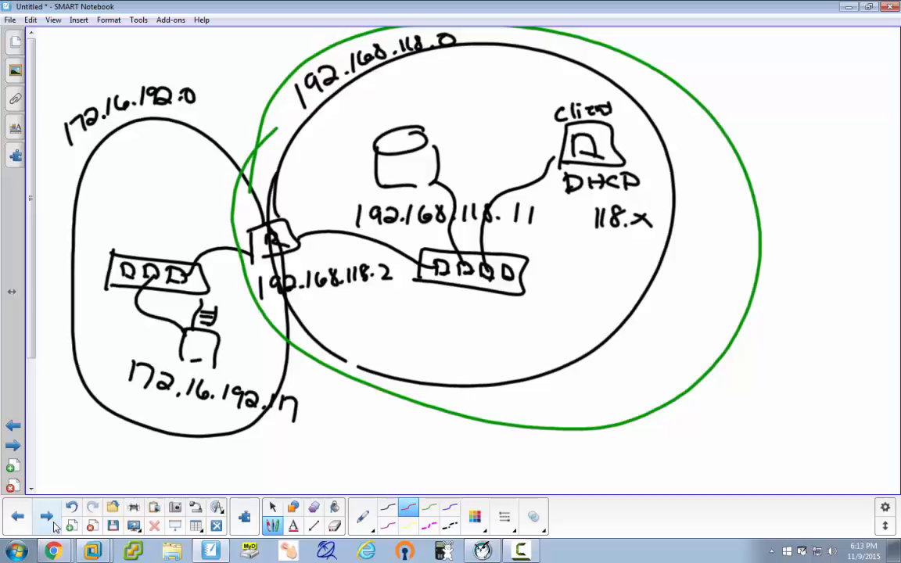
Box the link left of the router in red, label it Phys NIC, and connect the left switch.
mouse_move(212, 236)
mouse_down()
mouse_move(213, 265)
mouse_move(242, 238)
mouse_move(246, 264)
mouse_up()
drag(213, 261, 247, 263)
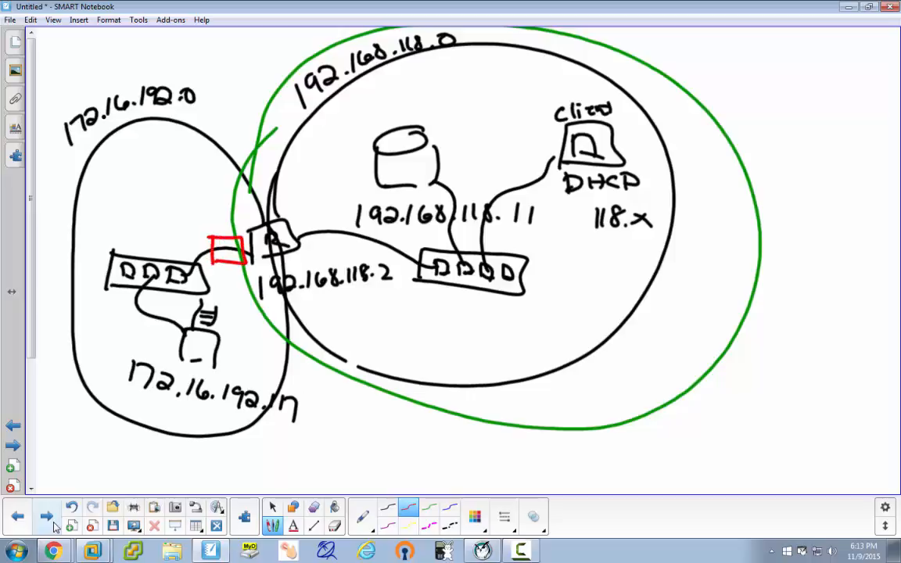
drag(198, 212, 227, 228)
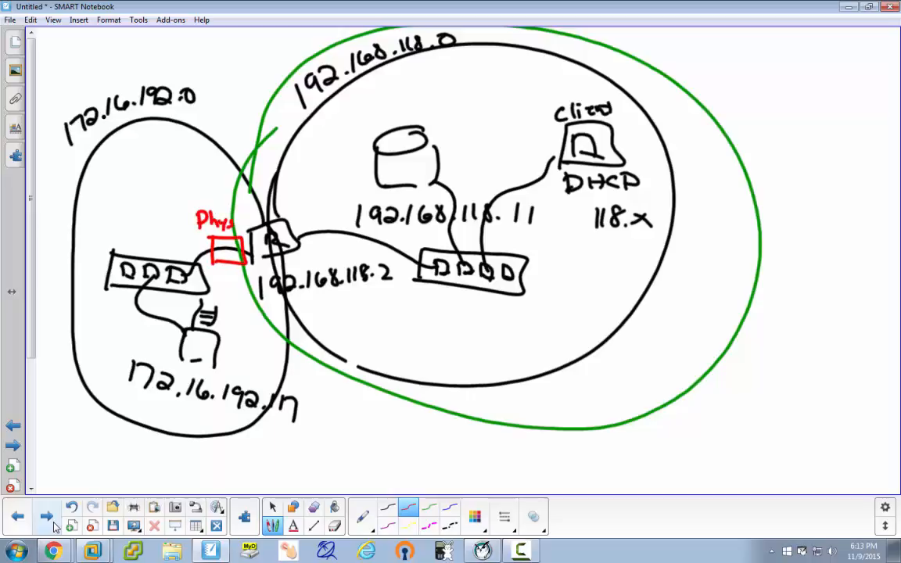
mouse_move(213, 286)
mouse_down()
mouse_move(227, 270)
mouse_move(233, 286)
mouse_move(253, 288)
mouse_up()
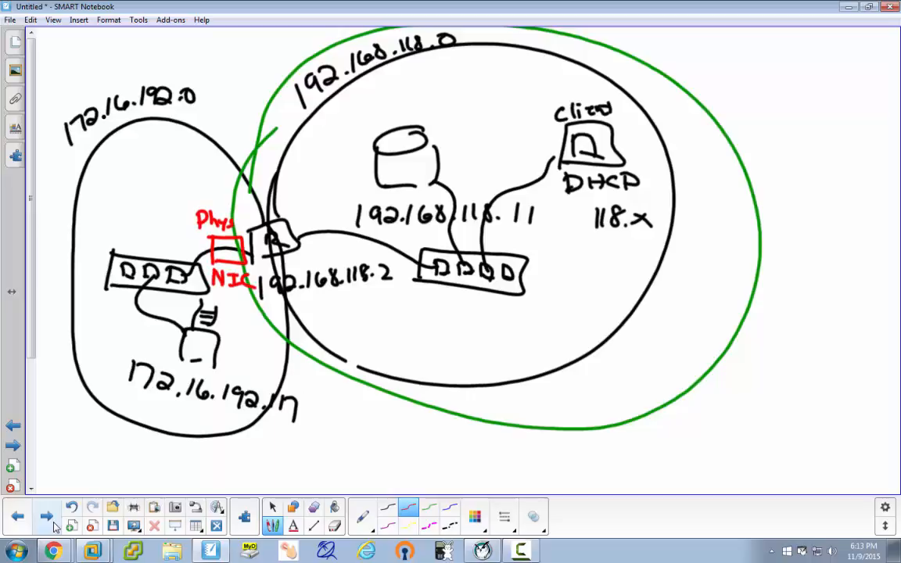
drag(185, 275, 212, 251)
Outline the router and right switch in red, labelled 'Vmware Workstation Software'.
mouse_move(249, 265)
mouse_down()
mouse_move(244, 218)
mouse_move(367, 226)
mouse_move(557, 260)
mouse_move(390, 276)
mouse_move(244, 234)
mouse_up()
mouse_move(358, 292)
mouse_down()
mouse_move(367, 310)
mouse_move(377, 294)
mouse_up()
drag(383, 301, 408, 310)
drag(415, 303, 456, 319)
drag(460, 312, 488, 330)
mouse_move(391, 328)
mouse_down()
mouse_move(450, 321)
mouse_move(548, 358)
mouse_up()
mouse_move(418, 352)
mouse_down()
mouse_move(405, 366)
mouse_move(458, 361)
mouse_move(543, 384)
mouse_up()
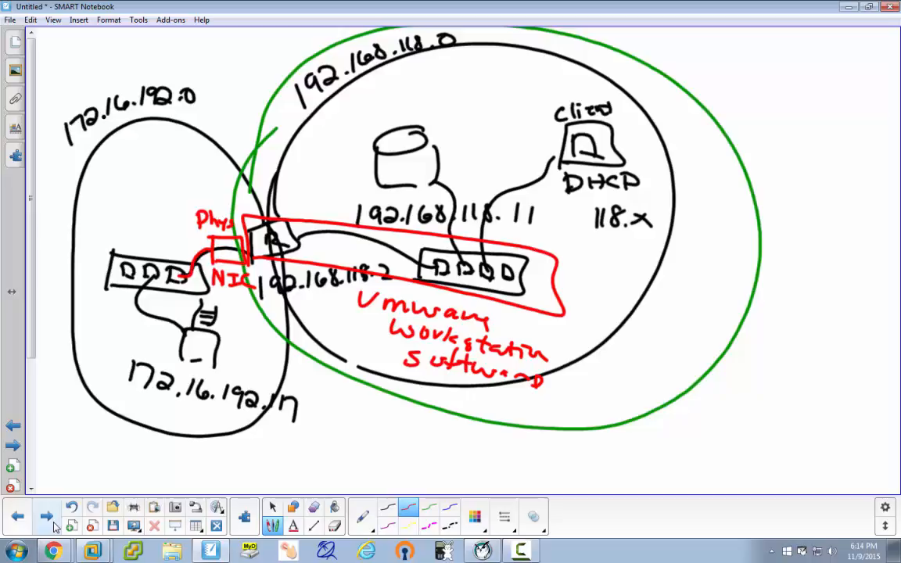
Label the router 'virt router' and the right switch 'vSwitch' in red.
mouse_move(304, 242)
mouse_down()
mouse_move(326, 242)
mouse_move(335, 253)
mouse_move(372, 247)
mouse_up()
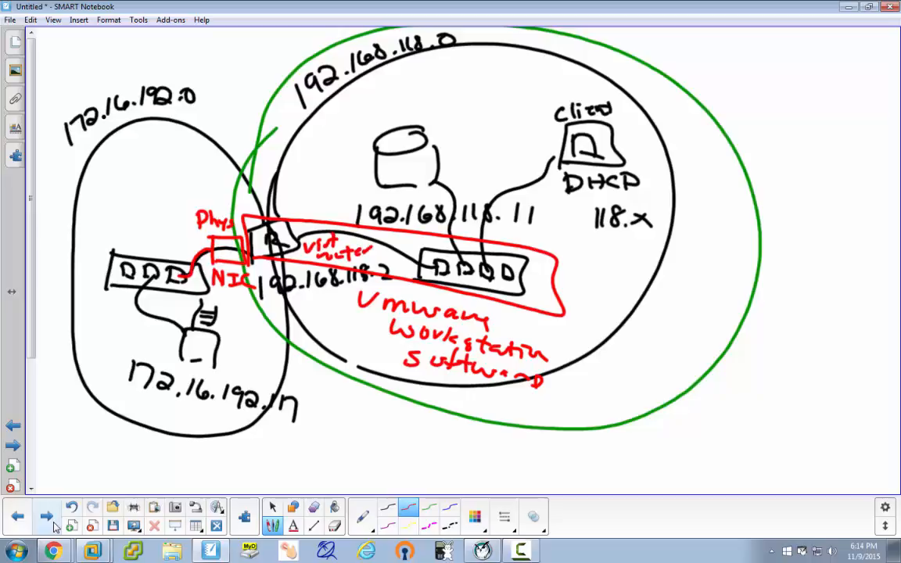
mouse_move(533, 268)
mouse_down()
mouse_move(550, 279)
mouse_move(582, 268)
mouse_move(591, 280)
mouse_up()
mouse_move(600, 264)
mouse_down()
mouse_move(602, 274)
mouse_move(620, 266)
mouse_move(617, 274)
mouse_up()
drag(625, 261, 634, 272)
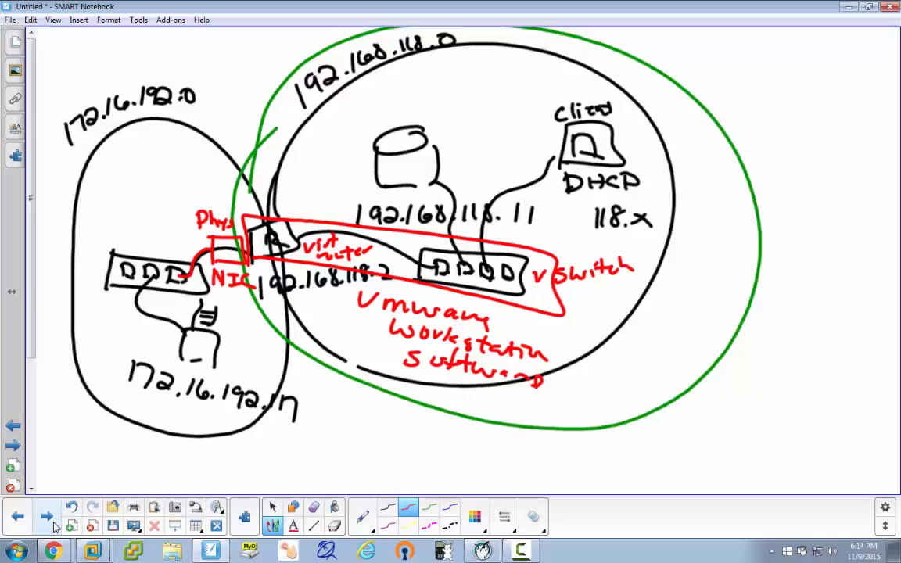
Mark the server and client as VMs and retrace the cable through the NIC box.
drag(440, 127, 474, 139)
drag(622, 143, 667, 163)
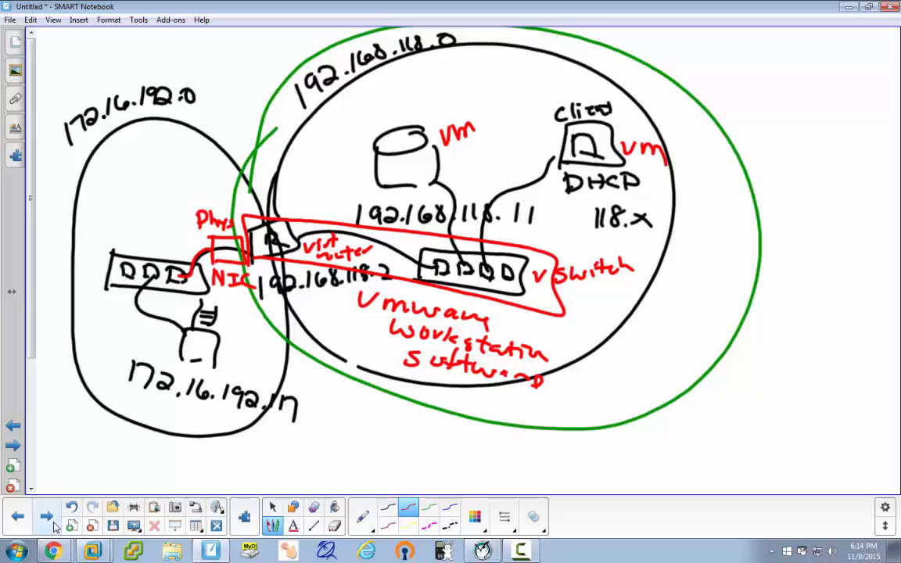
drag(212, 248, 233, 250)
Box the VMware Workstation Software label in red and write APP beside it.
mouse_move(339, 290)
mouse_down()
mouse_move(339, 352)
mouse_move(584, 328)
mouse_move(457, 383)
mouse_move(330, 353)
mouse_up()
drag(615, 349, 610, 369)
drag(615, 348, 632, 369)
drag(612, 361, 641, 368)
mouse_move(639, 349)
mouse_down()
mouse_move(642, 360)
mouse_move(664, 368)
mouse_up()
drag(661, 350, 666, 361)
Draw OS and H/W boxes below APP and connect the hardware box to the physical NIC.
mouse_move(563, 395)
mouse_down()
mouse_move(559, 426)
mouse_move(575, 413)
mouse_move(520, 452)
mouse_up()
mouse_move(532, 421)
mouse_down()
mouse_move(520, 449)
mouse_move(559, 430)
mouse_move(565, 446)
mouse_move(552, 469)
mouse_move(560, 468)
mouse_up()
mouse_move(491, 455)
mouse_down()
mouse_move(569, 492)
mouse_move(483, 478)
mouse_move(556, 491)
mouse_up()
drag(516, 464, 511, 475)
drag(528, 464, 525, 469)
mouse_move(535, 479)
mouse_down()
mouse_move(544, 463)
mouse_move(571, 472)
mouse_up()
mouse_move(482, 469)
mouse_down()
mouse_move(237, 310)
mouse_move(211, 239)
mouse_up()
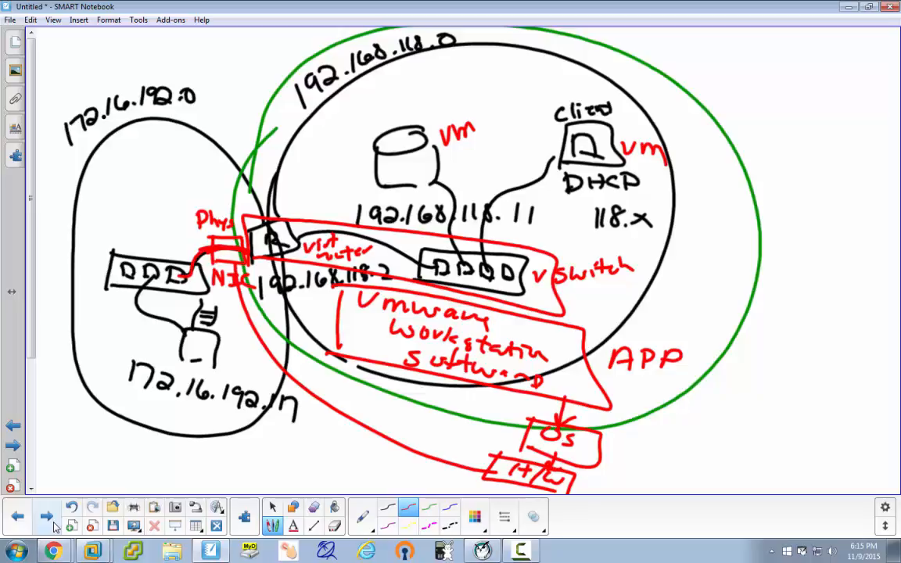
Mark the server's connection point and the switch's first port in red, then bring up the server VM.
mouse_move(438, 169)
mouse_down()
mouse_move(410, 180)
mouse_move(417, 186)
mouse_up()
drag(441, 262, 444, 276)
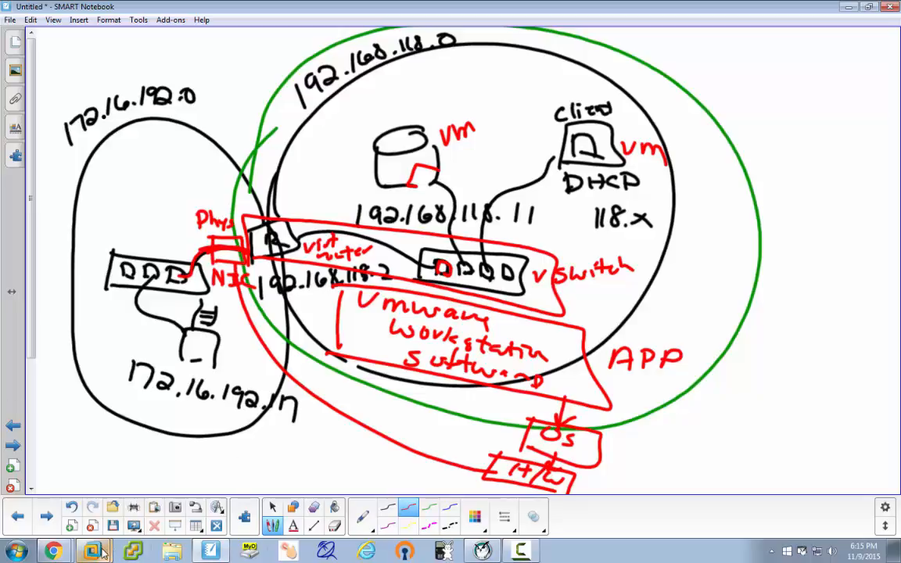
mouse_move(92, 551)
click(91, 475)
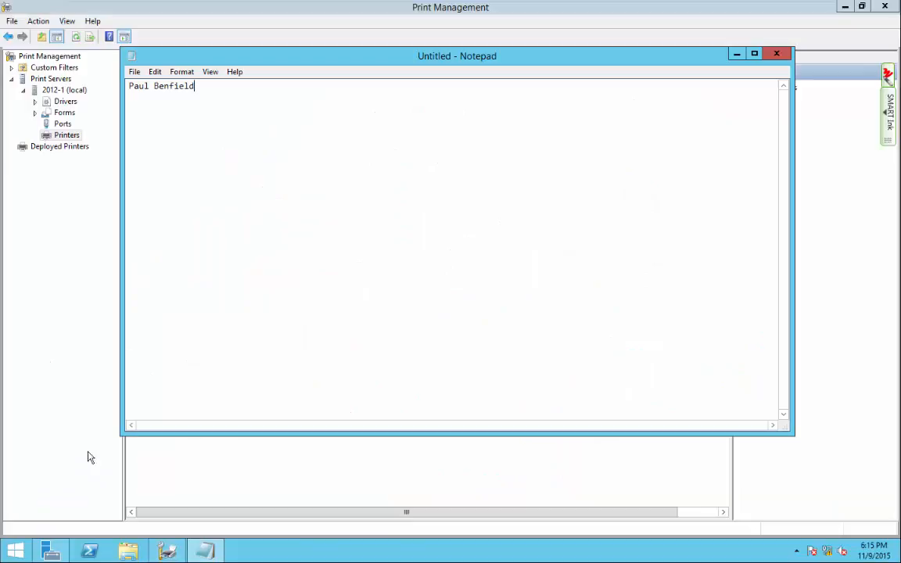
Show VMnet8 as NAT on 192.168.118.0 in the Virtual Network Editor, then return to SMART Notebook.
mouse_move(189, 5)
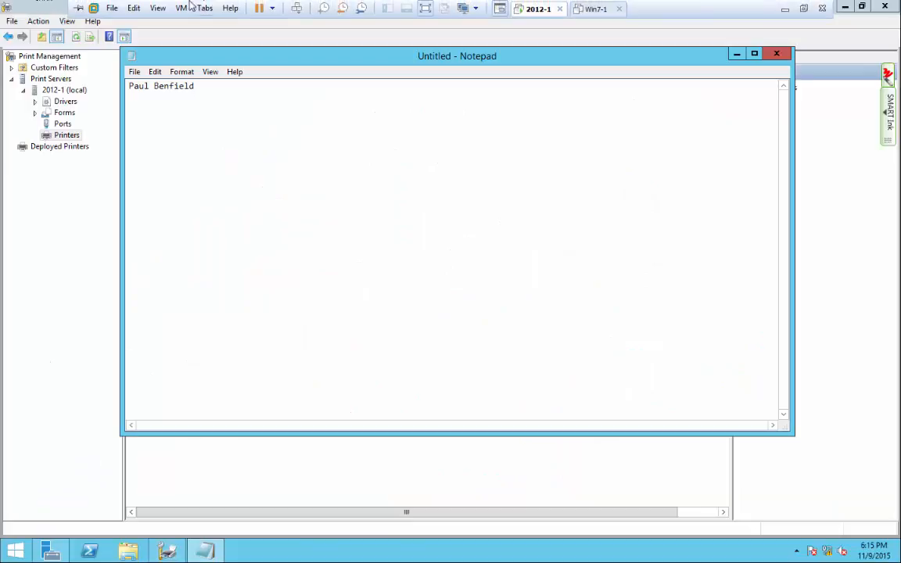
click(134, 7)
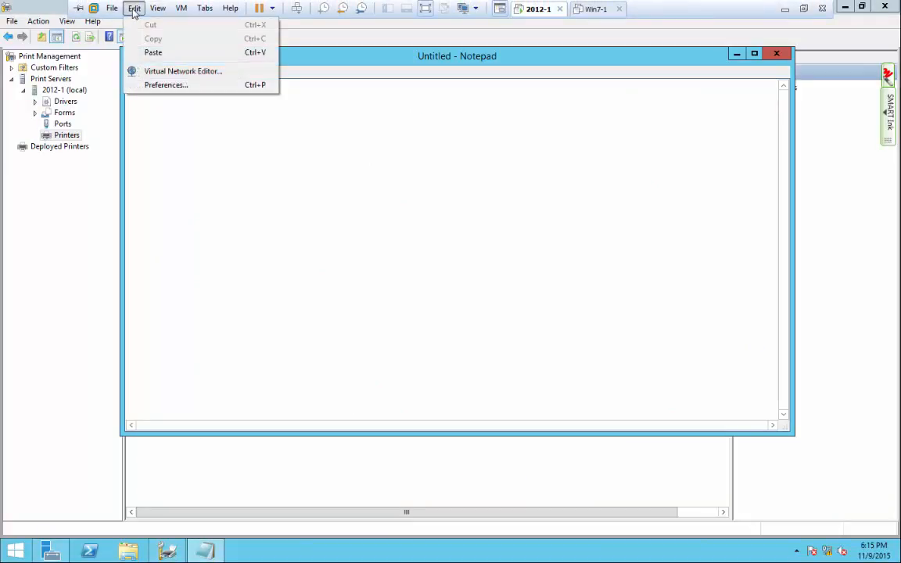
click(164, 71)
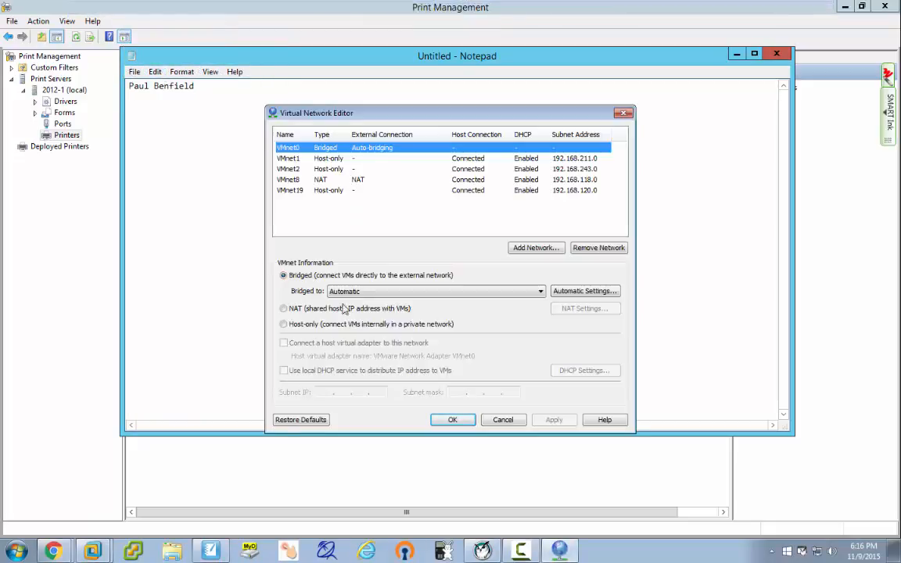
click(291, 179)
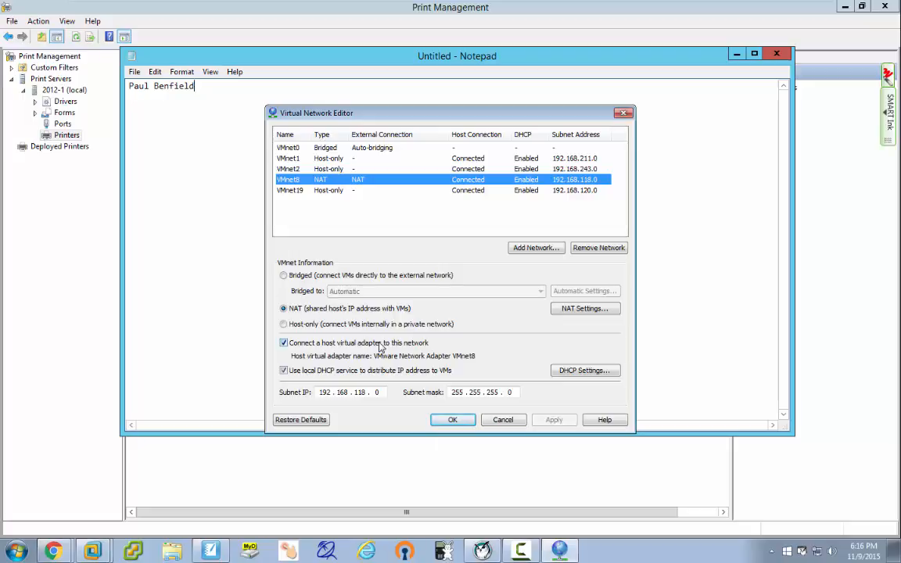
click(216, 551)
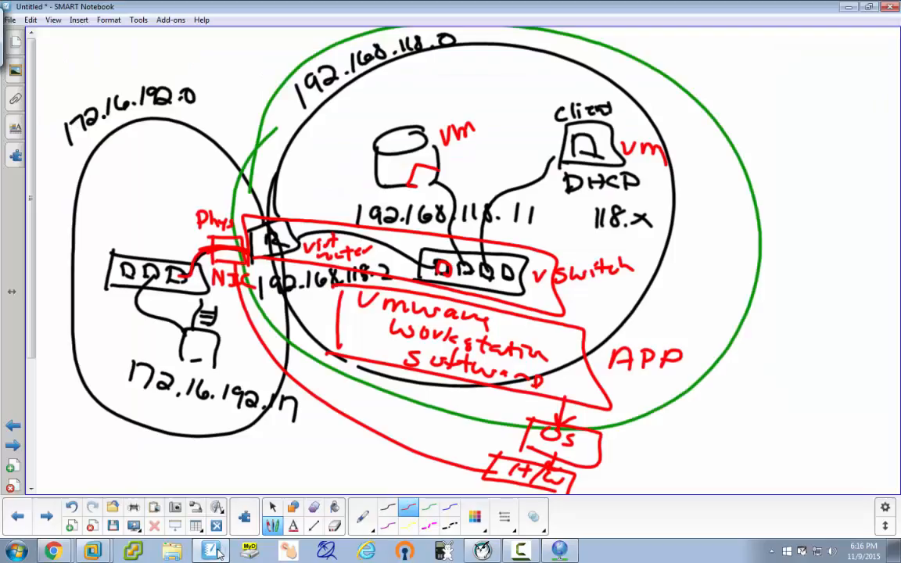
Underline 192.168.118.0 in red and switch to the 2012-1 virtual machine.
drag(404, 64, 465, 58)
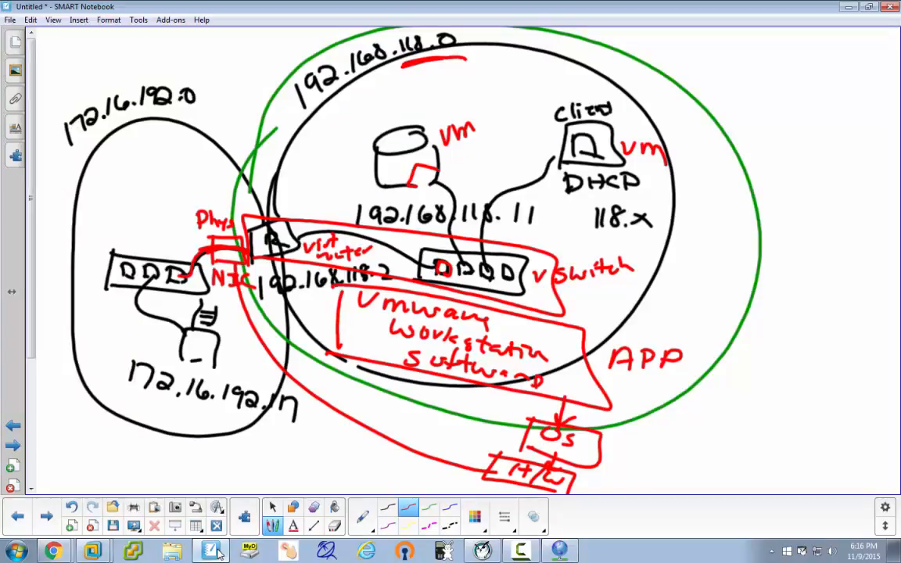
mouse_move(95, 547)
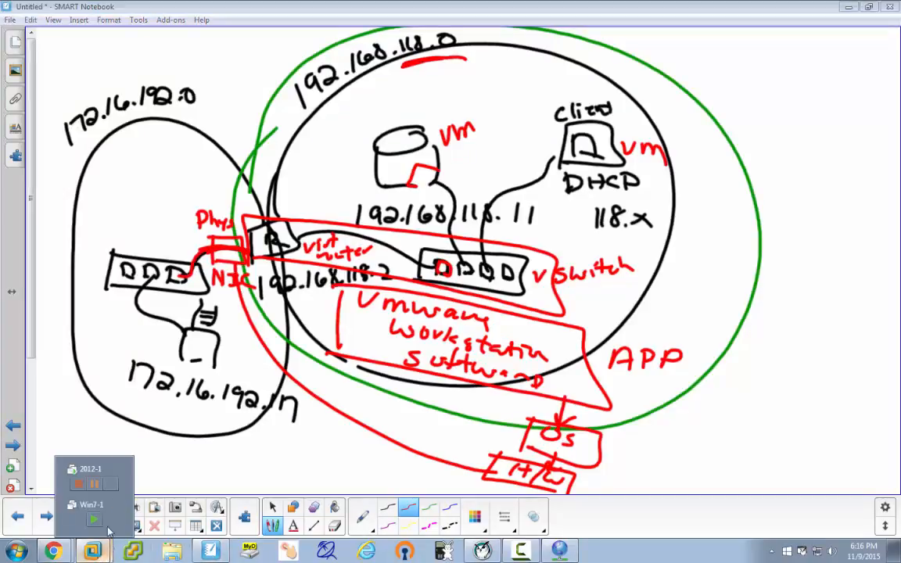
click(89, 479)
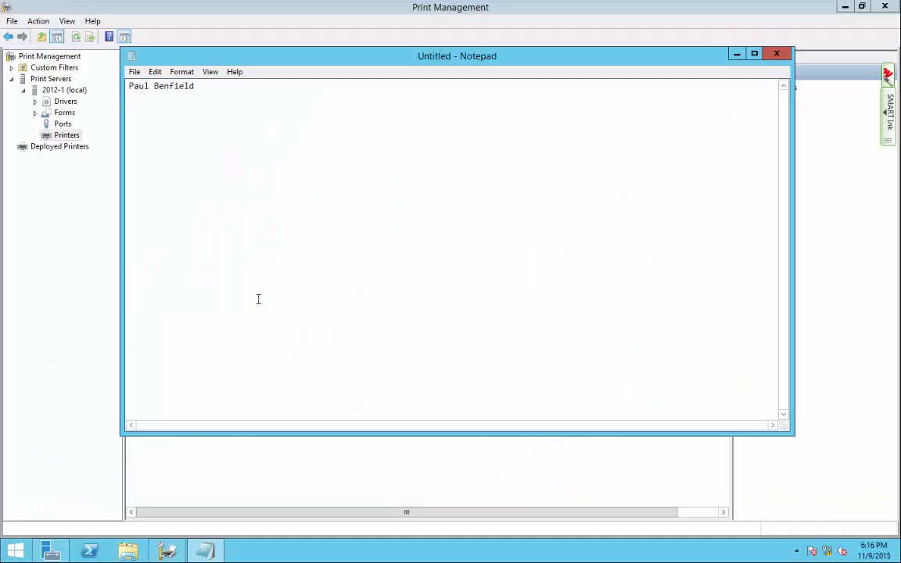
Open VMnet8's NAT Settings from the Virtual Network Editor, showing gateway 192.168.118.2.
mouse_move(180, 8)
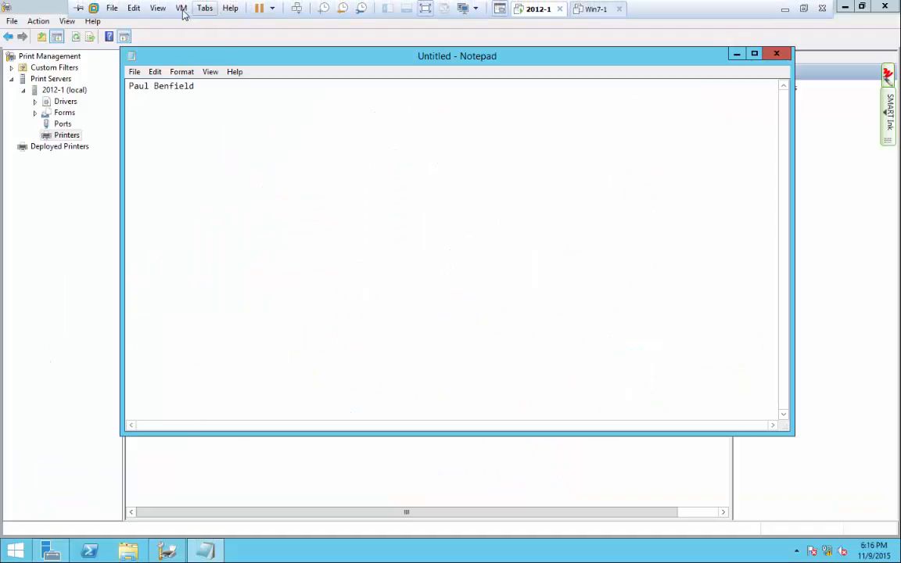
click(133, 9)
click(135, 70)
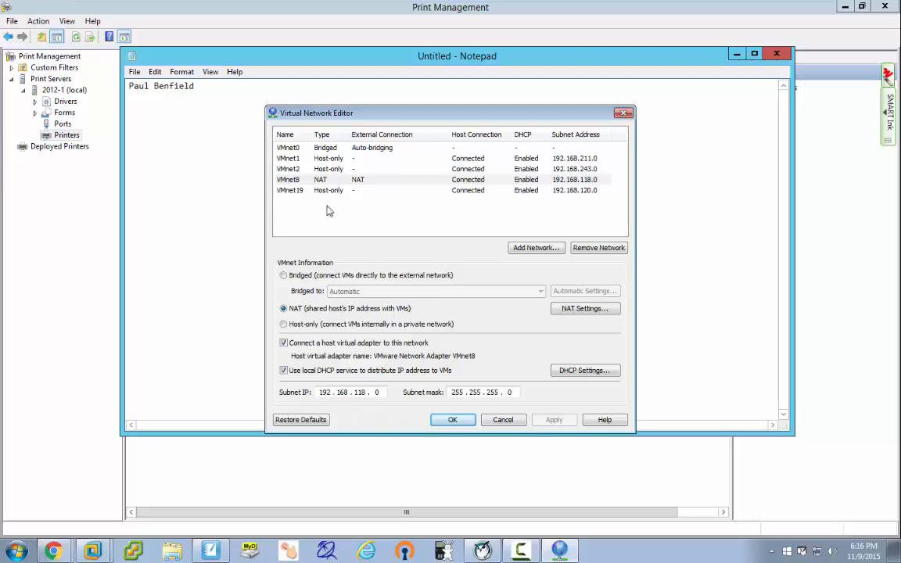
click(291, 179)
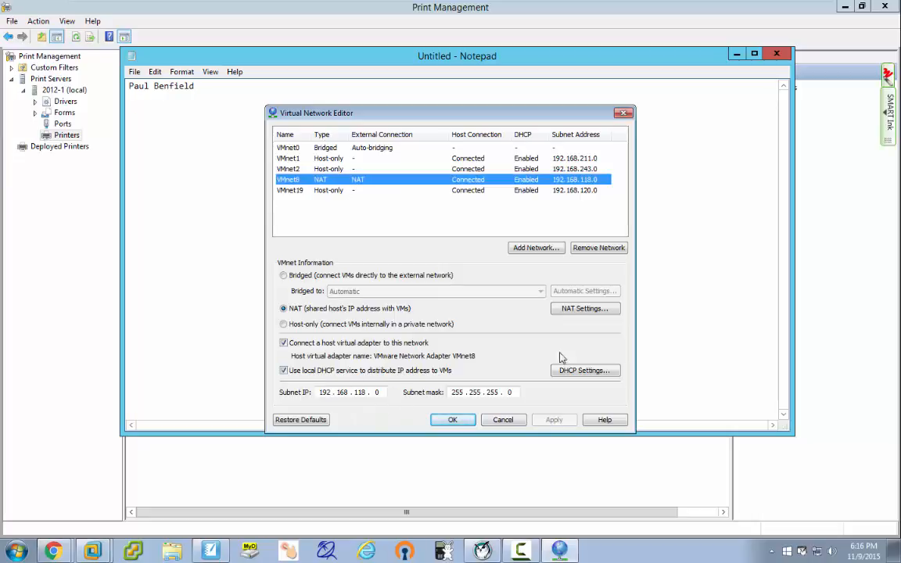
click(578, 308)
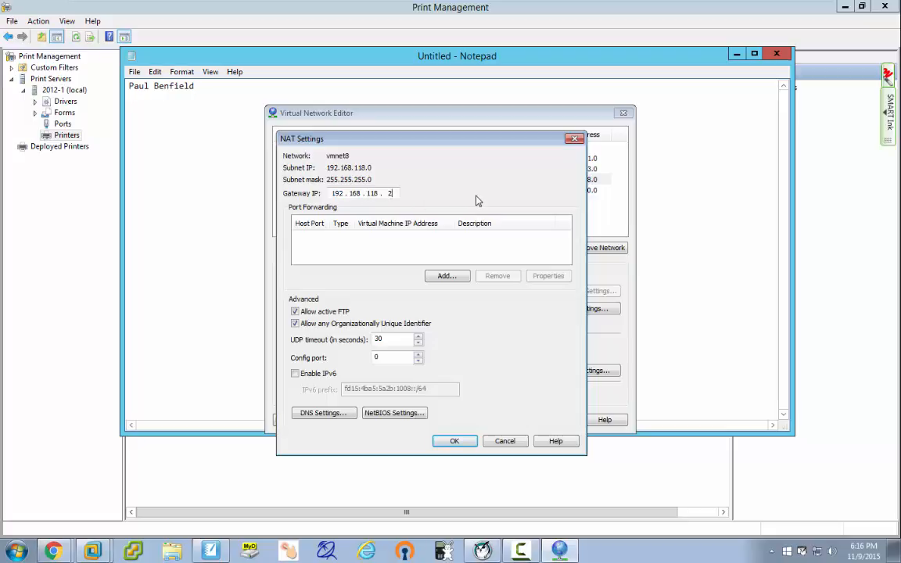
Edit the gateway's last octet as a demonstration, then restore it to 2.
key(BackSpace)
text(19)
text(2)
text(55)
key(BackSpace)
key(BackSpace)
key(BackSpace)
text(2)
Cancel NAT Settings and the Virtual Network Editor, then return to the network sketch.
click(507, 440)
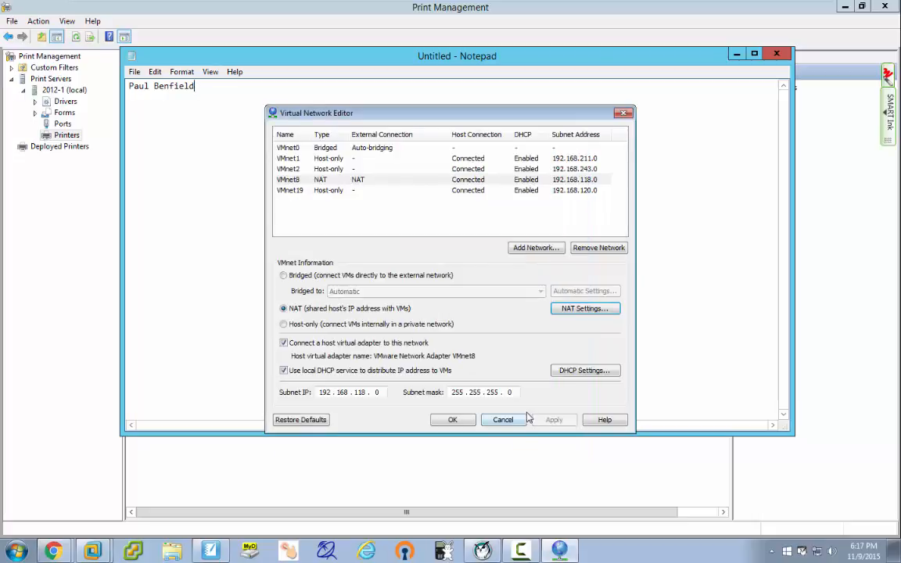
click(508, 420)
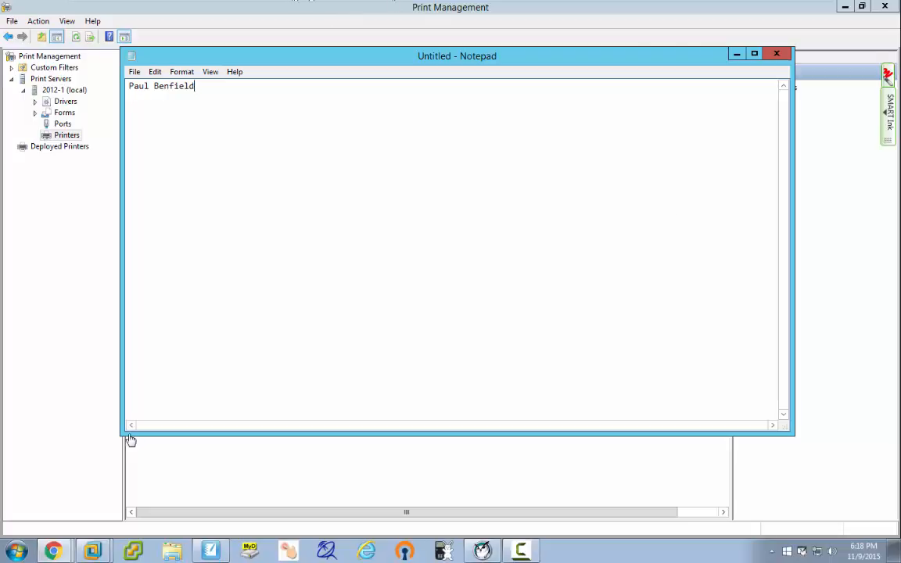
click(211, 551)
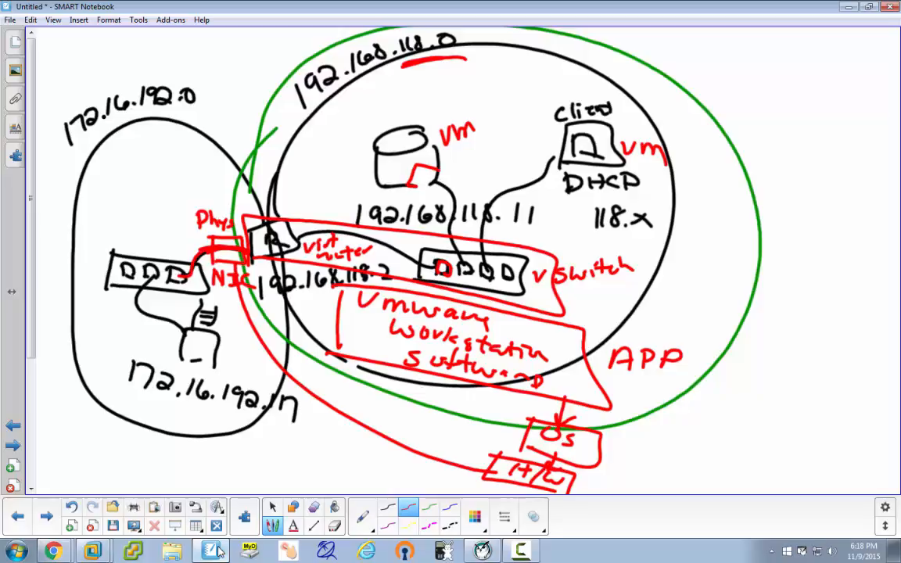
Write NAT above the router with an arrow pointing to it.
drag(300, 188, 281, 212)
drag(281, 206, 299, 210)
drag(296, 172, 300, 189)
drag(312, 164, 314, 185)
mouse_move(319, 166)
mouse_down()
mouse_move(321, 181)
mouse_move(328, 176)
mouse_up()
drag(317, 170, 343, 152)
drag(335, 155, 333, 176)
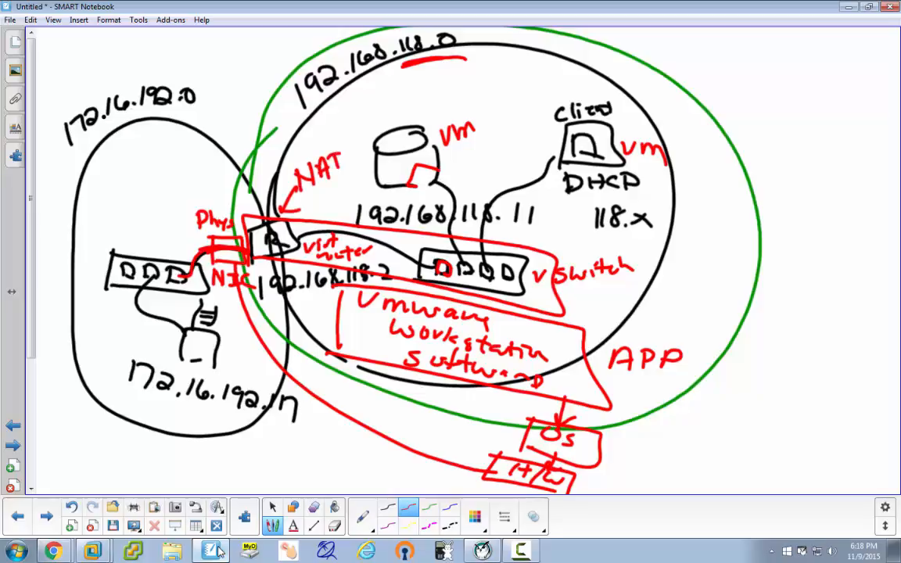
Circle the 118.11 server, 118.2 router and 118.x client addresses in red.
mouse_move(455, 213)
mouse_down()
mouse_move(546, 215)
mouse_move(452, 211)
mouse_up()
drag(457, 226, 505, 227)
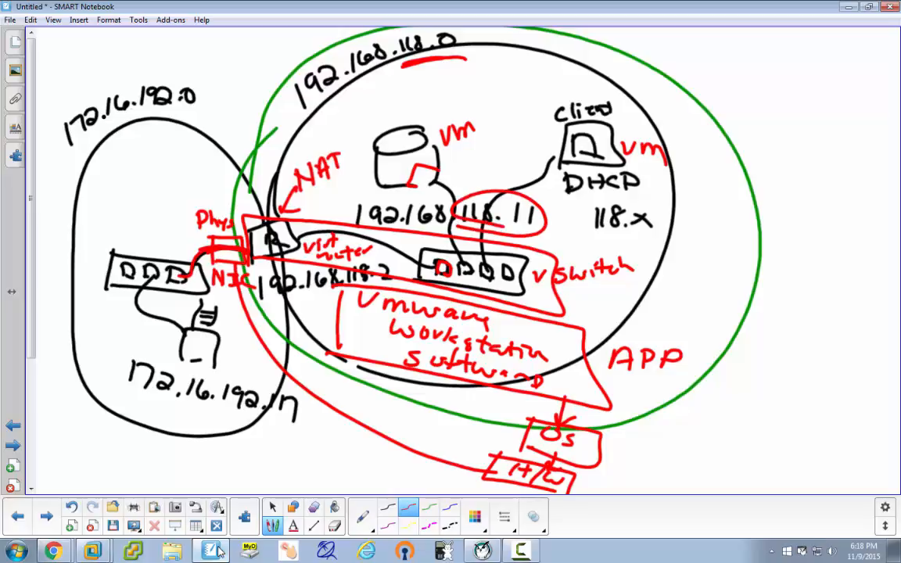
mouse_move(391, 263)
mouse_down()
mouse_move(338, 276)
mouse_move(395, 272)
mouse_up()
mouse_move(570, 207)
mouse_down()
mouse_move(626, 197)
mouse_move(570, 226)
mouse_up()
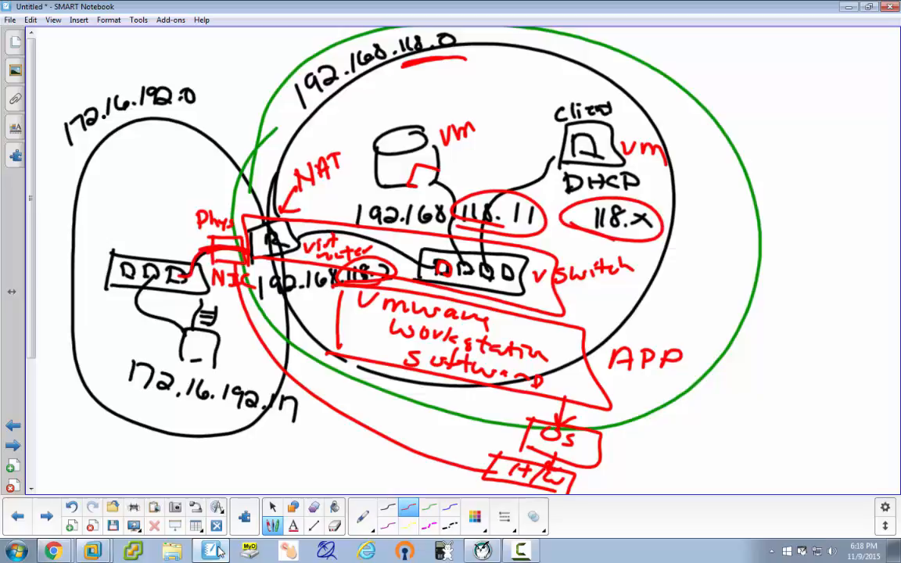
Retrace the switch-to-NIC cable and write IP beside the physical NIC.
drag(246, 251, 188, 271)
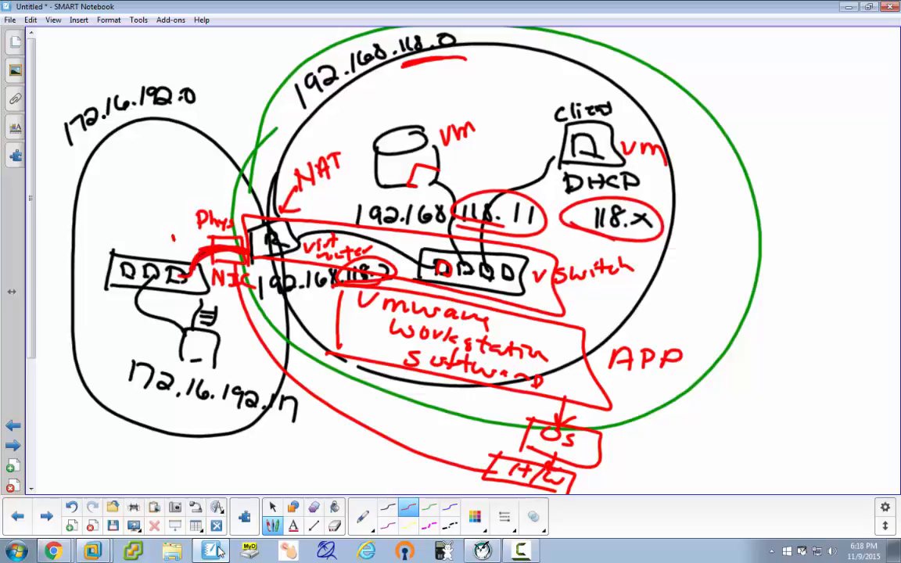
drag(174, 237, 170, 249)
drag(165, 238, 178, 236)
drag(161, 249, 184, 250)
drag(181, 233, 186, 243)
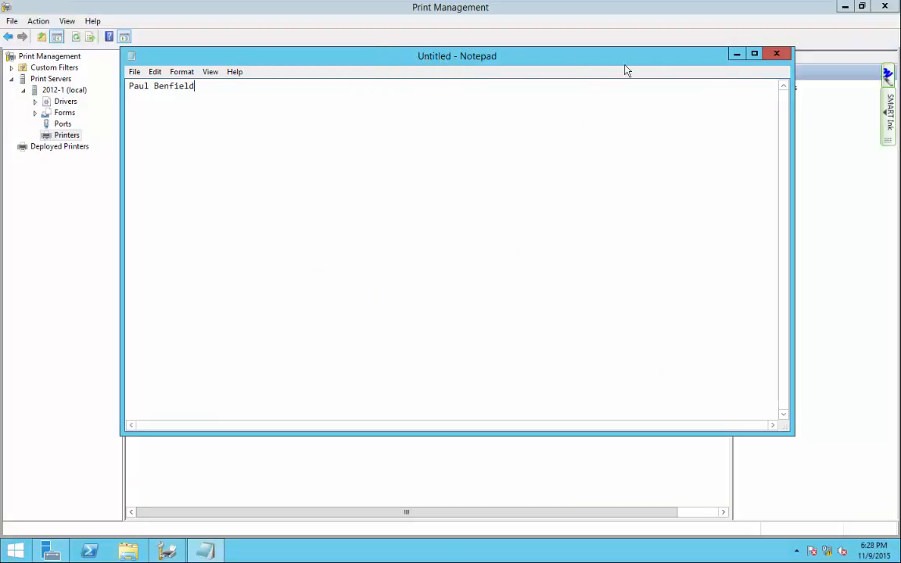
Close Notepad, discarding the unsaved notes.
click(777, 54)
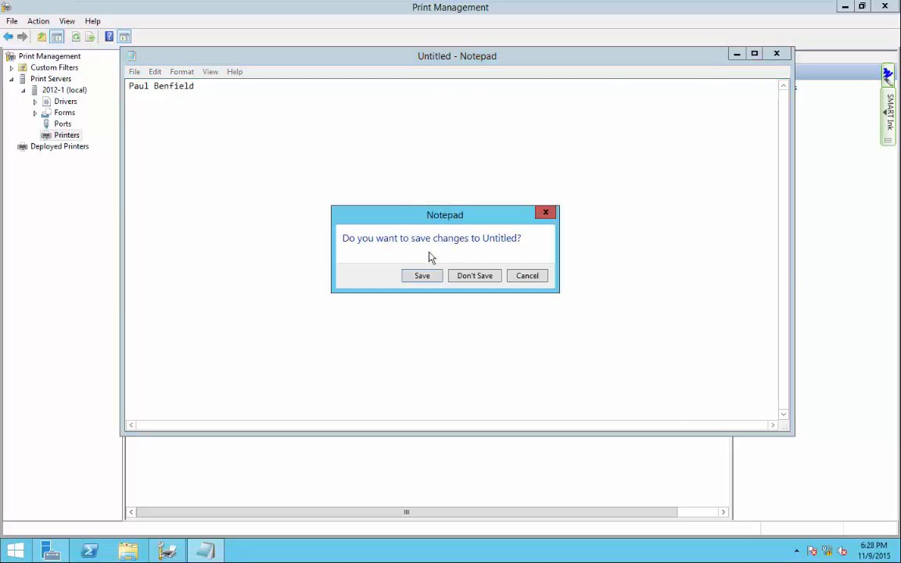
click(469, 278)
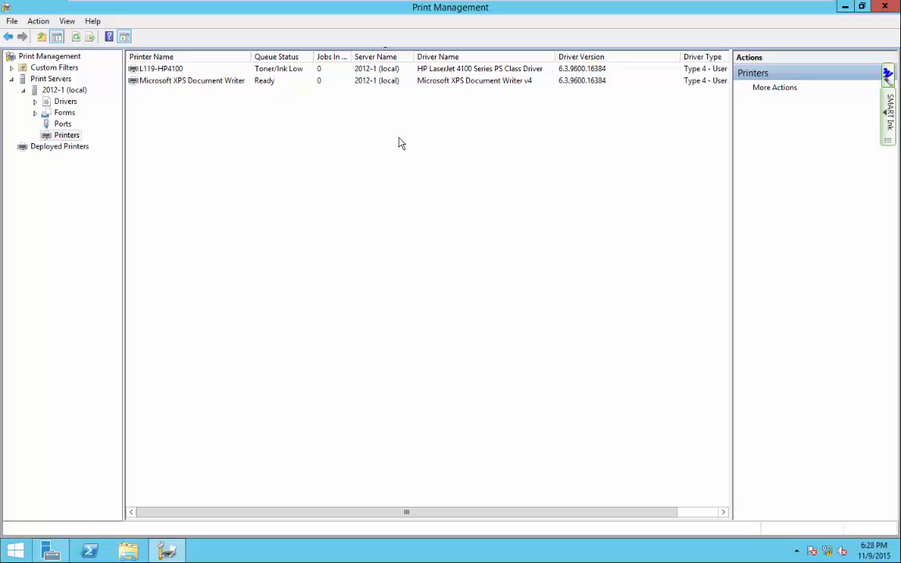
In L119-HP4100's Properties, tick 'List in the directory' on Sharing, then view its Standard TCP/IP port.
right_click(159, 72)
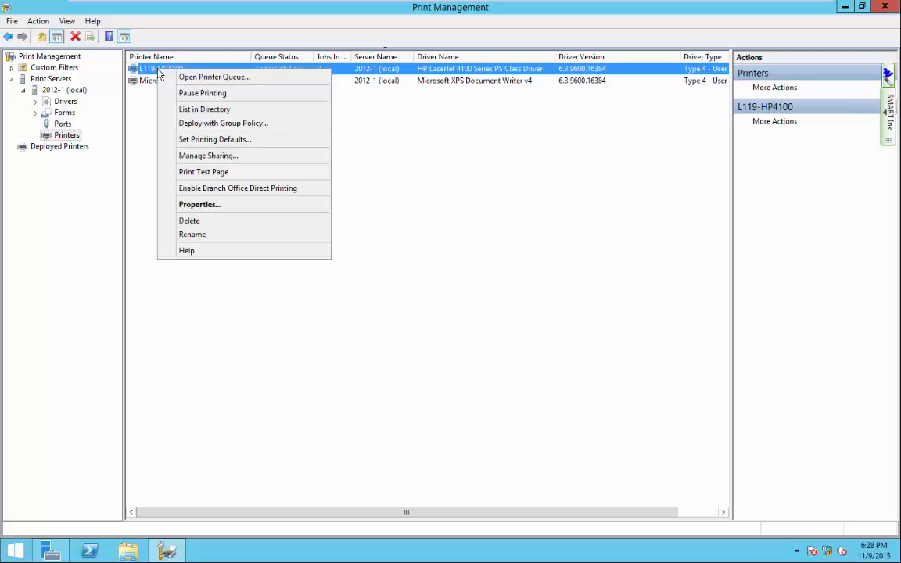
click(205, 205)
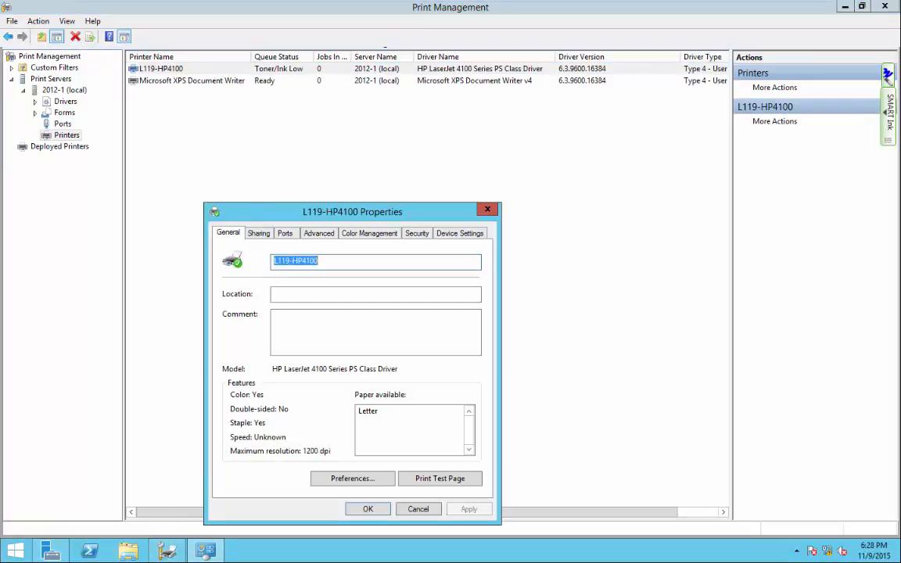
drag(293, 210, 306, 84)
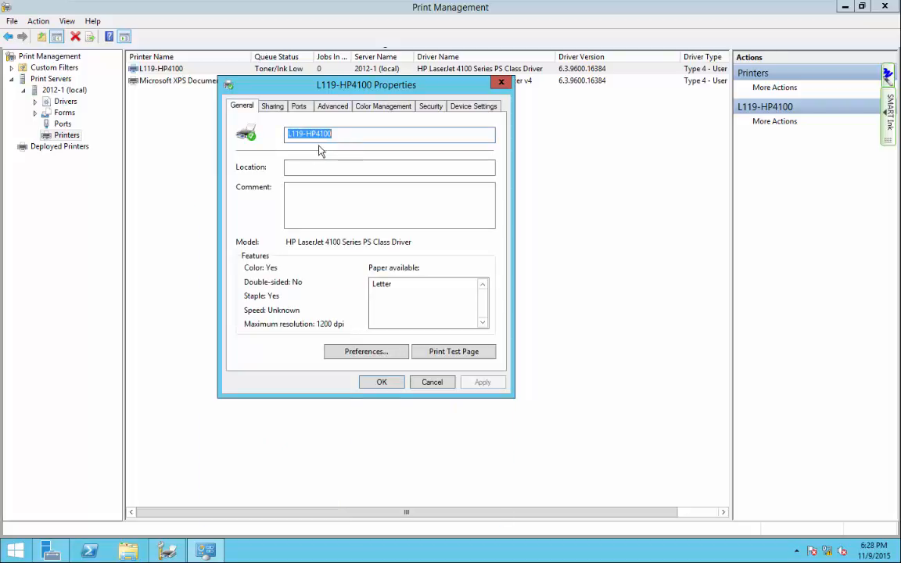
click(272, 106)
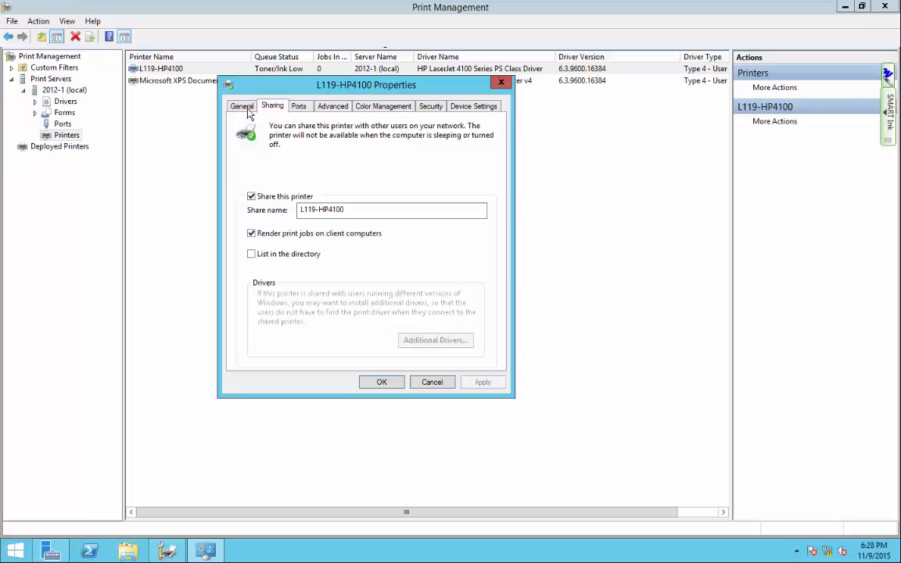
click(246, 108)
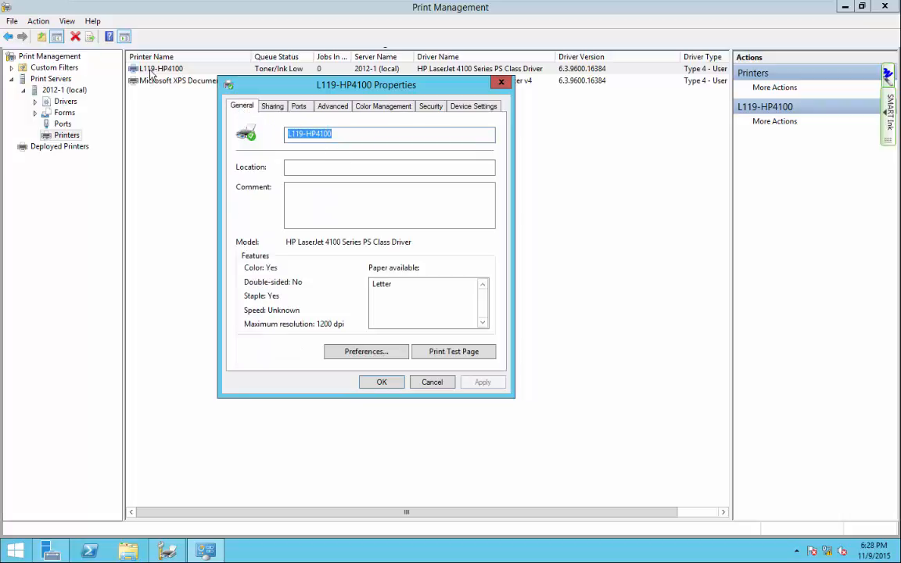
click(272, 106)
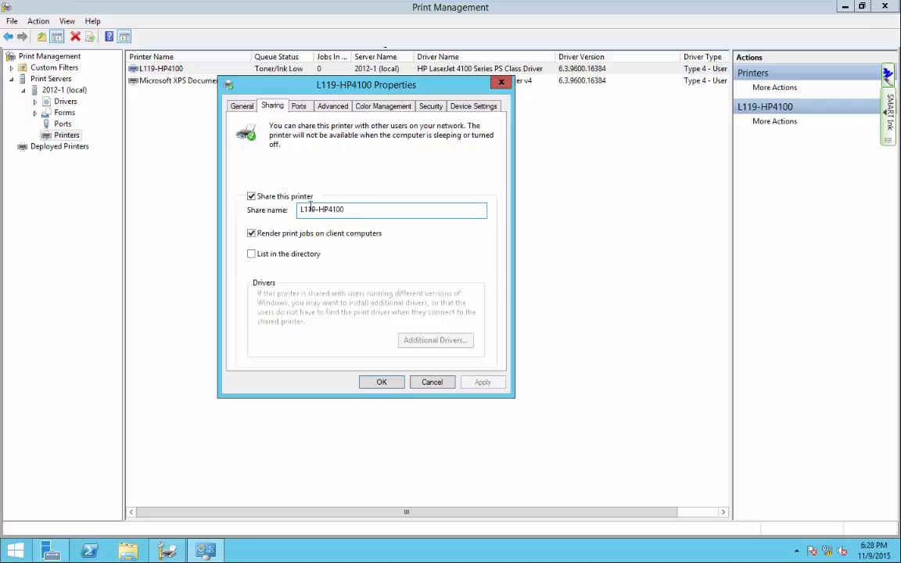
click(254, 257)
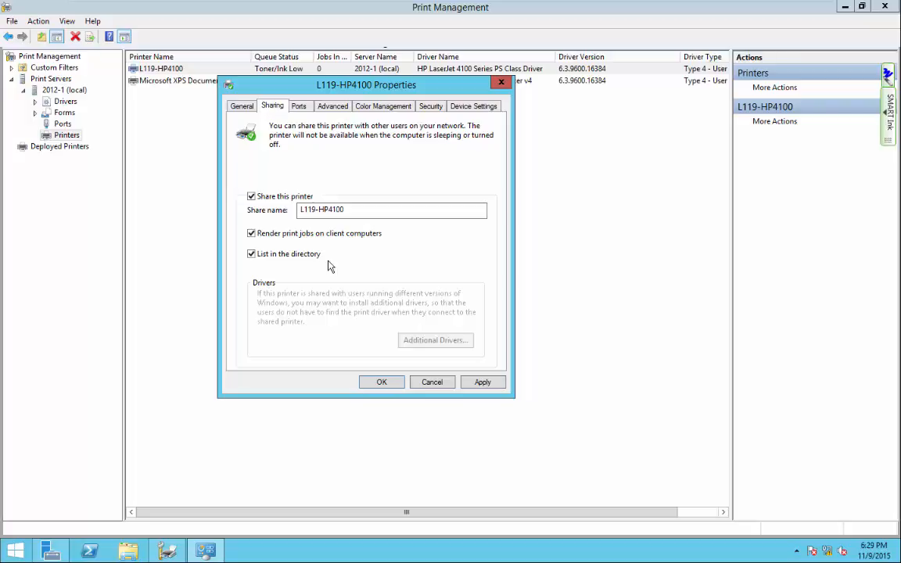
click(302, 110)
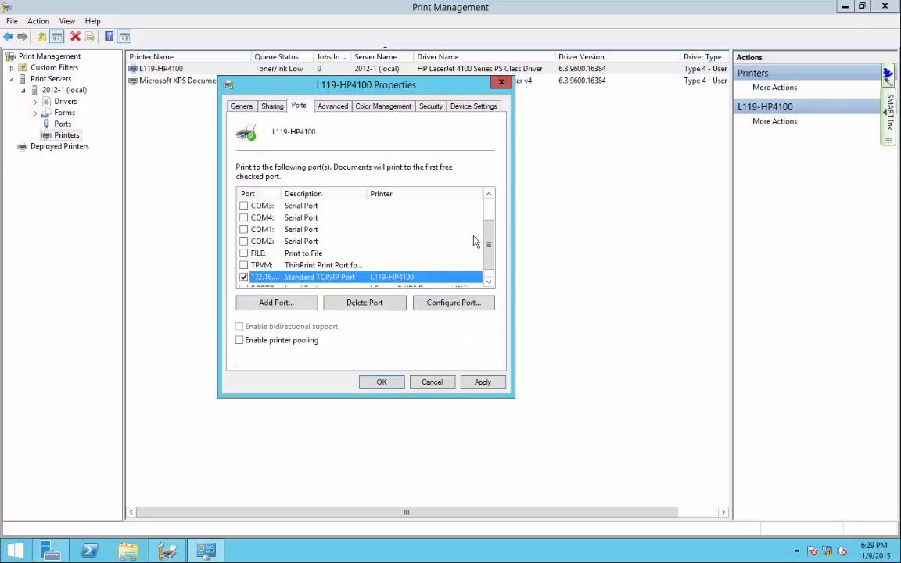
Show L119-HP4100's Advanced settings: always available, priority 1, HP LaserJet 4100 Series PS Class Driver, spooling.
drag(487, 242, 486, 250)
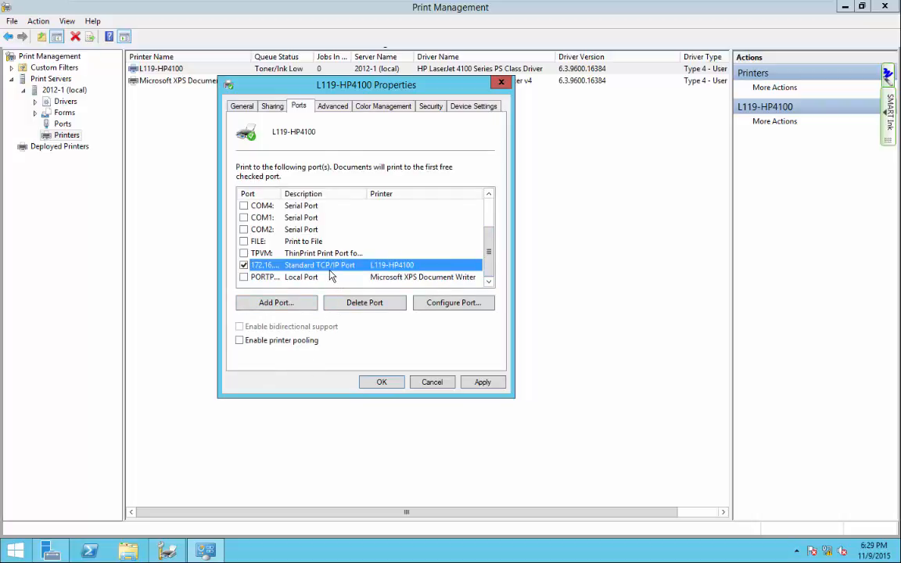
click(340, 113)
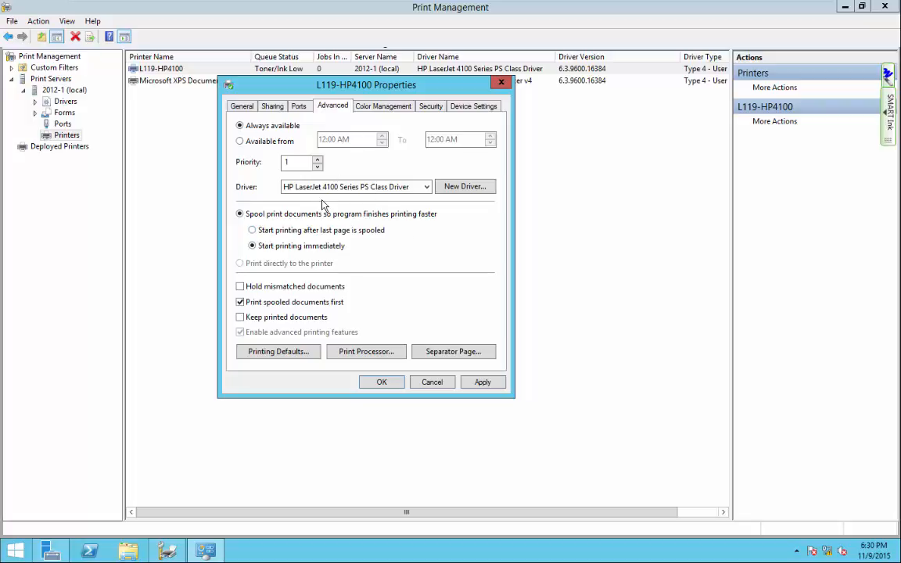
Show L119-HP4100's Color Management page, then its Security permissions, where Everyone may Print.
click(376, 107)
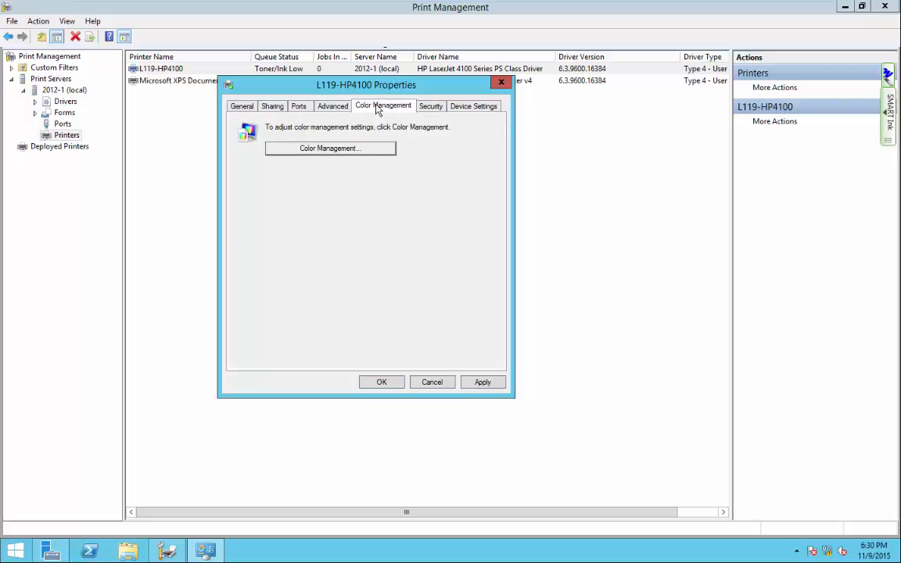
click(426, 109)
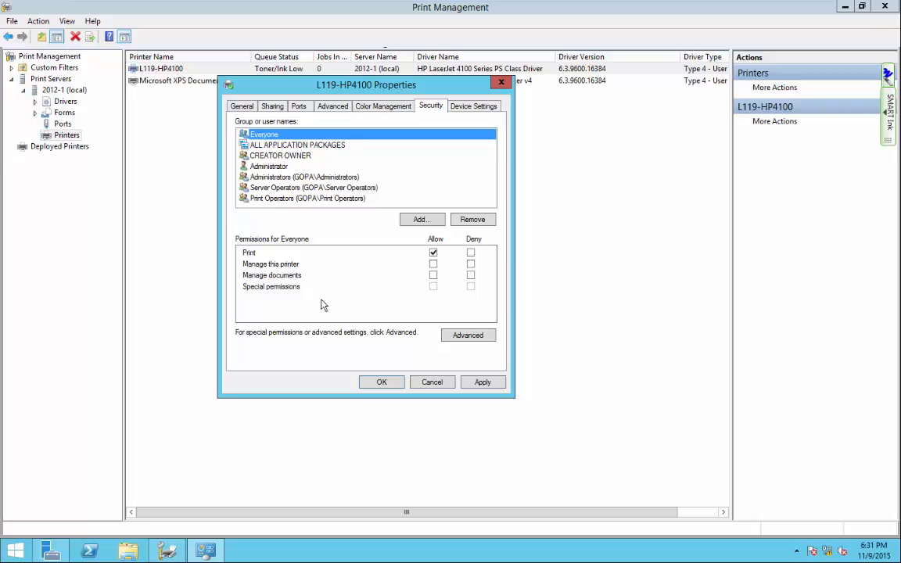
Compare the Everyone and CREATOR OWNER permissions, then view Device Settings with Letter trays and 128 - 159 MB memory.
click(282, 266)
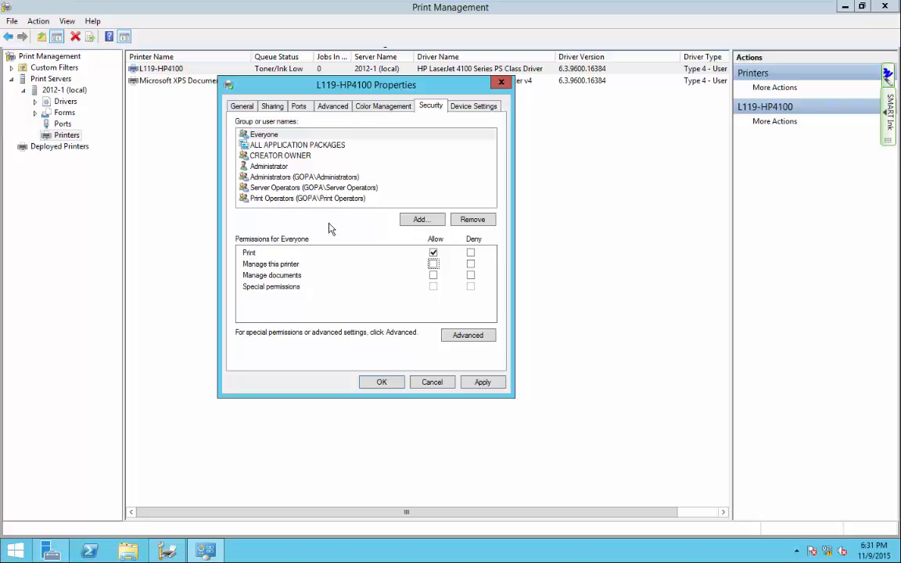
click(280, 277)
click(269, 136)
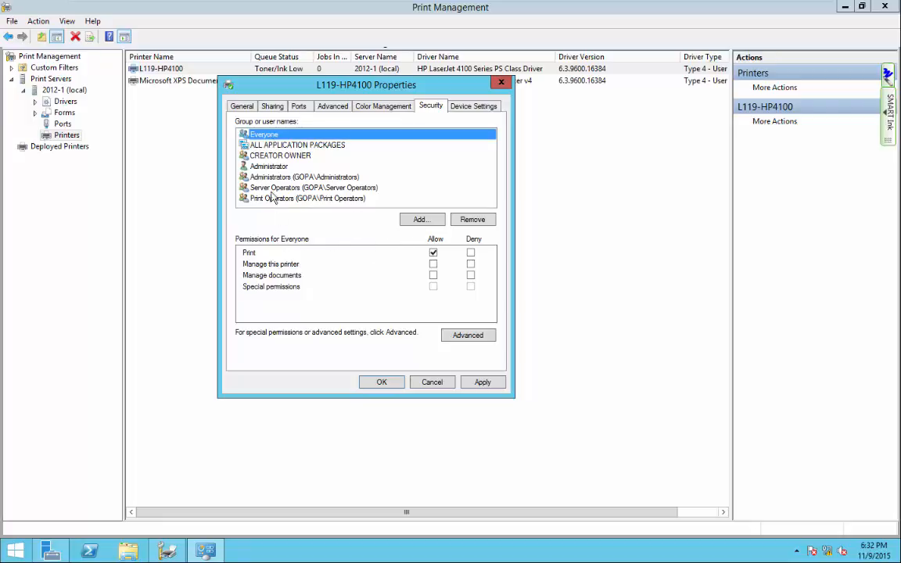
click(274, 156)
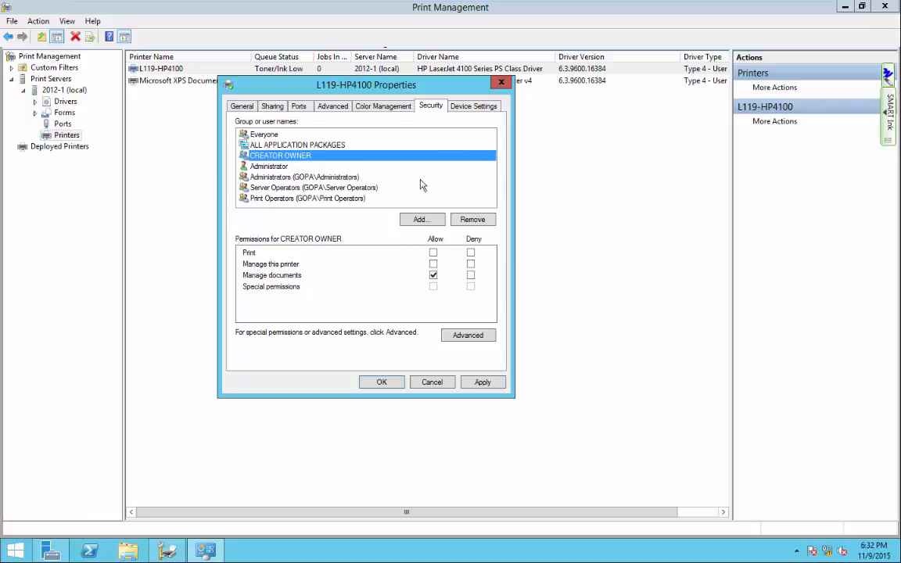
click(472, 108)
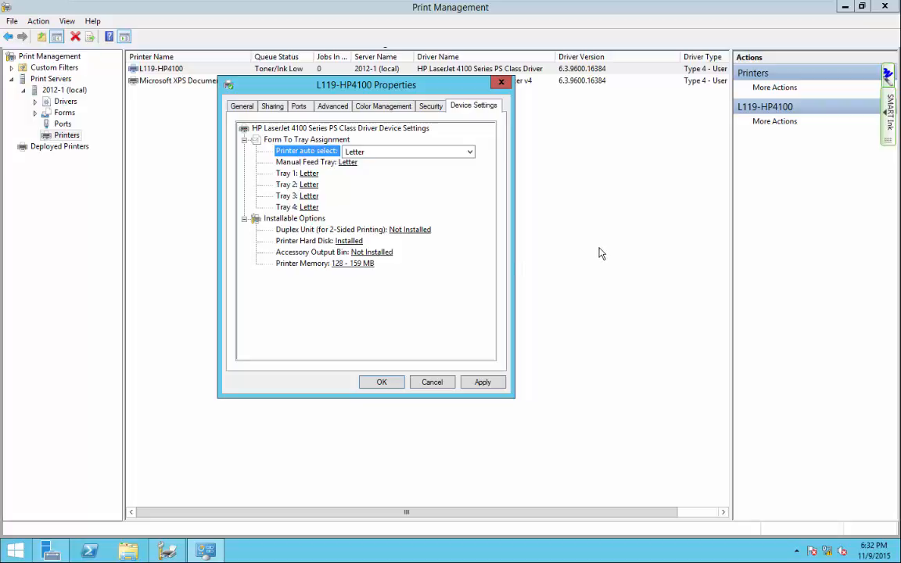
Check the General and Sharing tabs, then close L119-HP4100's Properties with OK.
click(242, 107)
click(272, 107)
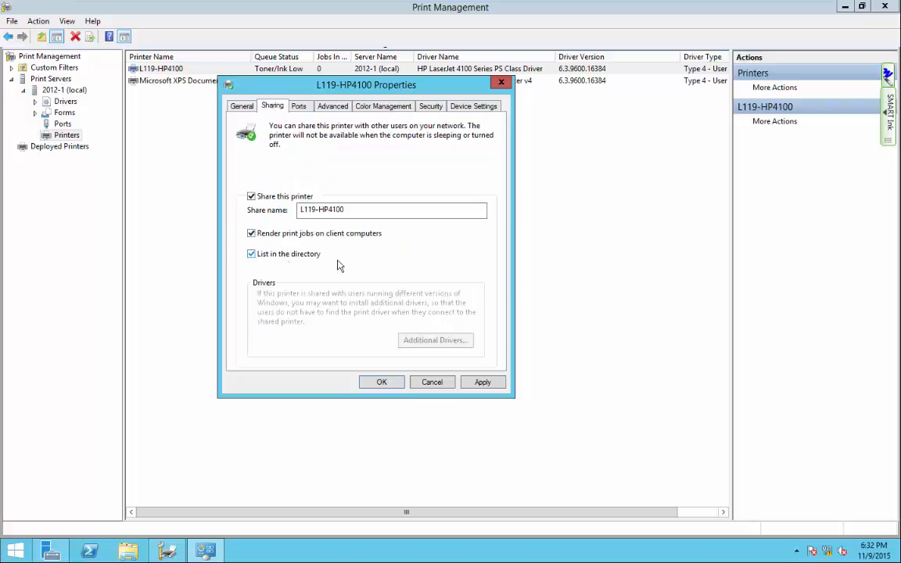
click(375, 383)
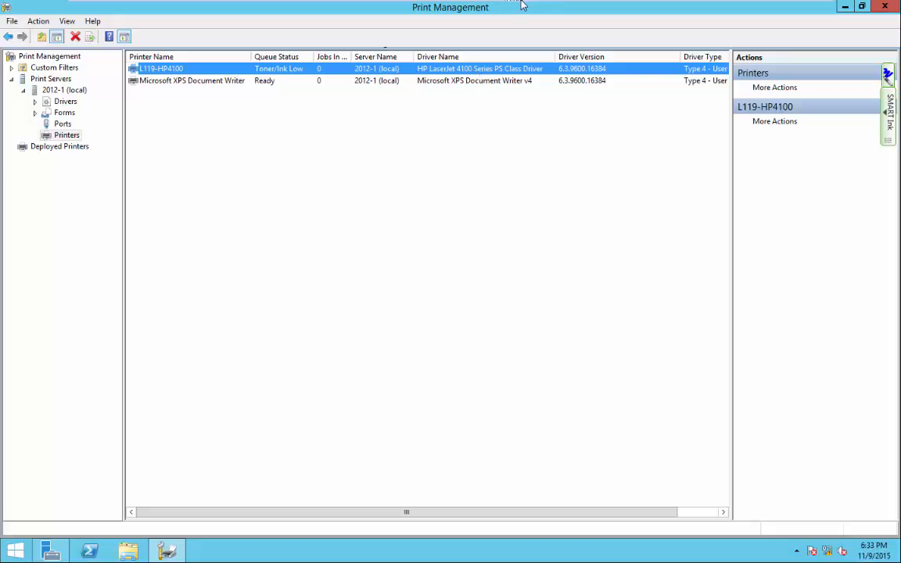
Switch to the Win7-1 virtual machine and power it on, dismissing the CD warning.
mouse_move(466, 2)
click(572, 10)
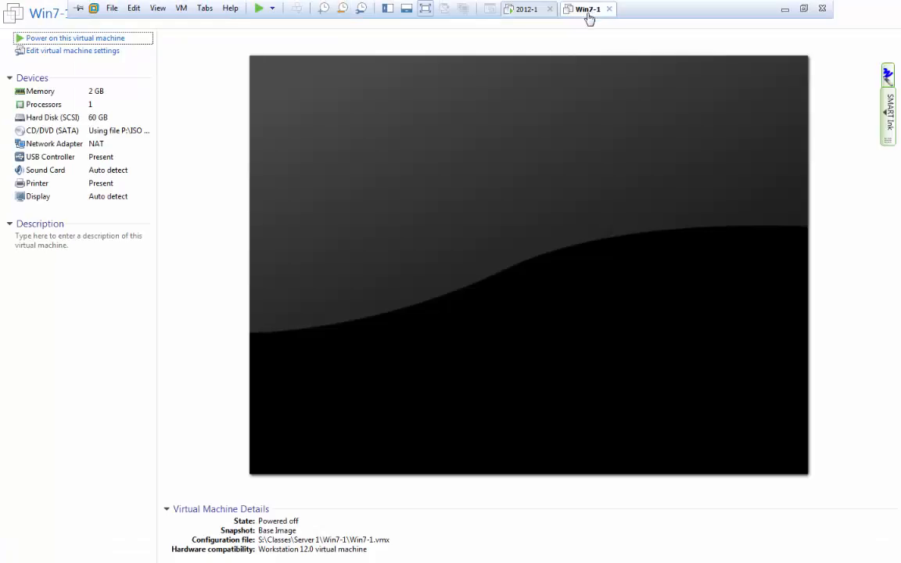
click(115, 40)
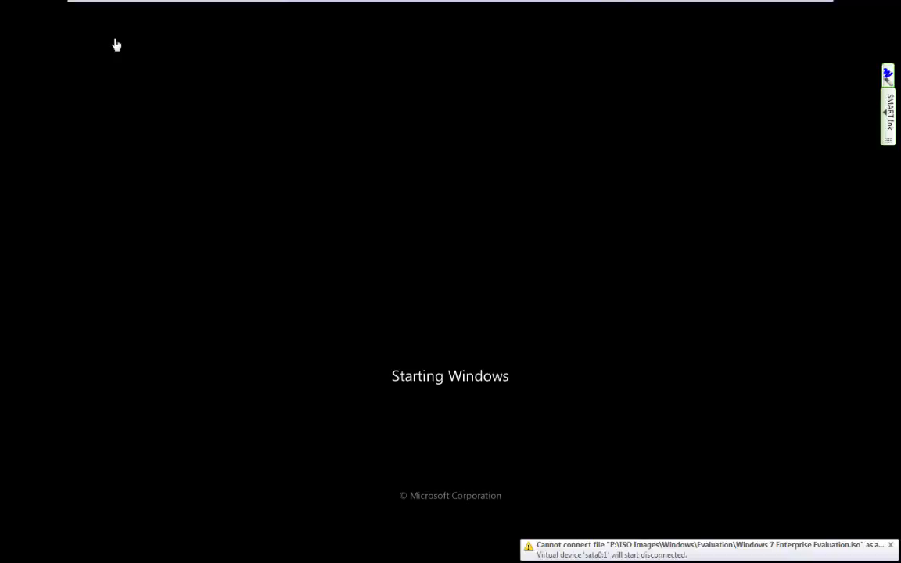
click(889, 545)
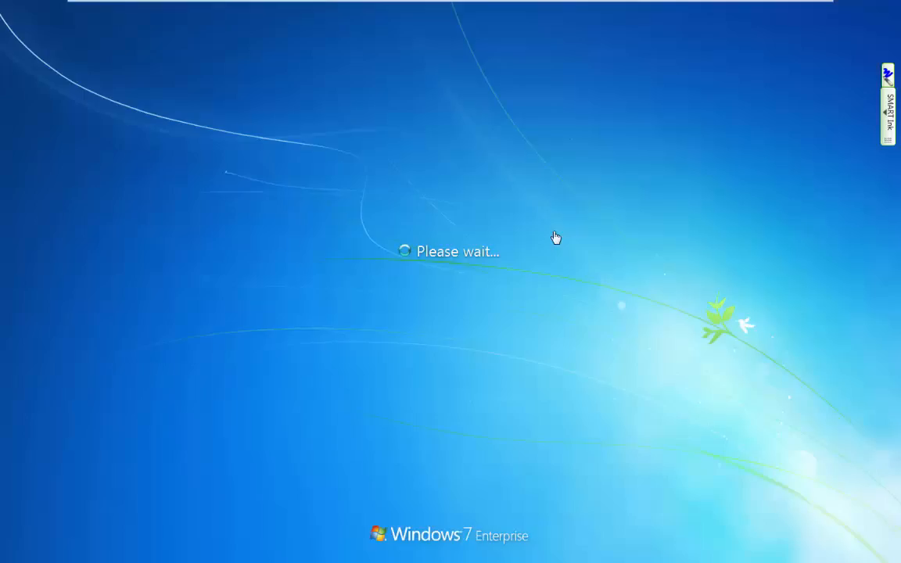
Sign in to Windows 7 with Ctrl+Alt+Del and the domain user's password.
key(Num_Lock)
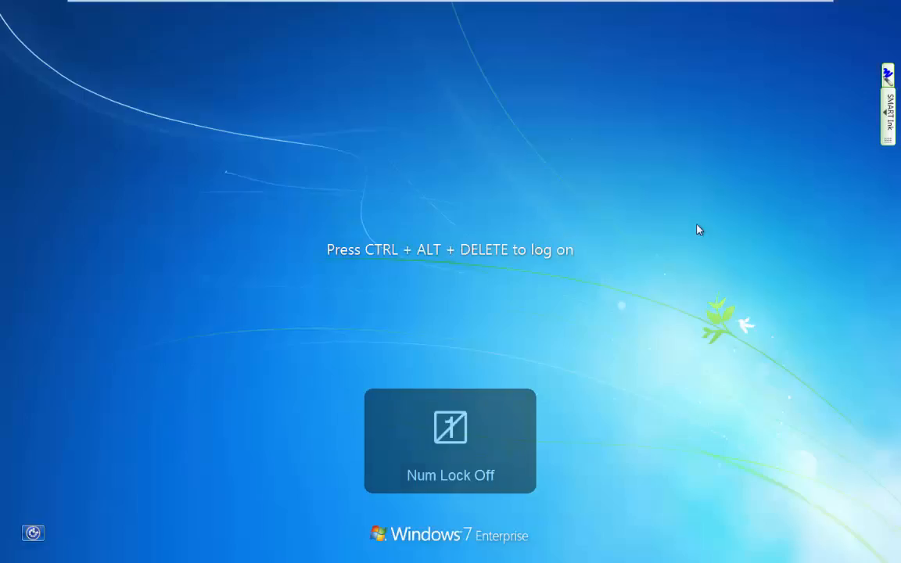
key(ctrl+alt+Delete)
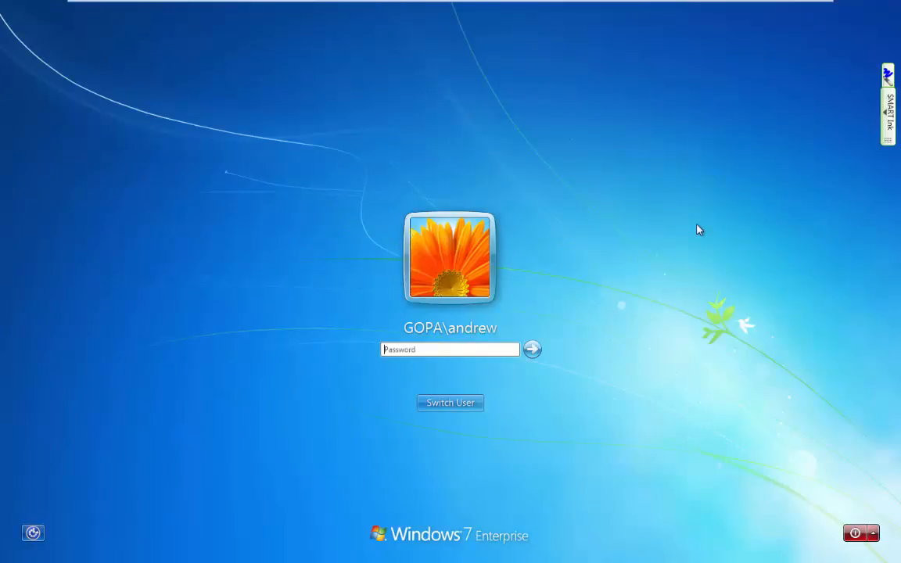
text(******)
key(Return)
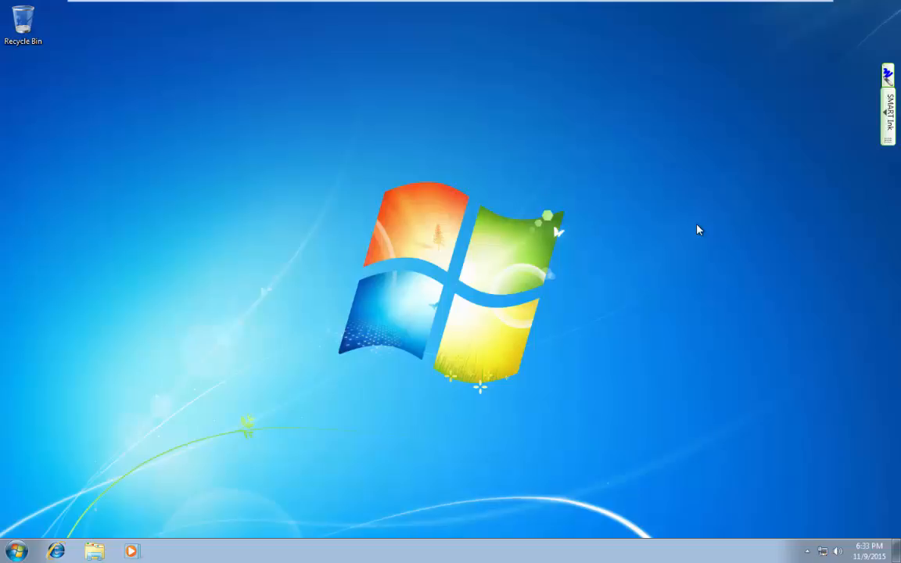
Open Devices and Printers from the Start menu and launch the Add a printer wizard.
click(16, 551)
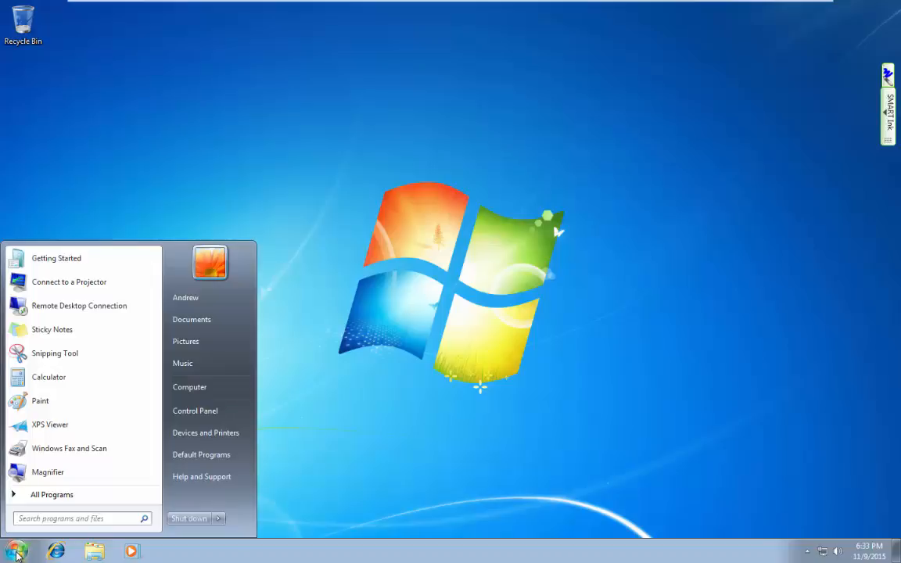
click(228, 438)
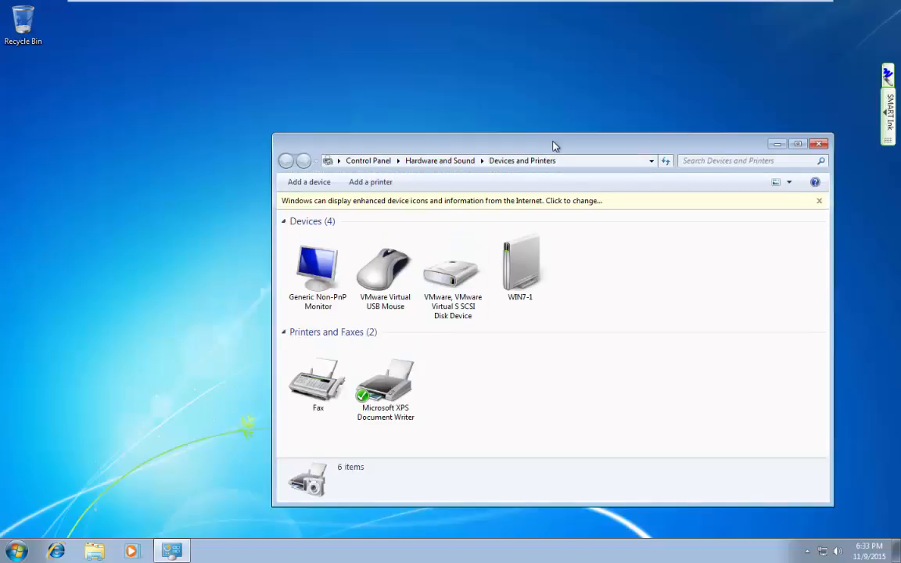
drag(552, 146, 457, 59)
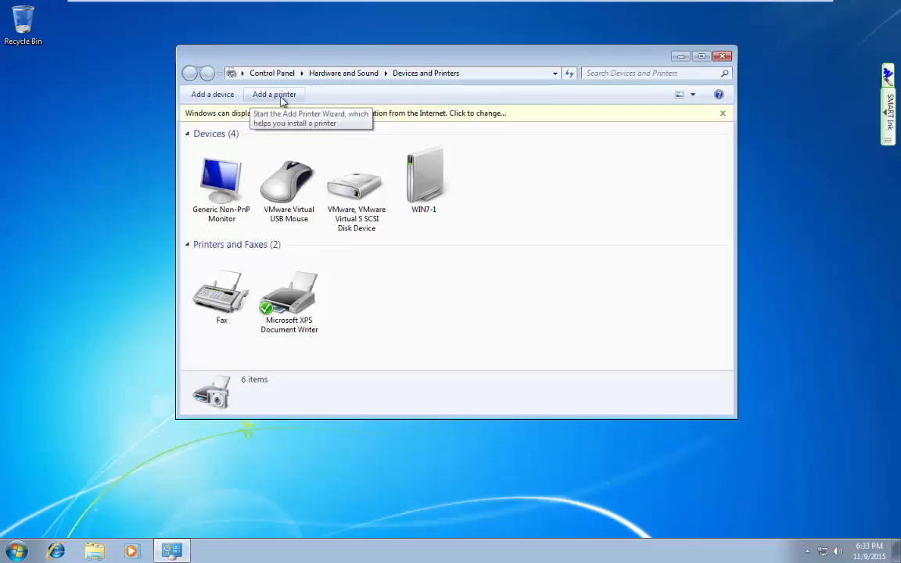
click(15, 554)
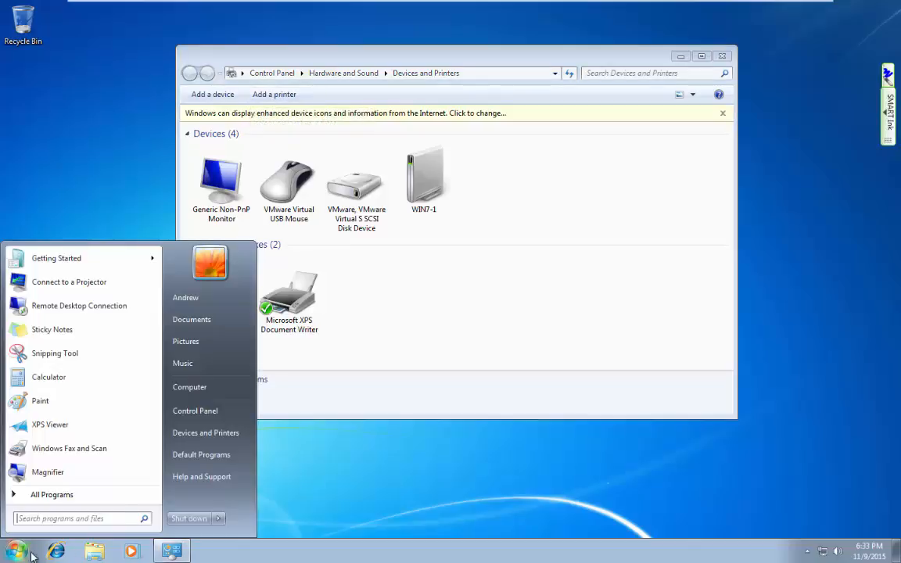
click(463, 100)
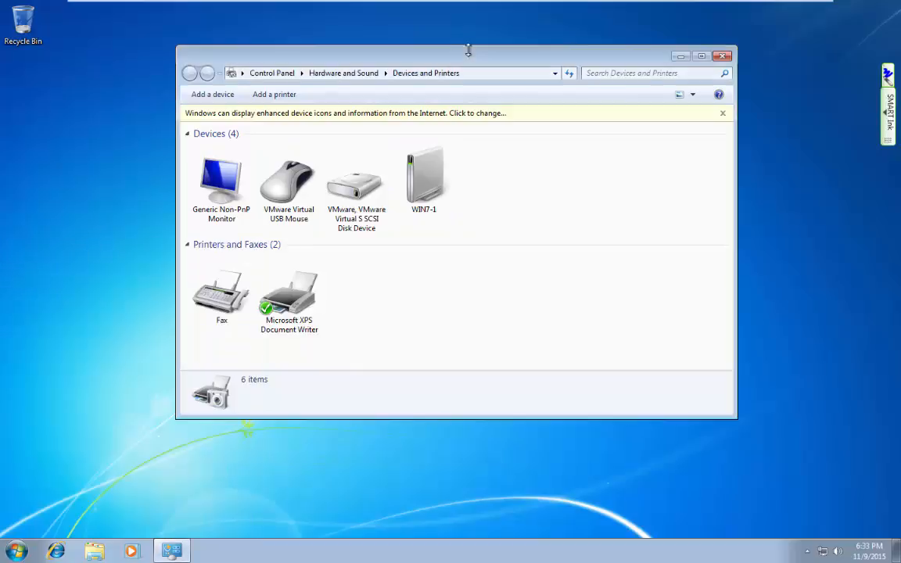
click(273, 95)
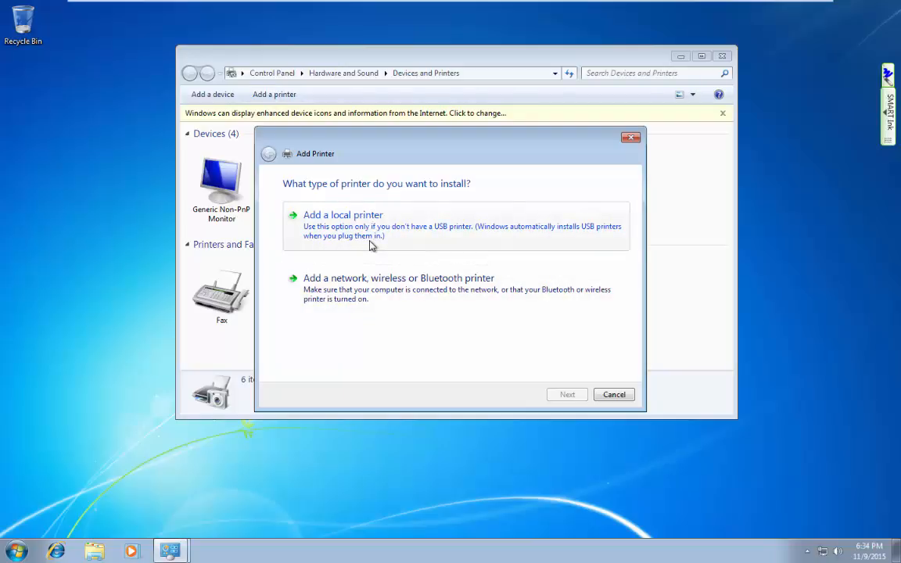
Add the shared network printer L119-HP4100 on 2012-1, keeping its name and finishing the wizard.
click(366, 288)
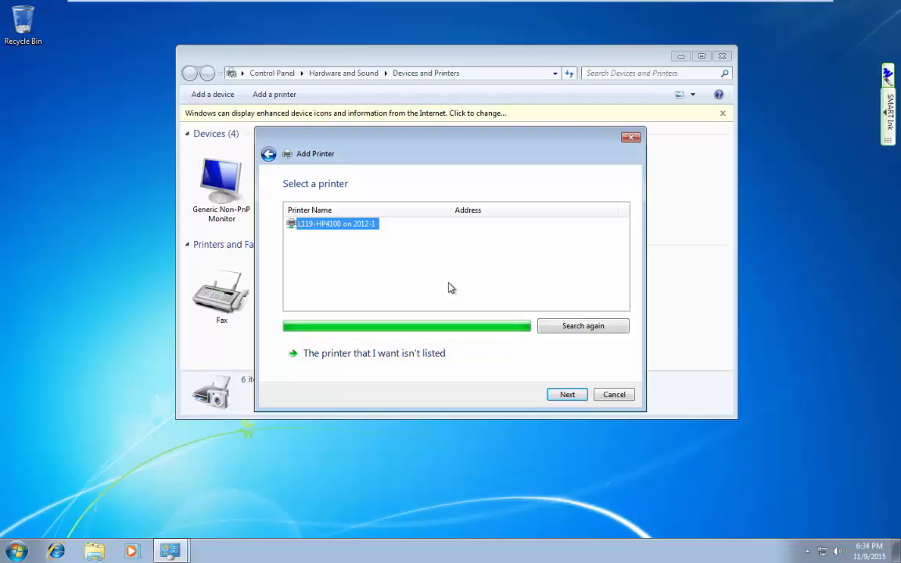
click(568, 395)
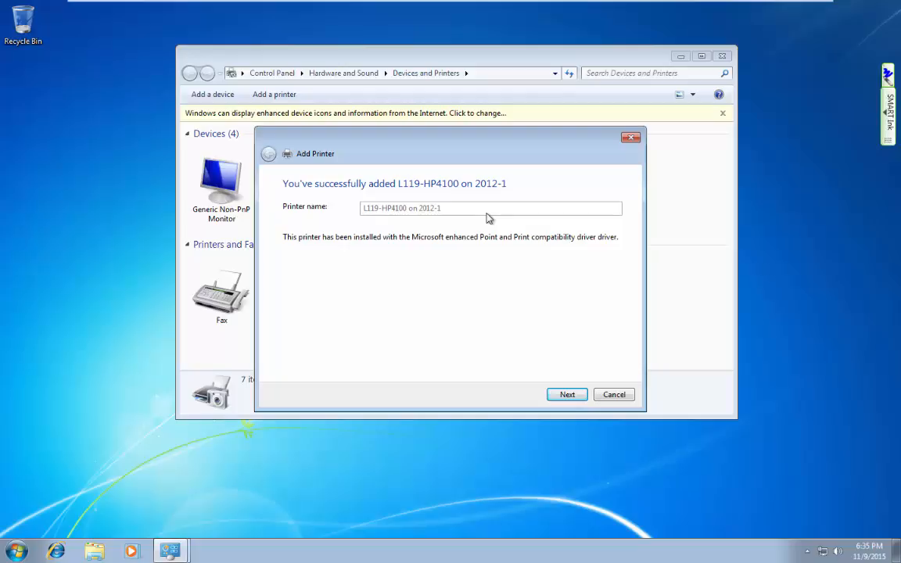
click(572, 396)
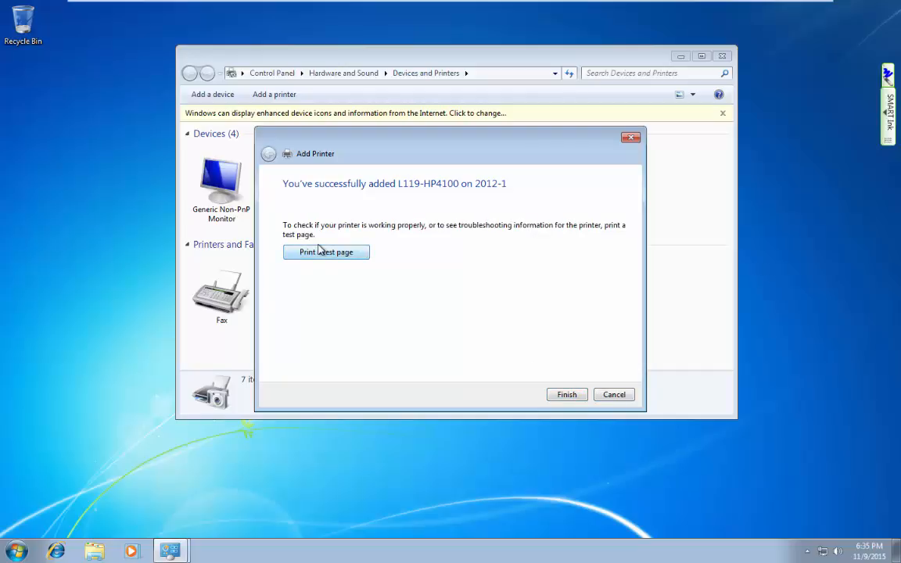
click(573, 396)
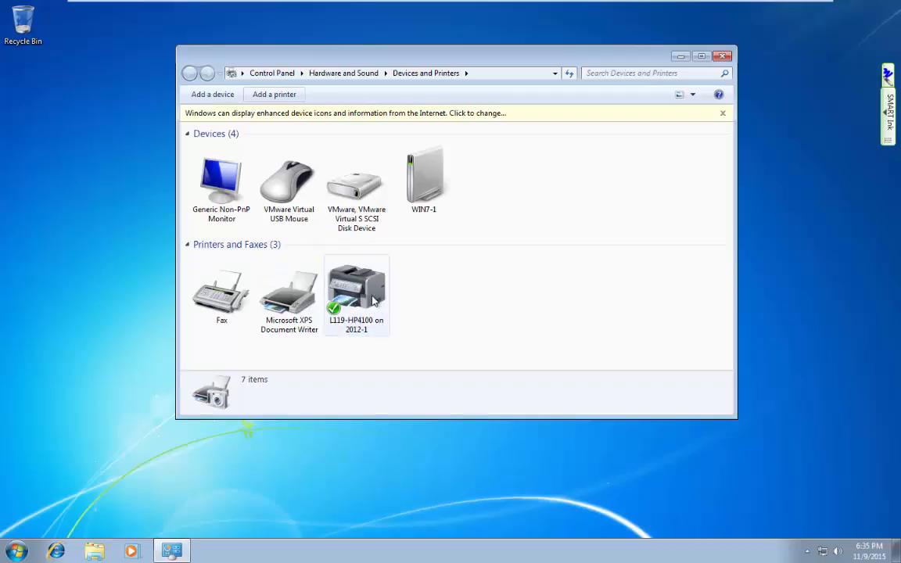
mouse_move(373, 300)
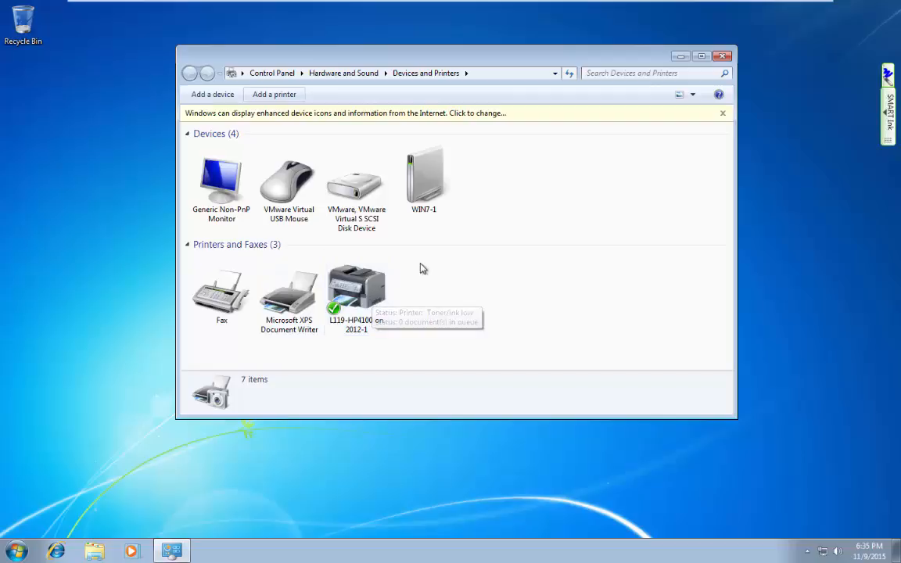
key(Num_Lock)
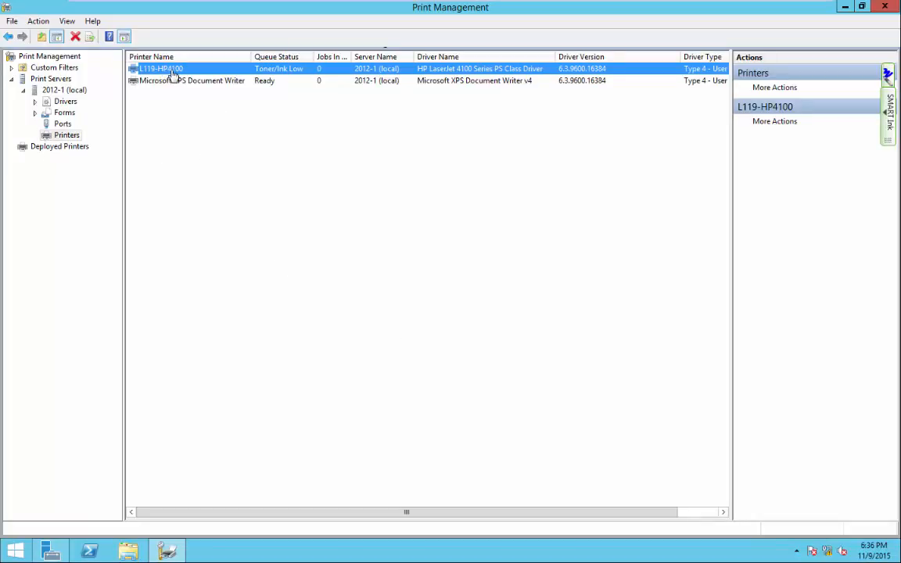
Inspect the server's installed drivers, including the HP LaserJet 4100 driver, then switch to the Win7-1 client.
click(63, 103)
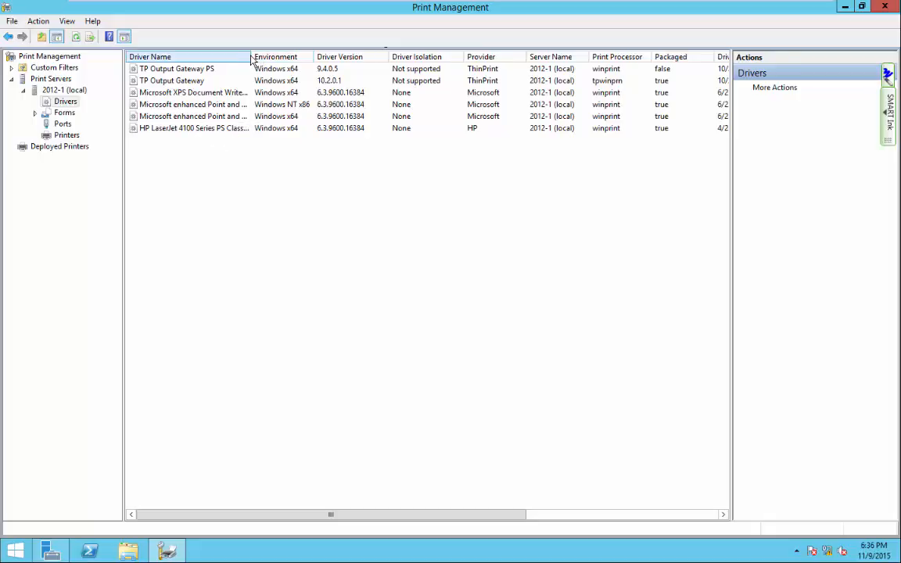
drag(250, 56, 296, 55)
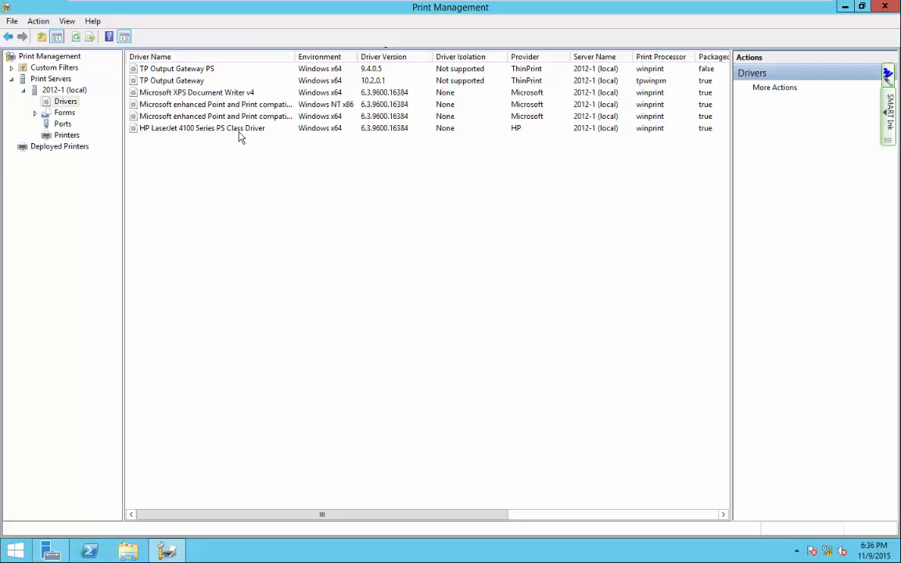
right_click(240, 133)
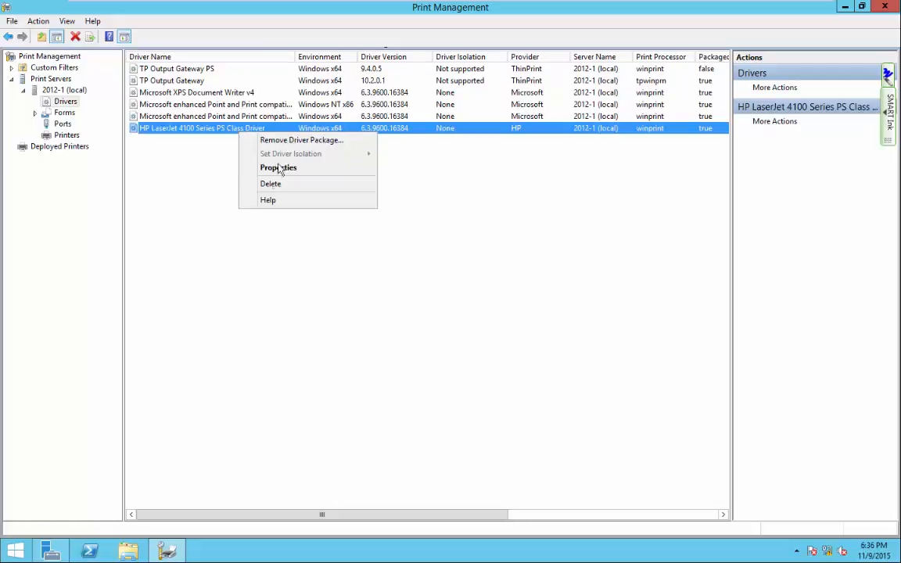
click(394, 392)
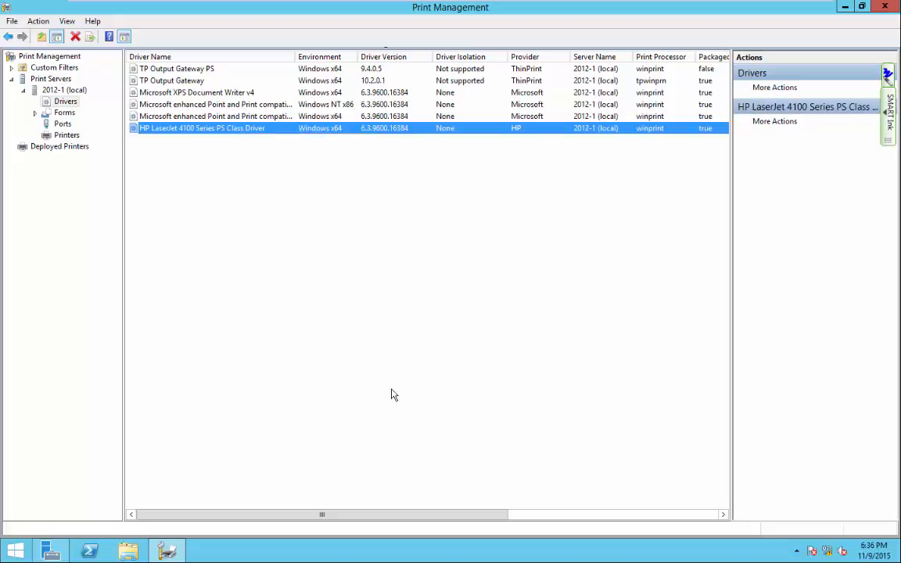
click(393, 389)
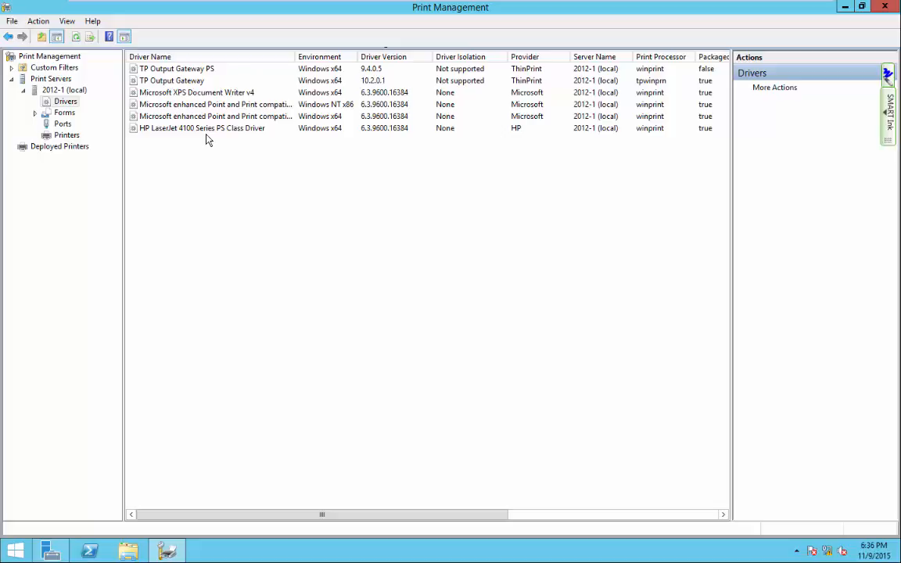
mouse_move(524, 5)
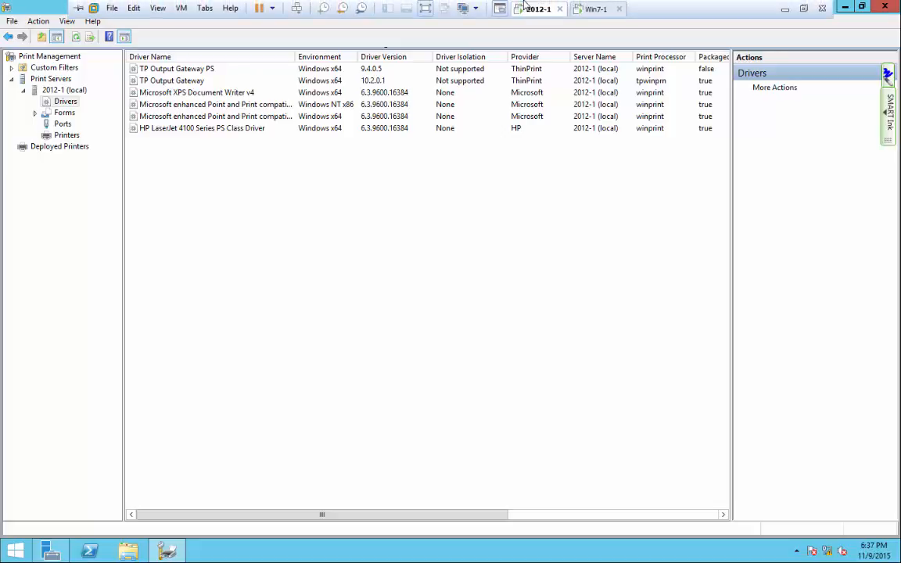
click(593, 9)
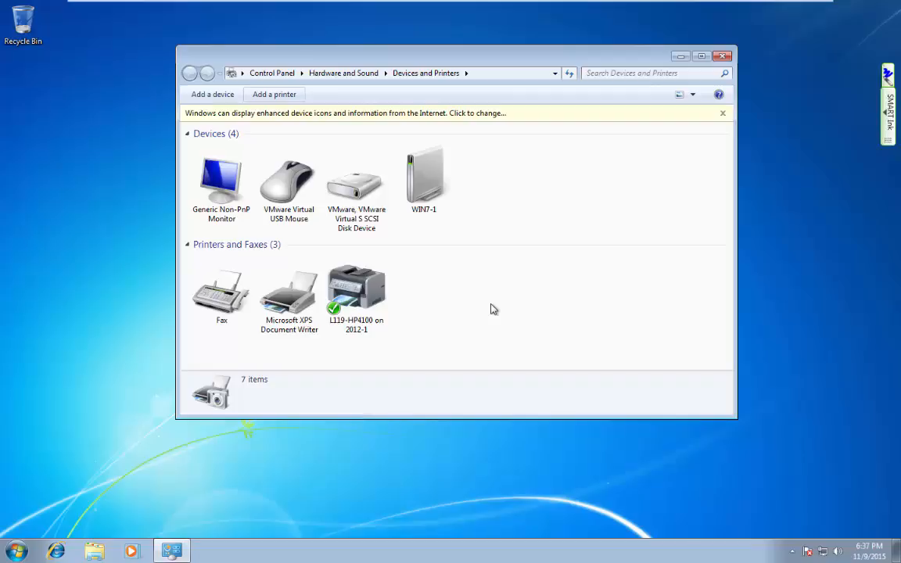
Add HP LaserJet 4100 Series PCL6 by TCP/IP address 172.16.192.117 and close the wizard.
click(266, 94)
click(336, 280)
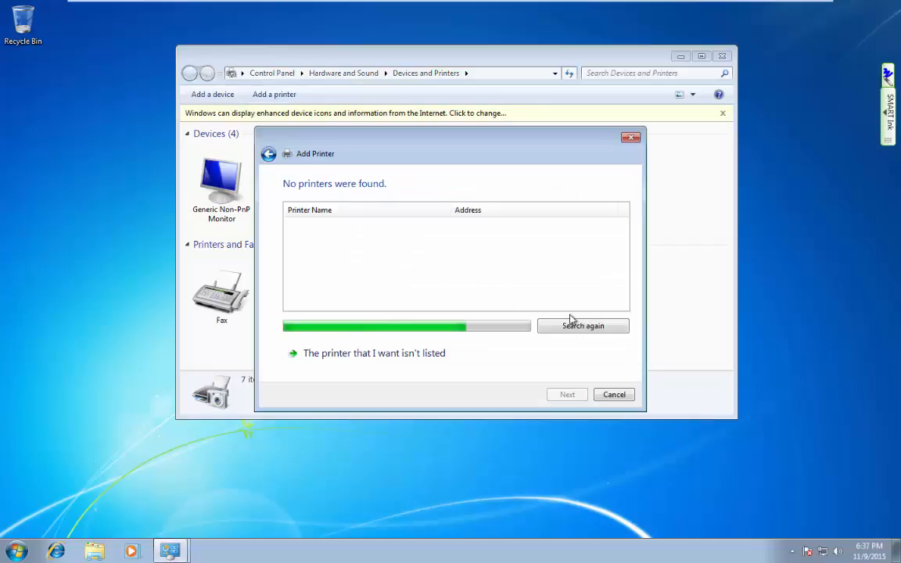
click(401, 354)
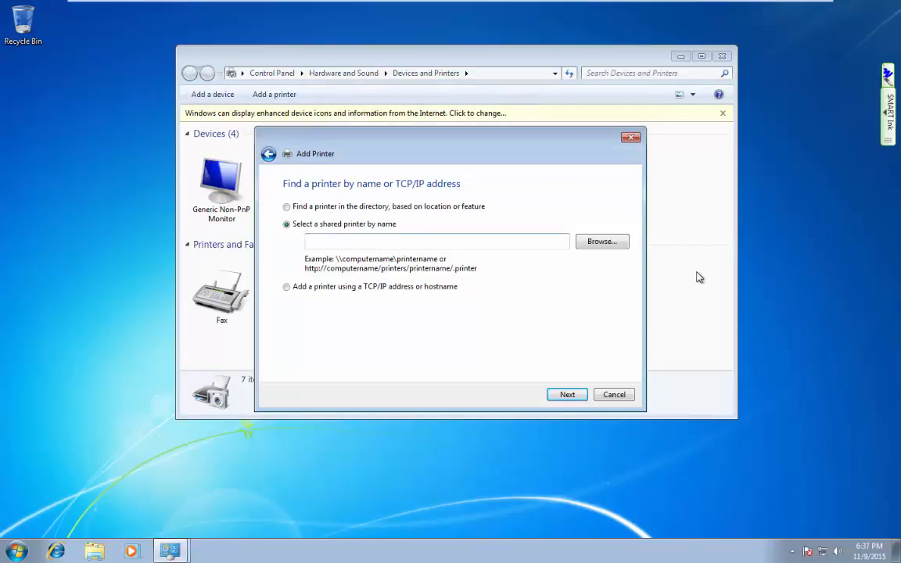
click(380, 287)
click(402, 241)
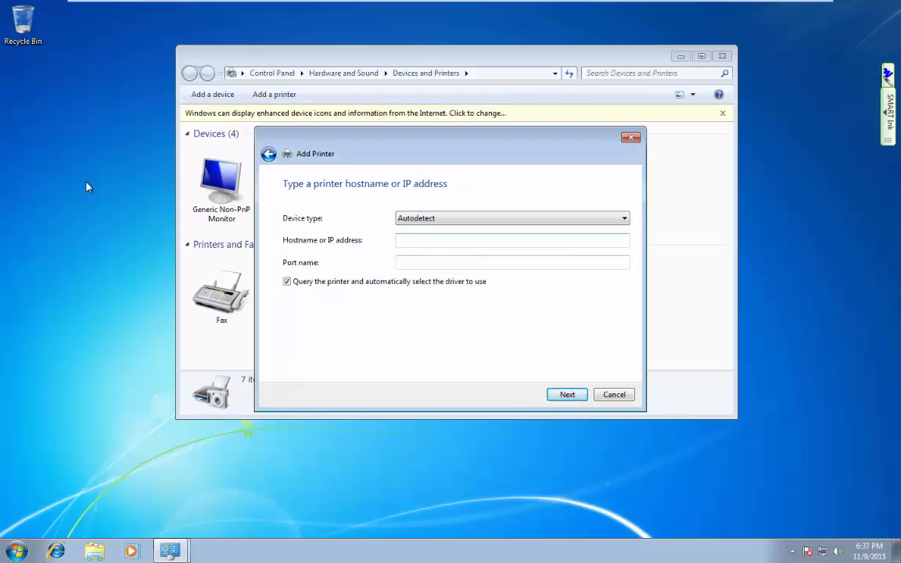
key(Num_Lock)
text(172.16.192.117)
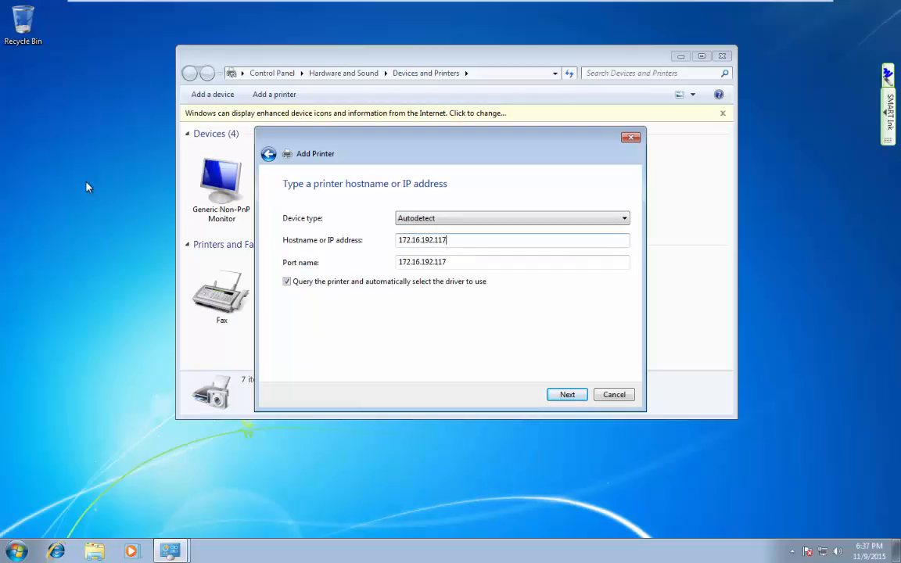
click(565, 396)
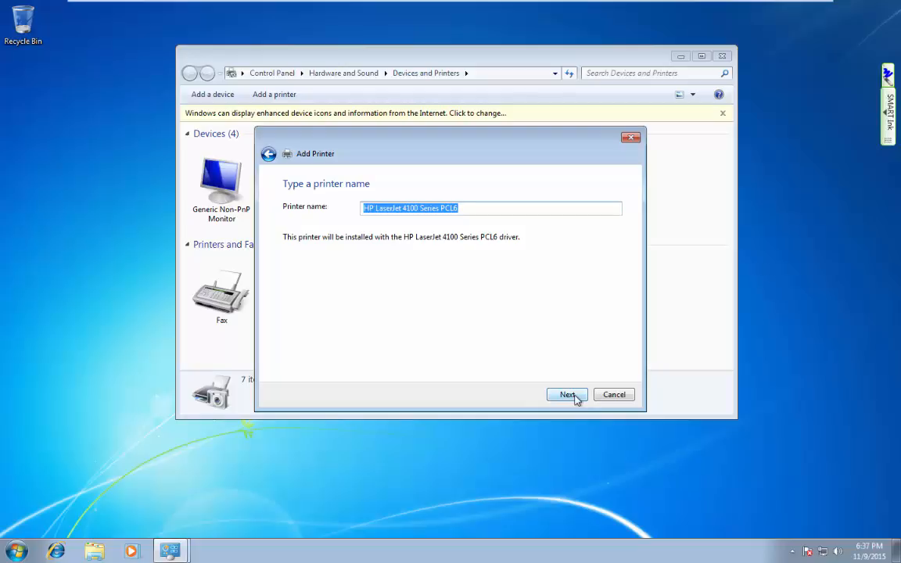
click(575, 399)
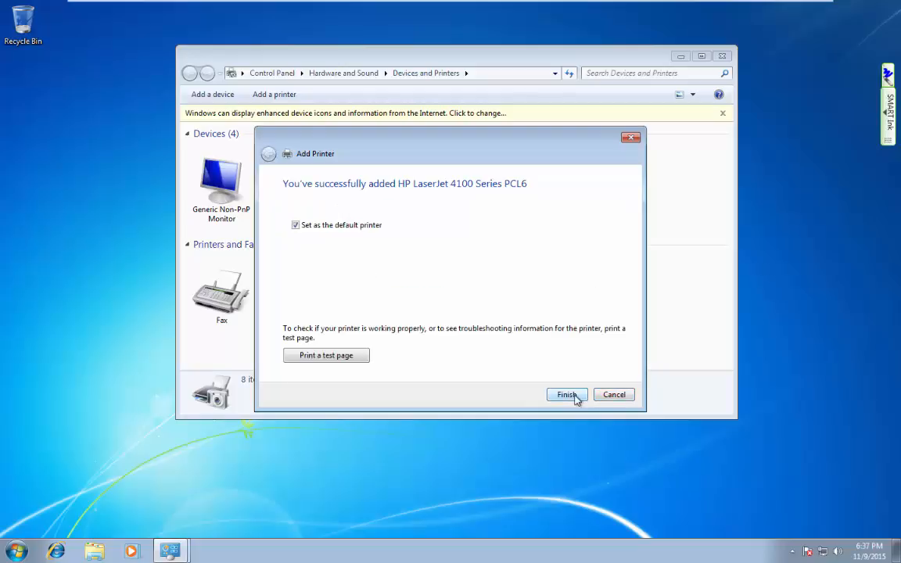
click(617, 395)
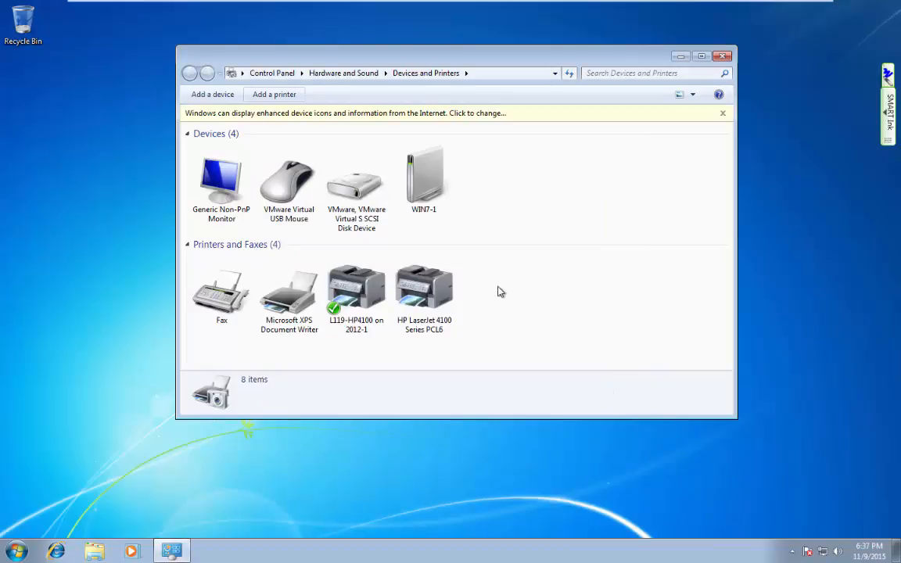
Remove the HP LaserJet 4100 Series PCL6 device, then switch to the 2012-1 server.
right_click(420, 296)
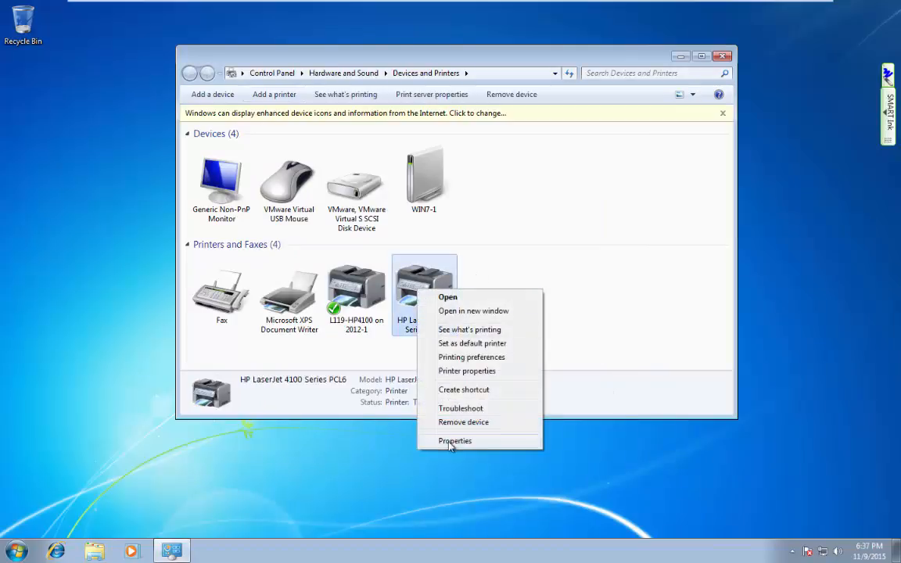
click(457, 422)
click(498, 279)
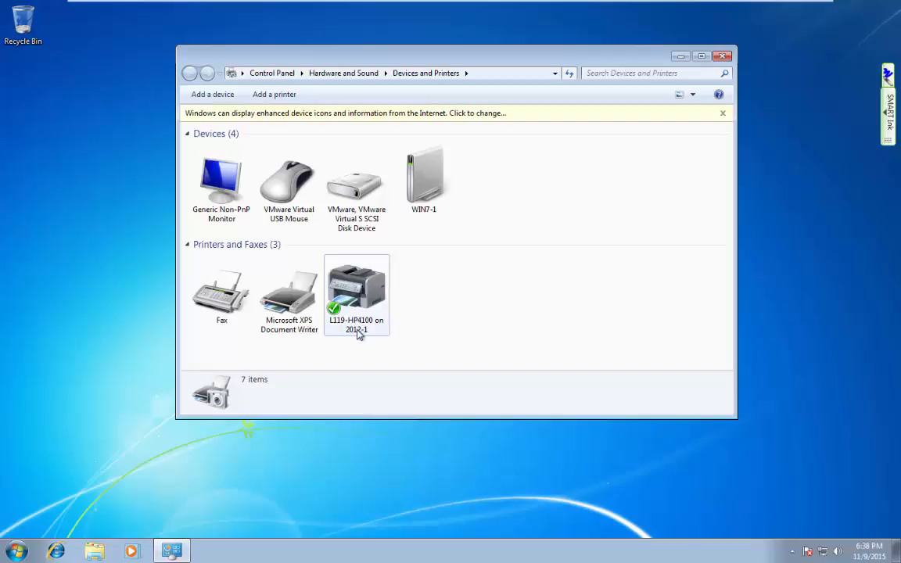
mouse_move(358, 332)
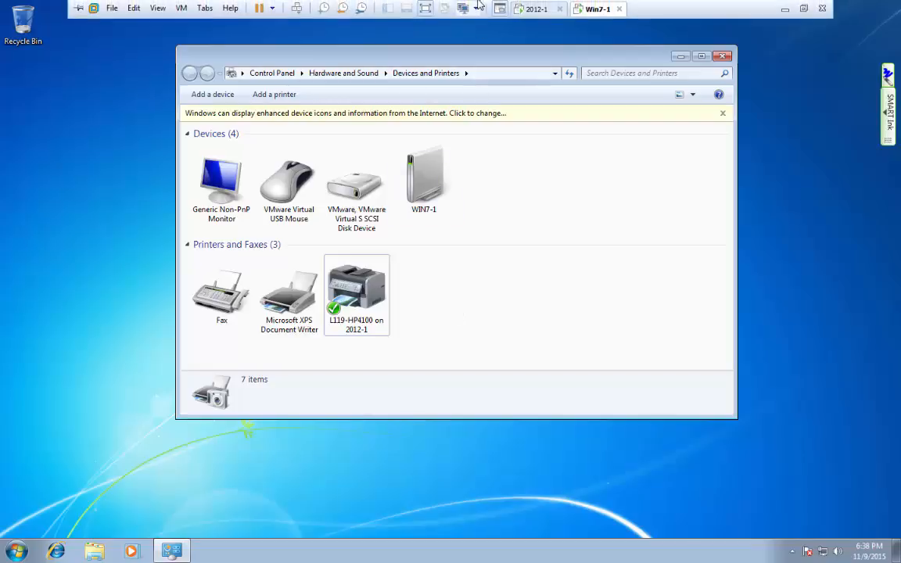
click(542, 7)
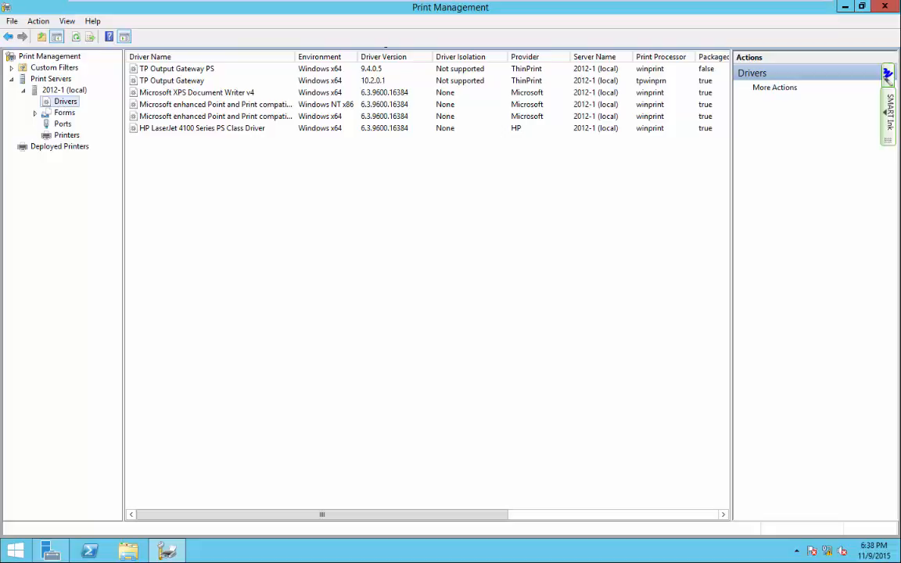
Show 2012-1's Printers list with L119-HP4100 at 0 jobs, then return to Win7-1's Start menu.
click(67, 135)
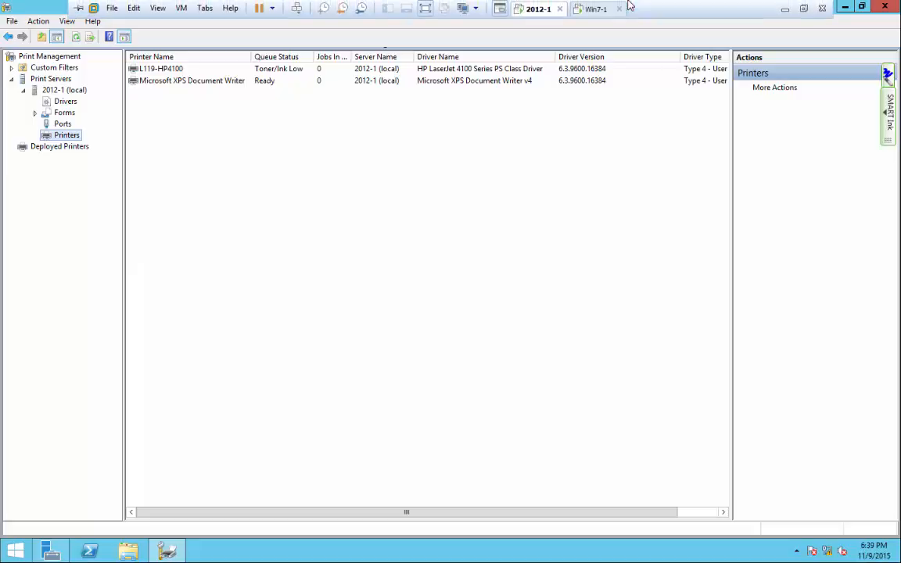
click(595, 9)
click(16, 550)
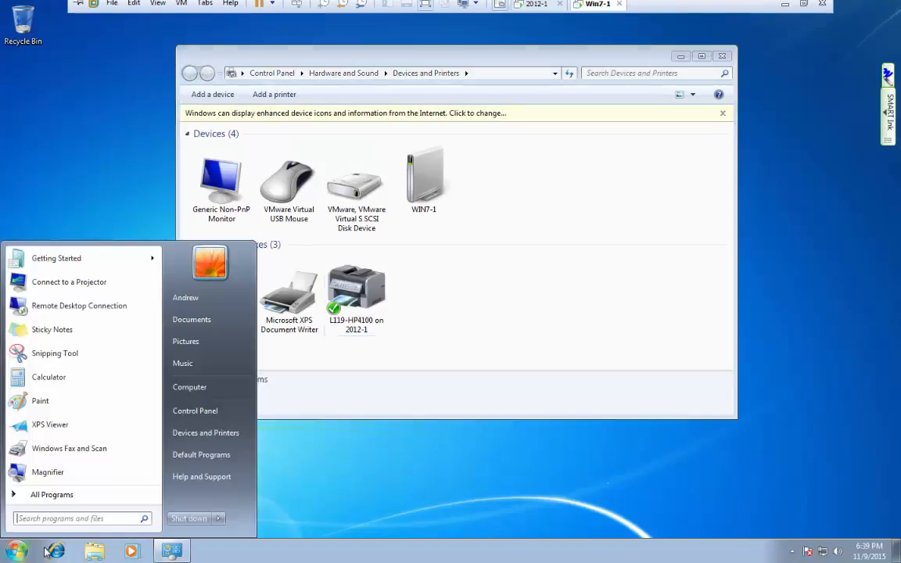
Launch Notepad, type a person's name as the note, and open File > Print.
text(notepad)
key(Return)
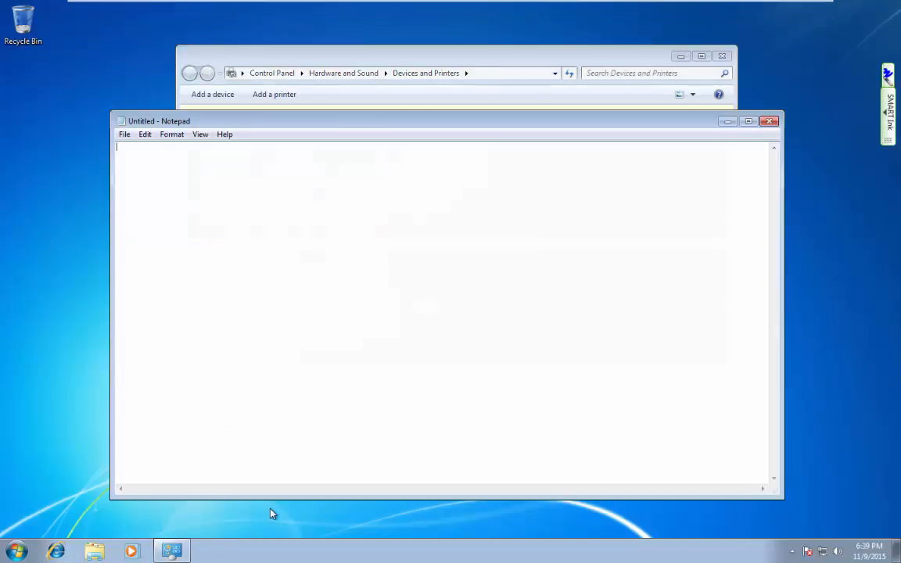
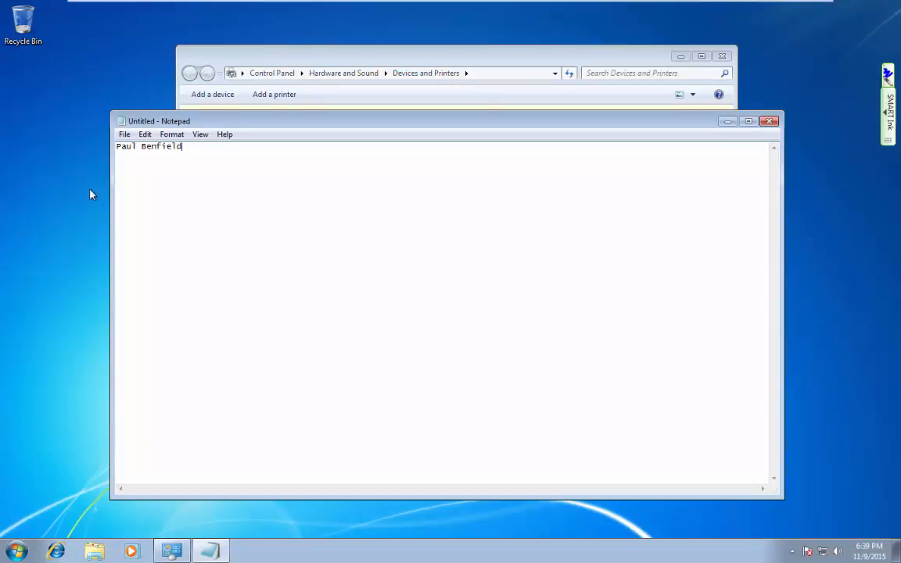
click(124, 134)
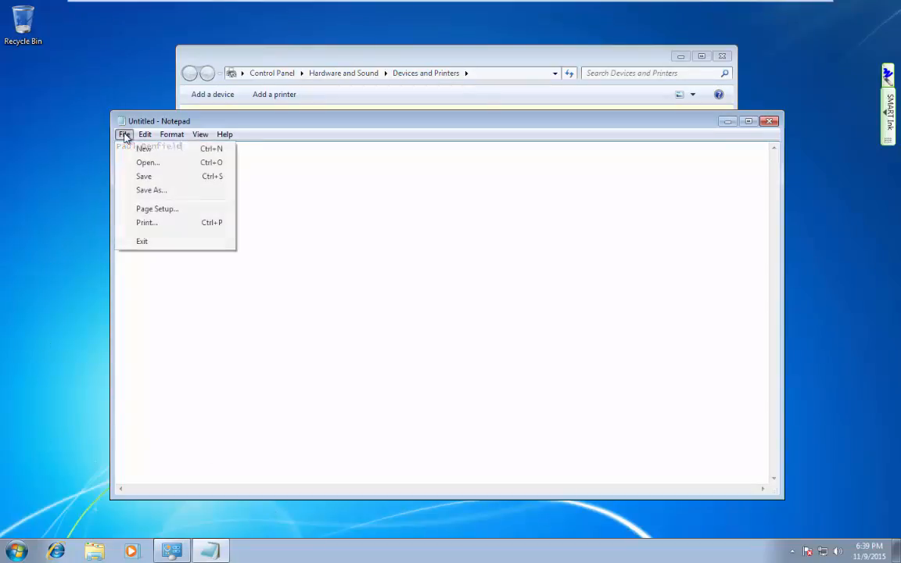
click(146, 223)
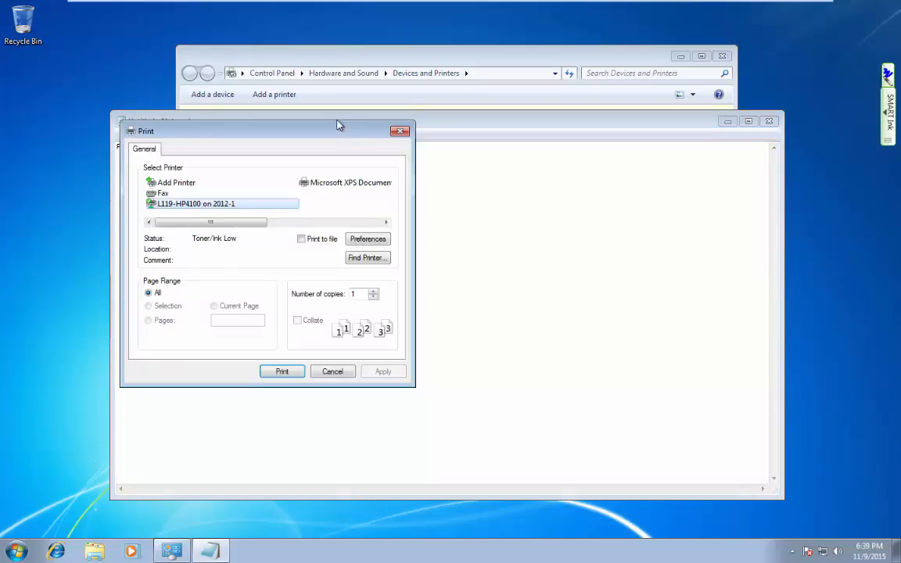
Open a second VMware Workstation window for the server, then print the note to L119-HP4100.
mouse_move(375, 1)
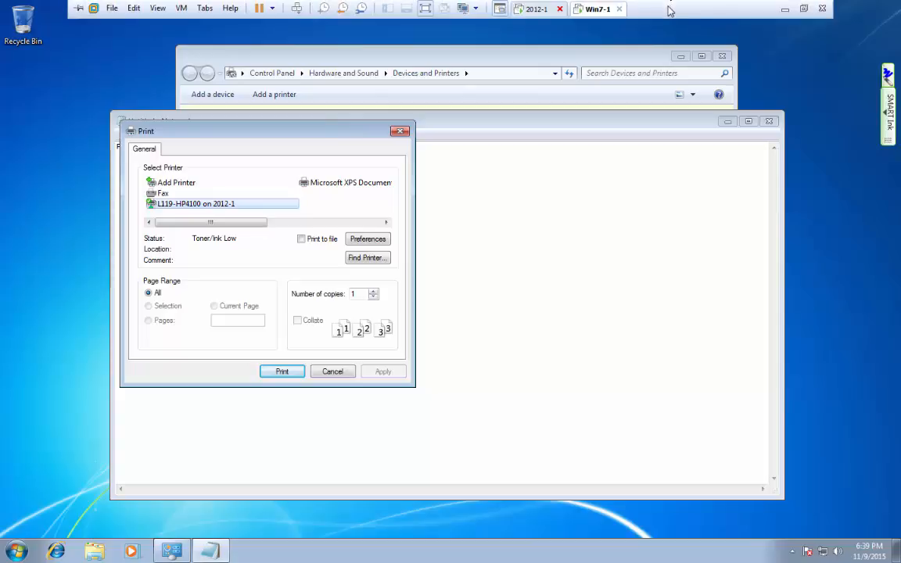
click(112, 8)
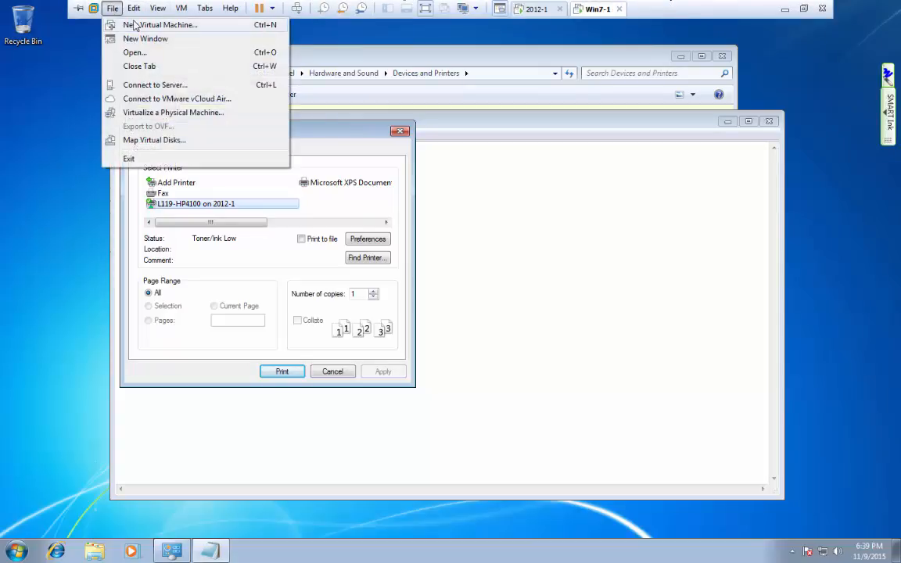
click(133, 38)
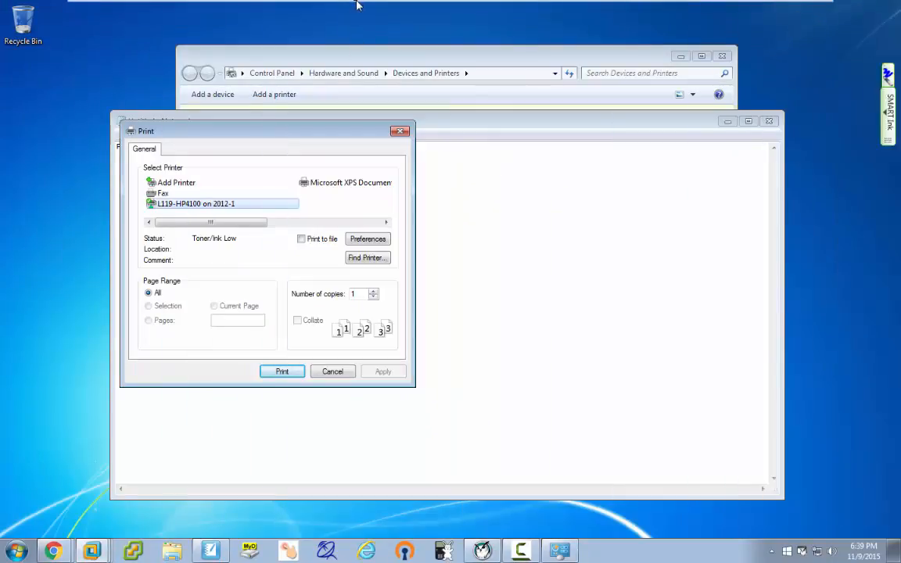
mouse_move(472, 11)
click(532, 9)
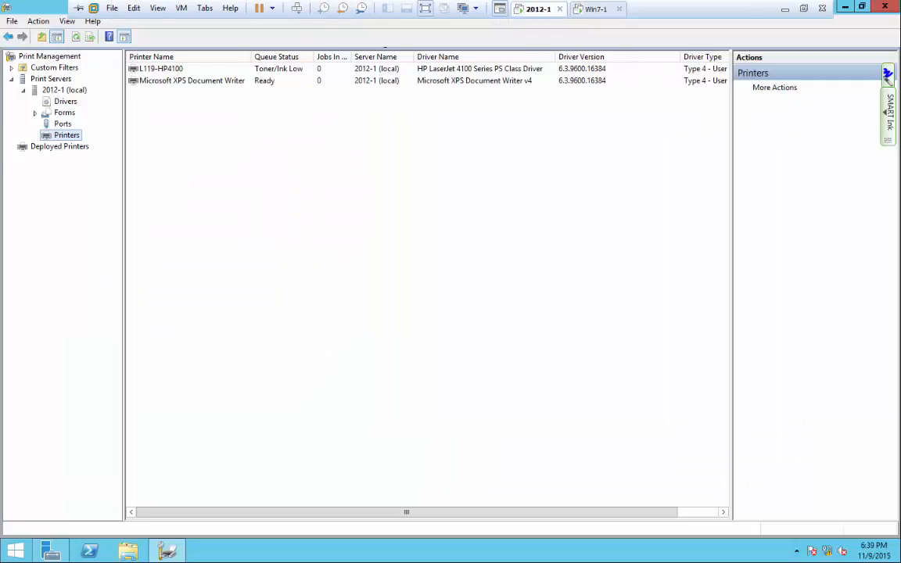
drag(532, 9, 438, 11)
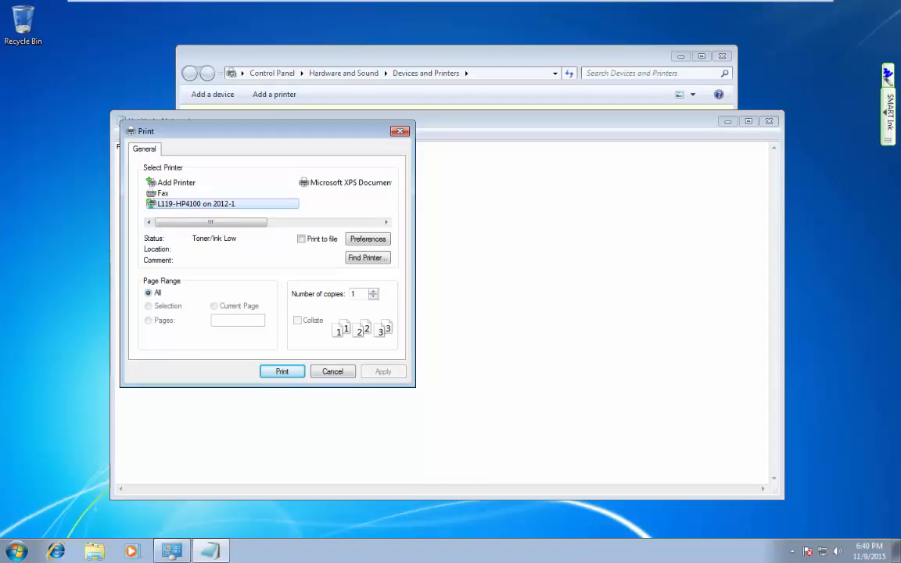
click(282, 373)
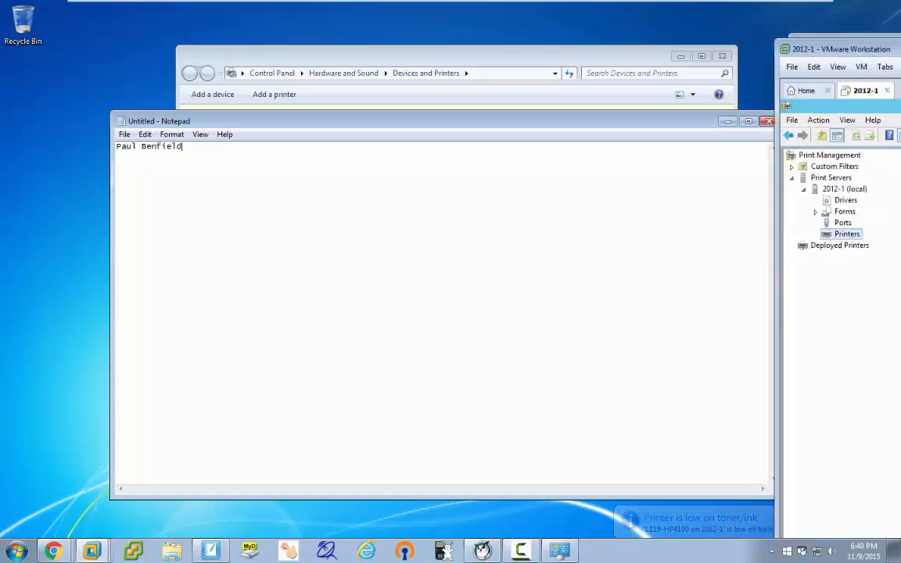
Reposition the server window over Notepad and away again to watch the print queue.
drag(899, 49, 777, 103)
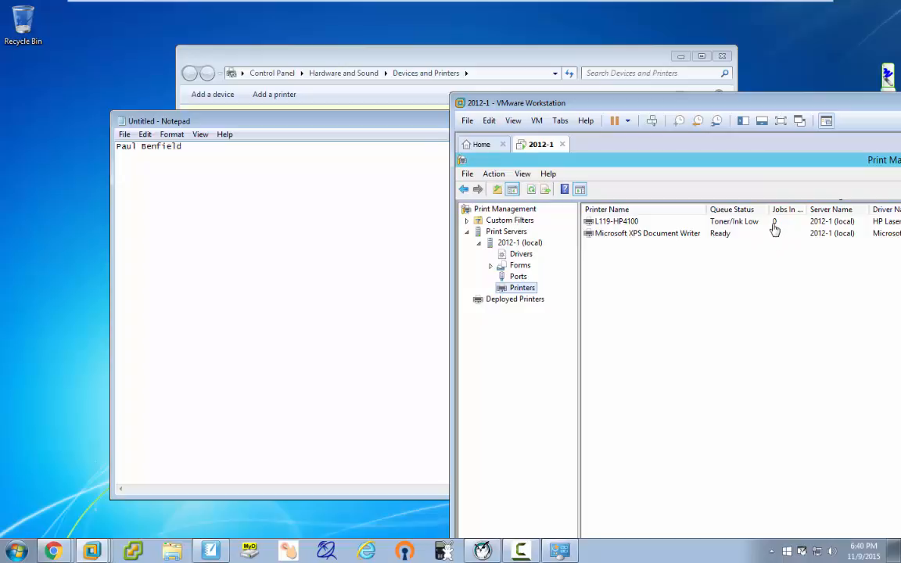
drag(777, 107, 900, 107)
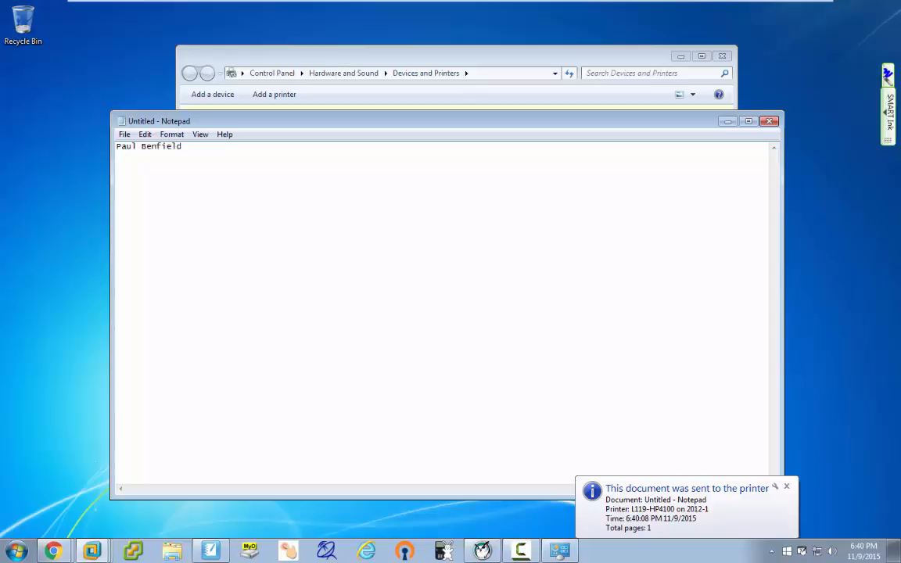
drag(900, 87, 609, 69)
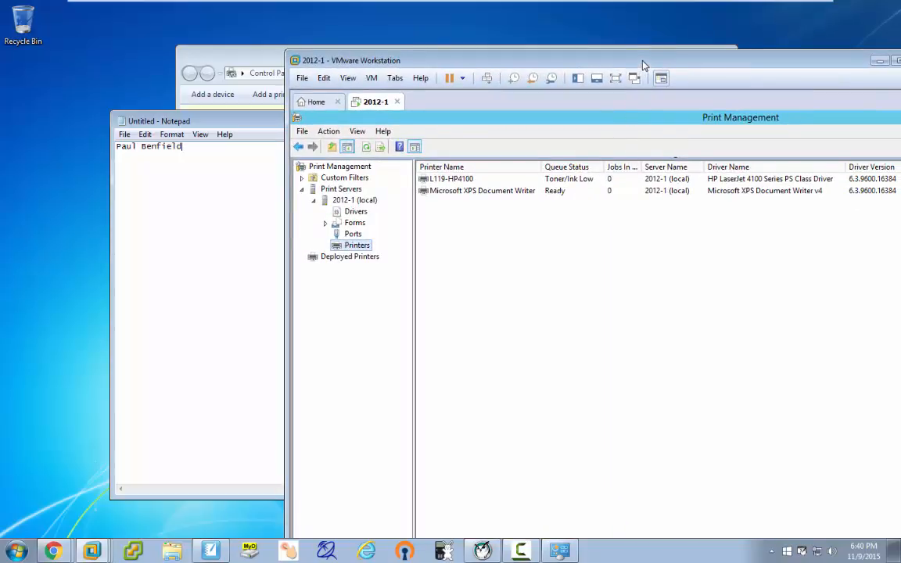
drag(644, 65, 900, 70)
Dismiss the document-sent notice, nudge Notepad up and left, and release the VM with Ctrl+Alt.
click(353, 220)
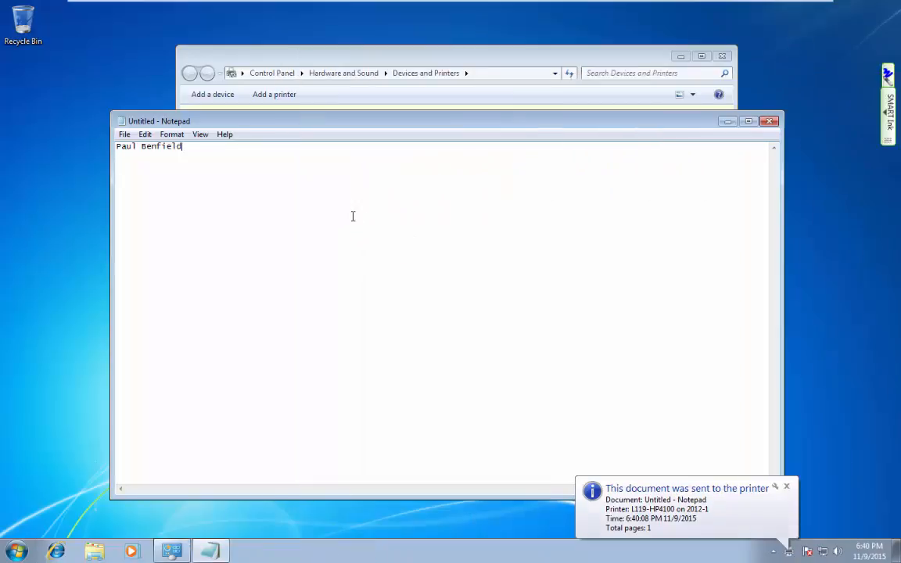
click(787, 488)
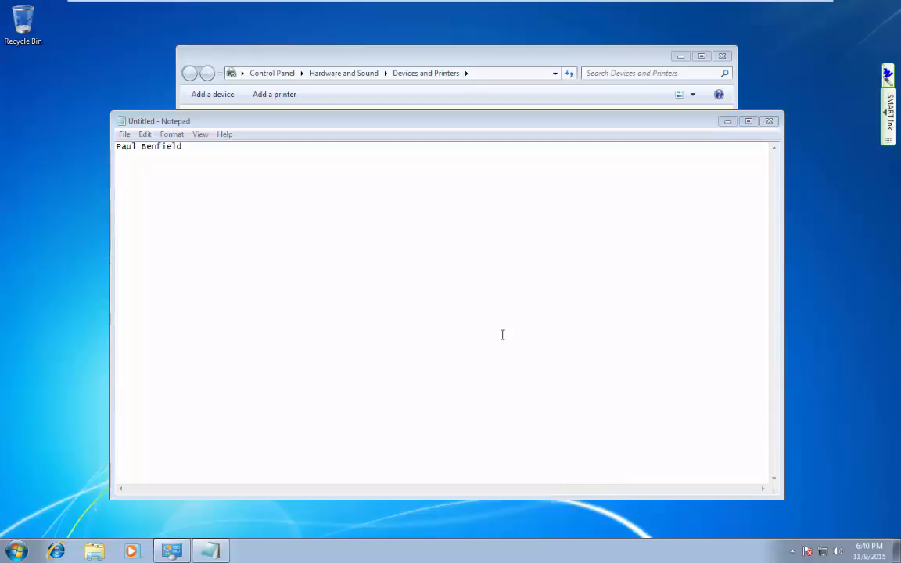
drag(415, 125, 376, 114)
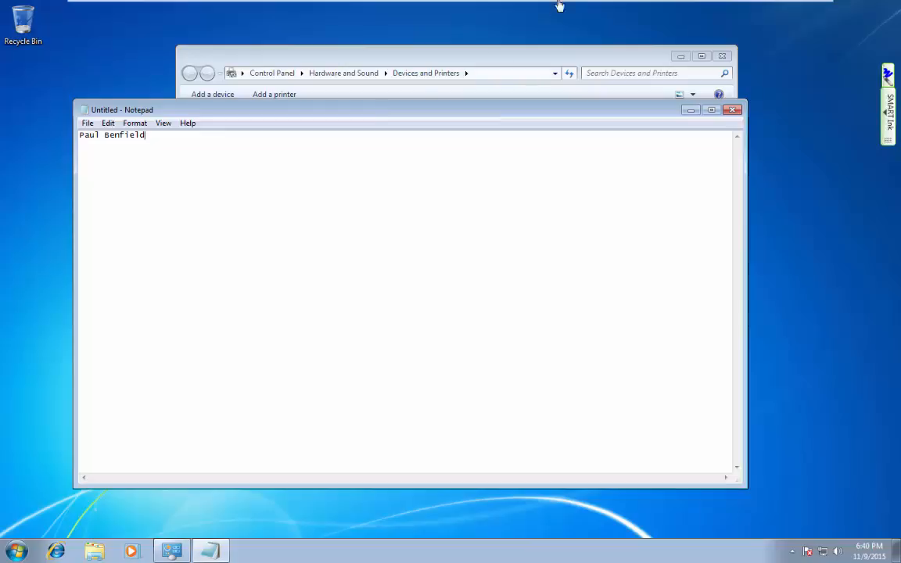
mouse_move(691, 5)
key(ctrl+alt)
Show the SMART Notebook printer diagram, then restore and maximise the server VM window.
click(211, 551)
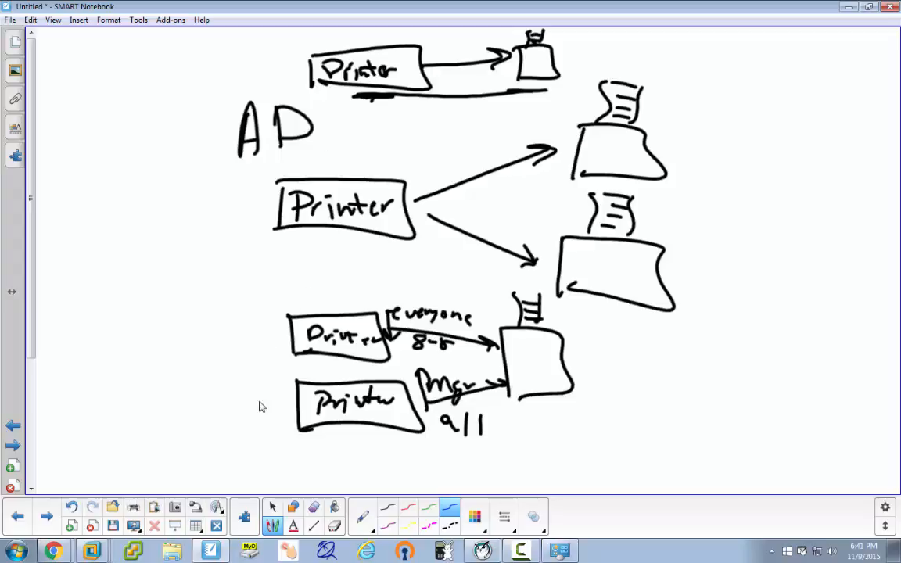
mouse_move(96, 553)
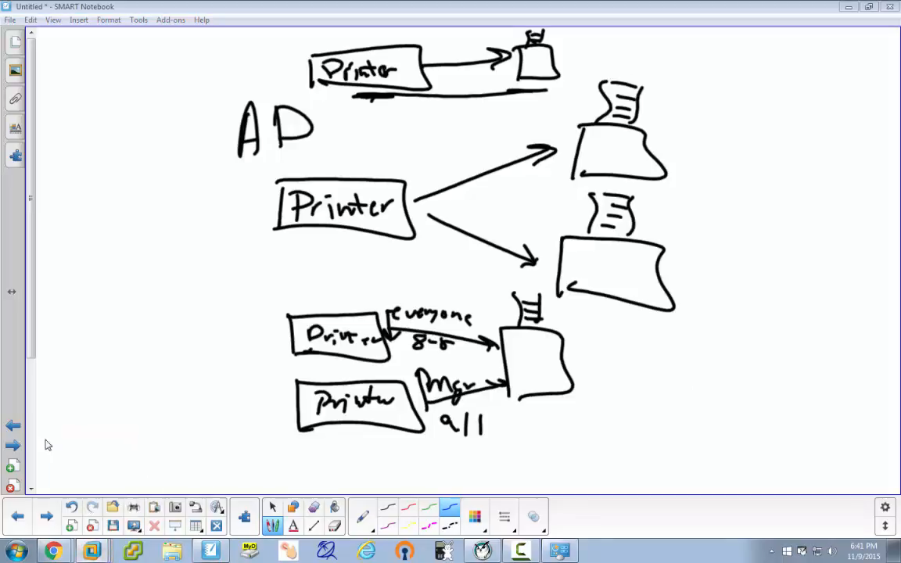
drag(802, 28, 425, 2)
Open L119-HP4100's Properties on the Ports tab, widen the Port column, and start Add Port.
click(267, 263)
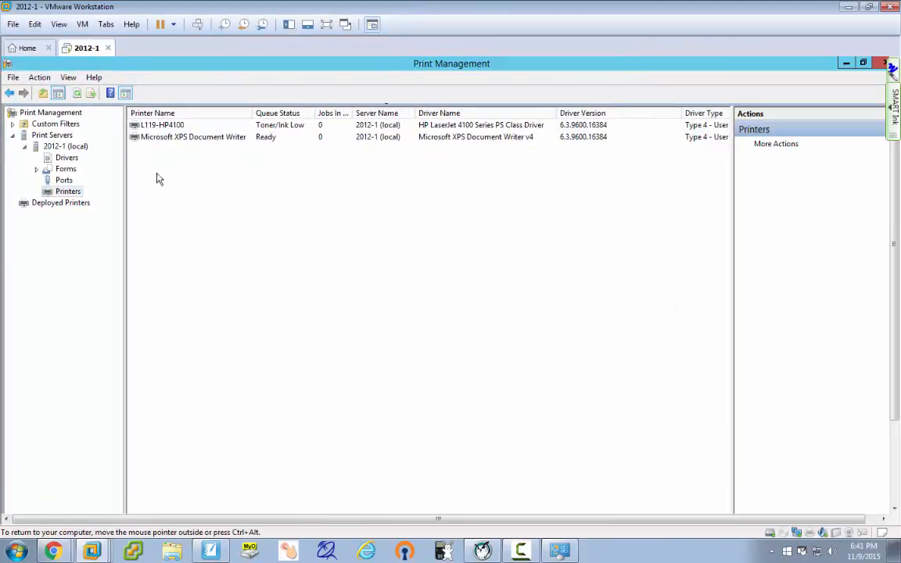
right_click(162, 130)
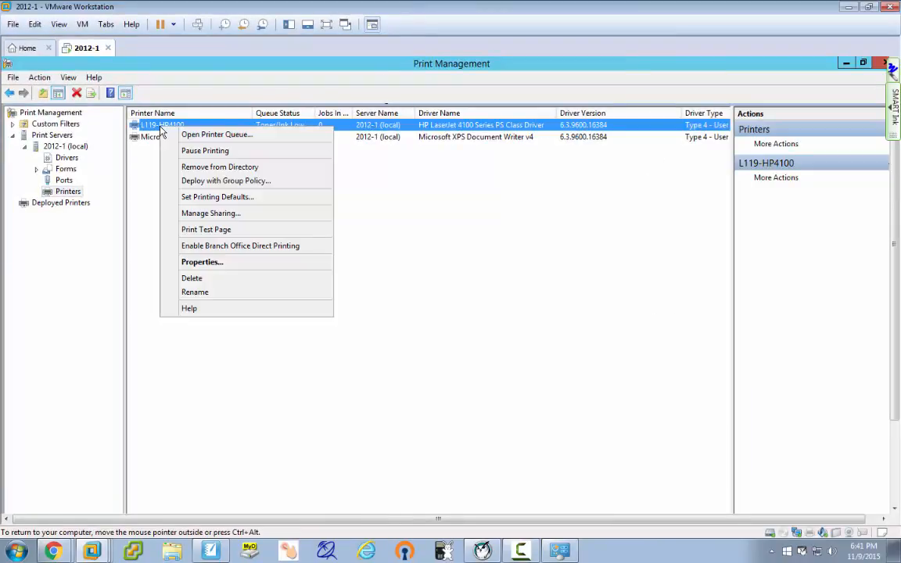
click(191, 266)
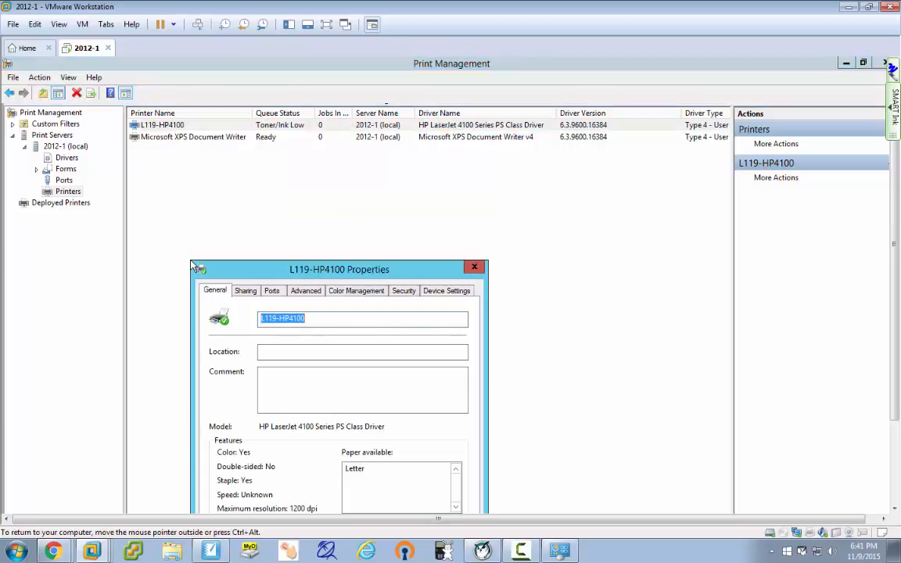
drag(312, 270, 422, 167)
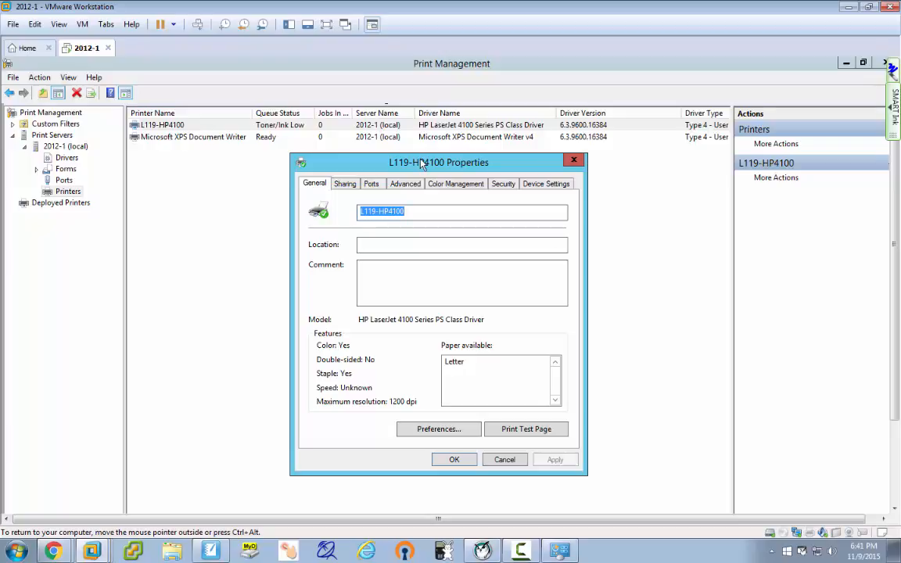
click(370, 185)
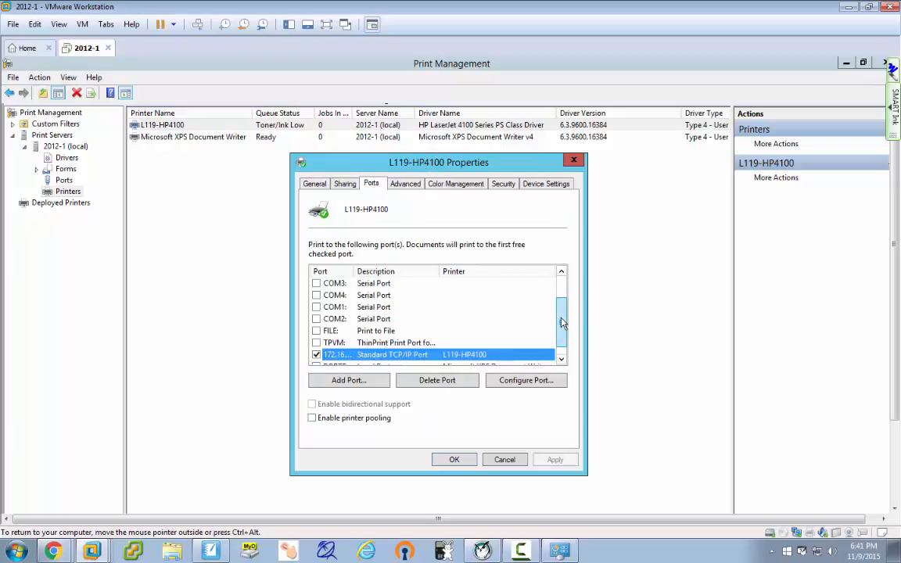
scroll(561, 338, down, 1)
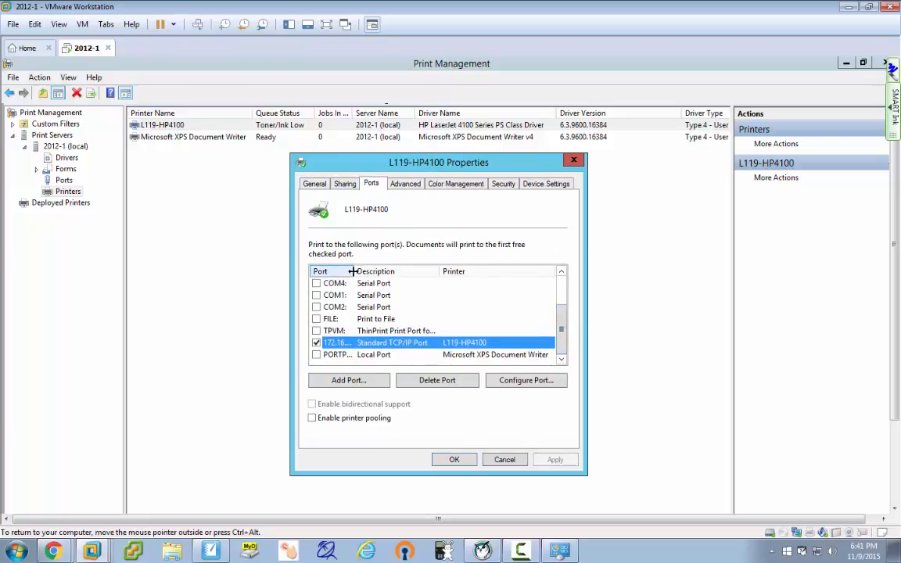
drag(352, 272, 413, 273)
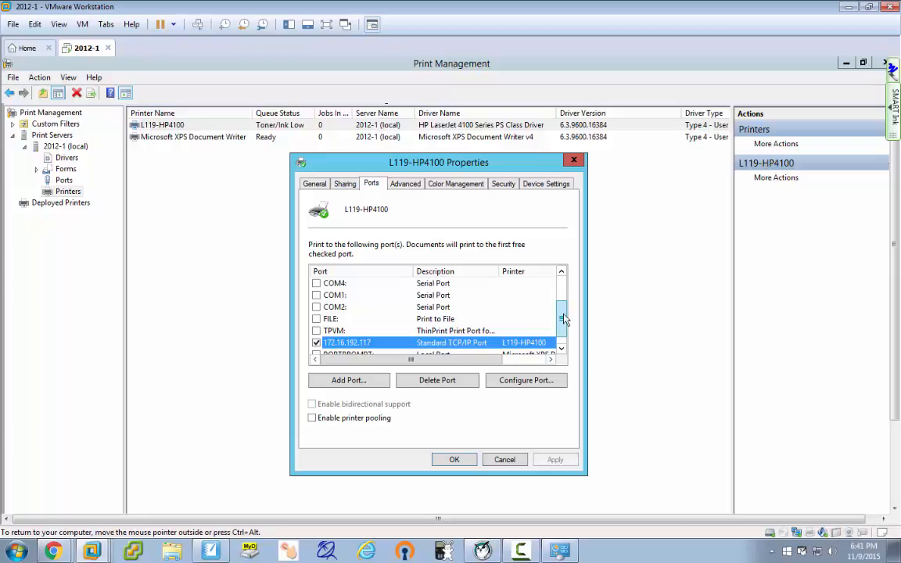
drag(563, 318, 563, 335)
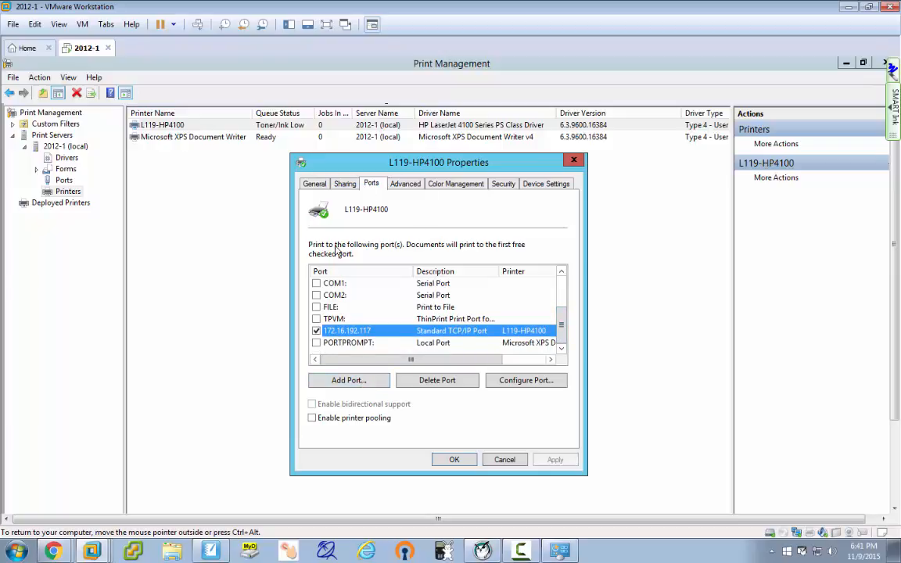
click(353, 381)
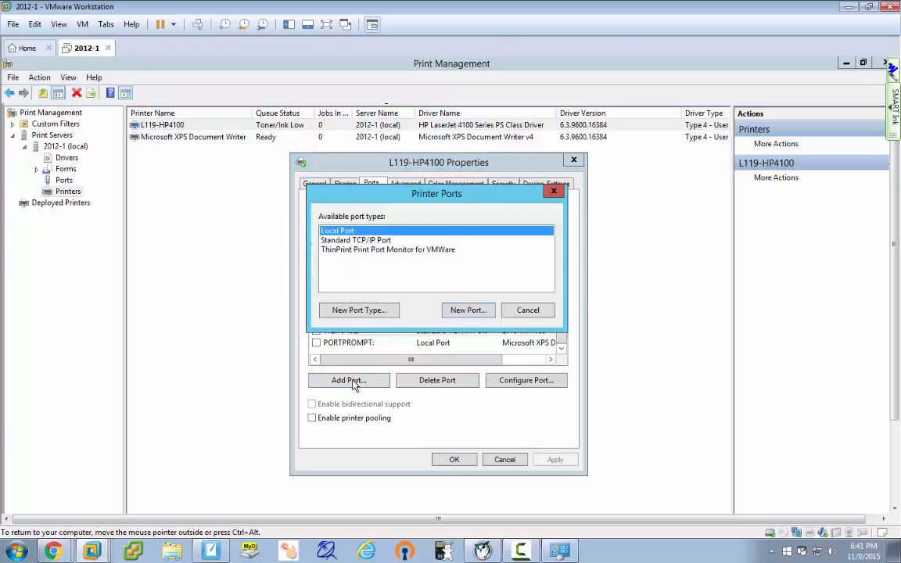
Start the Standard TCP/IP port wizard and enter address 172.16.33.229.
click(350, 240)
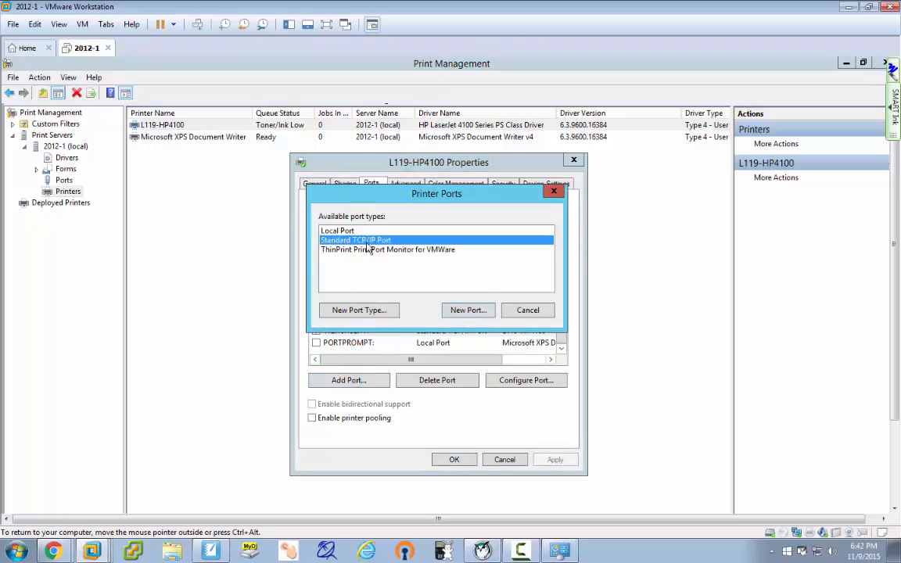
click(474, 312)
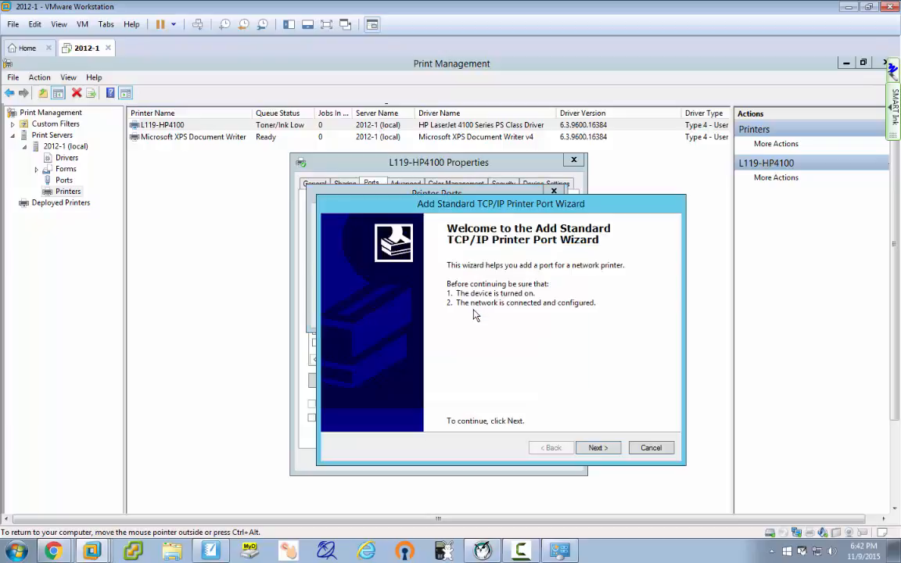
click(596, 448)
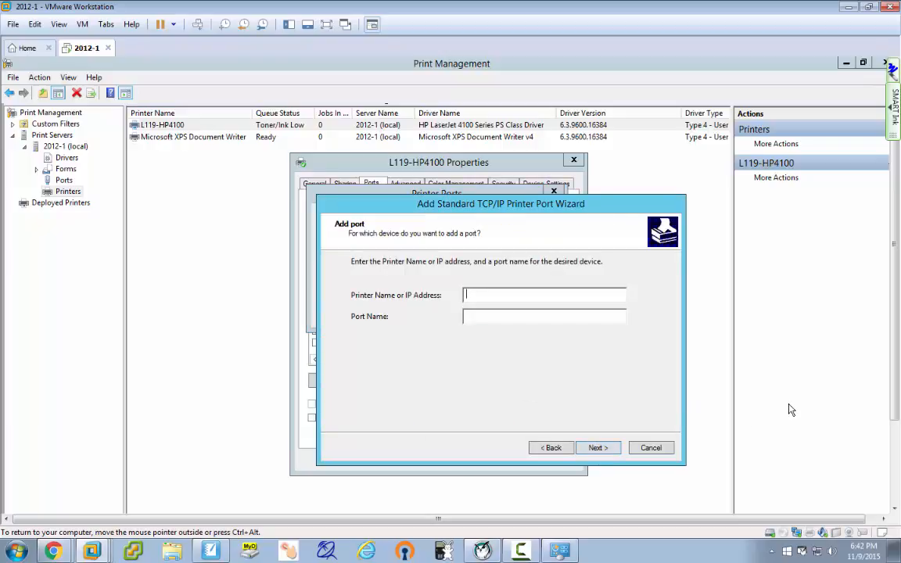
text(172.16)
text(.33.229)
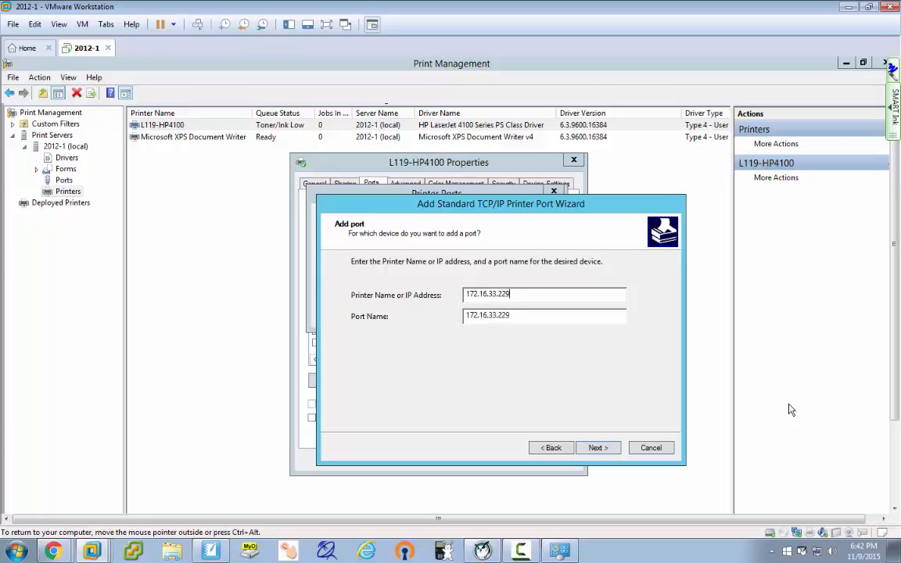
drag(572, 214, 602, 259)
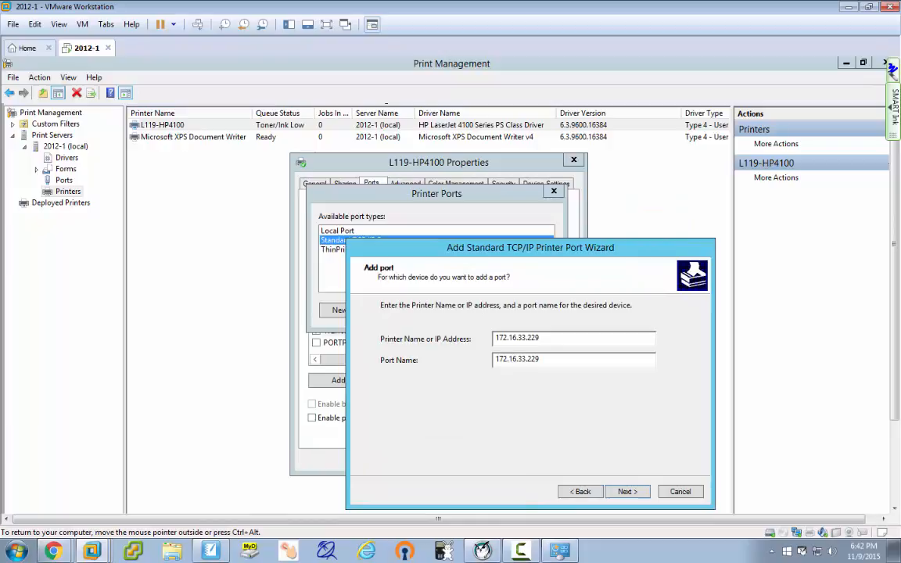
Cancel the port wizard, the port types list and L119-HP4100's properties without changes.
click(680, 491)
click(528, 311)
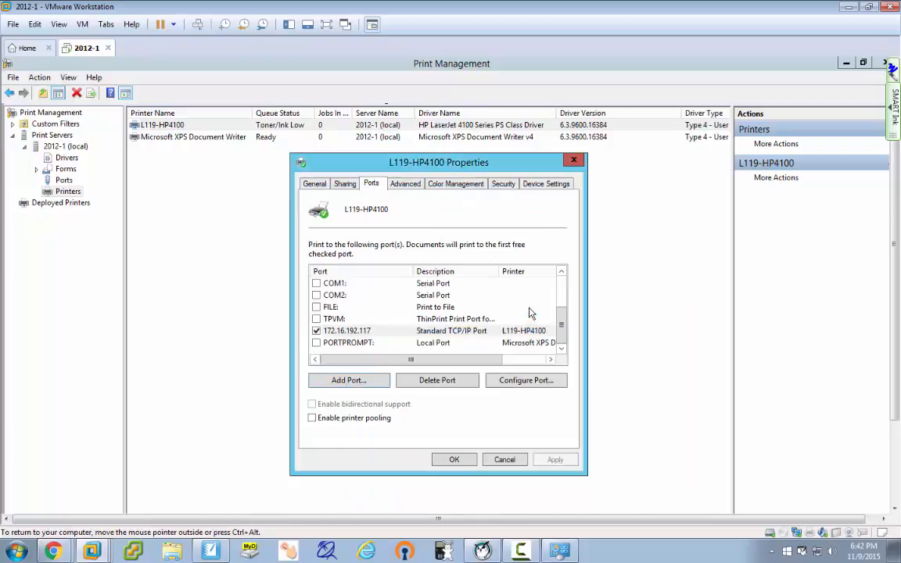
click(504, 459)
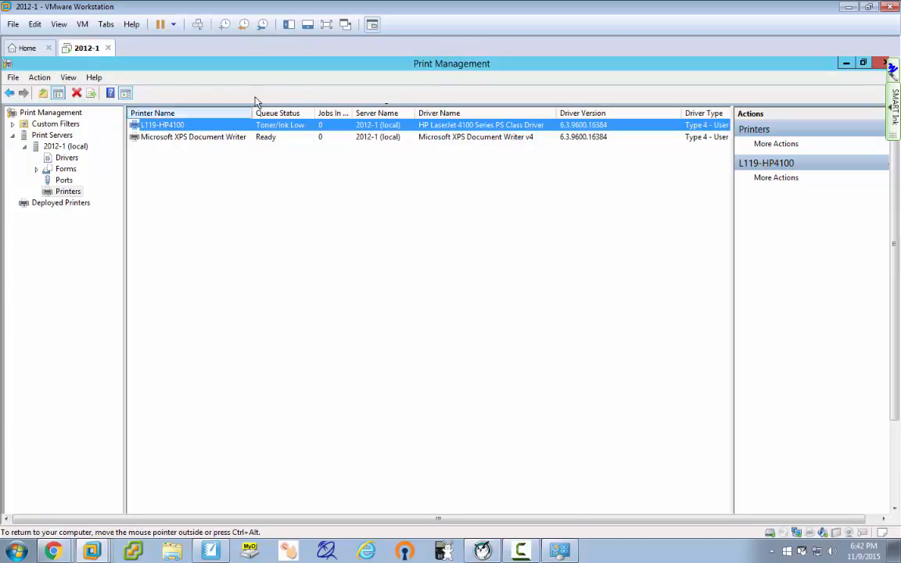
Reopen L119-HP4100's properties on the Ports tab and begin adding a port.
right_click(182, 128)
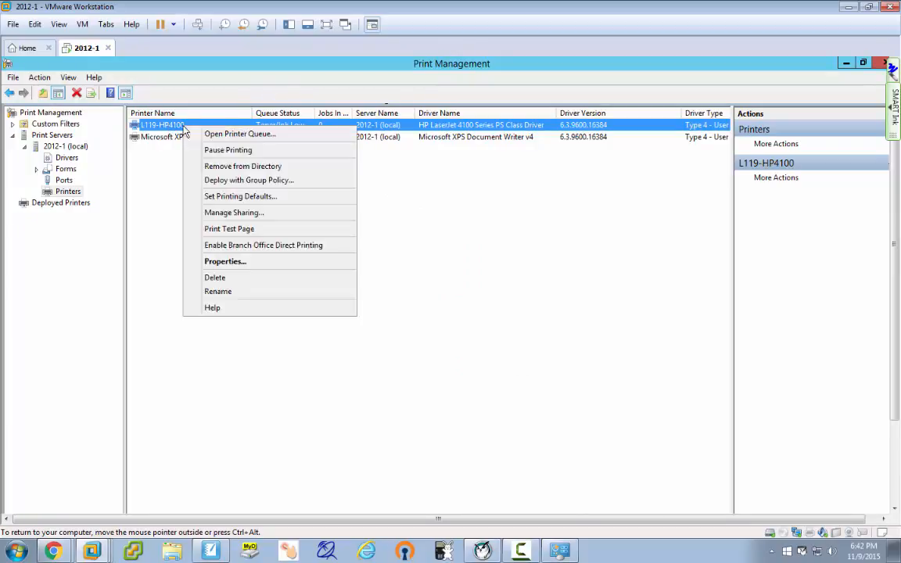
click(221, 260)
drag(320, 272, 340, 83)
click(322, 101)
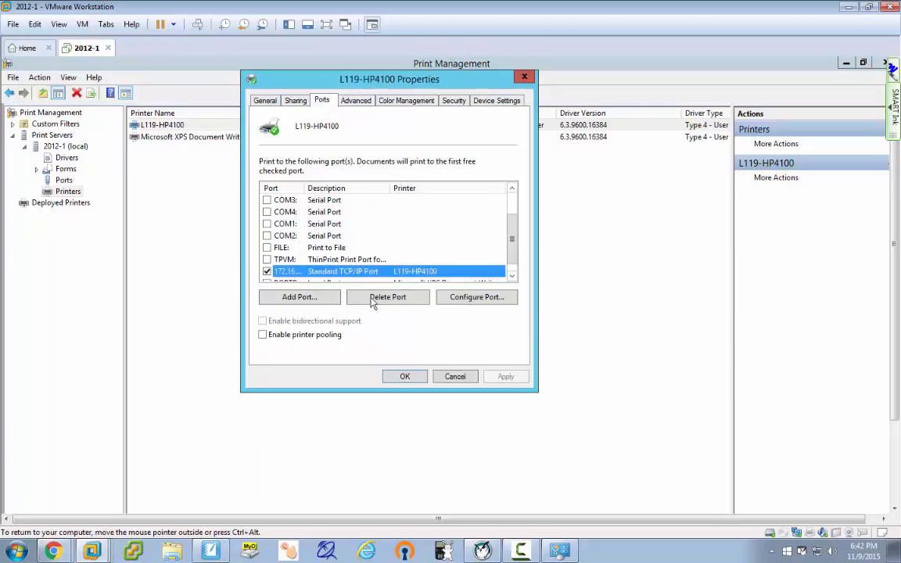
click(311, 298)
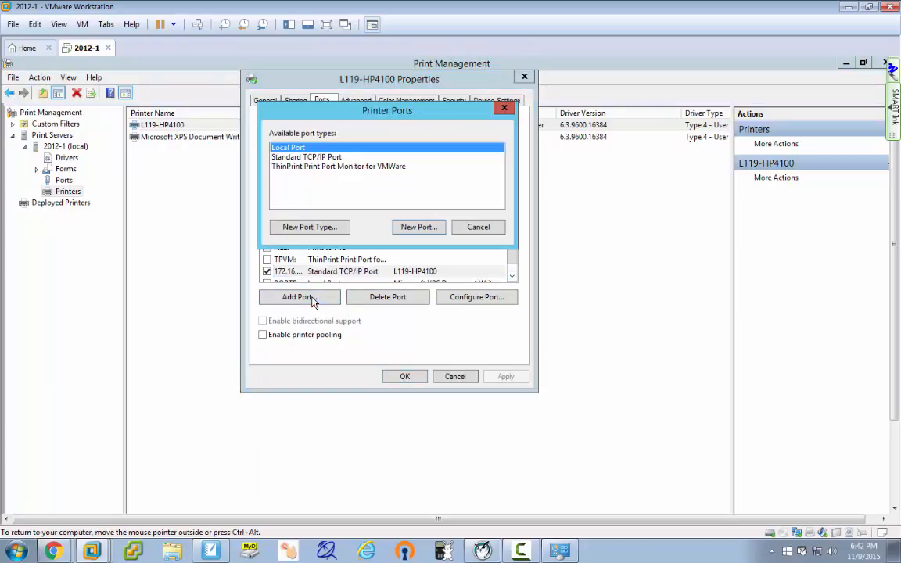
Create a Standard TCP/IP port for 172.16.33.229 through the wizard and close Printer Ports.
click(317, 157)
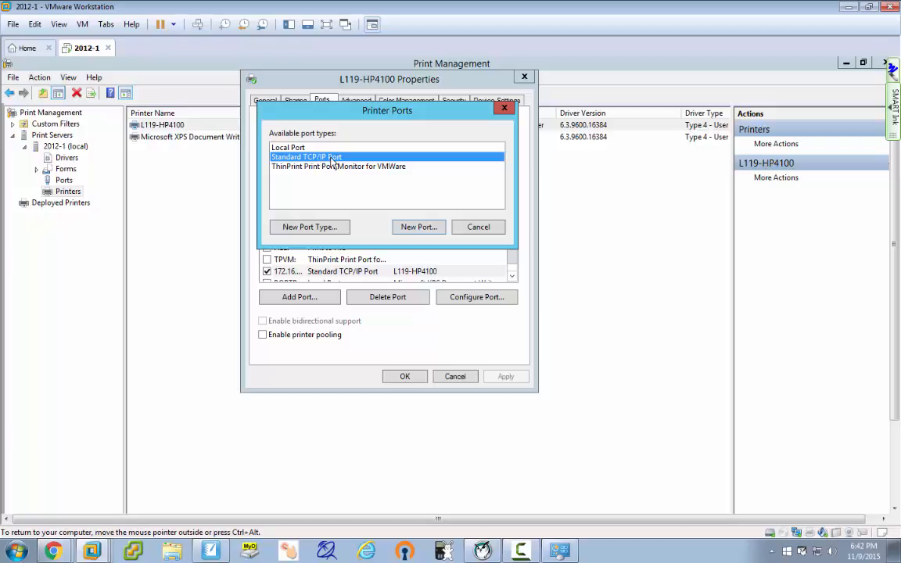
click(415, 228)
click(546, 363)
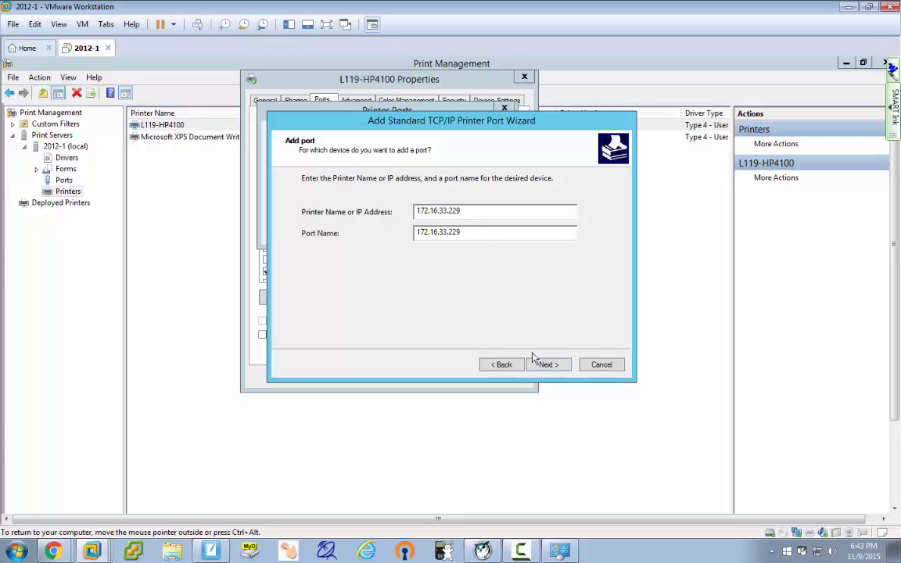
click(548, 365)
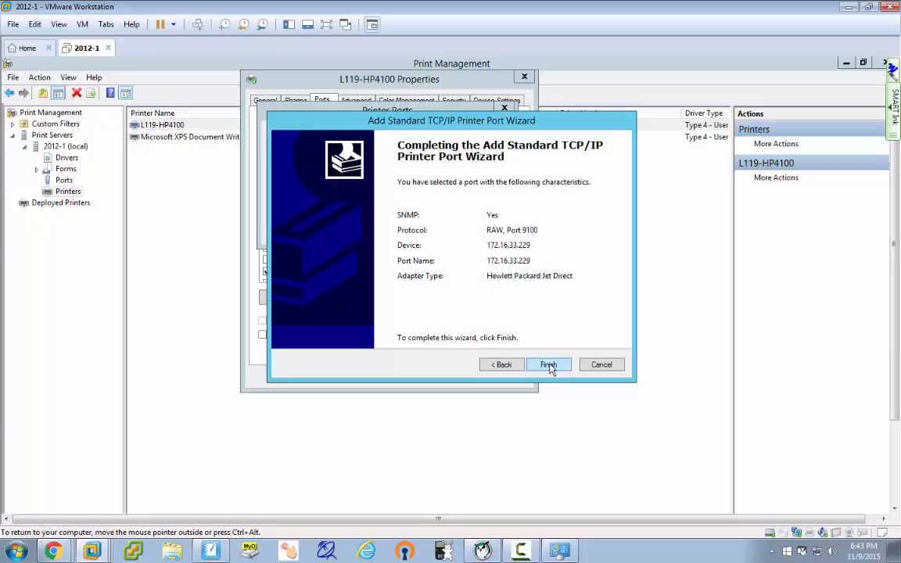
click(548, 365)
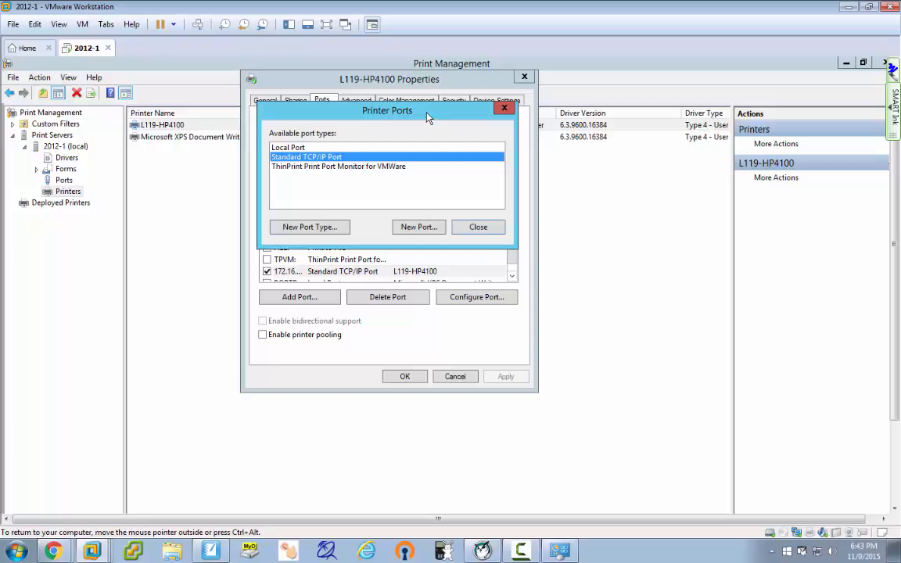
drag(427, 117, 654, 112)
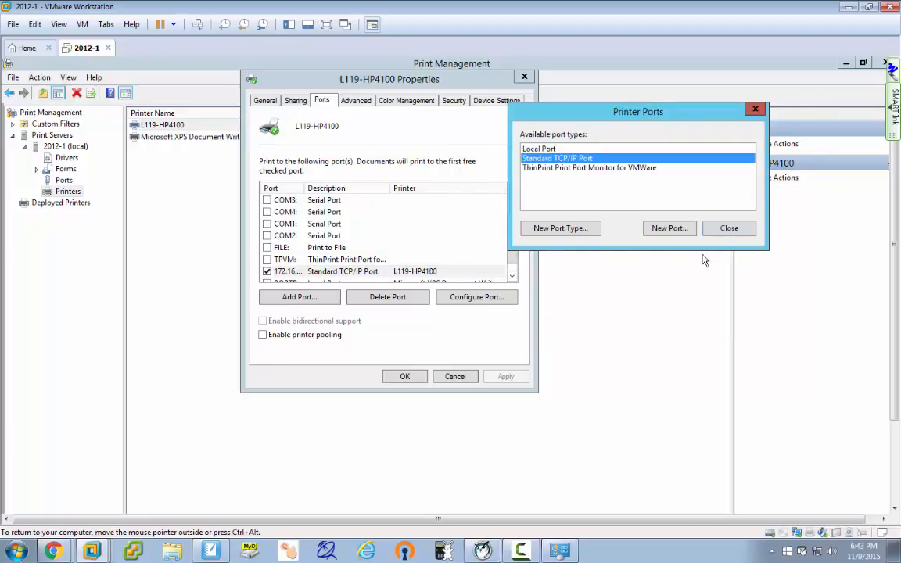
click(725, 228)
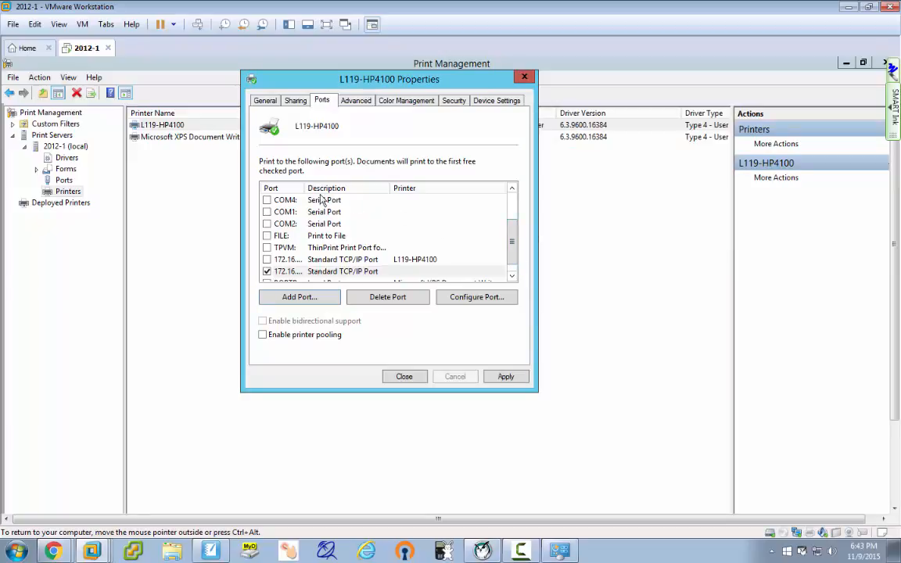
drag(304, 189, 368, 191)
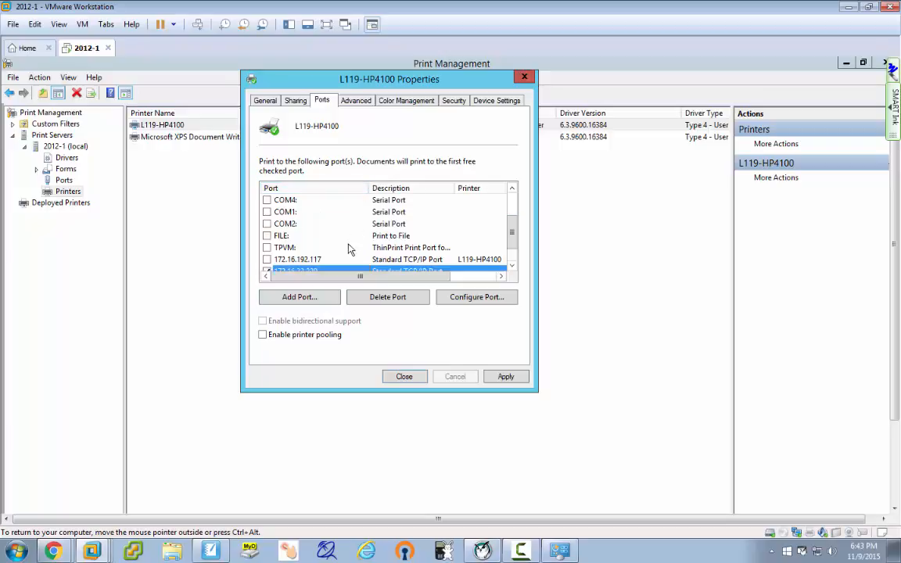
scroll(513, 238, down, 1)
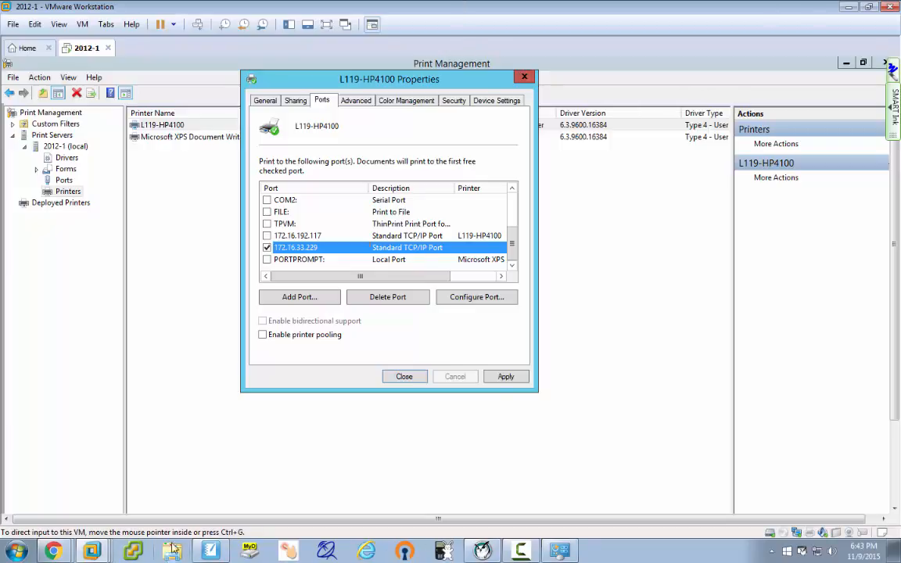
mouse_move(92, 550)
click(91, 464)
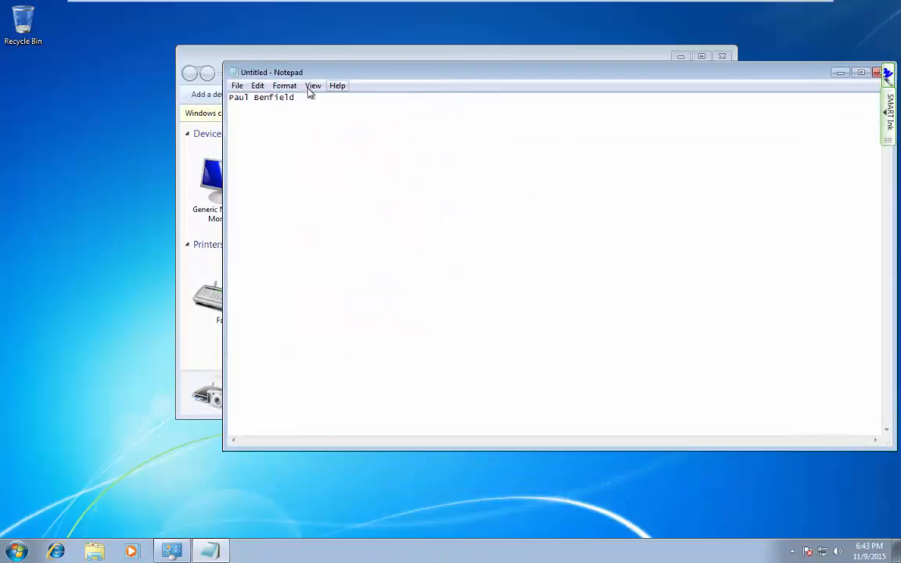
click(236, 86)
click(123, 112)
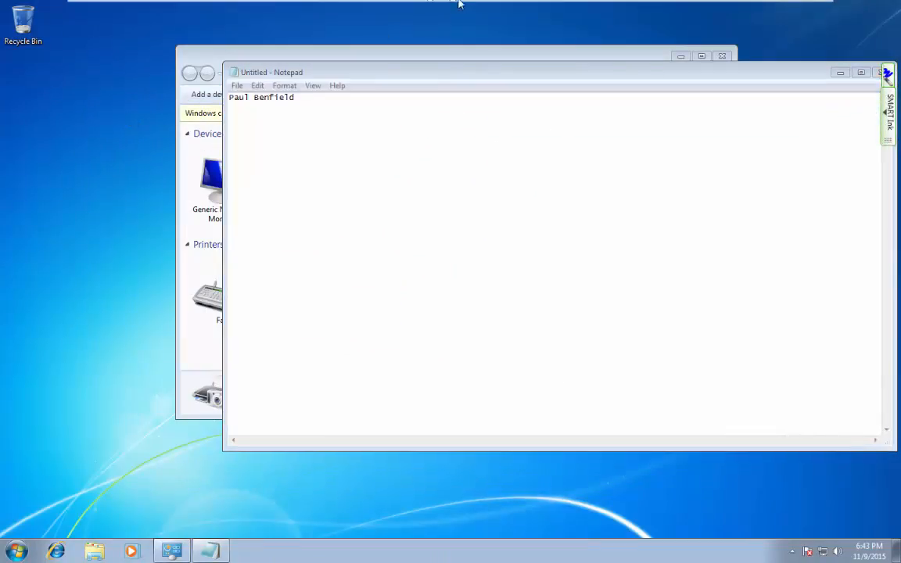
mouse_move(463, 3)
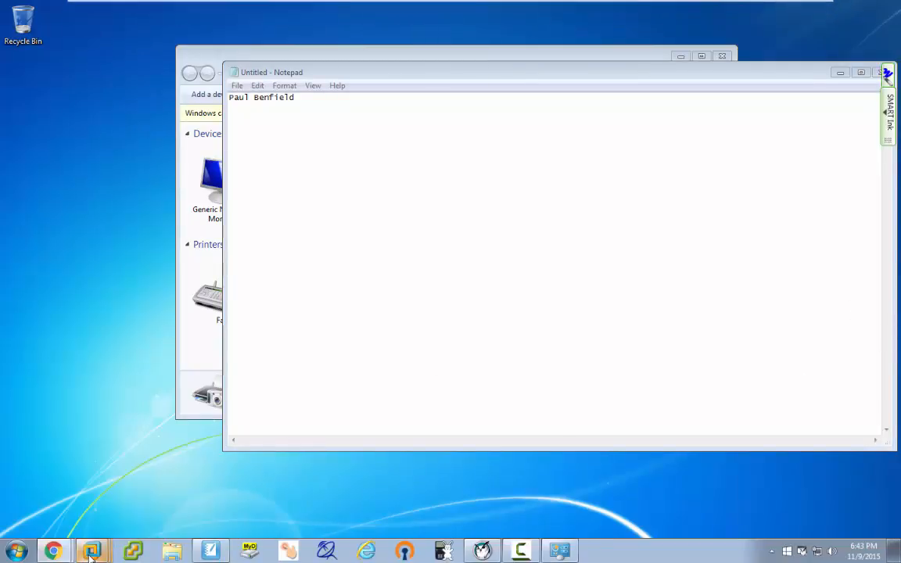
mouse_move(91, 552)
click(98, 508)
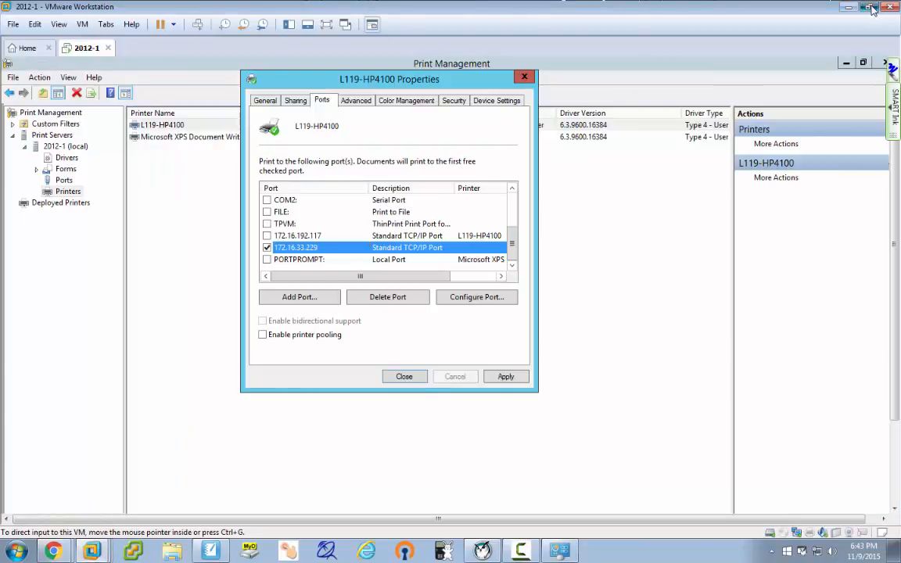
double_click(782, 8)
drag(508, 57, 900, 86)
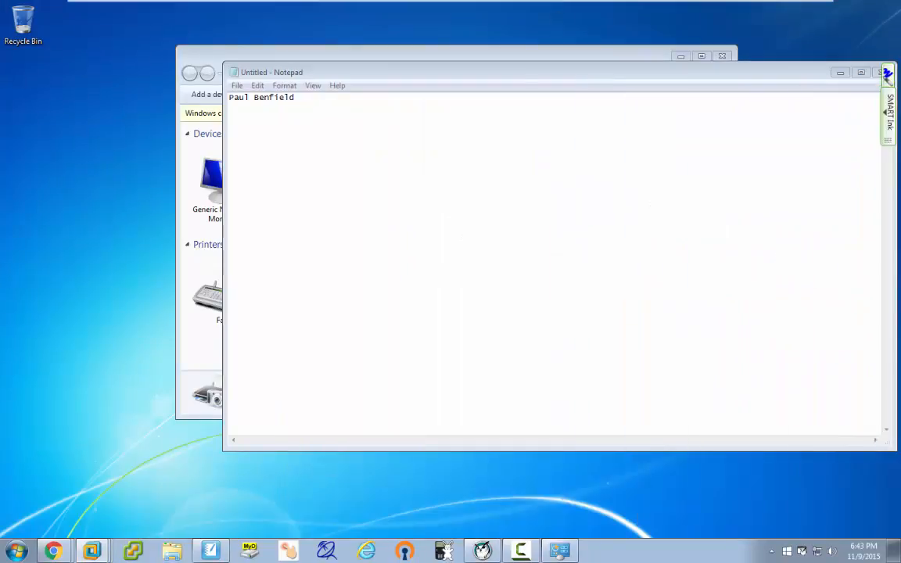
mouse_move(611, 4)
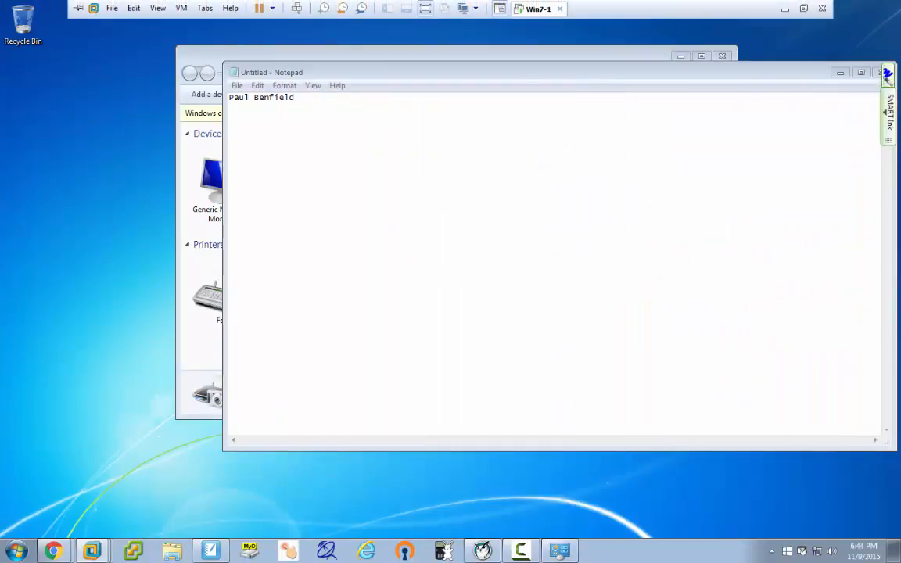
click(79, 9)
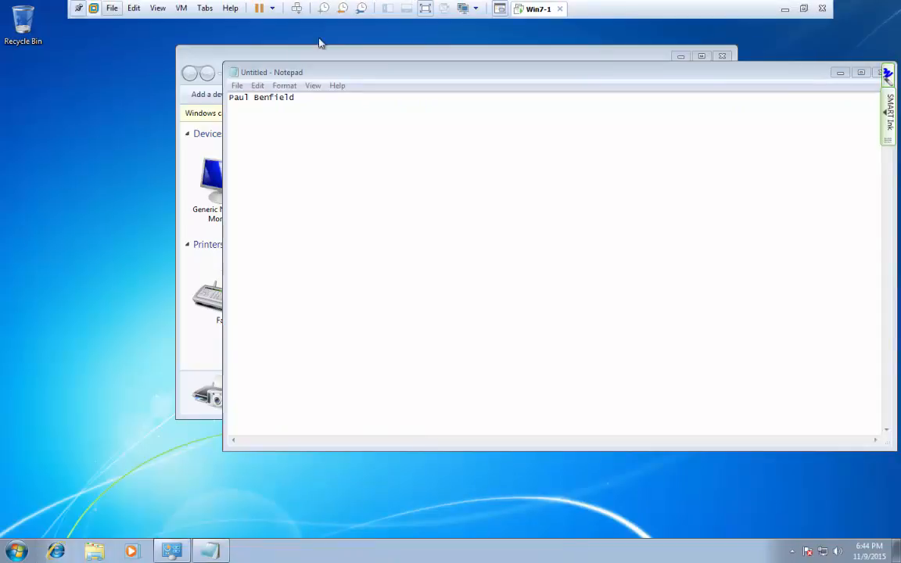
key(ctrl+alt)
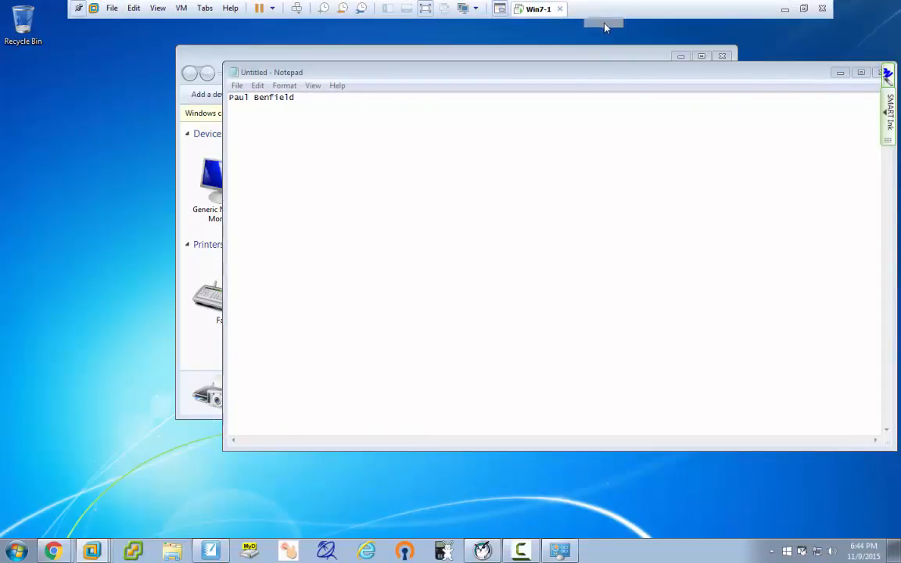
click(602, 11)
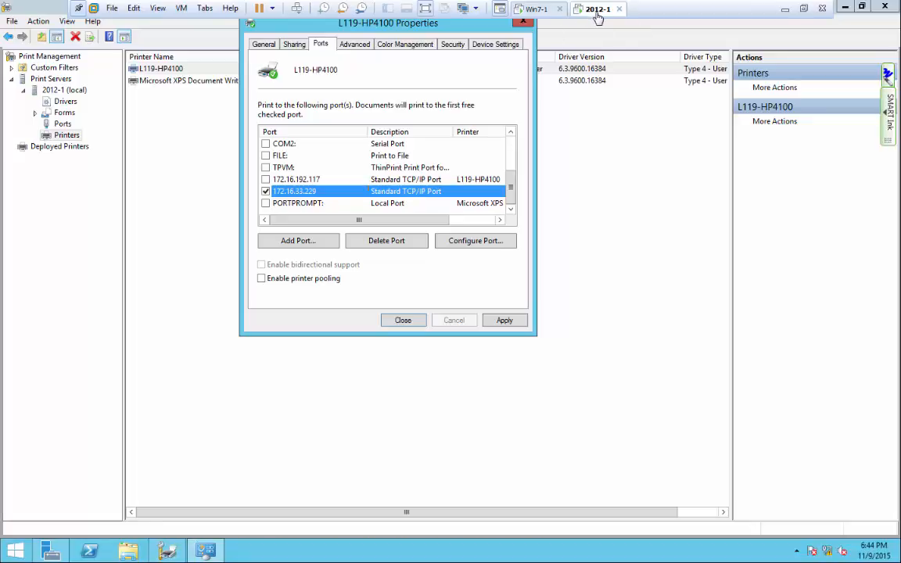
click(536, 9)
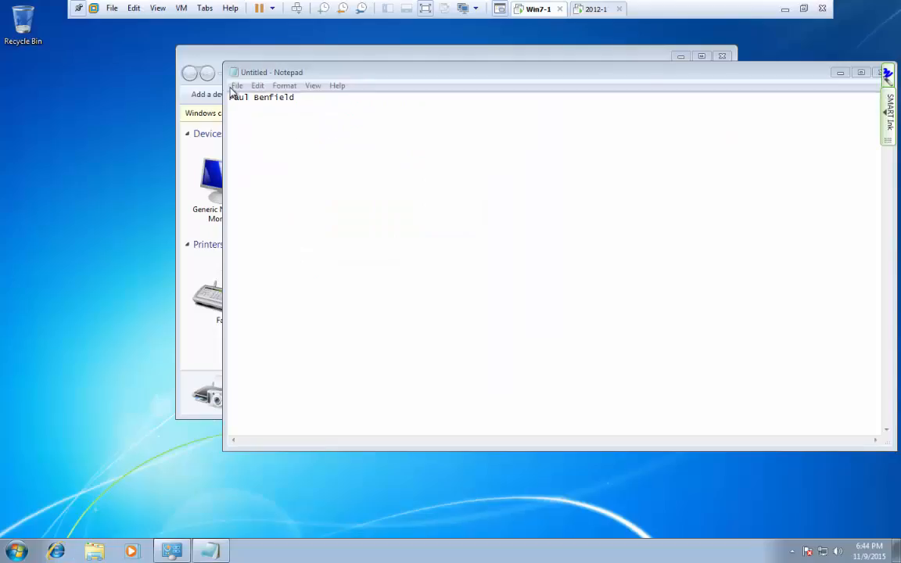
click(236, 86)
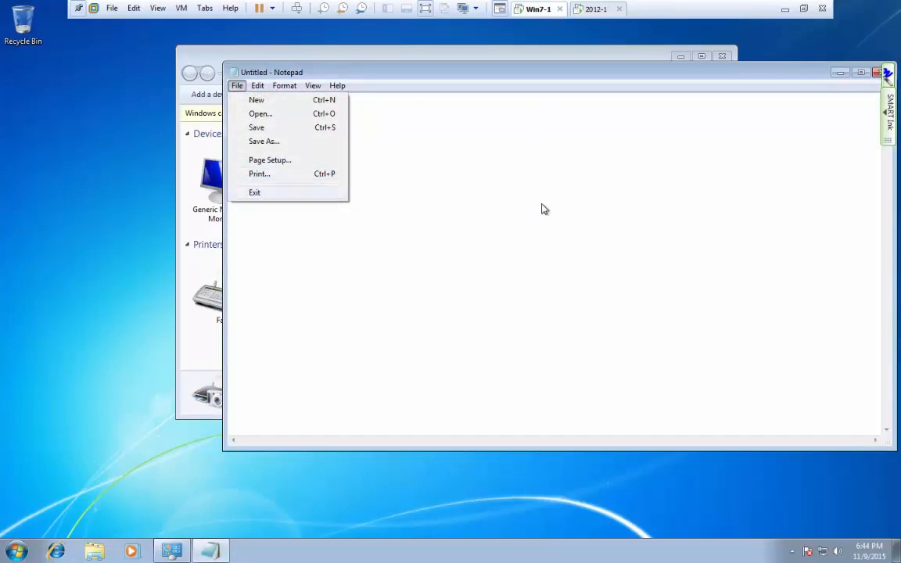
click(516, 185)
click(594, 10)
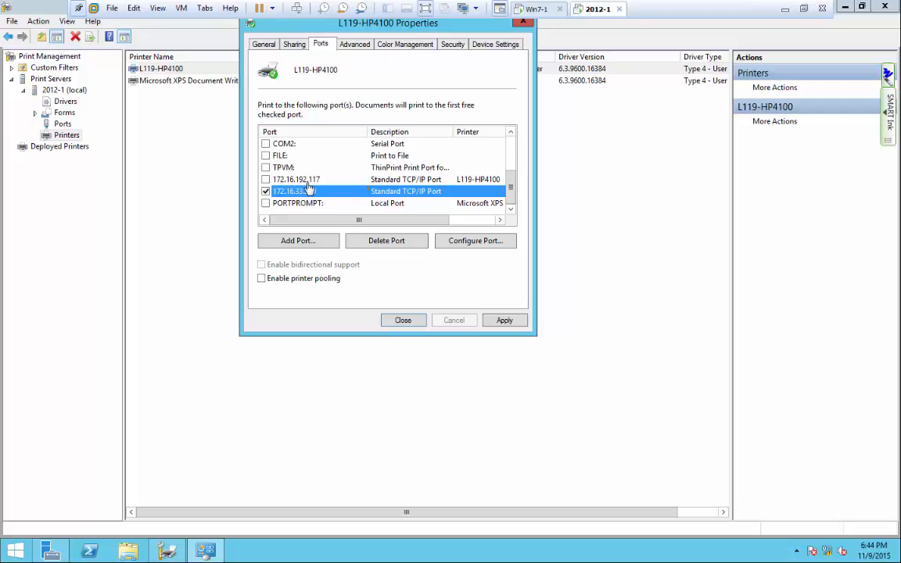
Try ports 172.16.192.117, TPVM, FILE: and COM2:, ending with 172.16.33.229 checked.
click(266, 179)
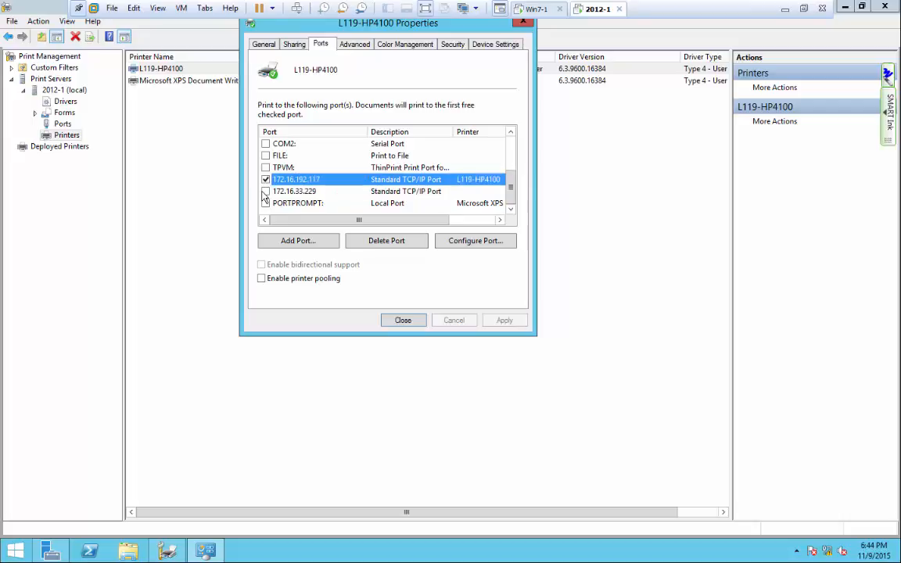
click(267, 191)
click(265, 180)
click(266, 191)
click(266, 179)
click(266, 167)
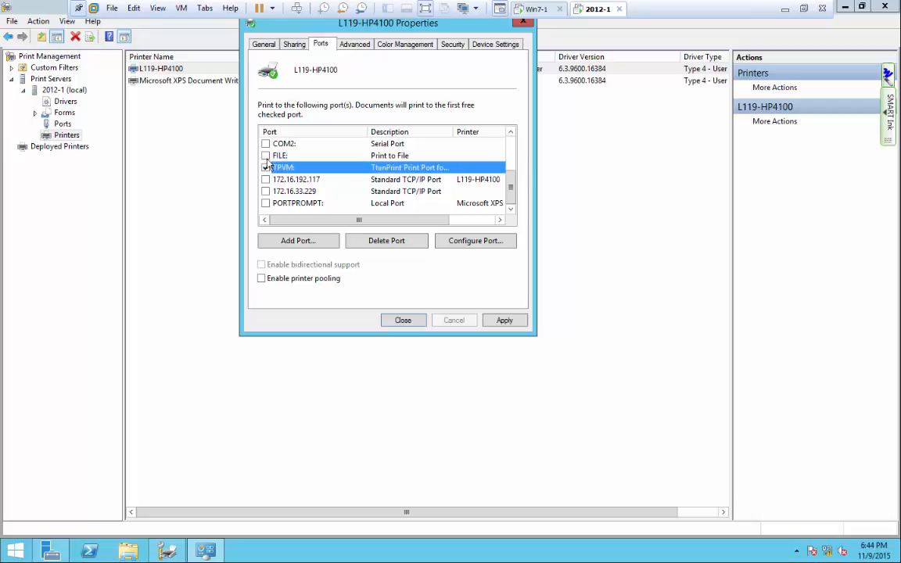
click(265, 155)
click(265, 144)
click(265, 155)
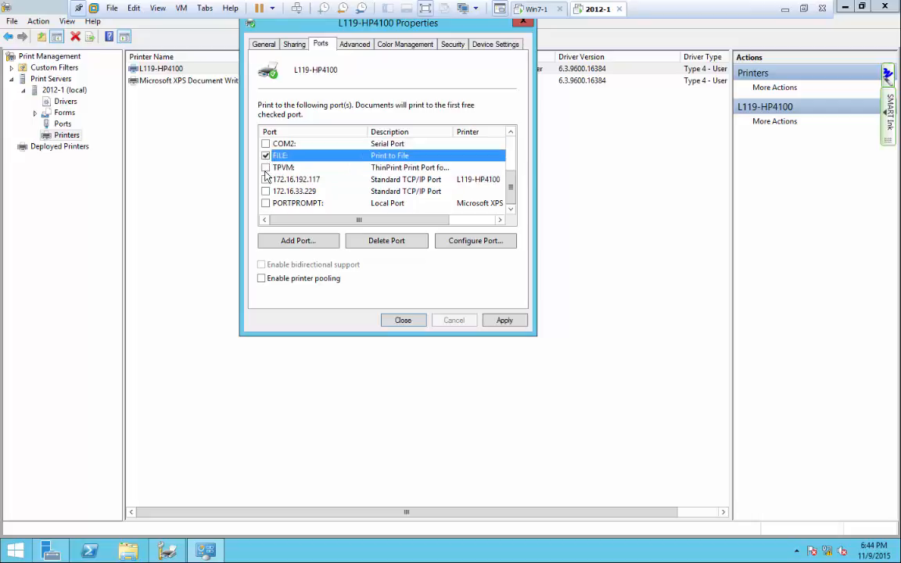
click(265, 180)
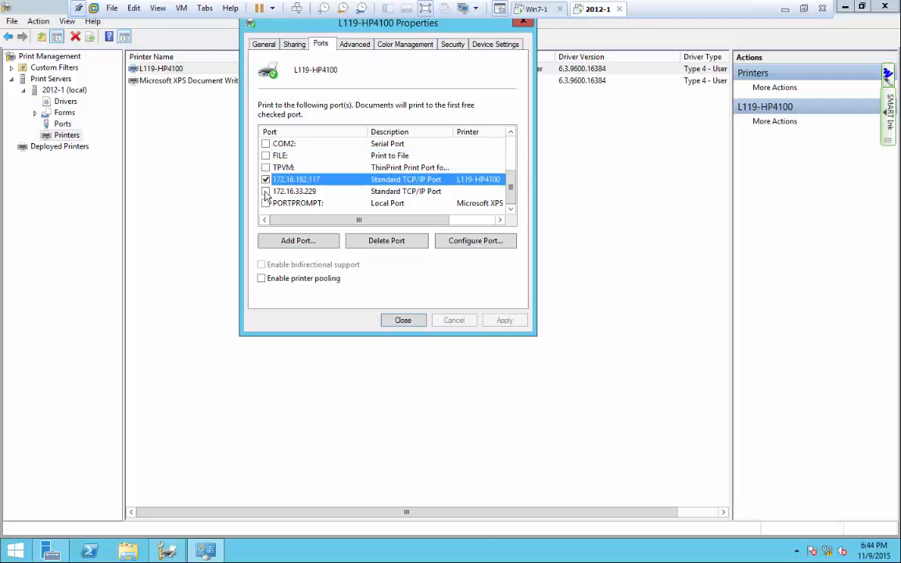
click(265, 192)
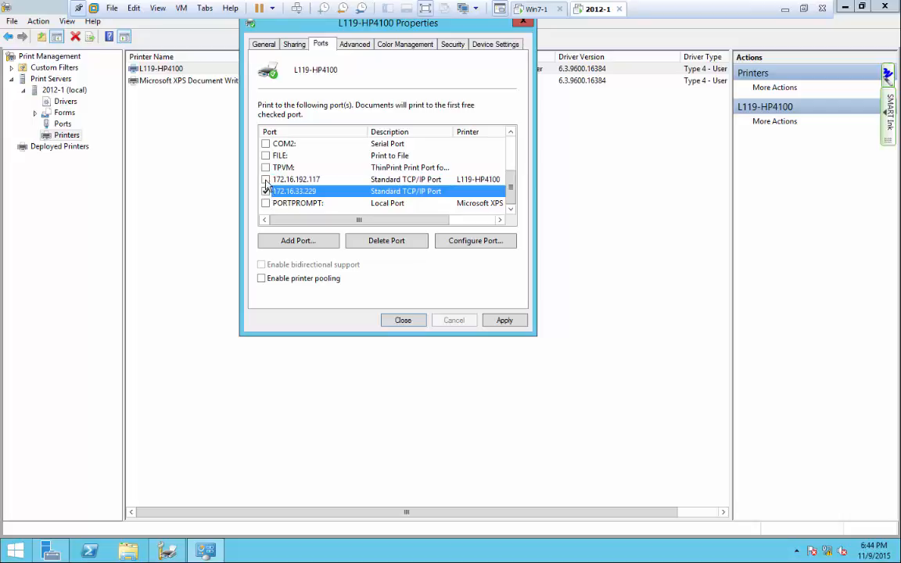
click(265, 180)
click(265, 192)
click(265, 180)
click(265, 191)
Enable printer pooling with both 172.16.192.117 and 172.16.33.229 checked, apply and close.
click(261, 278)
click(265, 180)
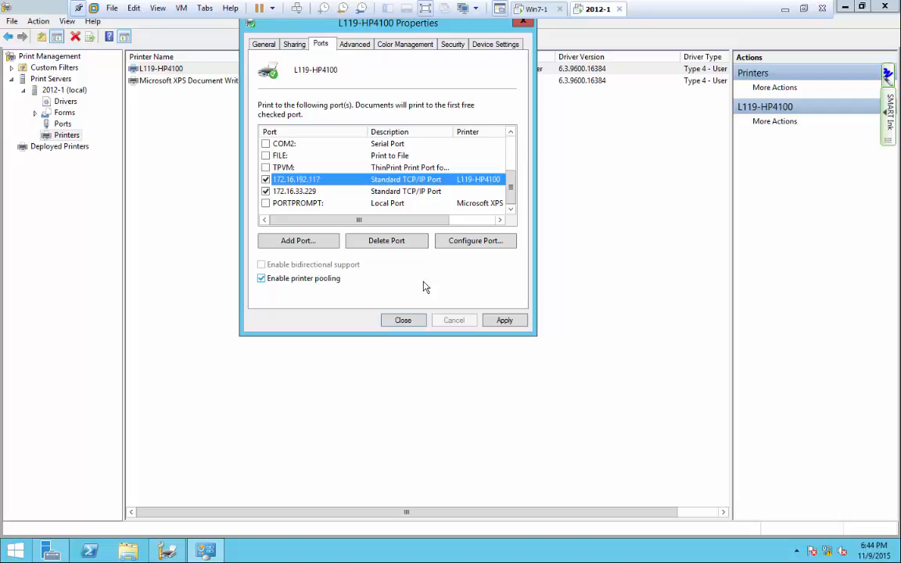
click(507, 322)
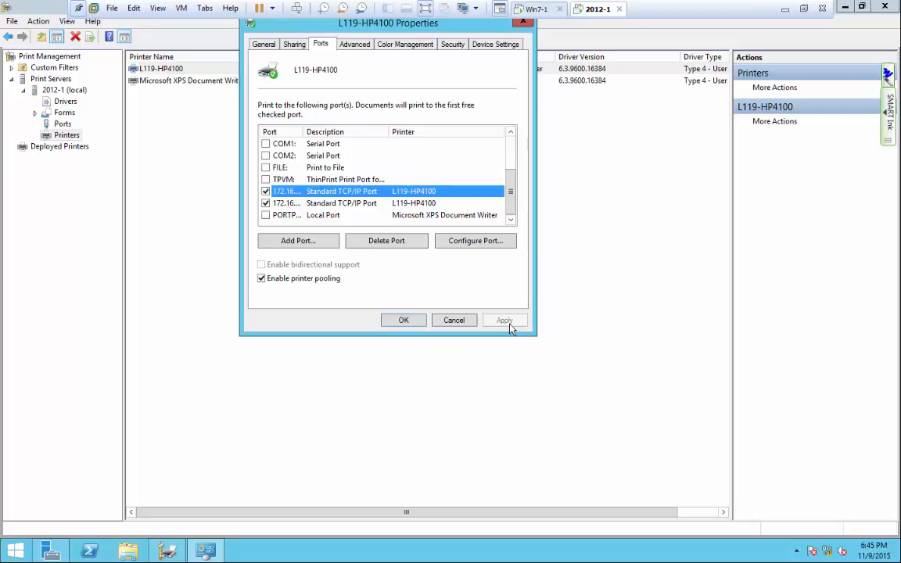
click(404, 319)
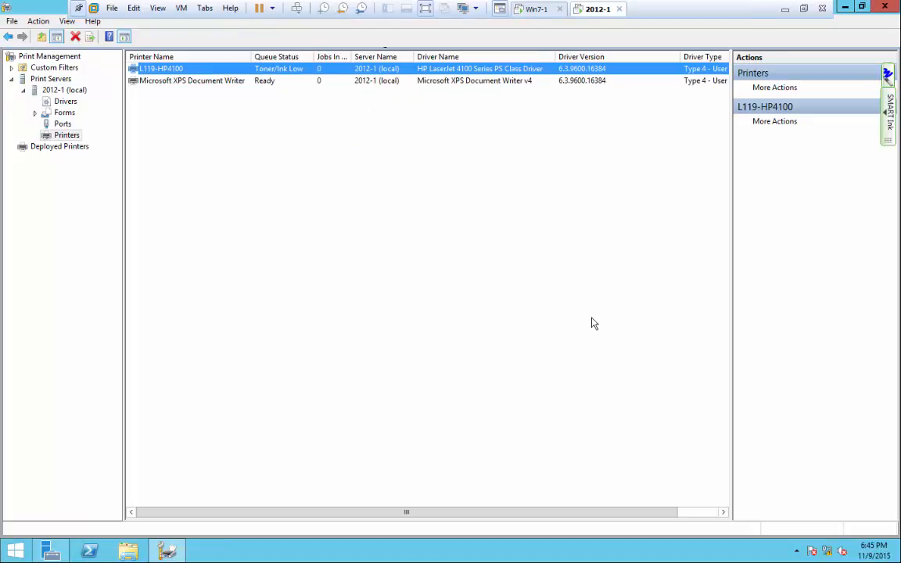
On Windows 7, print the Notepad note to L119-HP4100 on 2012-1, then return to the server.
click(533, 9)
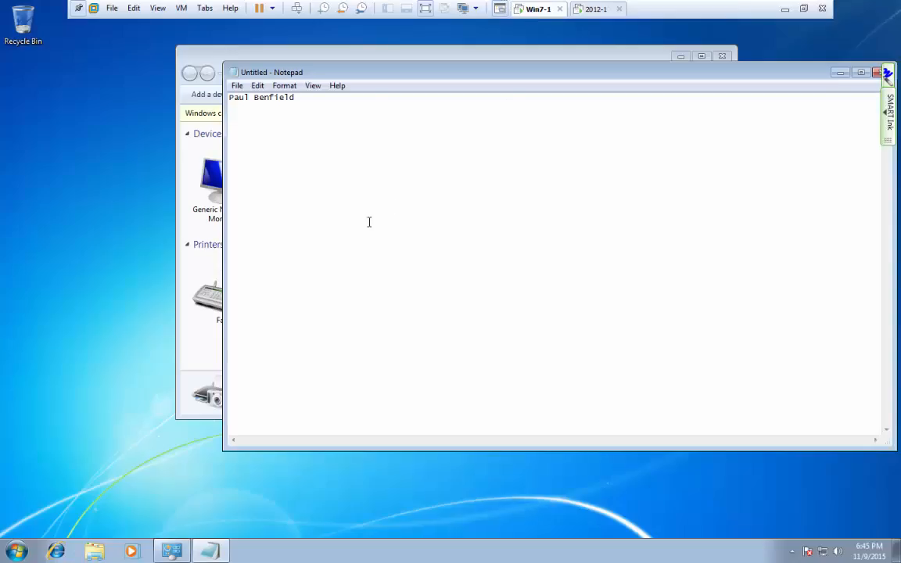
drag(380, 72, 271, 73)
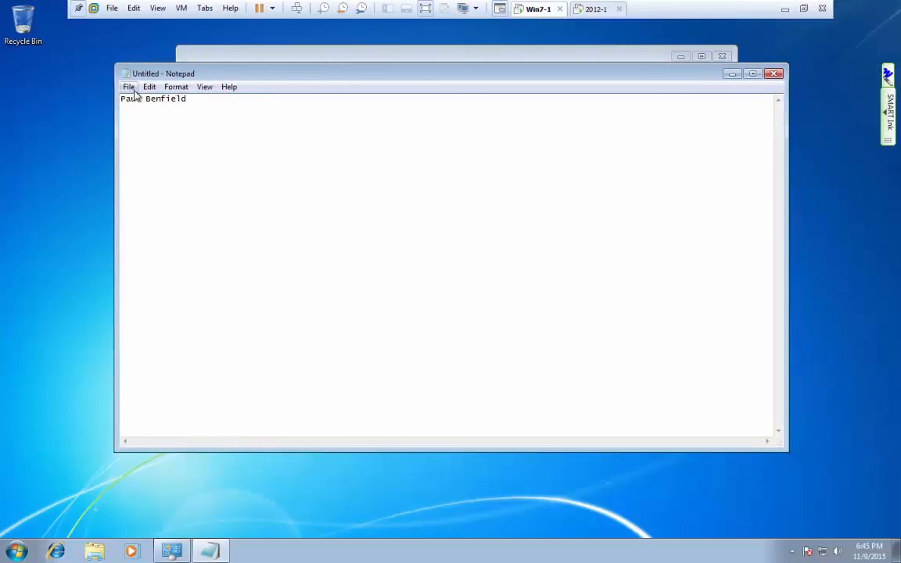
click(133, 90)
click(141, 164)
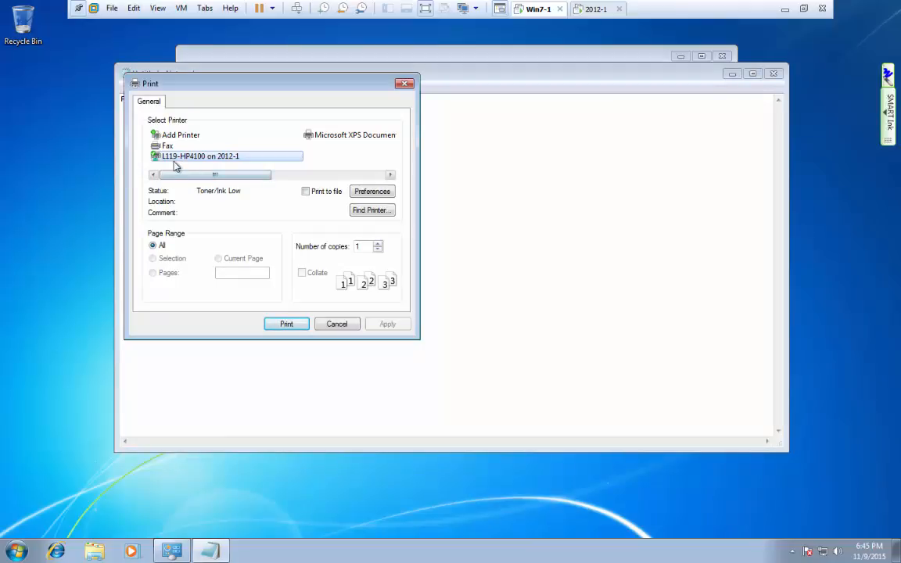
click(288, 324)
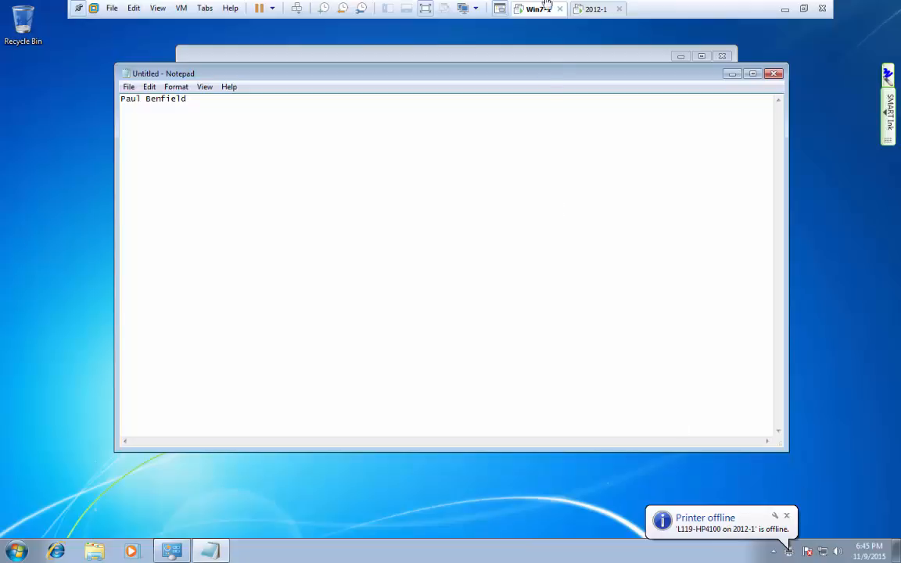
click(596, 10)
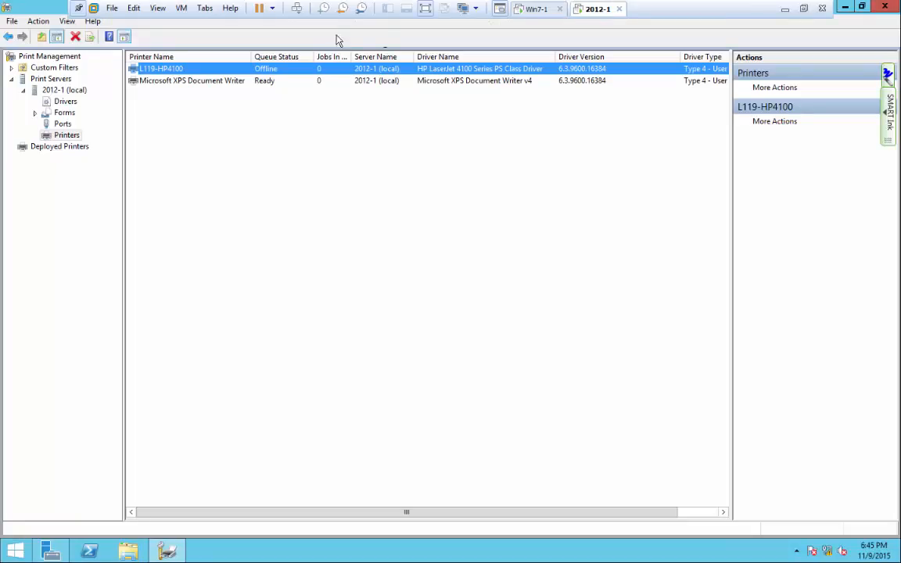
Reopen L119-HP4100's Ports tab to check the pooled ports, then cancel out.
click(161, 69)
right_click(169, 69)
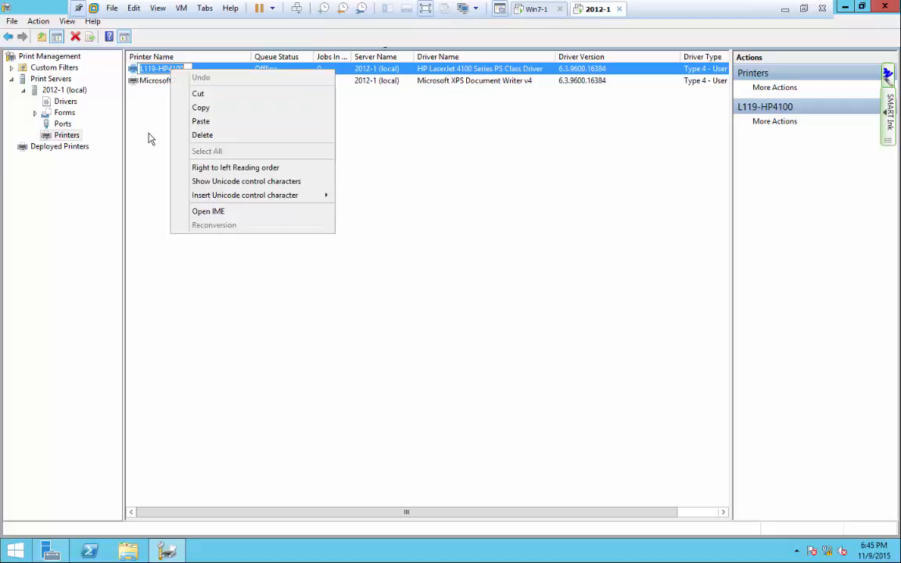
click(145, 149)
right_click(155, 70)
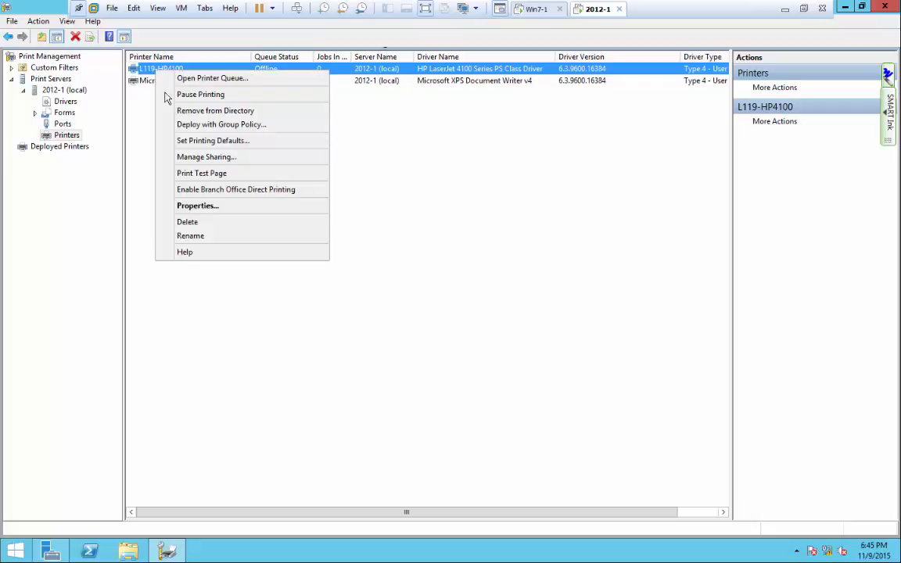
click(187, 205)
drag(263, 207, 270, 104)
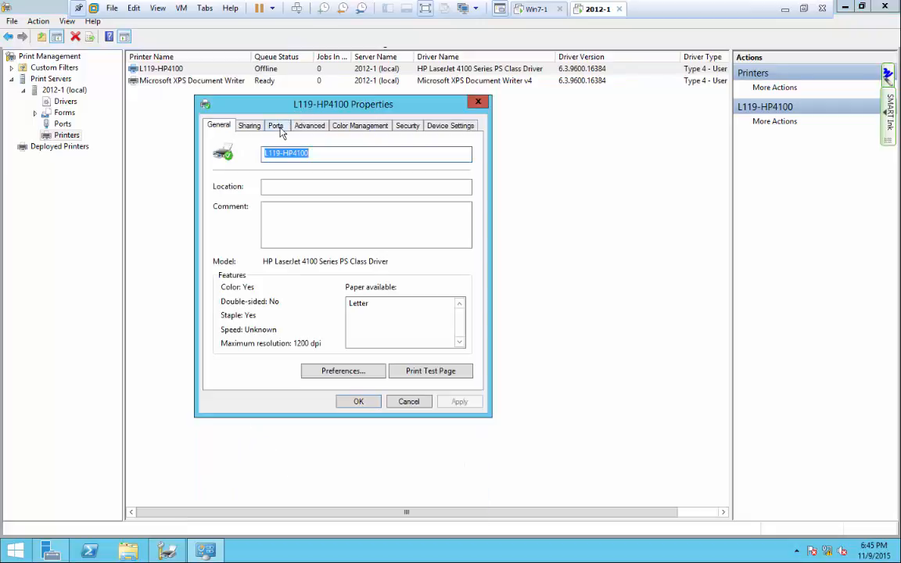
click(278, 128)
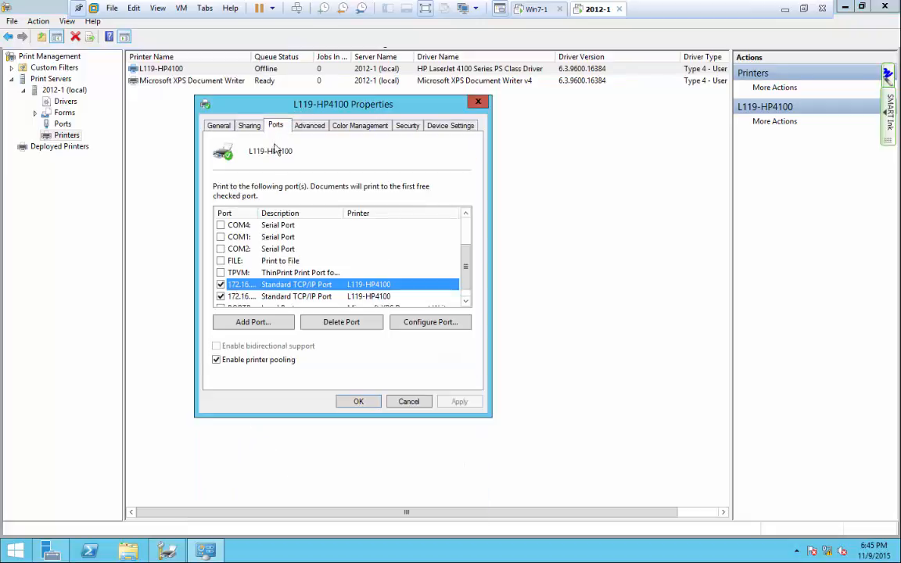
click(408, 401)
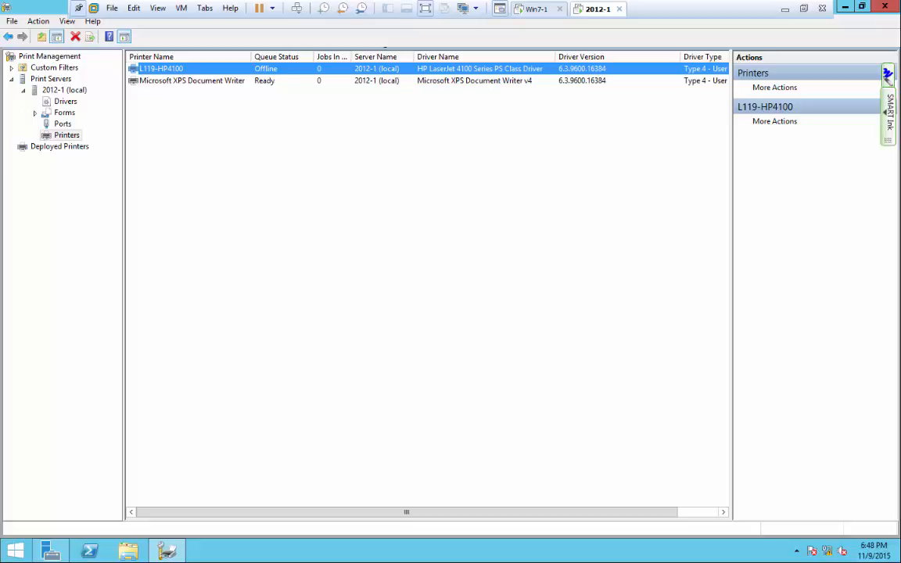
Open L119-HP4100's properties on the Ports tab.
right_click(252, 75)
click(201, 199)
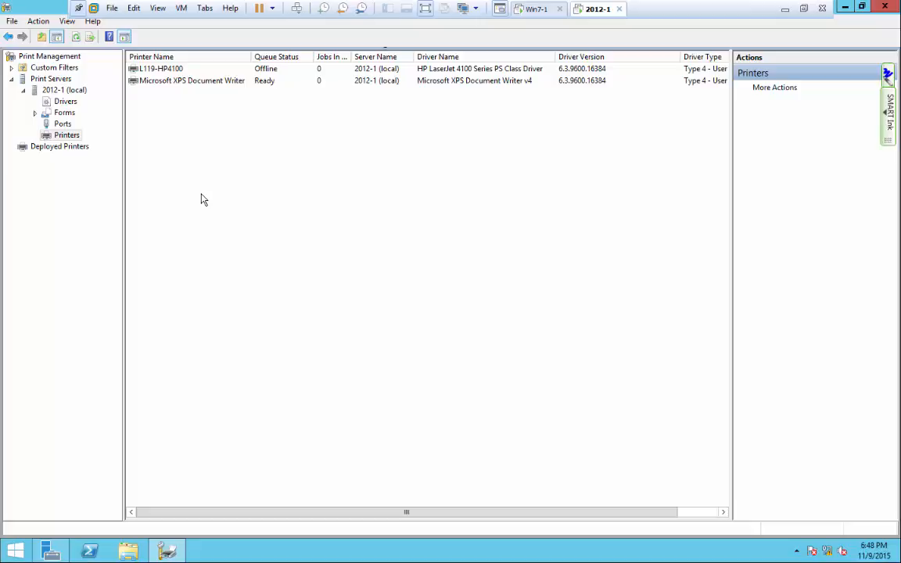
right_click(178, 70)
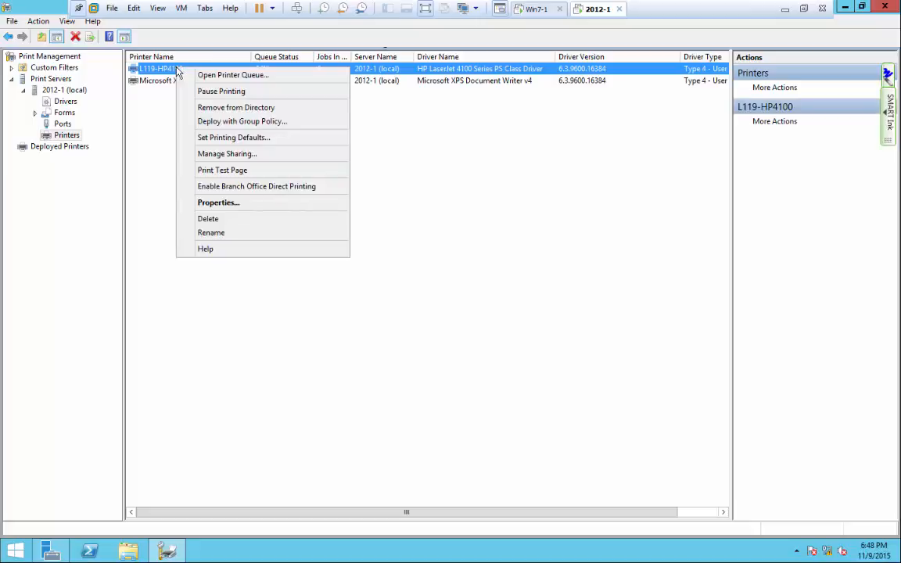
click(229, 205)
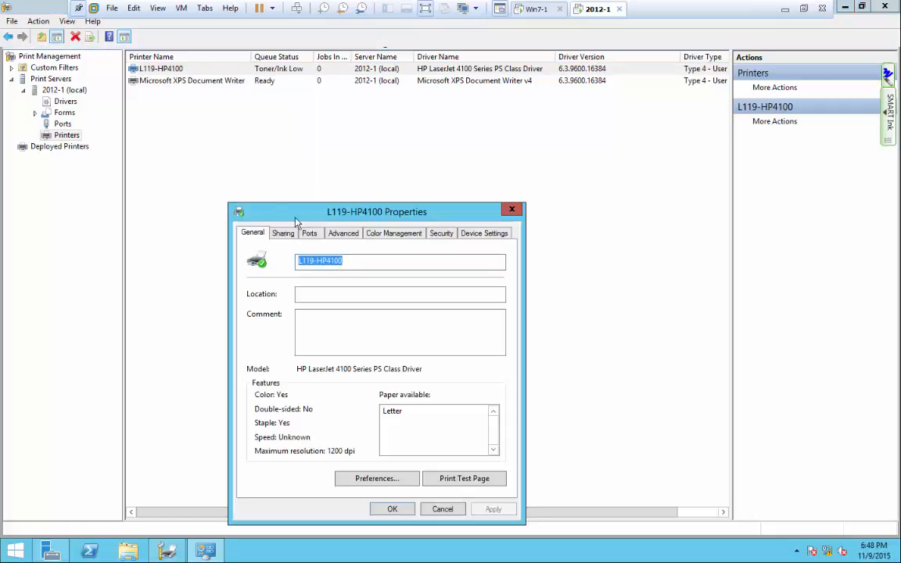
drag(312, 217, 311, 86)
click(309, 101)
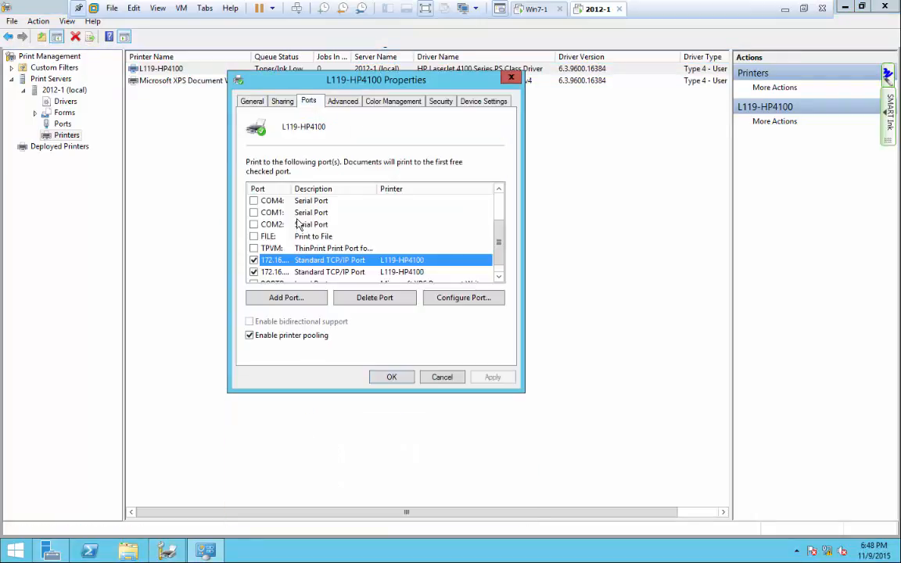
Disable printer pooling, keep only 172.16.192.117 checked, and save with OK.
click(249, 335)
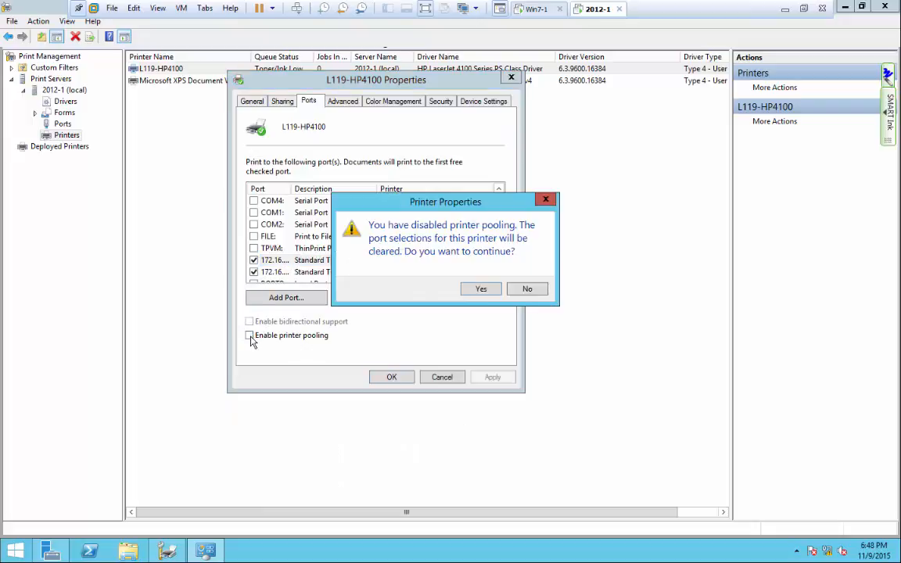
click(478, 289)
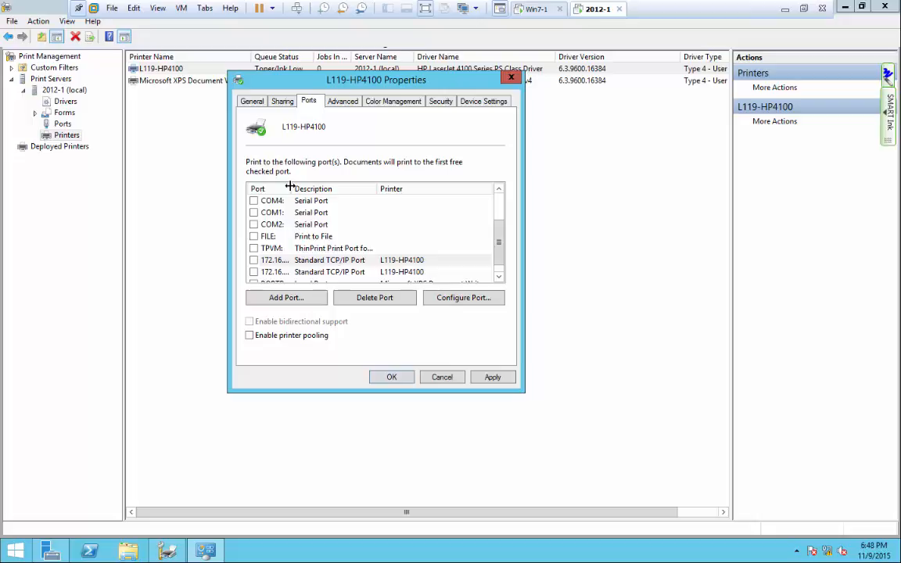
drag(291, 188, 366, 188)
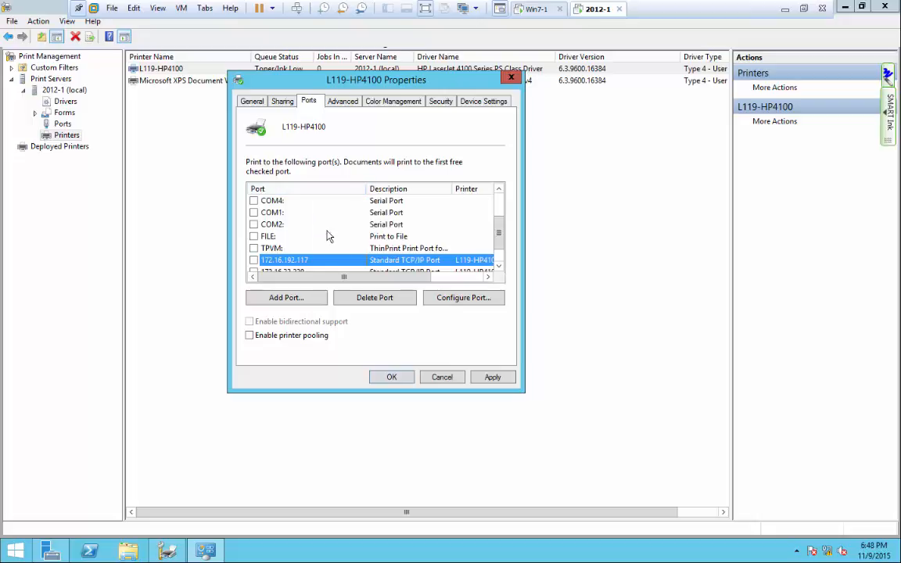
click(254, 260)
scroll(496, 247, down, 1)
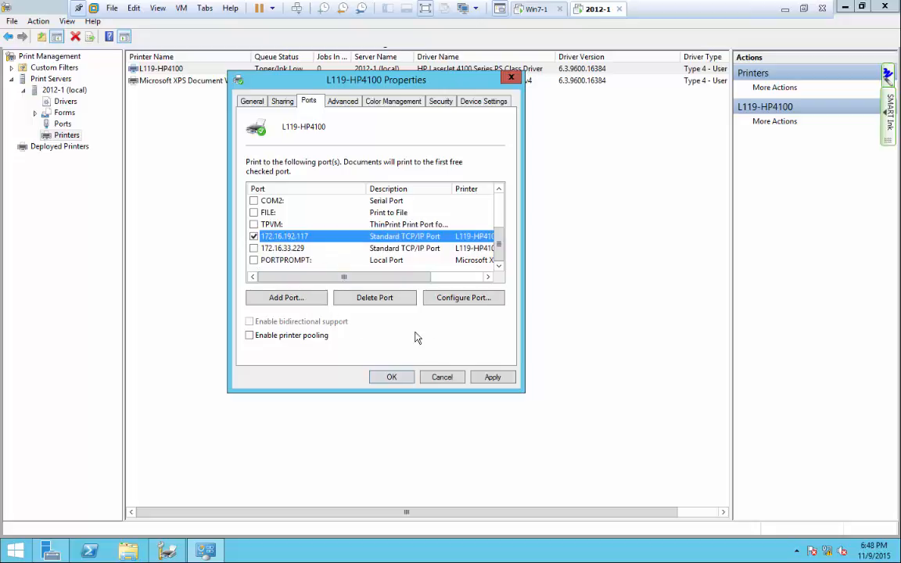
click(391, 376)
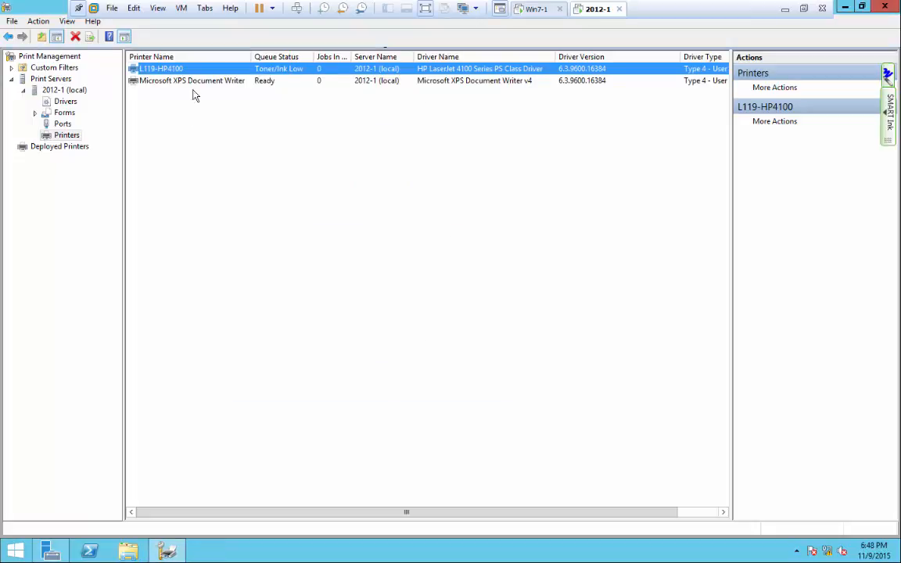
Switch to the Win7-1 machine and close the sent-to-printer notification balloon.
click(522, 9)
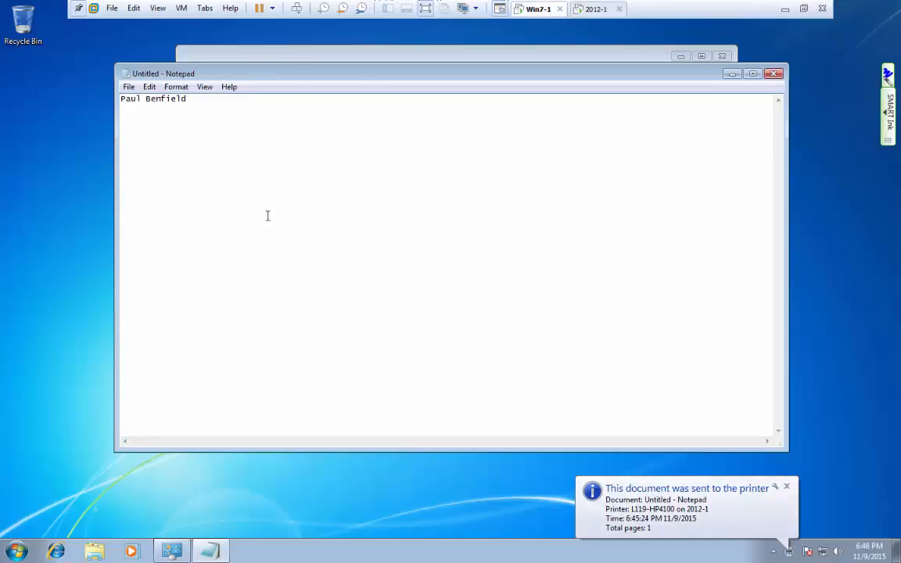
click(786, 486)
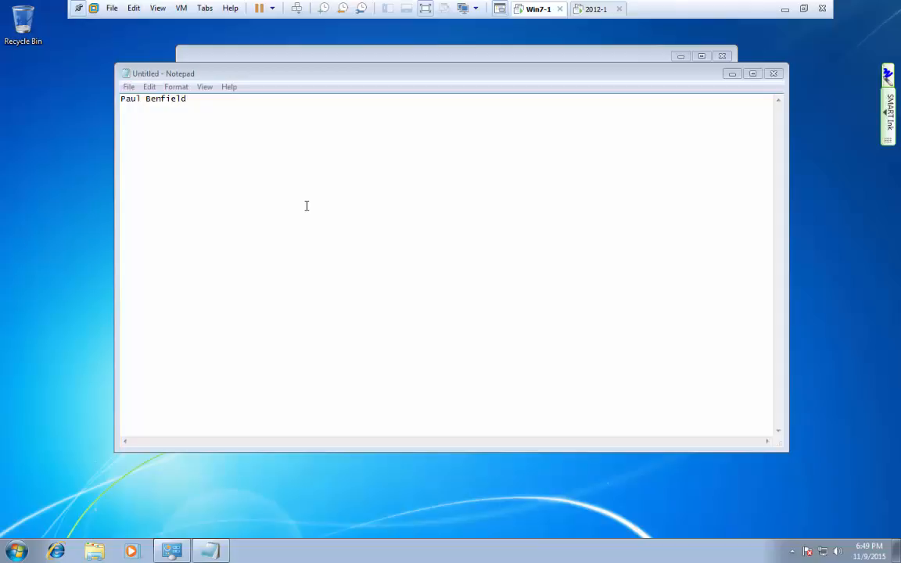
On 2012-1, make L119-HP4100 available only from 12:00 AM to 12:00 PM in its Advanced properties.
click(594, 13)
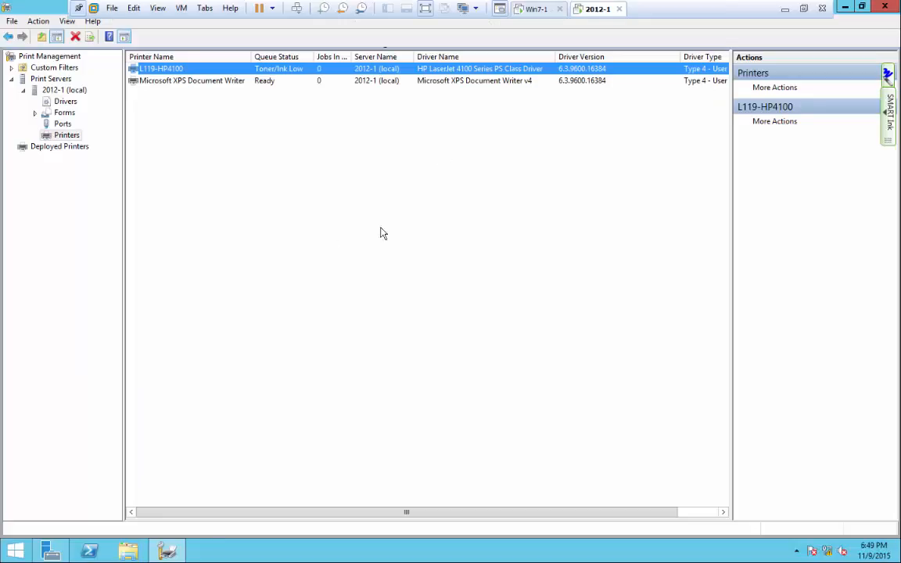
right_click(164, 72)
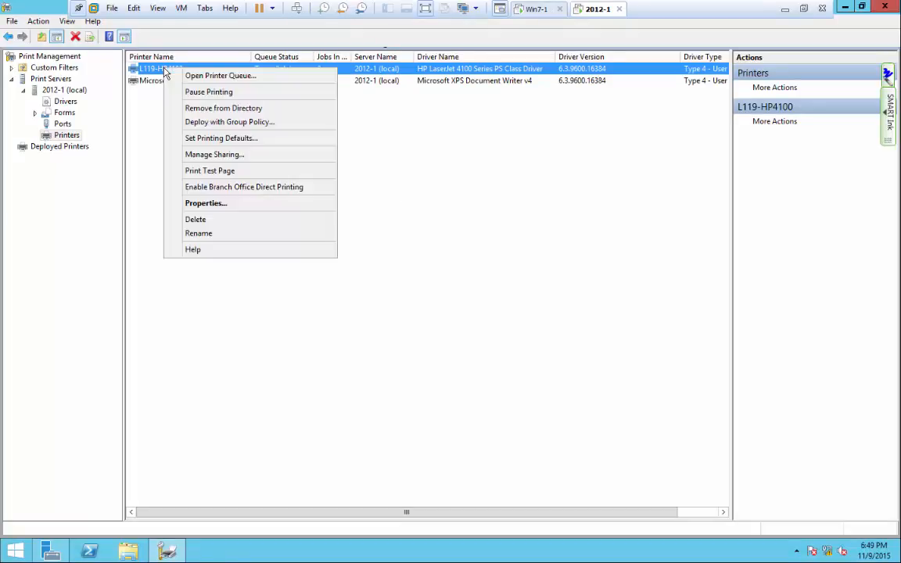
click(181, 203)
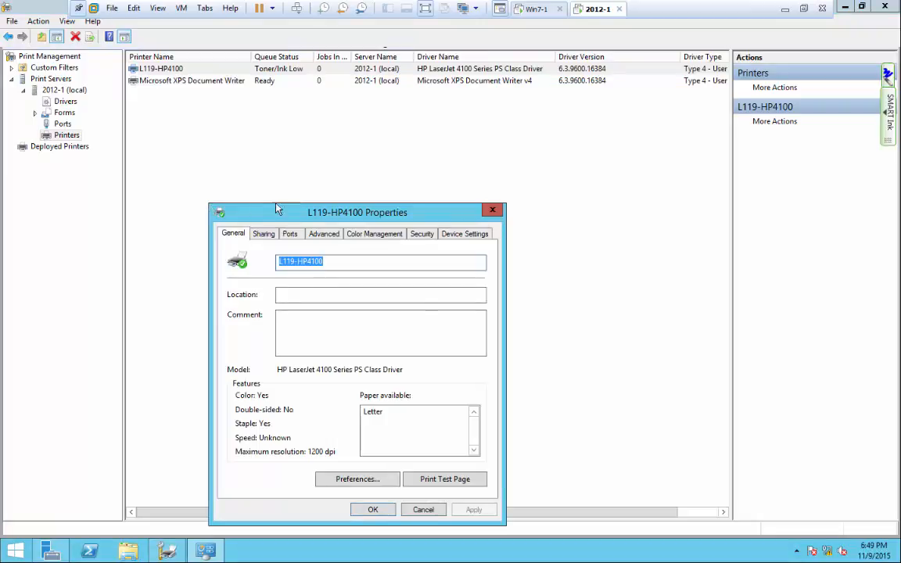
drag(278, 208, 261, 62)
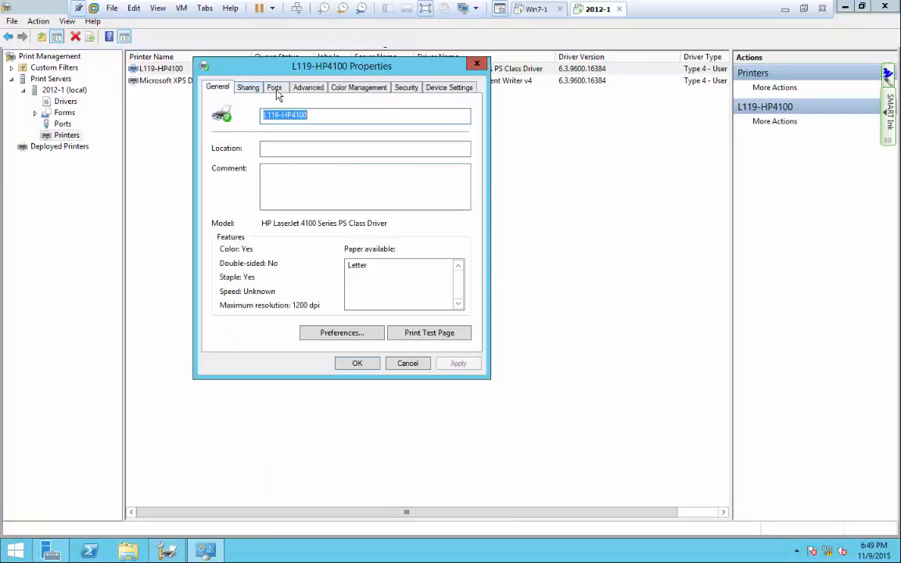
click(307, 89)
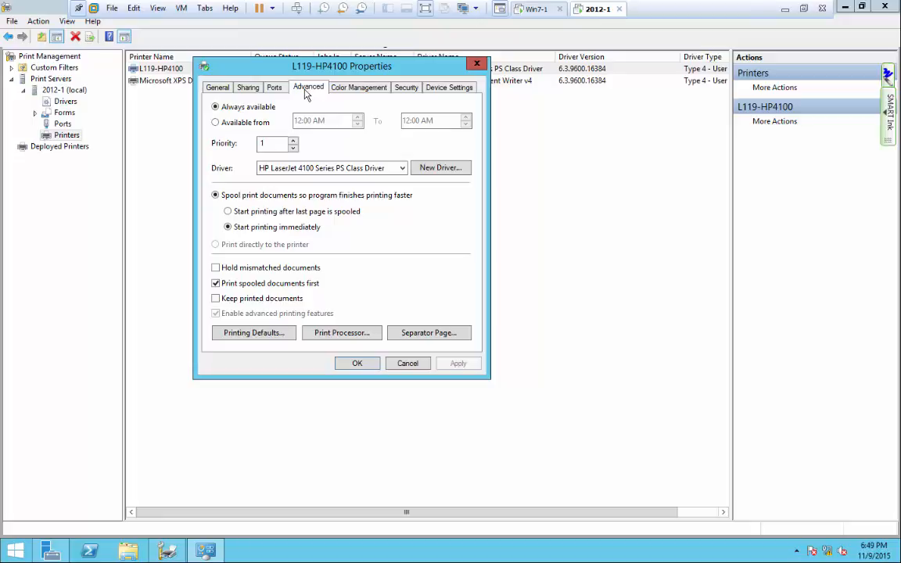
click(216, 122)
click(426, 121)
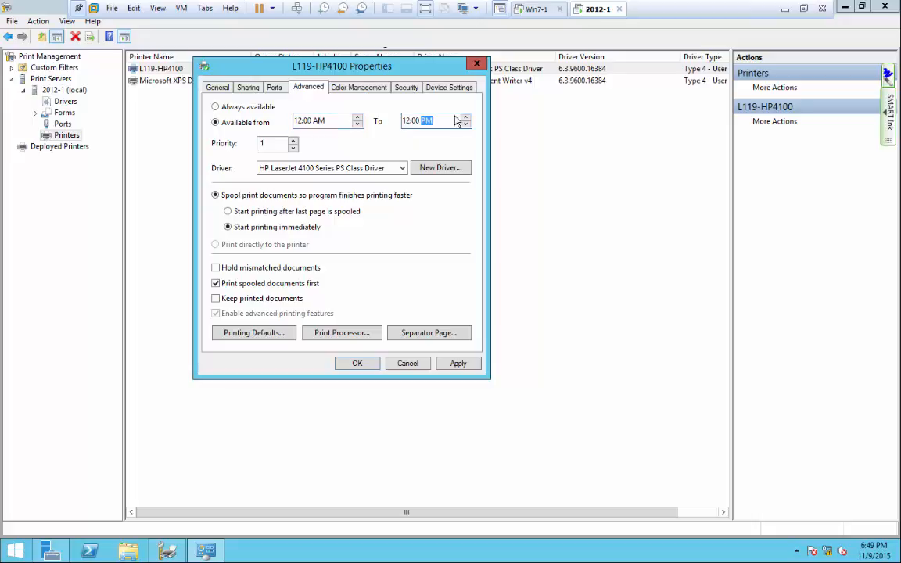
click(466, 124)
click(357, 364)
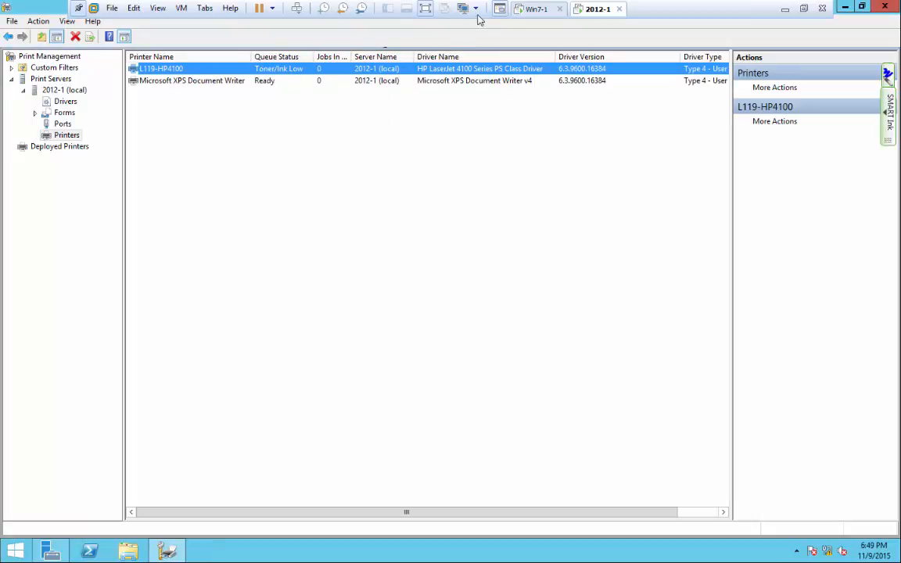
Print the Windows 7 Notepad note to L119-HP4100 on 2012-1, then return to the server.
click(538, 9)
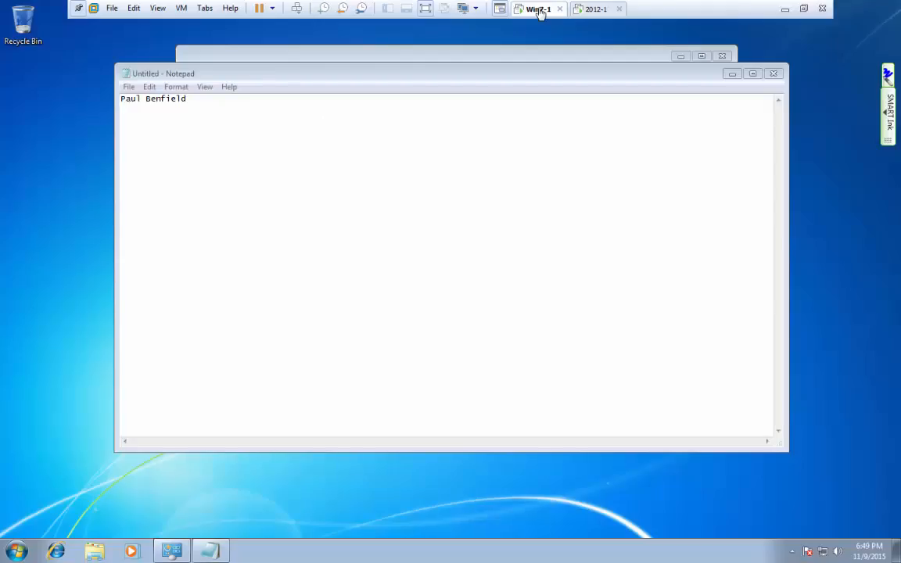
click(257, 138)
click(128, 87)
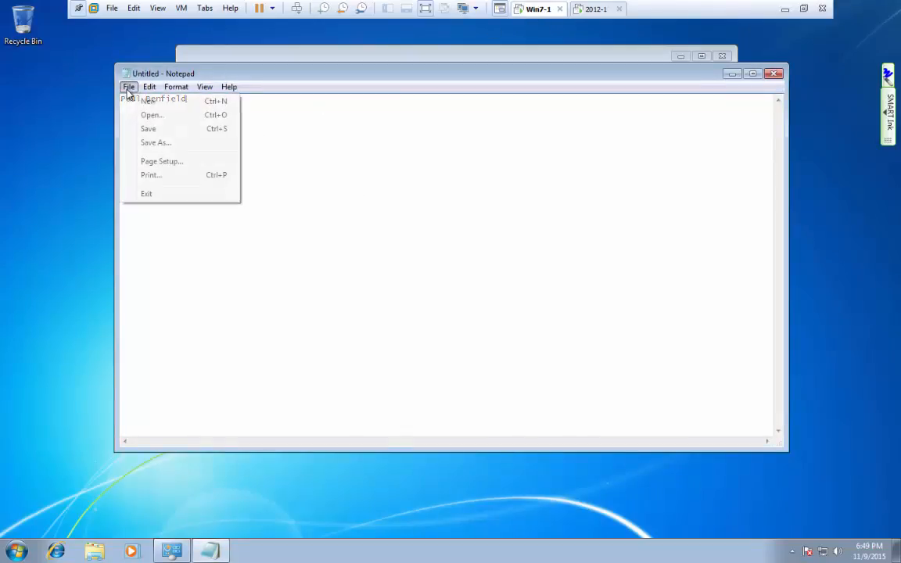
click(158, 177)
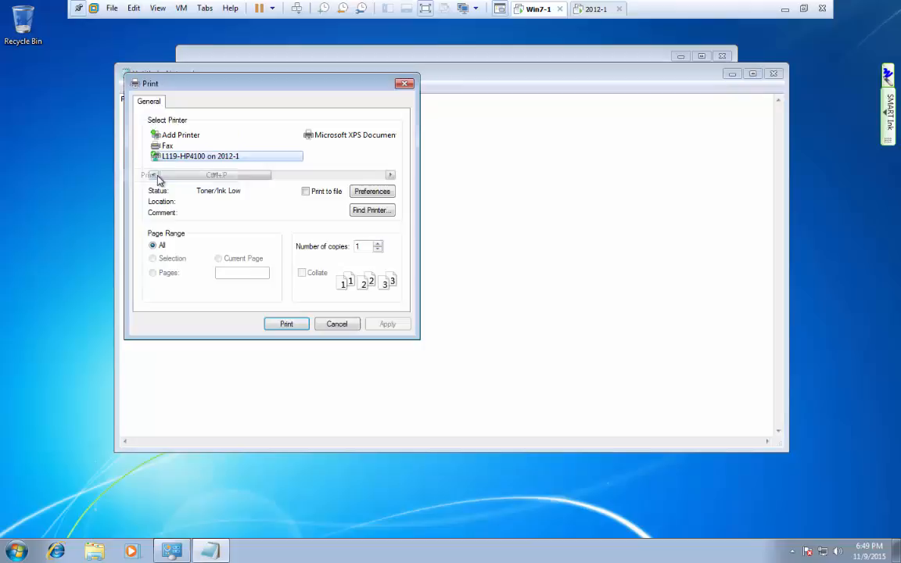
click(292, 323)
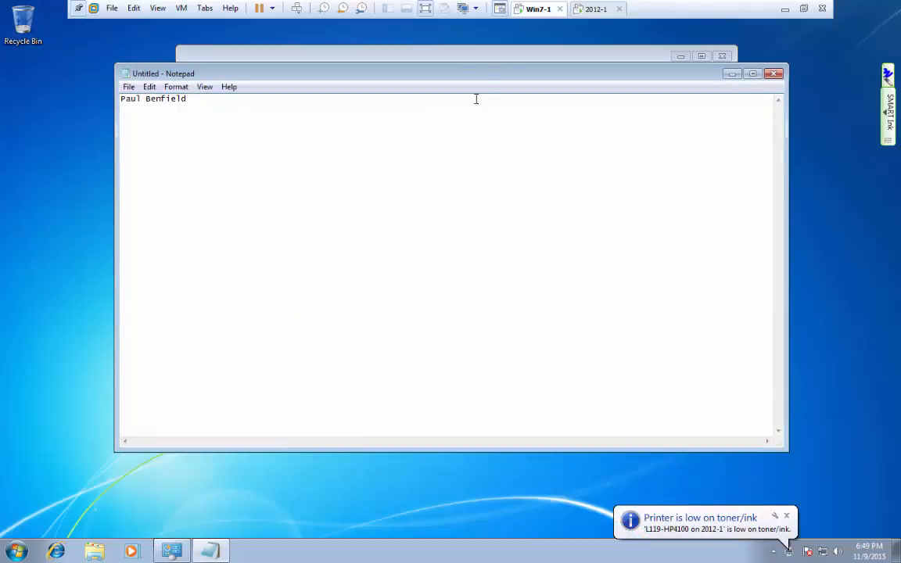
click(597, 12)
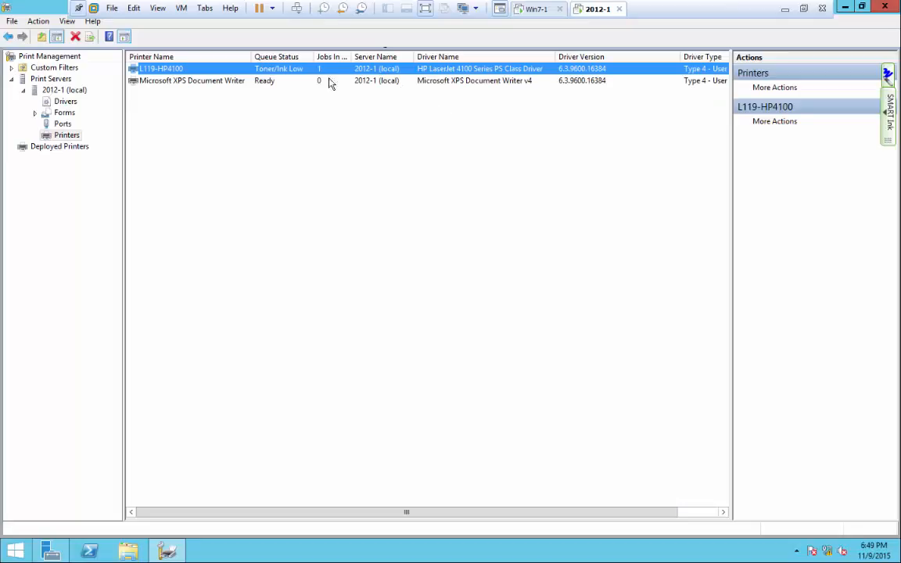
Check that L119-HP4100 shows 1 job in queue with low toner, viewing its properties without changes.
double_click(351, 59)
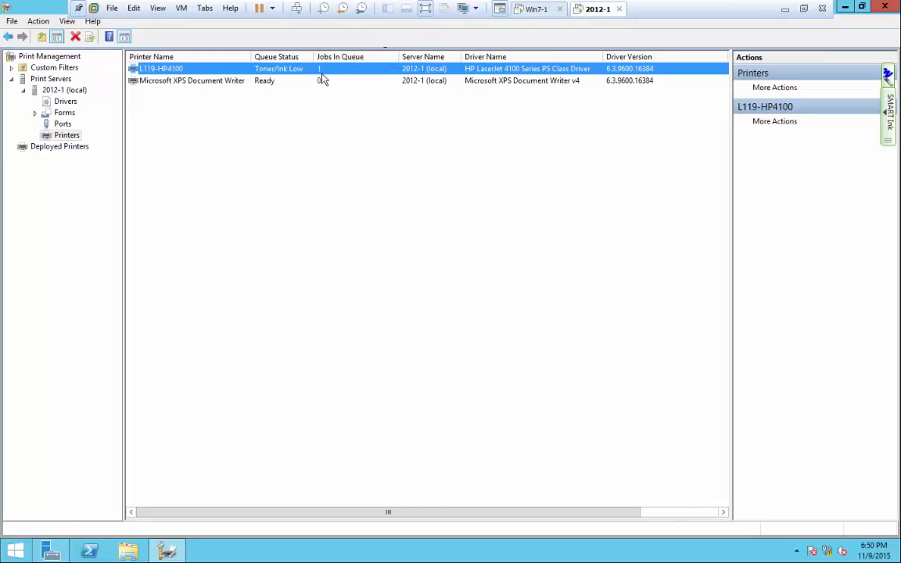
key(F2)
double_click(327, 70)
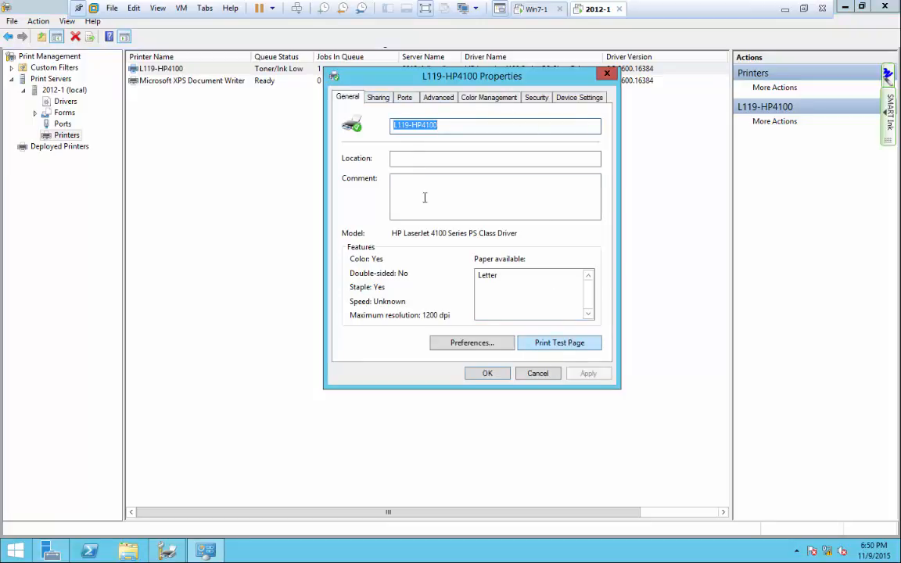
click(541, 373)
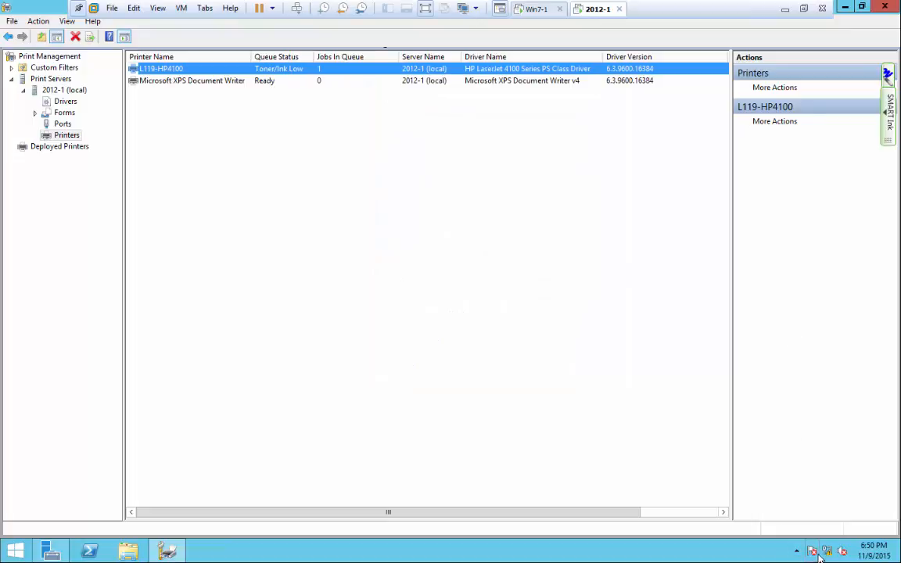
Glance at the Windows 7 client, then open the server's Start screen.
click(530, 11)
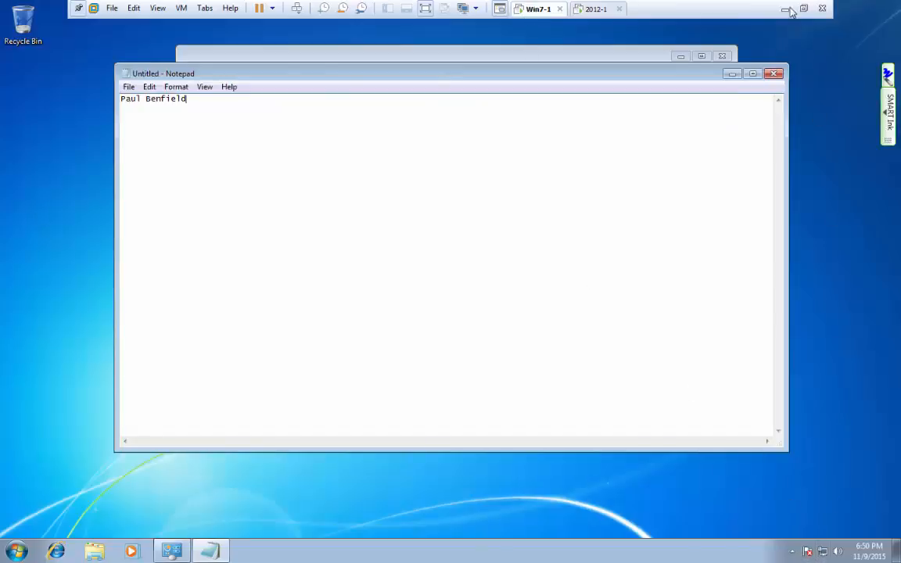
click(596, 10)
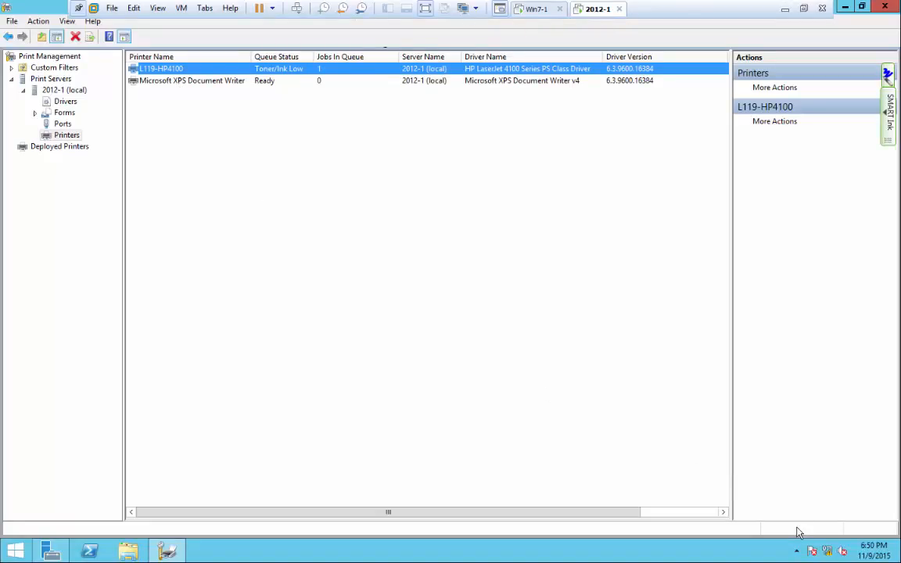
click(16, 552)
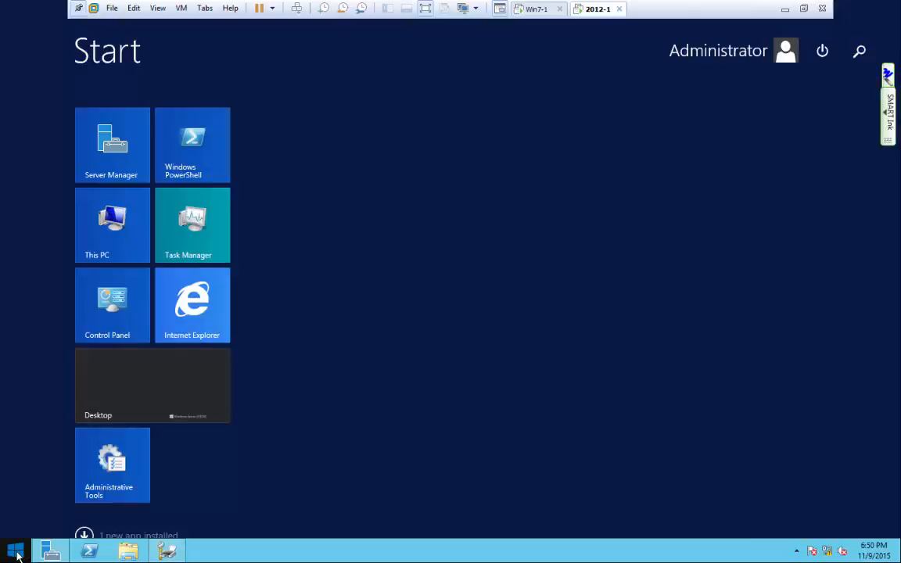
Open Control Panel in Small icons view and go to Devices and Printers.
click(100, 328)
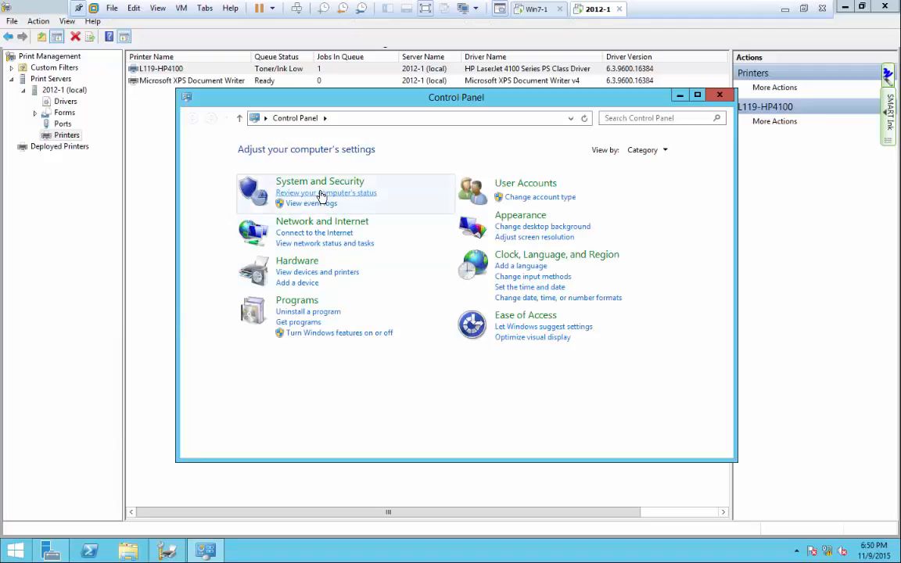
click(643, 149)
click(657, 197)
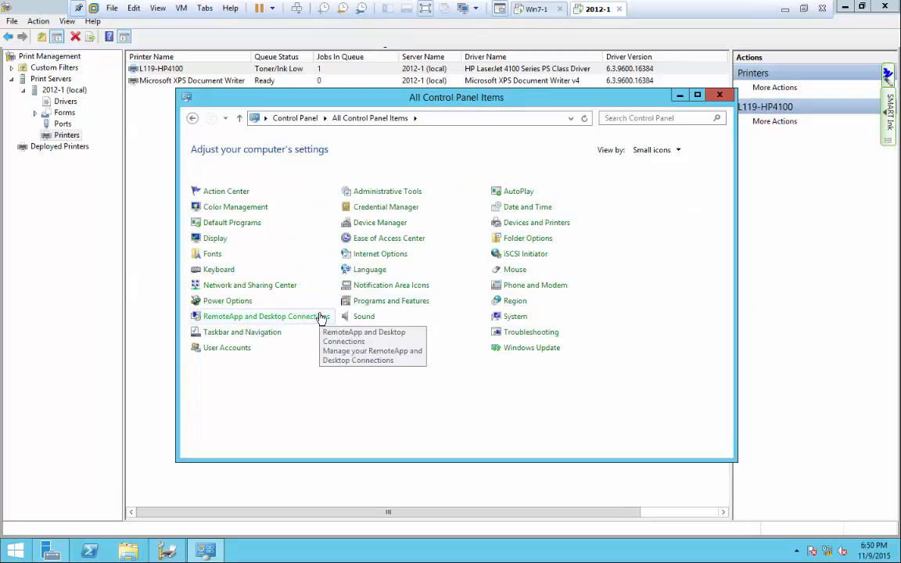
click(517, 226)
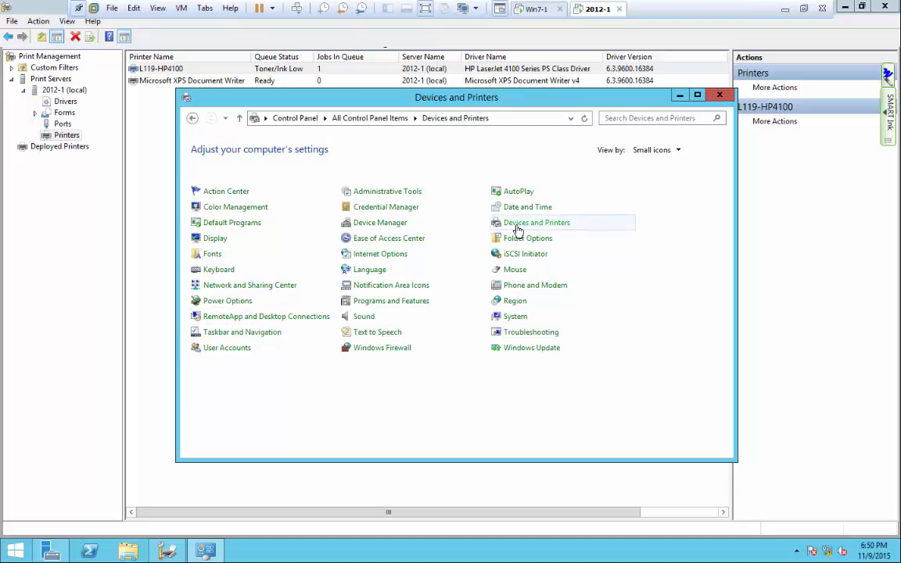
Open L119-HP4100's print queue via See what's printing, showing the Untitled - Notepad job.
click(222, 328)
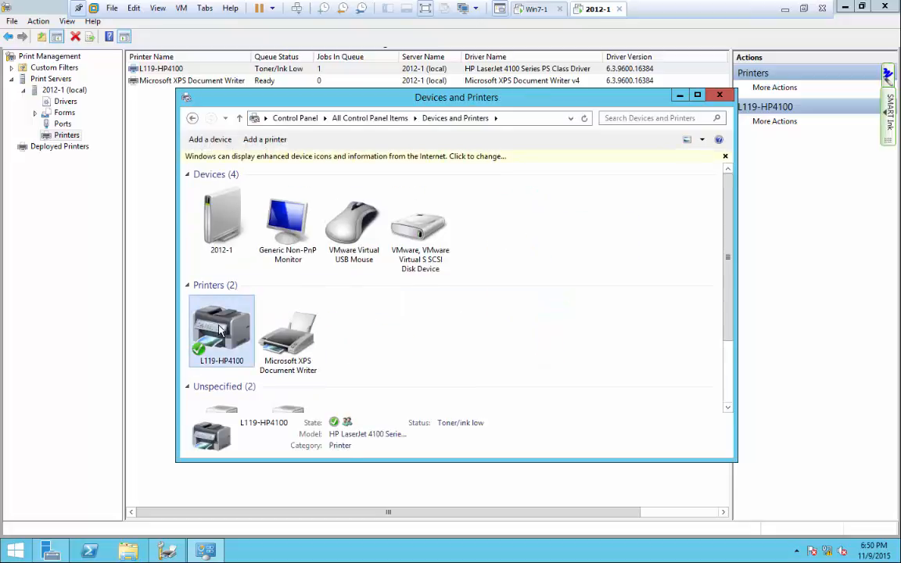
right_click(219, 325)
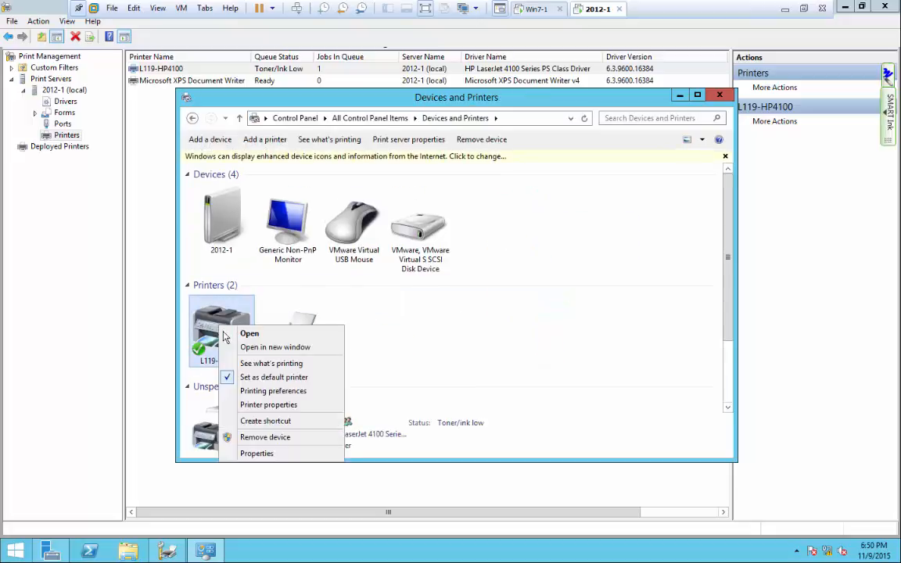
click(257, 454)
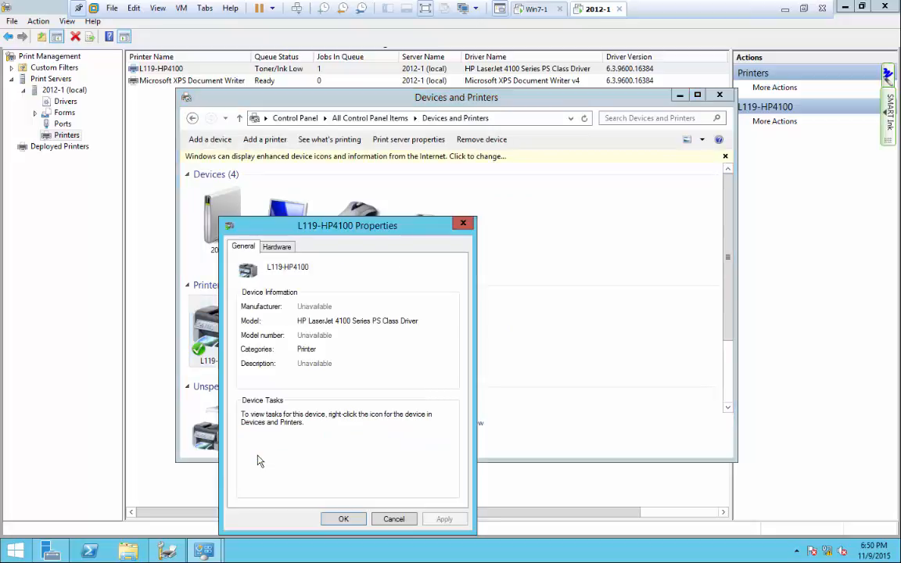
click(394, 522)
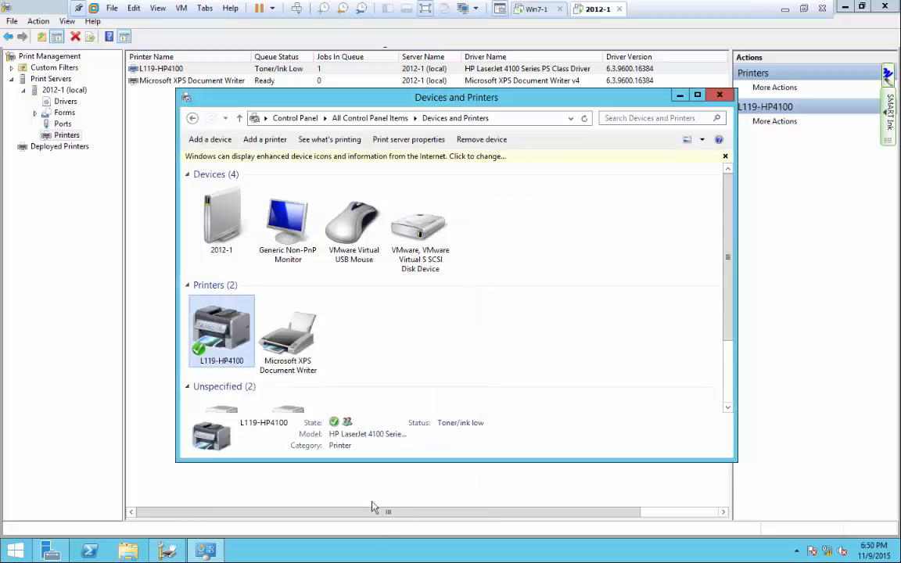
right_click(234, 346)
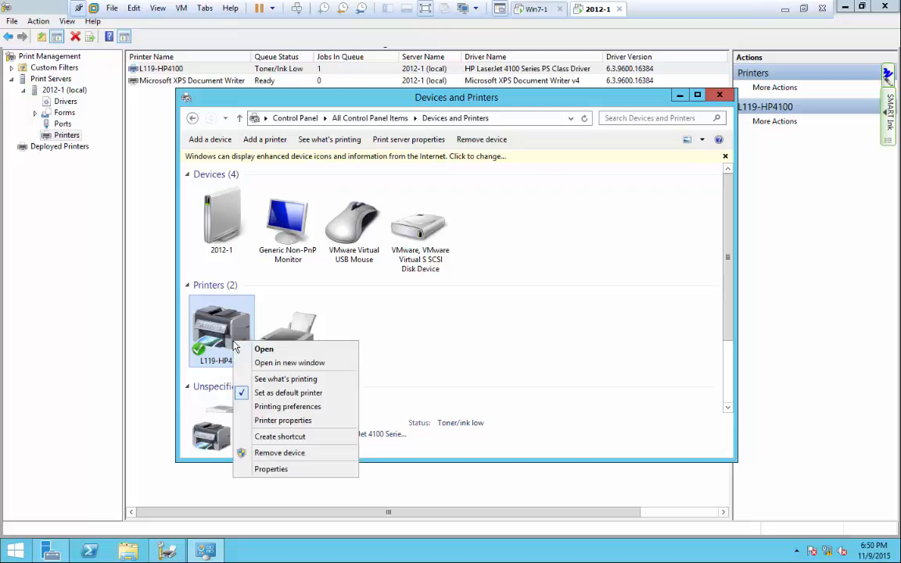
click(262, 378)
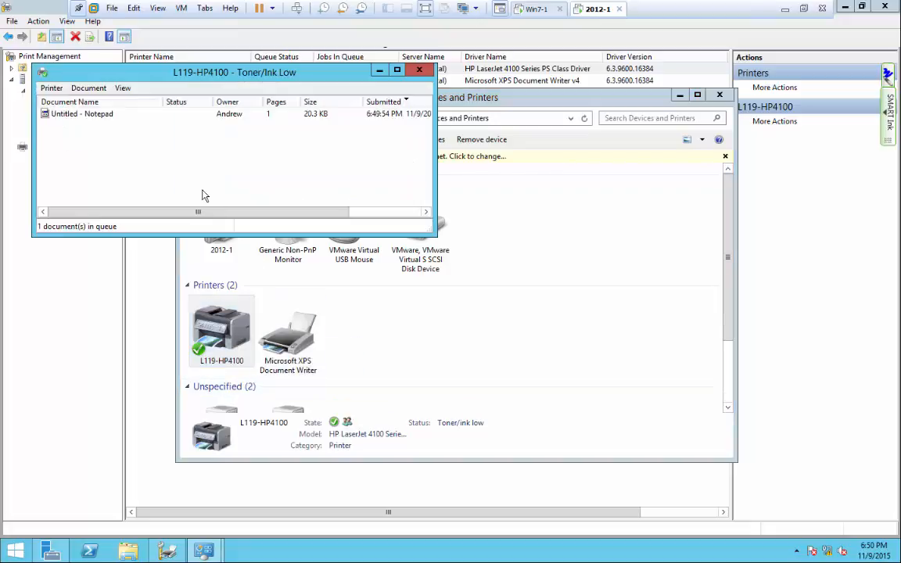
Cancel the Untitled - Notepad job in L119-HP4100's queue, confirming with Yes.
drag(435, 160, 664, 165)
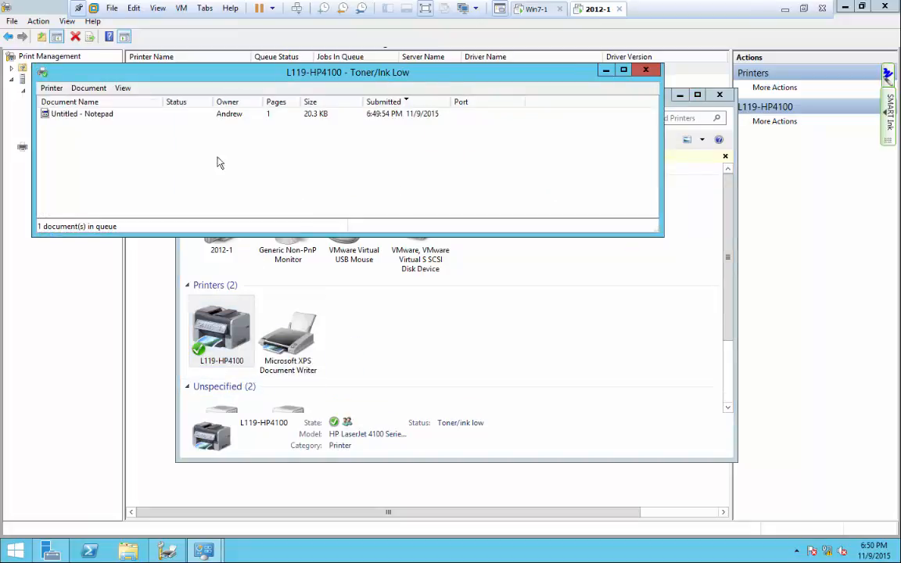
right_click(99, 118)
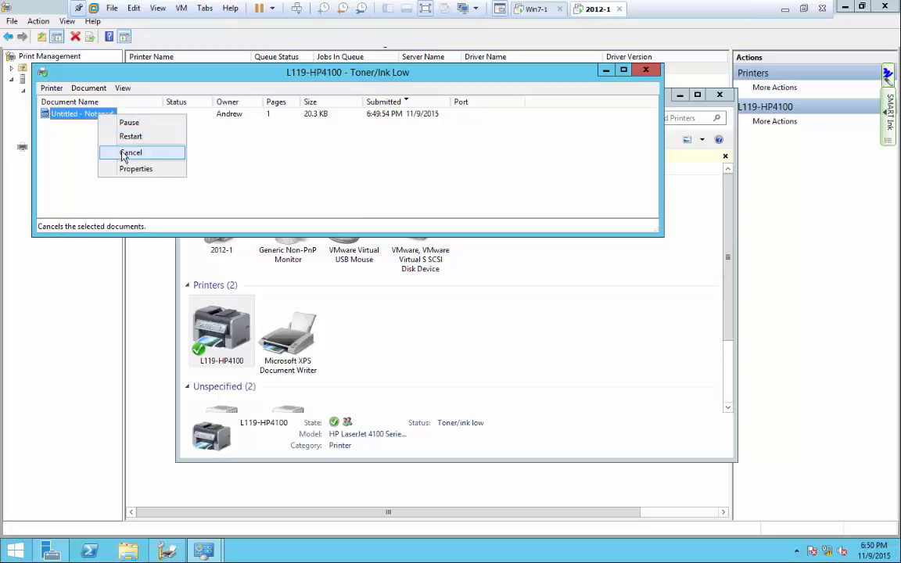
click(273, 181)
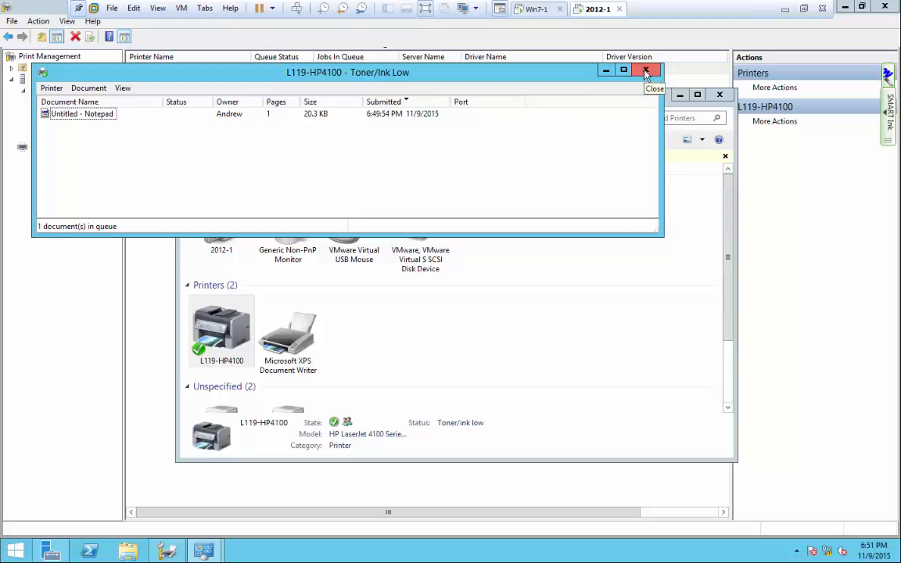
right_click(94, 117)
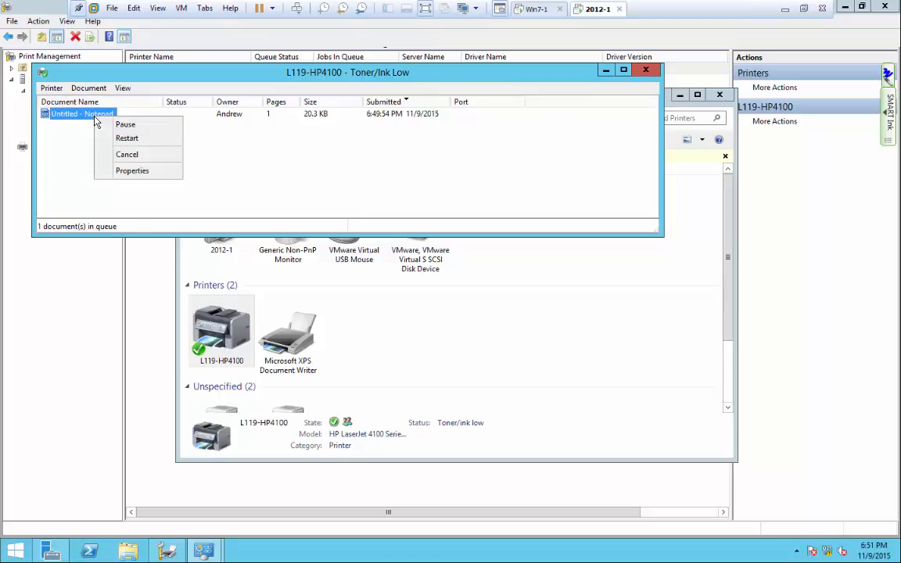
click(127, 155)
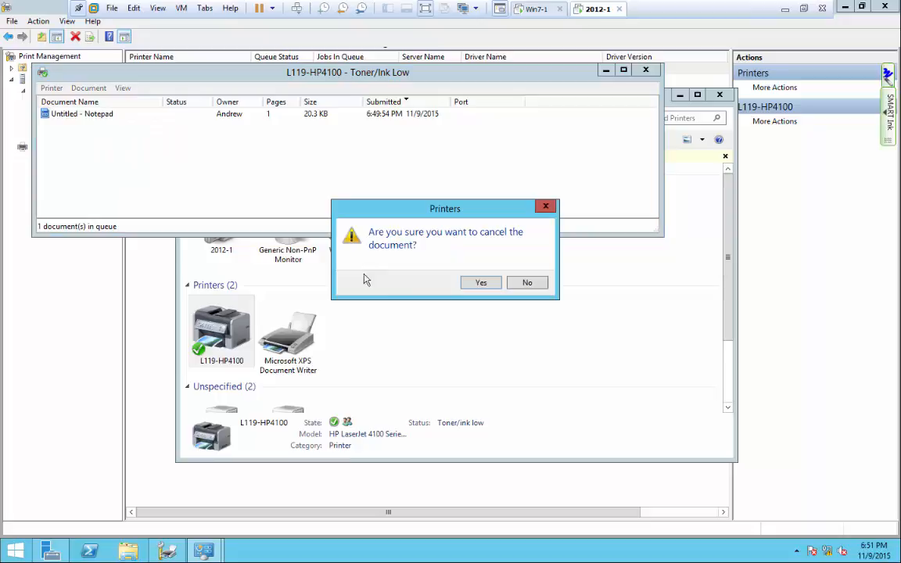
click(473, 283)
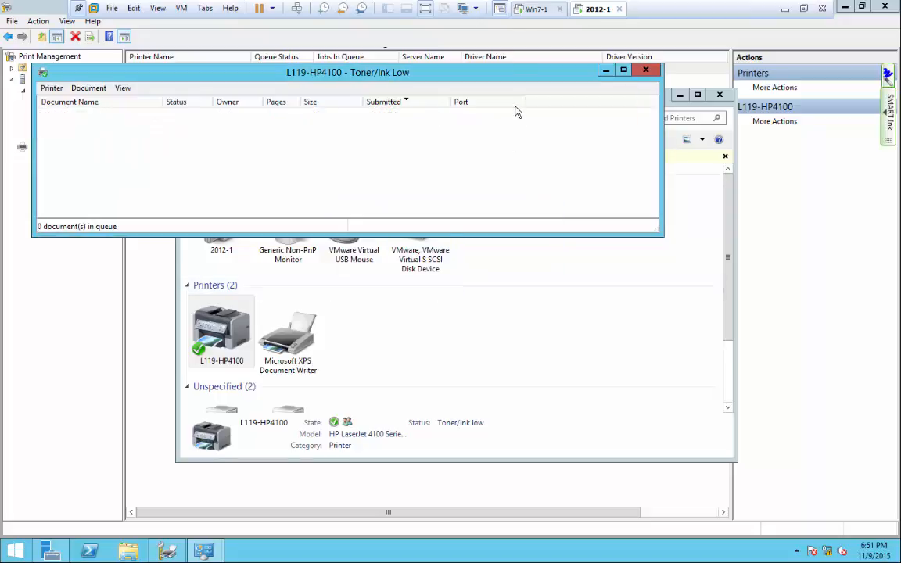
Check the Windows 7 client, then minimize the print queue window on 2012-1.
click(535, 9)
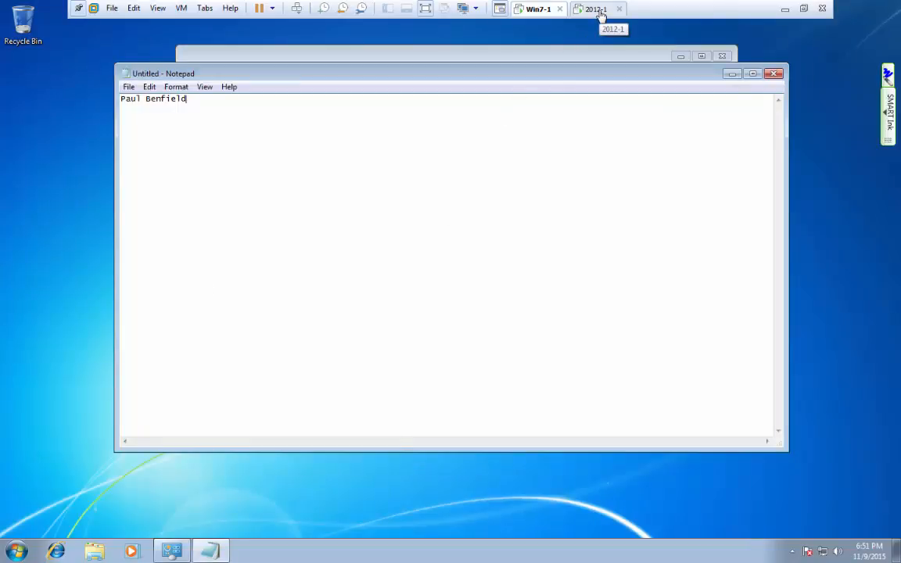
click(598, 9)
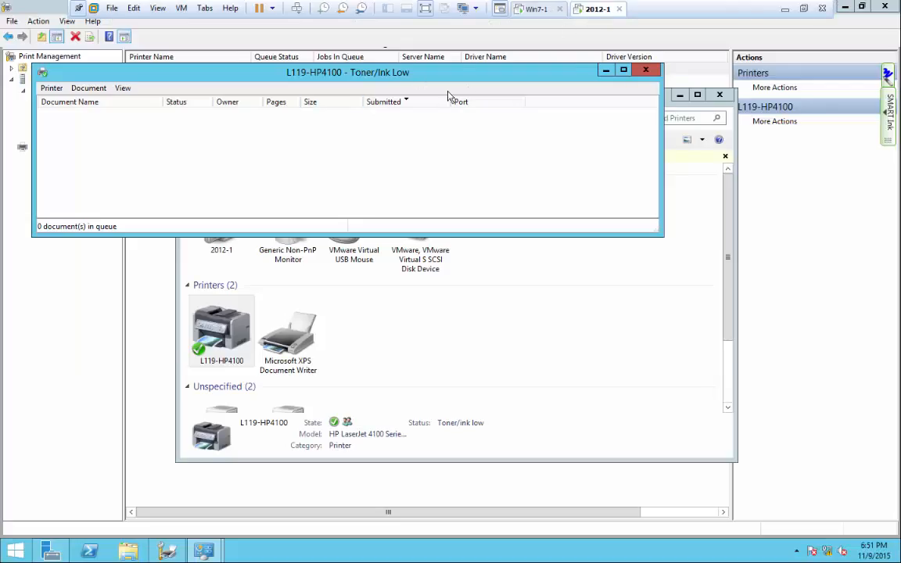
click(606, 72)
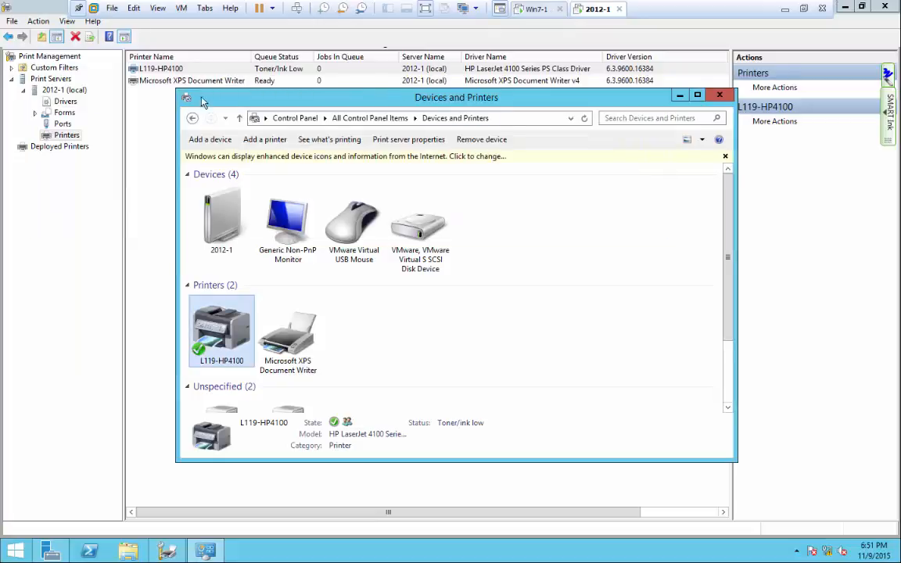
Remove Everyone from L119-HP4100's Security permissions.
click(157, 104)
right_click(163, 69)
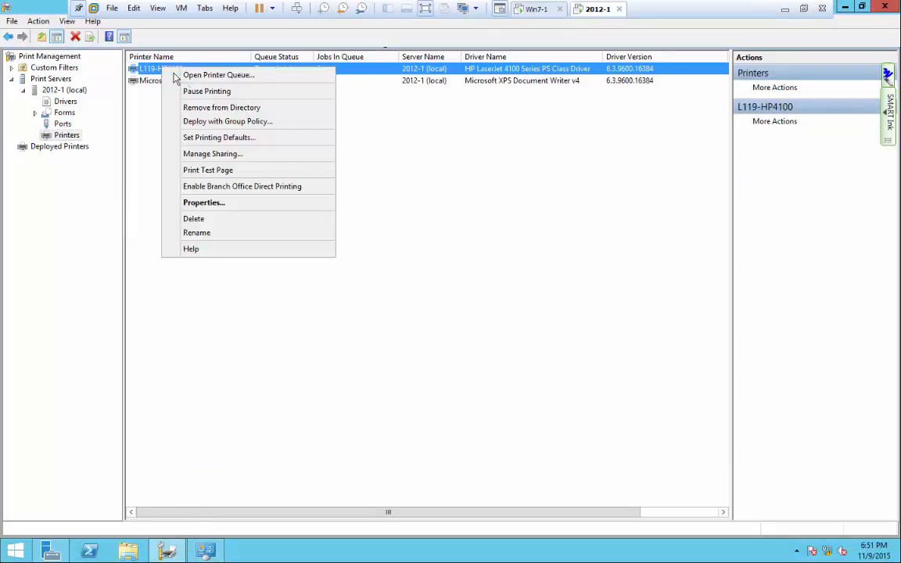
click(199, 202)
drag(311, 211, 303, 89)
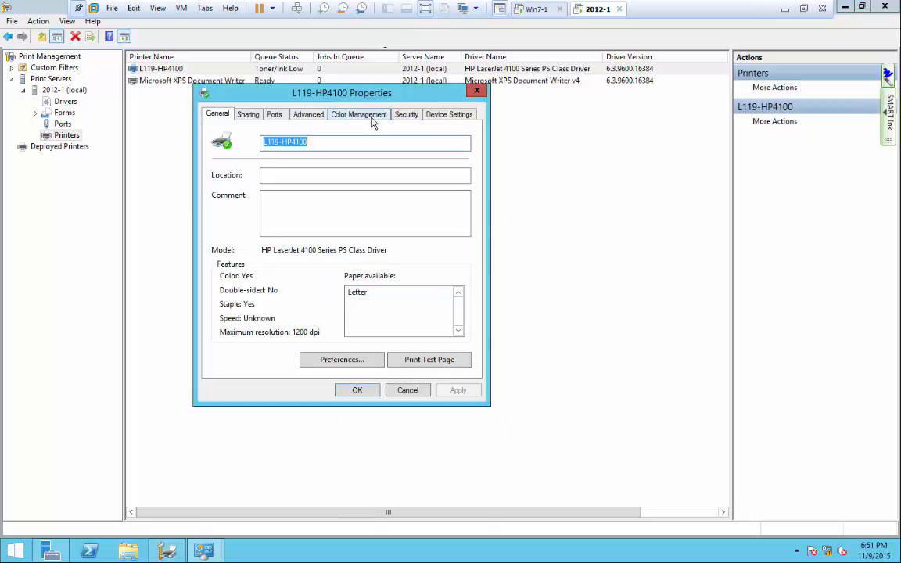
click(405, 116)
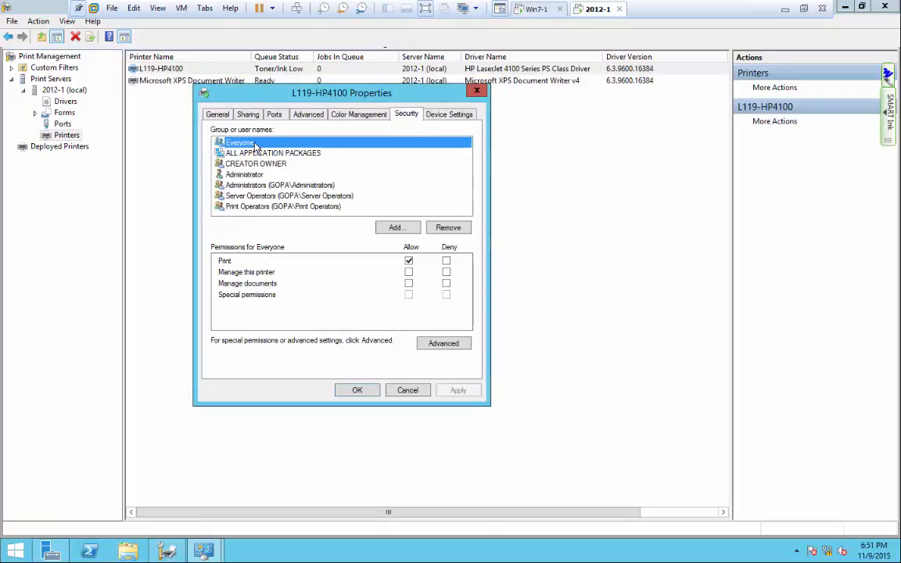
click(453, 228)
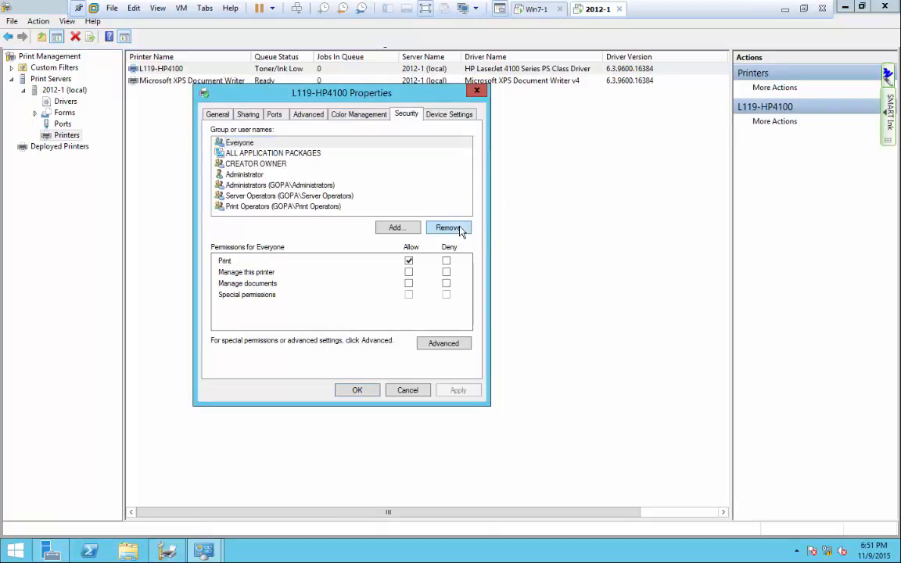
Add the IS_Mgr group to L119-HP4100's permissions, with Print allowed.
click(396, 227)
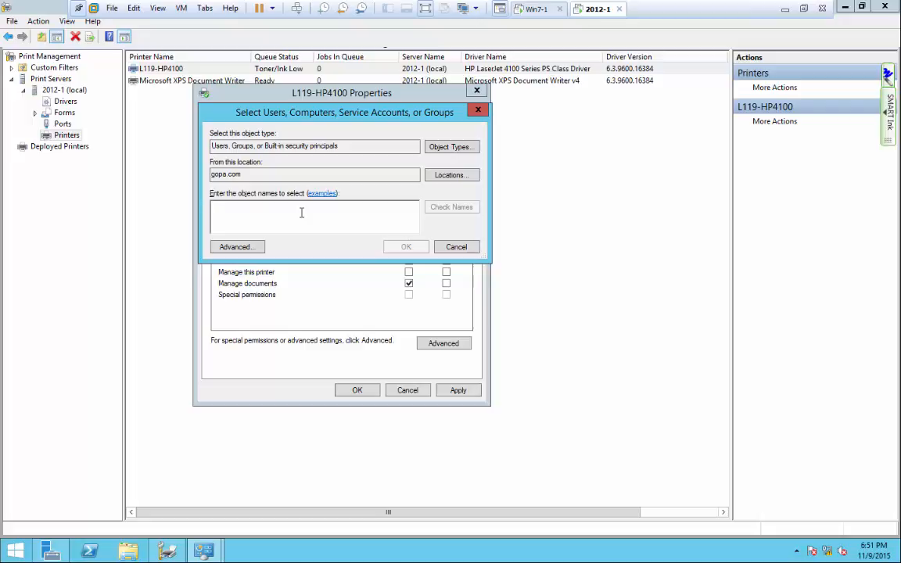
text(sl)
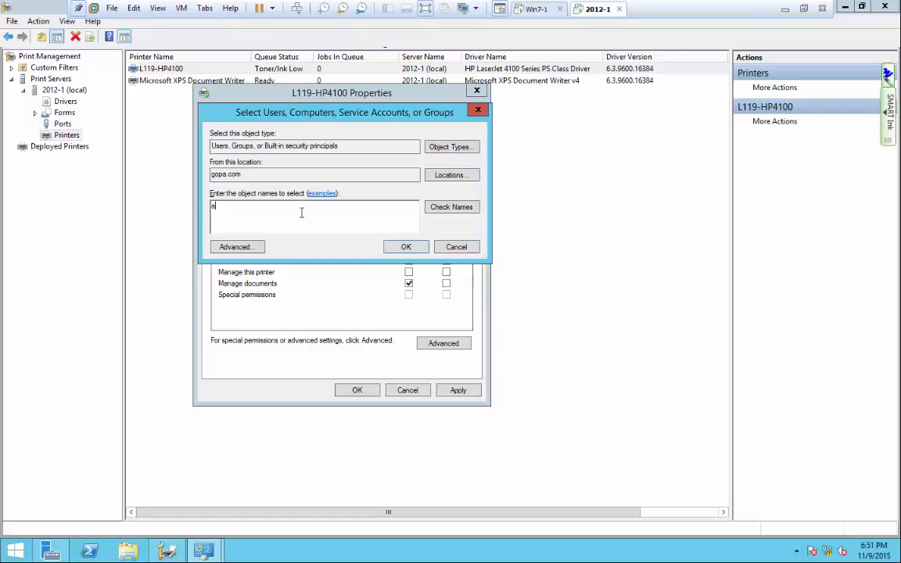
key(BackSpace)
key(BackSpace)
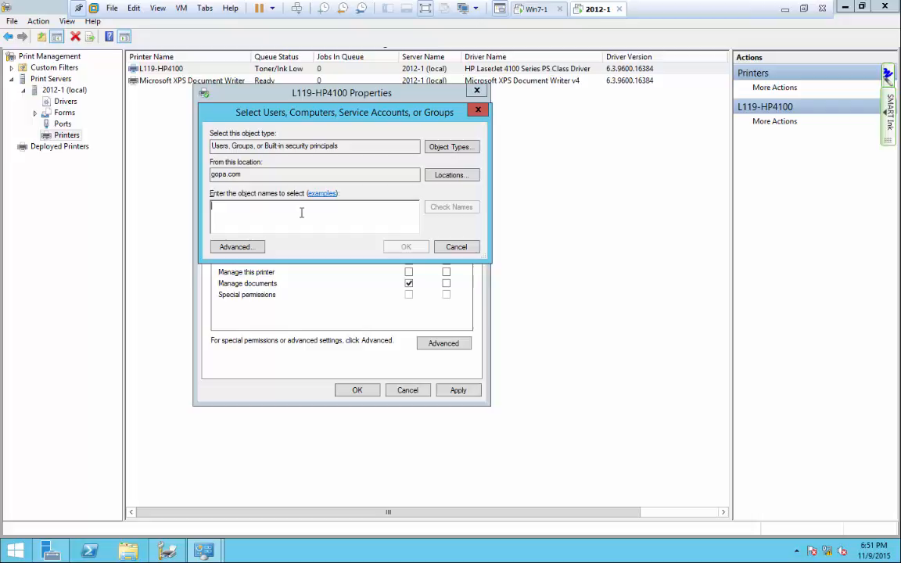
text(ls)
key(Return)
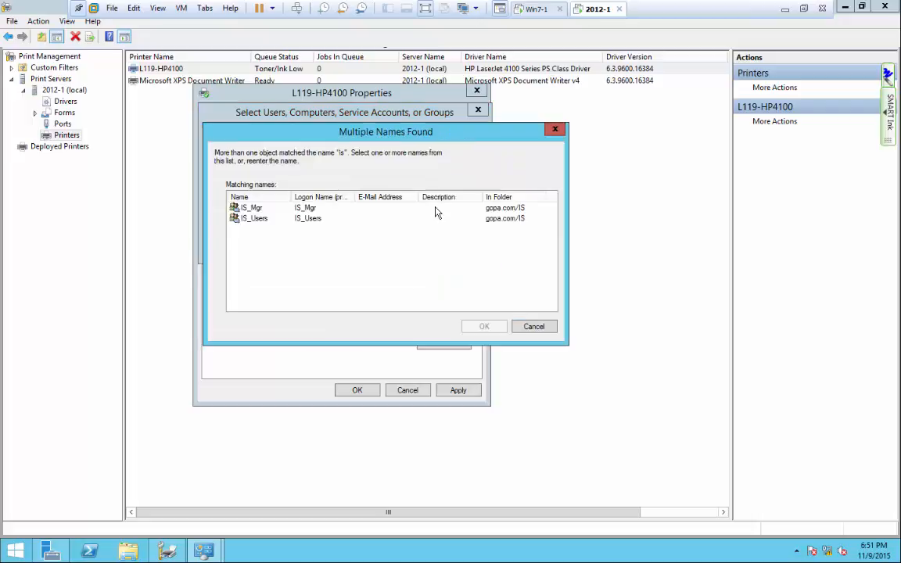
click(254, 210)
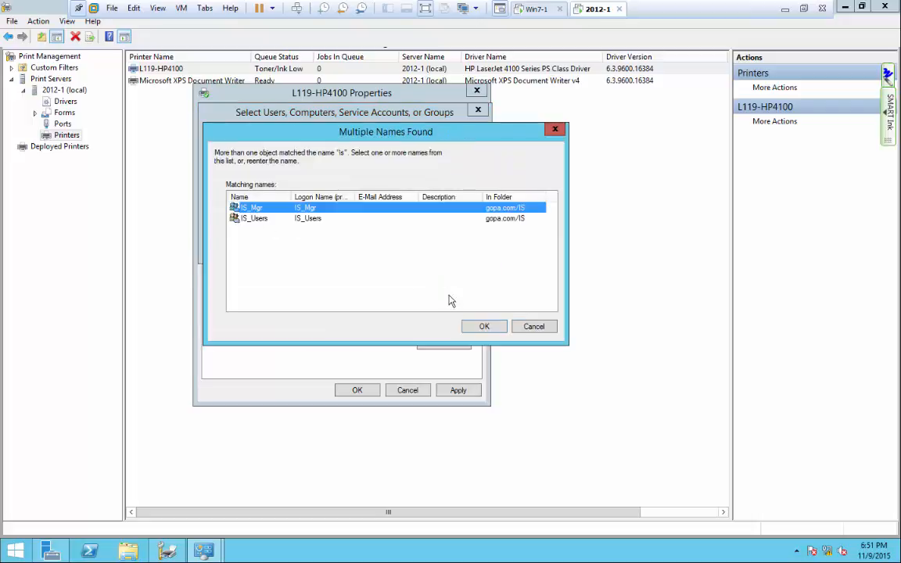
click(484, 326)
click(406, 247)
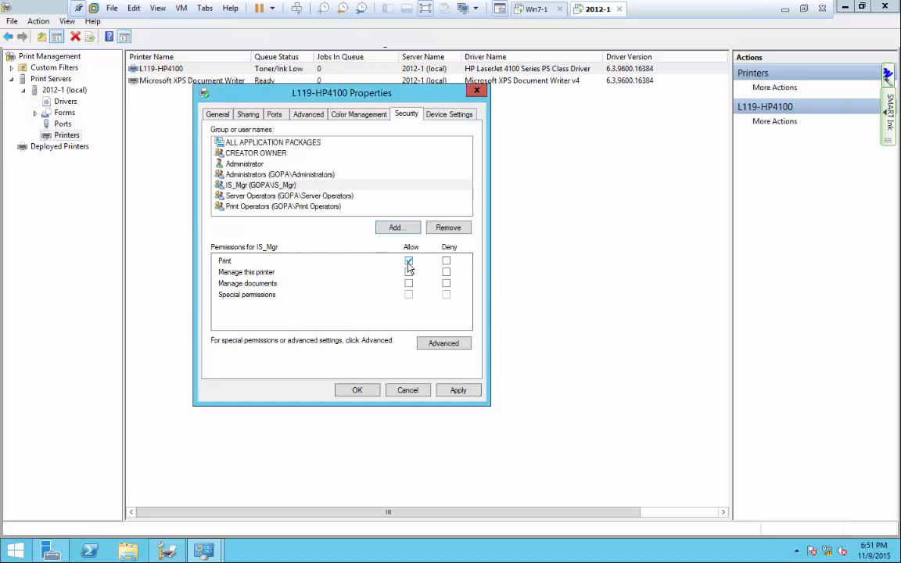
Apply the permission change, then try printing the note on Windows 7, cancelling the XPS save.
click(366, 390)
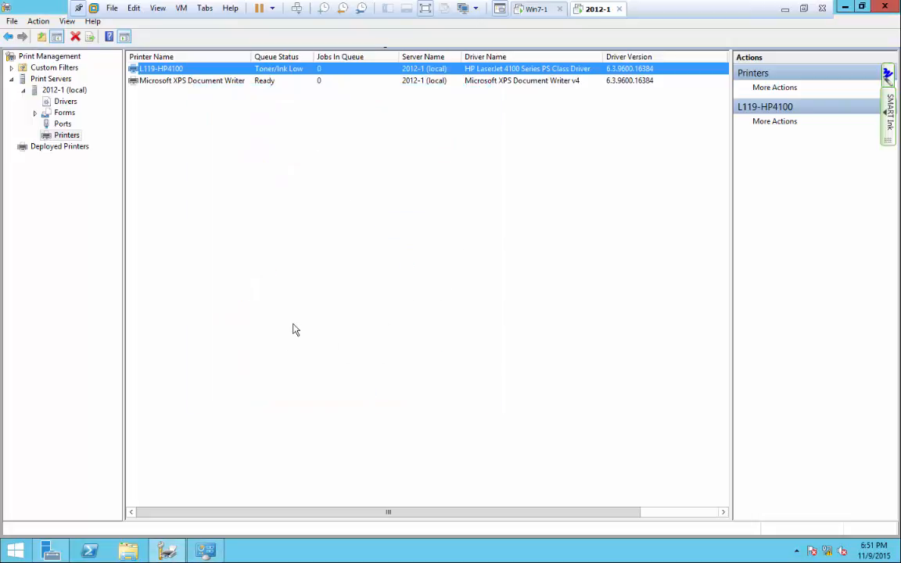
click(531, 11)
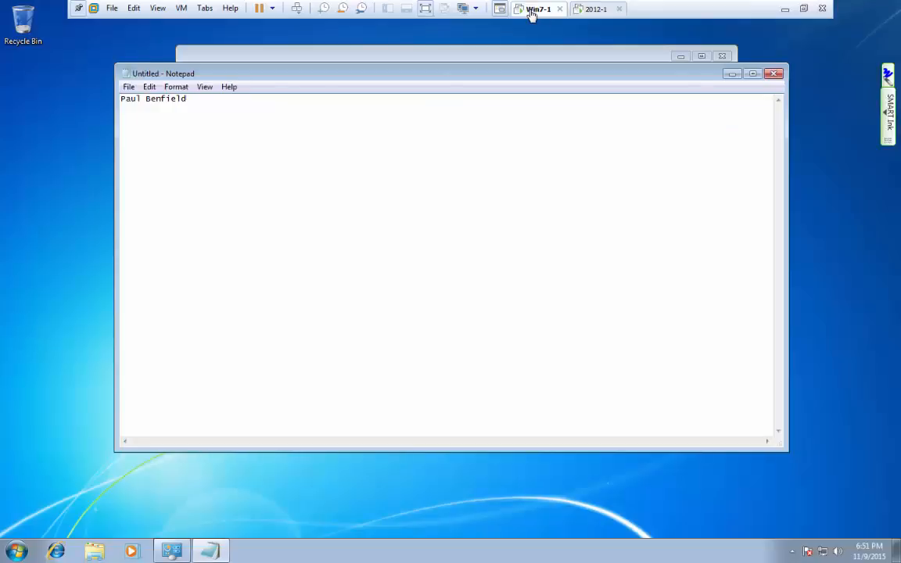
click(127, 86)
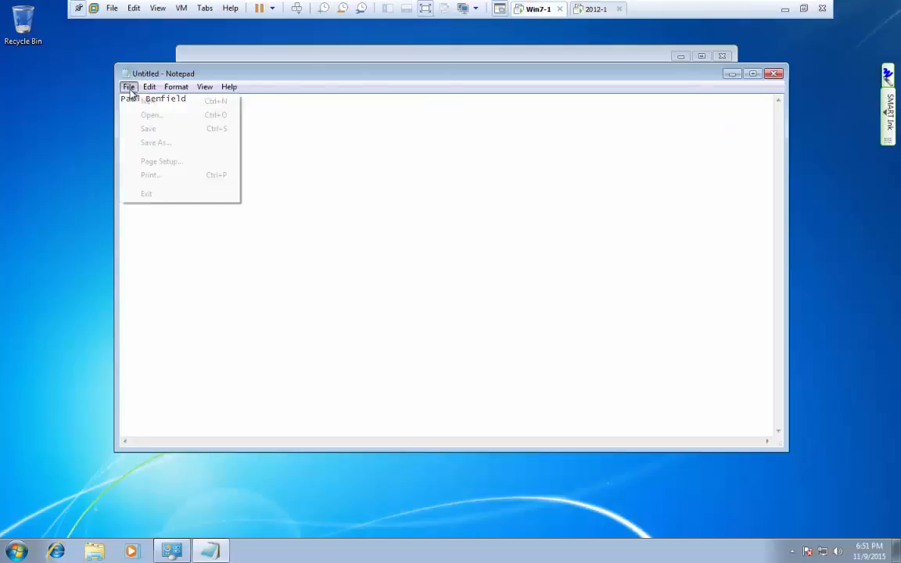
click(145, 182)
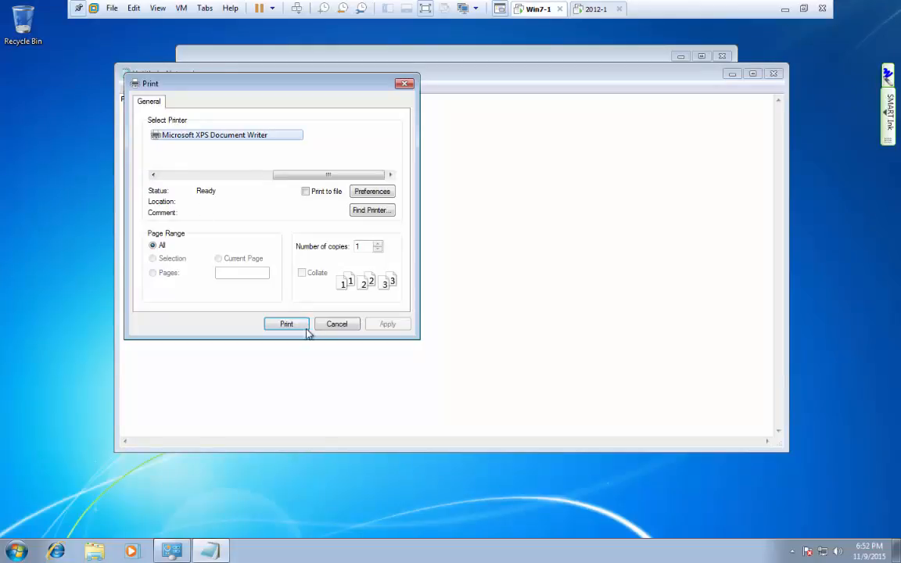
click(291, 322)
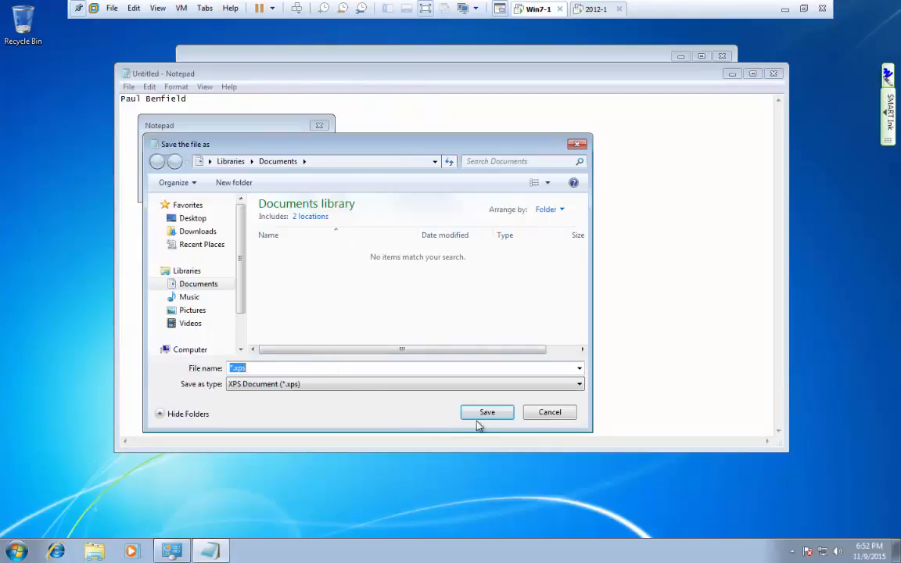
click(552, 413)
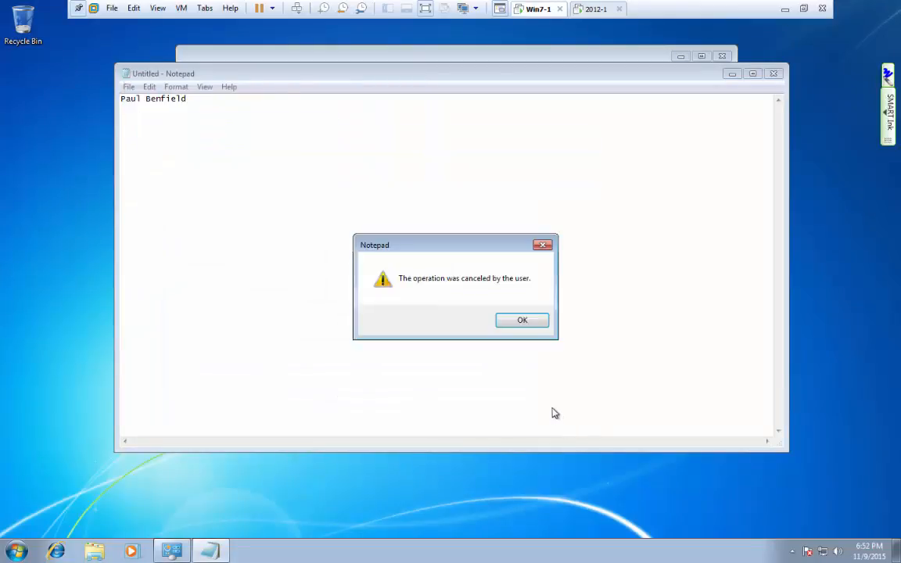
click(516, 321)
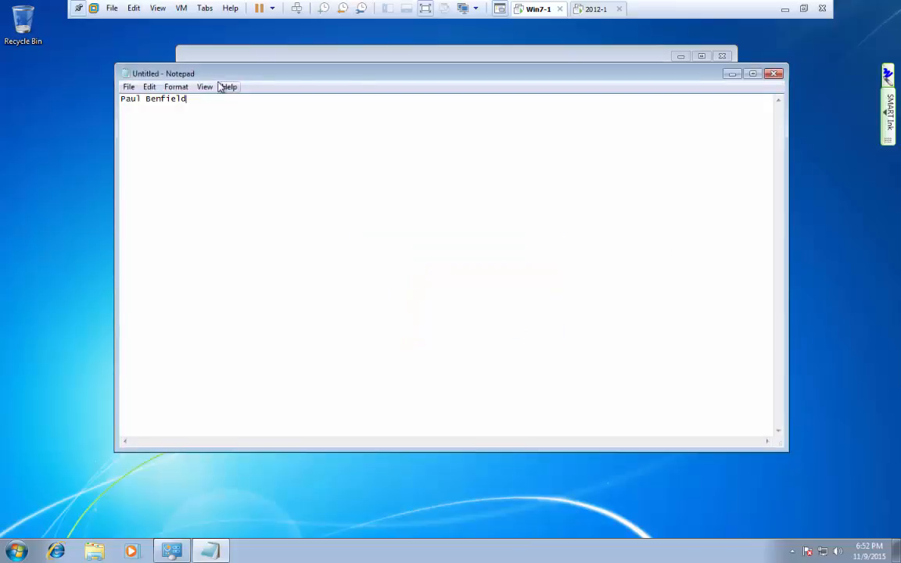
Reopen Notepad's Print dialog, cancel it, and return to the 2012-1 server.
click(127, 88)
click(147, 175)
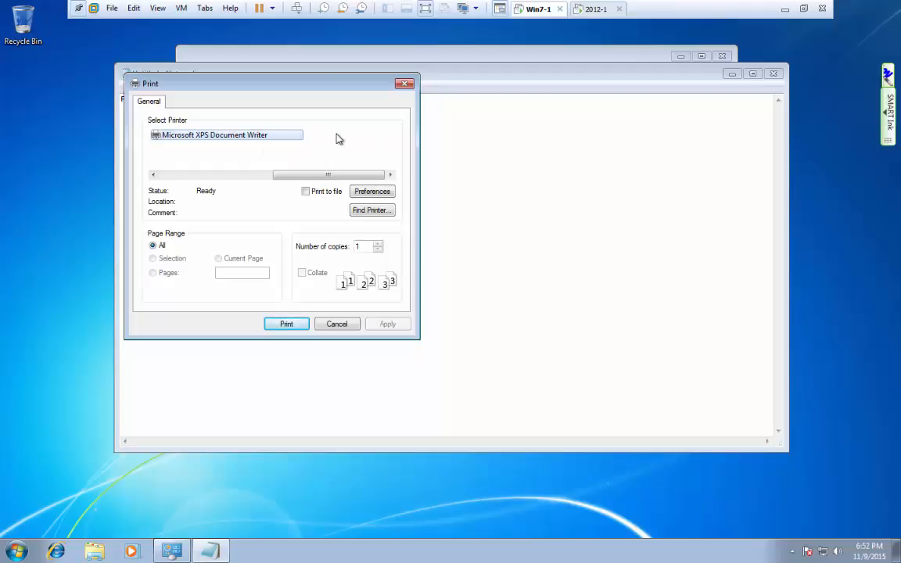
click(338, 323)
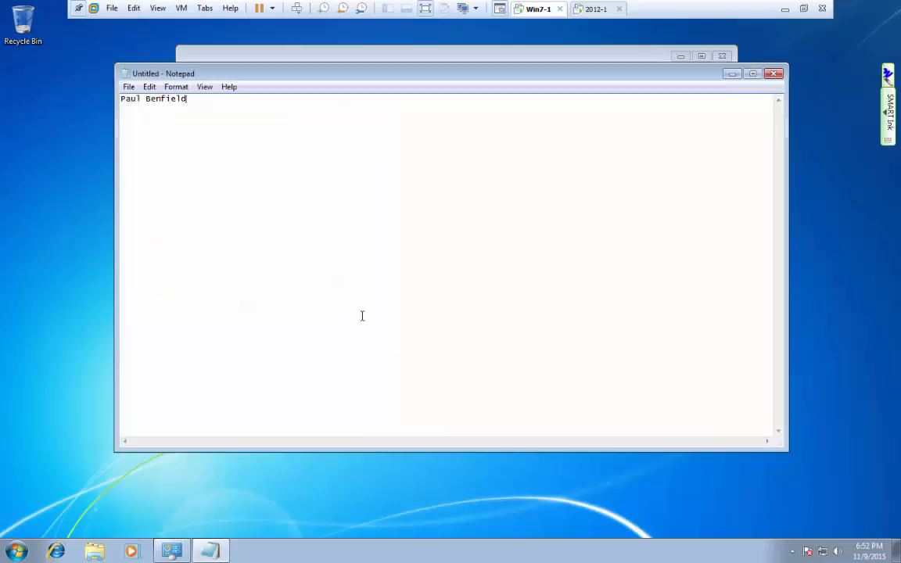
click(592, 10)
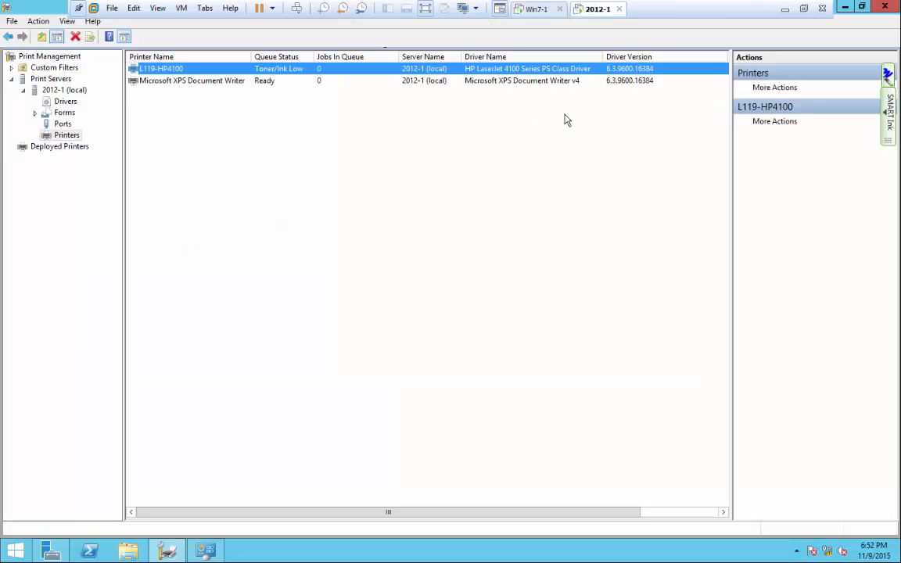
Launch Active Directory Users and Computers and show the Acct OU under gopa.com.
click(50, 551)
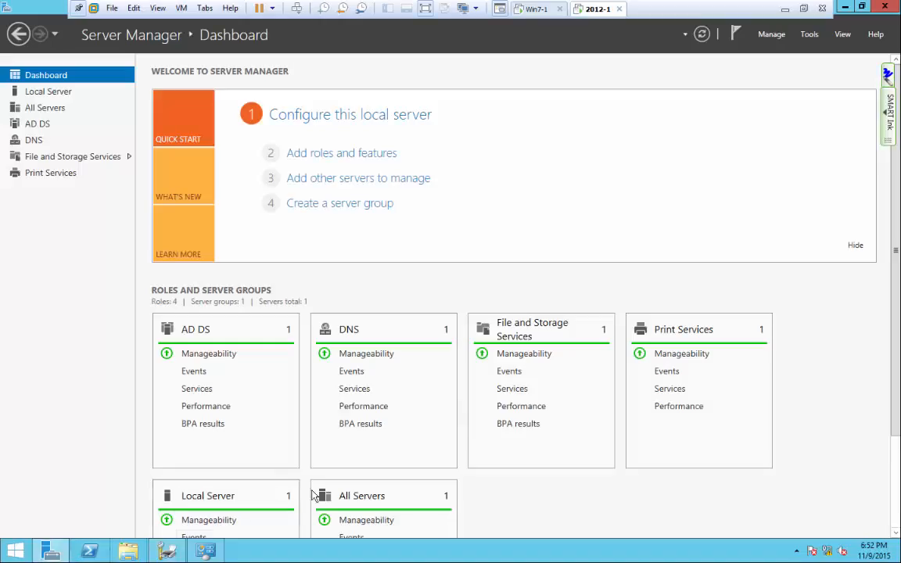
click(810, 39)
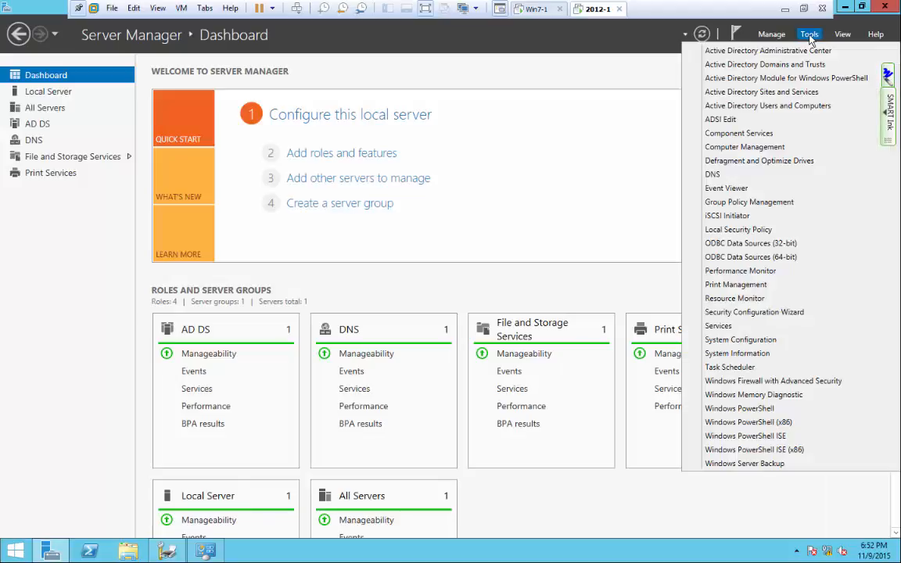
click(786, 112)
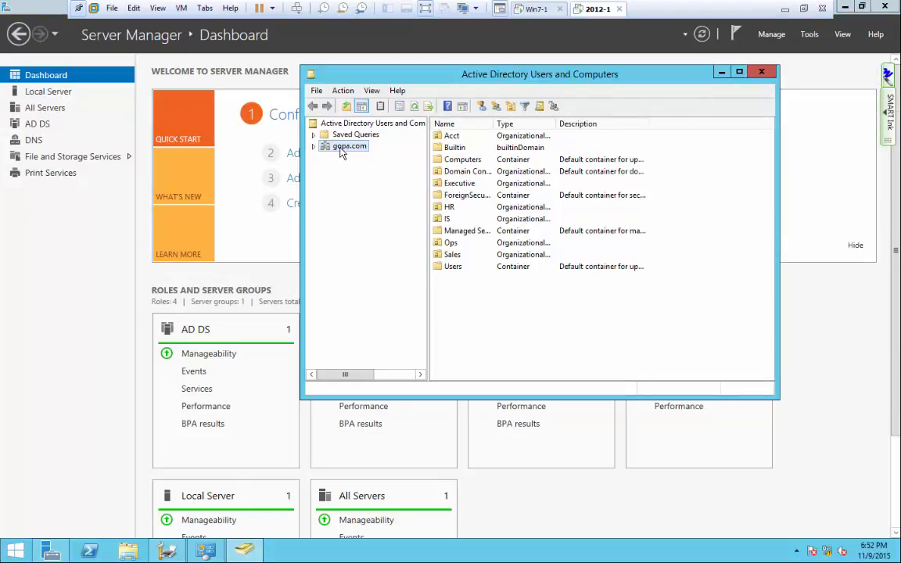
double_click(340, 149)
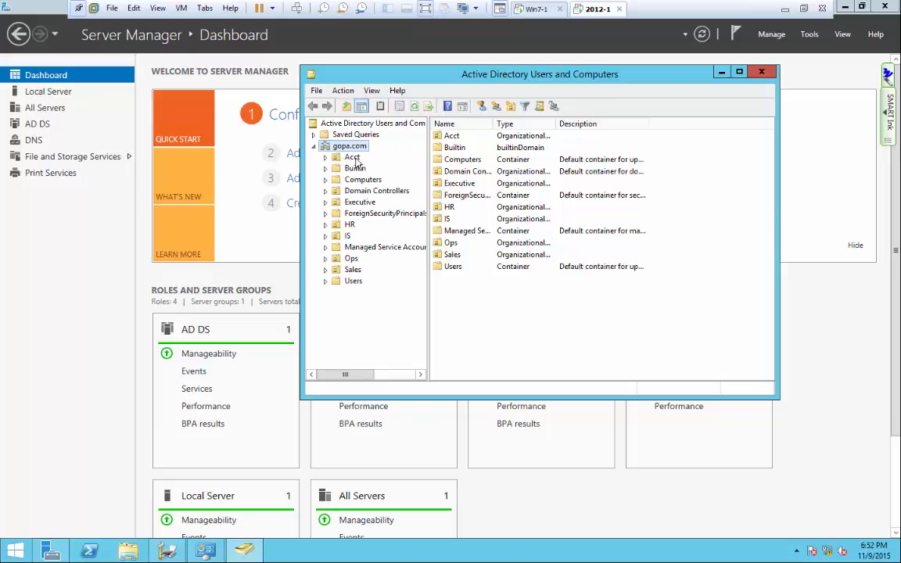
click(353, 157)
Add the first Acct user account to the IS_Mgr group and acknowledge the success message.
right_click(469, 162)
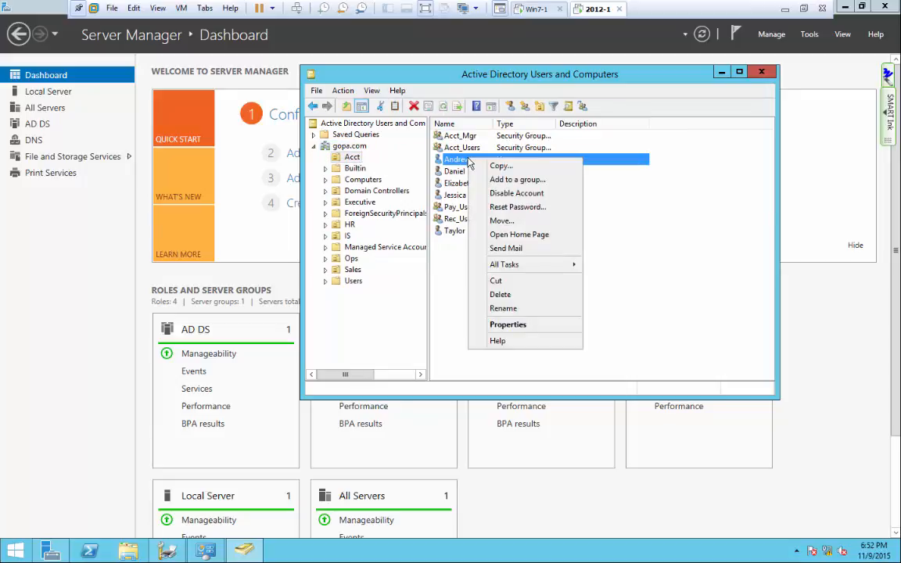
click(496, 179)
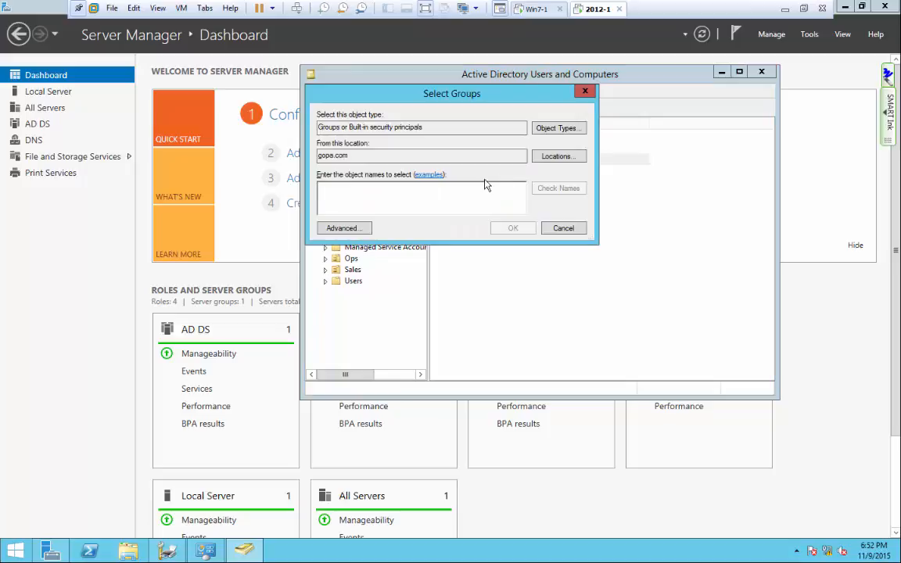
text(HR)
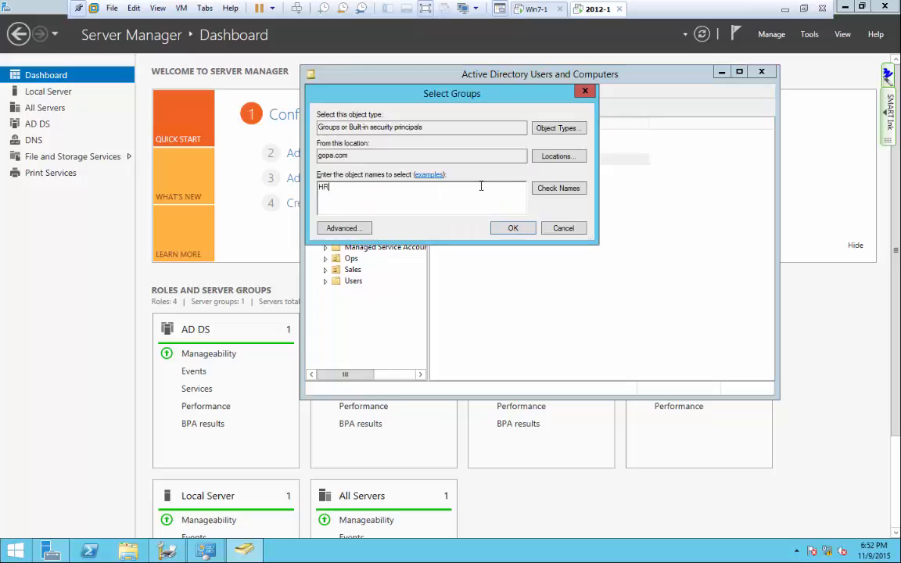
key(BackSpace)
key(BackSpace)
text(IS)
key(BackSpace)
key(BackSpace)
text(IS)
click(567, 187)
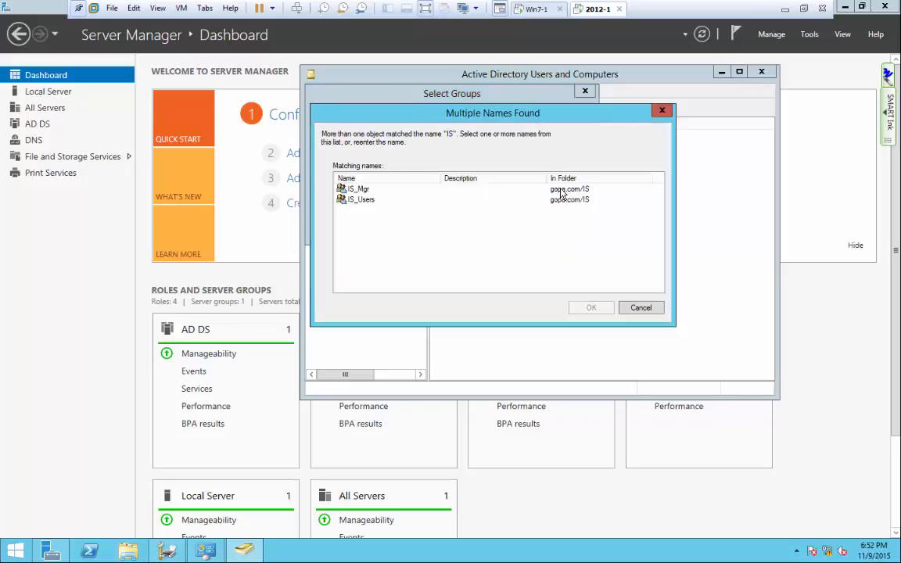
click(356, 189)
click(588, 308)
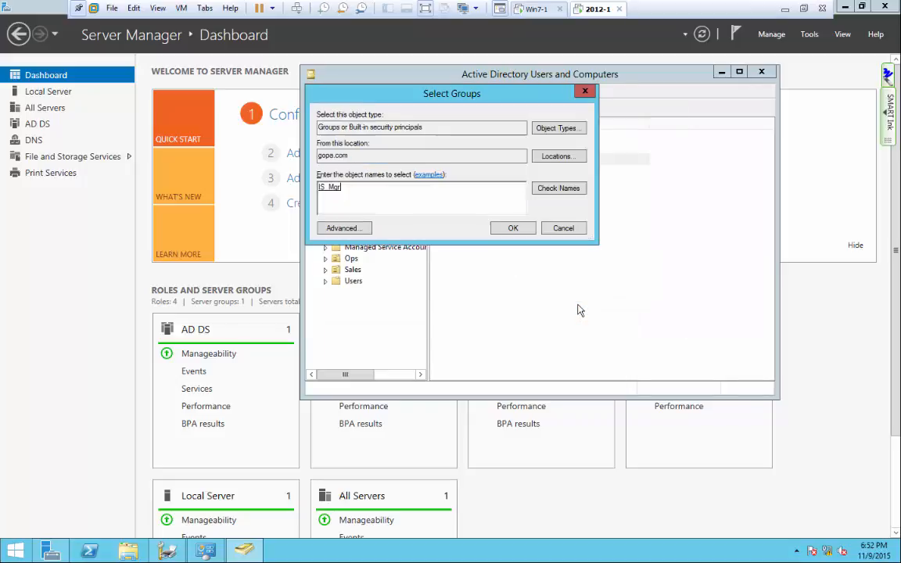
click(514, 228)
click(547, 323)
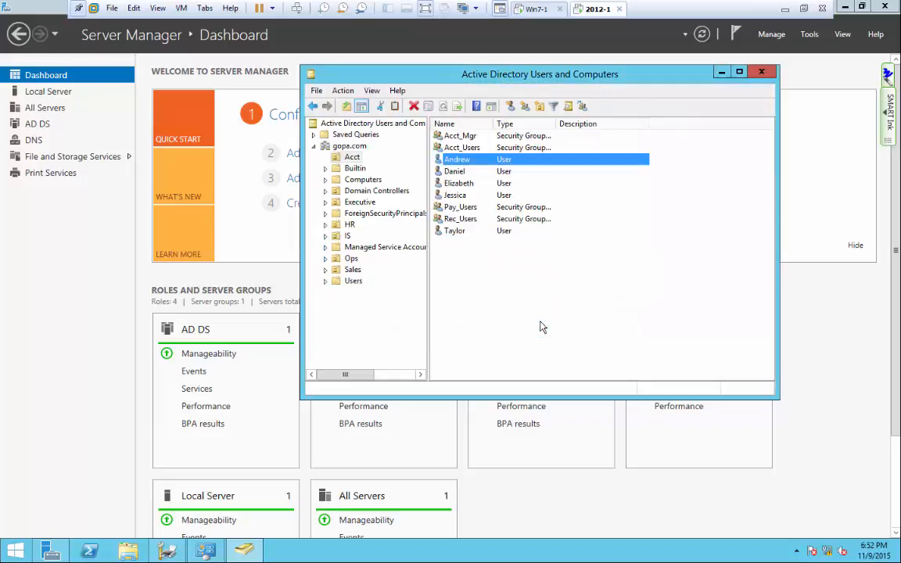
On Windows 7, open and cancel Notepad's Print dialog, then check Devices and Printers.
click(535, 9)
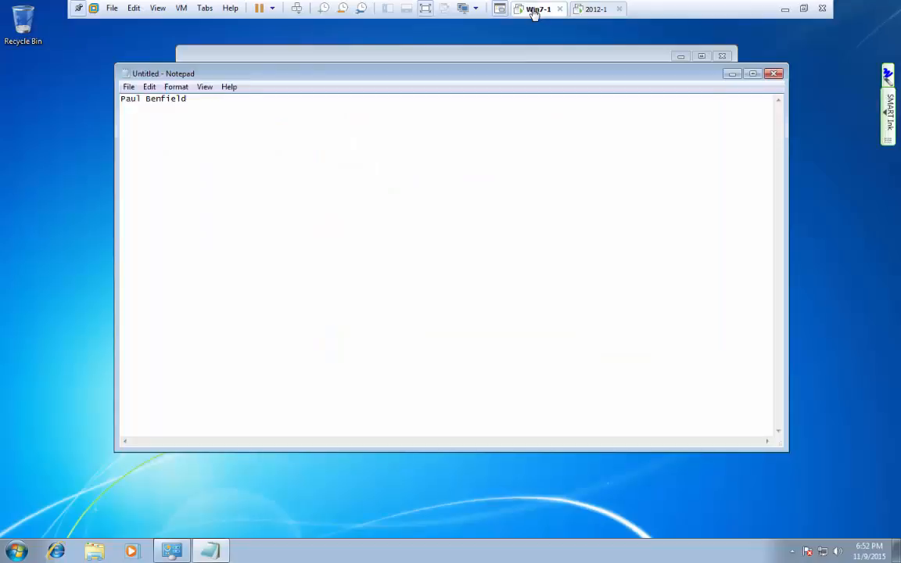
click(135, 88)
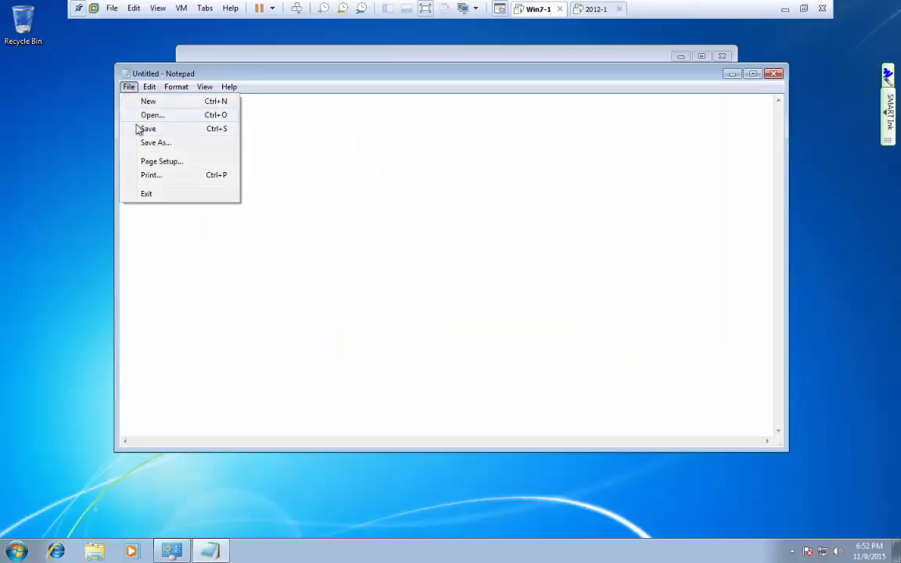
click(148, 176)
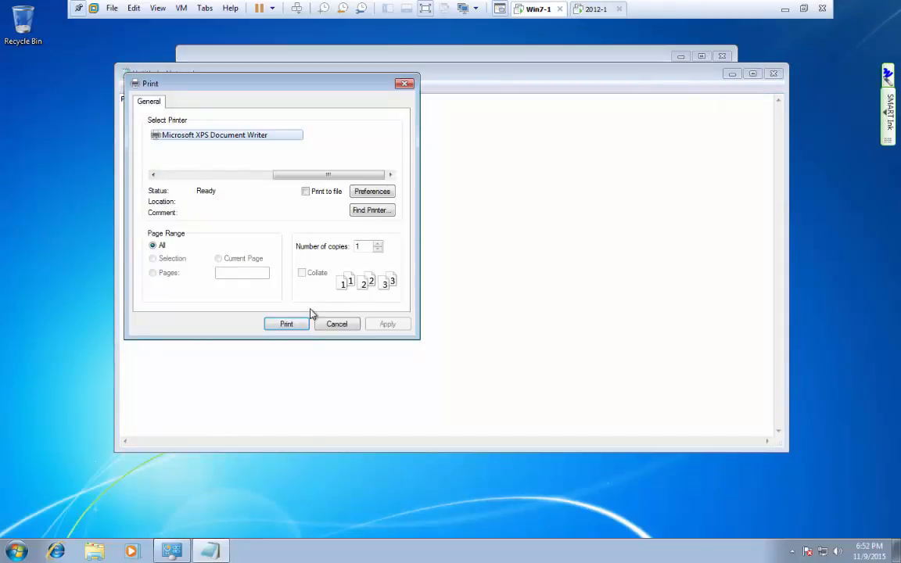
click(337, 322)
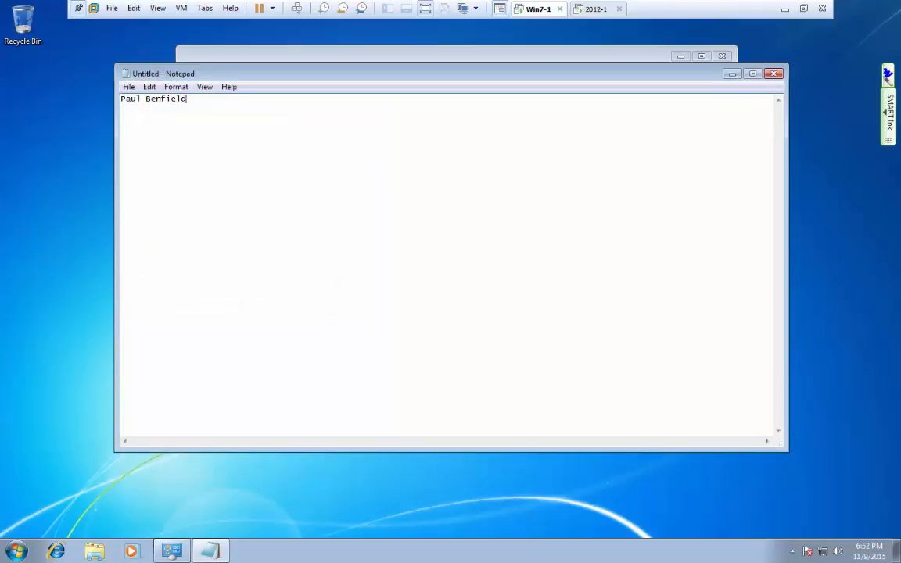
click(17, 550)
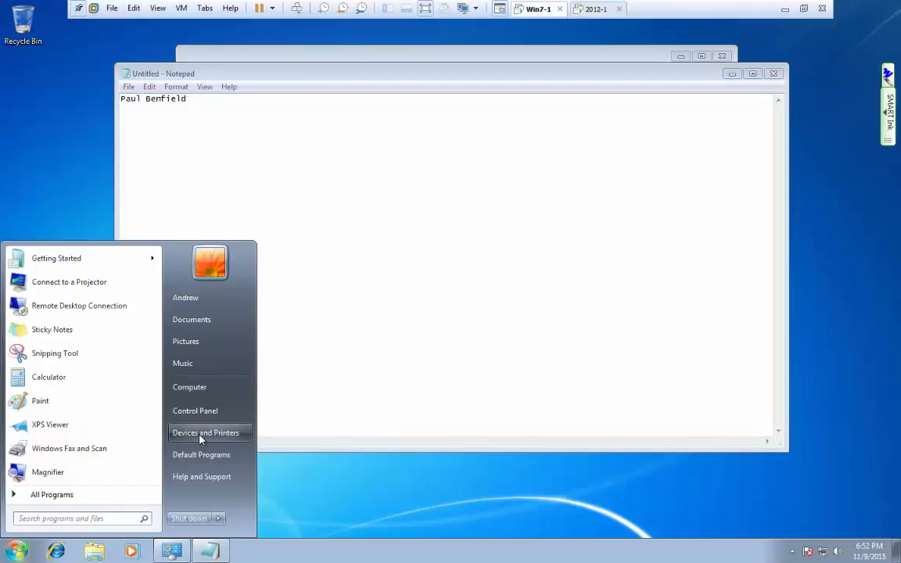
click(225, 432)
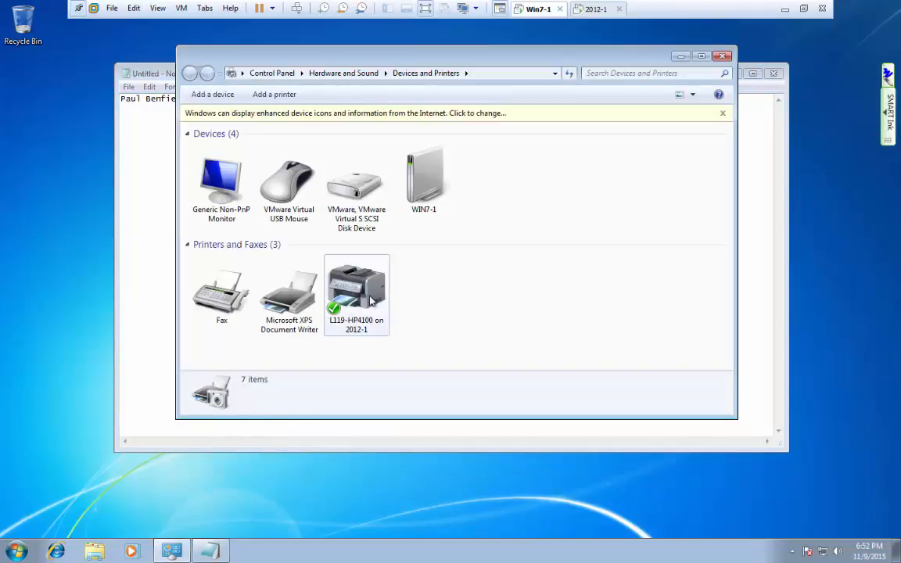
Try printing the note to L119-HP4100 on 2012-1, dismiss the access denied error, and cancel.
click(159, 203)
click(128, 86)
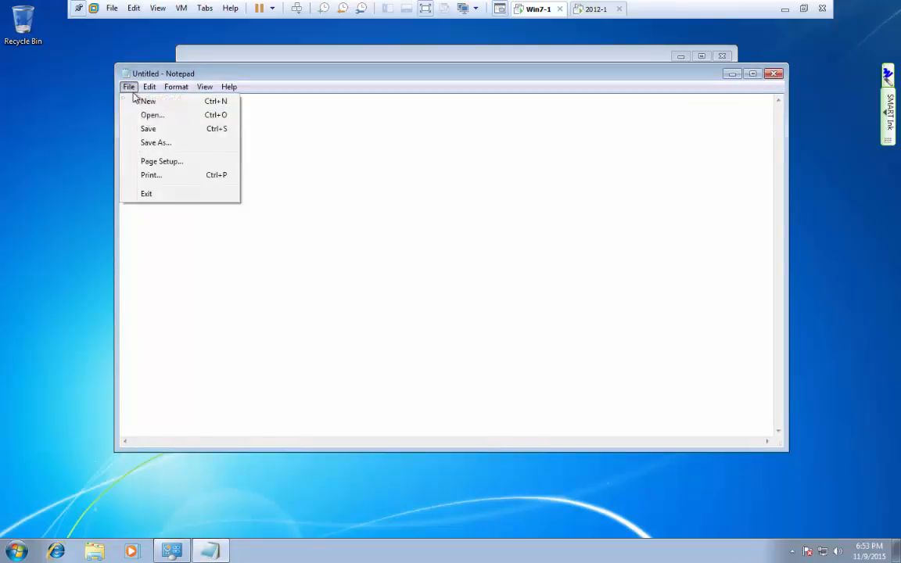
click(150, 176)
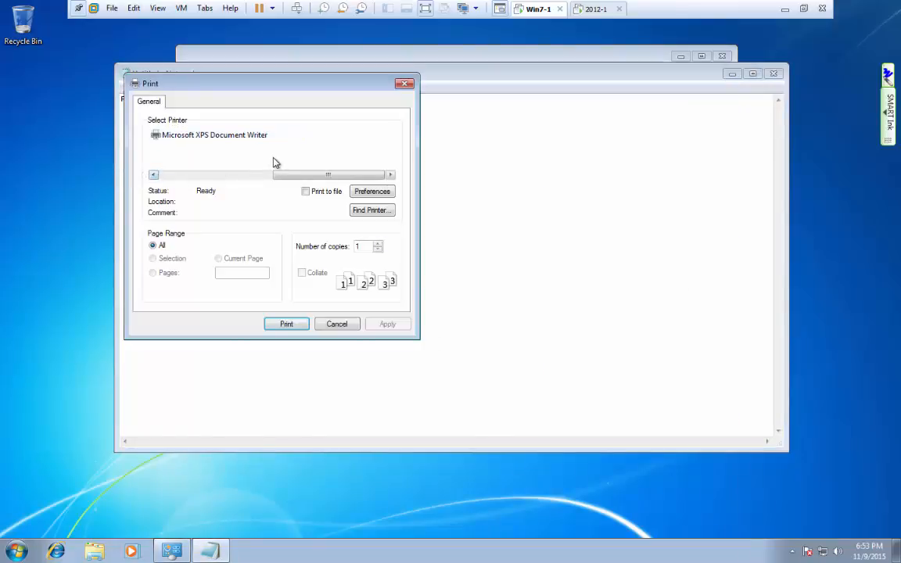
drag(291, 177, 184, 176)
click(187, 158)
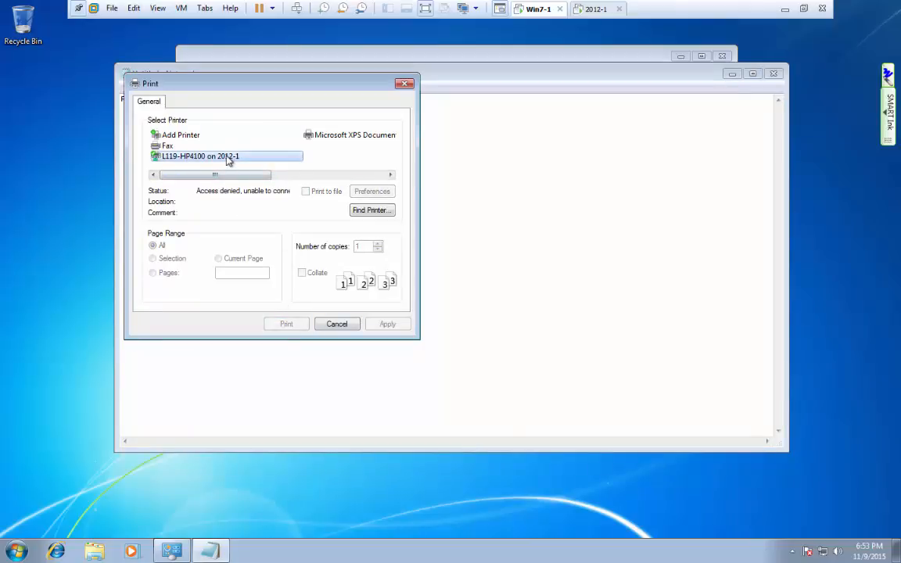
click(567, 321)
click(336, 324)
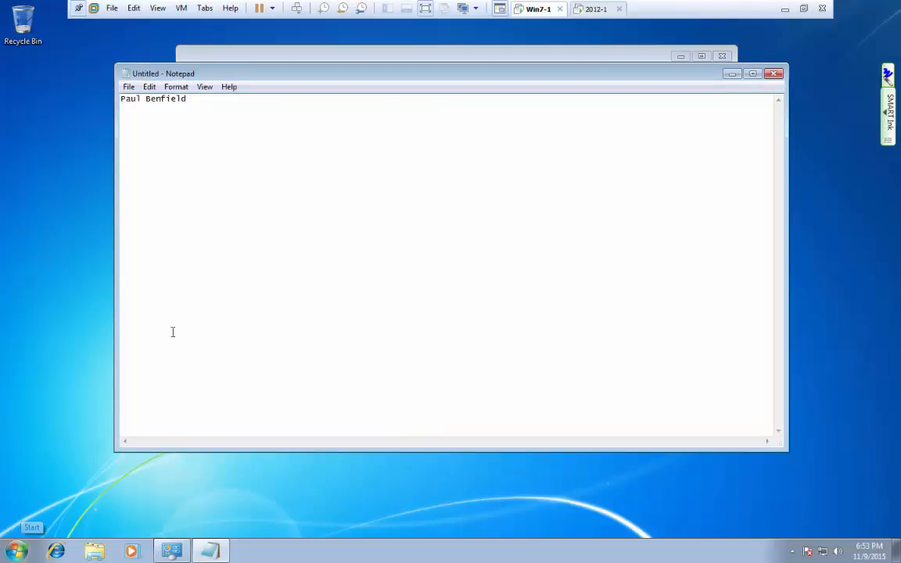
click(129, 87)
Try printing the note to L119-HP4100 on 2012-1 and cancel when access is denied.
click(152, 174)
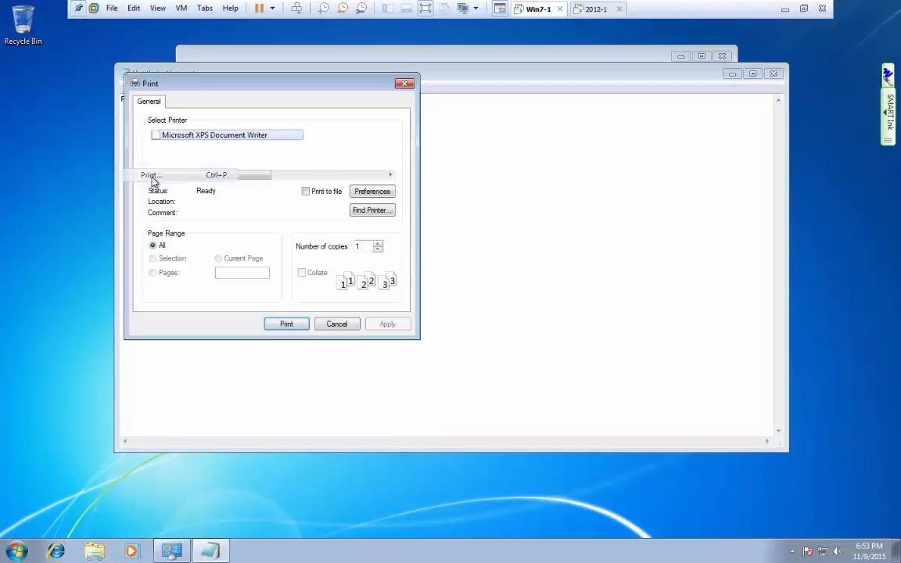
click(187, 155)
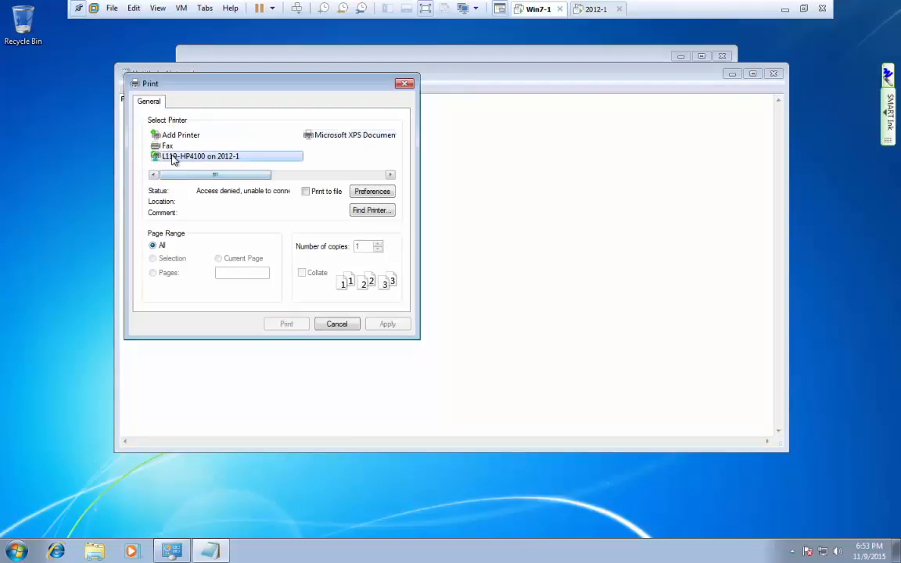
click(337, 326)
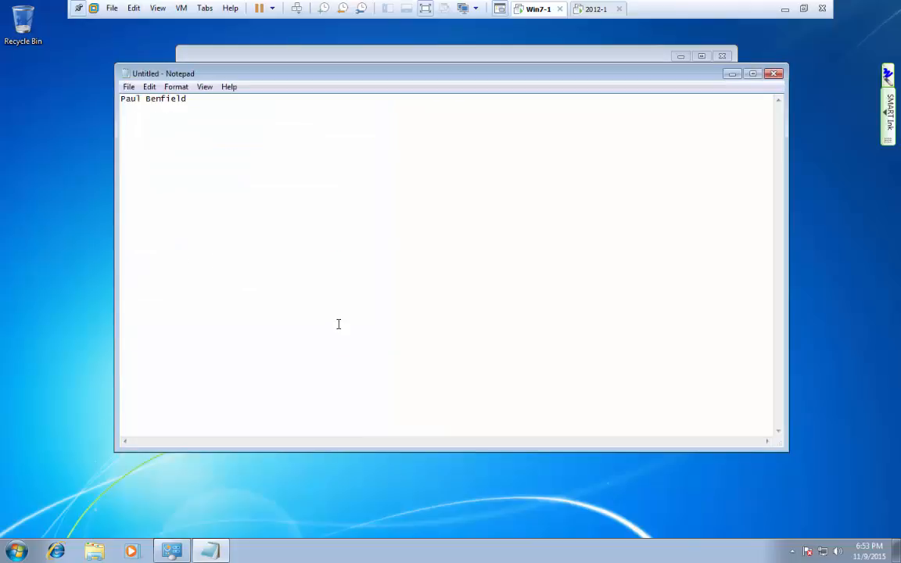
Strip the stray time/date stamps from the note, leaving just the person's name.
key(F5)
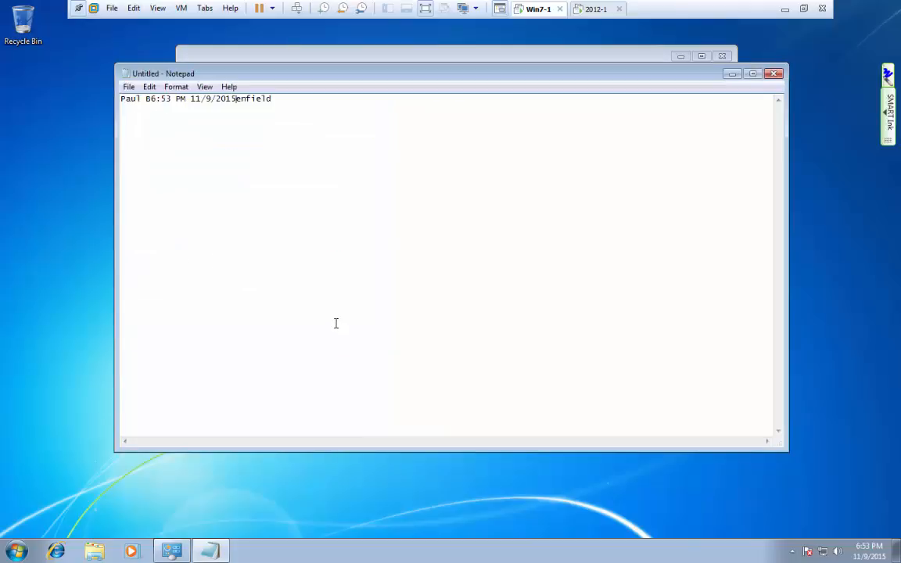
key(F5)
key(F5)
key(F5)
key(F5)
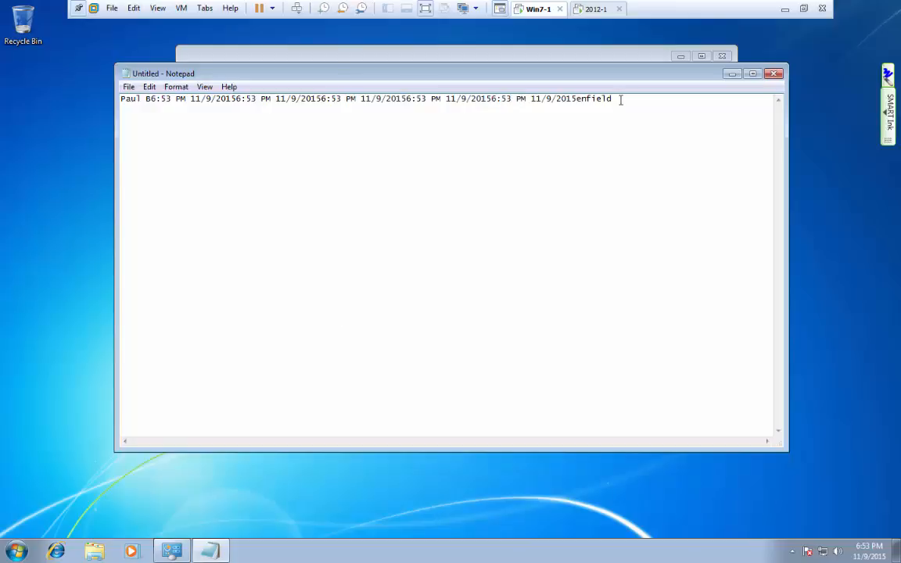
drag(620, 100, 153, 107)
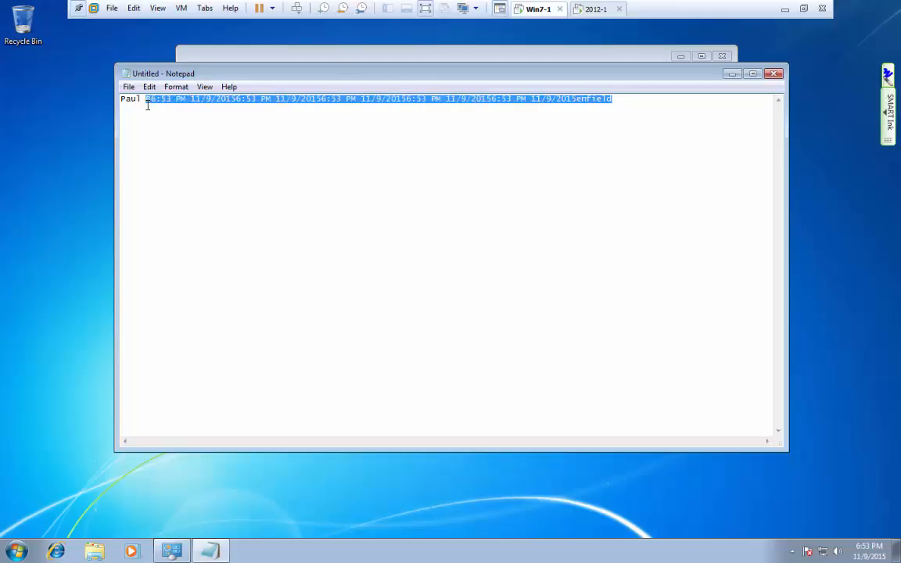
text(Benf)
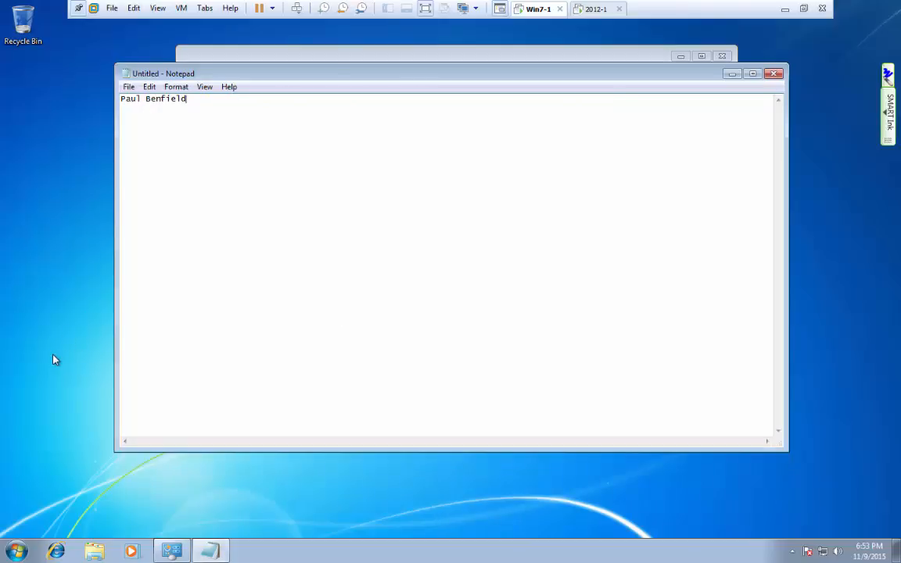
click(55, 358)
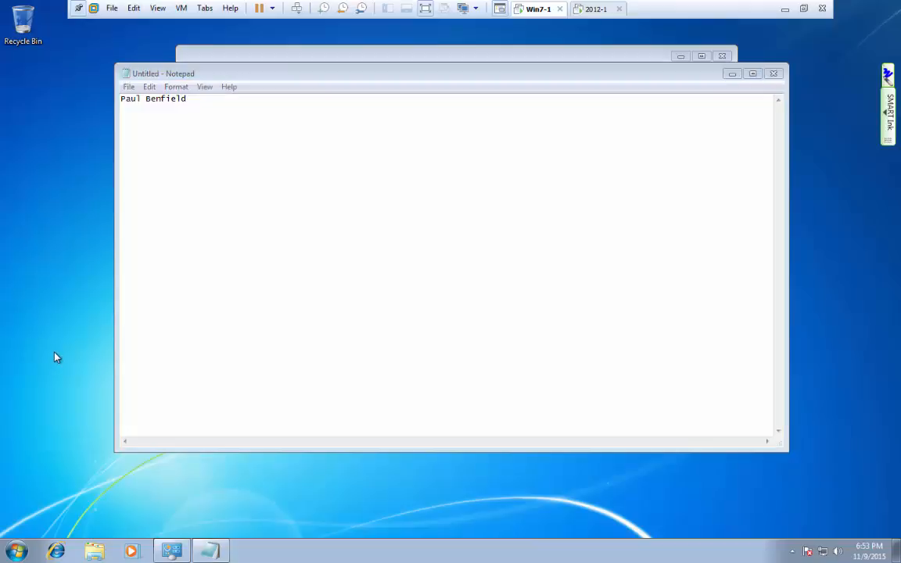
Retry printing to L119-HP4100 on 2012-1, cancel again on denied access, and bring up Start.
click(128, 87)
click(149, 175)
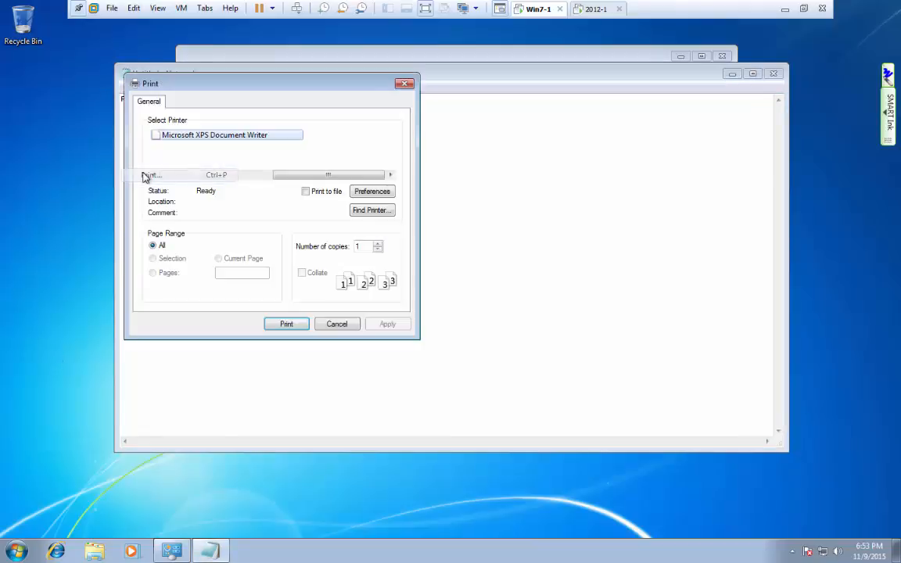
click(171, 175)
click(167, 158)
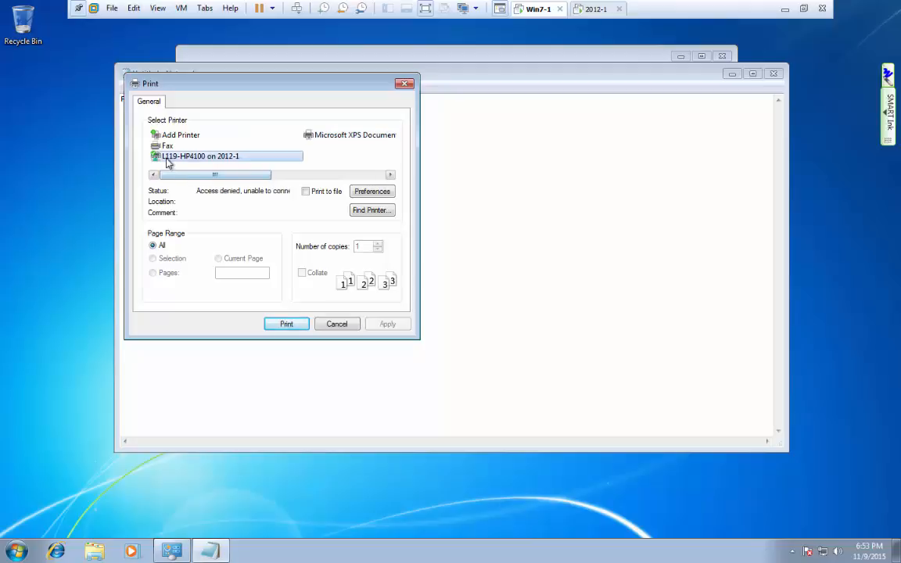
click(336, 324)
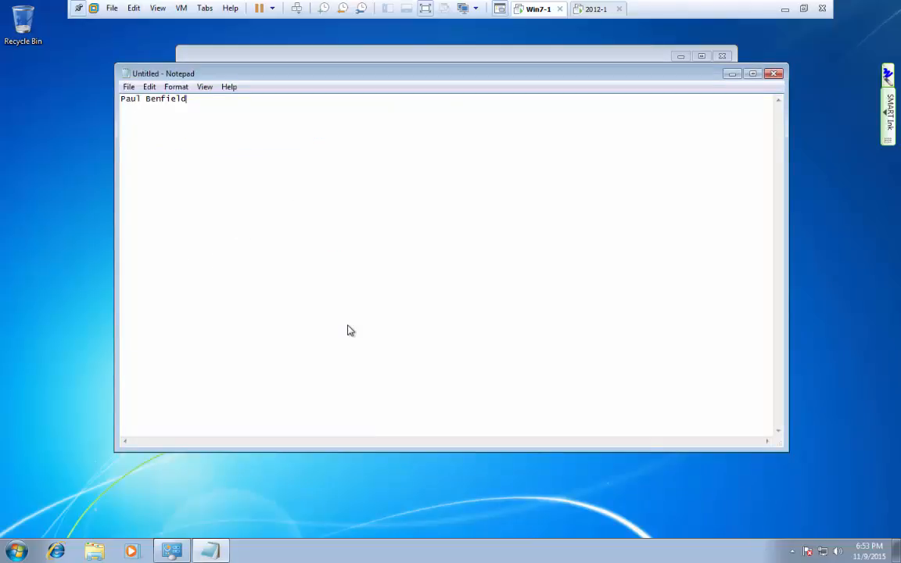
click(16, 551)
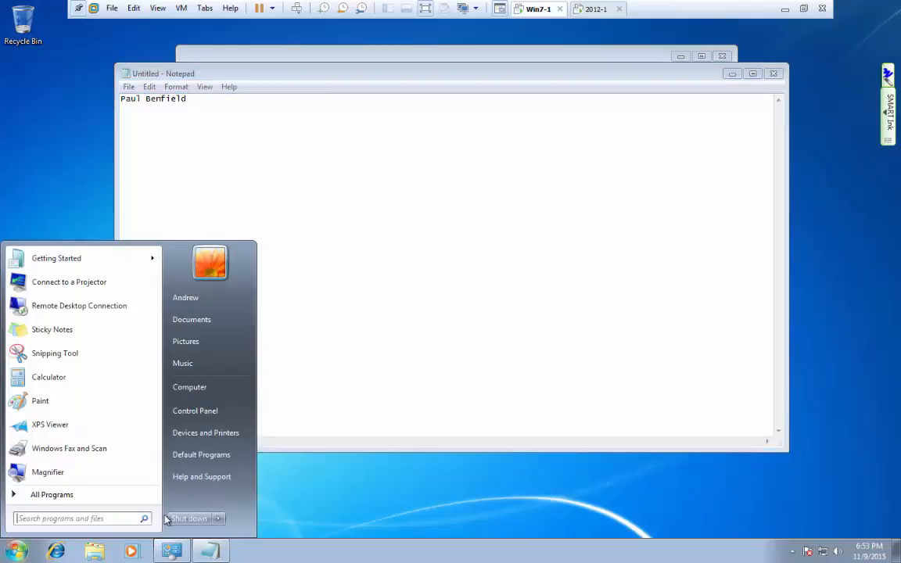
Log off with Don't Save for the note, then sign back in with the domain user's password.
mouse_move(224, 519)
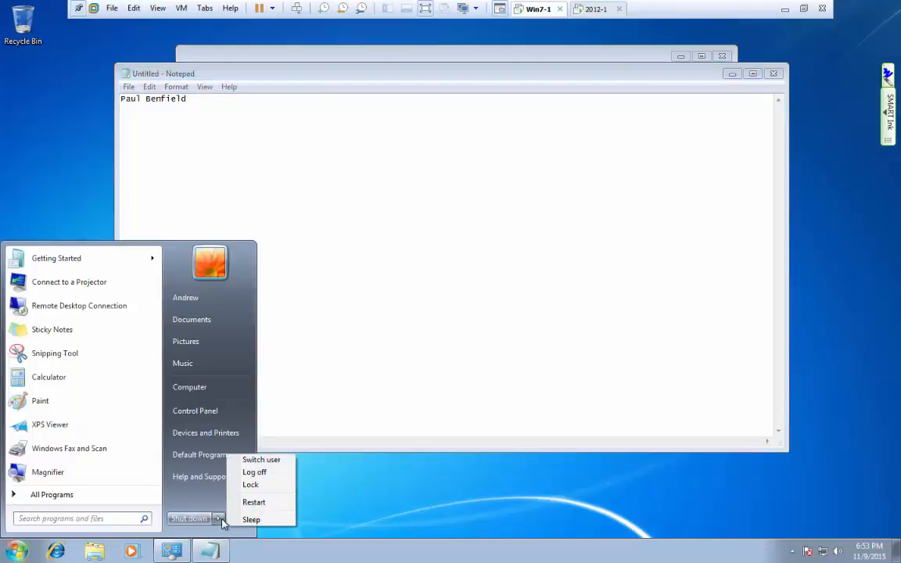
click(257, 472)
click(477, 277)
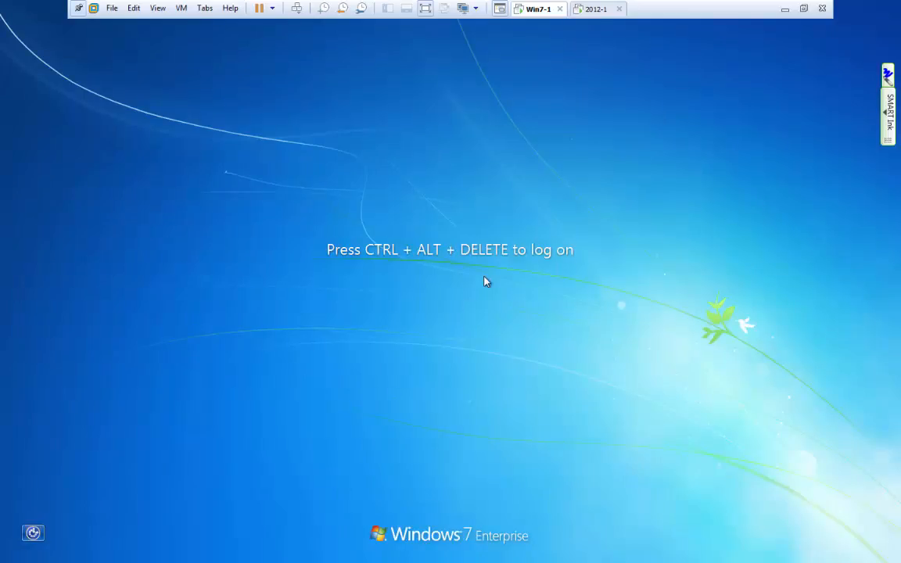
key(ctrl+alt+Insert)
text(••)
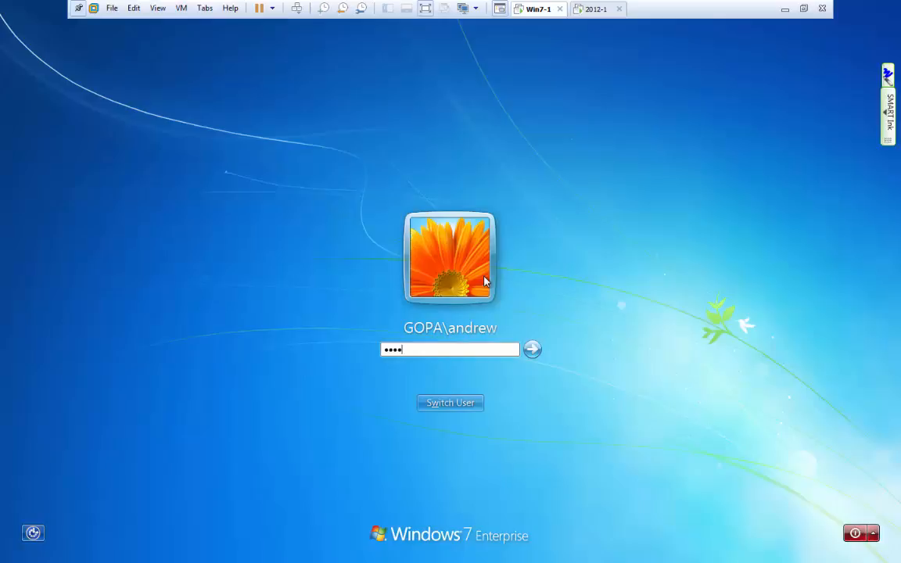
key(Return)
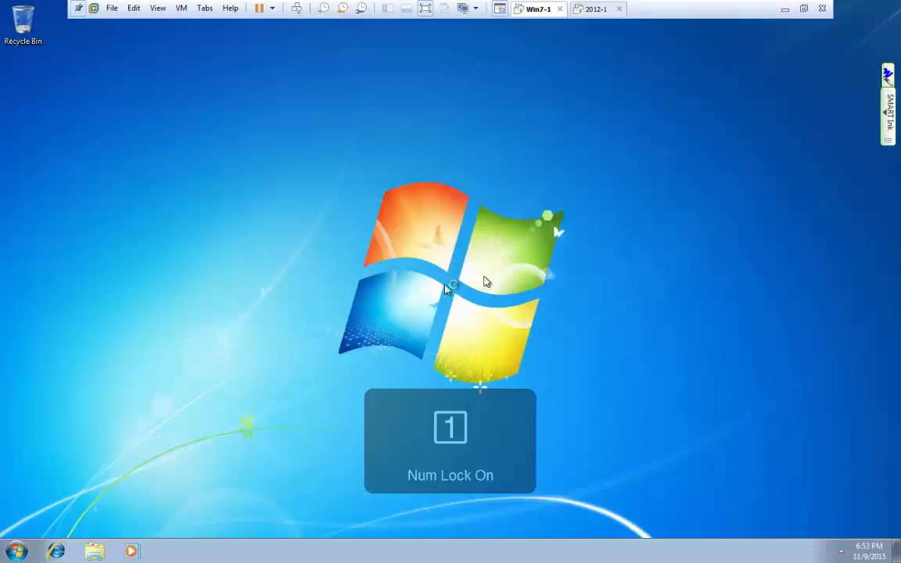
Launch Notepad by searching 'note' from the Start menu.
click(21, 552)
click(241, 490)
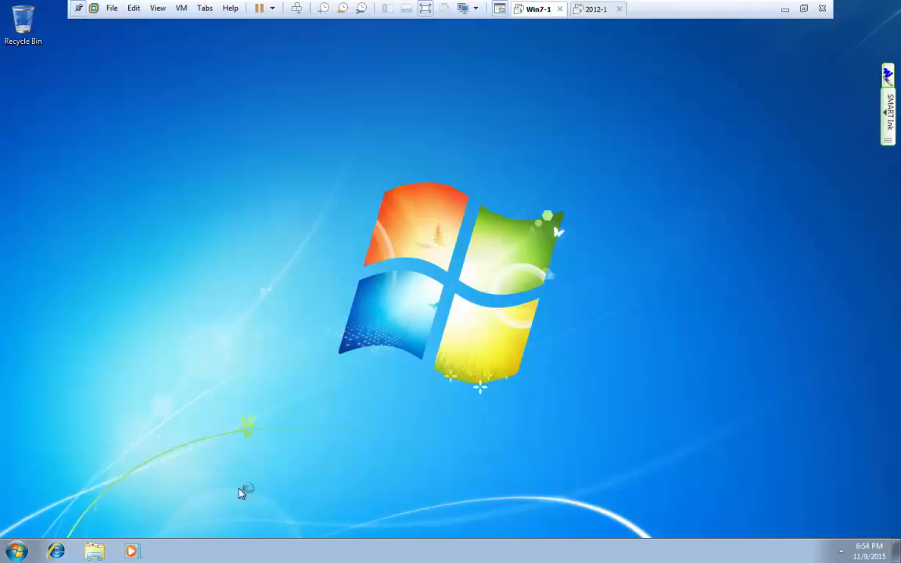
click(24, 552)
text(not)
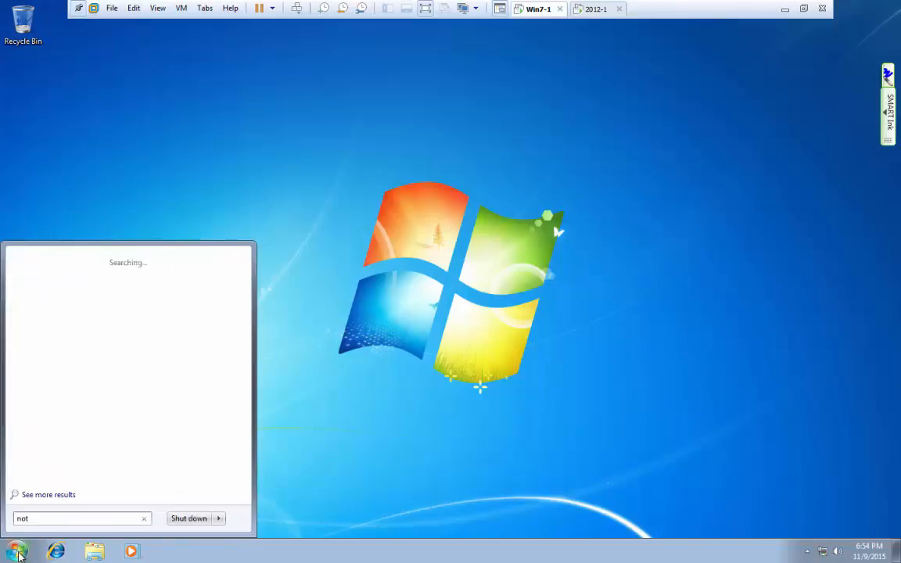
text(e)
key(Return)
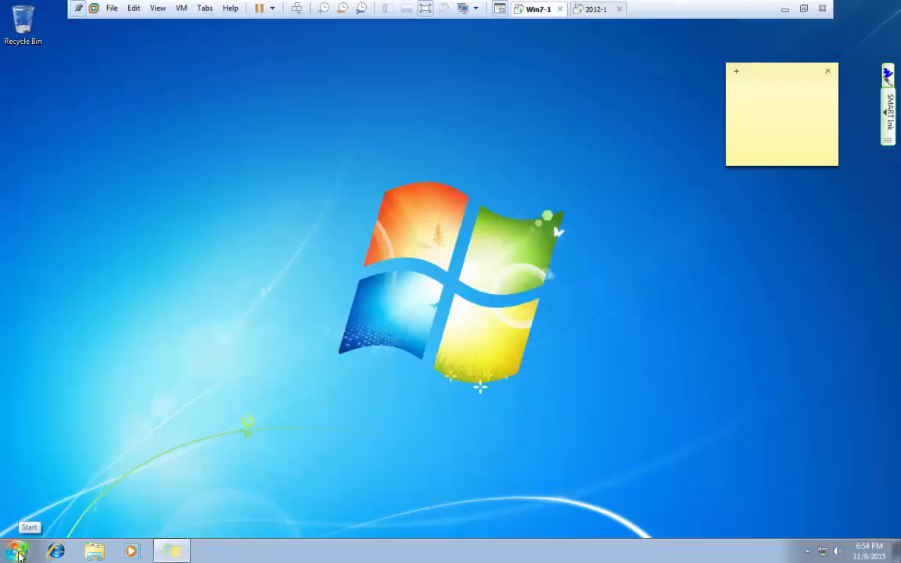
click(24, 551)
text(note)
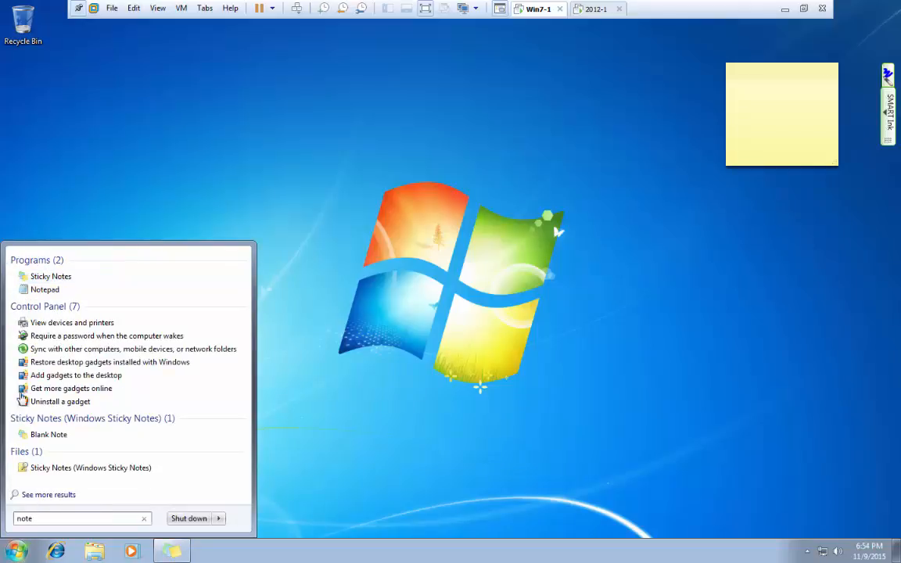
click(48, 290)
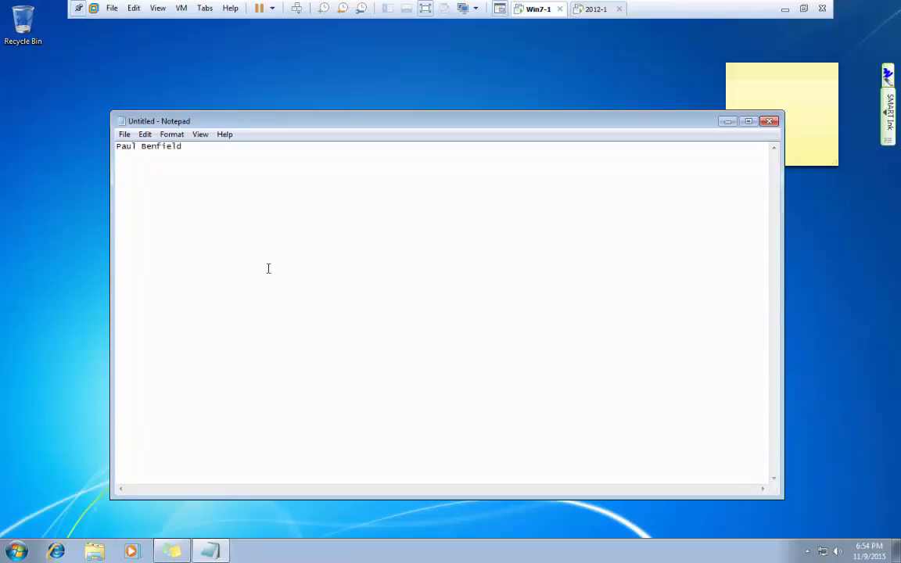
Retest printing to L119-HP4100, cancel on denied access, and switch to the 2012-1 server.
click(125, 134)
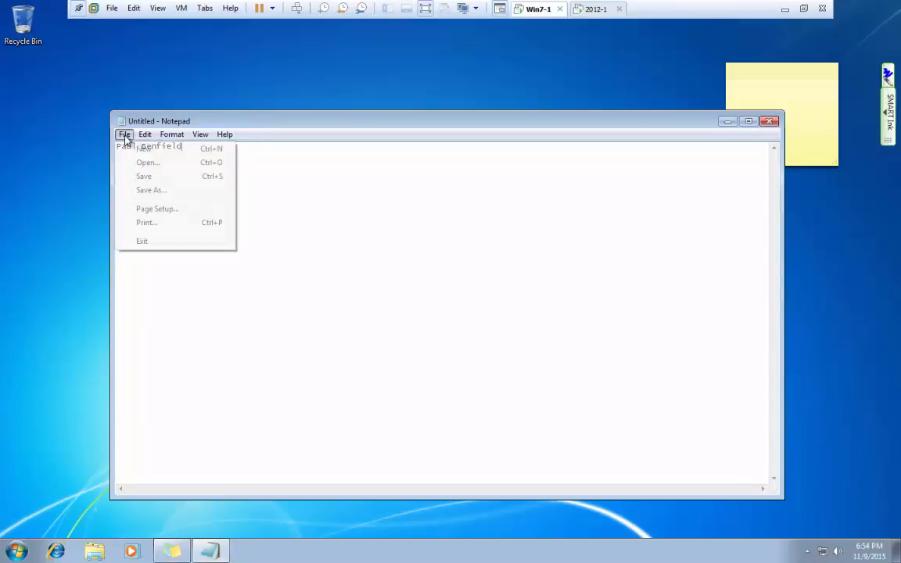
click(145, 224)
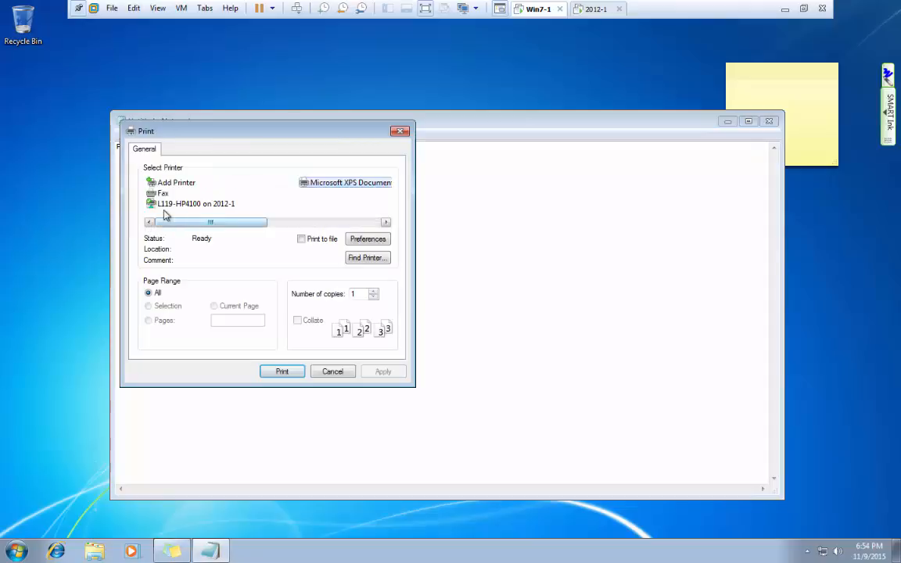
click(164, 203)
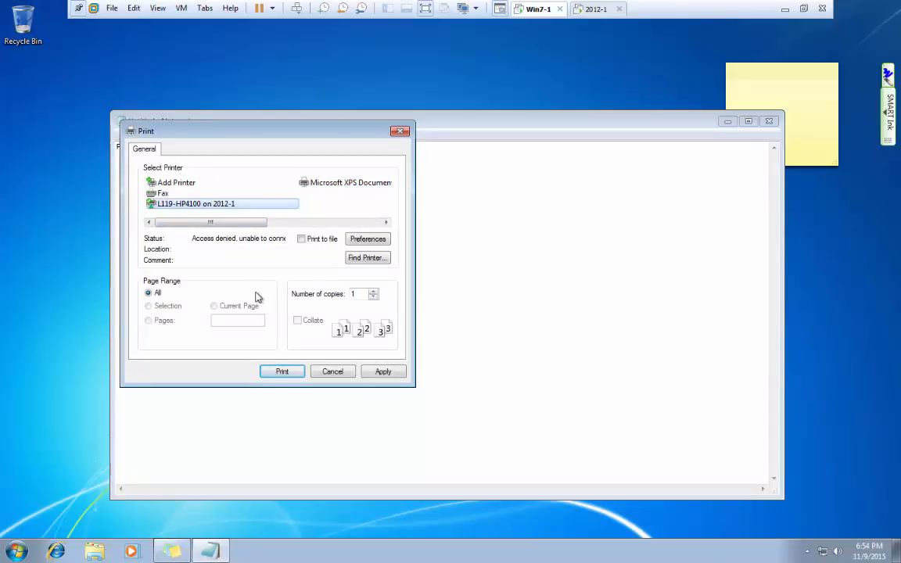
click(329, 372)
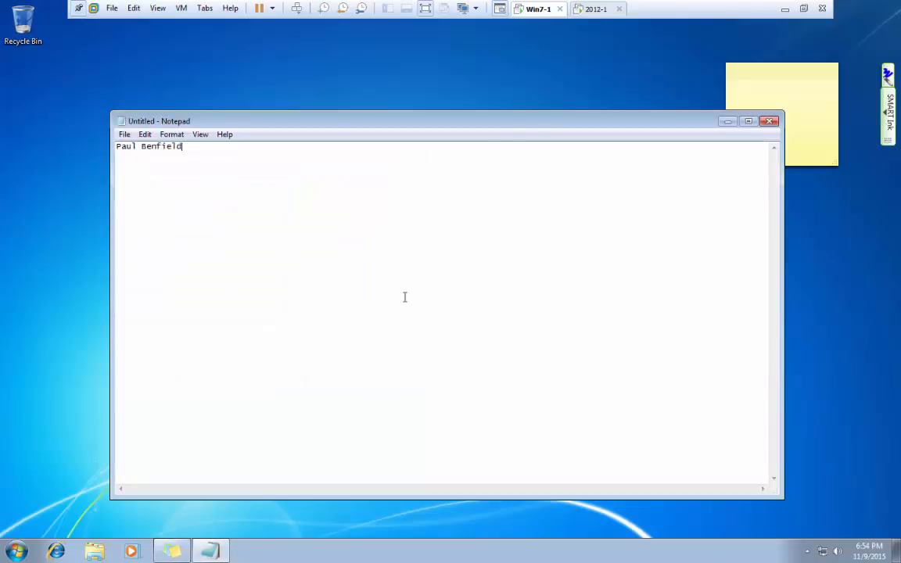
click(593, 10)
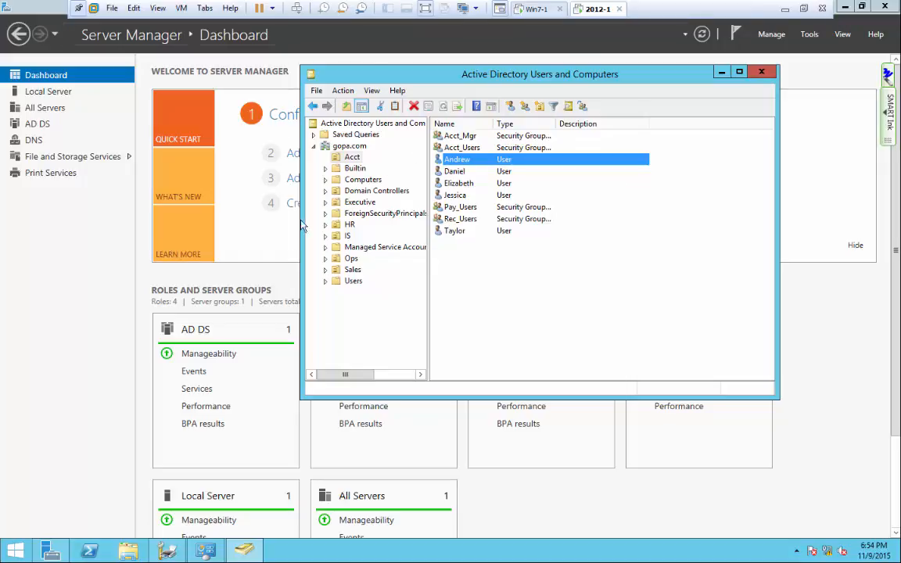
Review the IS_Mgr group's permissions on L119-HP4100's Security tab.
click(167, 551)
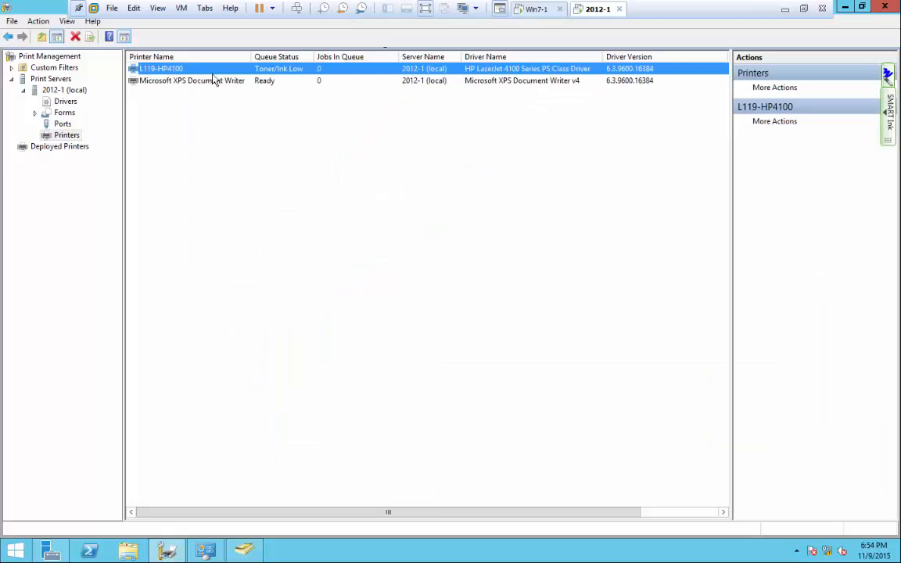
right_click(185, 70)
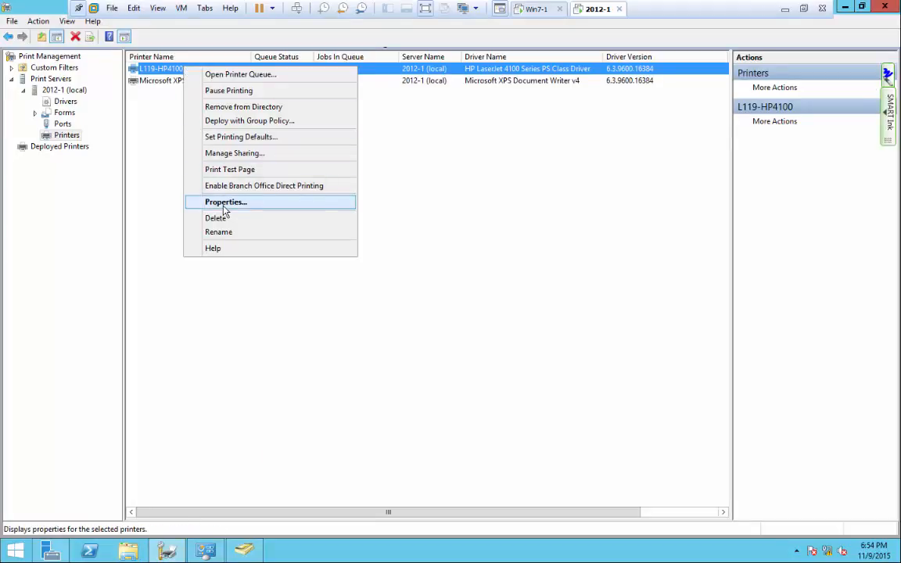
click(223, 204)
click(438, 237)
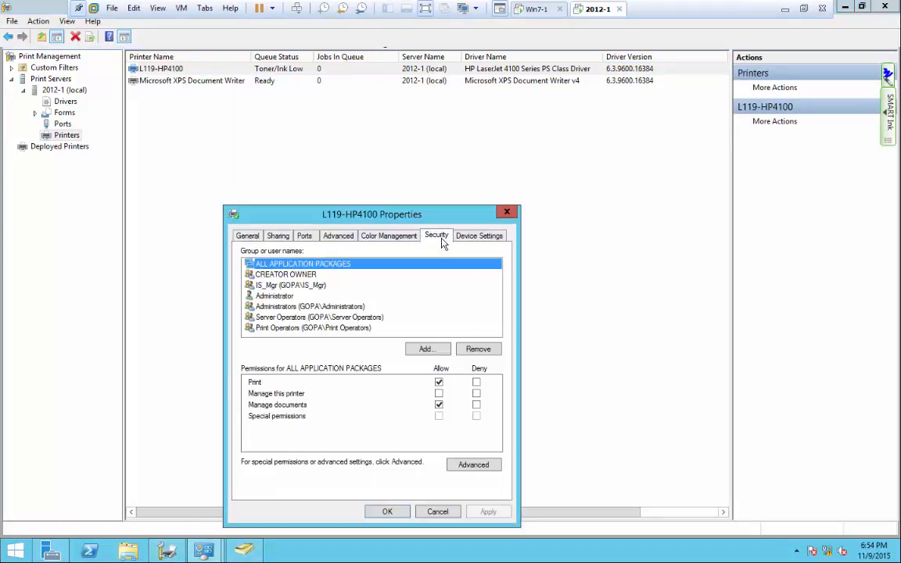
click(295, 286)
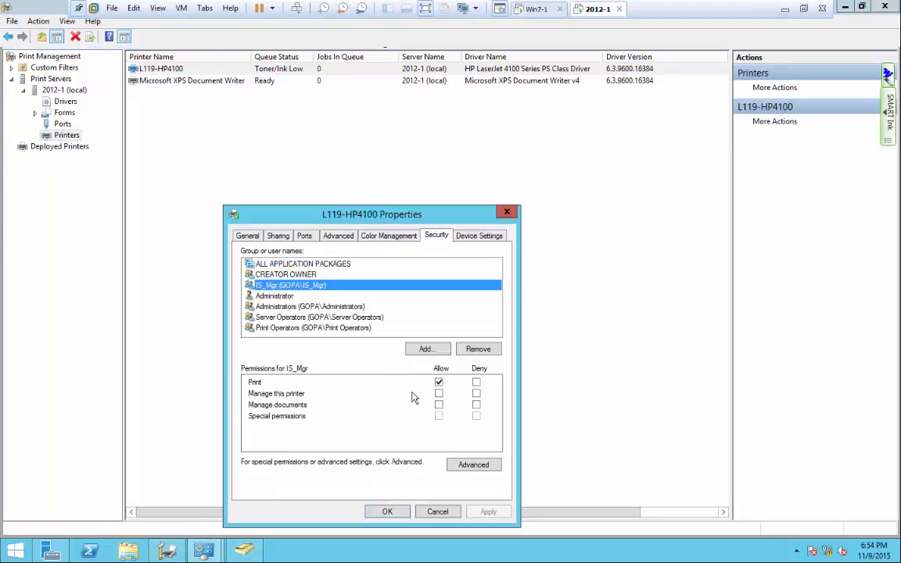
drag(351, 209, 328, 104)
Check the IS_Mgr group's members in Active Directory, closing without changes.
click(205, 551)
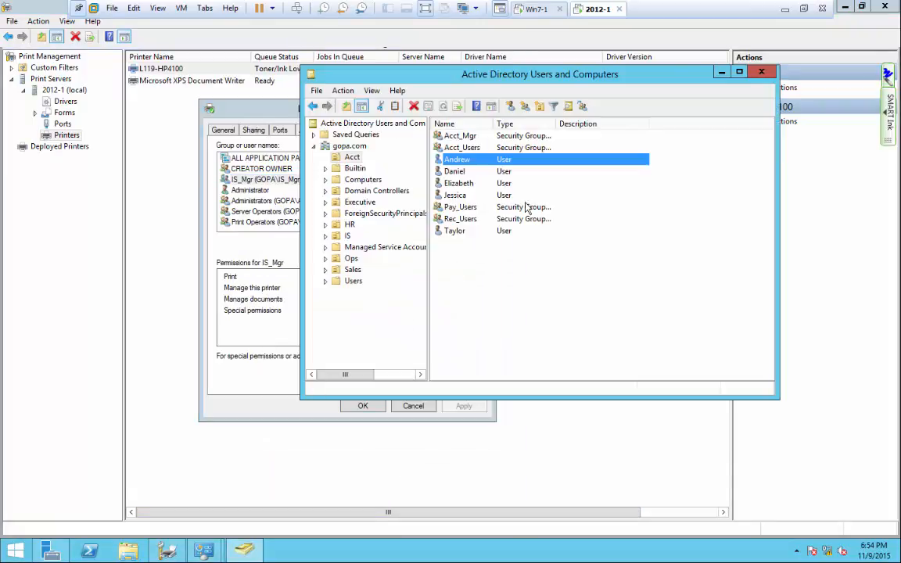
right_click(463, 161)
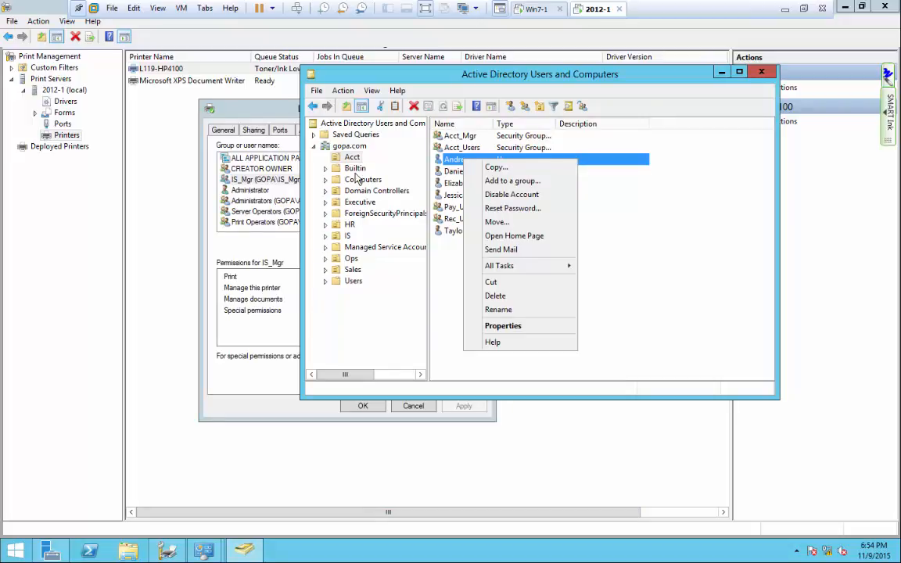
click(348, 237)
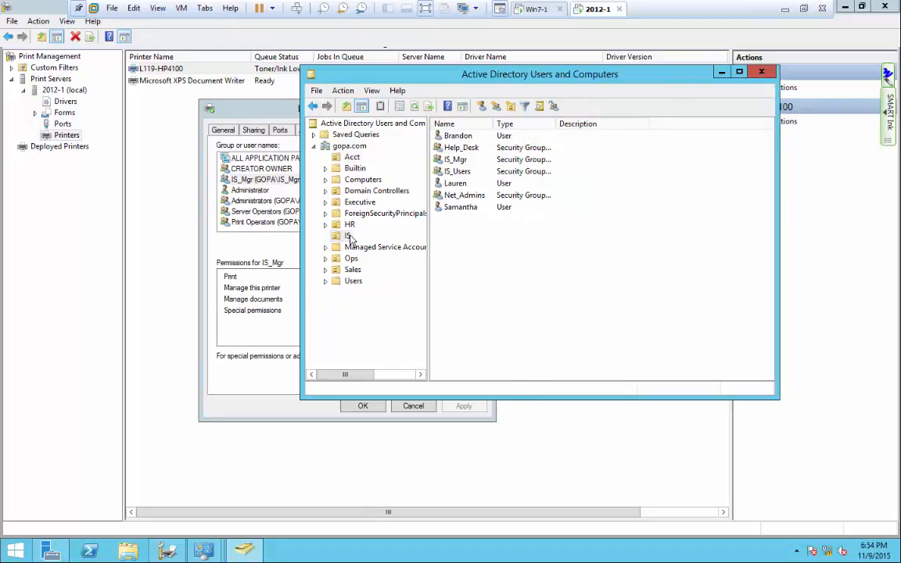
double_click(455, 159)
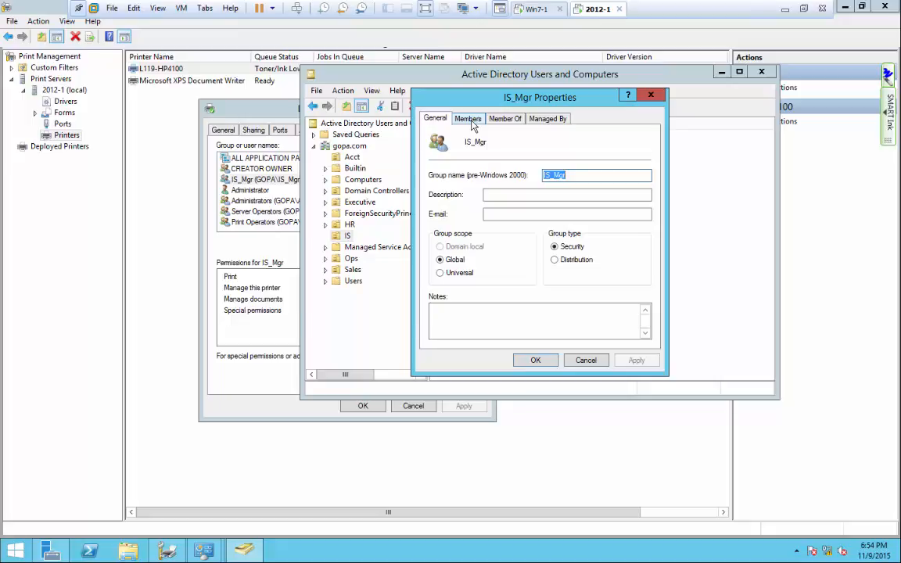
click(469, 121)
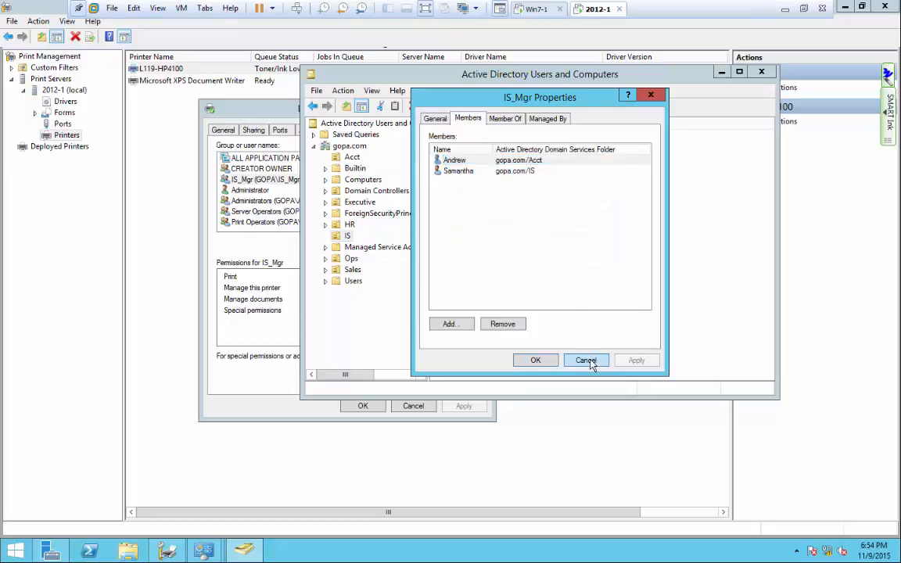
click(587, 360)
Set L119-HP4100 to Always available on its Advanced tab, apply, and close properties.
click(172, 116)
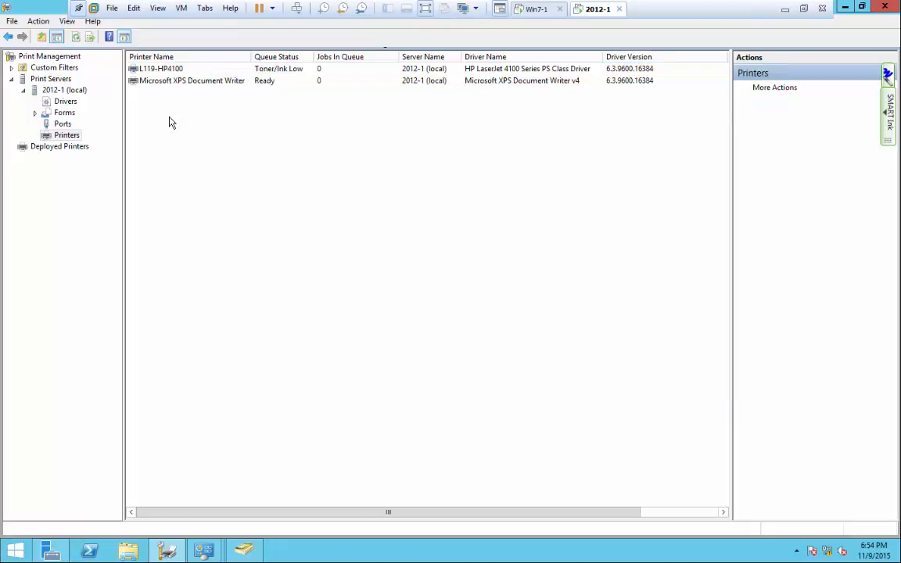
right_click(177, 70)
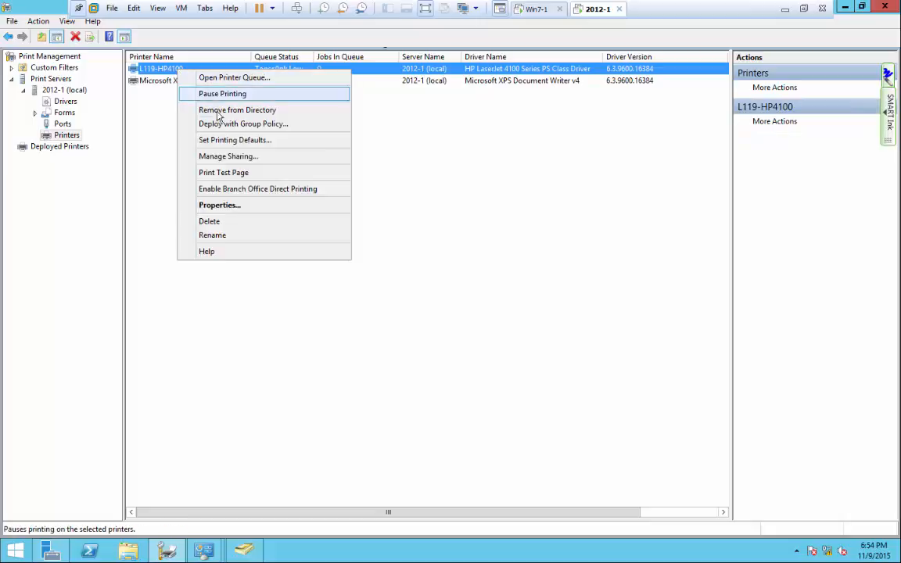
click(226, 205)
click(313, 131)
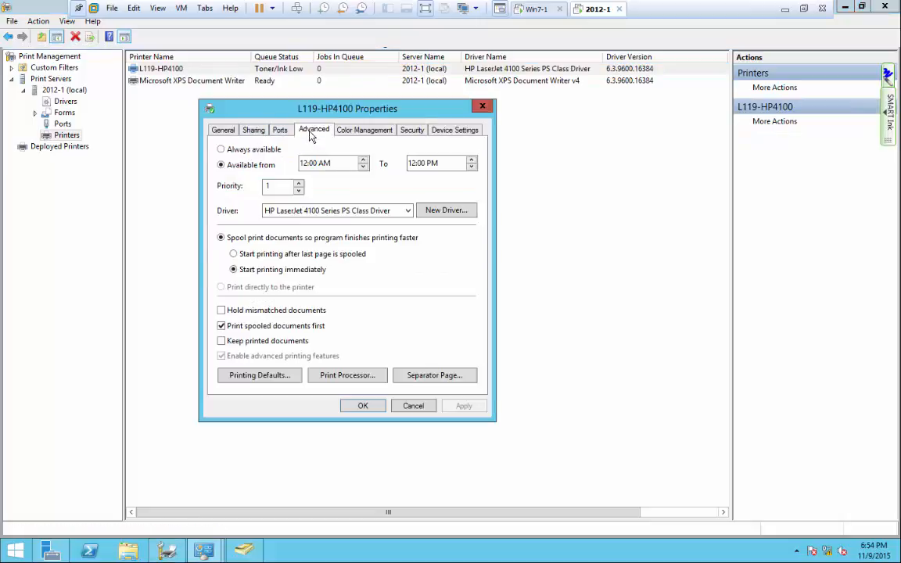
click(221, 150)
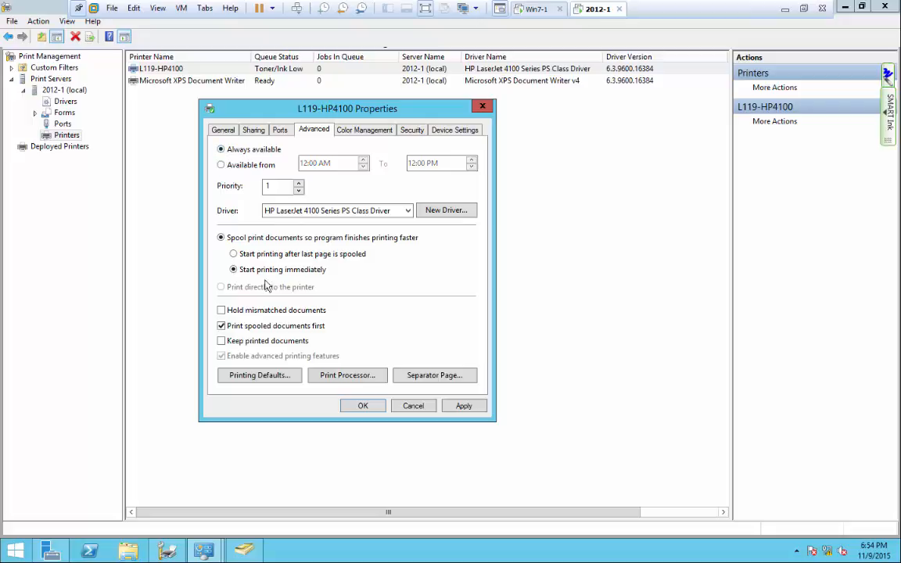
click(464, 406)
click(363, 406)
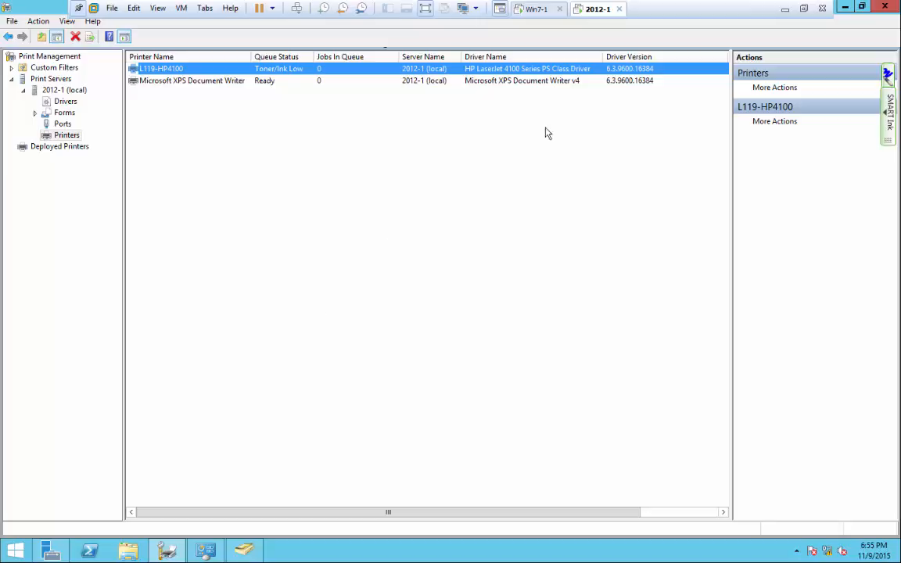
click(538, 9)
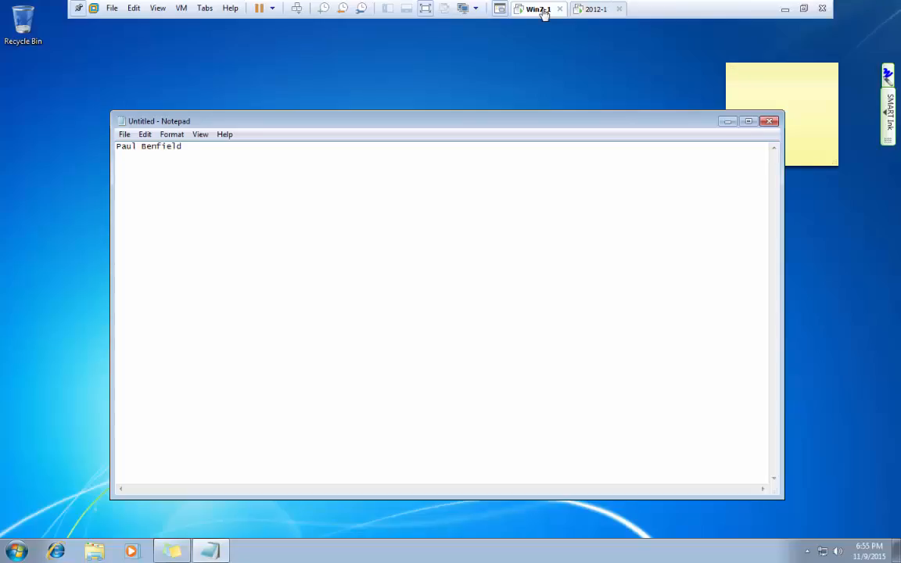
click(124, 134)
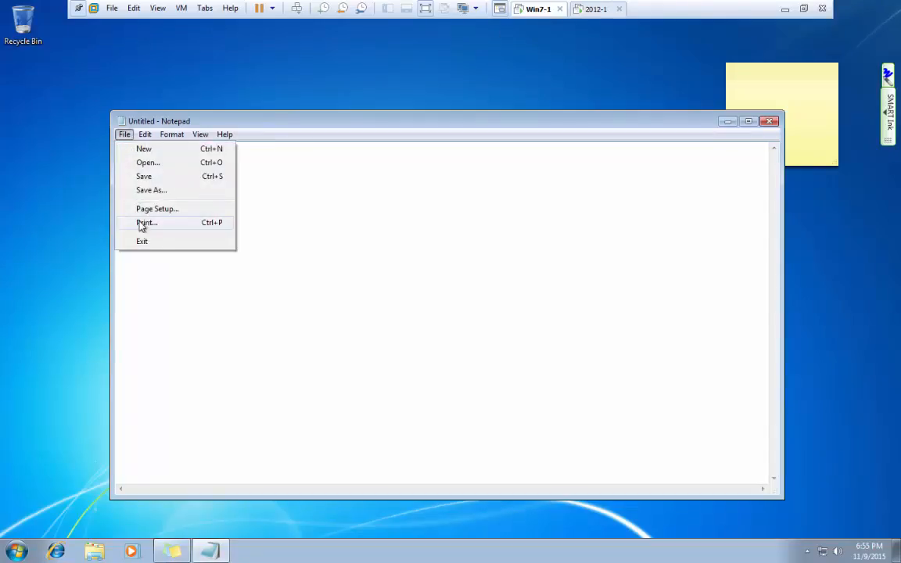
click(142, 224)
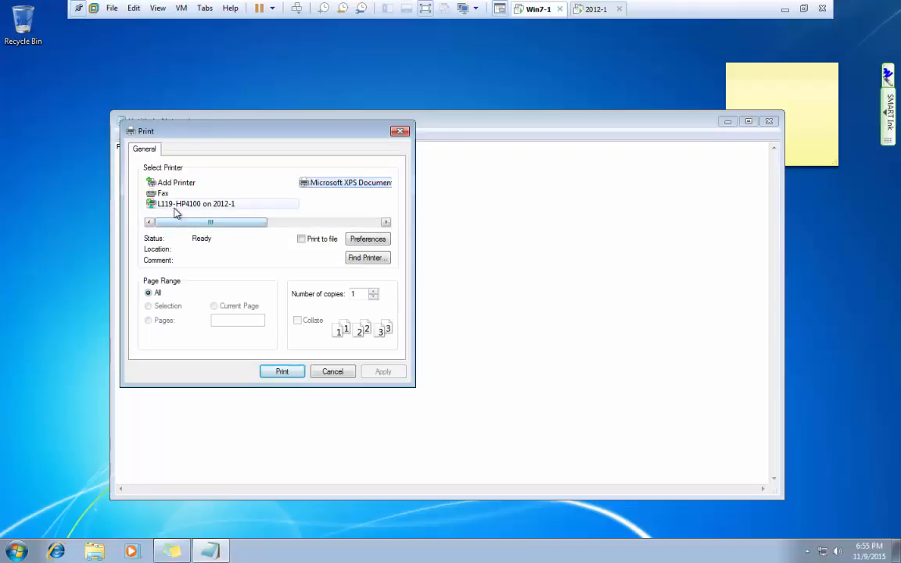
click(176, 205)
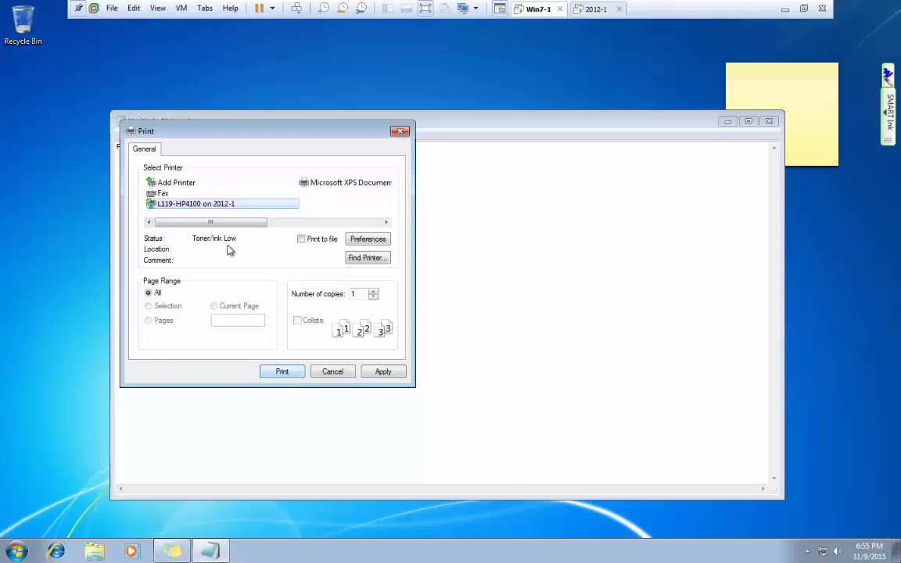
click(332, 374)
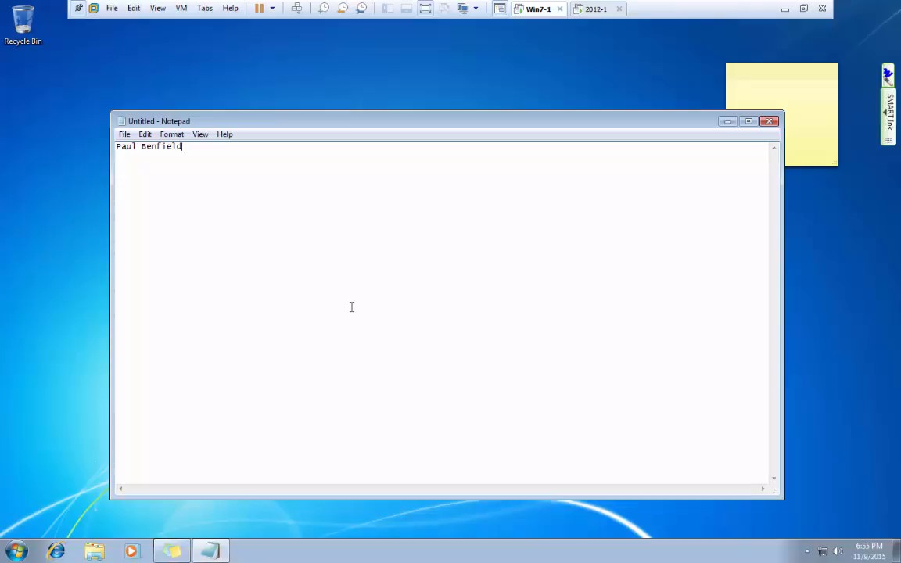
click(593, 15)
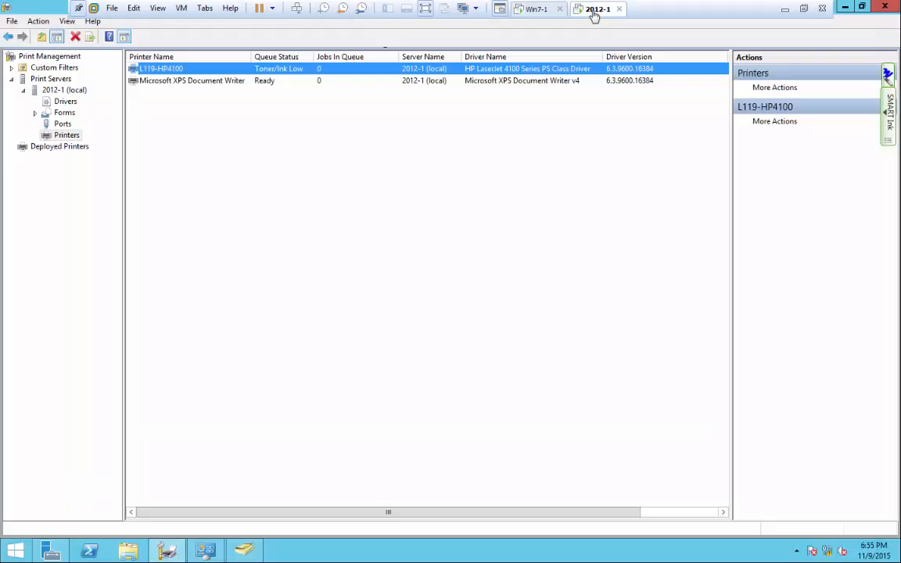
Remove the Acct user from IS_Mgr's Members list, confirm Yes, and save with OK.
click(244, 551)
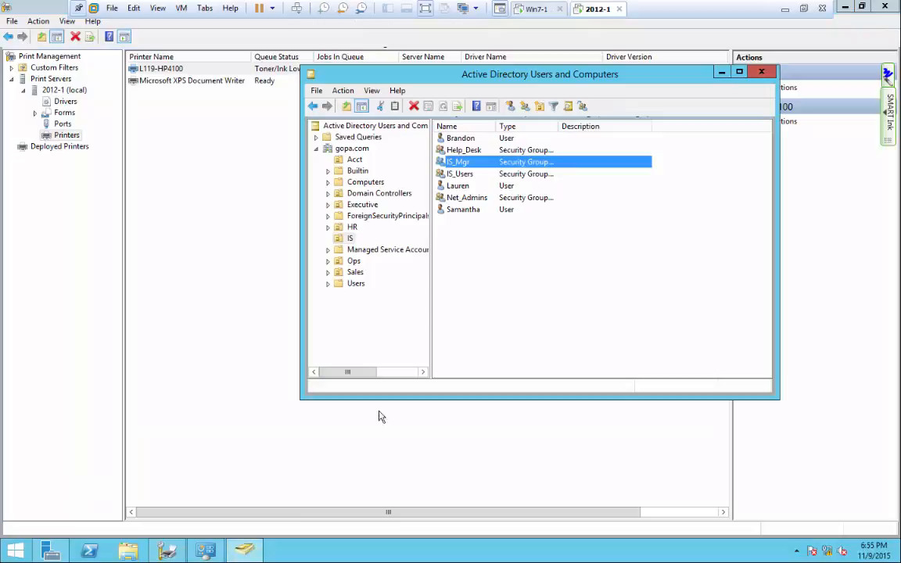
right_click(457, 165)
click(481, 273)
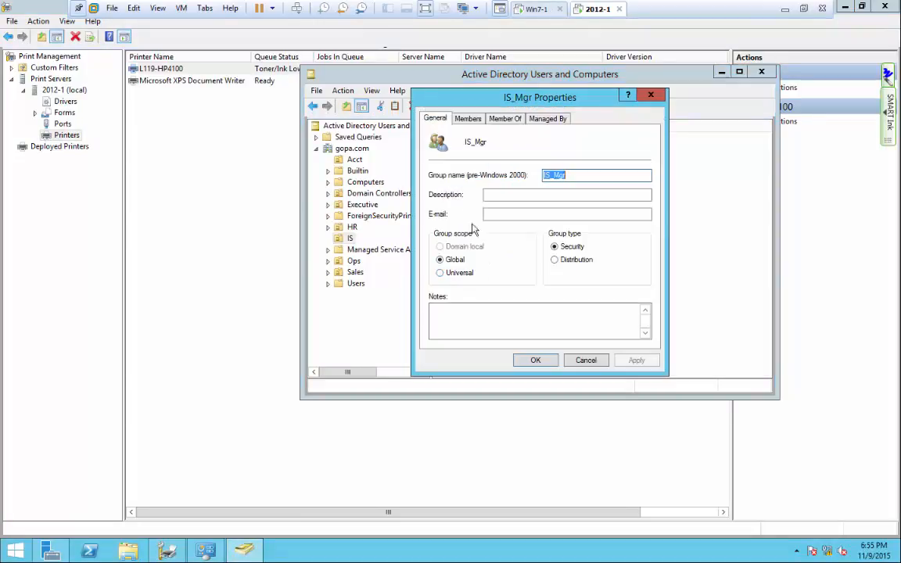
click(469, 121)
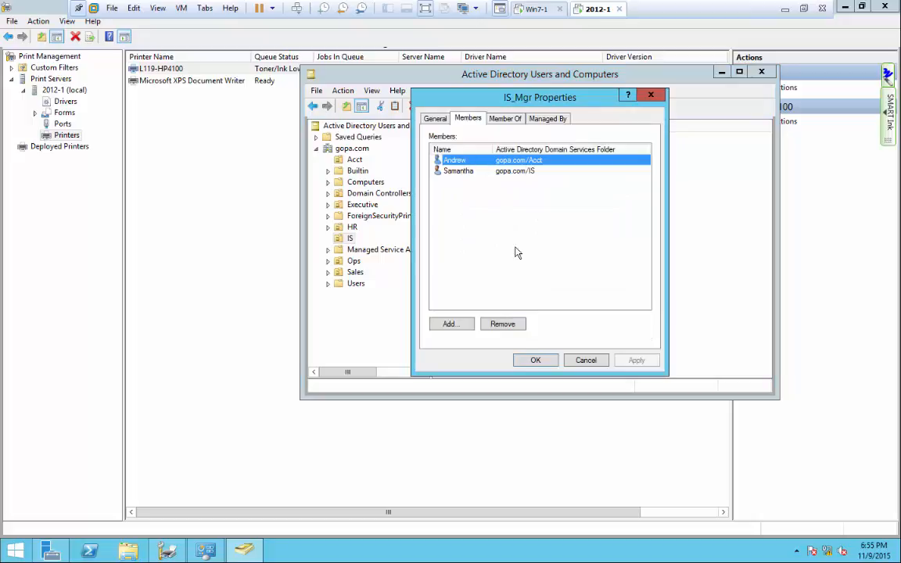
click(505, 323)
click(500, 322)
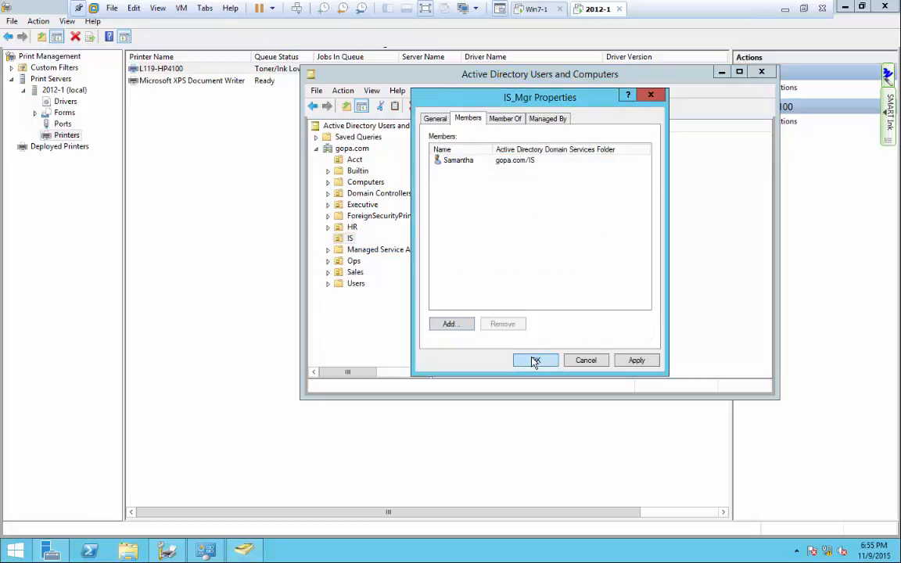
click(533, 361)
click(536, 10)
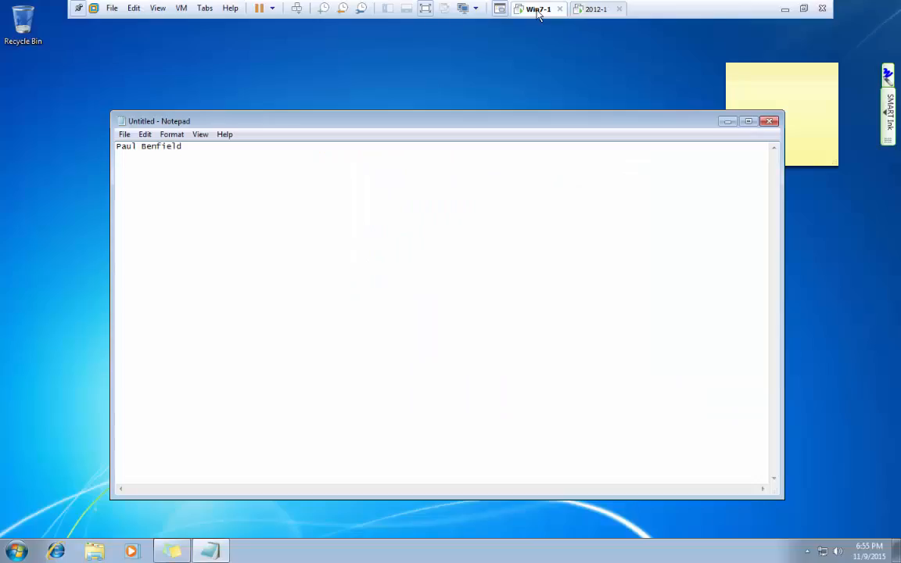
Check L119-HP4100's status in the Print dialog, then insert and erase a time/date stamp.
click(125, 134)
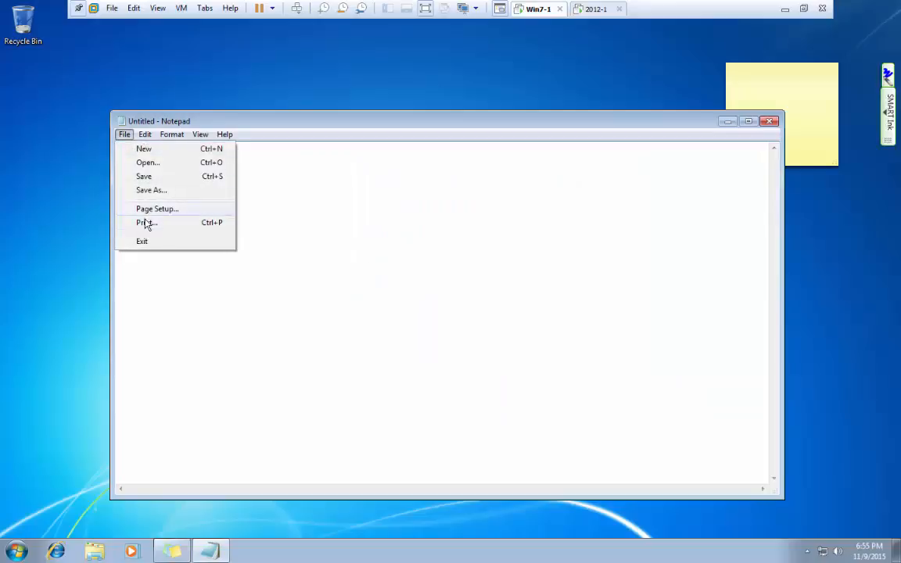
click(144, 221)
click(173, 205)
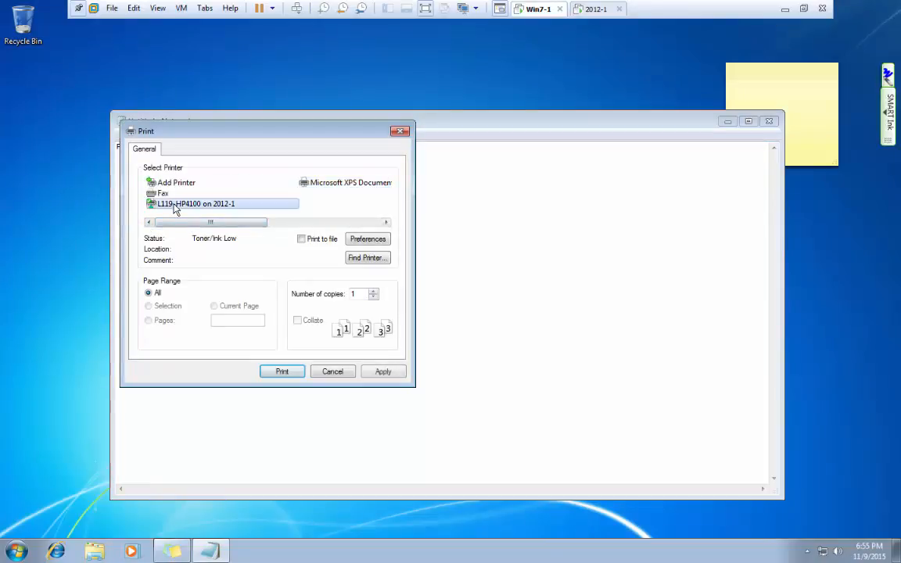
click(334, 371)
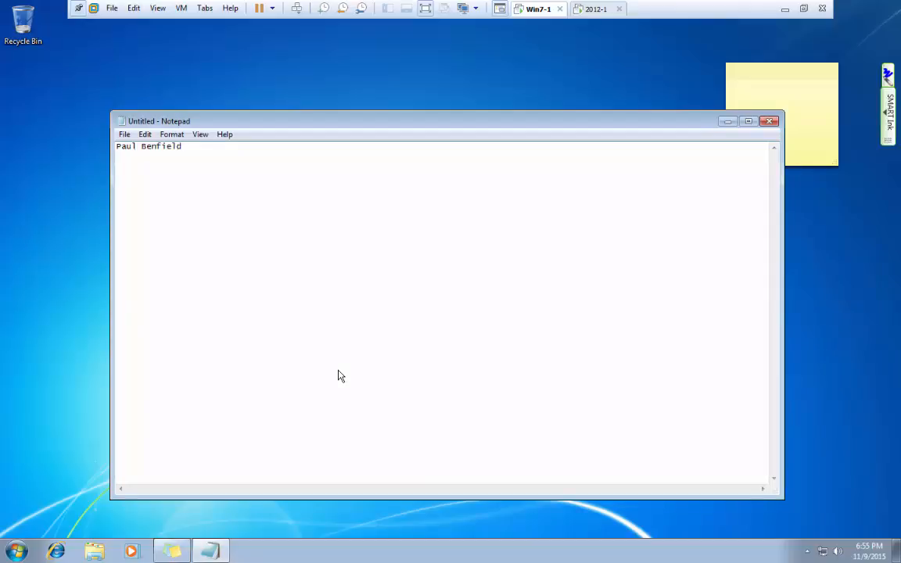
key(F5)
key(BackSpace)
key(BackSpace)
key(BackSpace)
key(BackSpace)
key(BackSpace)
key(BackSpace)
key(BackSpace)
key(BackSpace)
key(BackSpace)
key(BackSpace)
key(BackSpace)
key(BackSpace)
key(BackSpace)
key(BackSpace)
key(BackSpace)
Recheck L119-HP4100 (Toner/Ink Low) in Print, cancel, and move Notepad up and left.
click(124, 134)
click(150, 222)
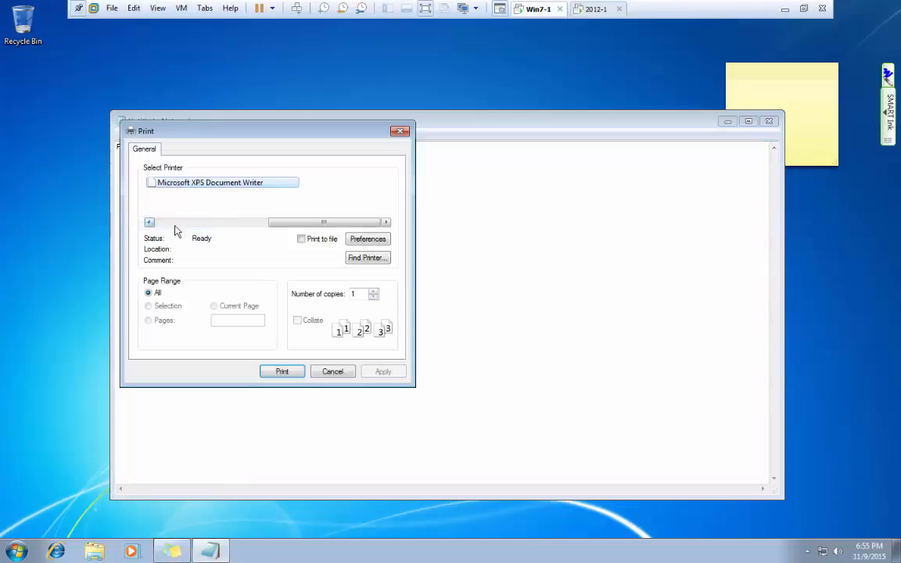
click(199, 219)
click(180, 204)
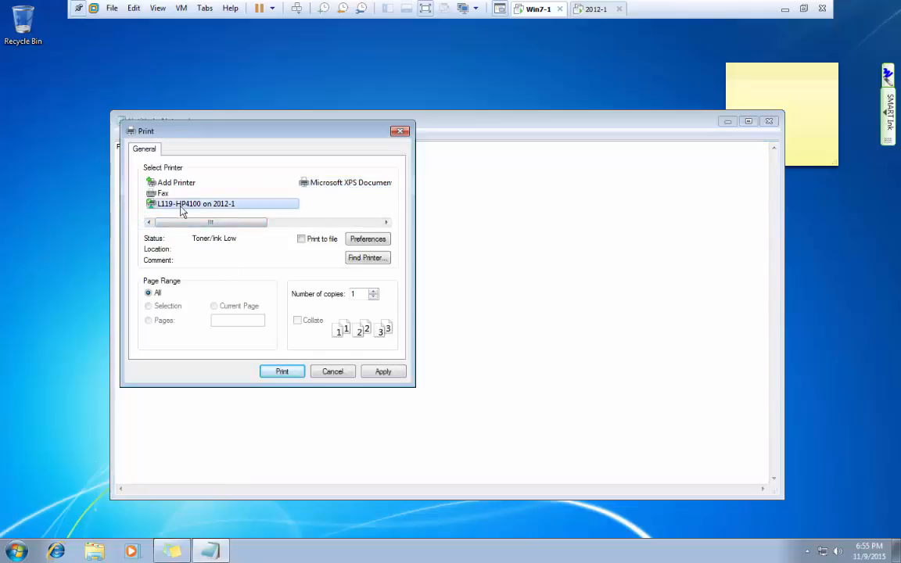
click(328, 371)
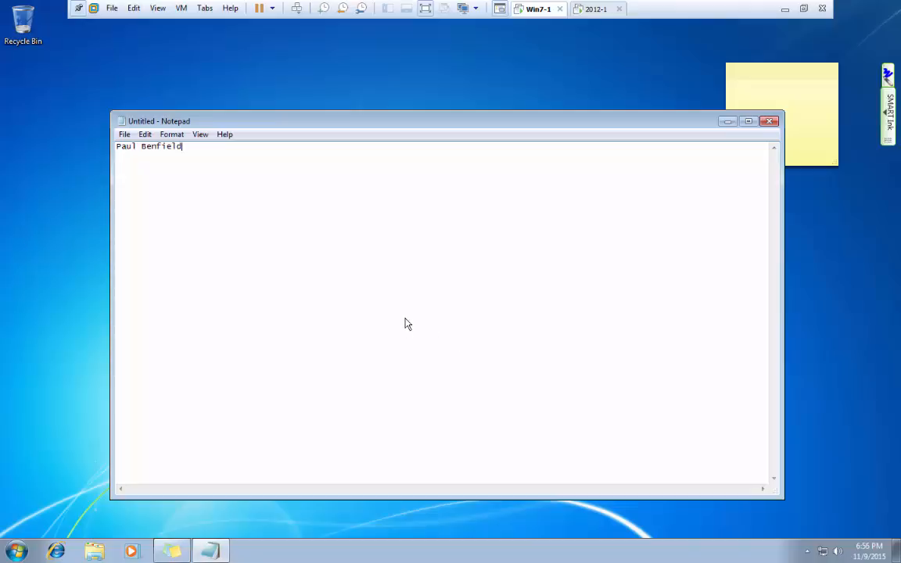
drag(400, 131, 340, 78)
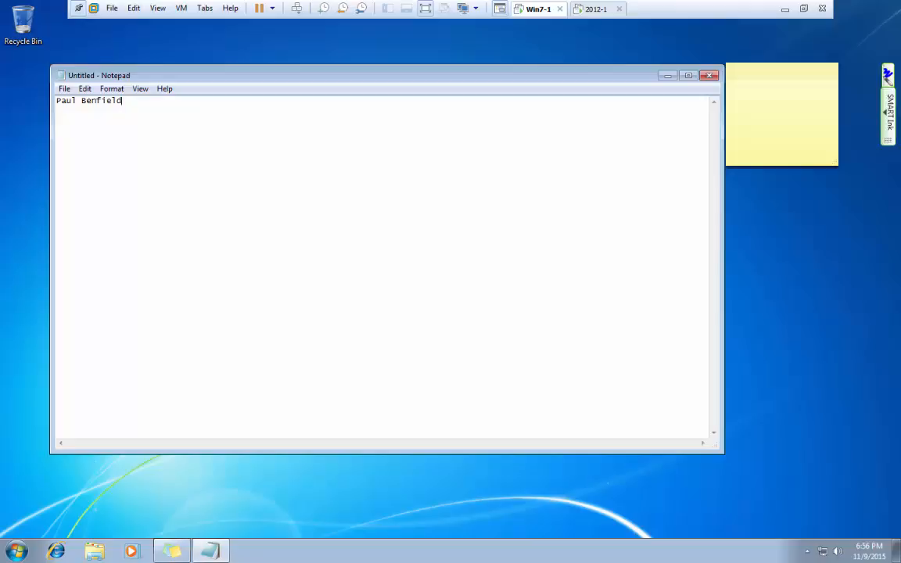
Unlock the 2012-1 server VM with the admin password and minimize Active Directory Users and Computers.
click(596, 9)
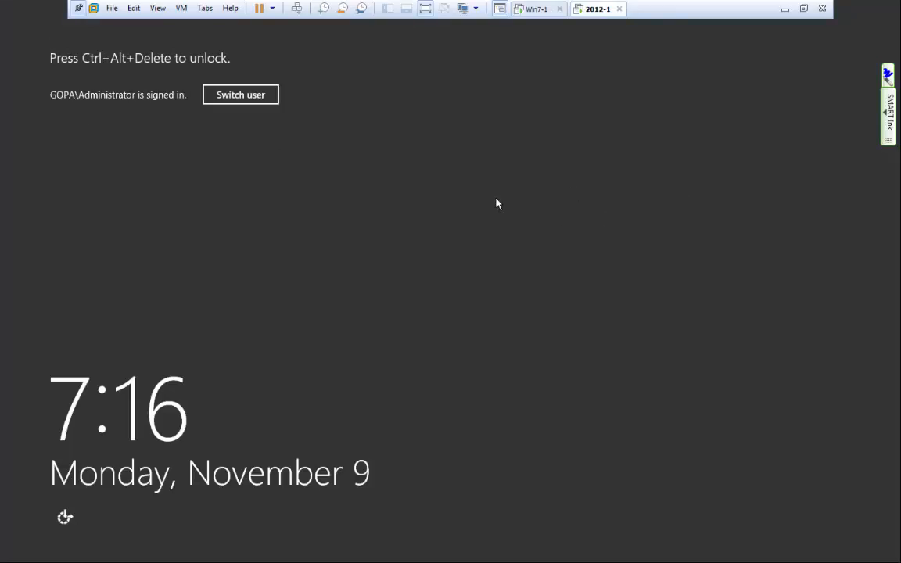
key(ctrl+alt+Insert)
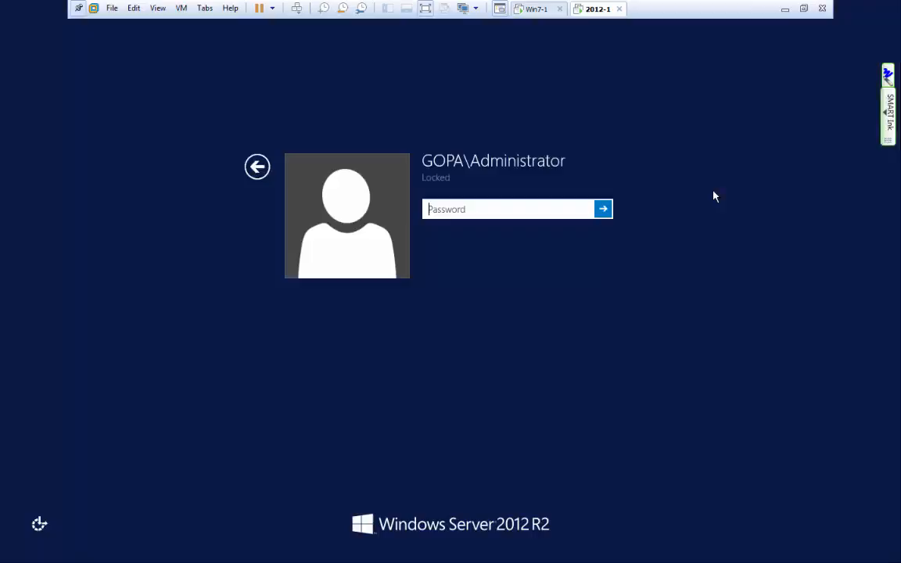
text(*******)
key(Return)
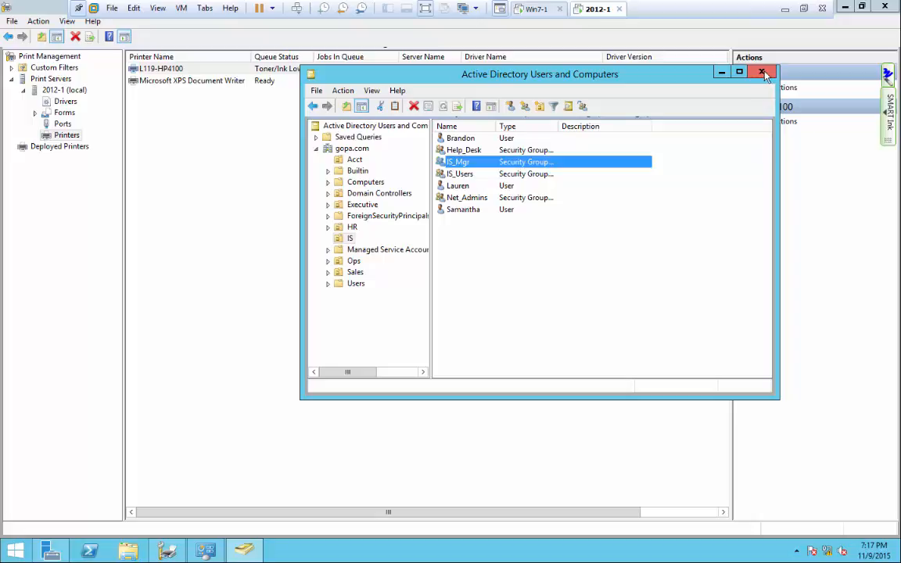
click(721, 73)
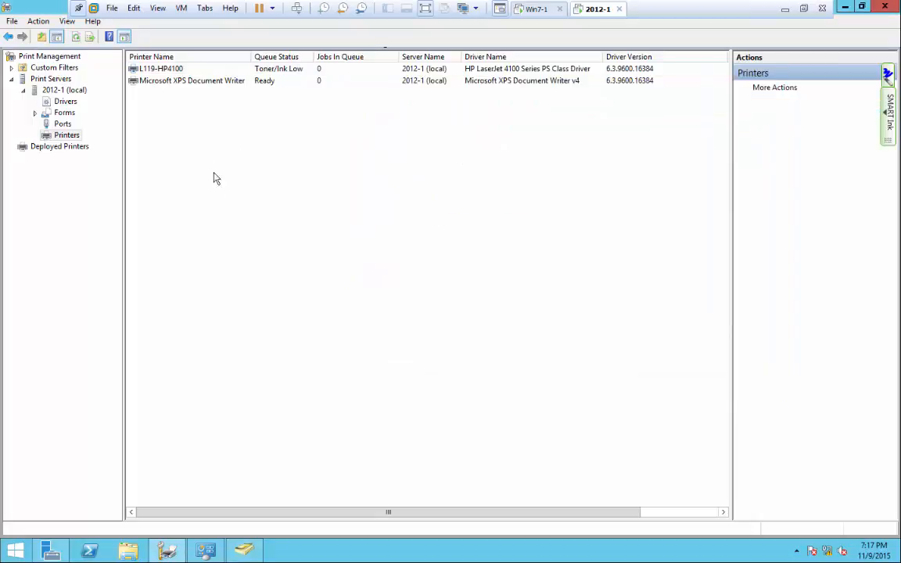
Rename the L119-HP4100 printer to L119-HP4100-Common and confirm renaming the shared printer.
right_click(165, 69)
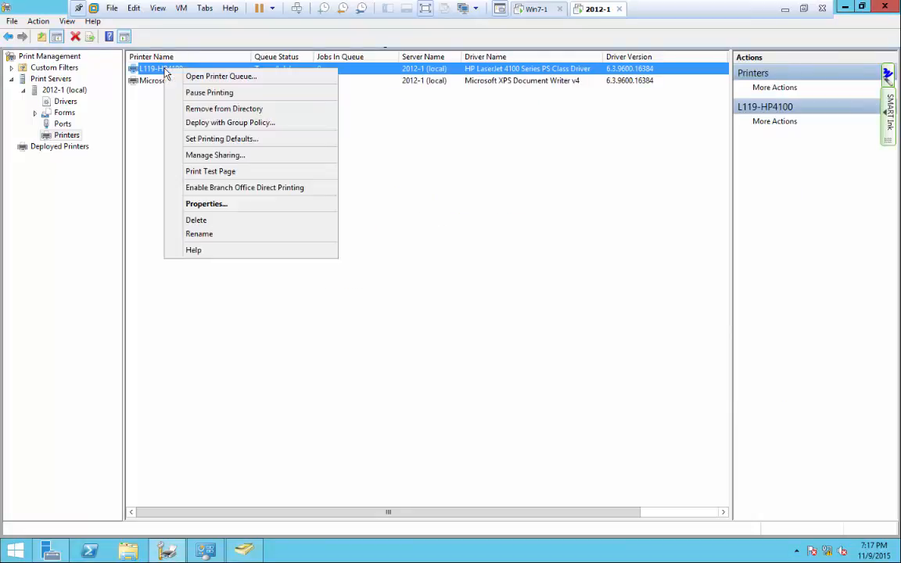
click(206, 204)
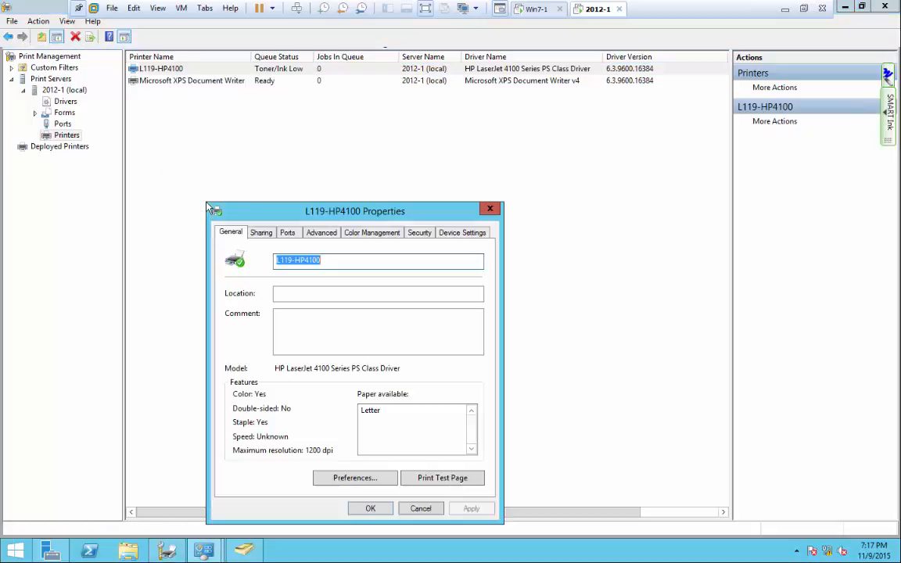
click(348, 265)
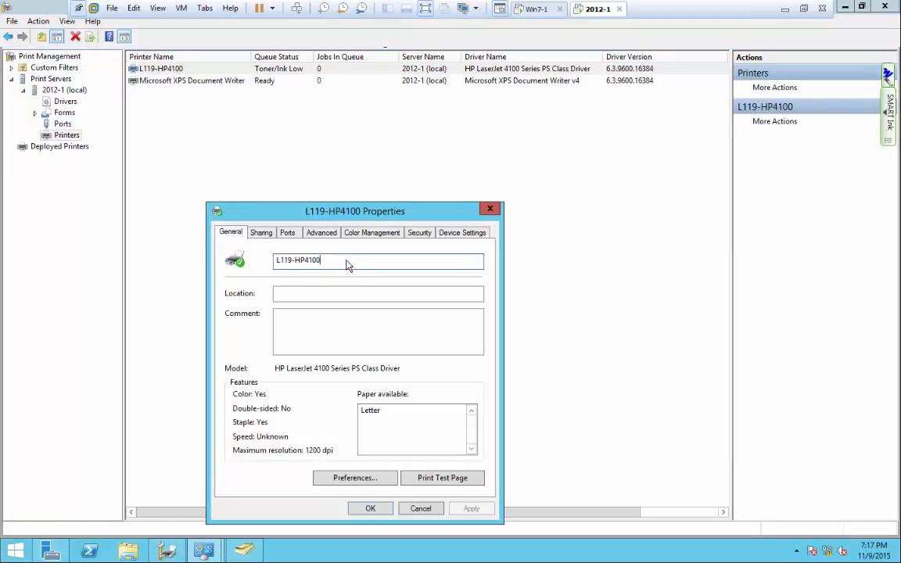
text(-Low)
key(BackSpace)
key(BackSpace)
text(Commo)
click(260, 238)
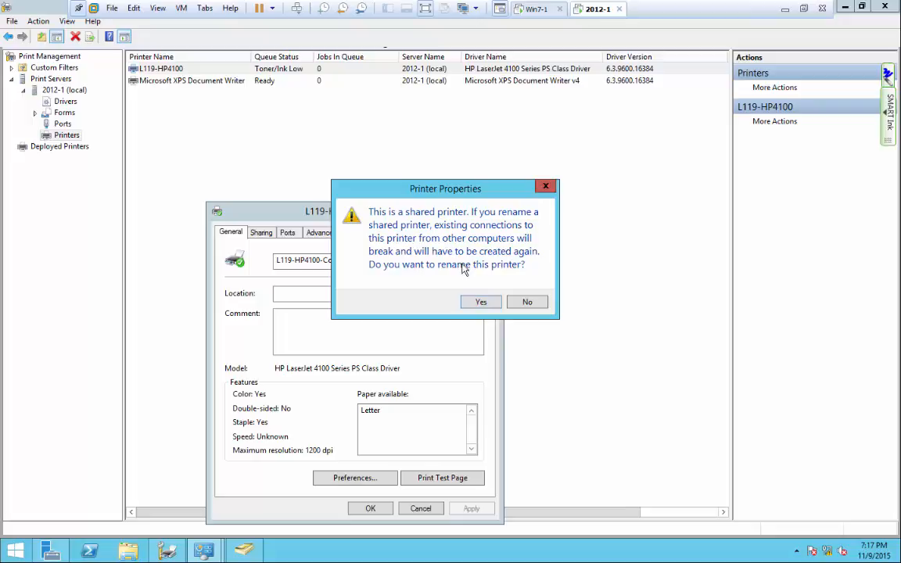
click(483, 301)
Change the share name to L119-HP4100-Common and save the properties.
click(366, 339)
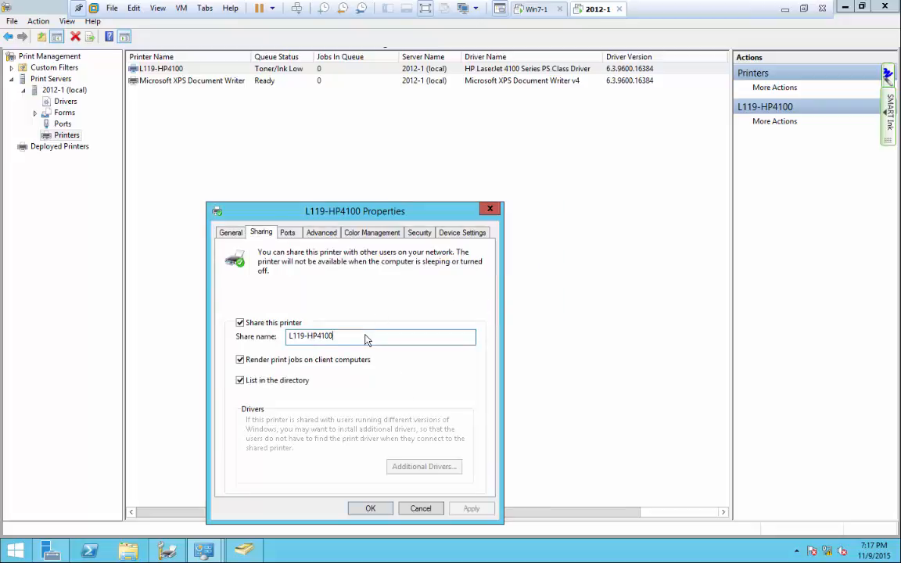
text(-Common)
click(370, 509)
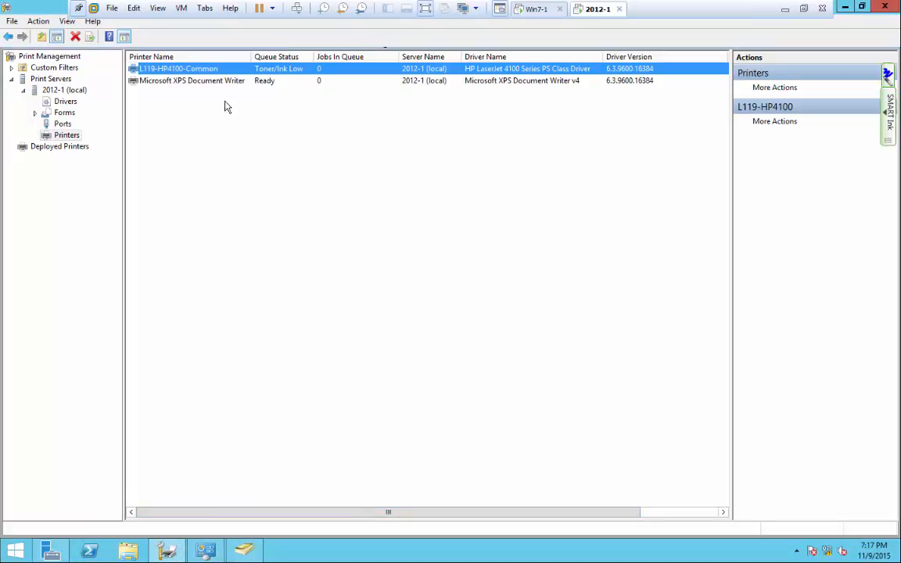
right_click(211, 75)
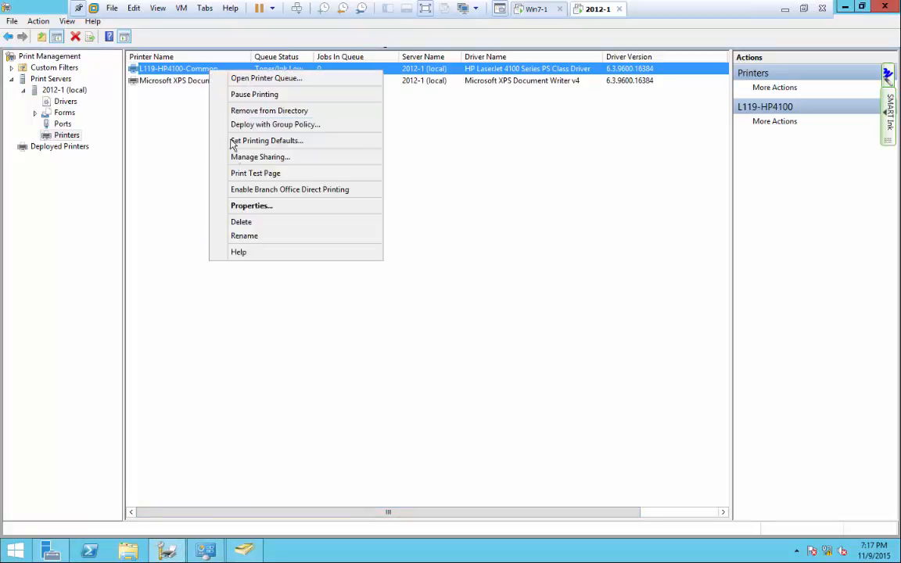
Review L119-HP4100-Common's Ports, Sharing and Advanced properties, ending on Security.
click(232, 205)
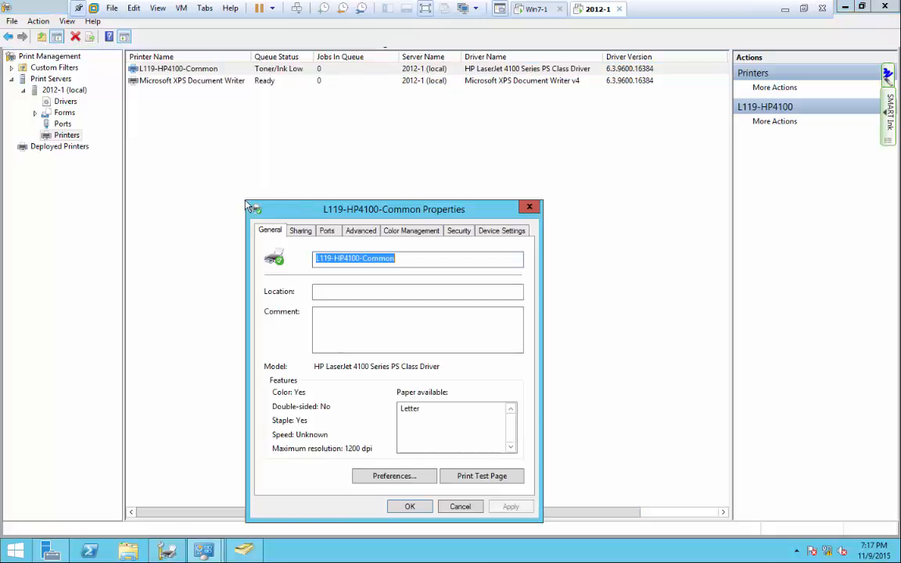
click(326, 234)
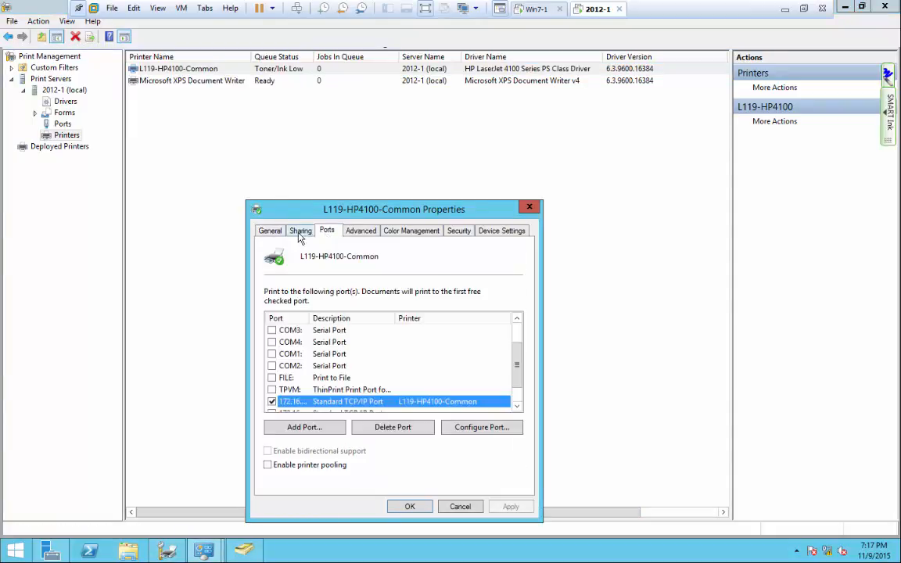
click(299, 234)
click(326, 233)
click(360, 233)
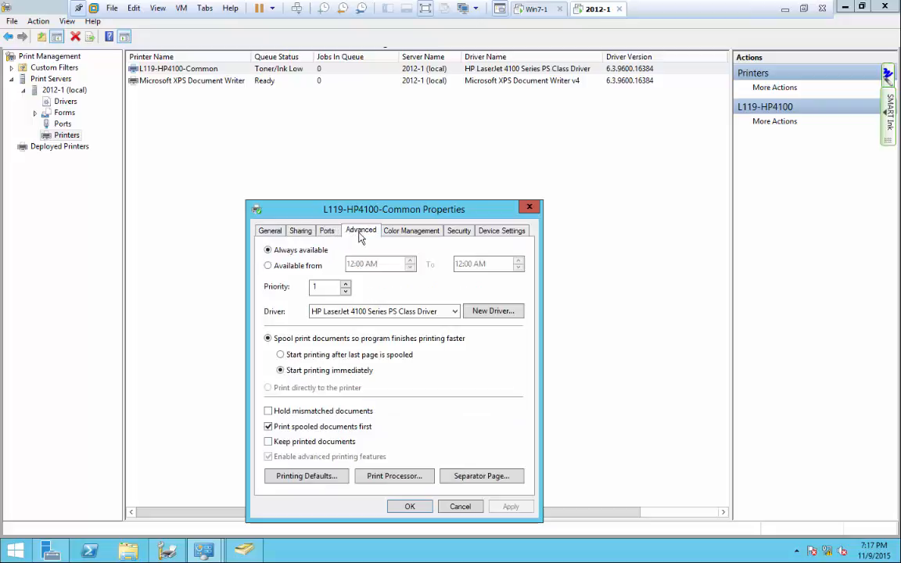
click(463, 234)
Add Everyone with Print permission, remove the IS_Mgr group, and save the changes.
click(458, 346)
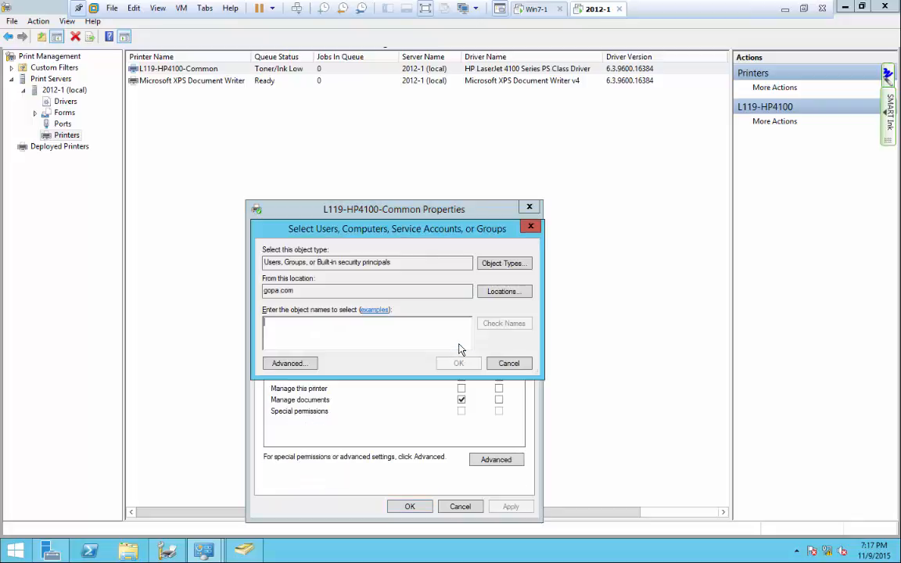
text(Everyone)
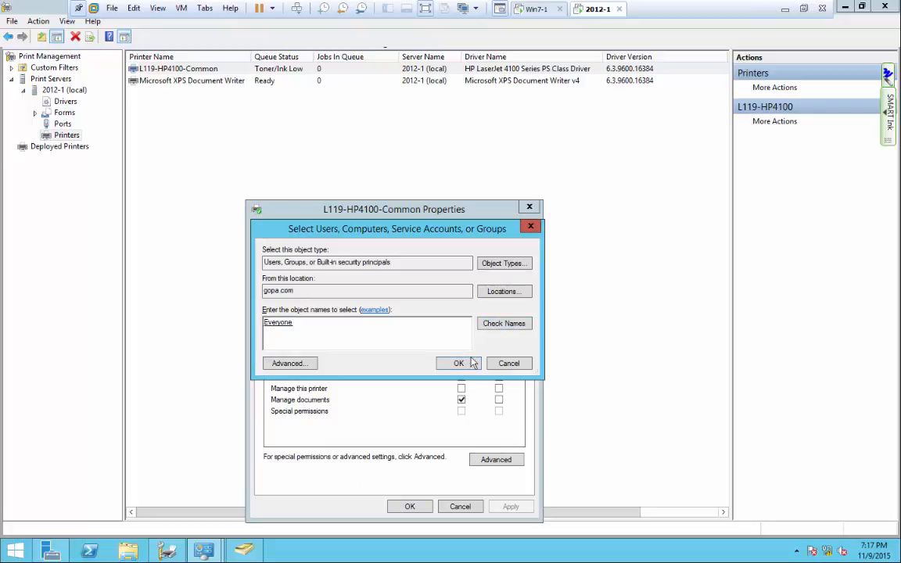
key(Return)
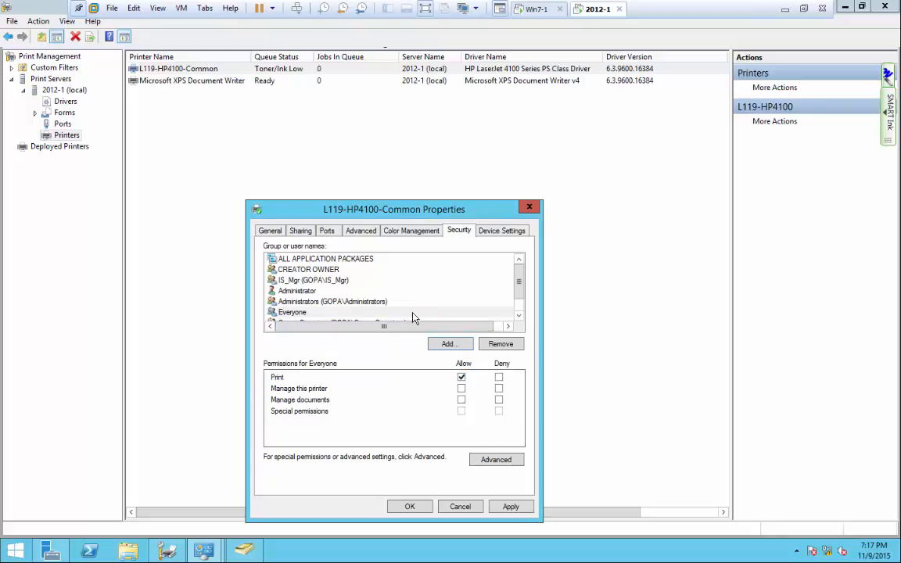
click(313, 280)
click(501, 345)
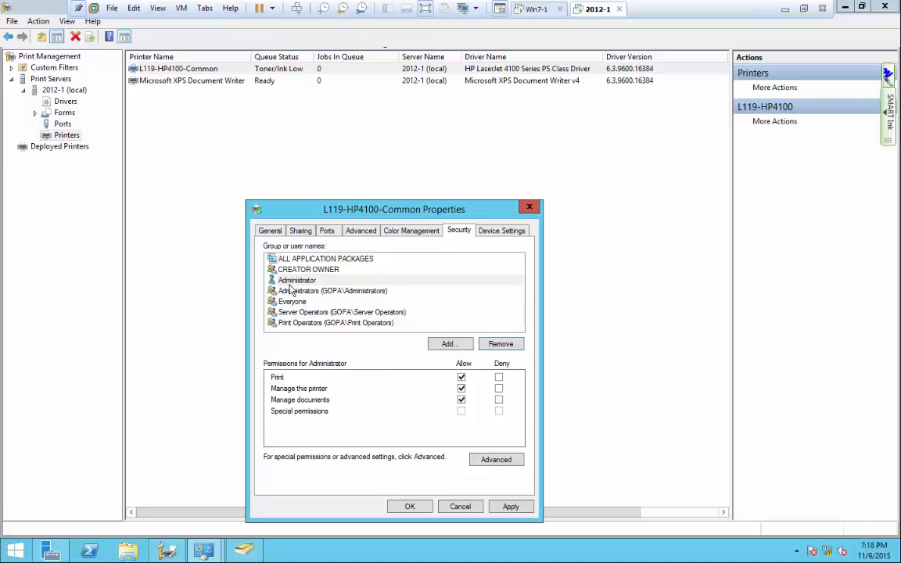
click(285, 302)
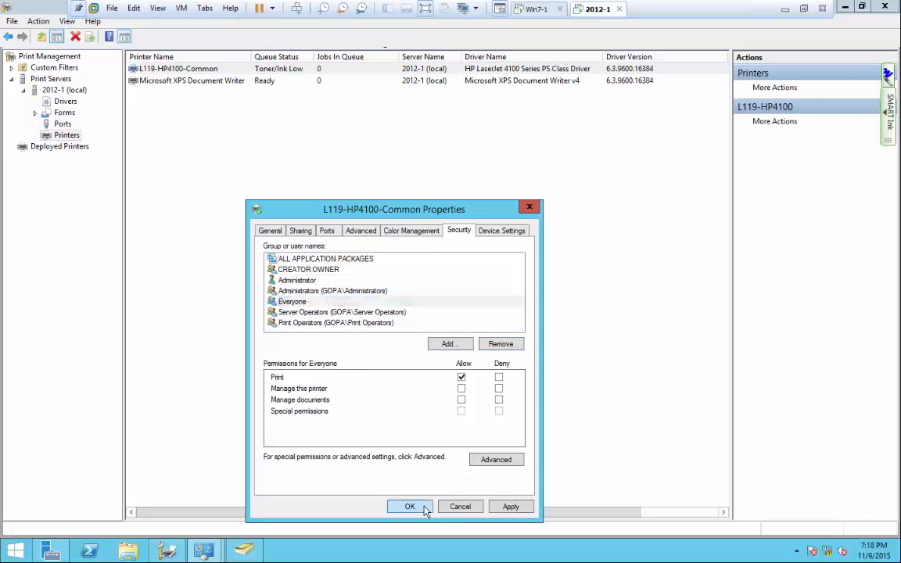
click(420, 507)
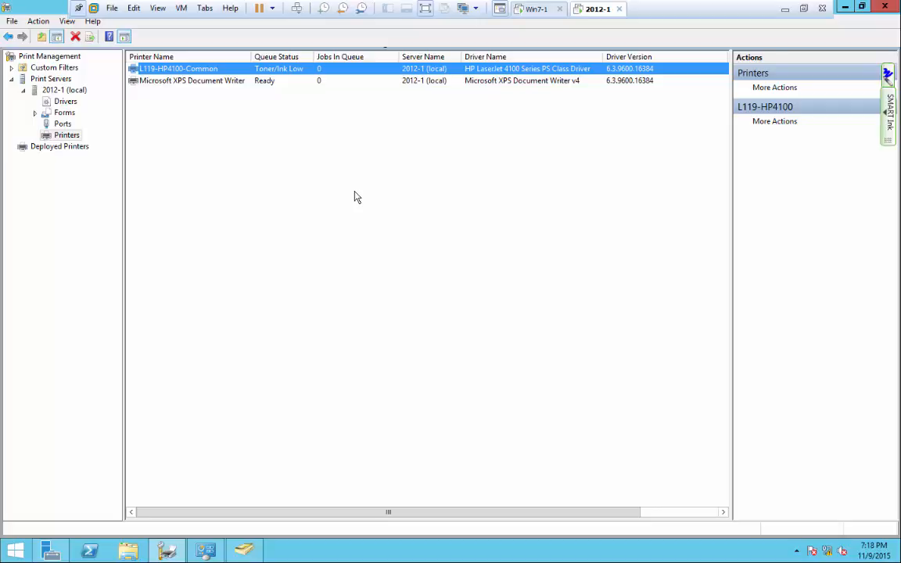
Start adding a new printer by IP address 172.16.192.117.
right_click(191, 145)
click(212, 156)
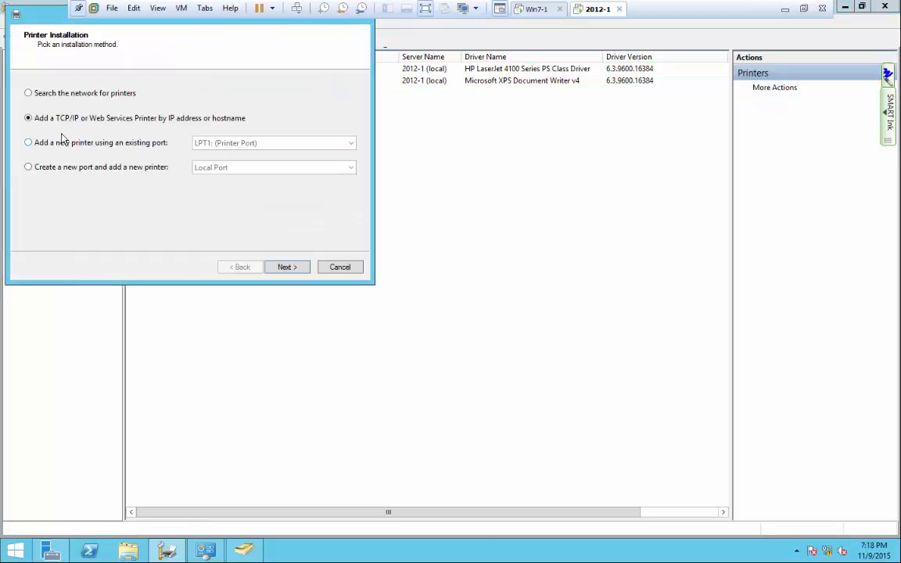
click(287, 267)
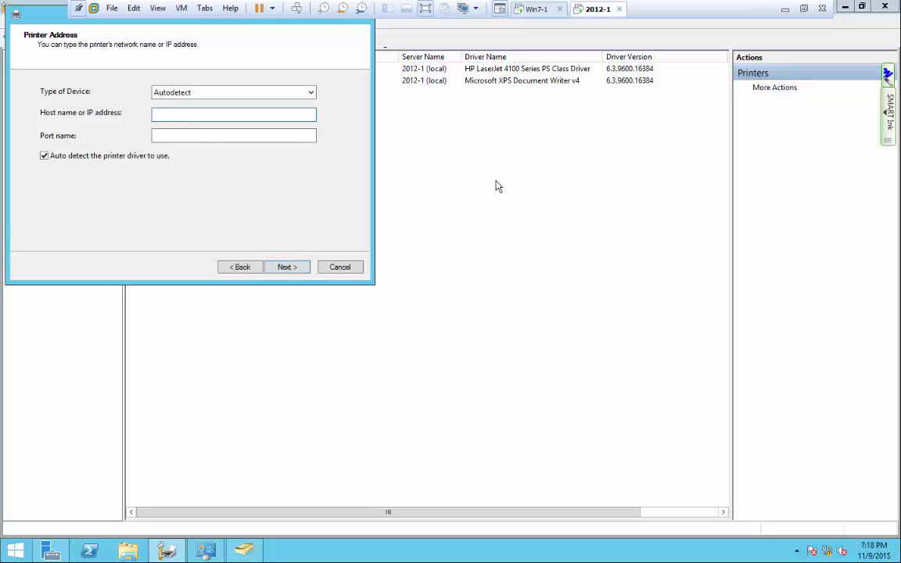
text(172.16.)
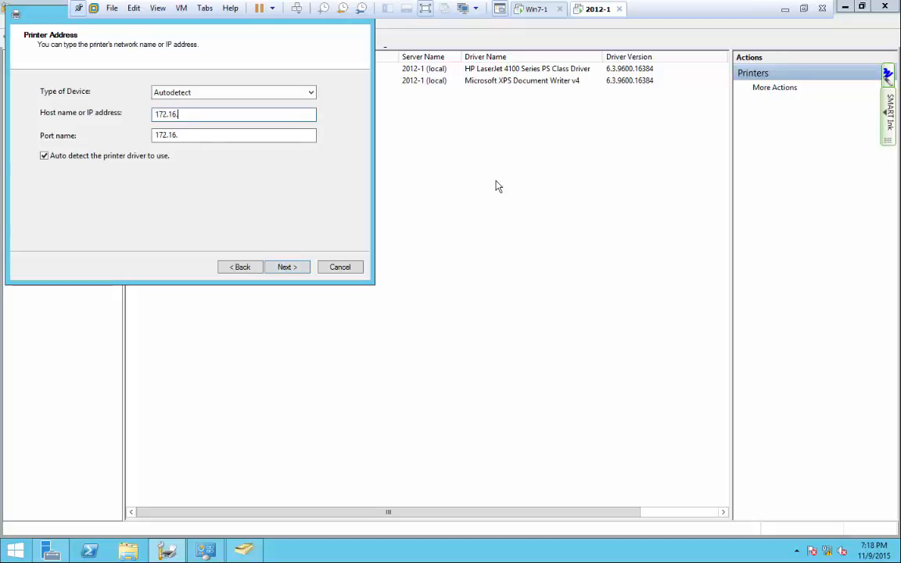
text(192.117)
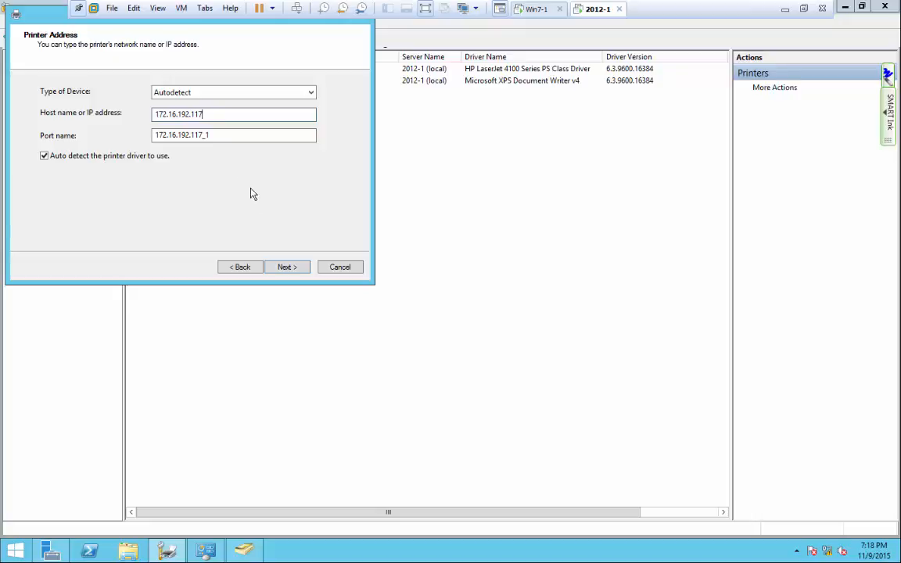
click(284, 267)
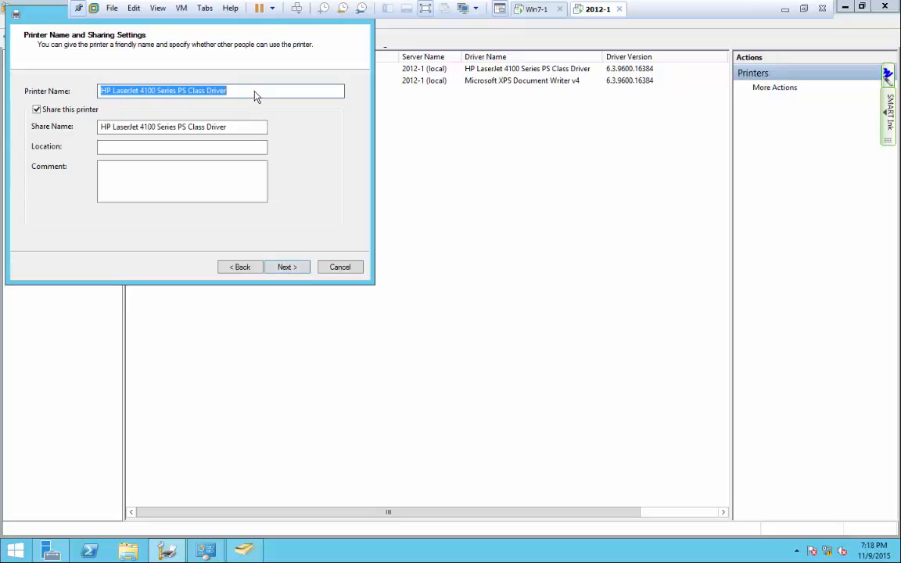
Name and share the printer as L119-HP4100-High Priority and complete the installation.
text(L)
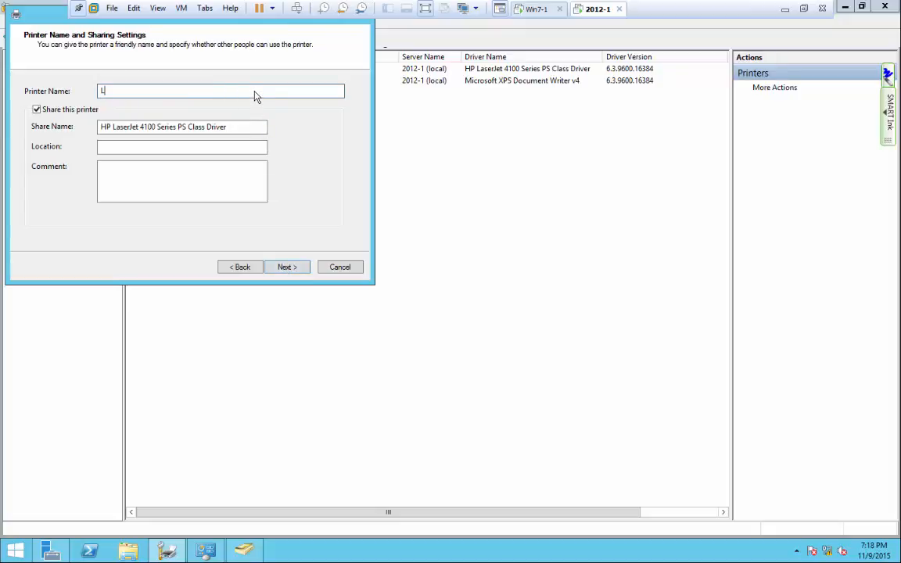
text(119-HP4100-High Priority)
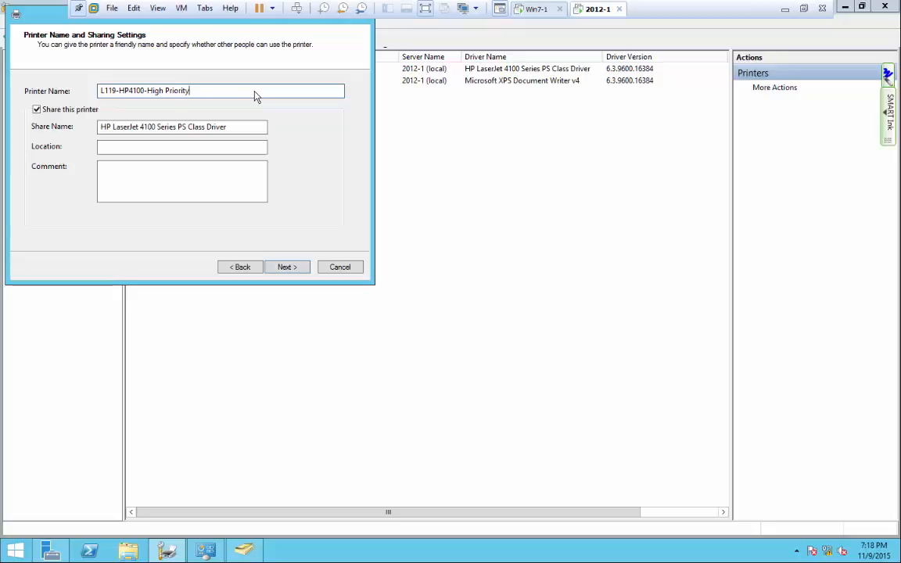
drag(207, 98, 82, 91)
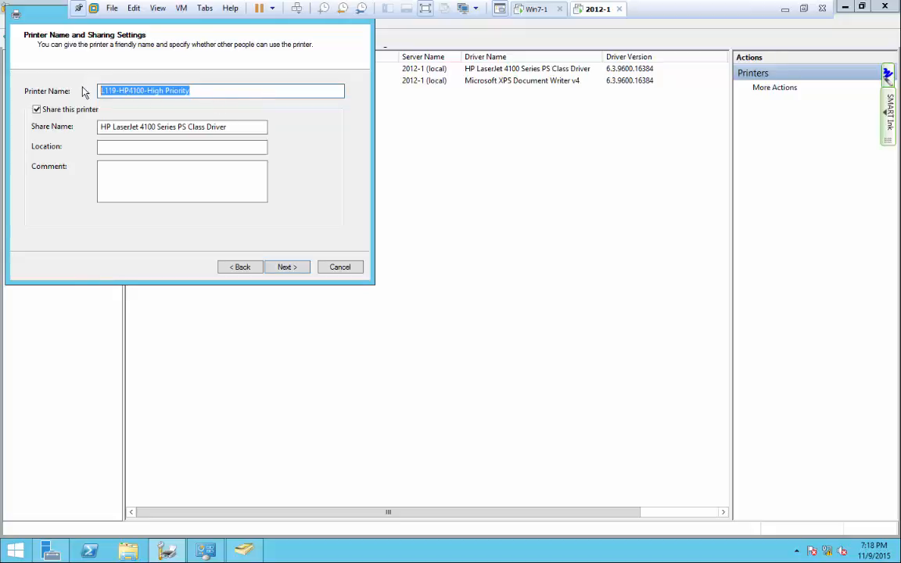
drag(231, 128, 87, 129)
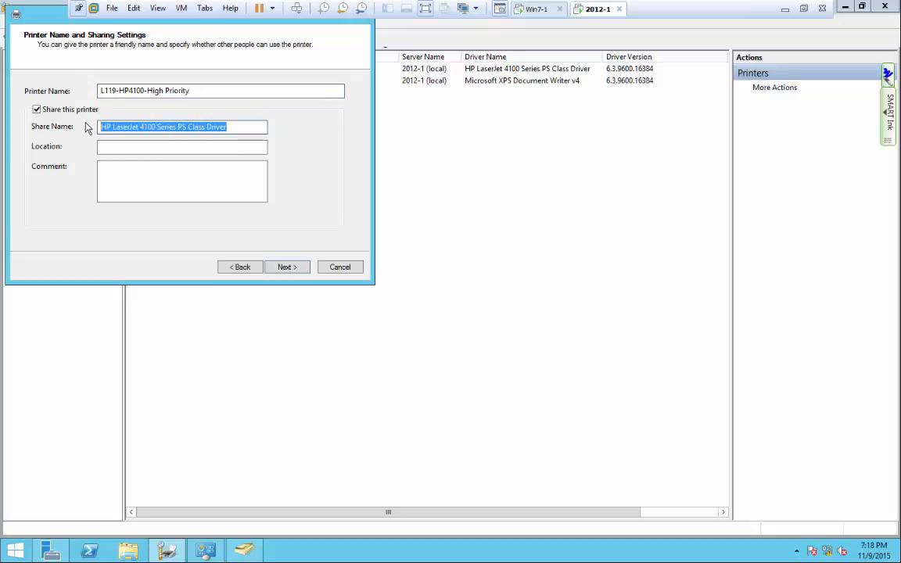
click(183, 154)
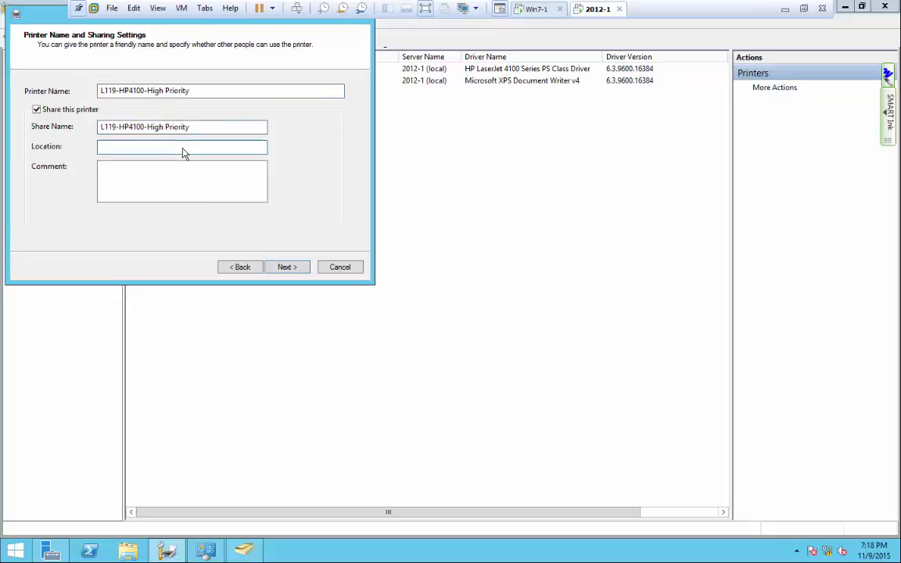
click(286, 267)
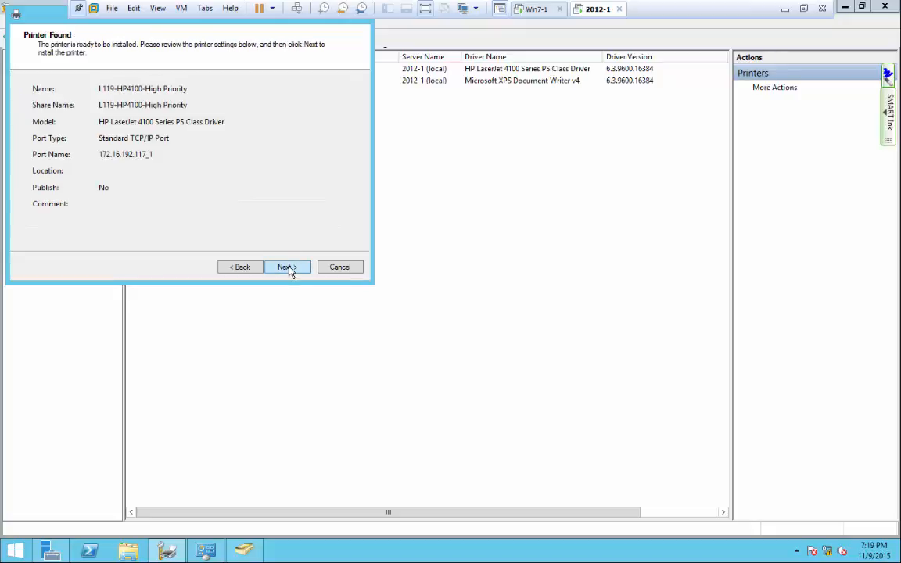
click(287, 267)
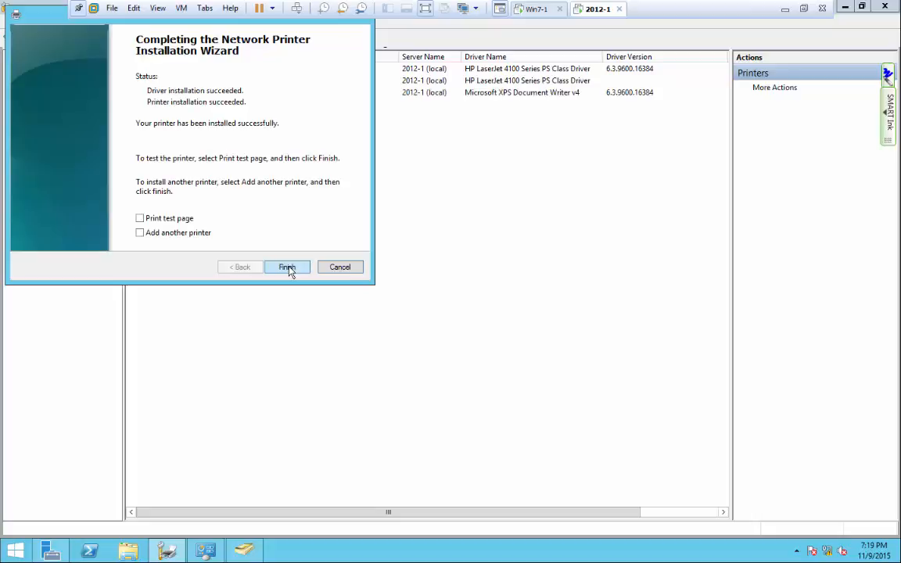
click(286, 267)
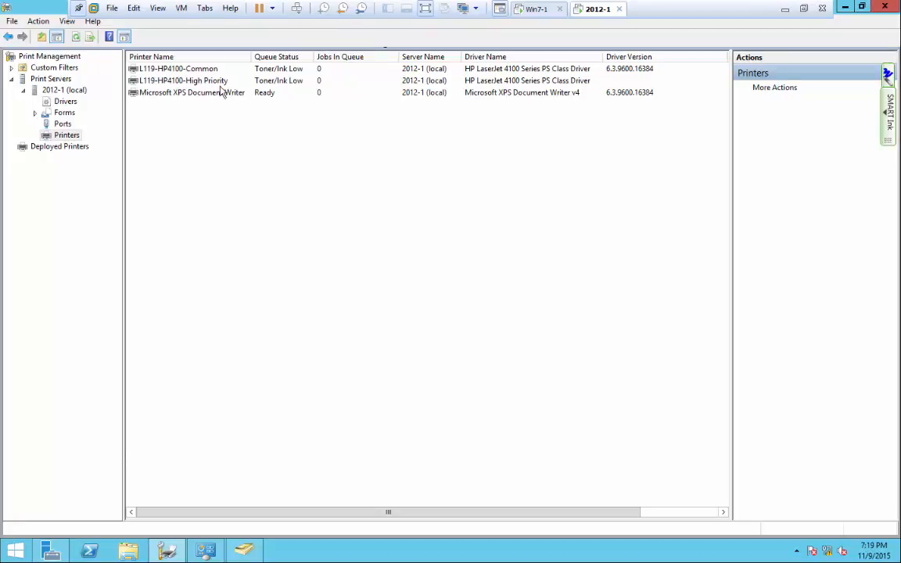
click(188, 71)
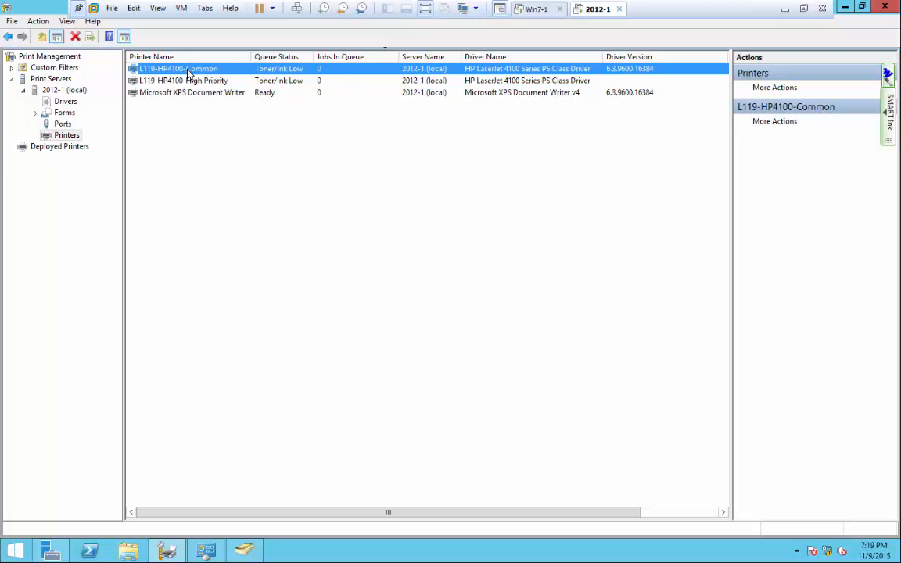
right_click(187, 71)
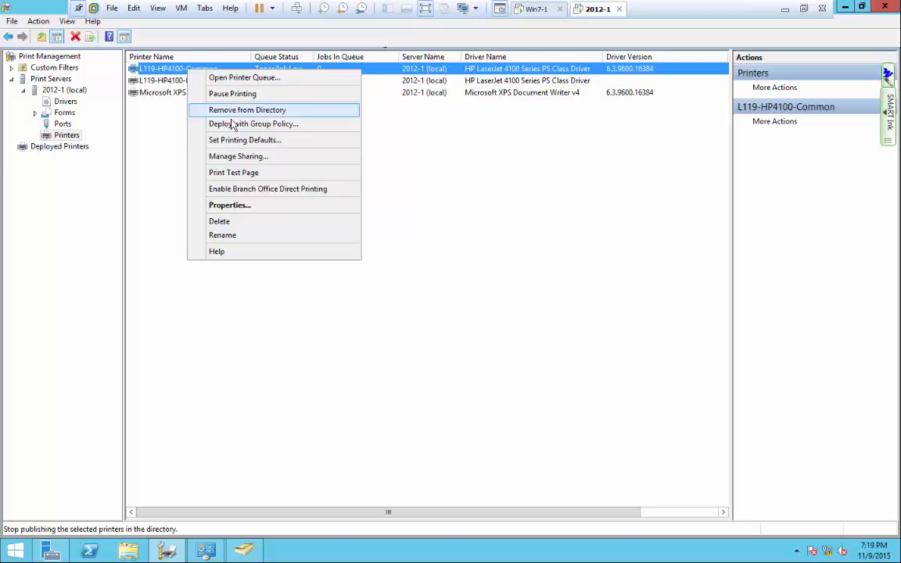
click(238, 205)
click(361, 235)
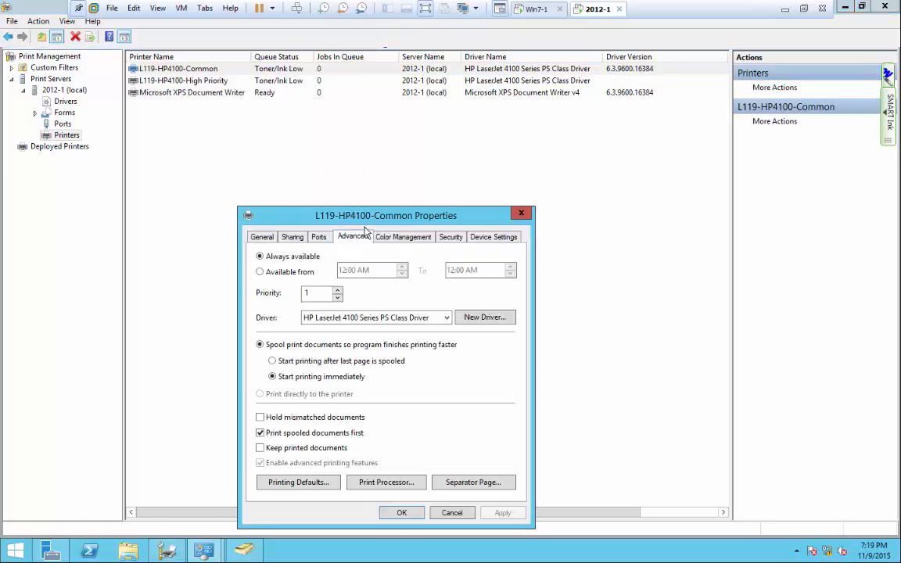
drag(332, 215, 317, 55)
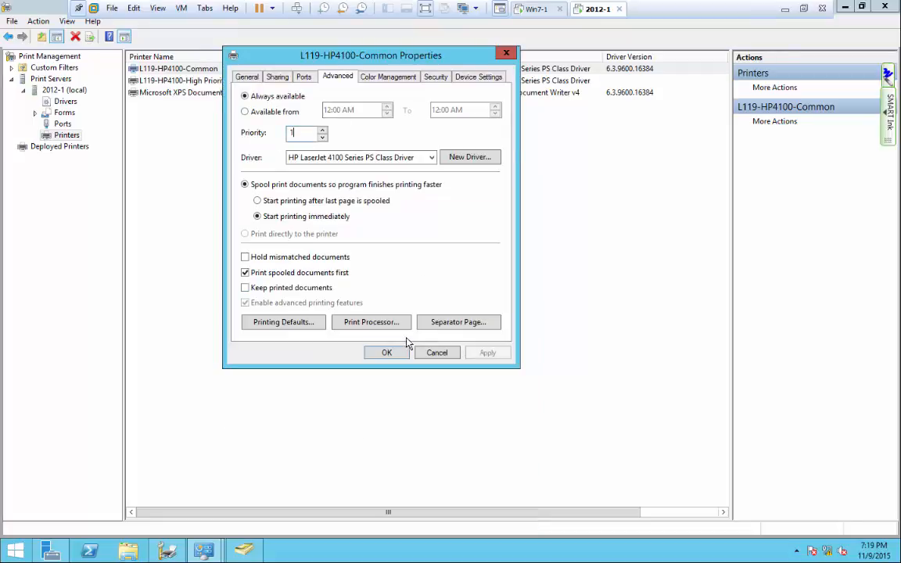
click(436, 352)
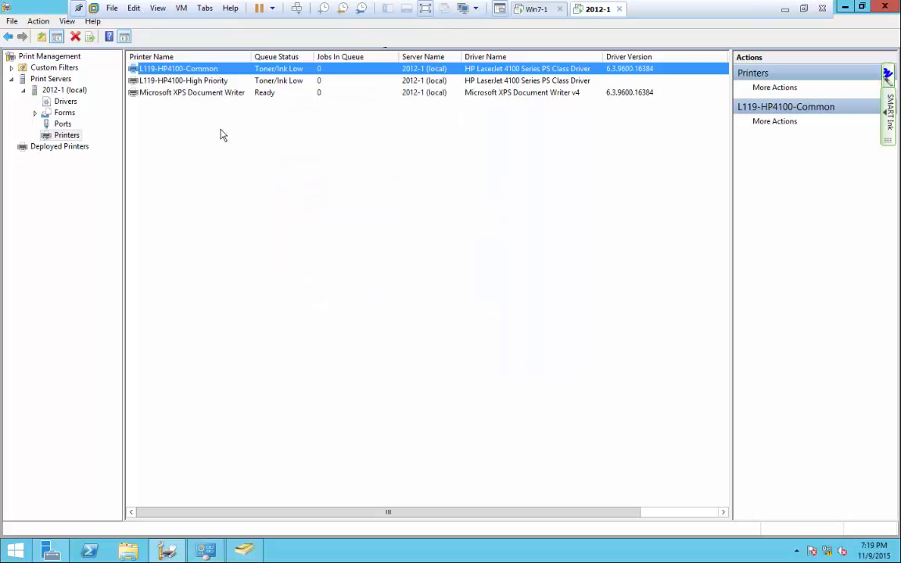
Set the L119-HP4100-High Priority printer's Advanced priority to 99.
click(209, 84)
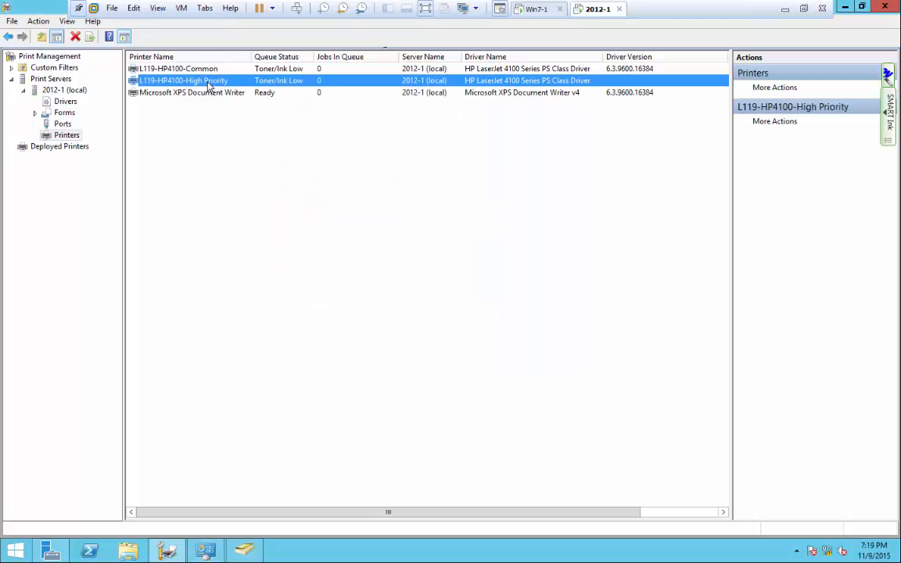
right_click(208, 82)
click(252, 221)
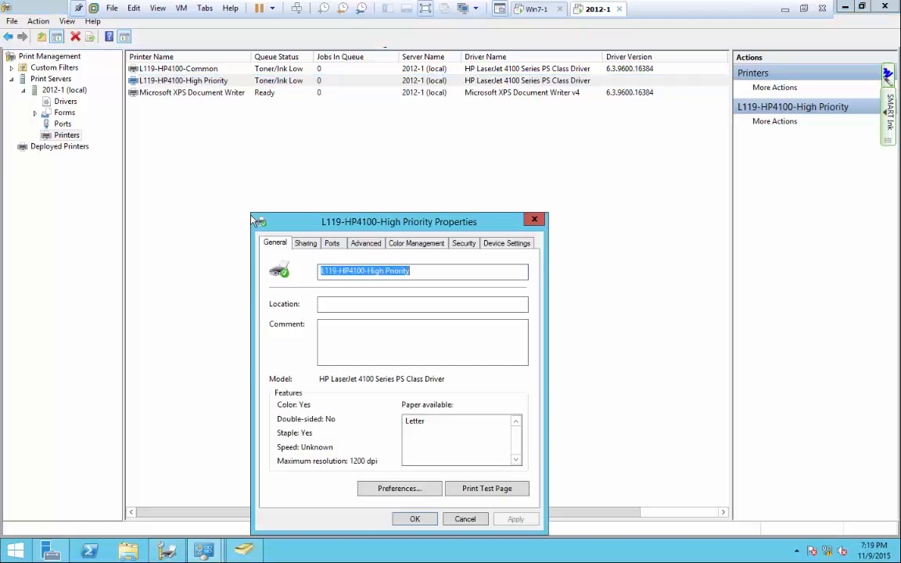
drag(323, 234, 297, 69)
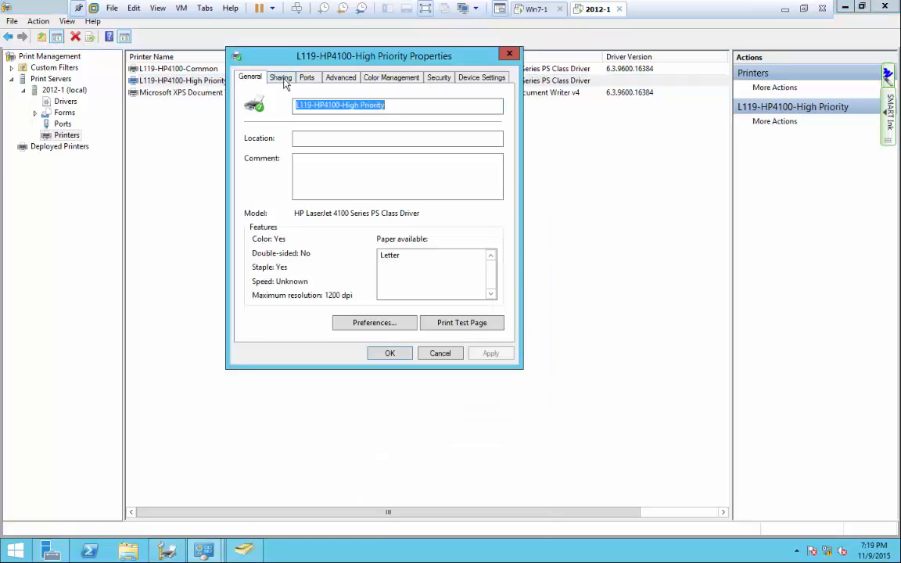
click(272, 75)
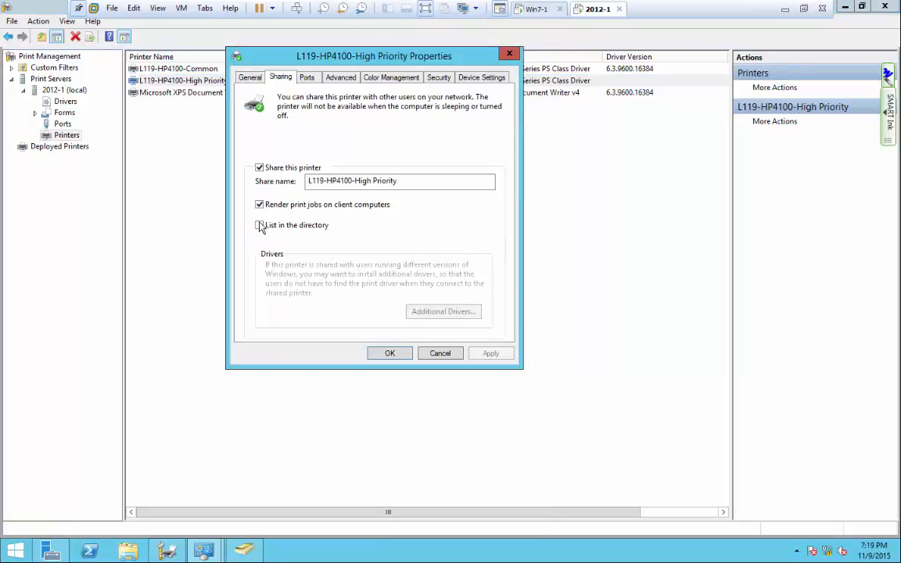
click(341, 78)
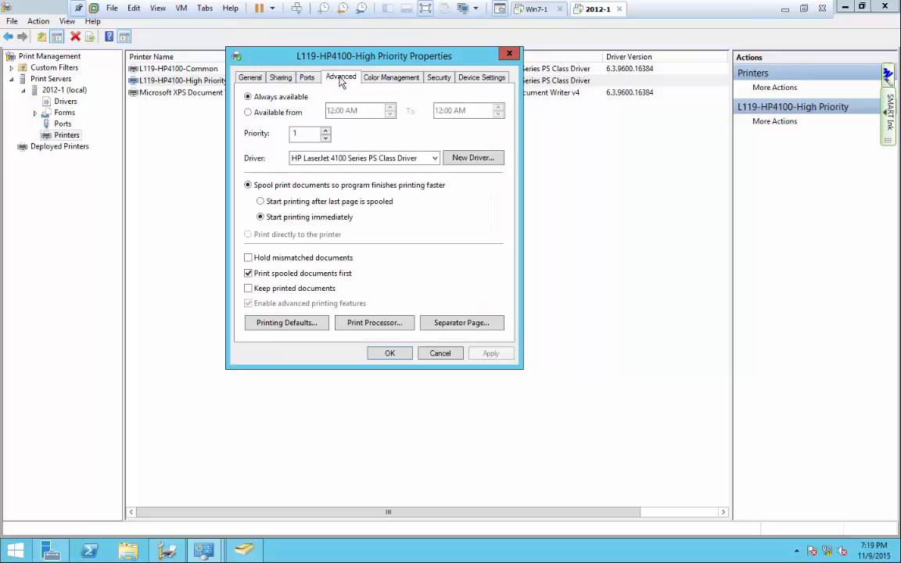
click(304, 134)
text(99)
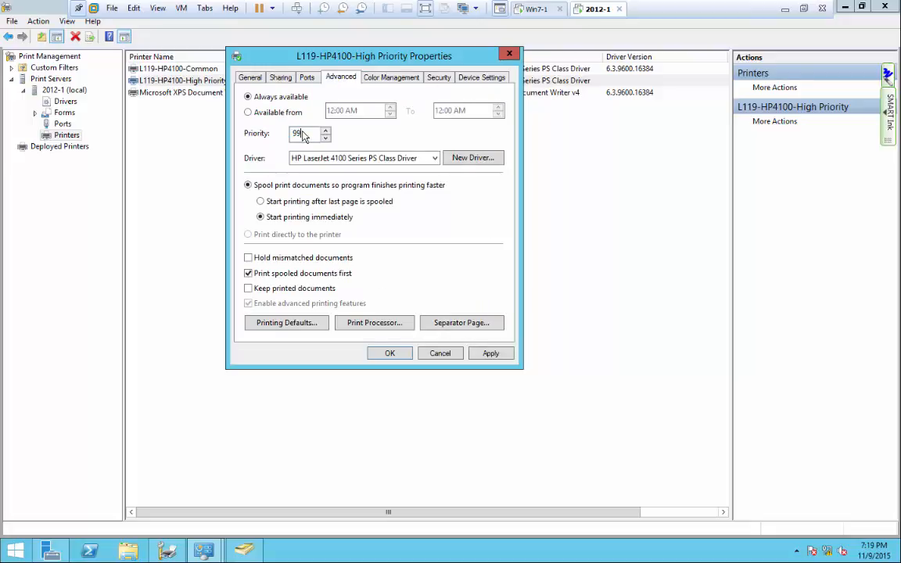
Replace Everyone with the President group in the printer's security permissions and save.
click(439, 77)
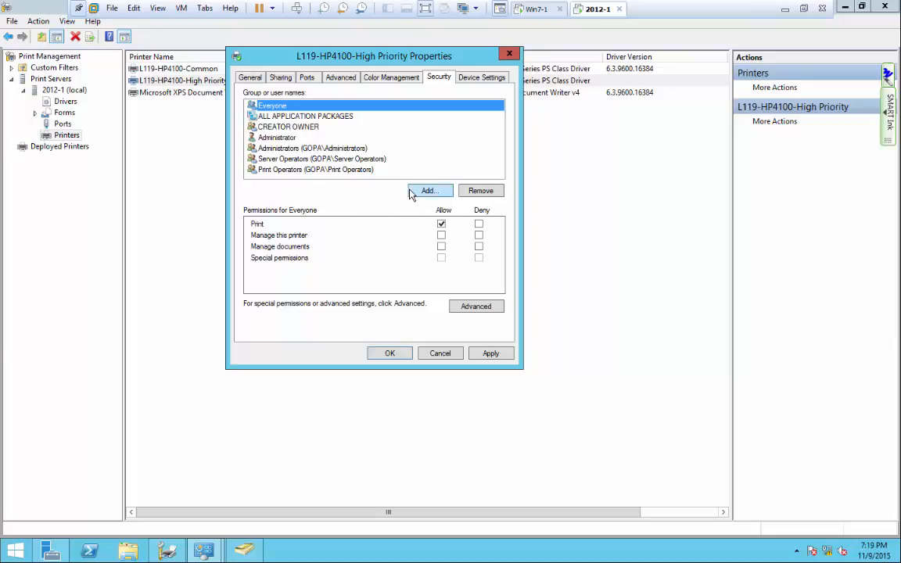
click(480, 190)
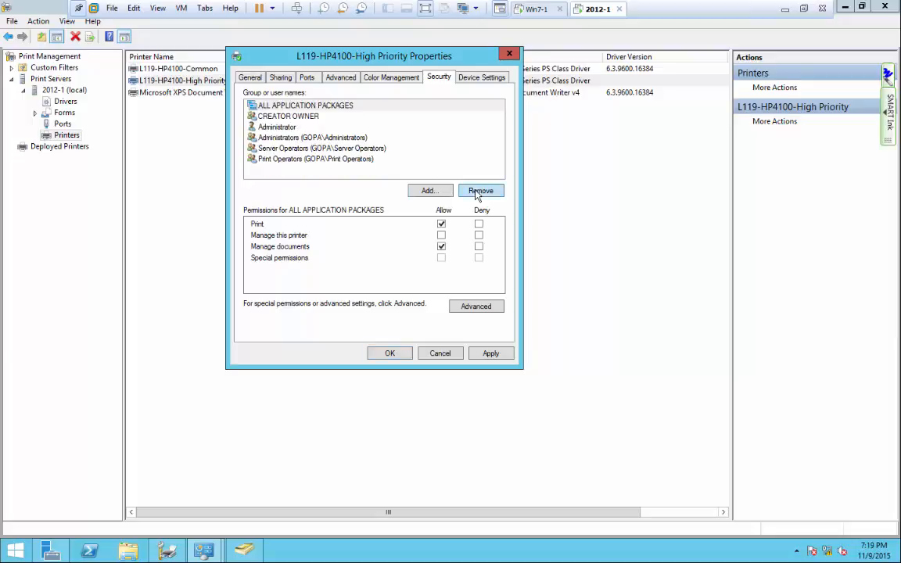
click(428, 190)
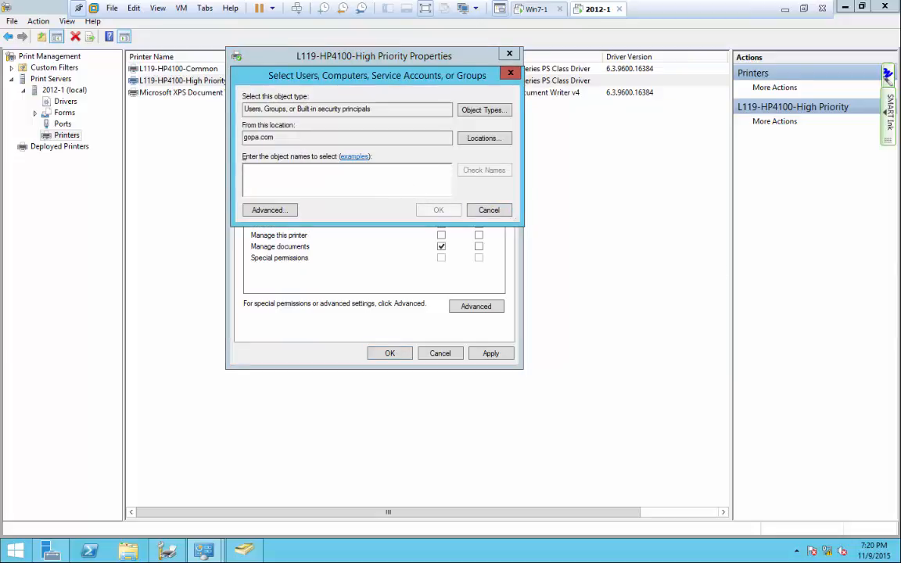
text(Presi)
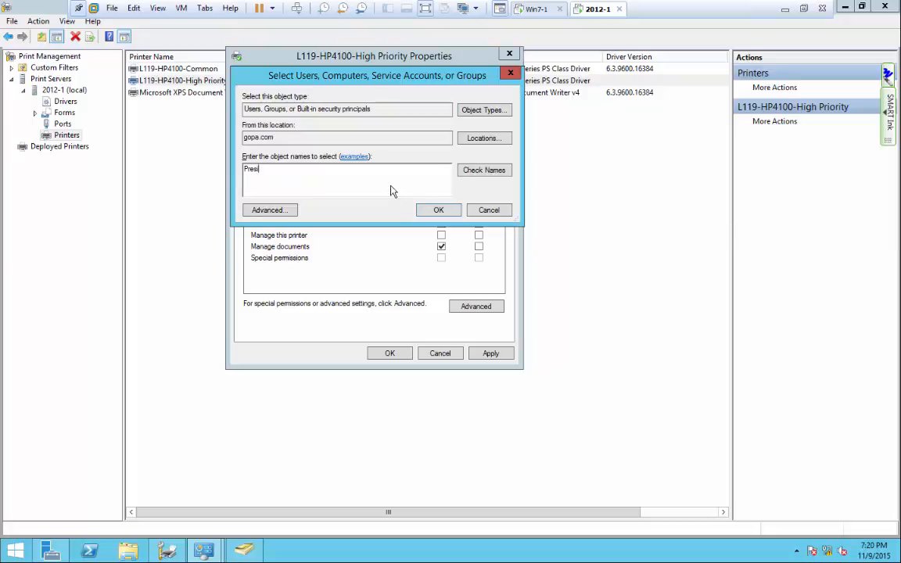
click(478, 170)
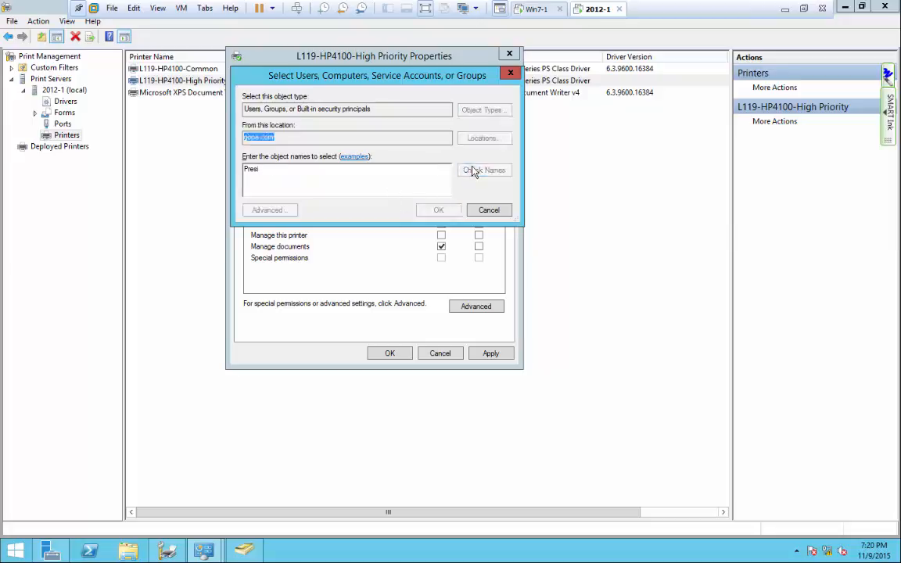
click(440, 211)
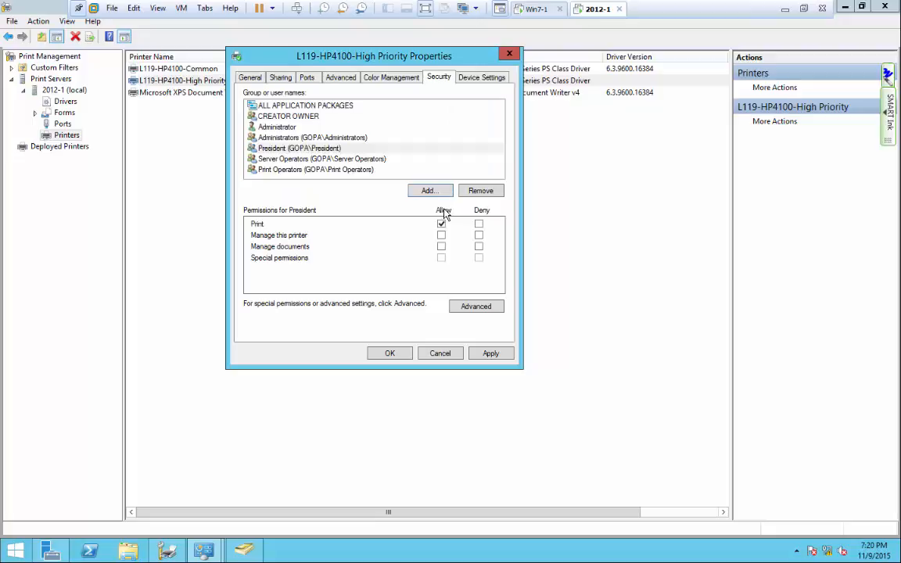
click(295, 150)
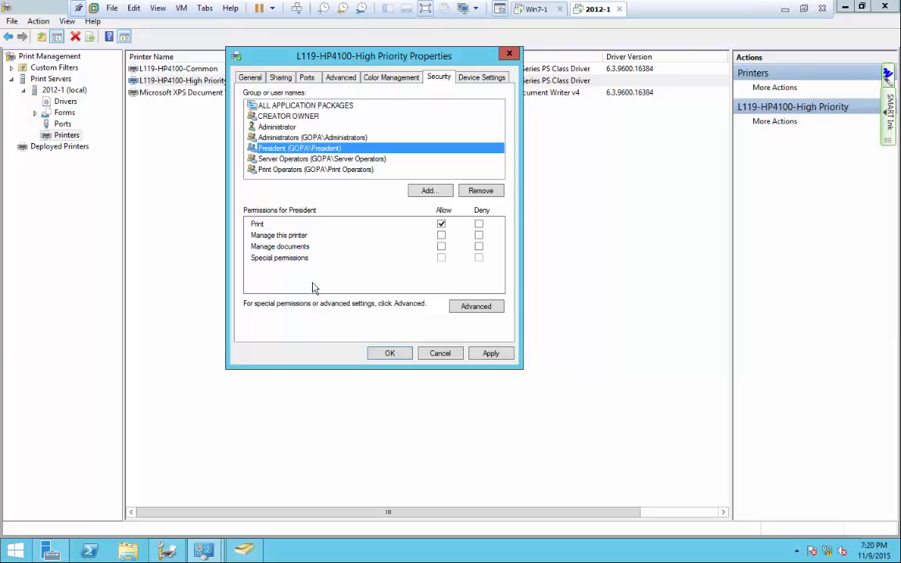
click(390, 353)
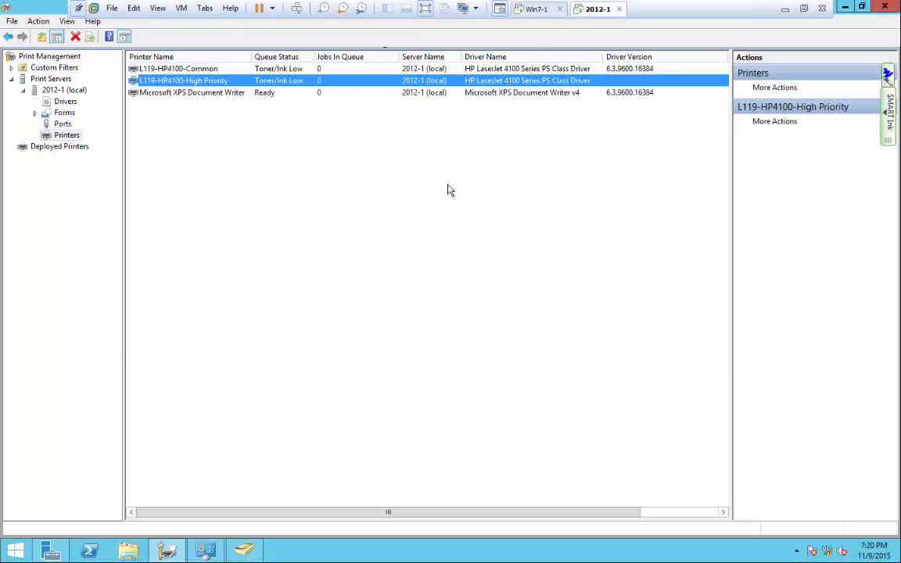
click(536, 9)
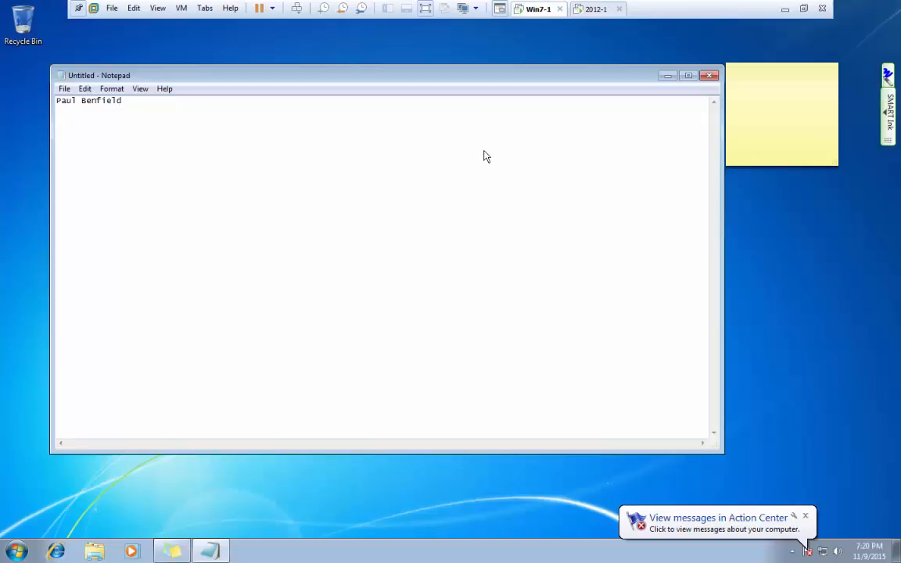
Remove the old L119-HP4100 printer from Devices and Printers on the Win7 client.
click(19, 550)
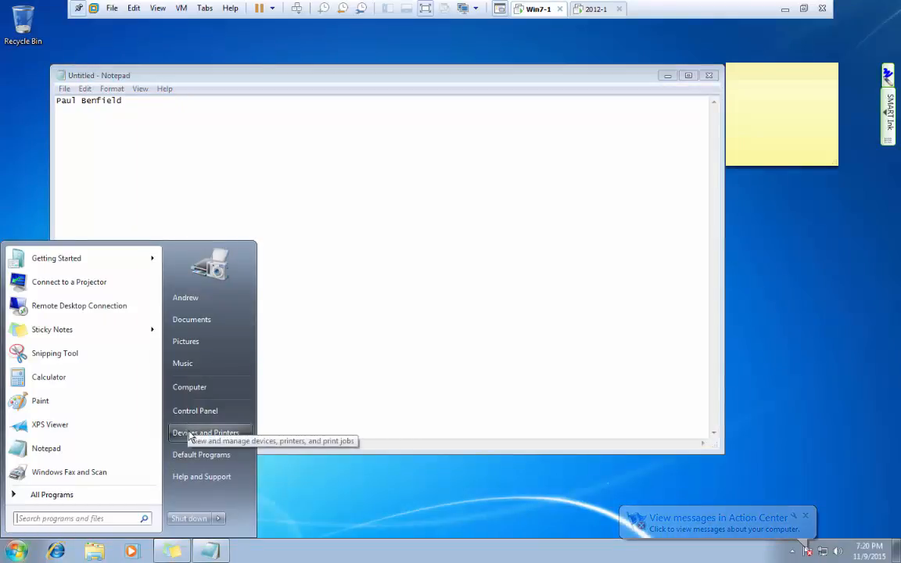
click(190, 433)
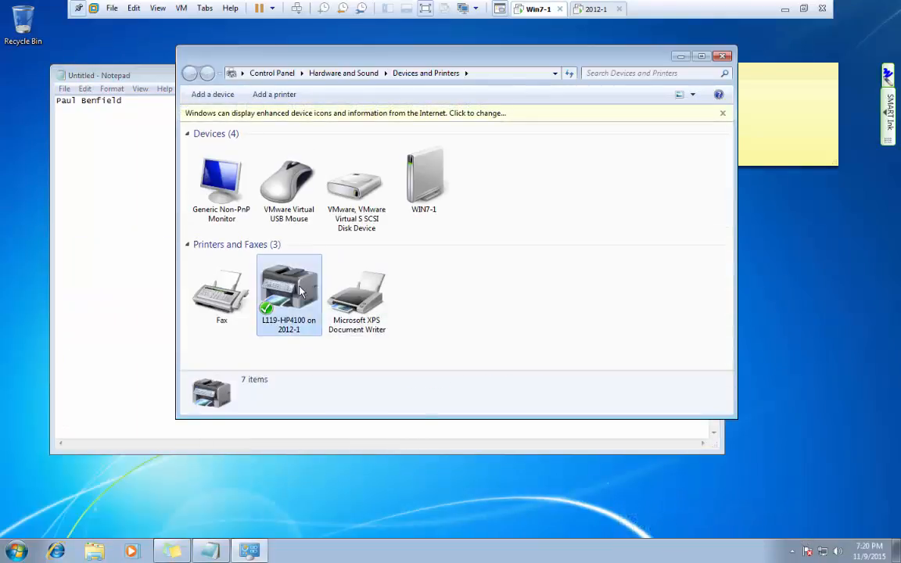
right_click(299, 291)
click(329, 419)
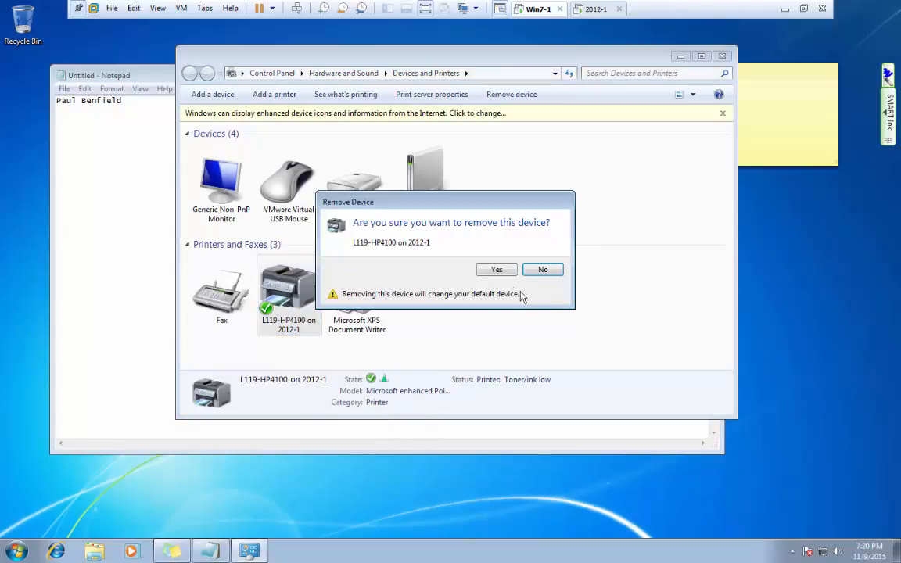
click(497, 270)
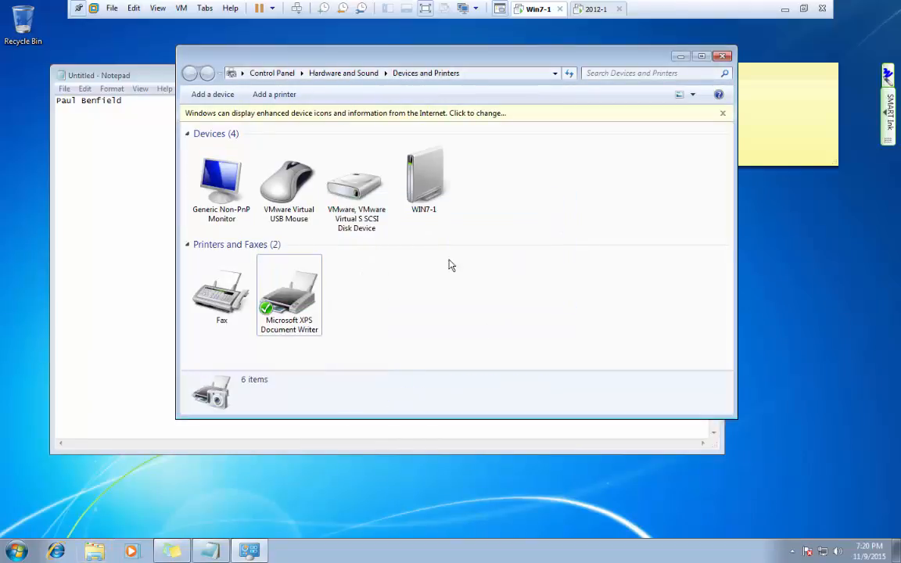
Add the network printer L119-HP4100-Common on 2012-1 through the Add Printer wizard.
click(272, 97)
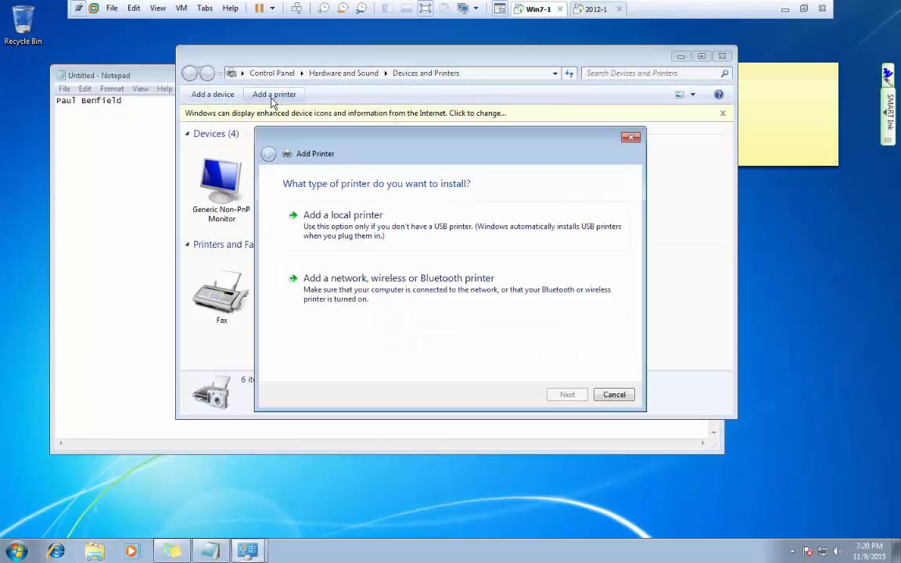
click(361, 293)
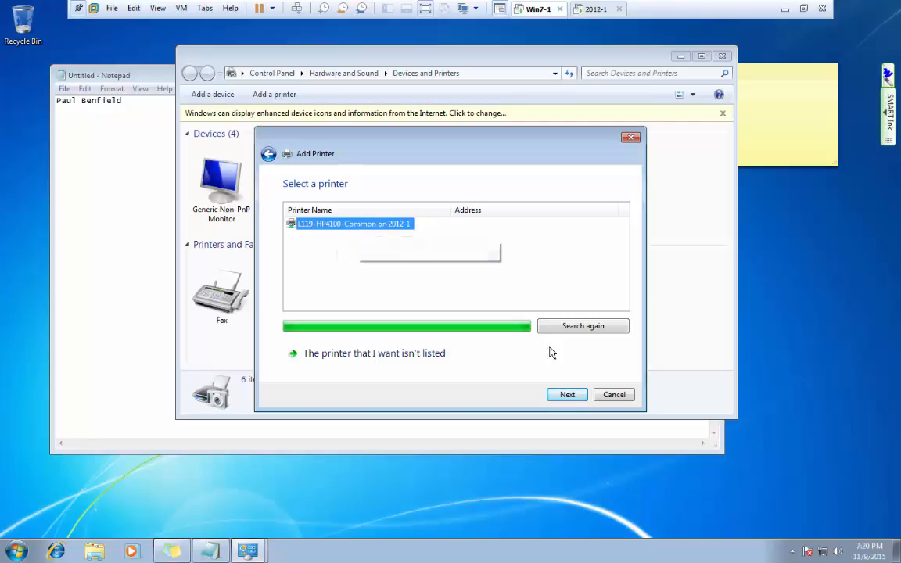
click(567, 395)
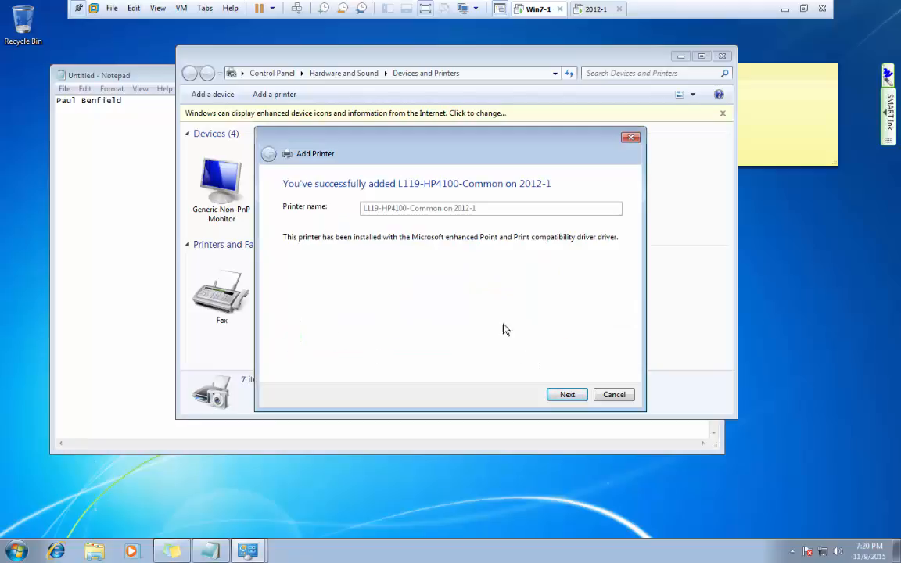
click(566, 395)
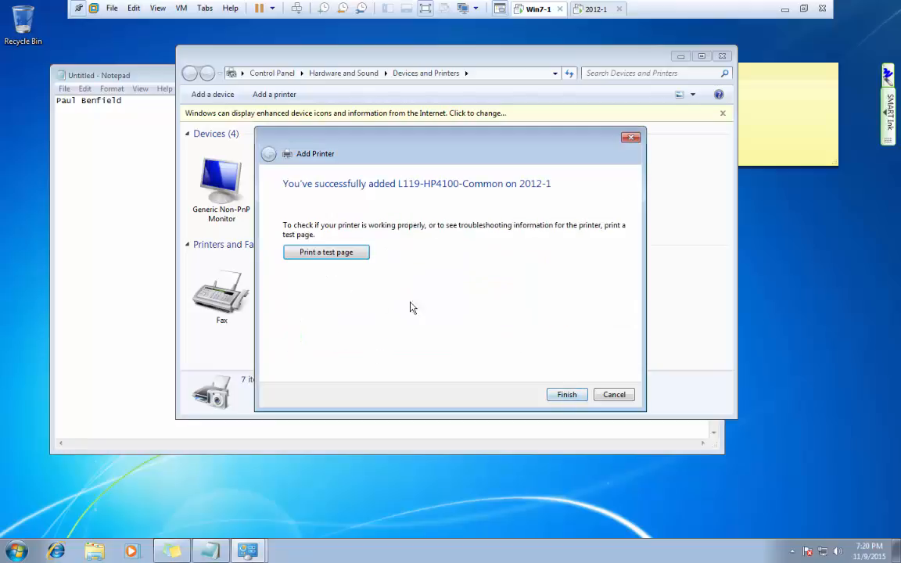
click(568, 393)
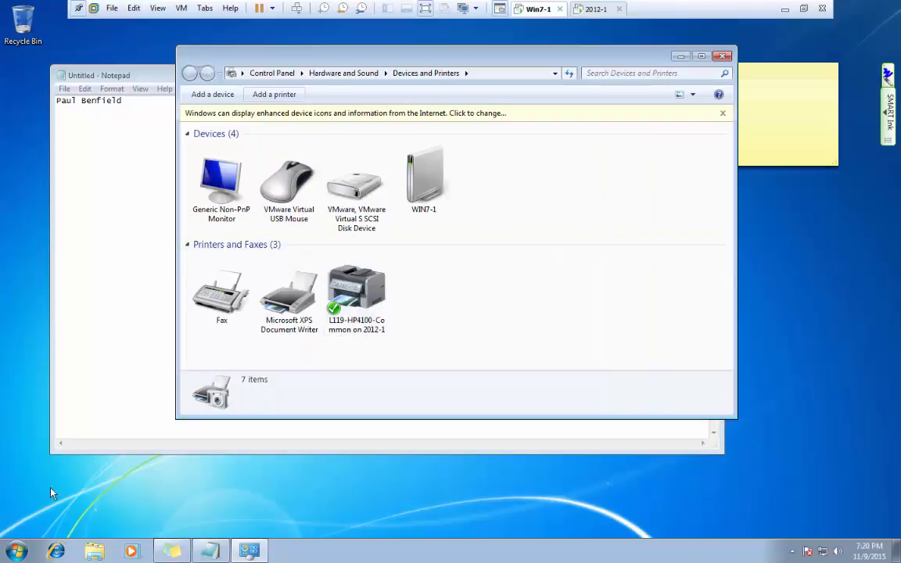
click(17, 551)
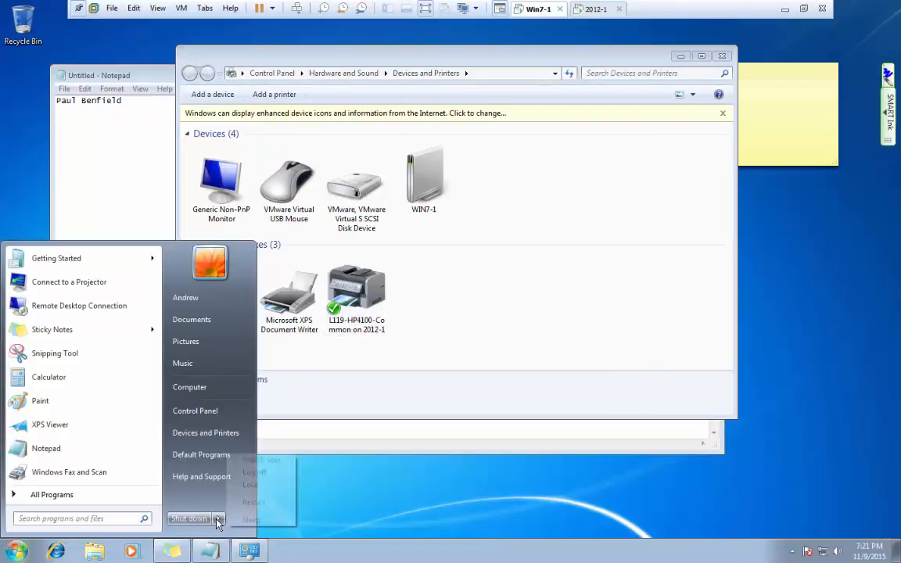
Log off the current user, discarding the unsaved Notepad notes.
mouse_move(219, 518)
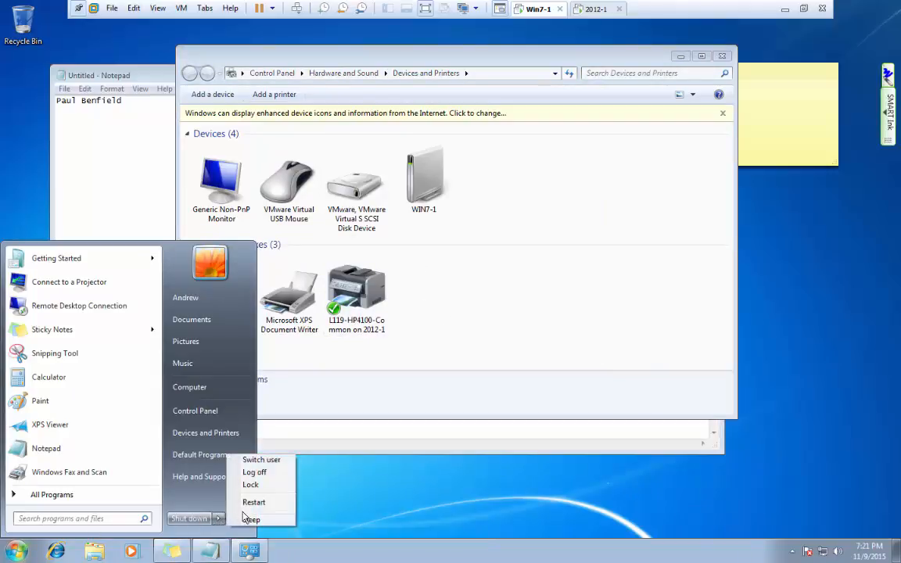
click(261, 475)
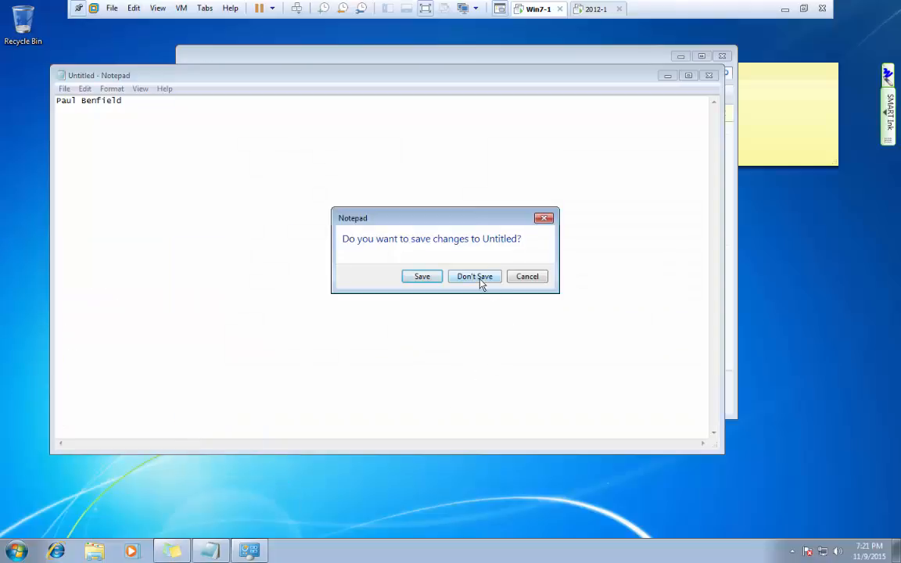
click(478, 279)
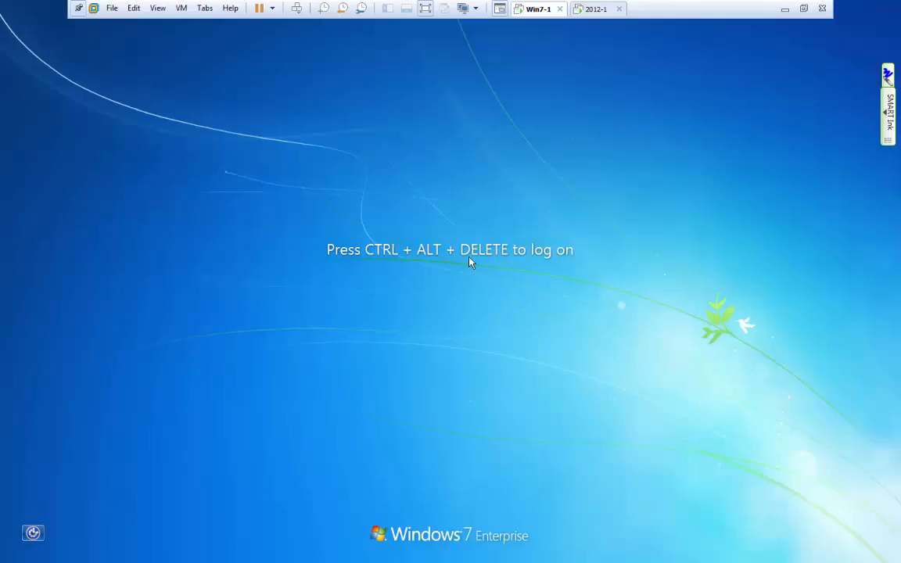
Sign in as a different domain user via Other User and dismiss the display-settings prompt.
key(ctrl+alt+Delete)
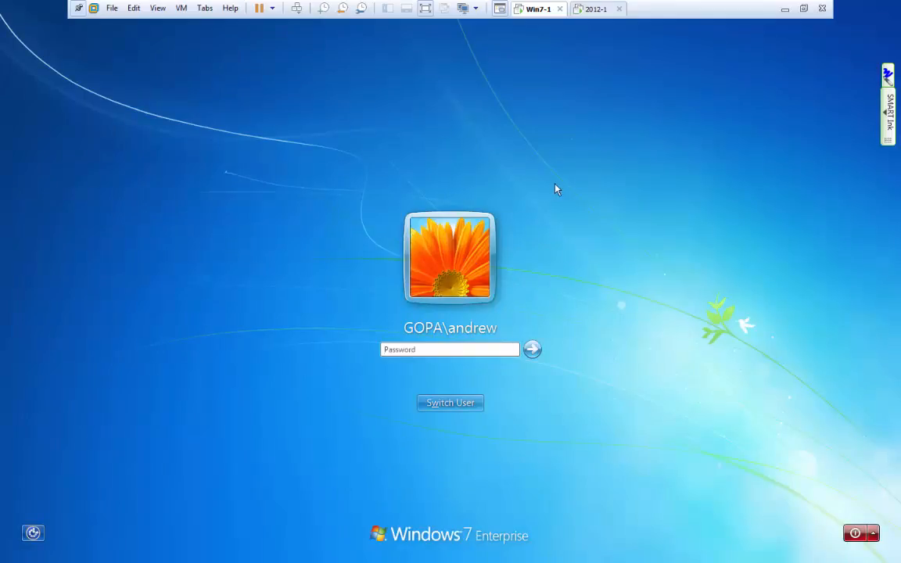
click(453, 404)
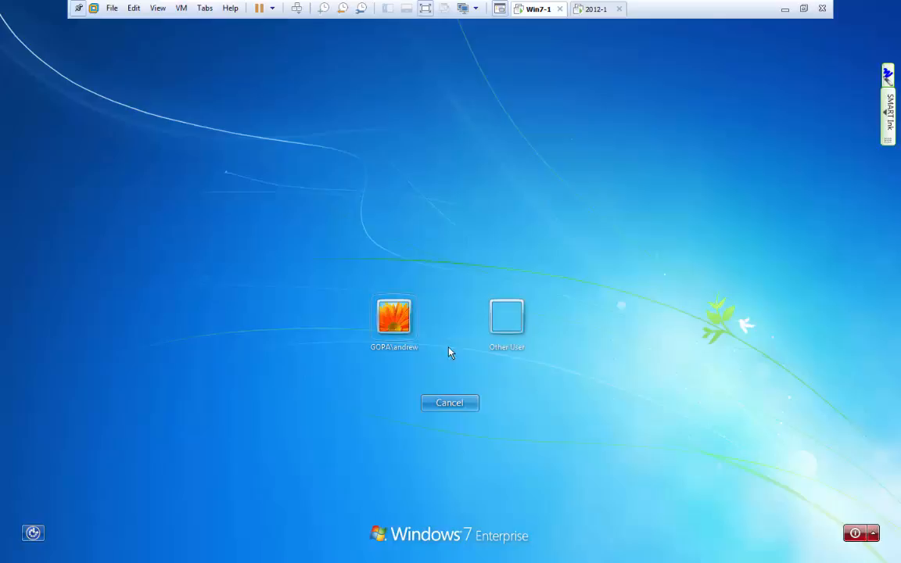
click(498, 327)
text(Madiso)
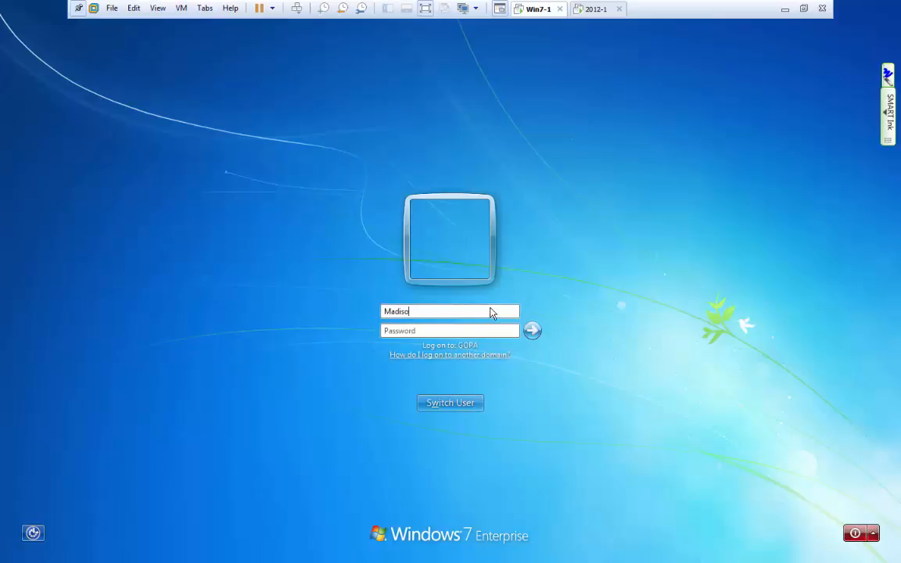
text(p)
key(Return)
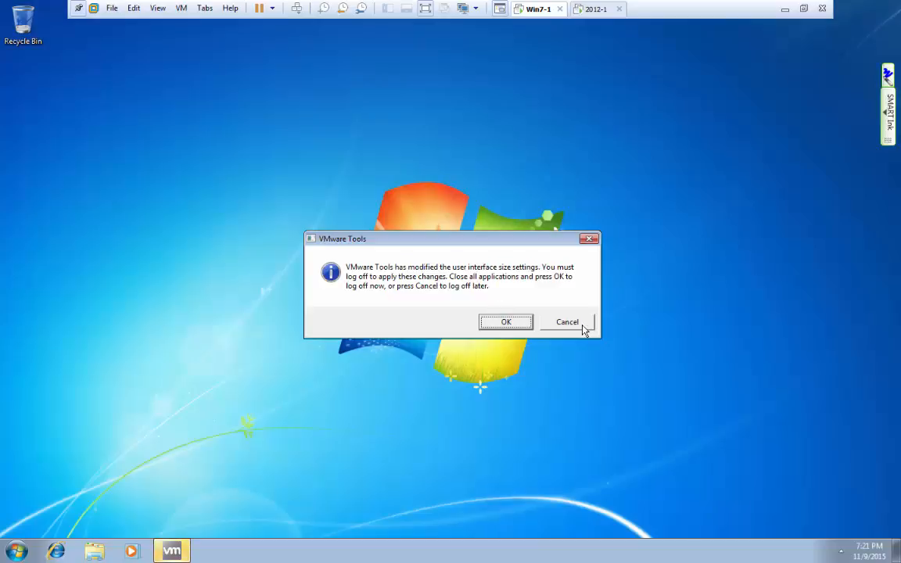
click(557, 322)
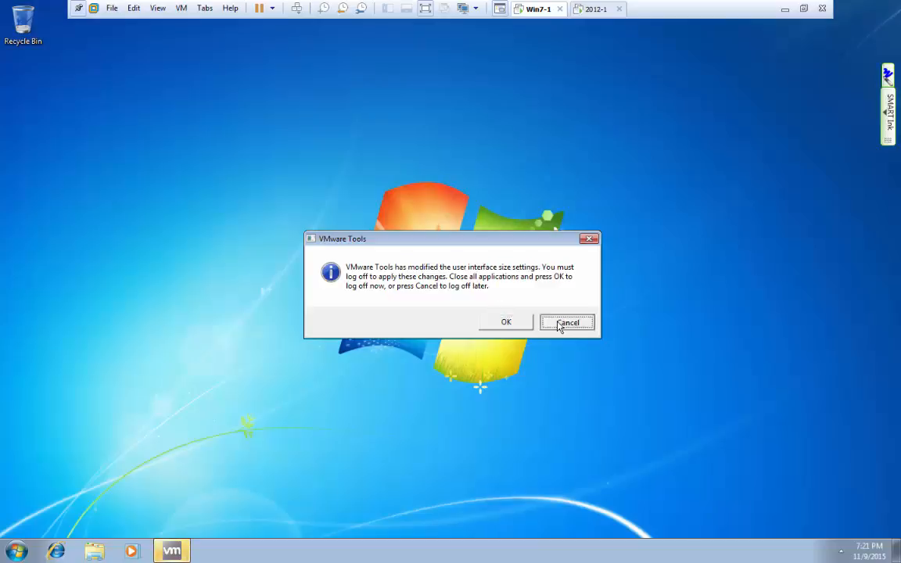
click(17, 552)
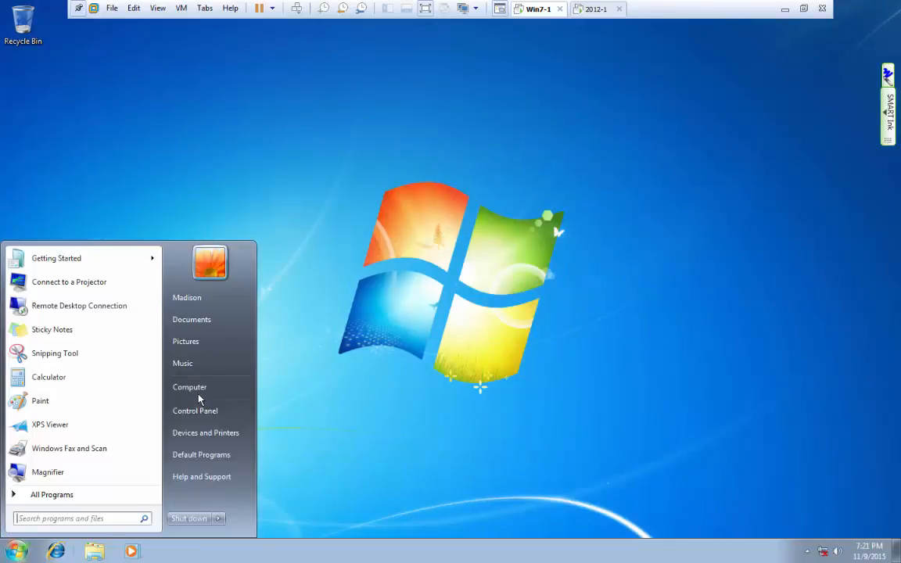
Start adding a network printer by share name and browse the network for it.
click(192, 433)
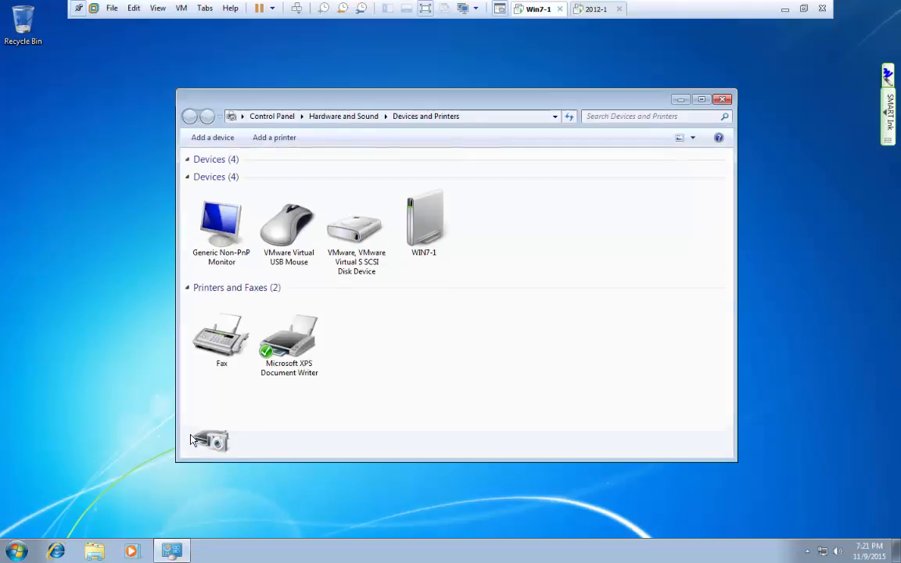
click(275, 138)
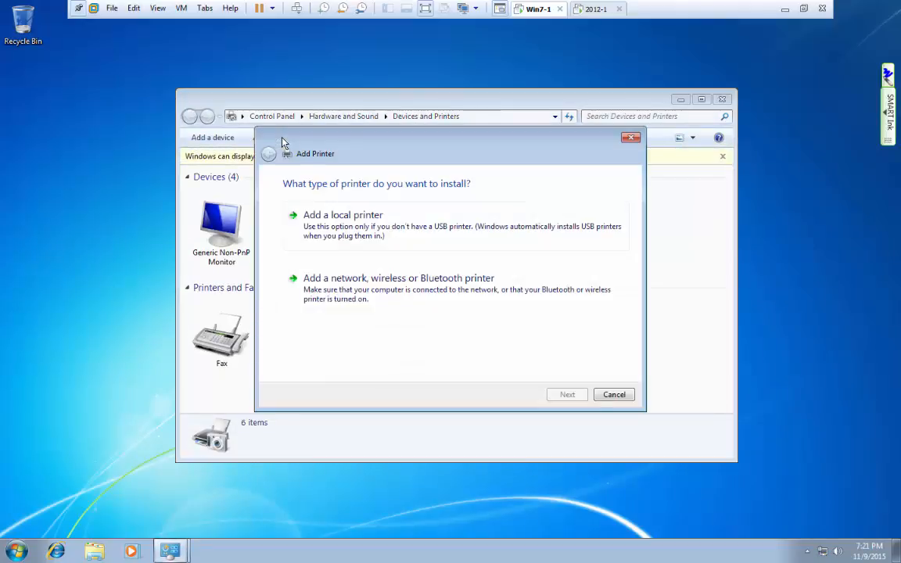
click(340, 282)
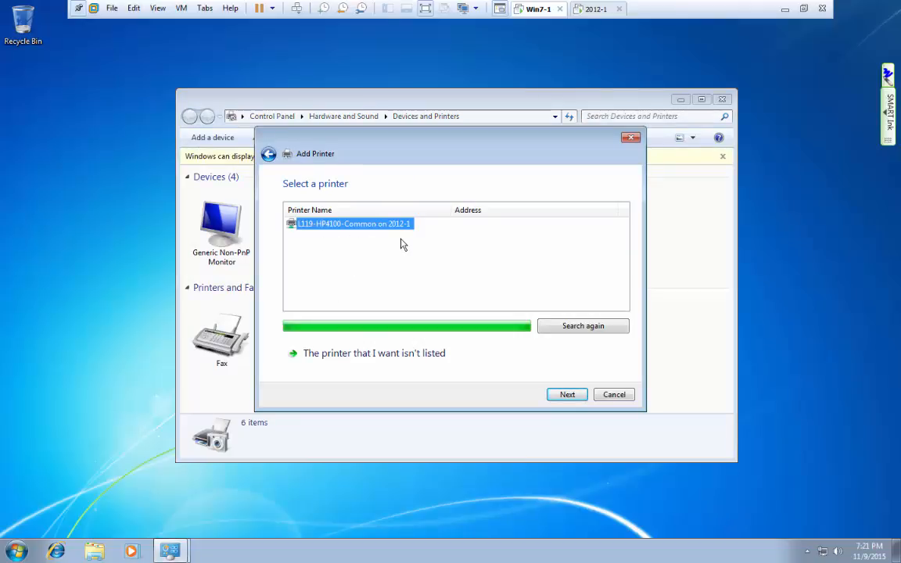
drag(457, 150, 454, 91)
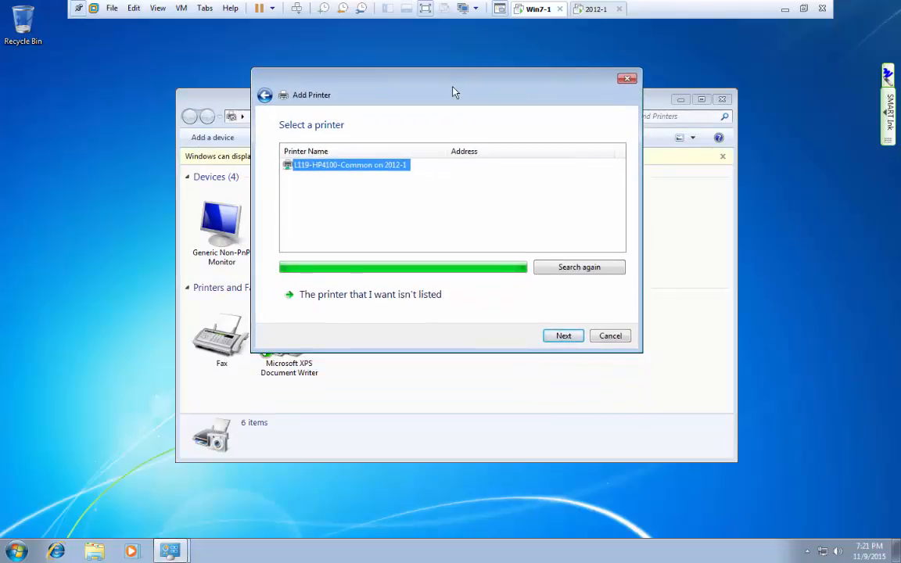
click(389, 302)
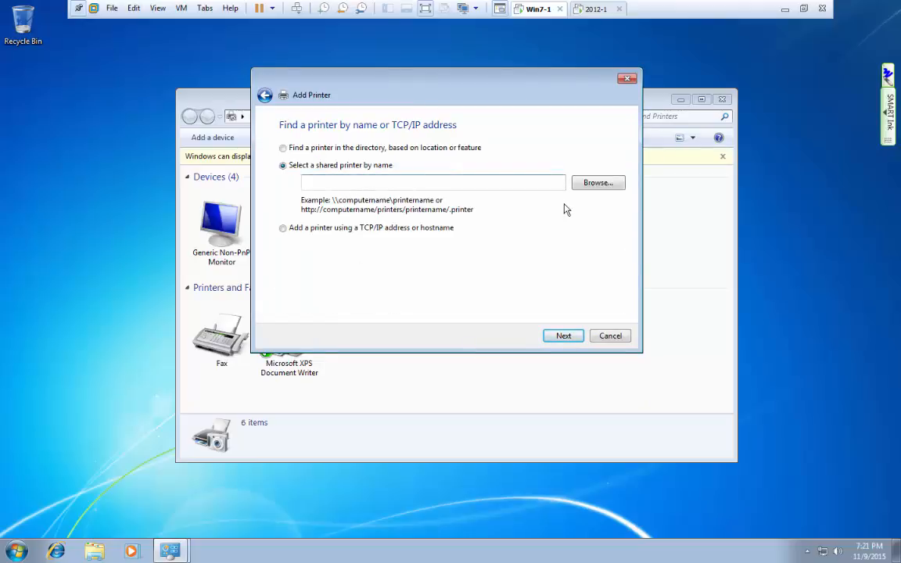
click(597, 183)
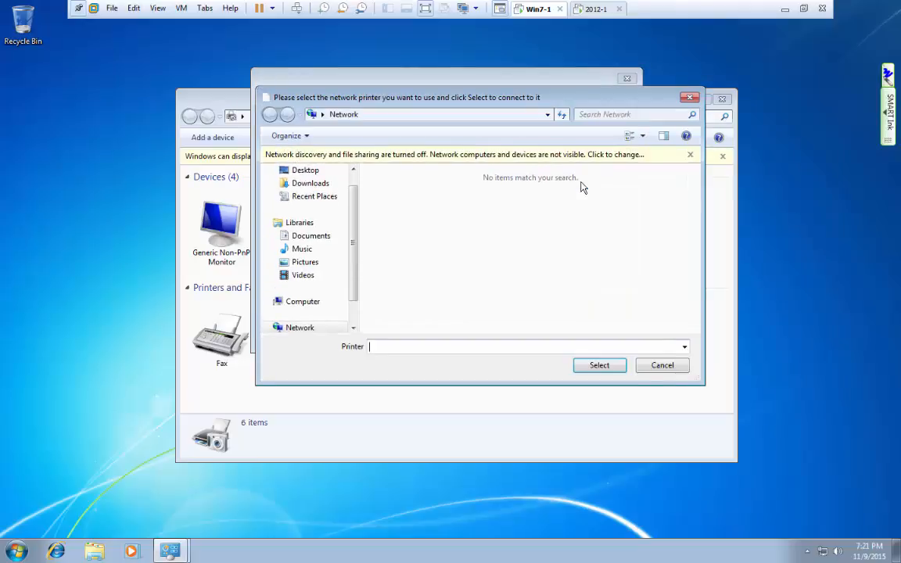
Turn on network discovery using the administrator credentials, then close the network browser.
click(503, 156)
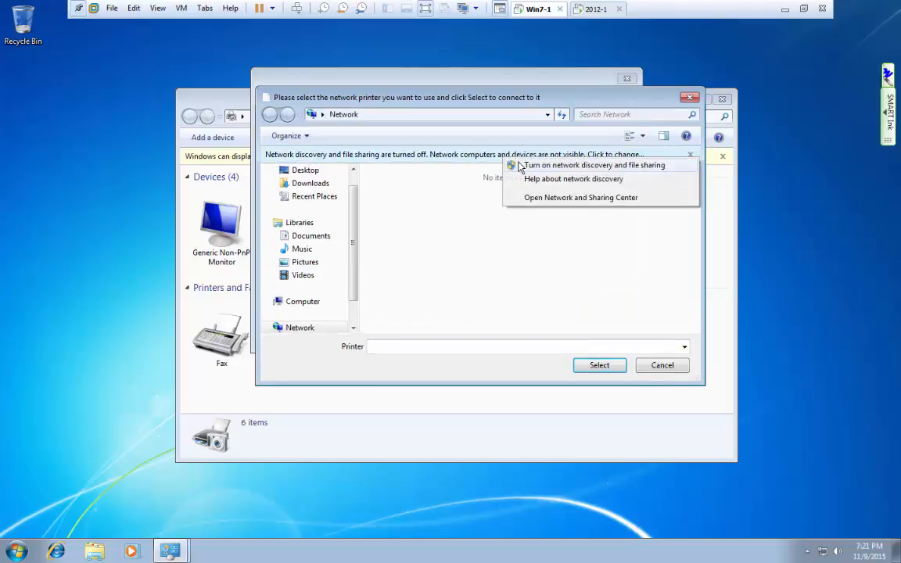
click(518, 165)
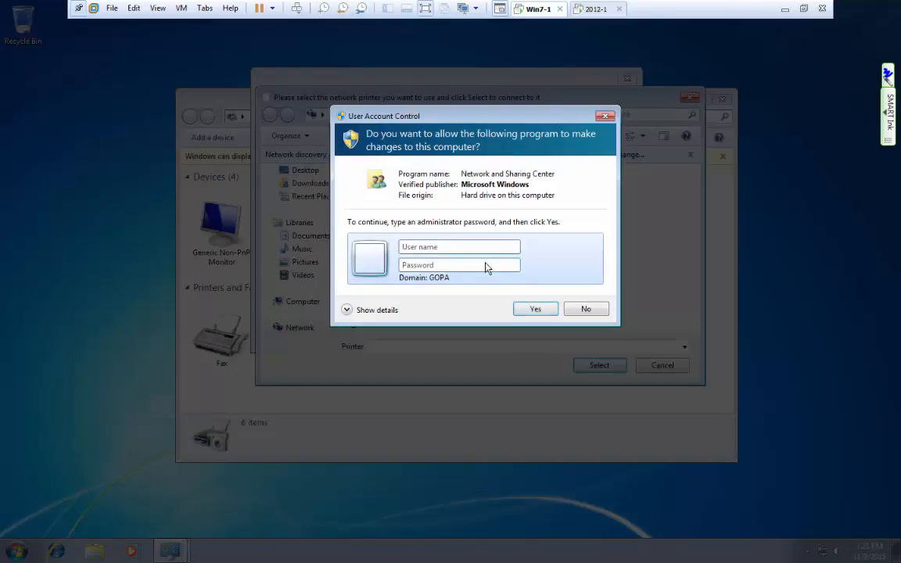
text(administrator)
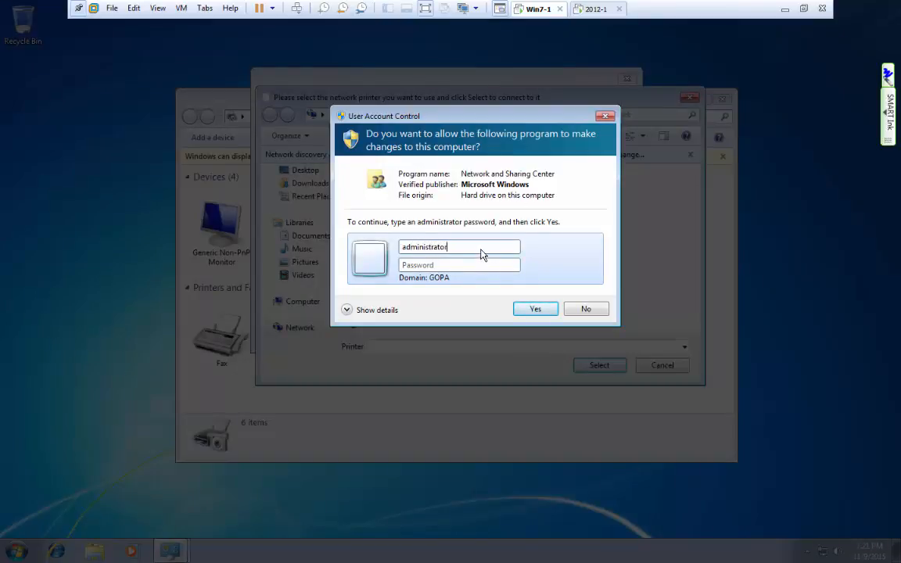
key(Tab)
text(P)
key(Return)
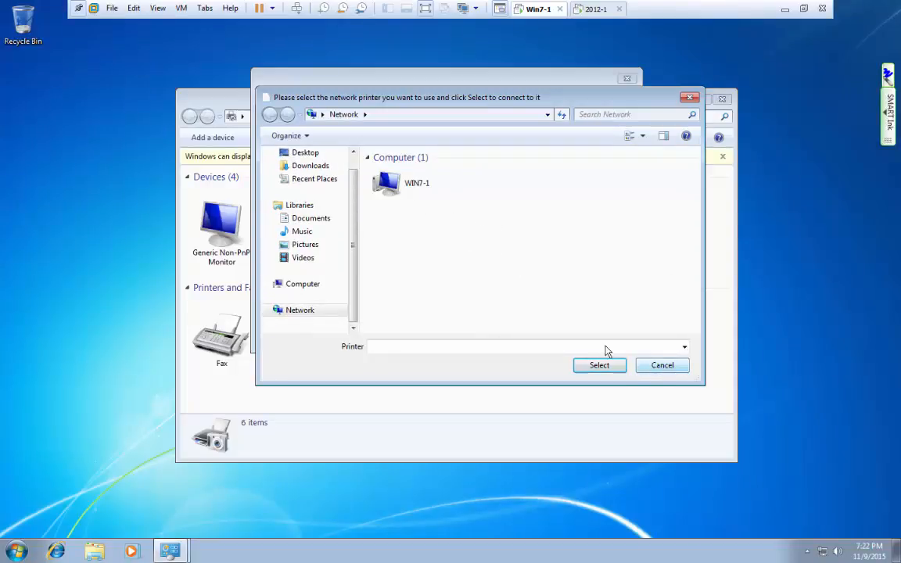
click(662, 366)
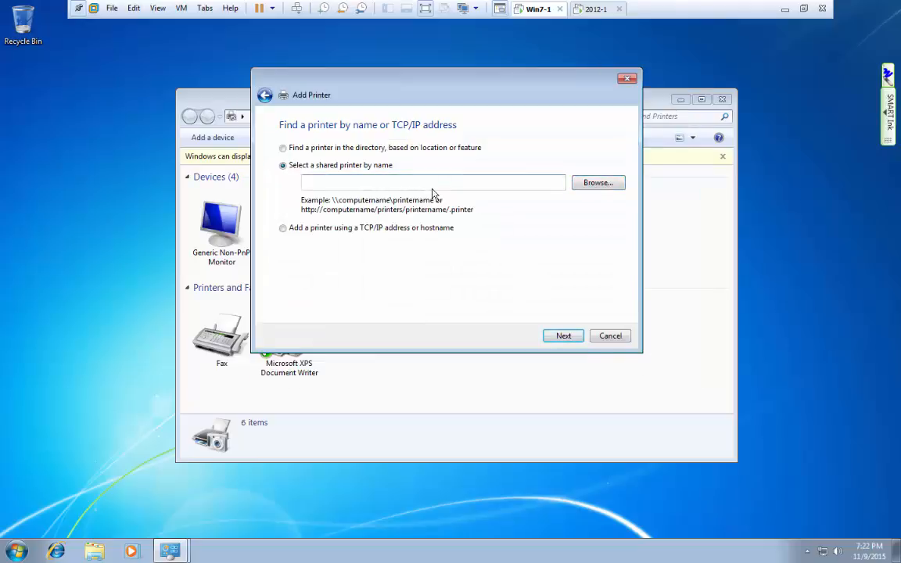
Add \\2012-1\L119-HP4100-High Priority by its share name and finish the wizard.
text(\)
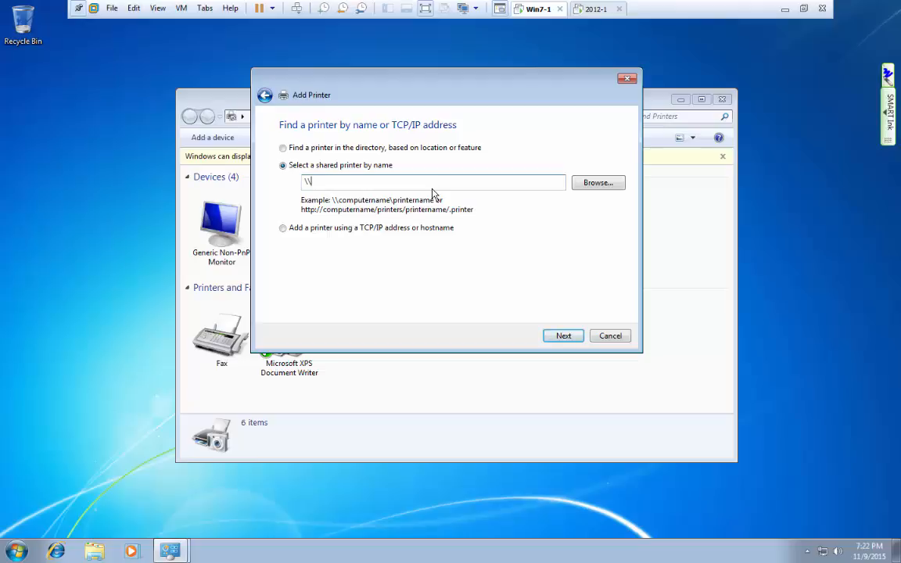
text(2012-1\)
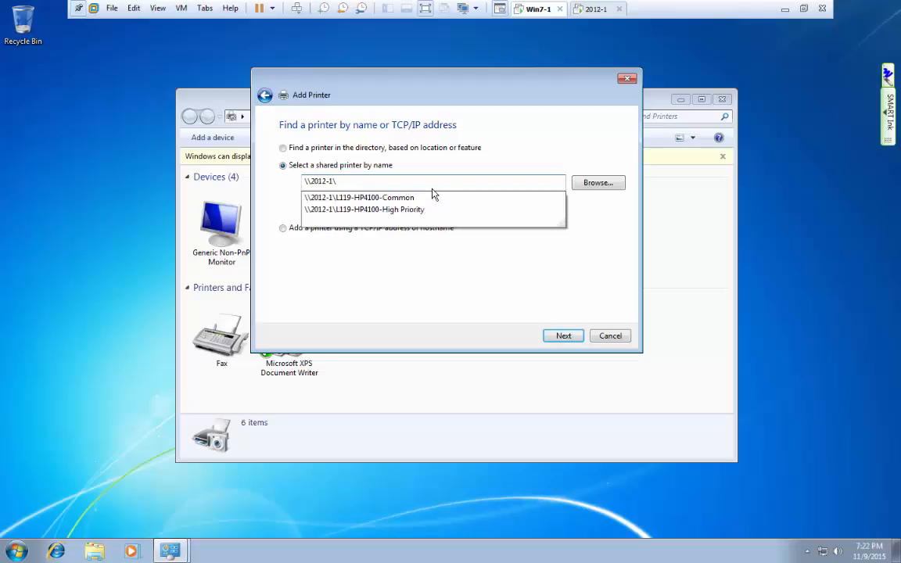
key(Down)
key(Down)
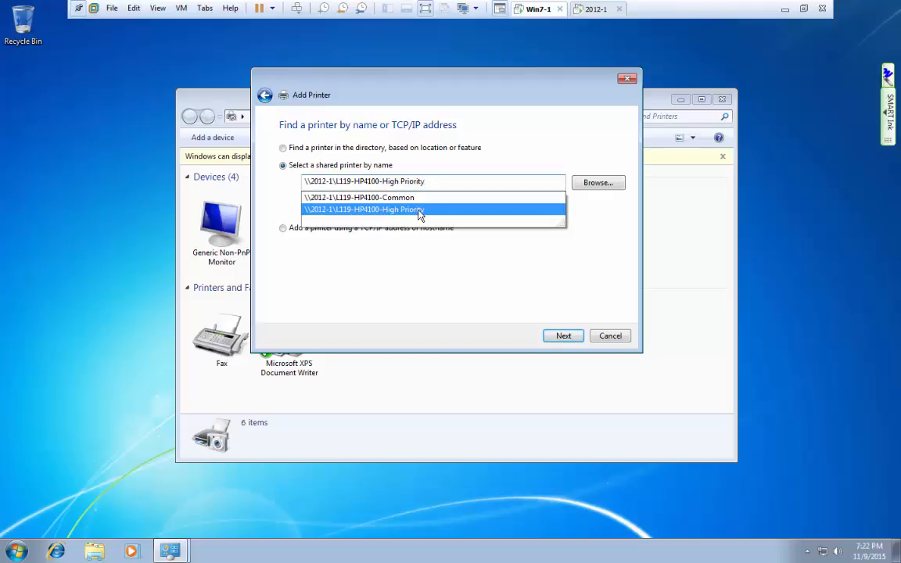
click(419, 211)
click(568, 338)
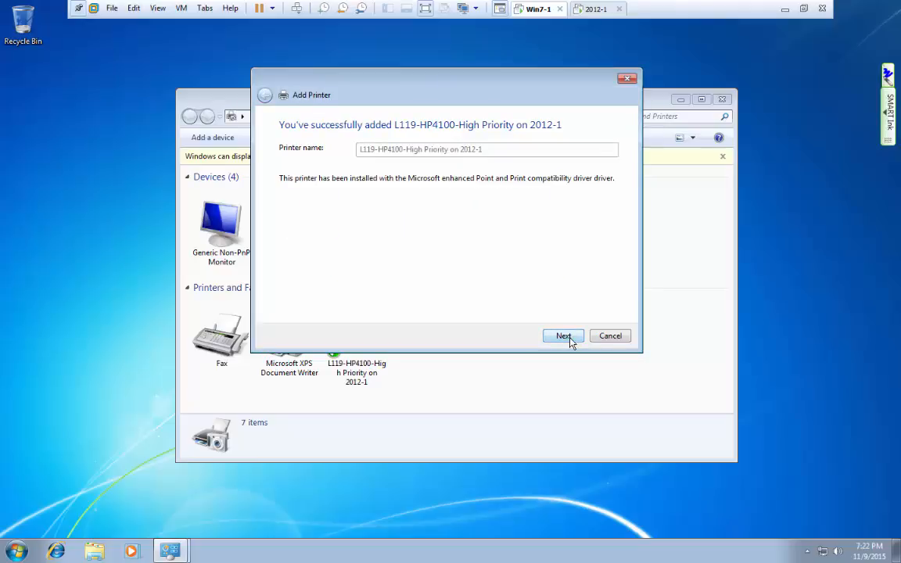
click(564, 337)
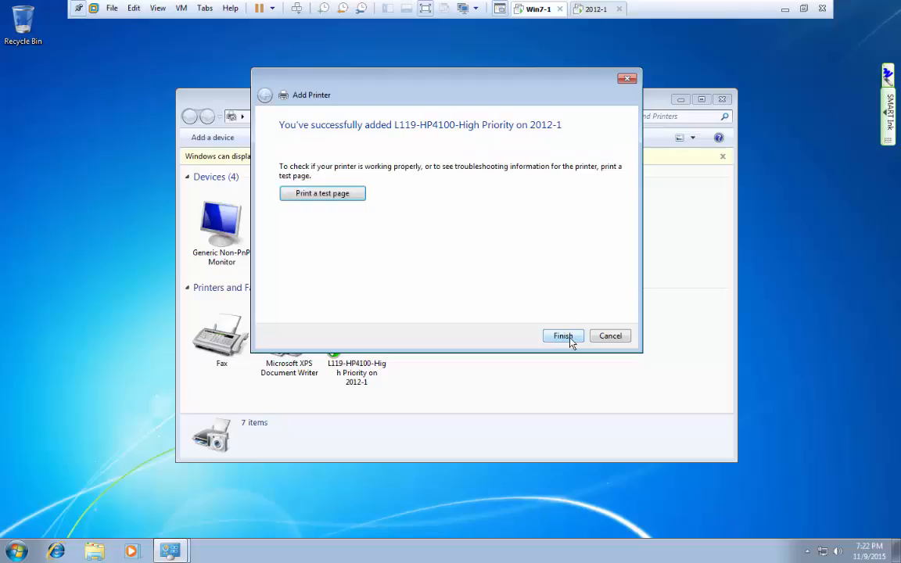
click(563, 336)
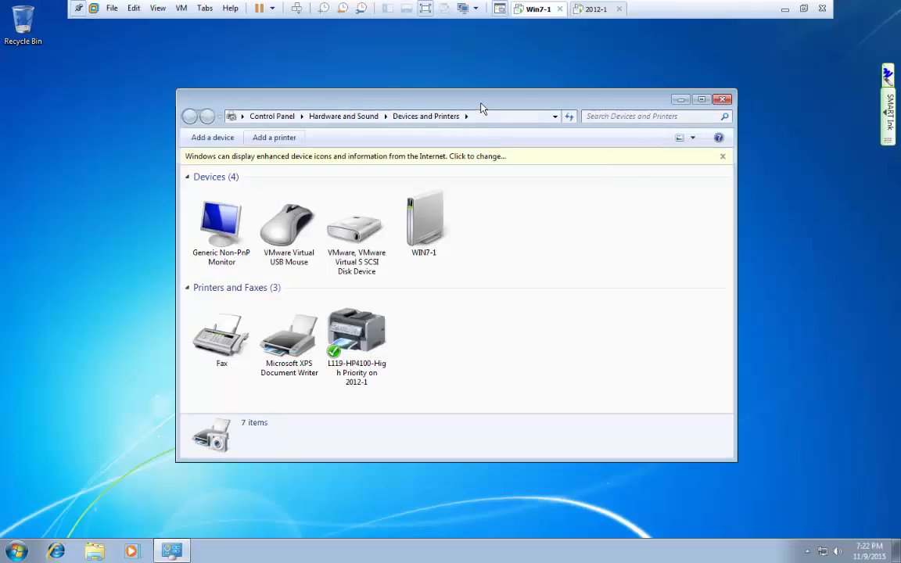
drag(482, 106, 488, 63)
Type 'I am the president' in a new Notepad and print it to L119-HP4100-High Priority.
click(25, 552)
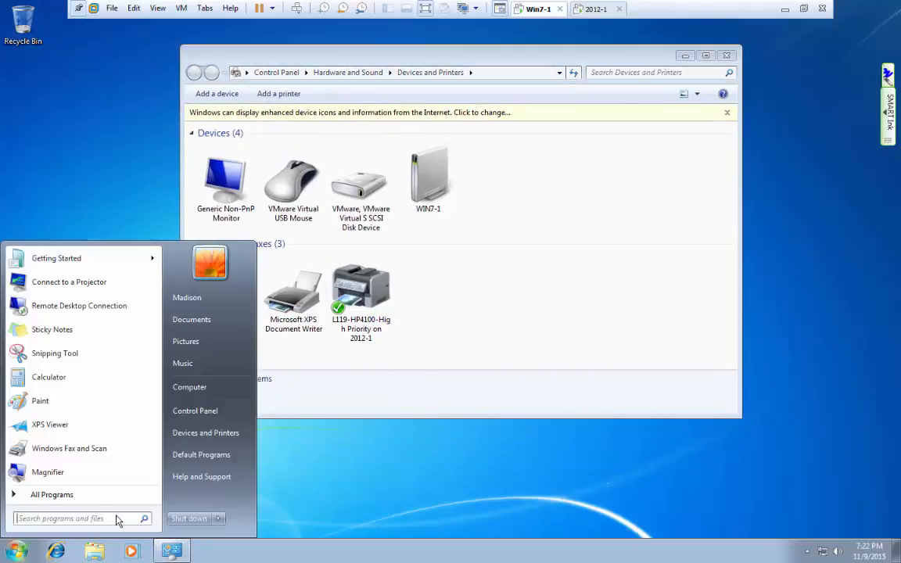
text(notepad)
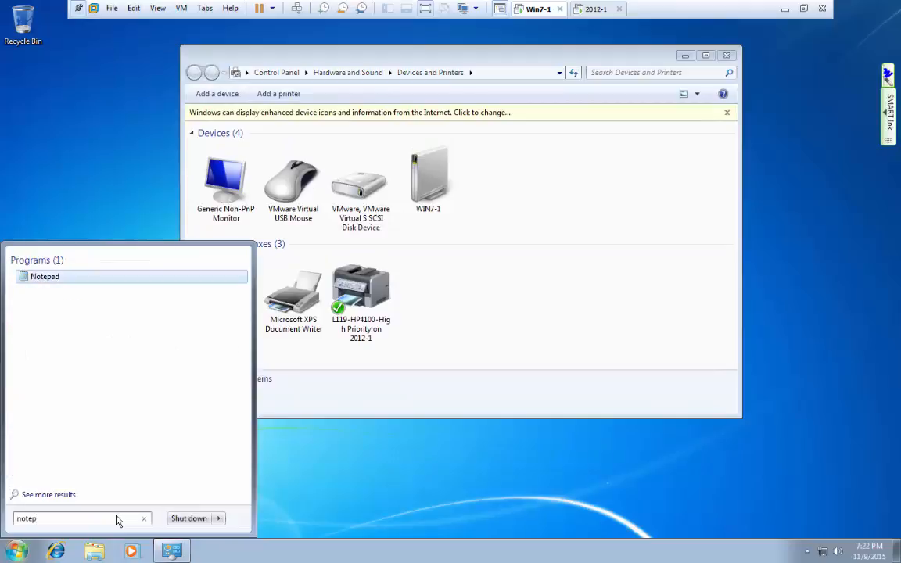
click(31, 278)
text(I)
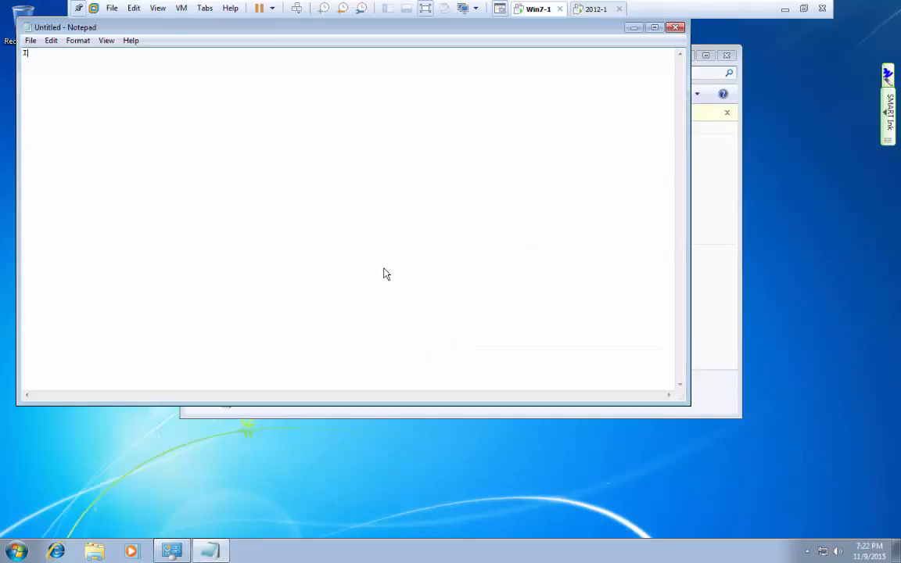
text( am the president)
click(31, 40)
click(59, 129)
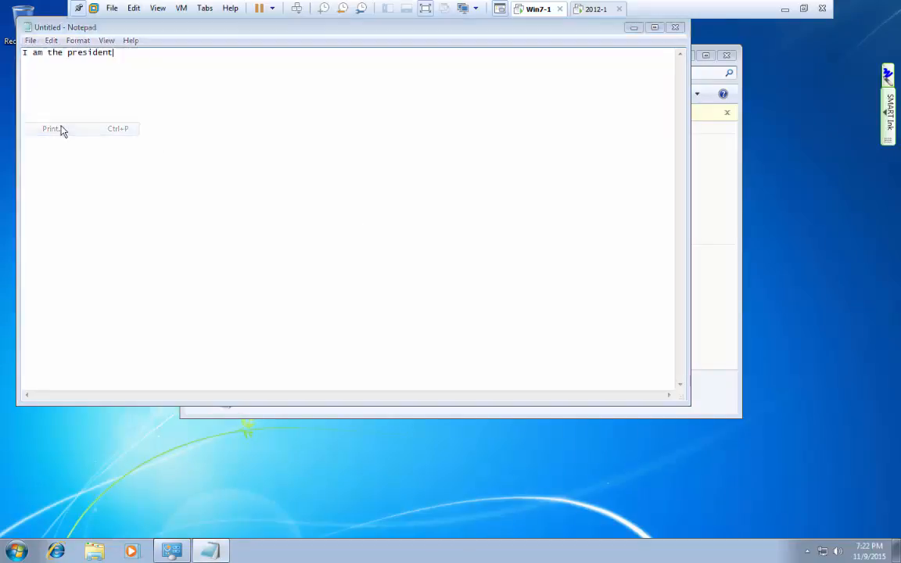
click(189, 278)
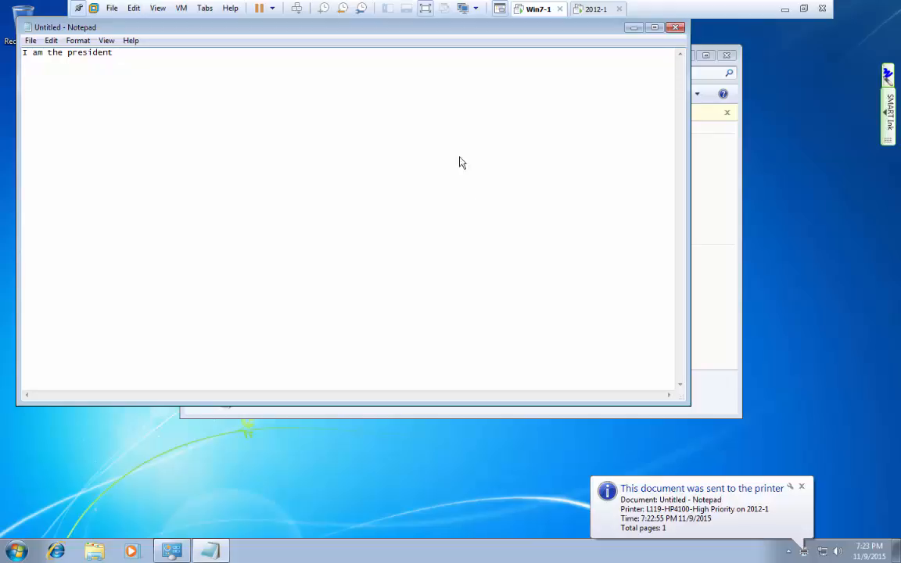
drag(405, 34, 474, 118)
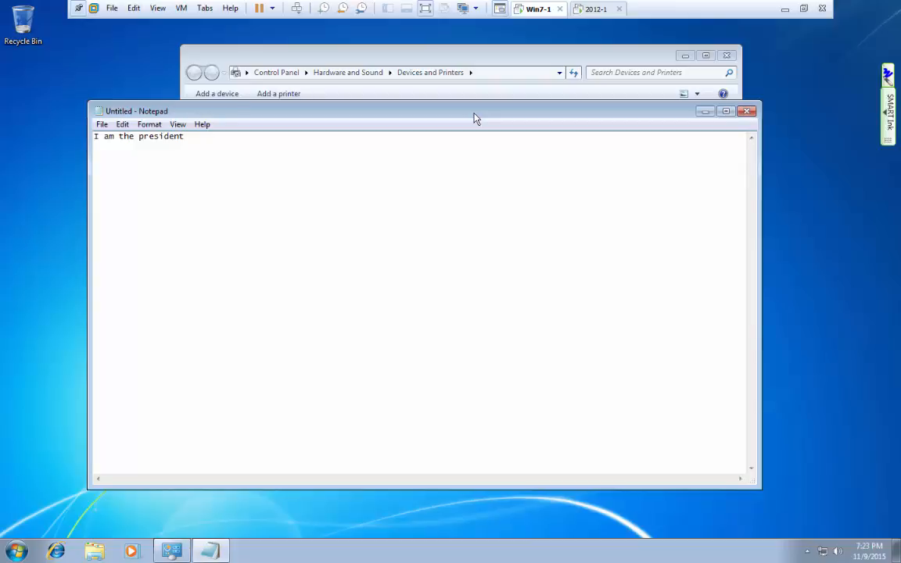
click(592, 9)
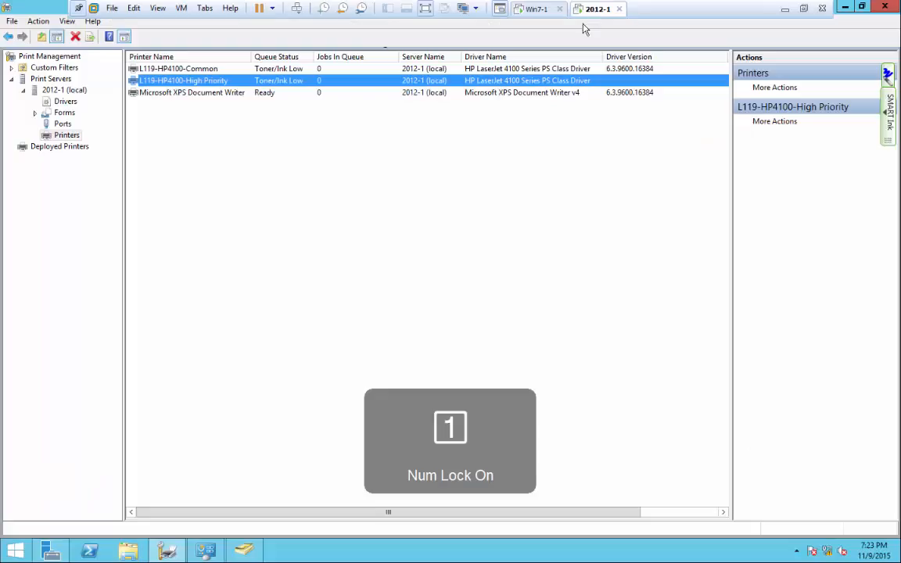
click(179, 70)
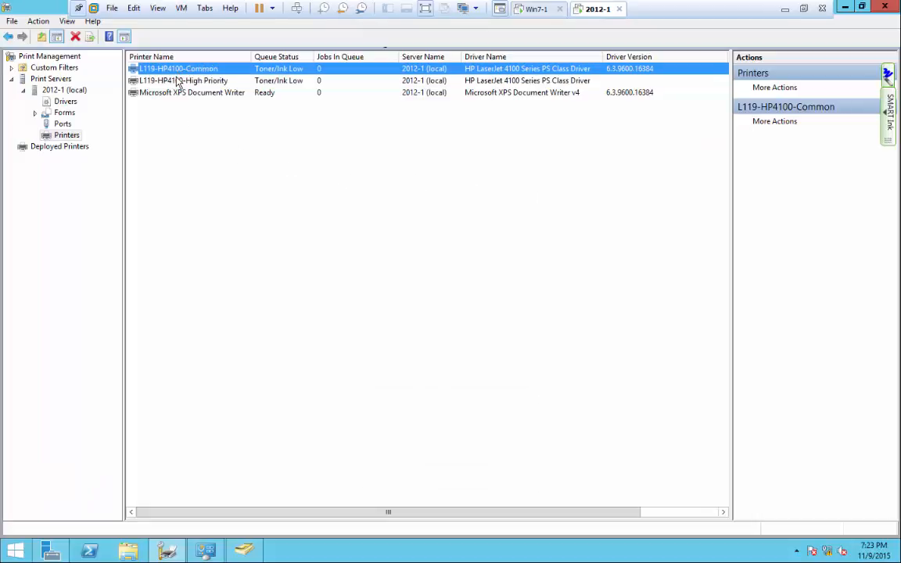
click(178, 81)
click(179, 70)
click(178, 80)
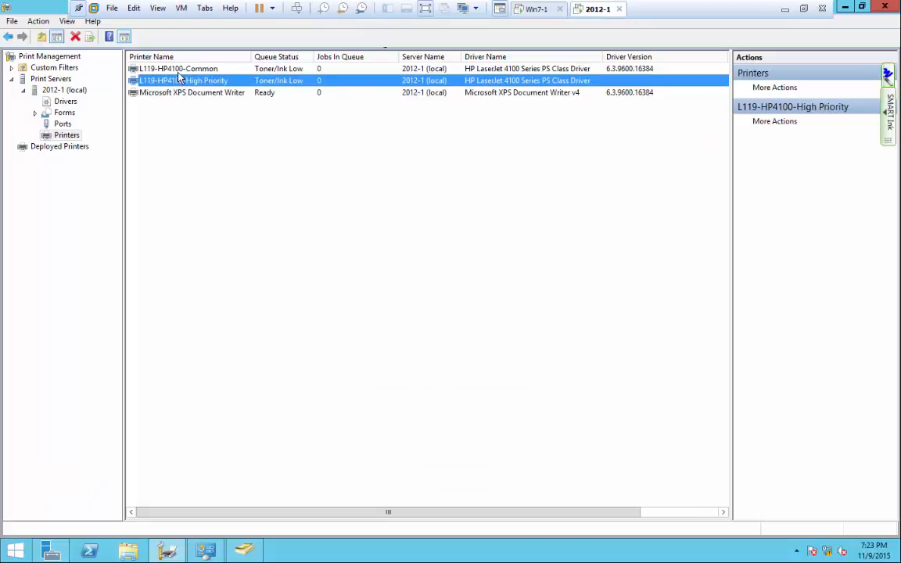
click(178, 69)
click(178, 81)
click(178, 70)
click(178, 80)
click(178, 70)
click(178, 81)
click(178, 70)
click(179, 80)
click(178, 70)
click(179, 80)
click(178, 70)
click(178, 80)
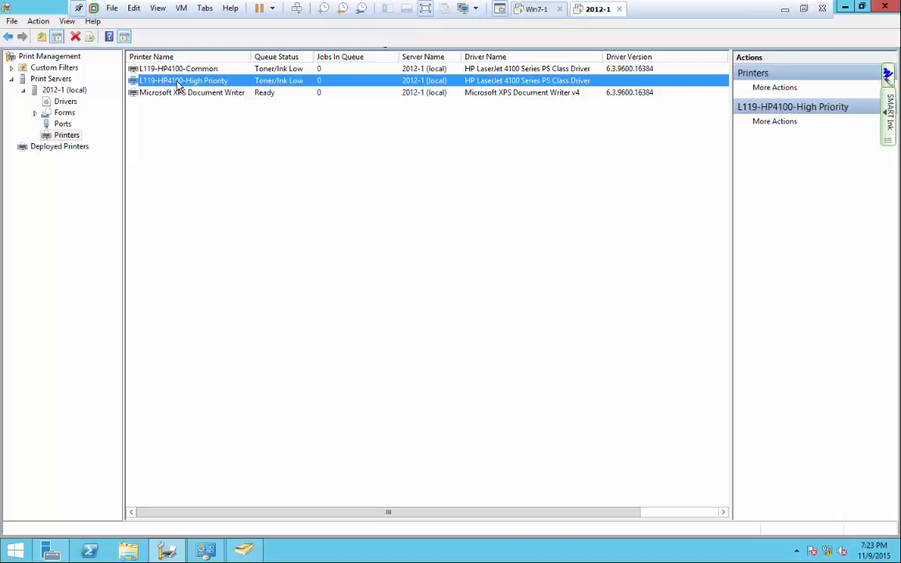
click(534, 15)
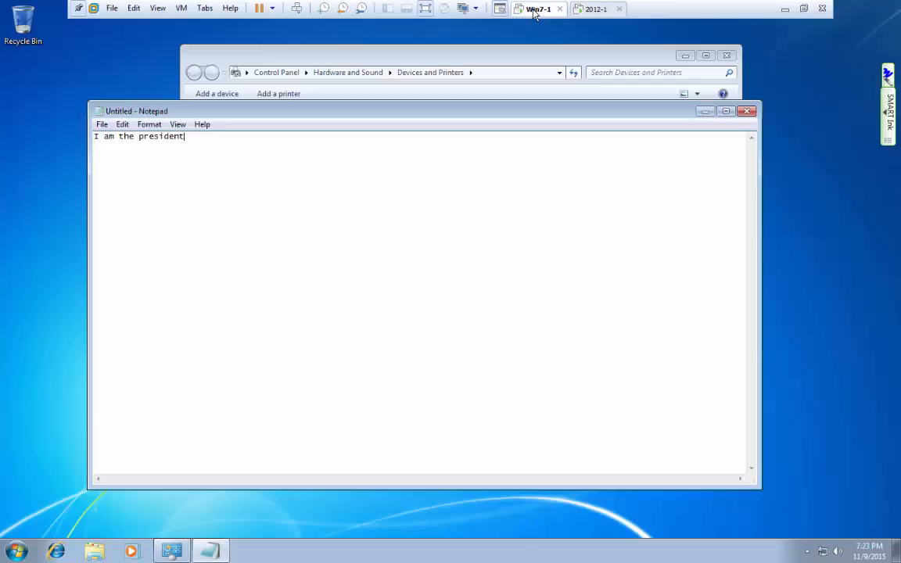
Start adding a network printer on the Windows 7 client, then cancel the wizard.
click(491, 56)
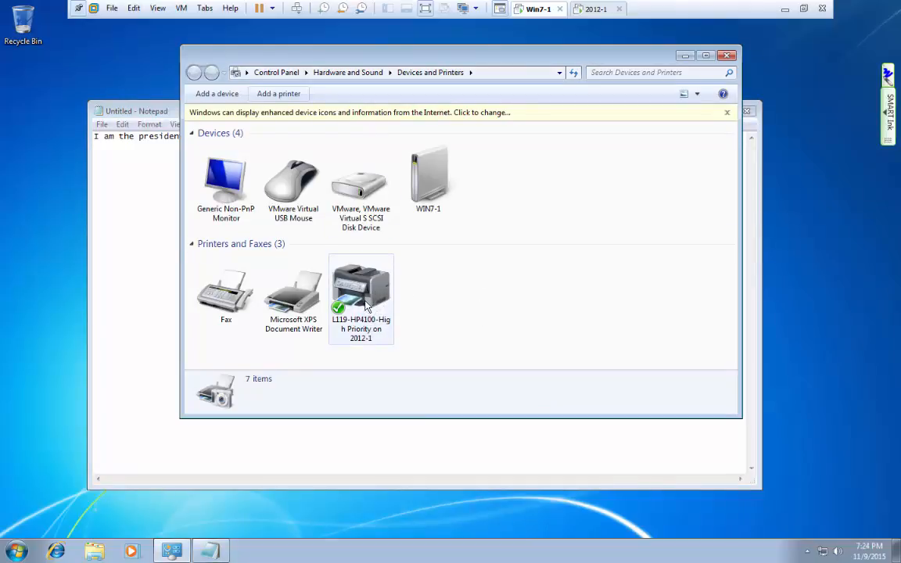
click(280, 94)
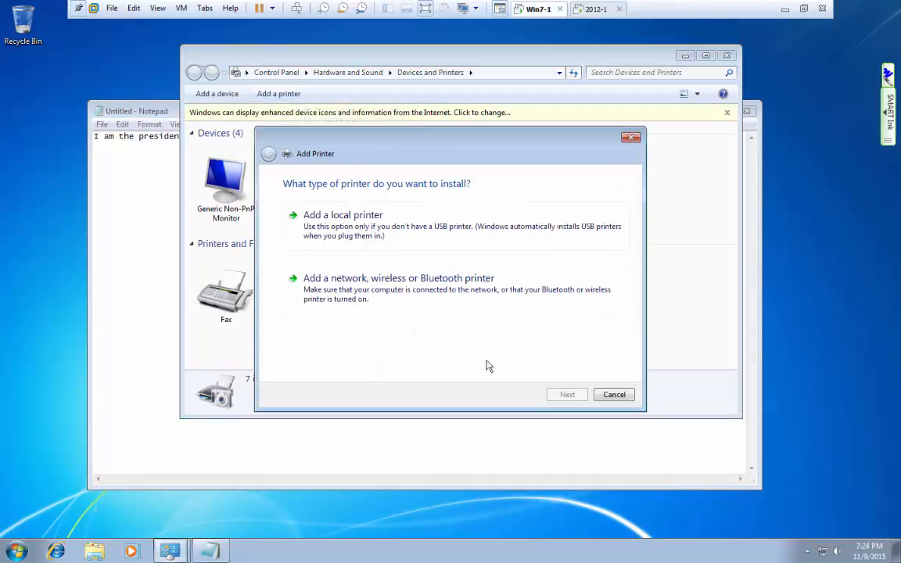
click(375, 297)
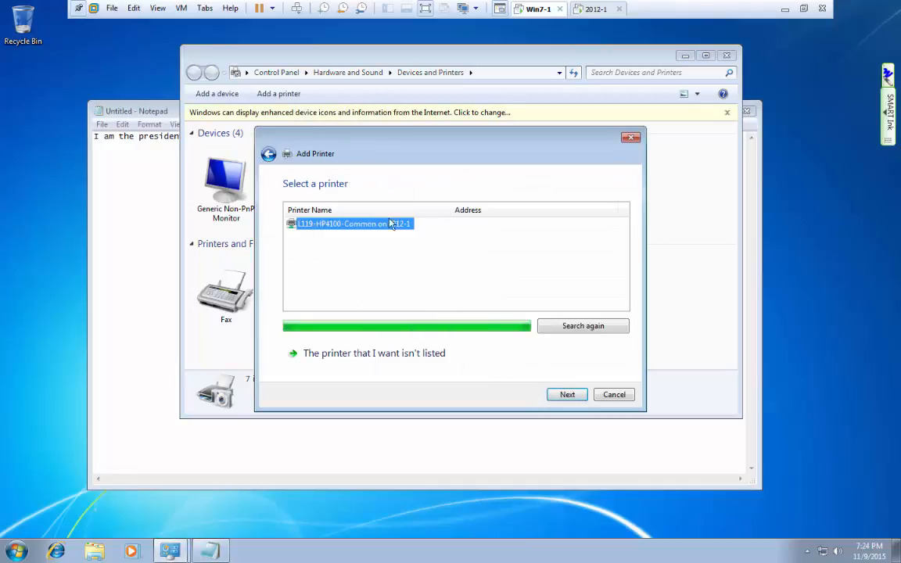
click(604, 395)
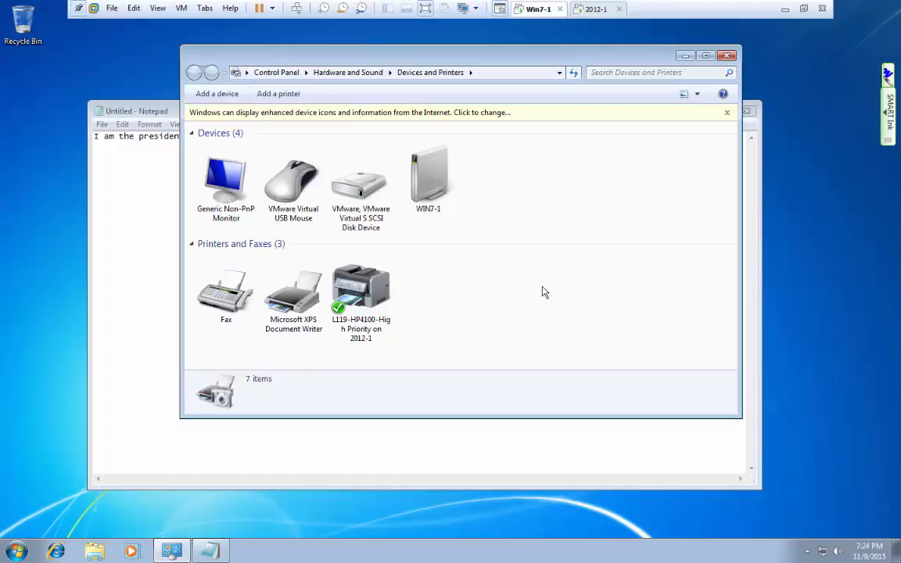
Remove the L119-HP4100-High Priority printer from Devices and Printers and return to 2012-1.
right_click(377, 291)
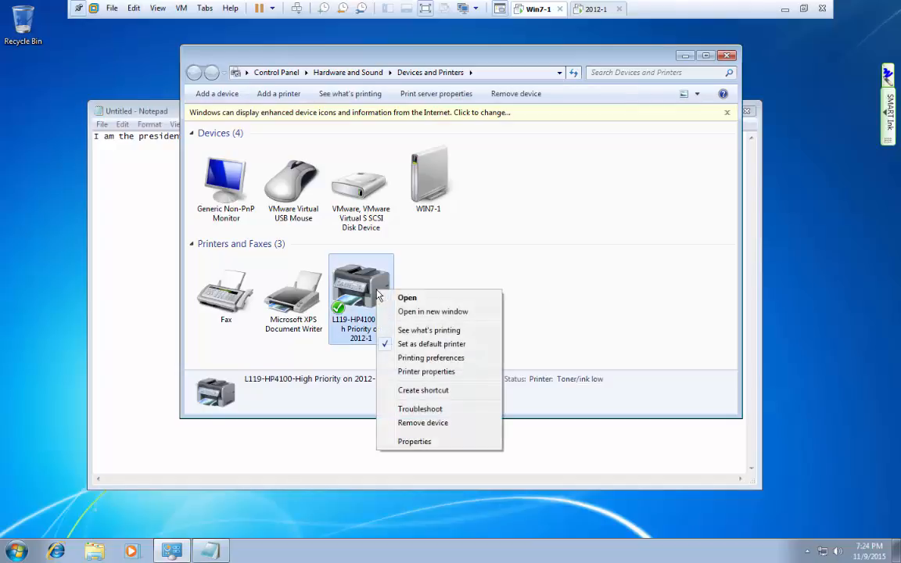
click(422, 423)
click(494, 272)
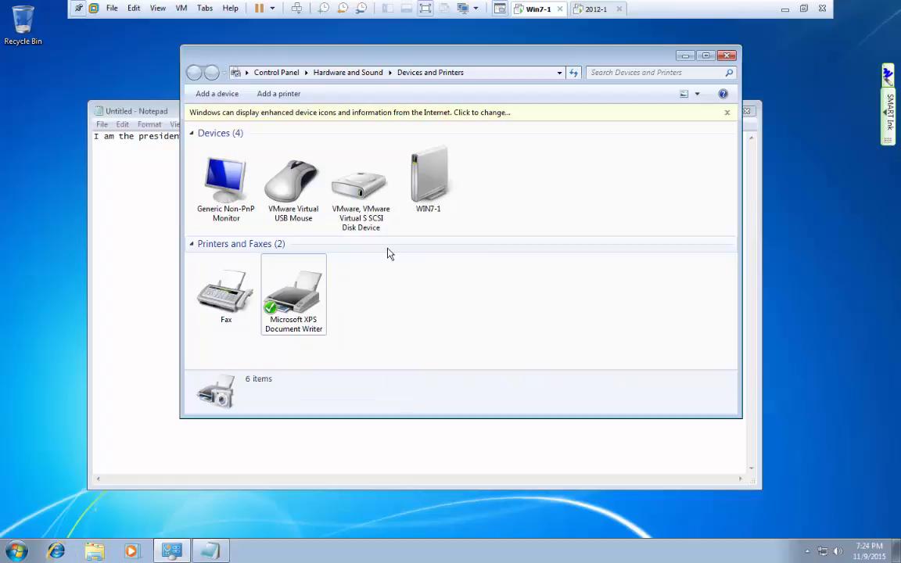
click(599, 10)
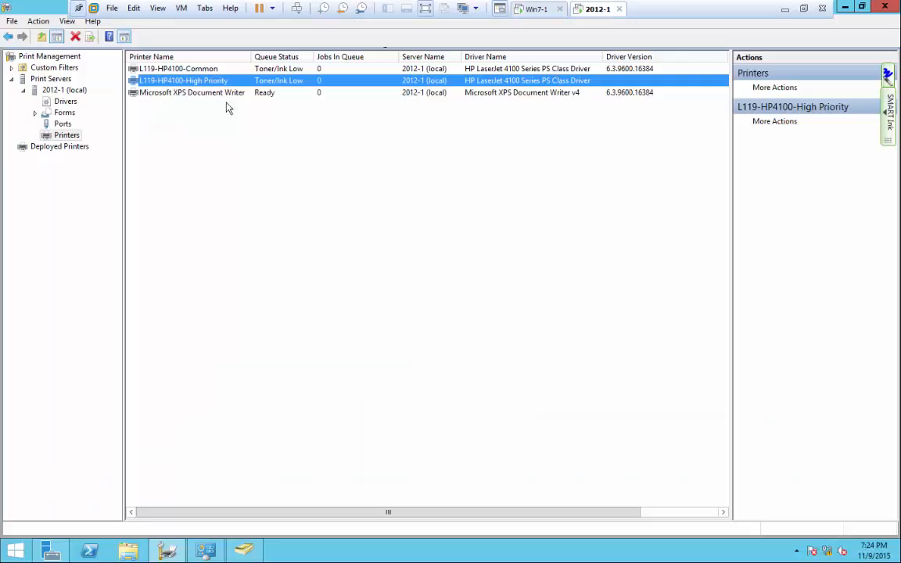
Leave VMware full screen and open the L119-HP4100-Common printer's context menu.
click(200, 70)
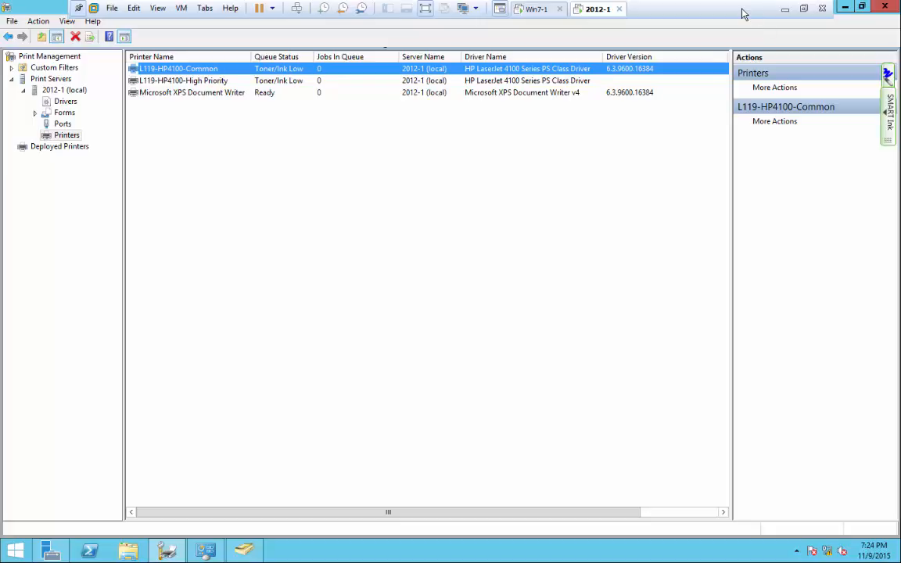
click(801, 9)
mouse_move(642, 9)
mouse_down()
mouse_move(535, 24)
mouse_move(0, 23)
mouse_up()
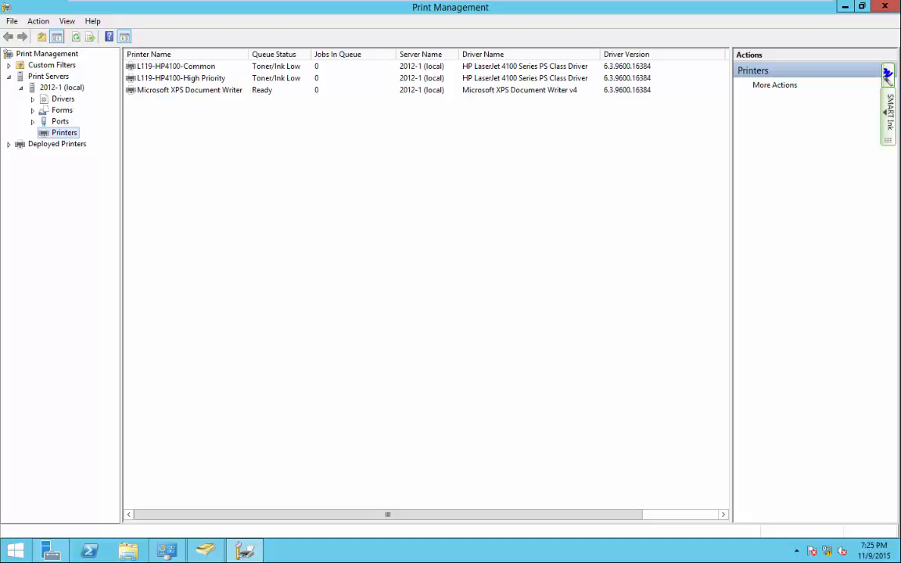
click(210, 68)
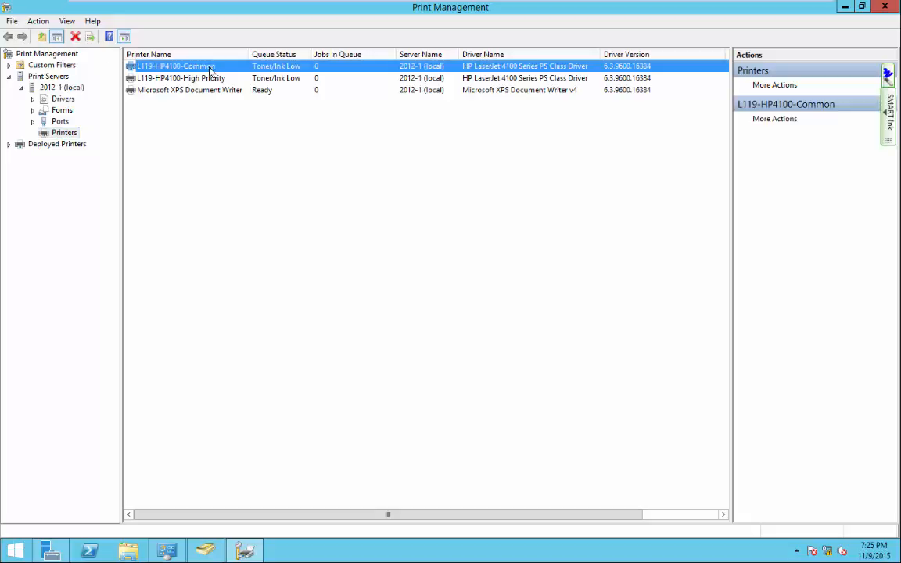
right_click(202, 70)
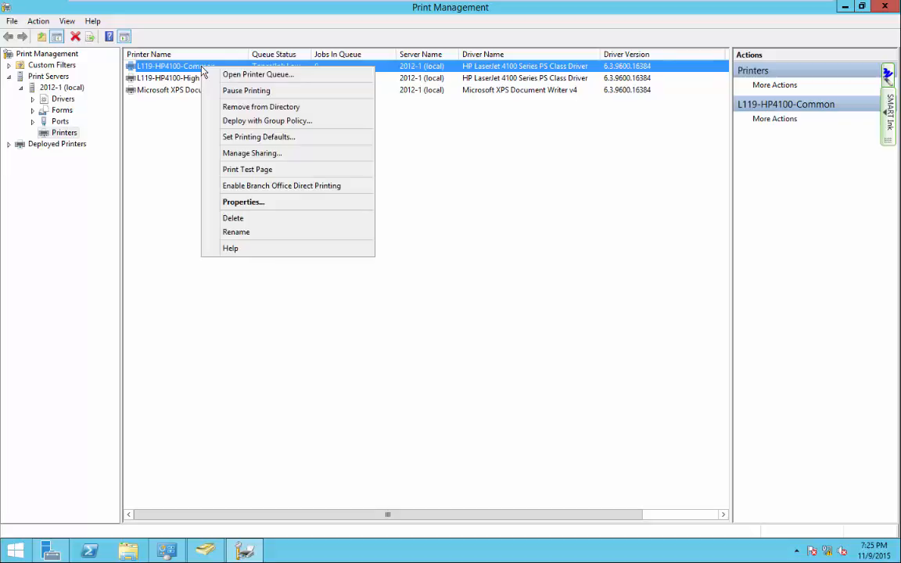
click(298, 122)
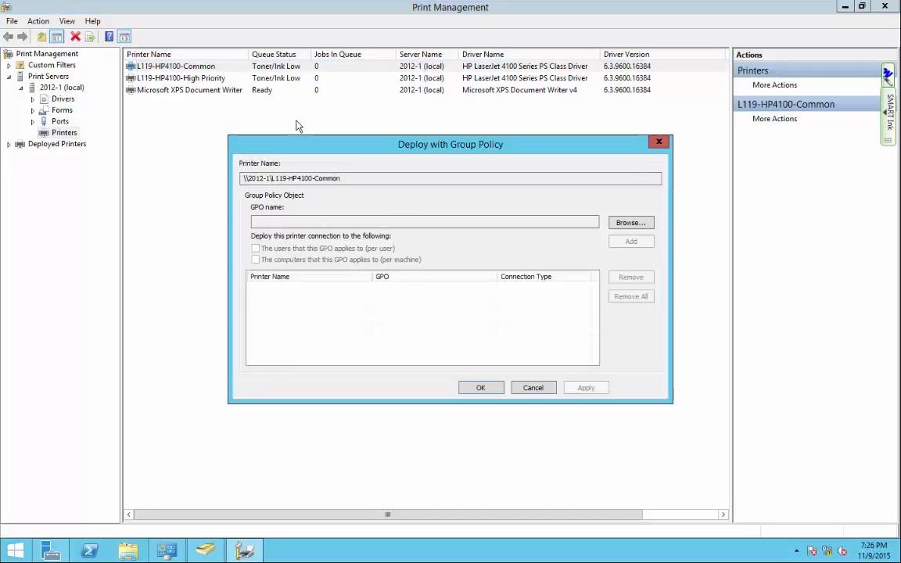
click(630, 222)
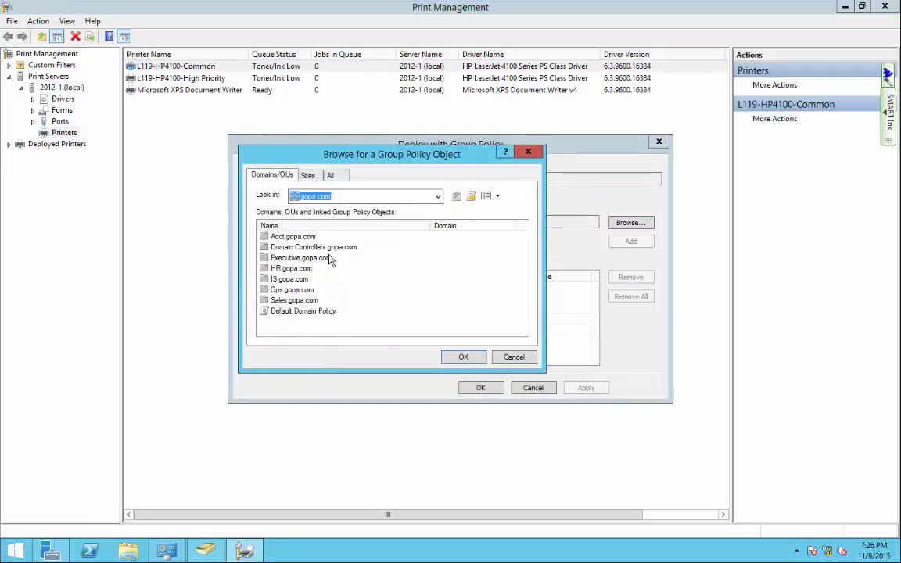
click(296, 312)
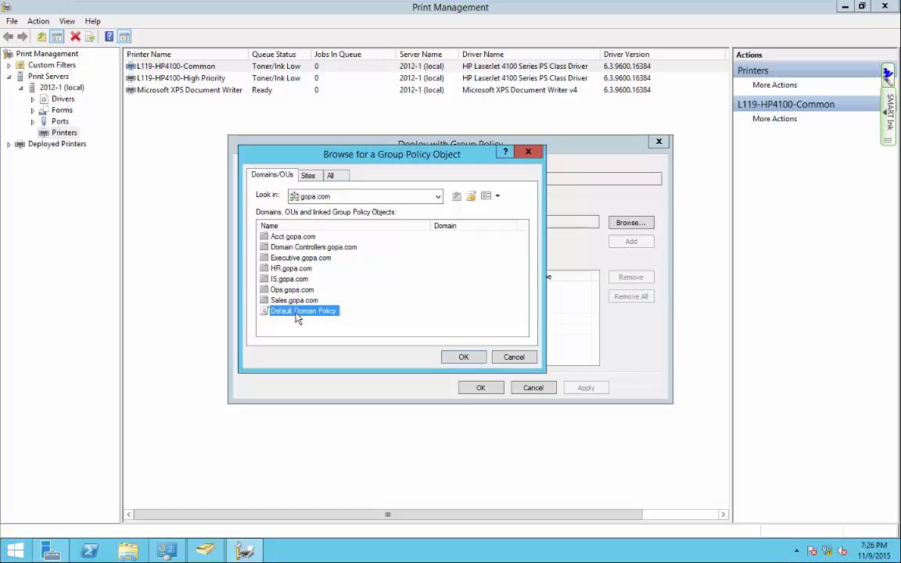
click(464, 357)
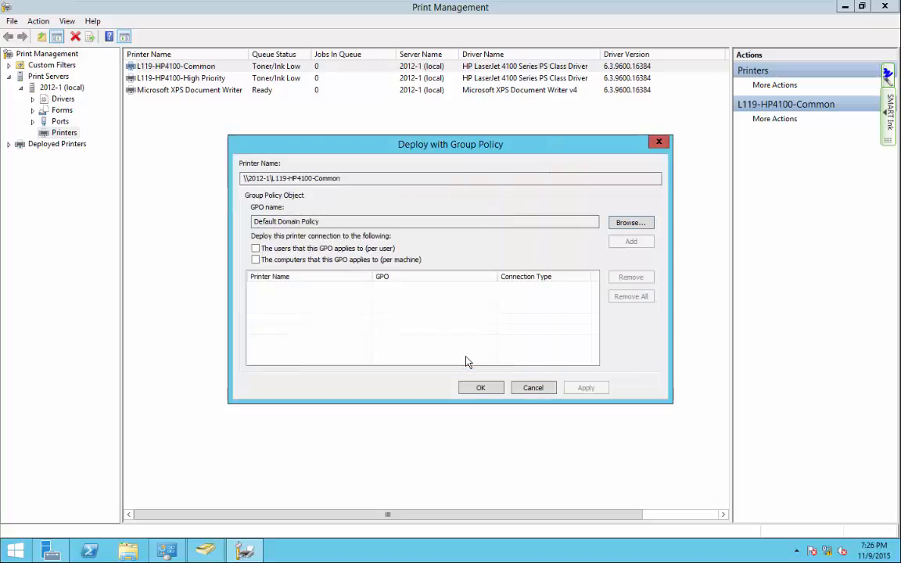
click(256, 249)
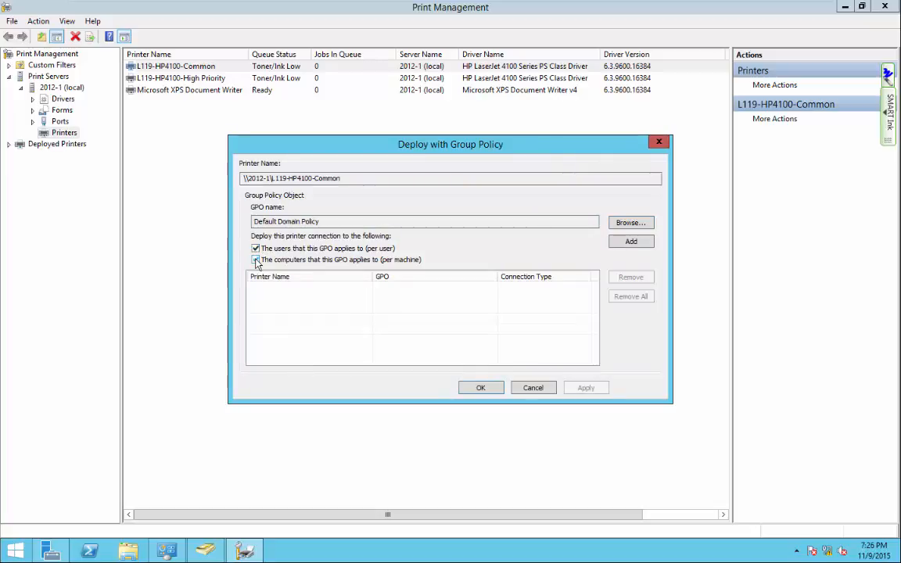
click(256, 259)
click(631, 243)
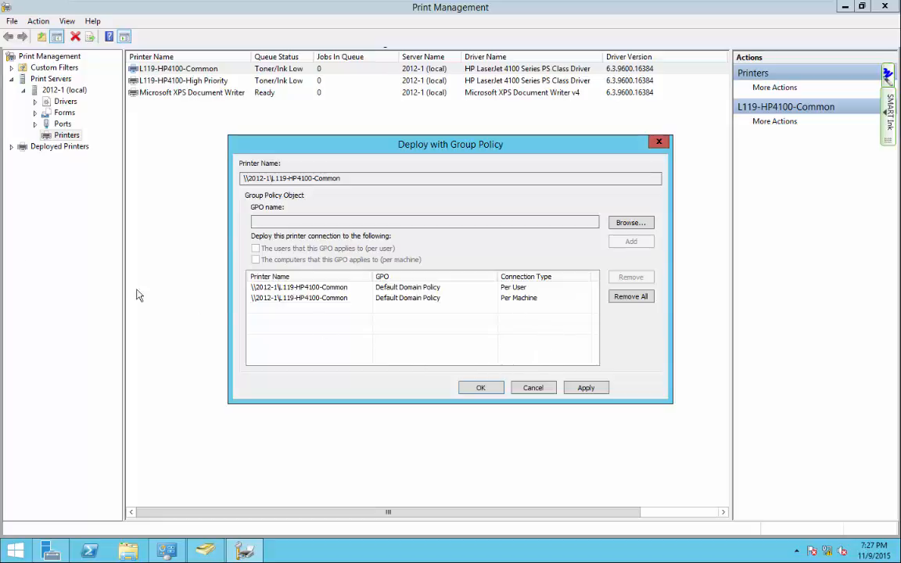
click(544, 389)
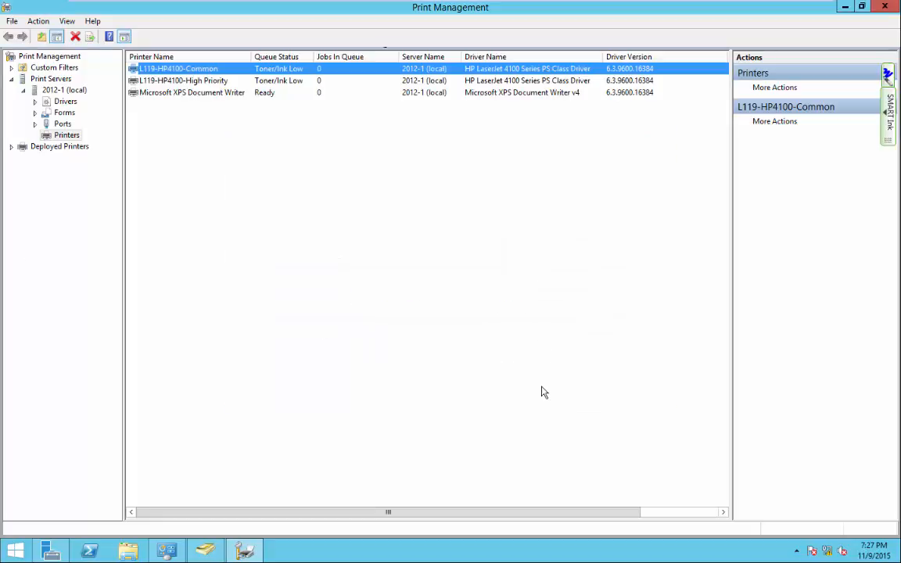
Reopen Deploy with Group Policy, browse into HR.gopa.com, then cancel both dialogs.
right_click(179, 69)
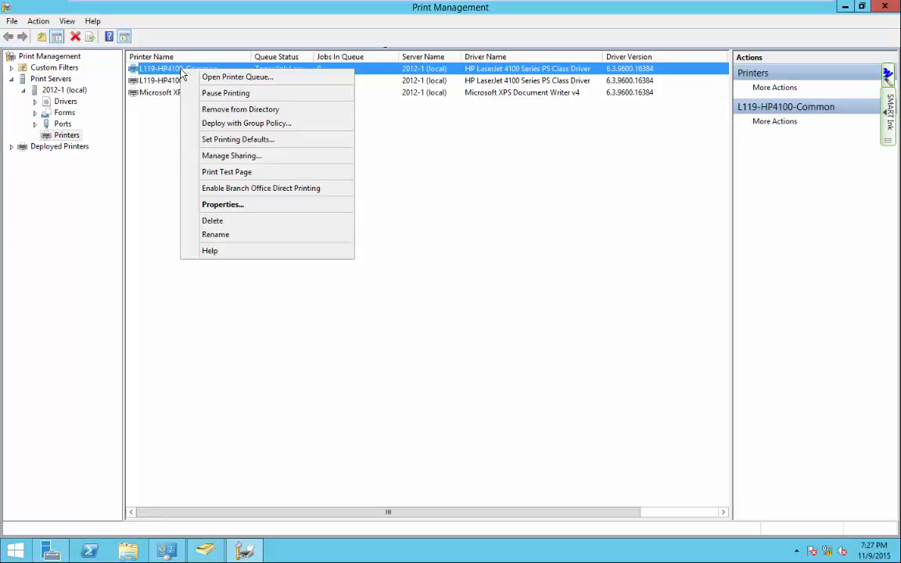
click(217, 124)
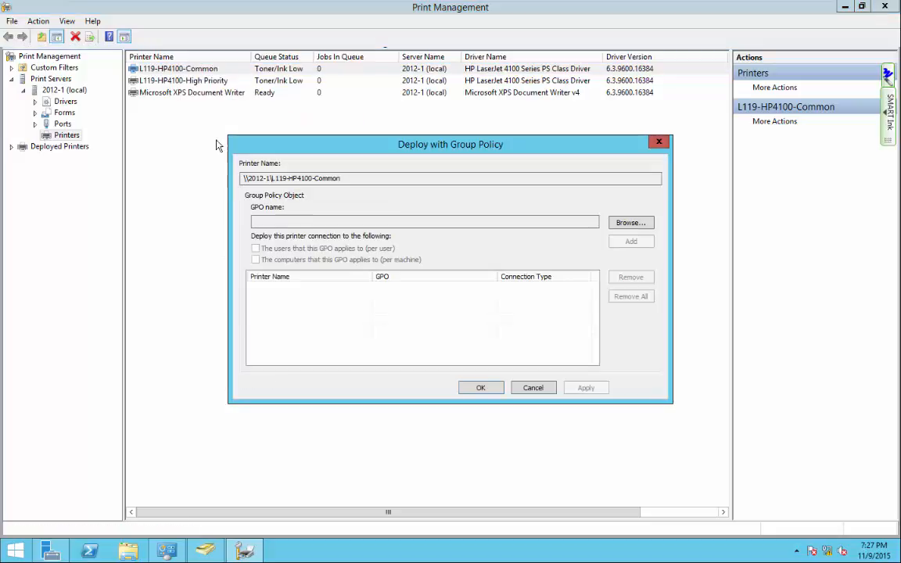
click(631, 224)
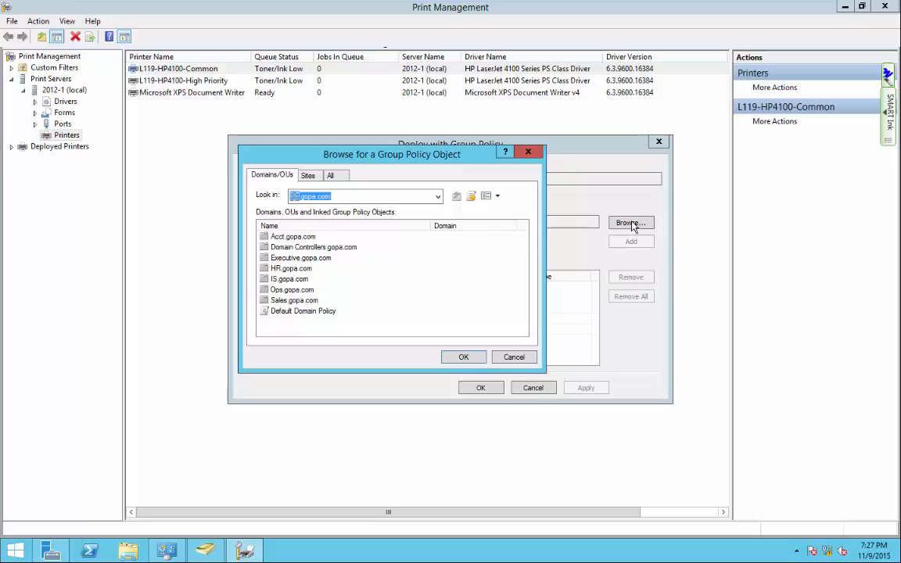
click(298, 313)
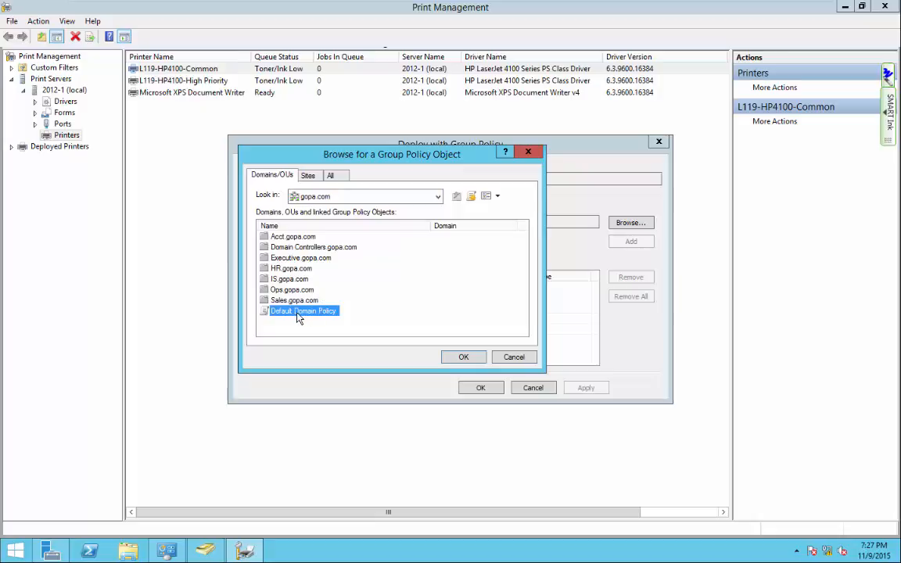
double_click(289, 268)
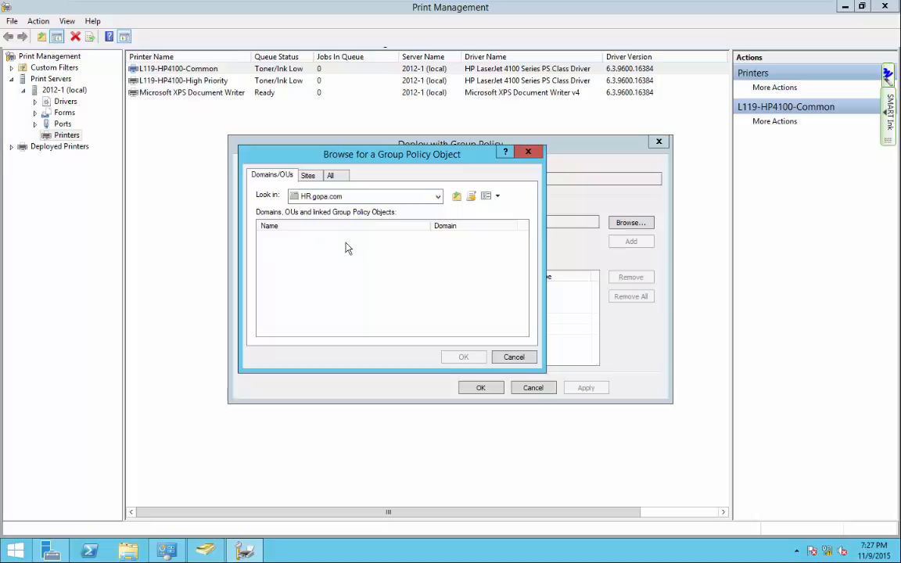
click(513, 357)
click(532, 388)
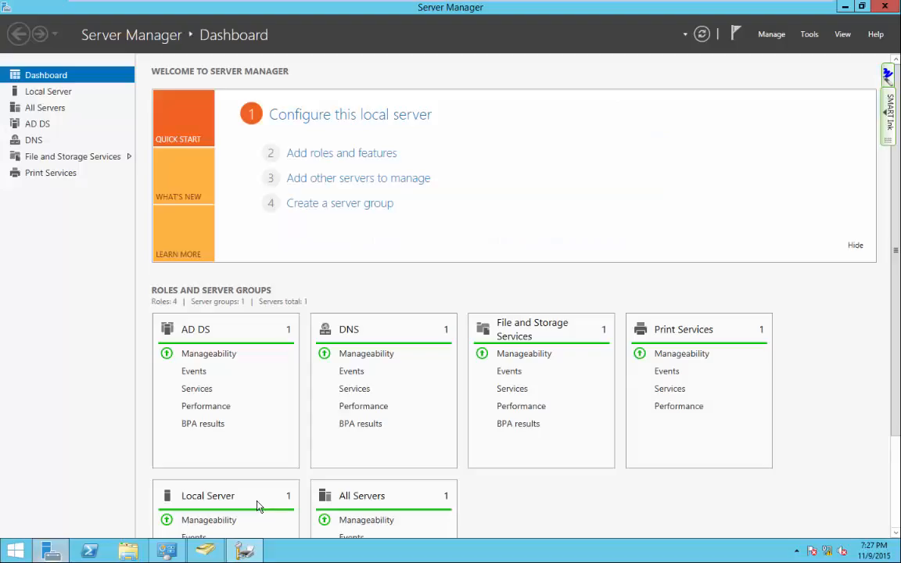
In Group Policy Management, create and link a new HR-GPO under the gopa.com HR unit.
click(809, 34)
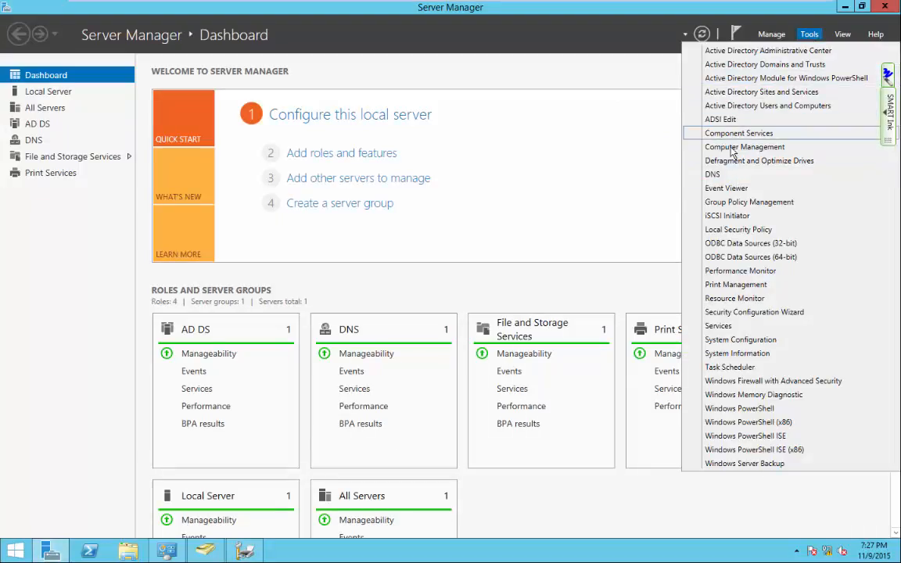
click(735, 205)
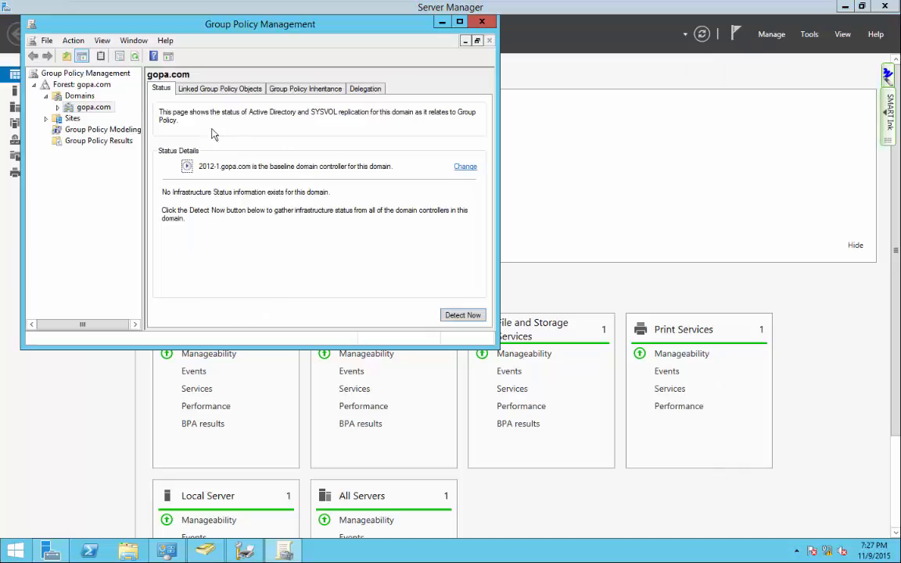
click(57, 108)
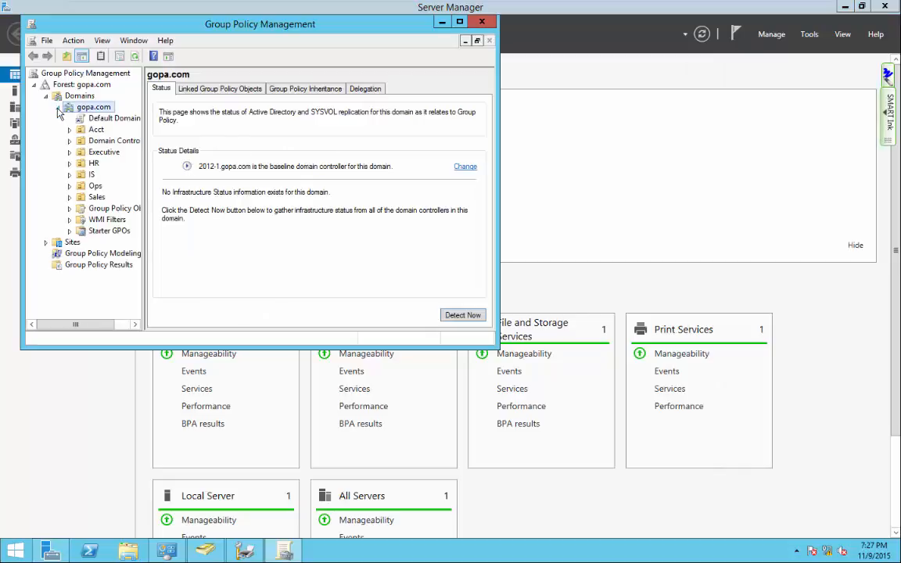
click(93, 163)
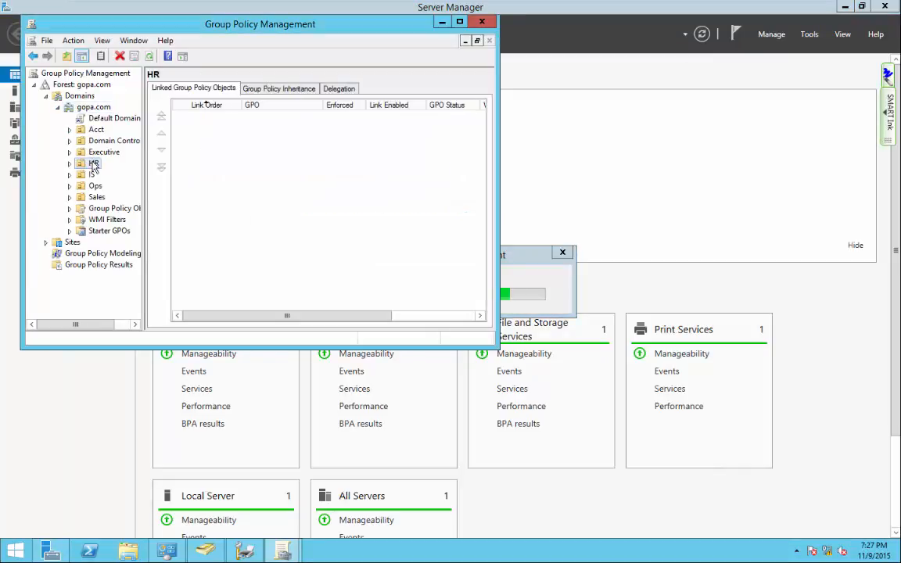
right_click(93, 164)
click(128, 171)
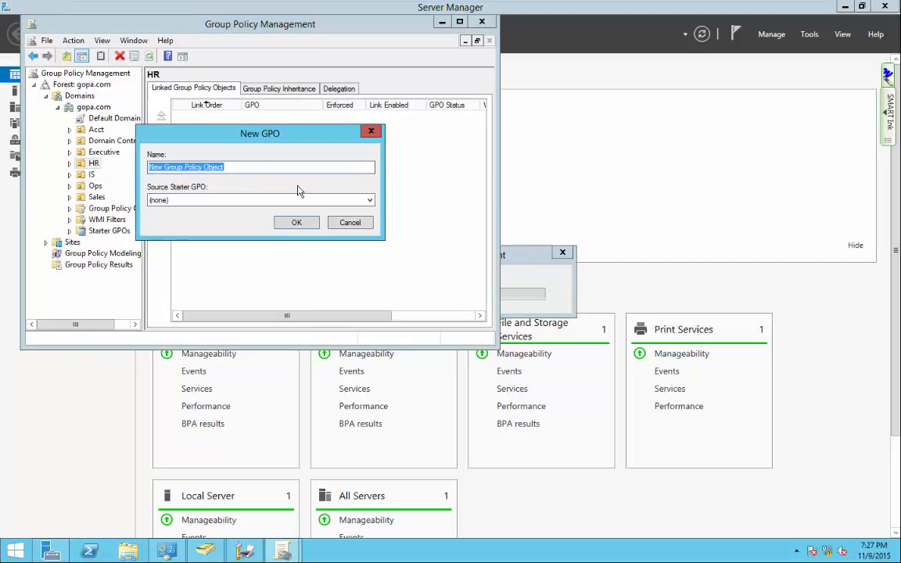
text(HRP)
key(BackSpace)
key(BackSpace)
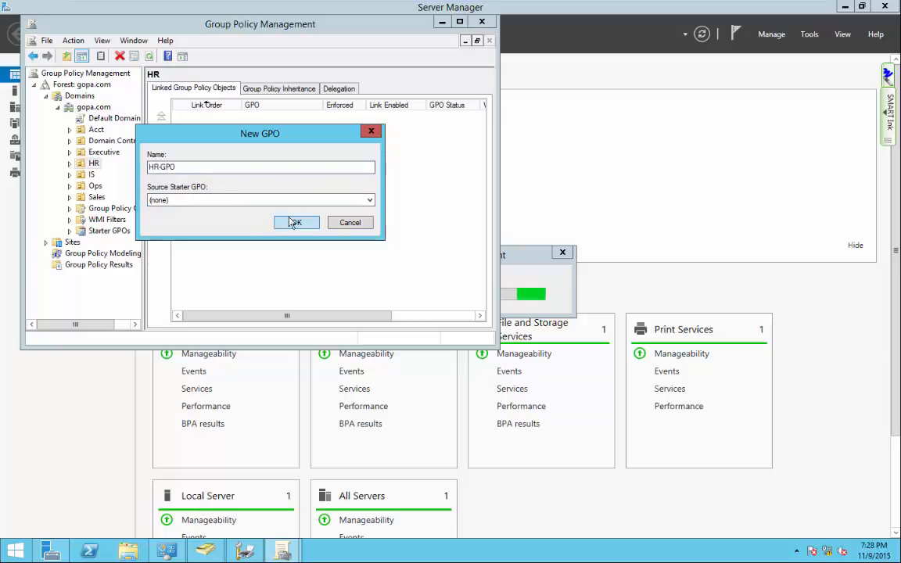
click(296, 222)
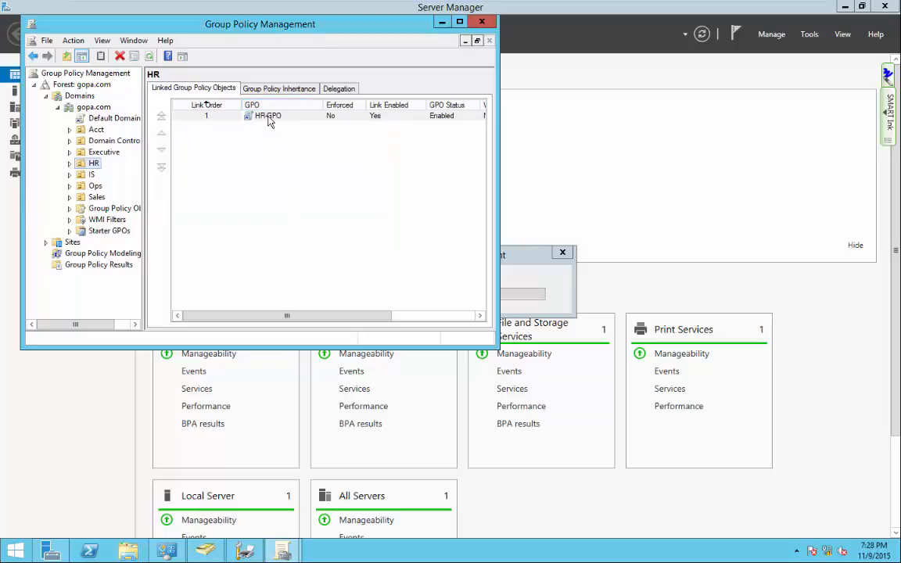
click(70, 164)
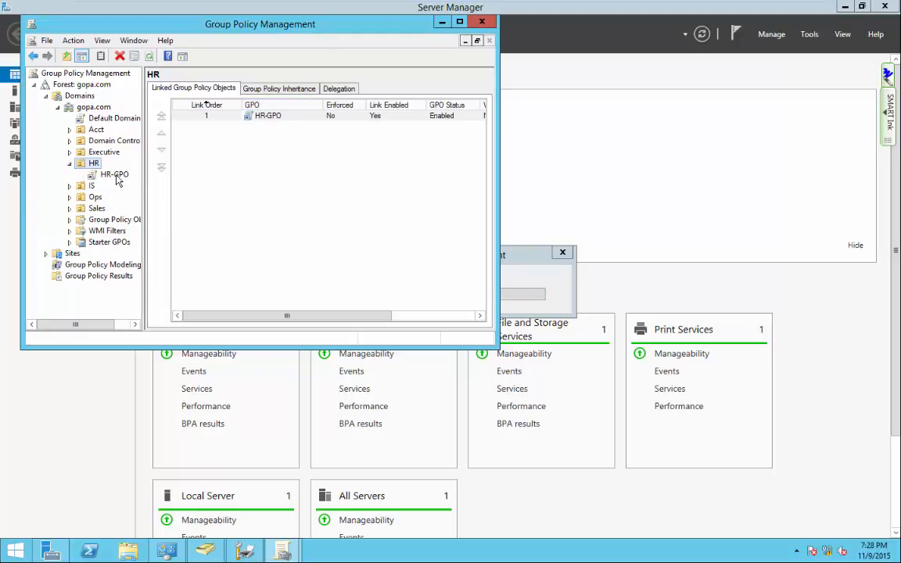
drag(344, 22, 633, 46)
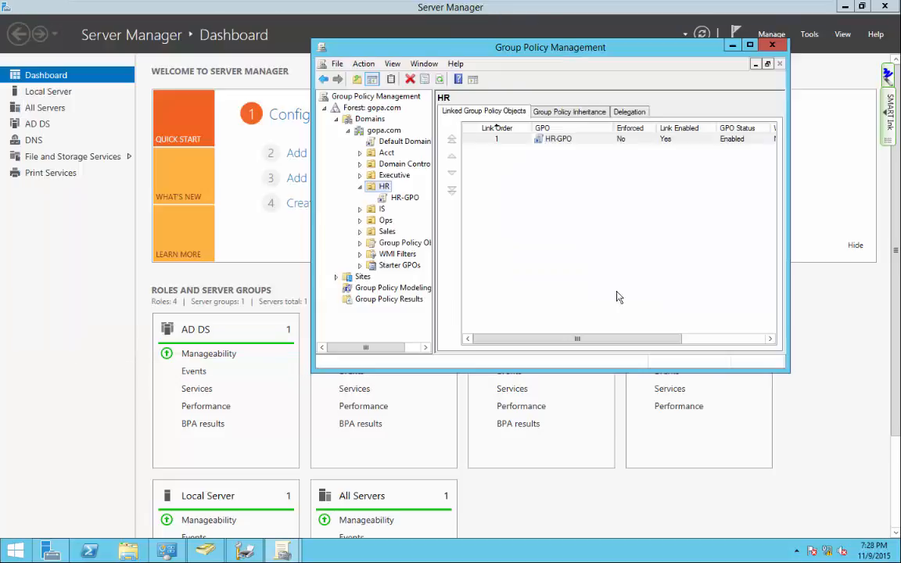
click(92, 270)
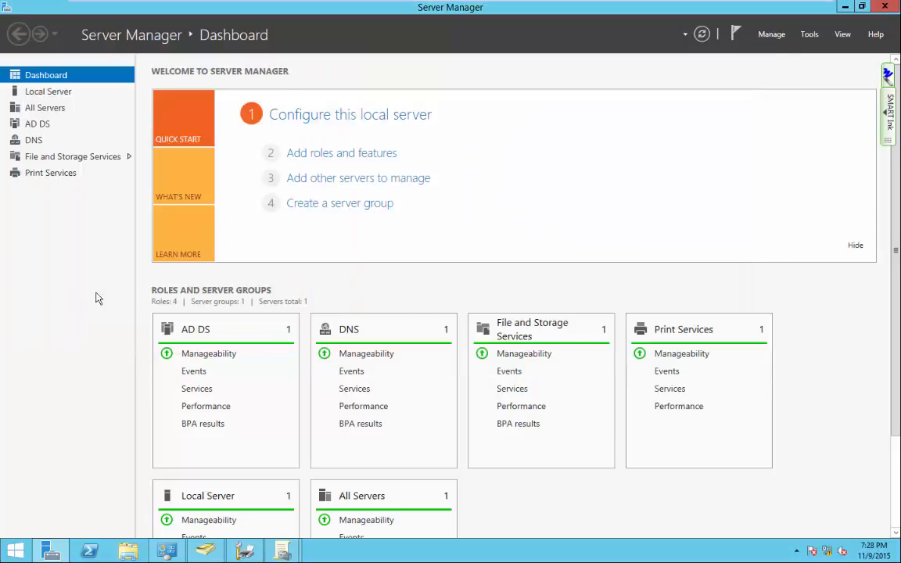
Open and close the L119-HP4100-Common printer's properties without changes.
click(238, 552)
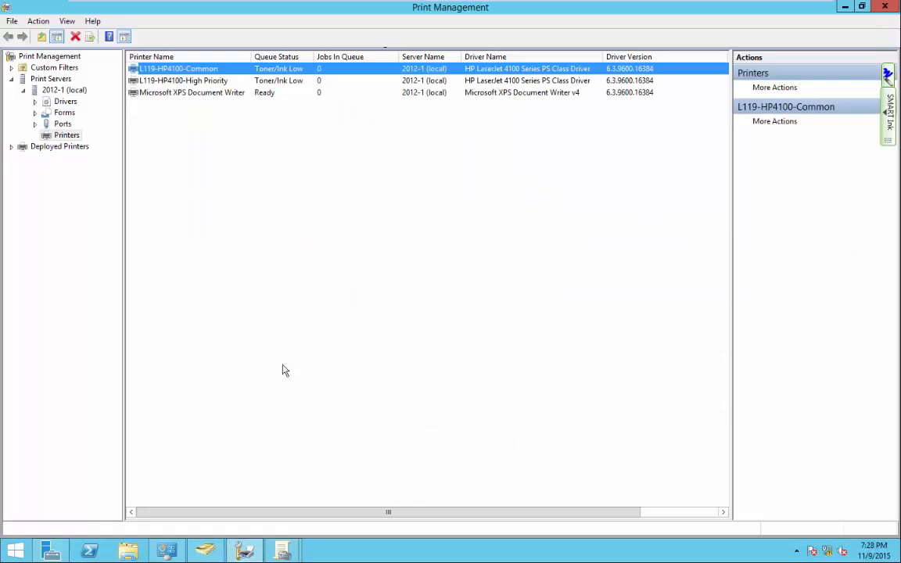
right_click(164, 70)
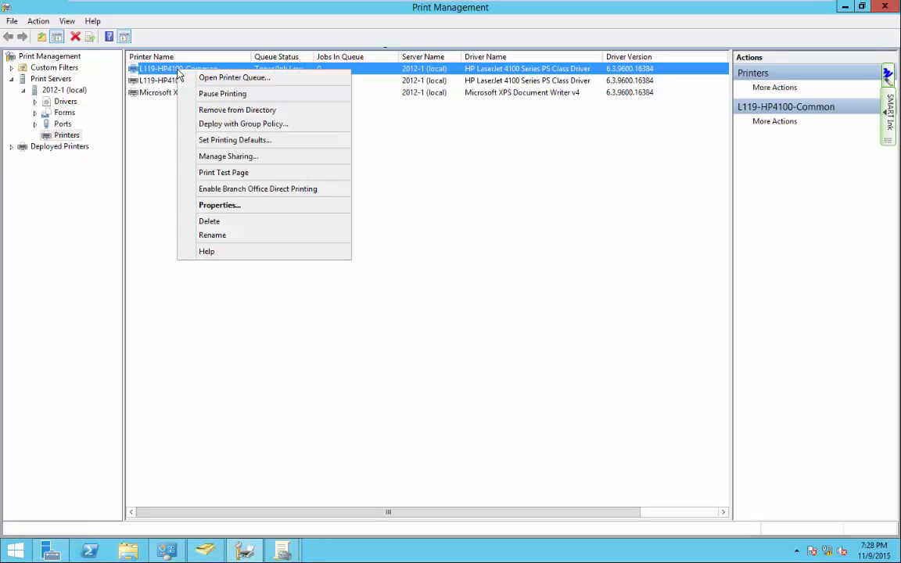
click(224, 205)
click(449, 193)
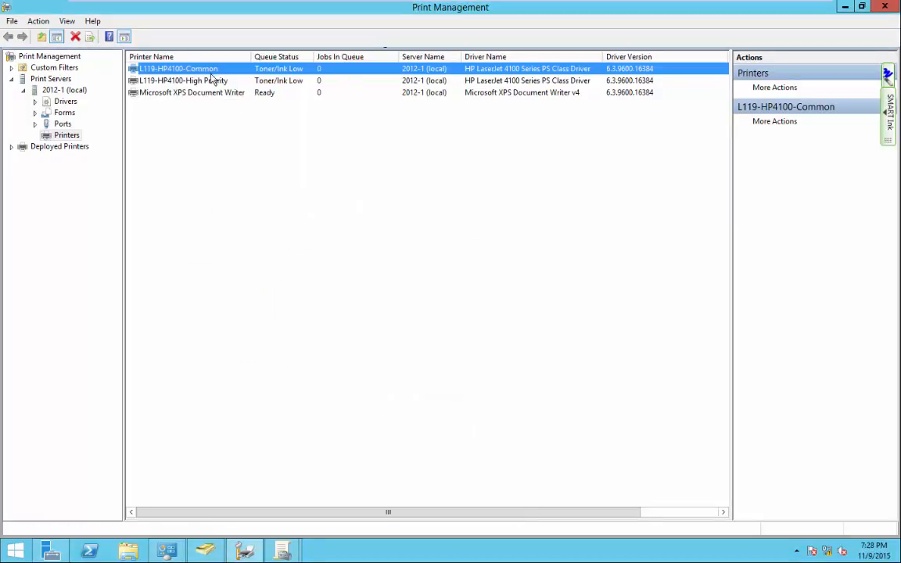
Start Deploy with Group Policy and browse to select the Default Domain Policy GPO.
right_click(186, 64)
click(254, 123)
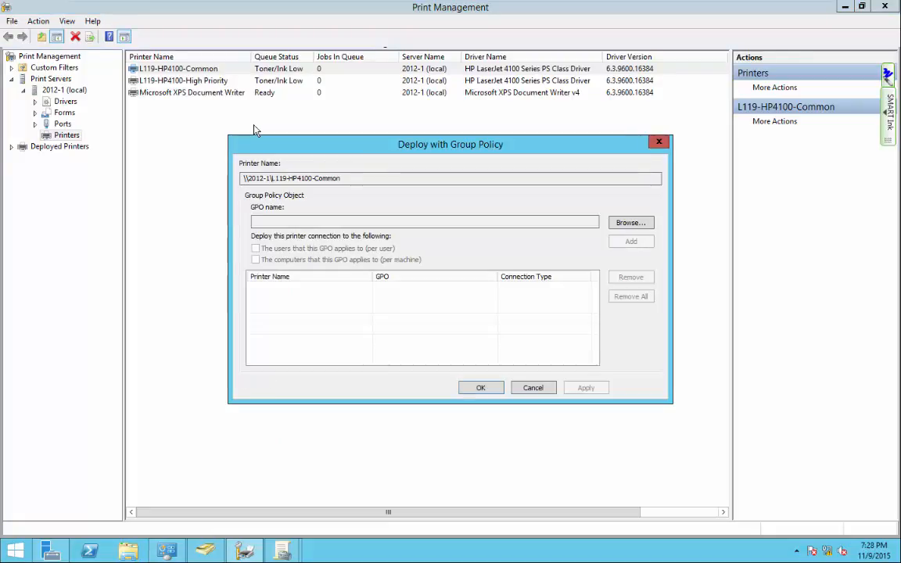
click(630, 222)
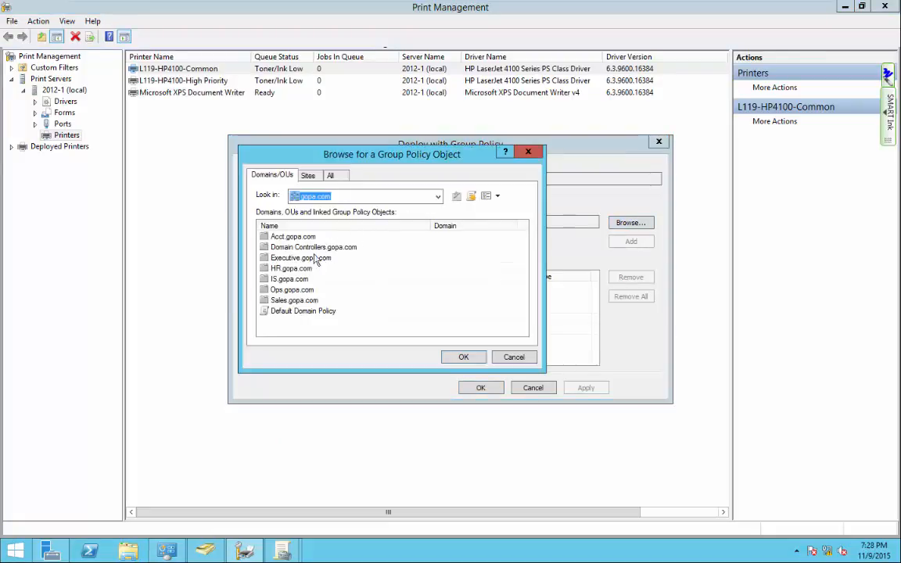
double_click(291, 269)
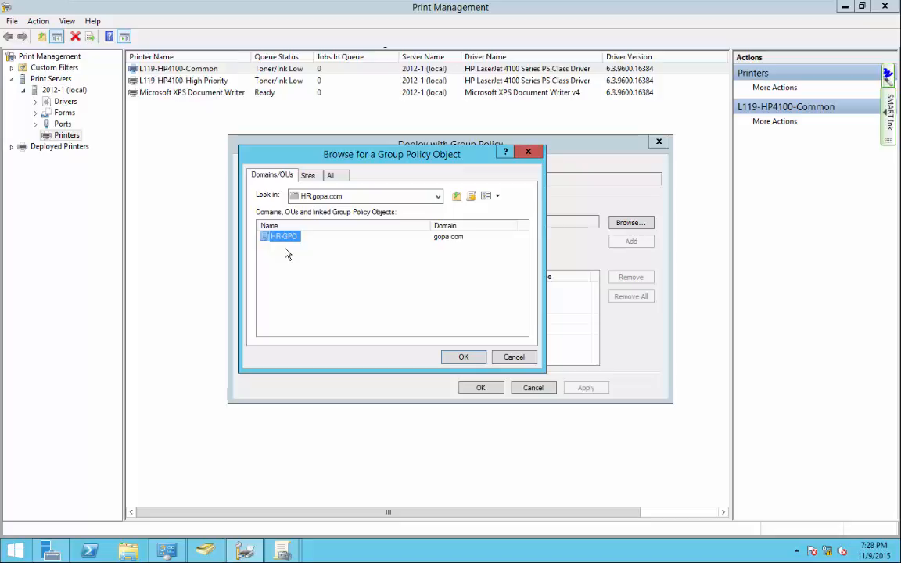
click(297, 196)
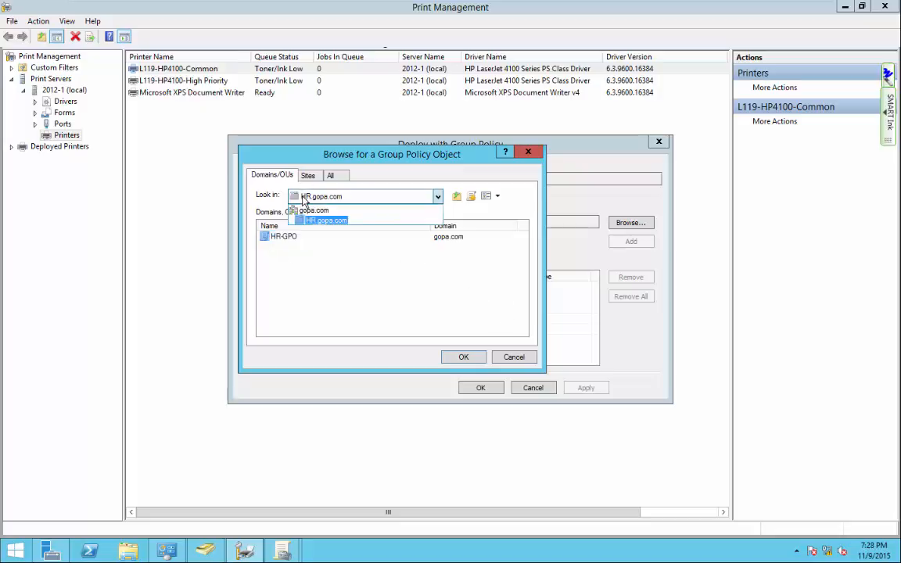
click(307, 210)
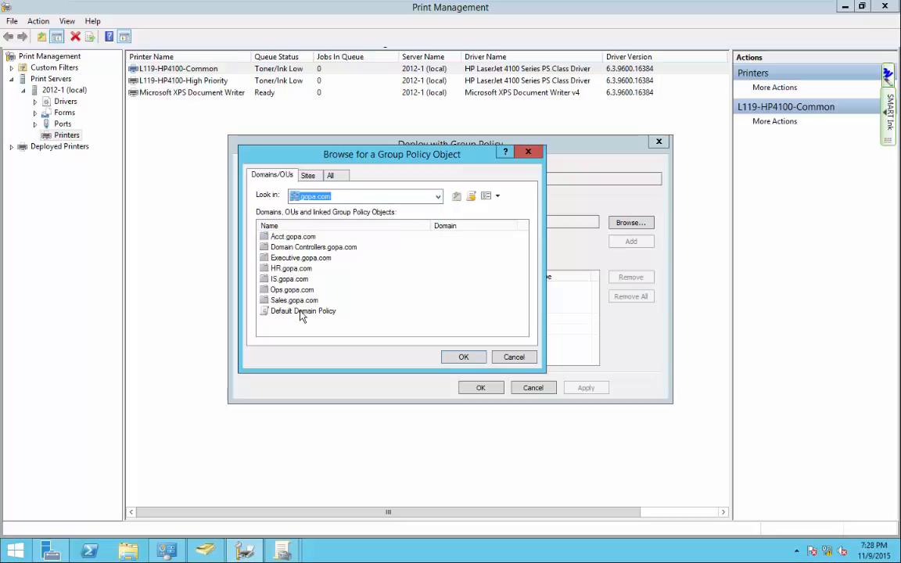
click(302, 311)
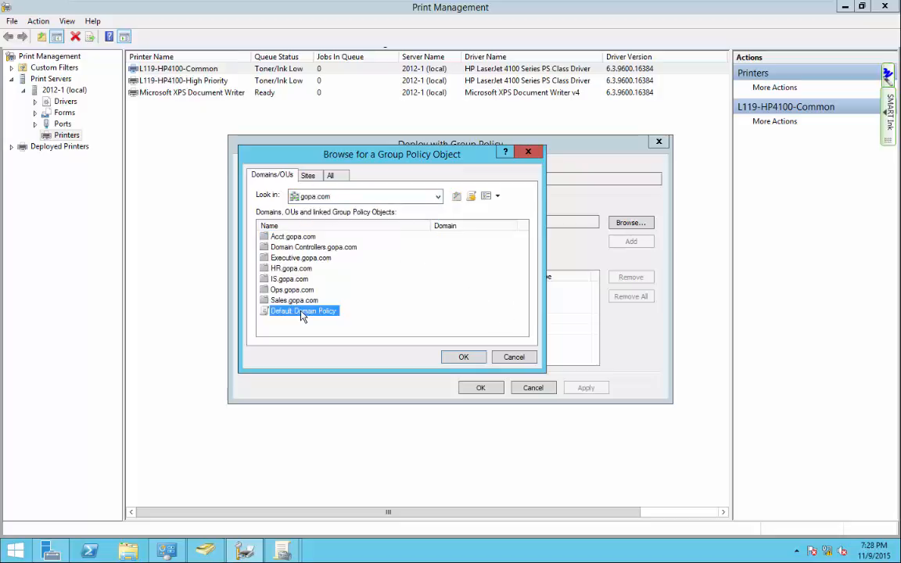
click(464, 358)
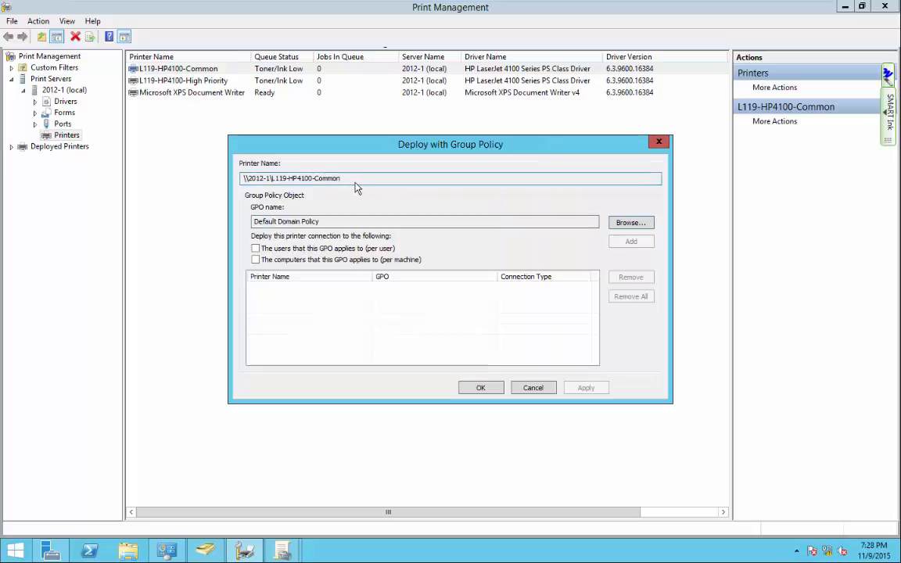
Add per-user and per-machine deployments, apply with OK, and dismiss the success message.
click(255, 248)
click(256, 260)
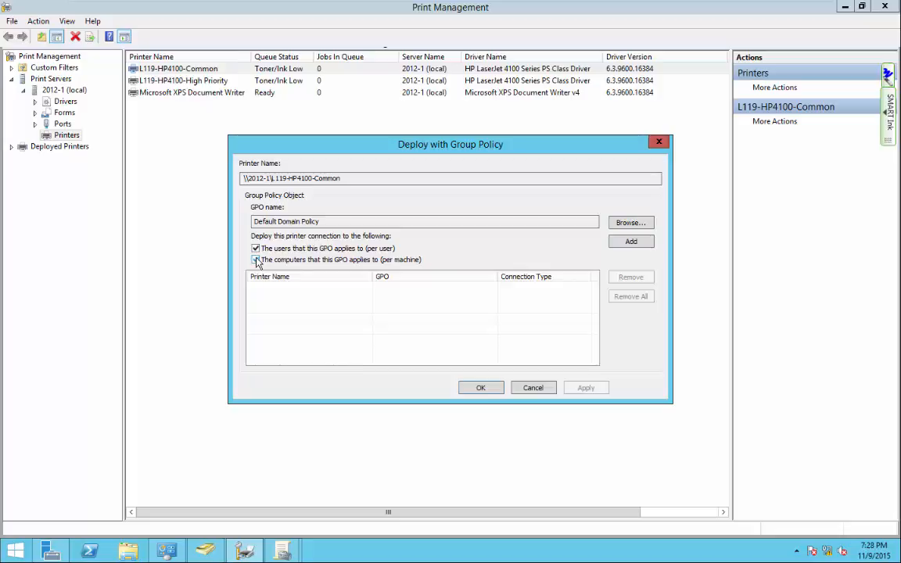
click(631, 242)
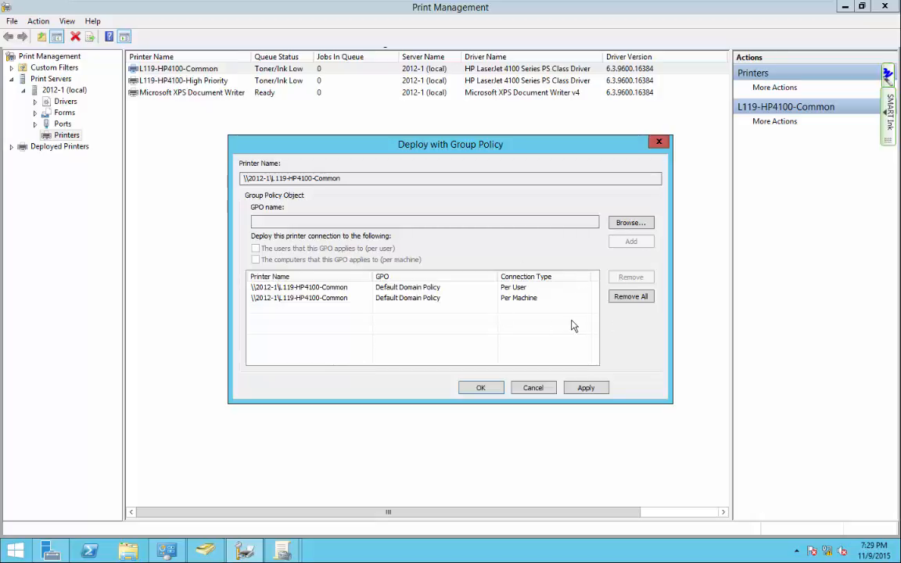
click(482, 388)
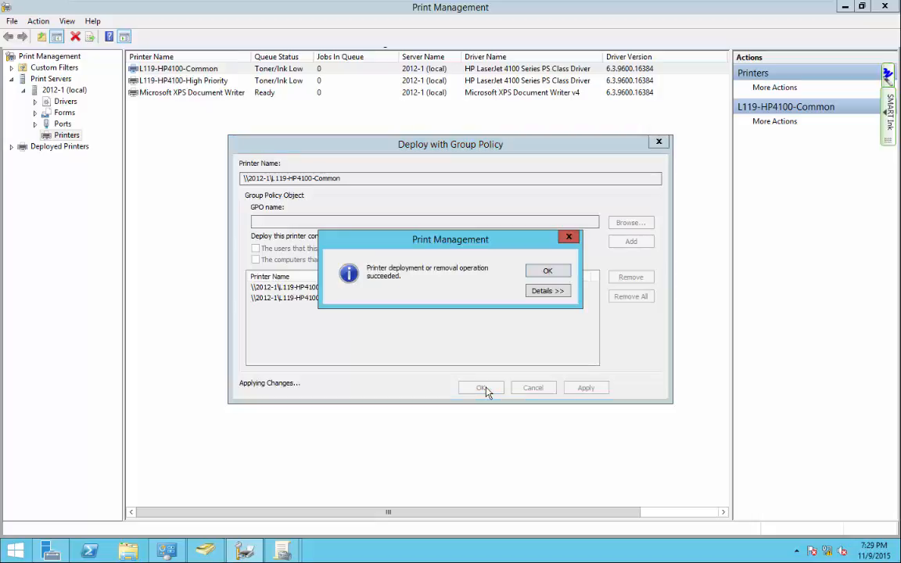
click(545, 274)
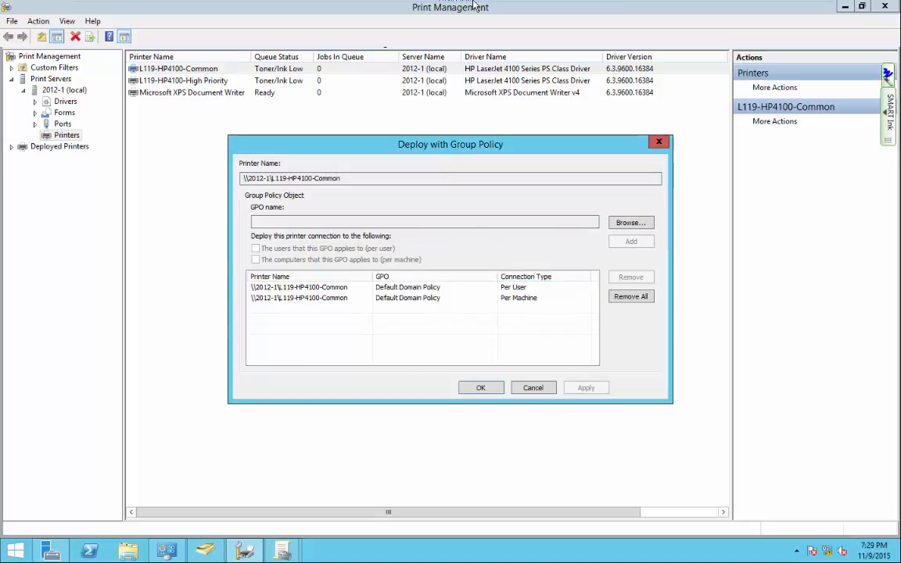
Run gpupdate /force in a Windows 7 Command Prompt, then check Devices and Printers.
mouse_move(497, 10)
click(536, 9)
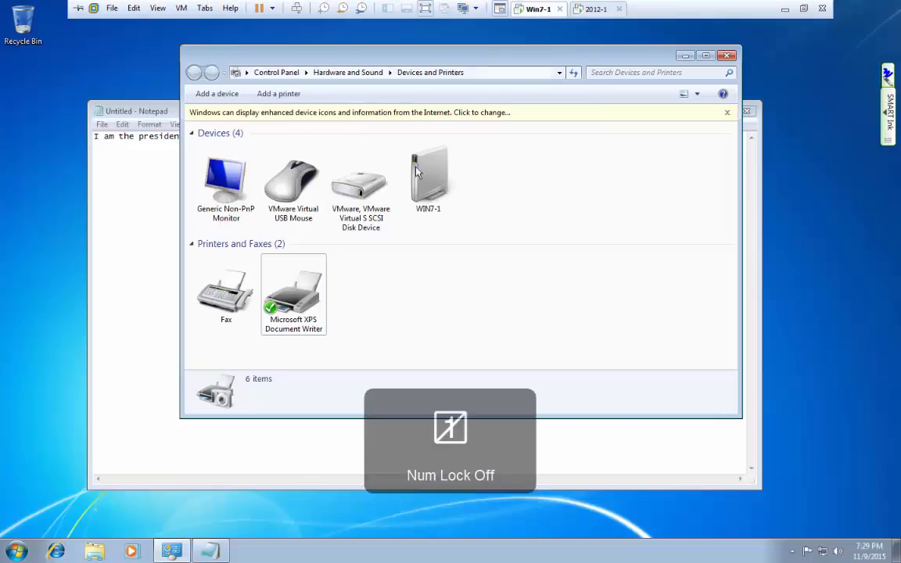
drag(534, 76, 571, 43)
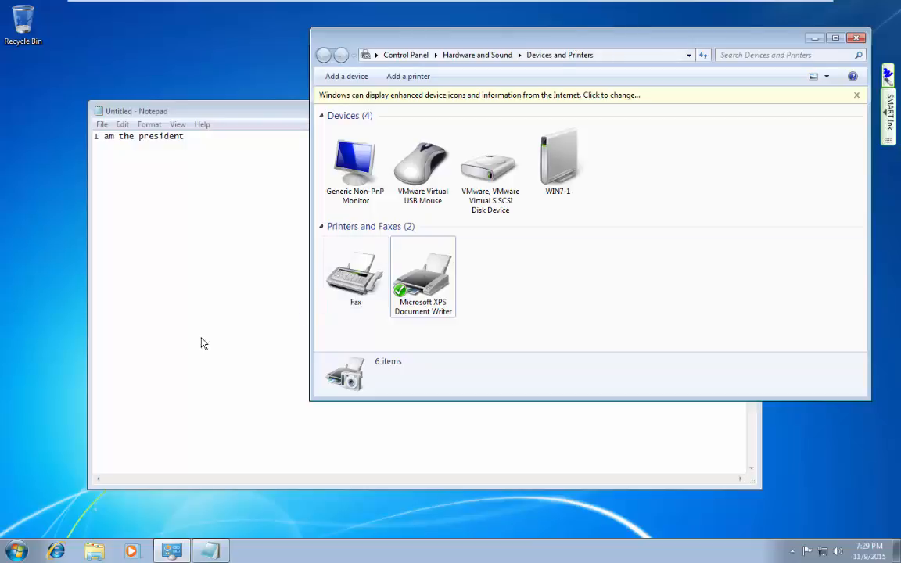
click(11, 553)
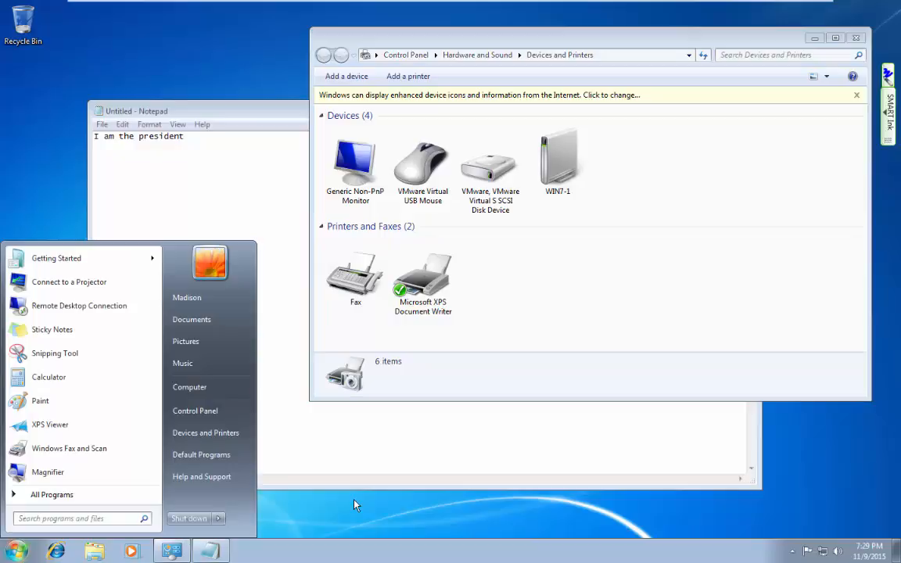
click(354, 503)
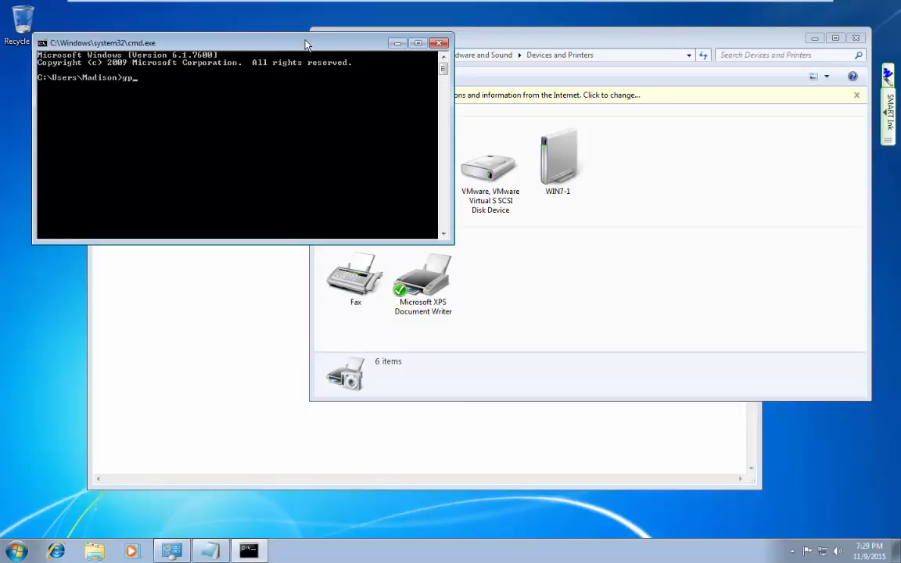
text(gpupdate /force)
key(Return)
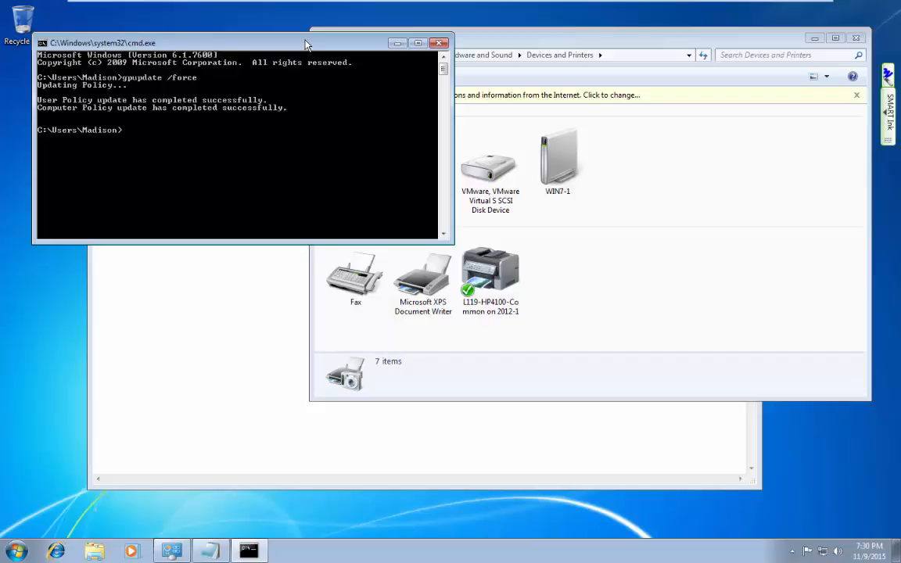
key(Num_Lock)
drag(305, 45, 669, 340)
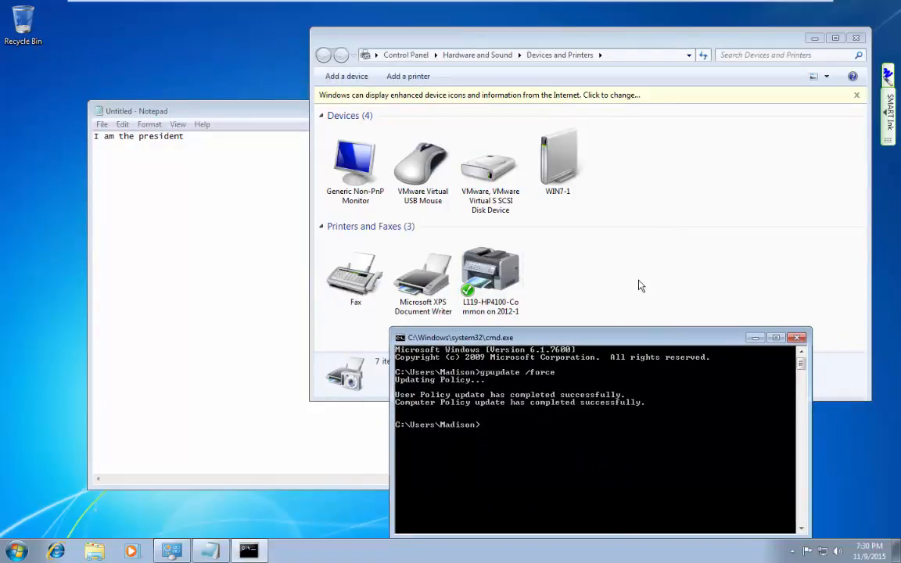
Try twice to remove L119-HP4100-Common on 2012-1, dismissing the access-denied error each time.
click(797, 336)
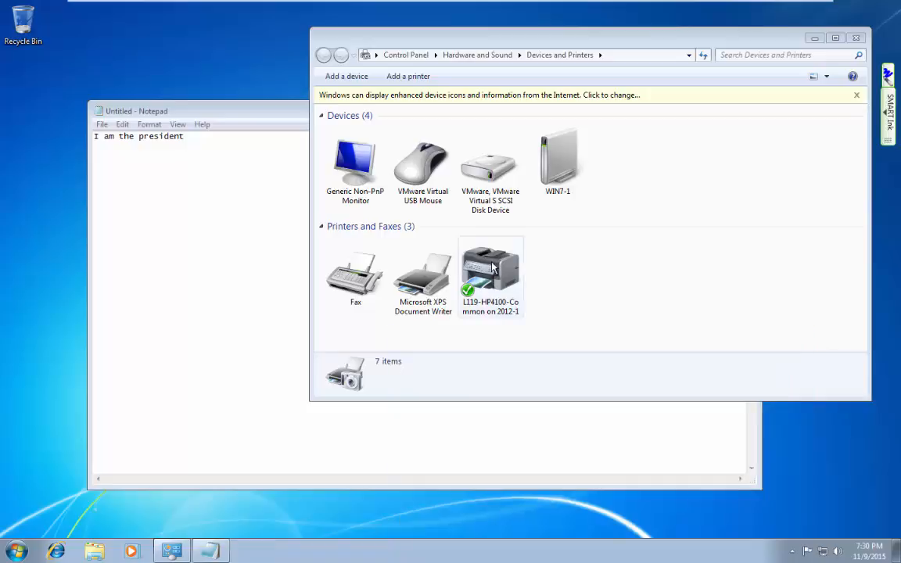
right_click(493, 268)
click(537, 396)
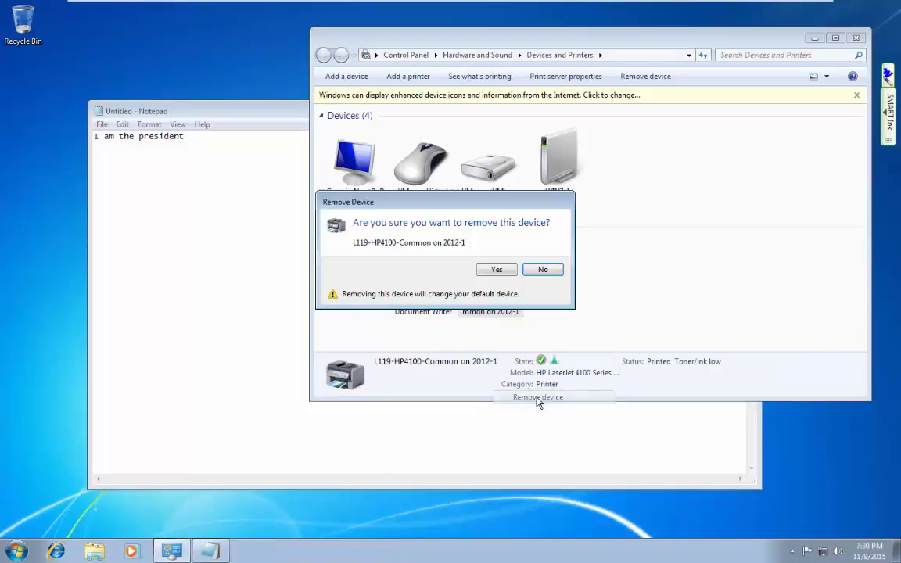
click(496, 269)
click(539, 279)
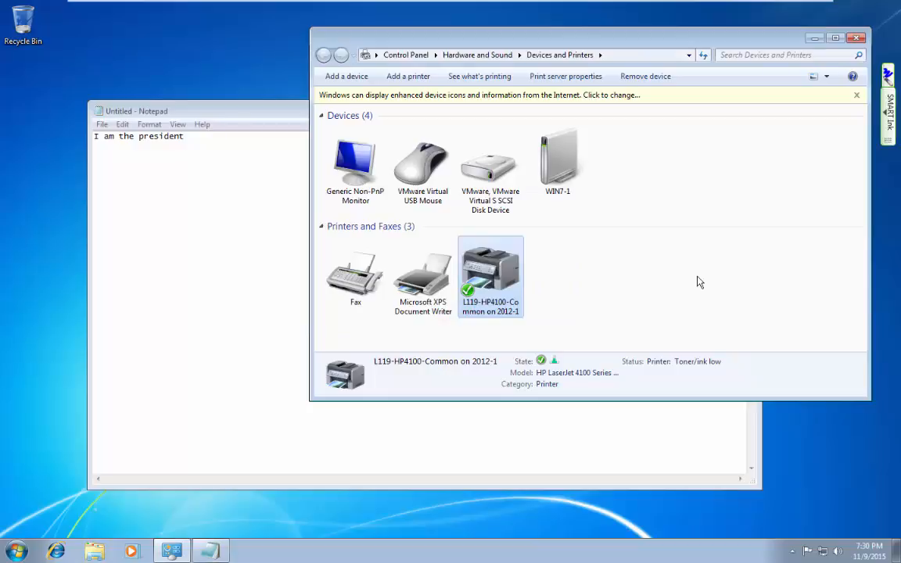
right_click(516, 273)
click(517, 405)
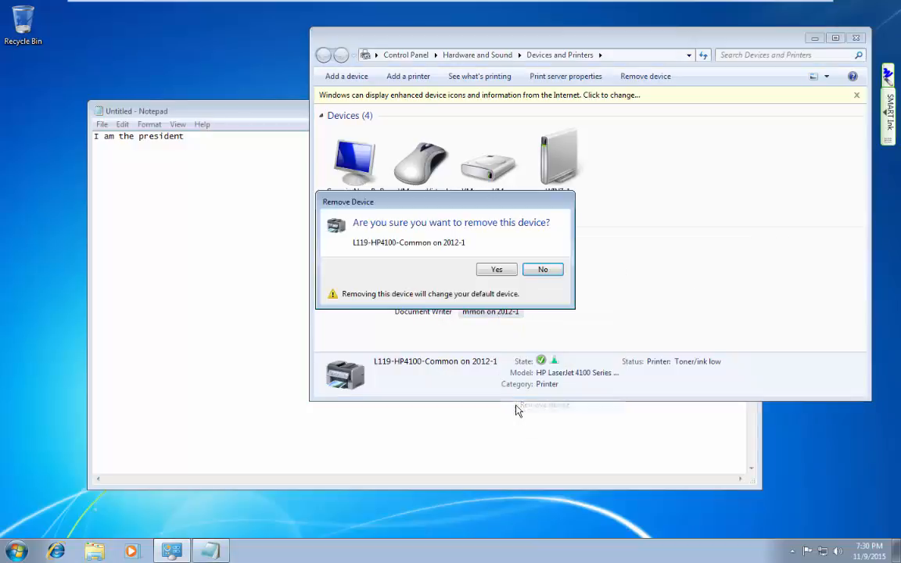
click(496, 270)
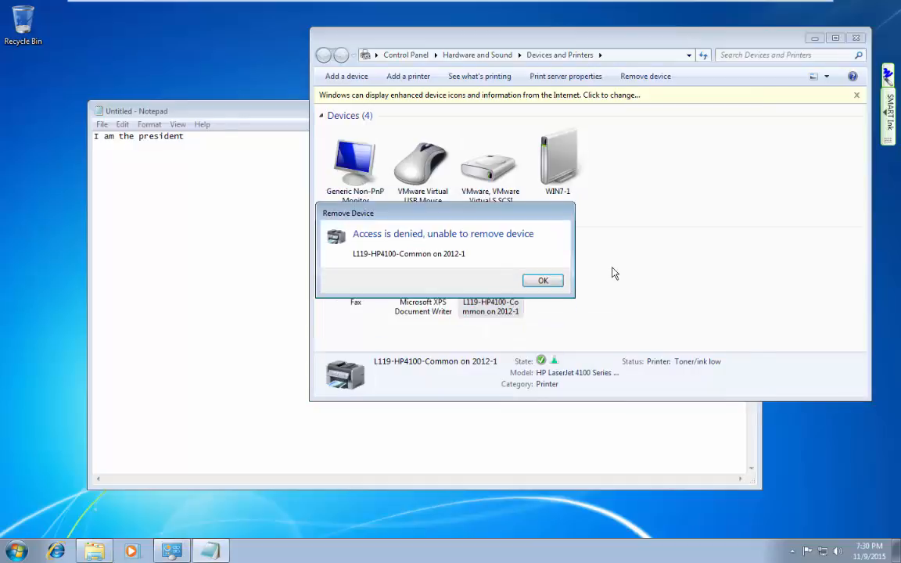
click(556, 284)
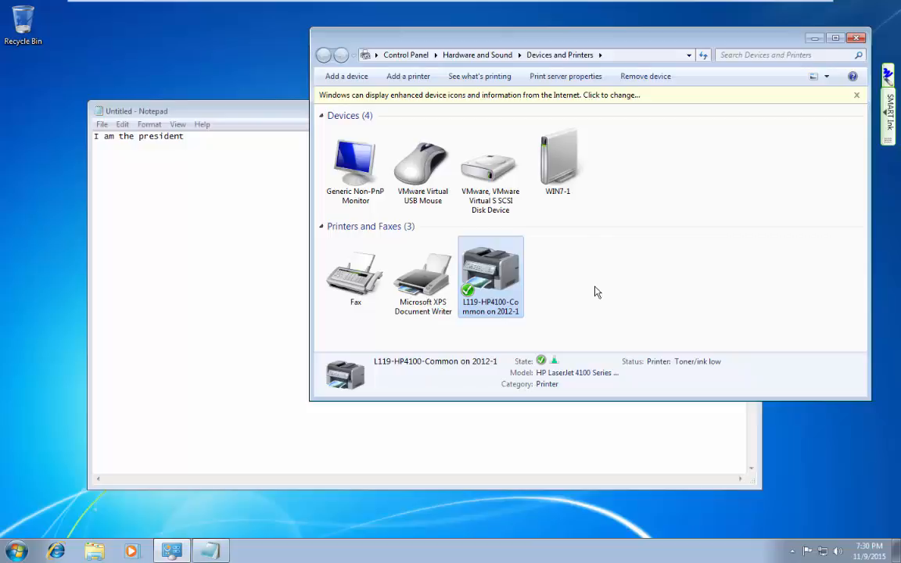
Log off Windows 7, choosing Don't Save for the unsaved Notepad text.
click(17, 552)
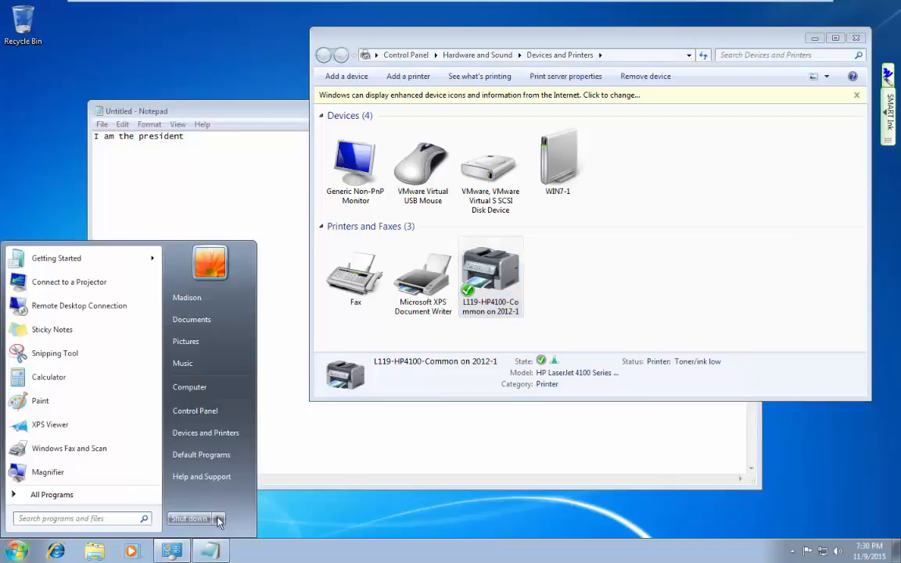
mouse_move(218, 520)
click(254, 473)
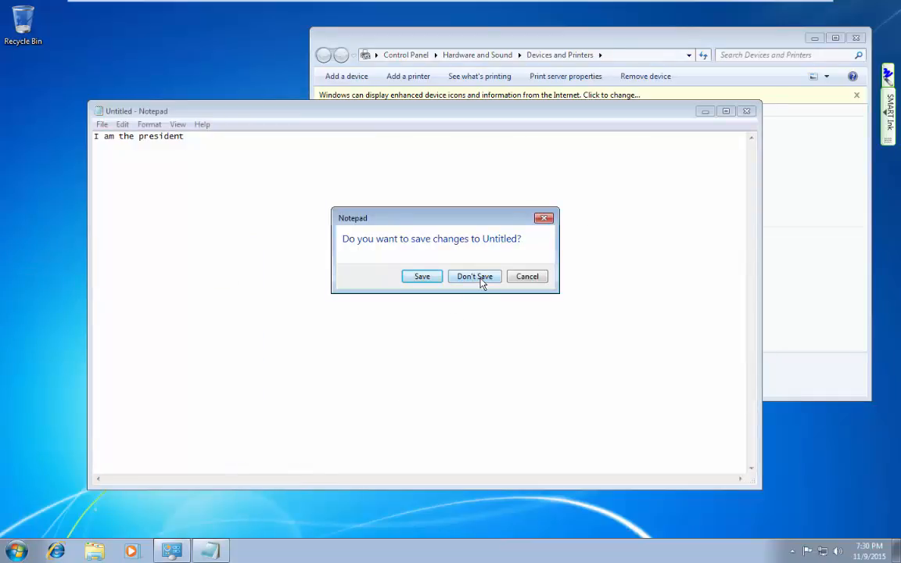
click(479, 278)
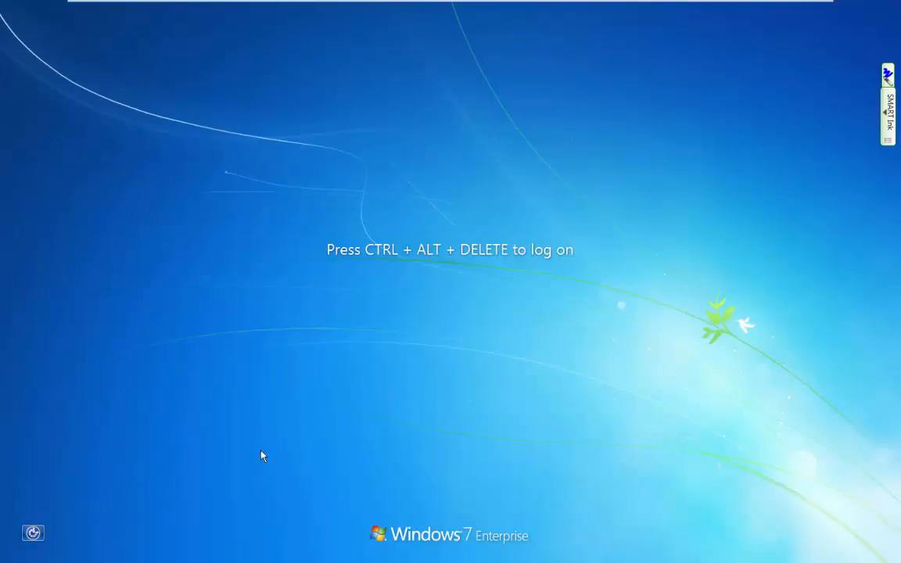
Switch user and sign in as Other User with another domain account's name and password.
key(ctrl+alt+Delete)
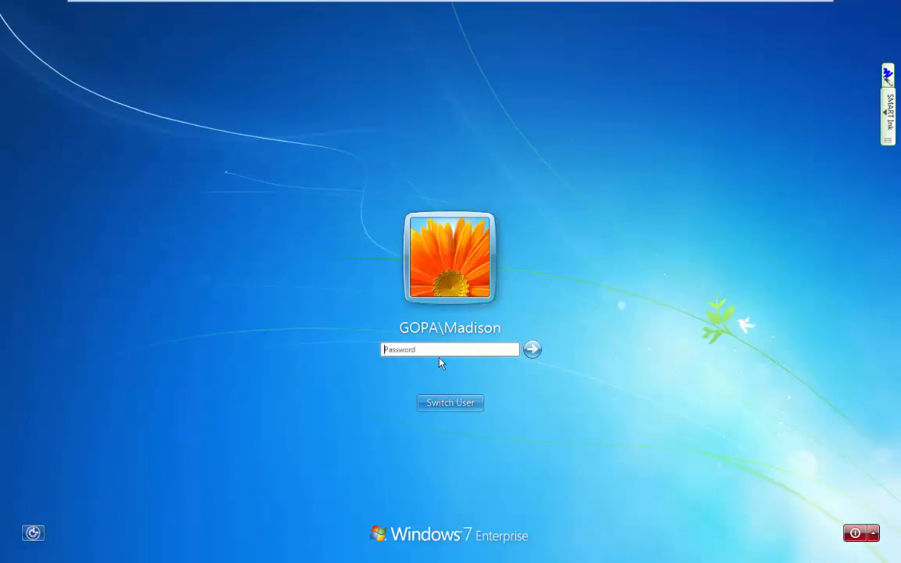
click(442, 400)
click(506, 320)
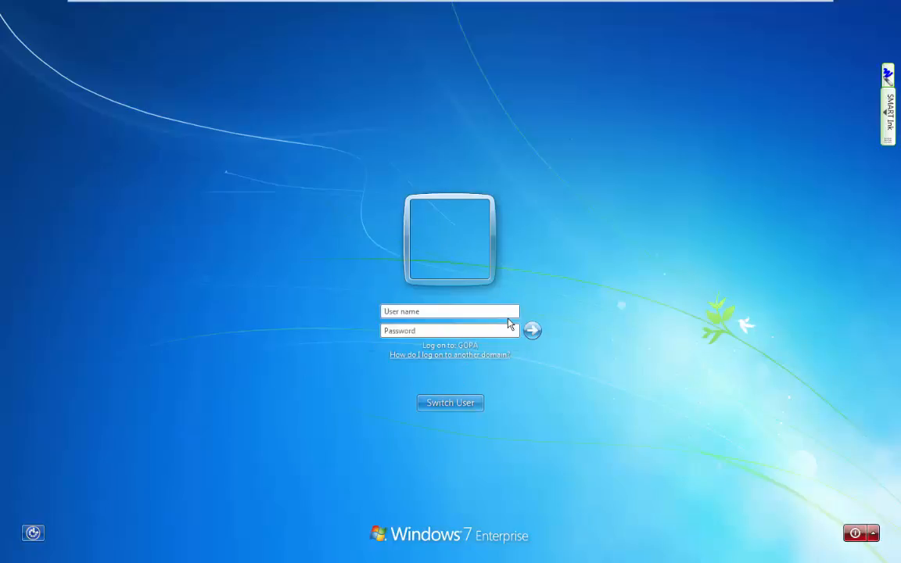
text(Sarah)
key(Tab)
text(********)
key(Return)
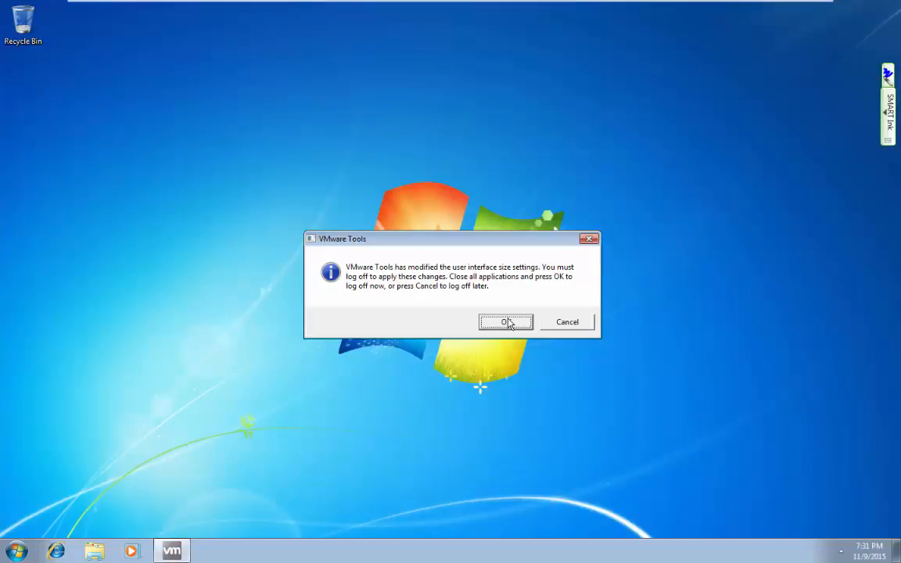
Cancel the VMware Tools prompt and open Devices and Printers from Start.
click(549, 322)
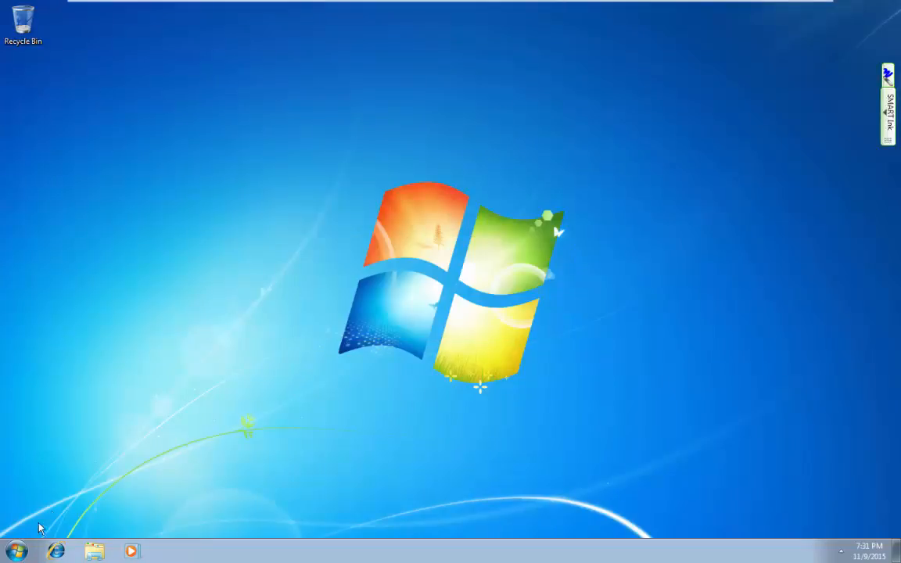
click(20, 552)
click(188, 435)
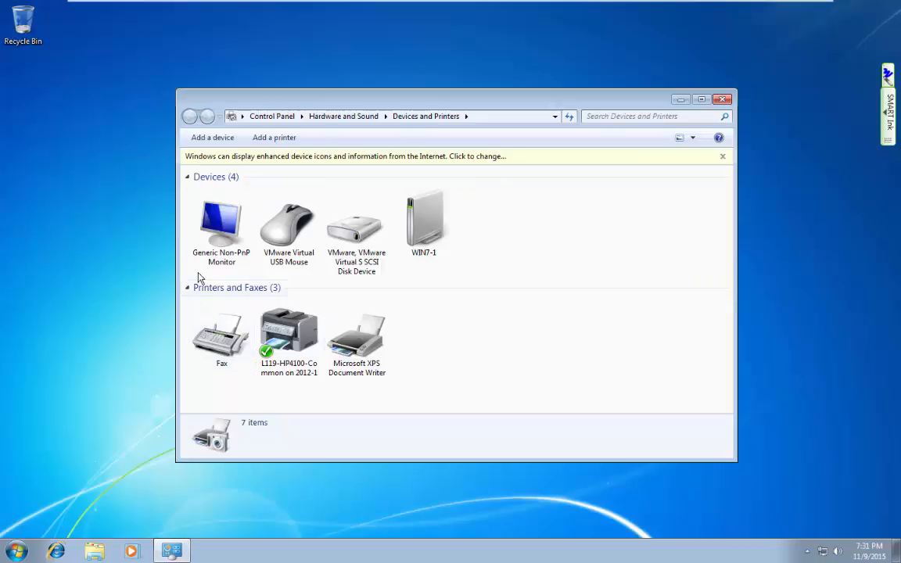
key(Num_Lock)
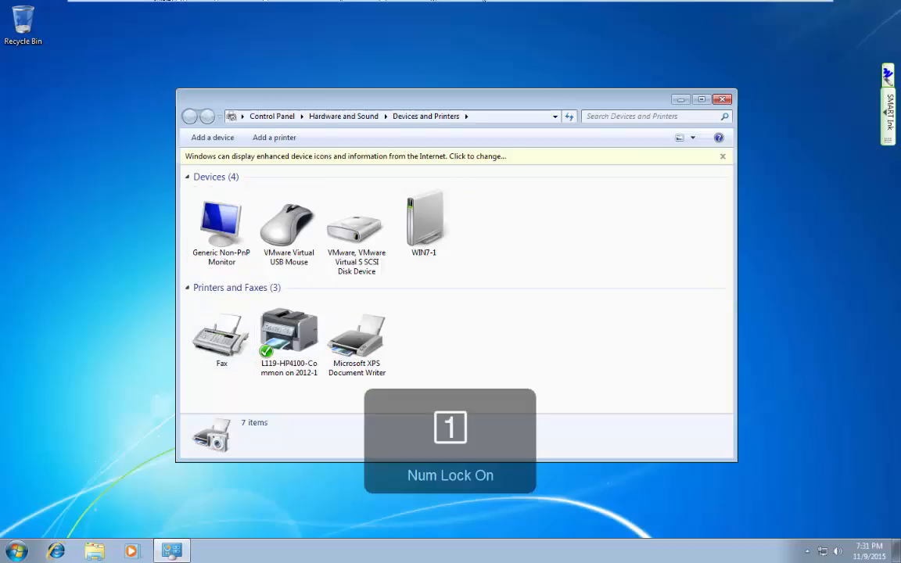
Select Default Domain Policy, tick per user and per machine, clear the list, then close unsaved.
mouse_move(530, 6)
click(594, 9)
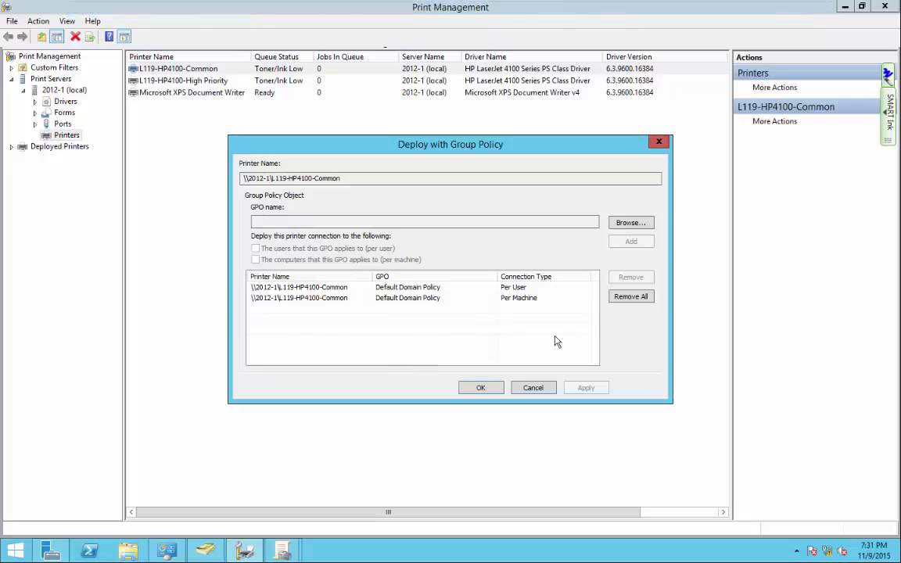
click(626, 222)
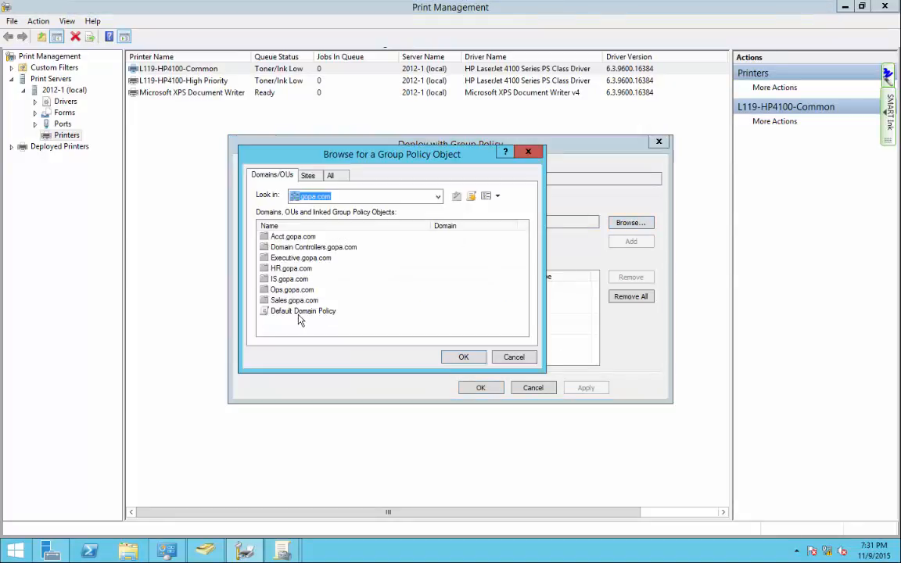
click(302, 312)
click(463, 356)
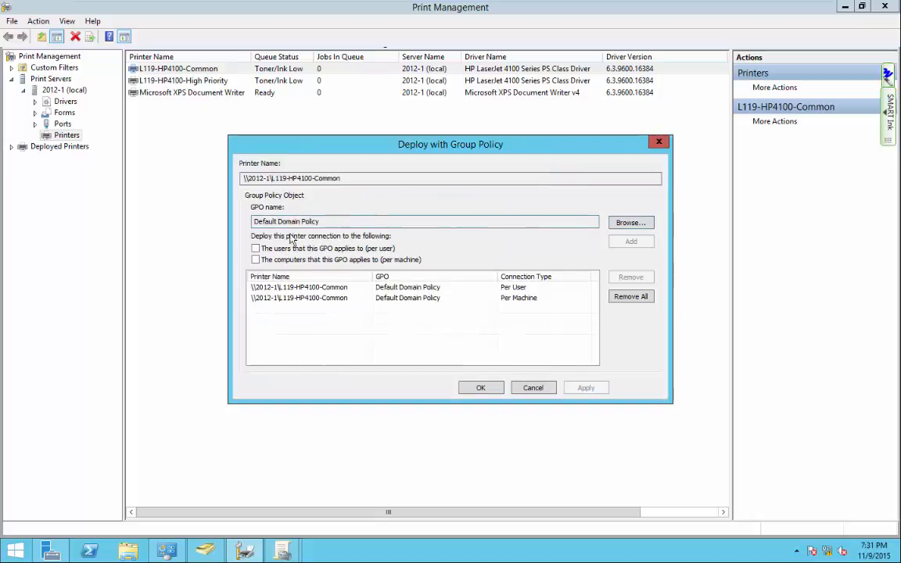
click(256, 248)
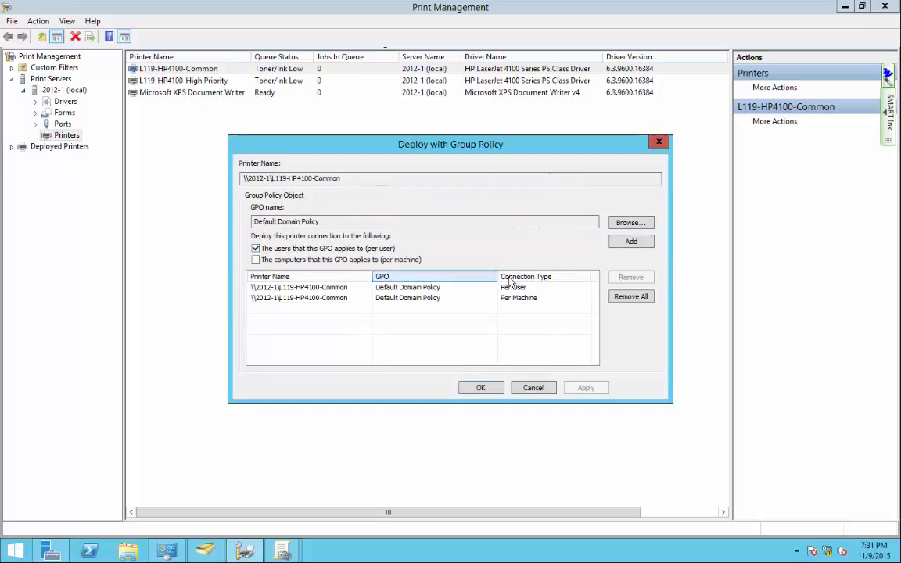
click(631, 296)
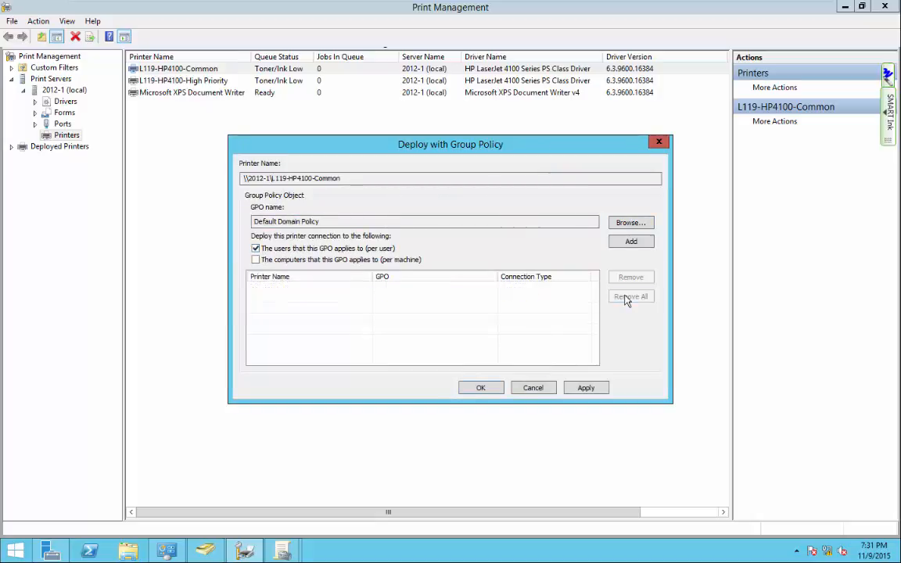
click(256, 259)
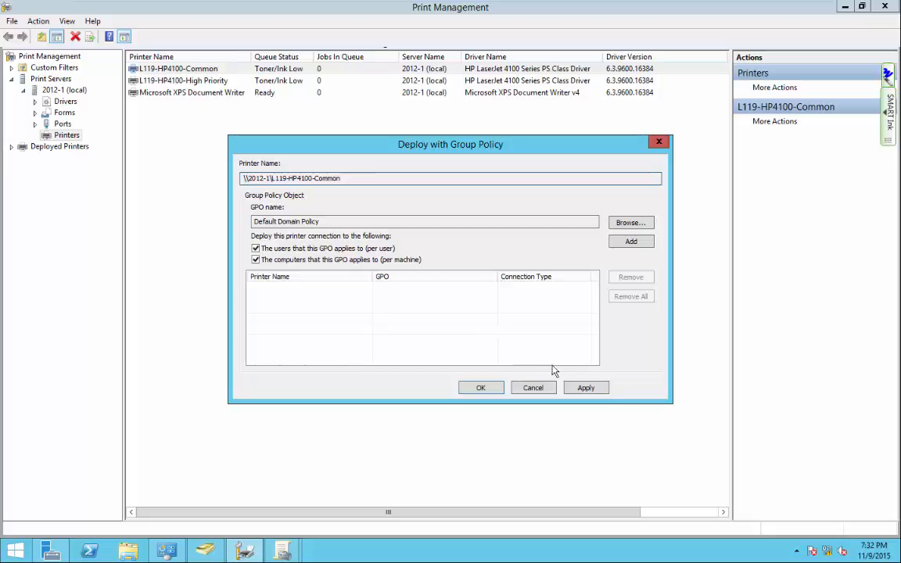
click(540, 391)
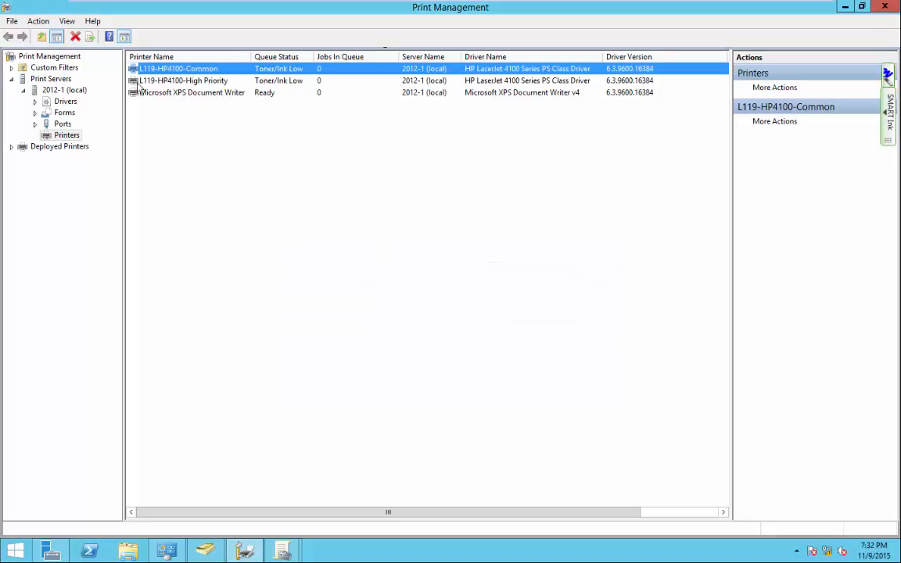
Clear the deployment list and apply Default Domain Policy per user and machine, removing the printer deployment.
right_click(165, 72)
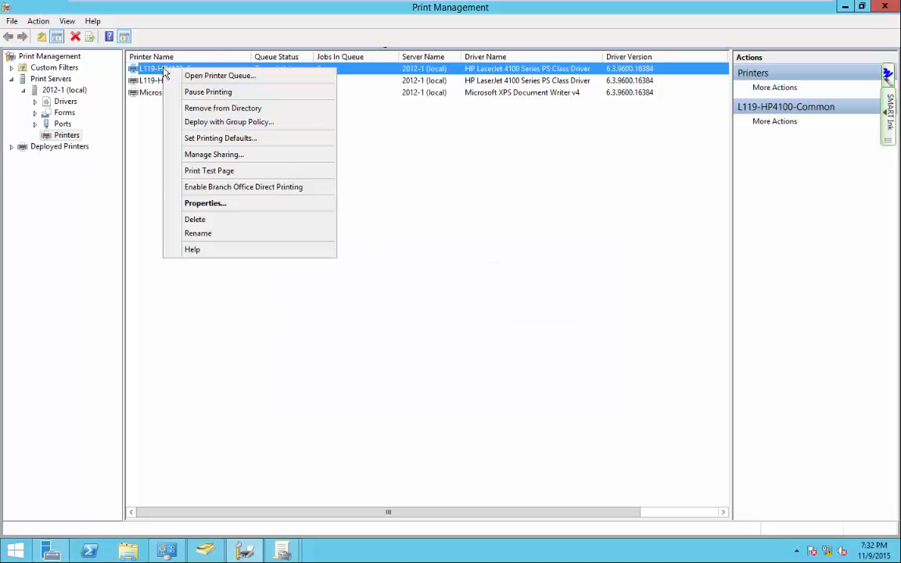
click(219, 122)
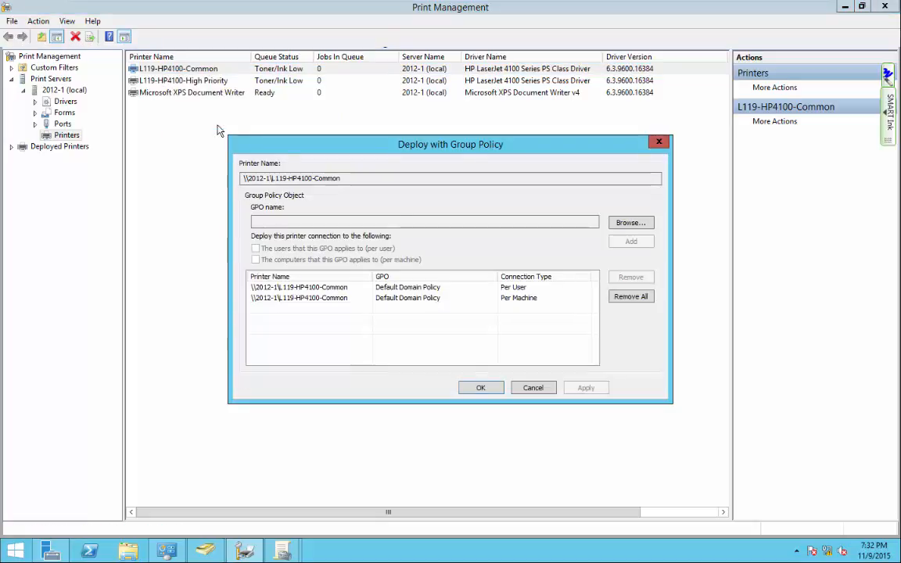
click(628, 298)
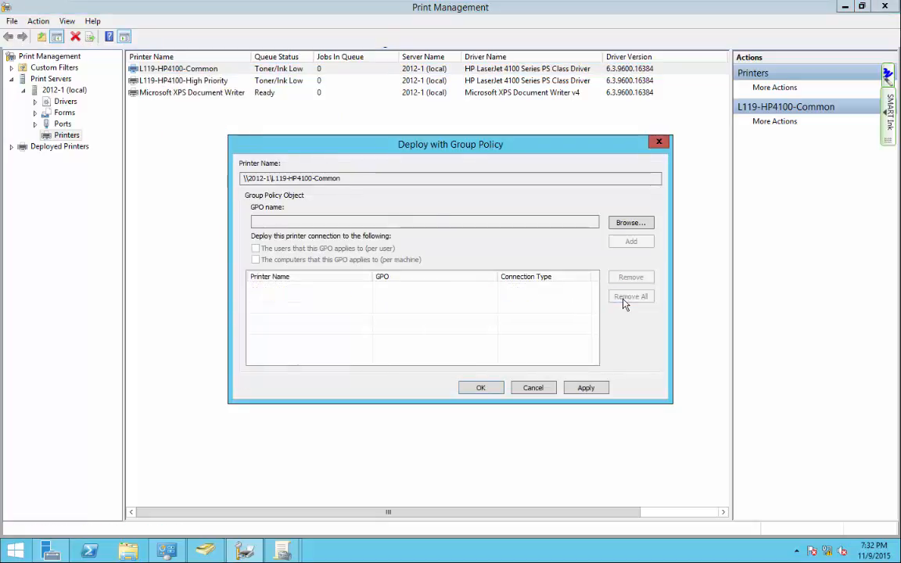
click(632, 223)
click(281, 311)
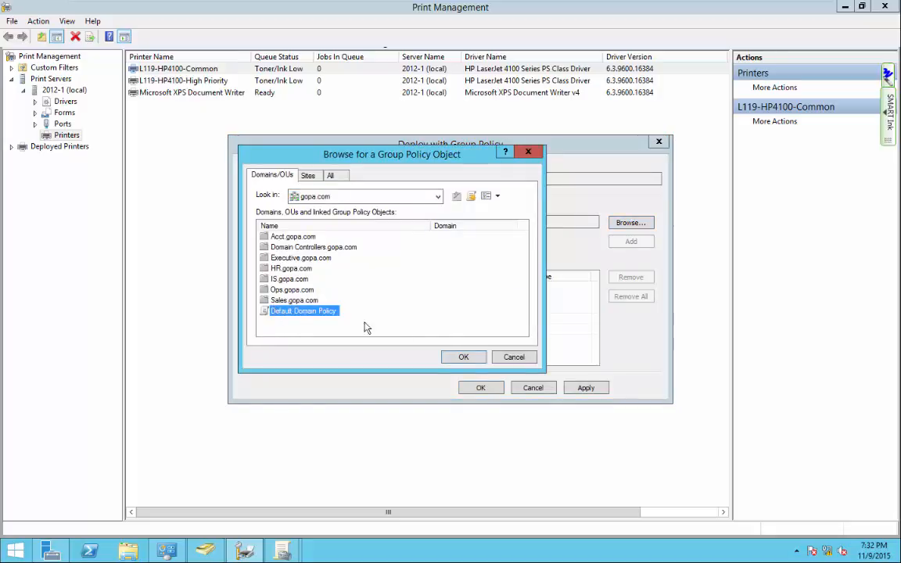
click(465, 357)
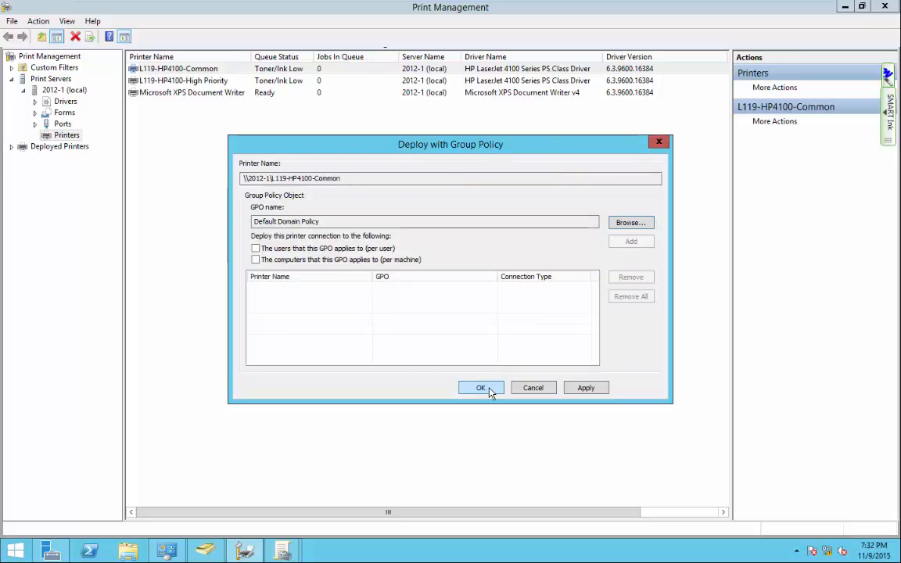
click(262, 248)
click(263, 258)
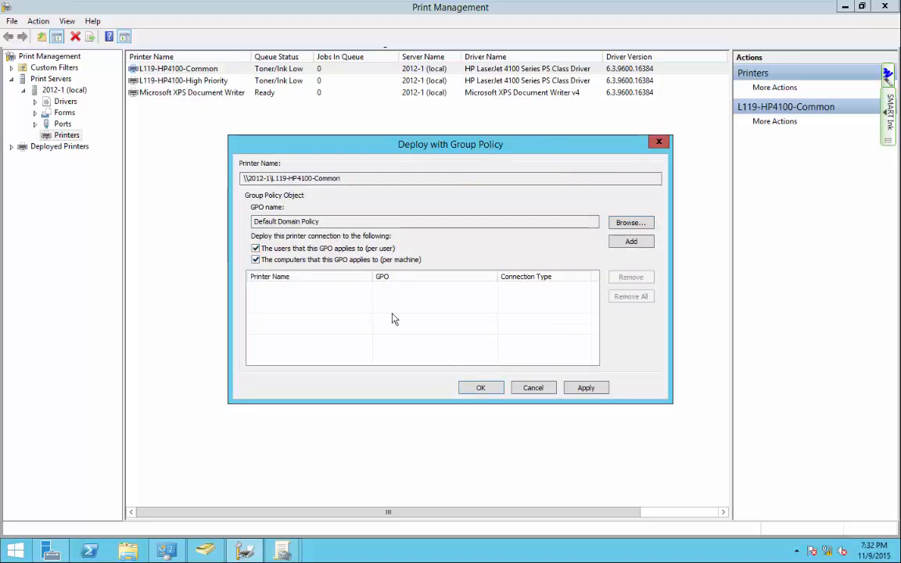
click(584, 390)
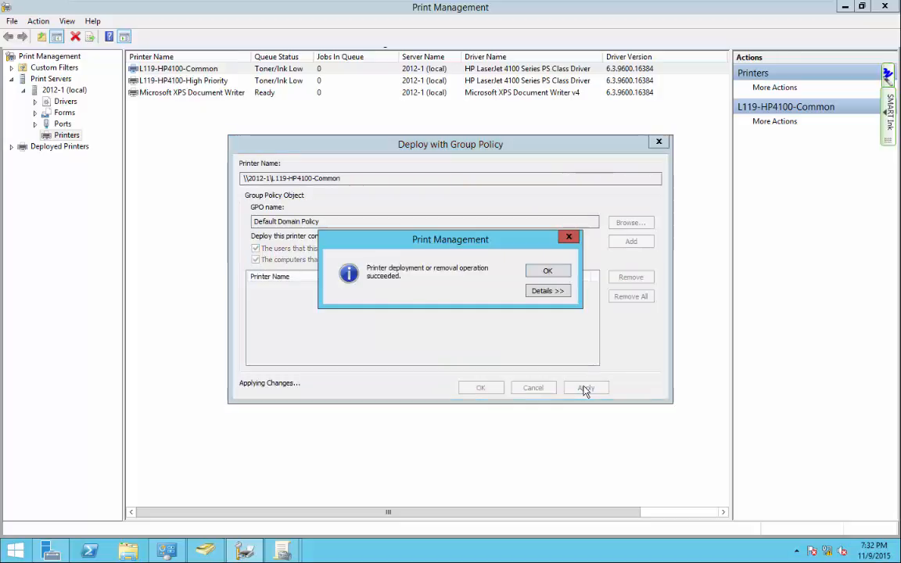
click(546, 271)
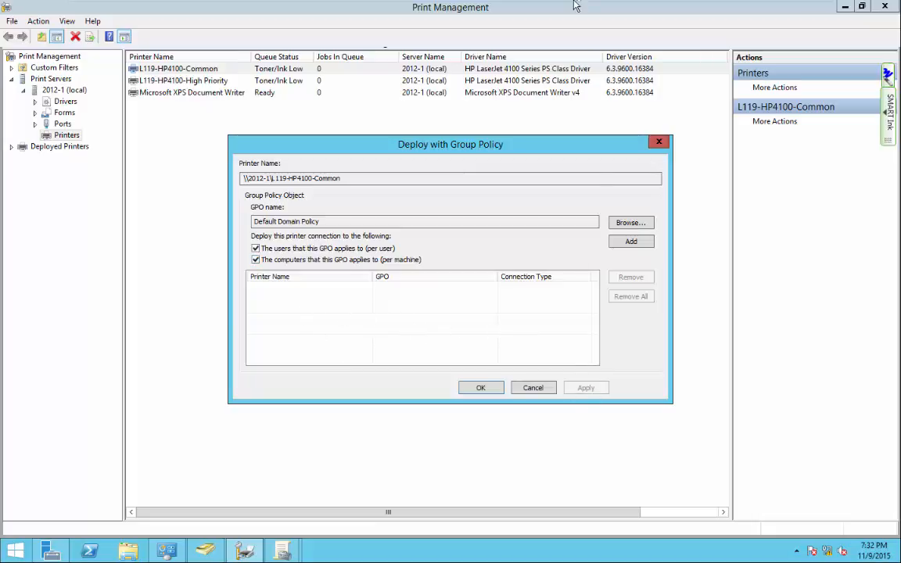
click(535, 9)
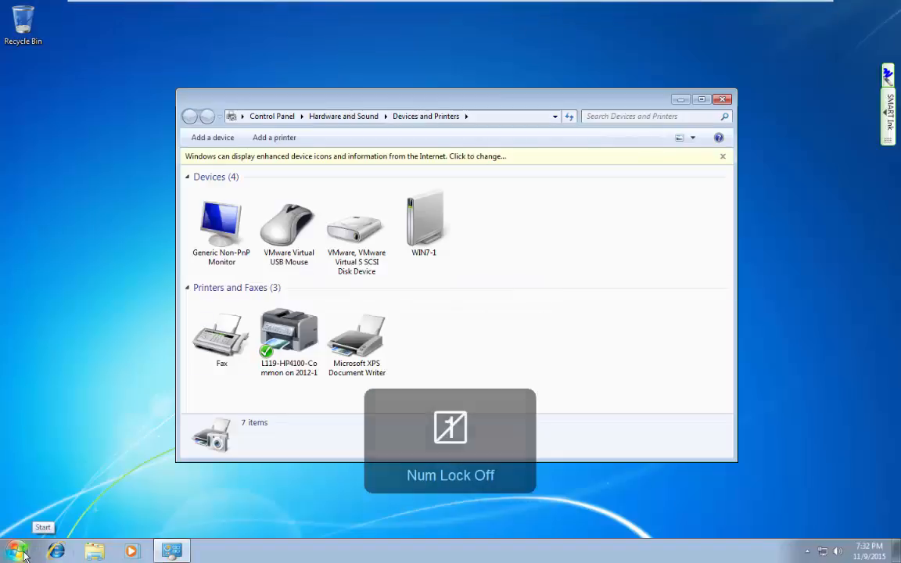
Launch cmd from the Start menu and run gpupdate /force on the Windows 7 client.
key(super)
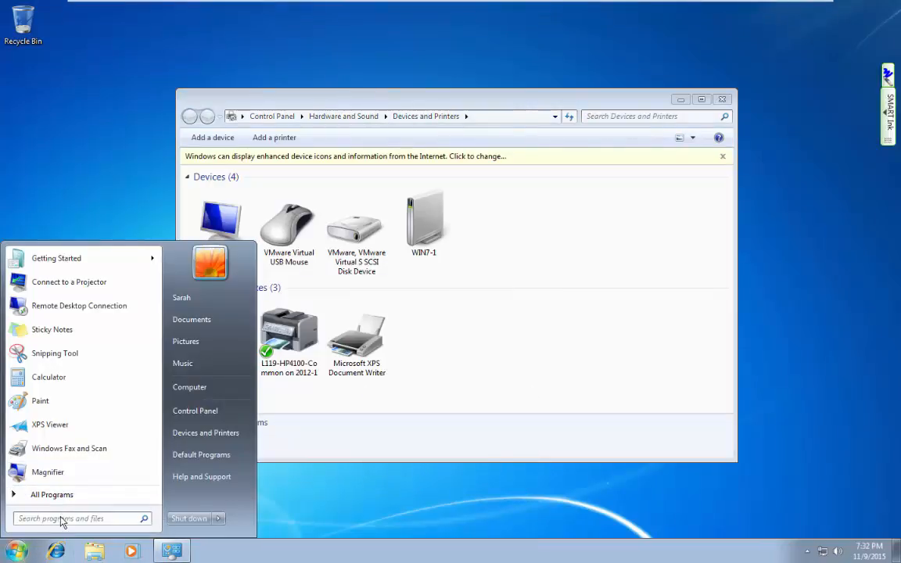
text(cmd)
key(Return)
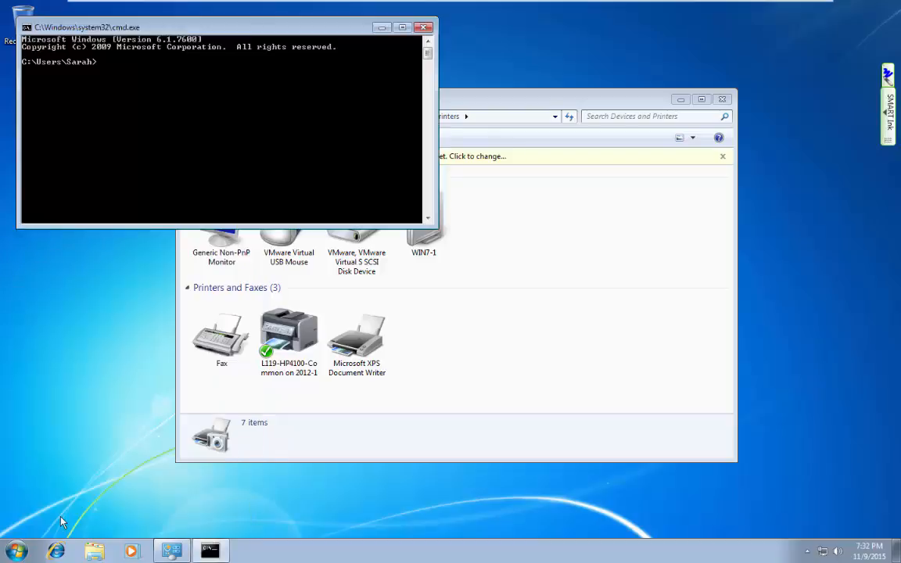
text(gpupdate /force)
key(Return)
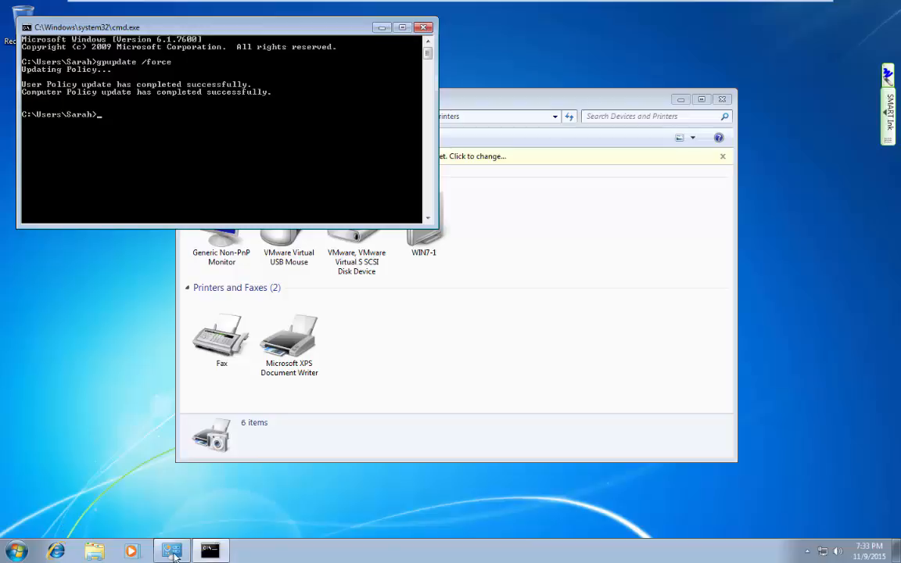
click(545, 100)
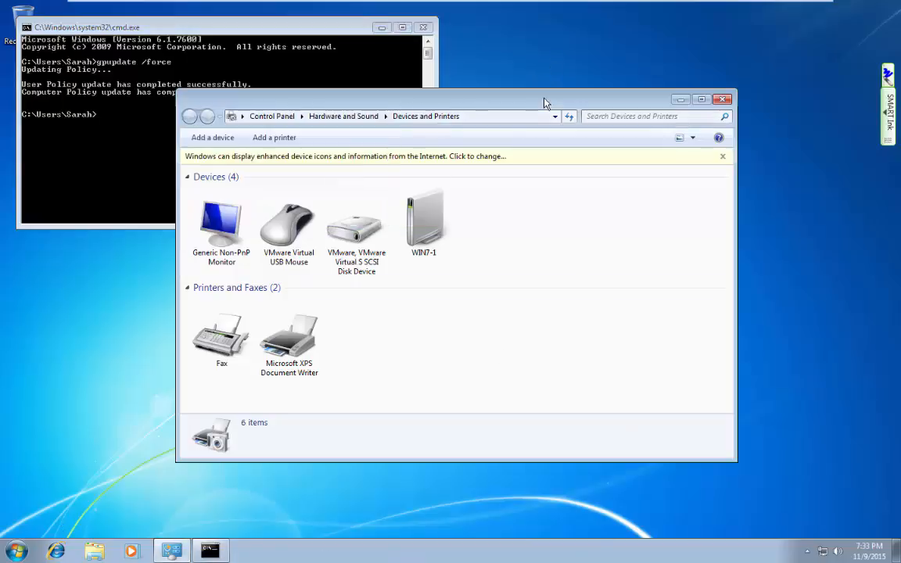
click(272, 138)
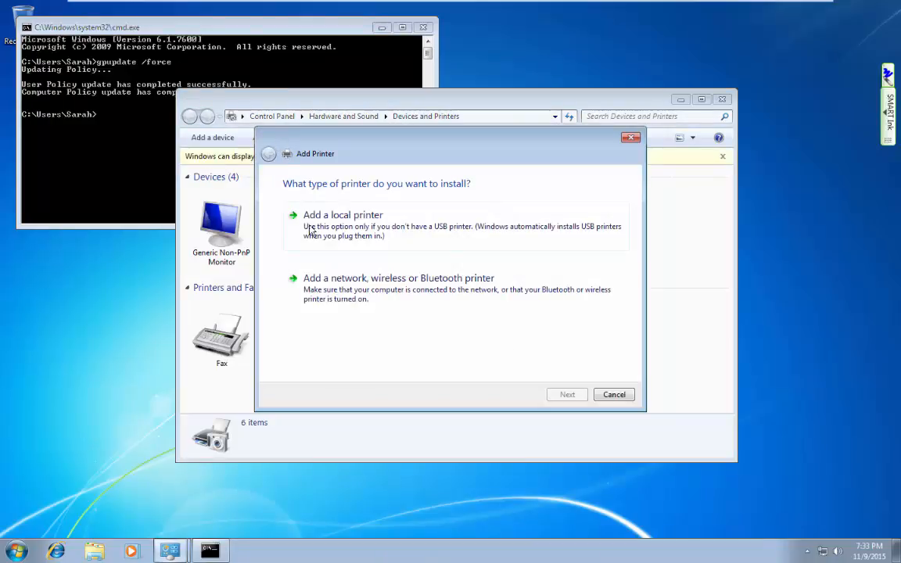
click(305, 278)
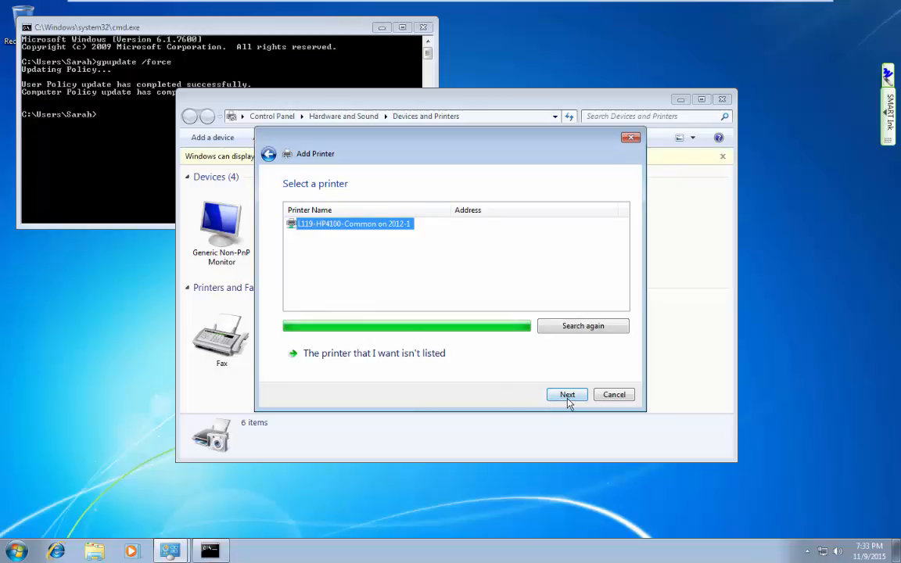
click(612, 397)
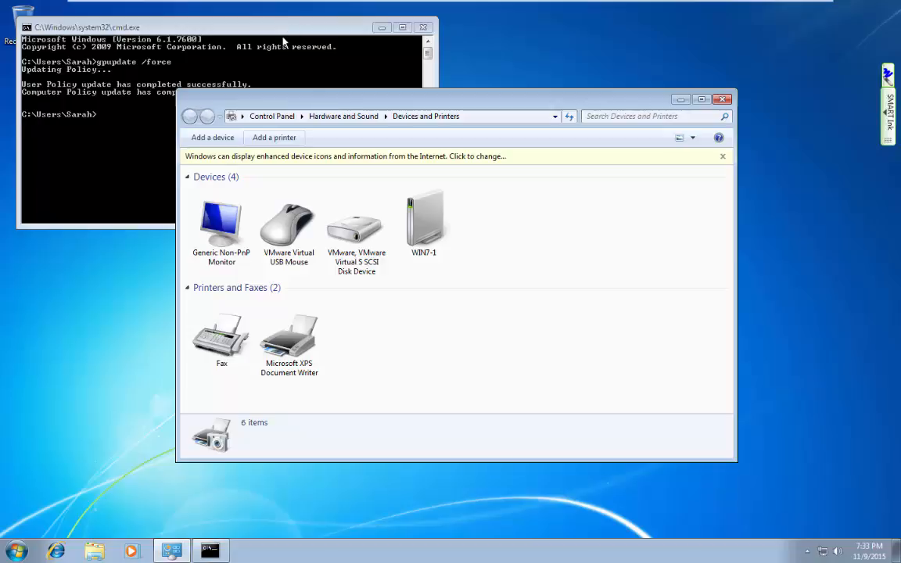
On 2012-1, cancel the deploy dialog and launch Group Policy Management from Server Manager Tools.
key(Num_Lock)
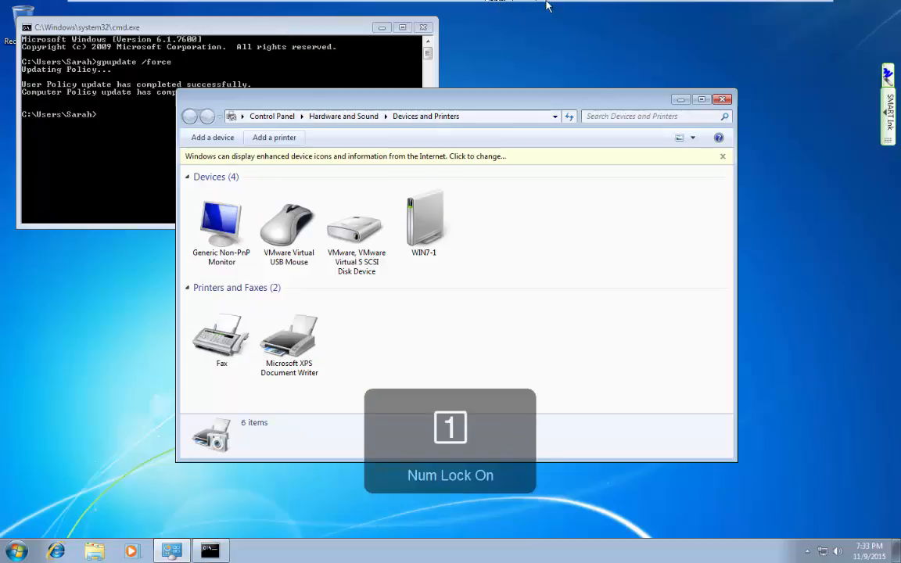
mouse_move(546, 5)
click(595, 9)
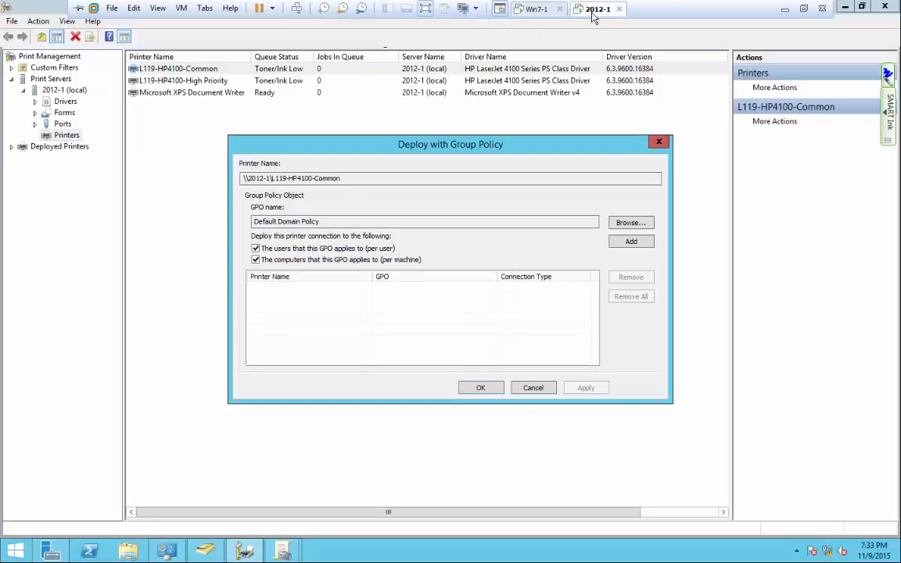
click(536, 389)
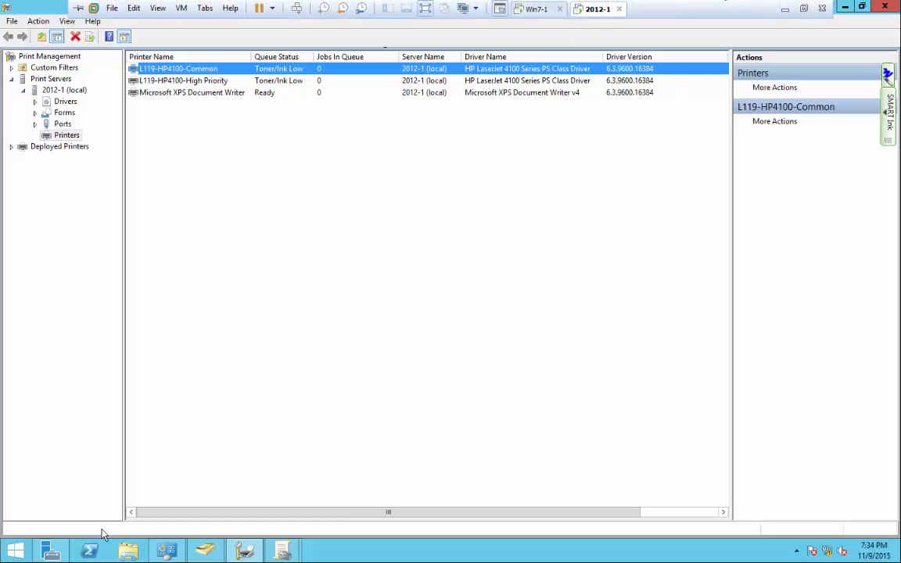
click(51, 551)
click(809, 35)
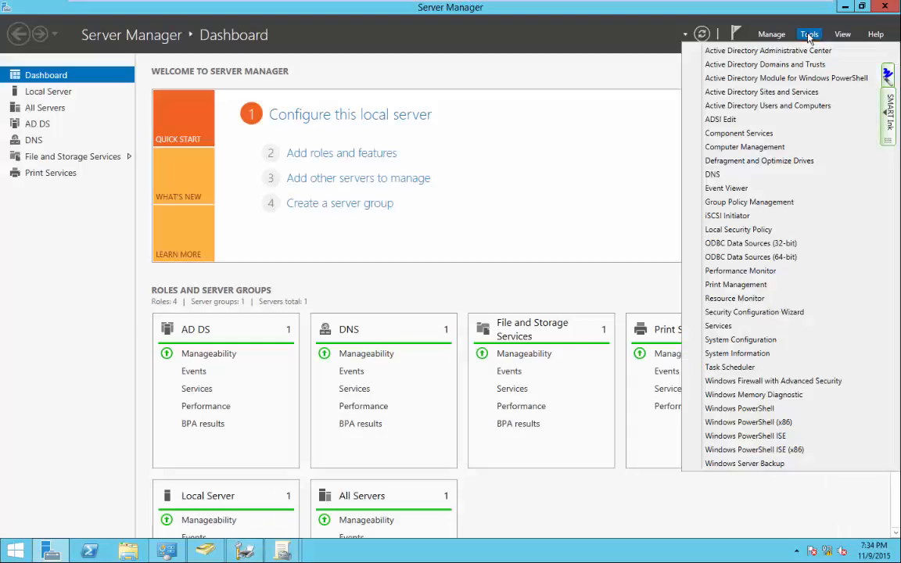
click(749, 202)
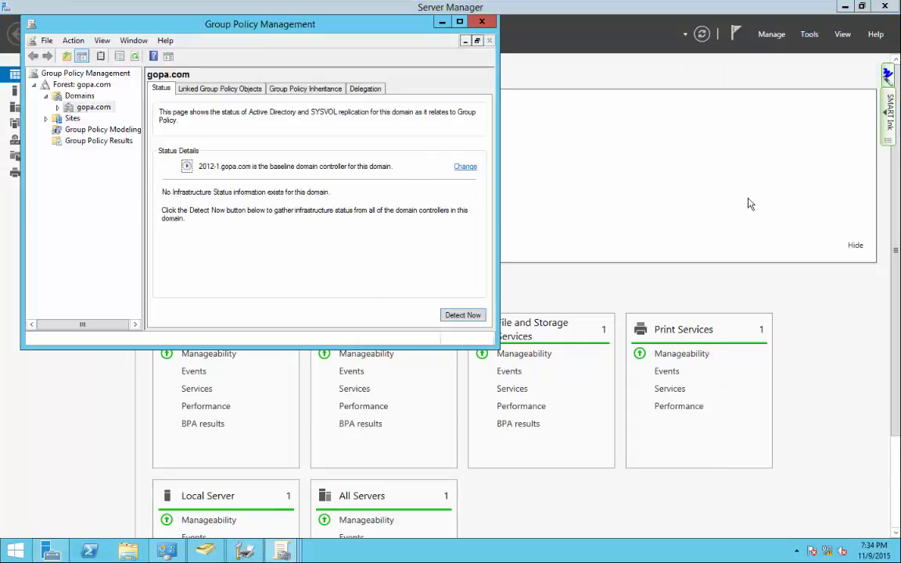
Expand gopa.com, dismiss the link warning, and choose Edit on the Default Domain Policy.
click(57, 107)
click(103, 119)
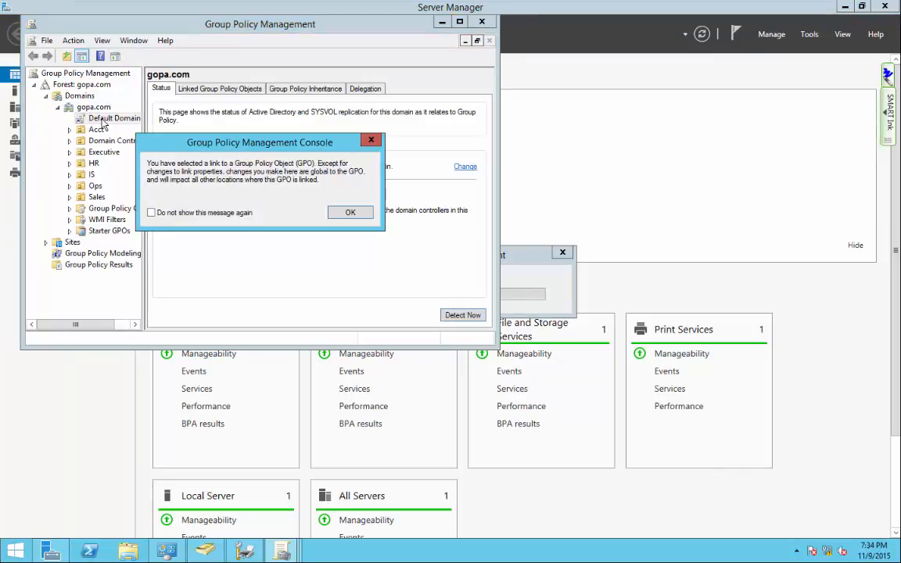
click(361, 211)
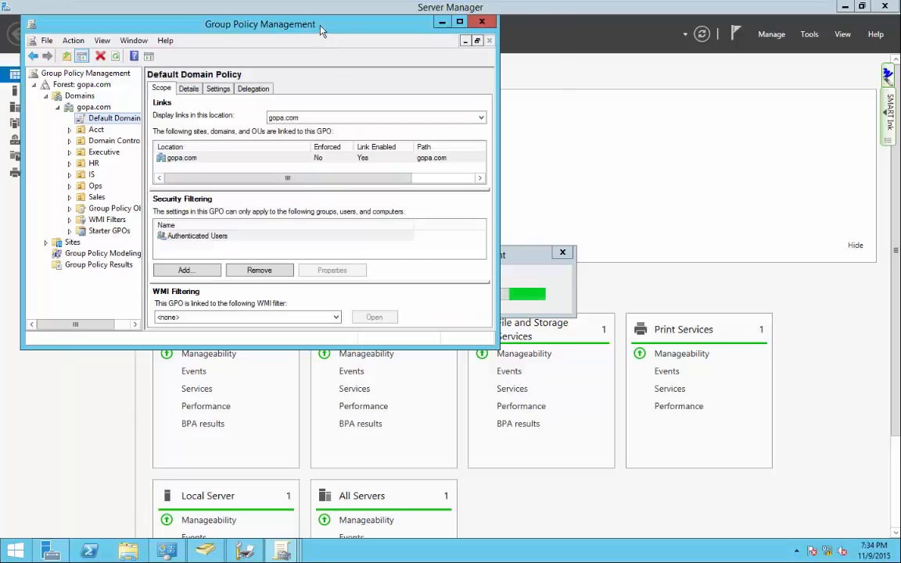
drag(288, 22, 462, 36)
right_click(256, 133)
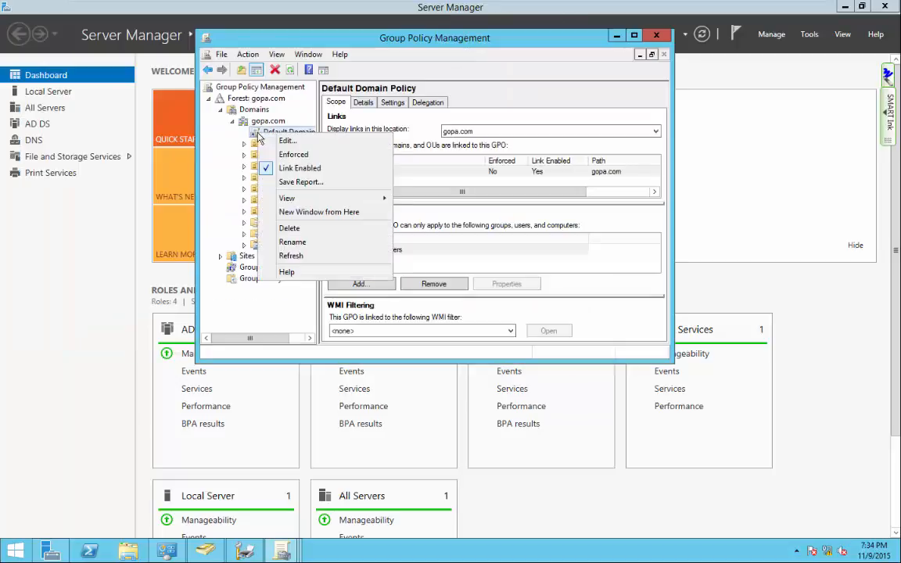
click(262, 139)
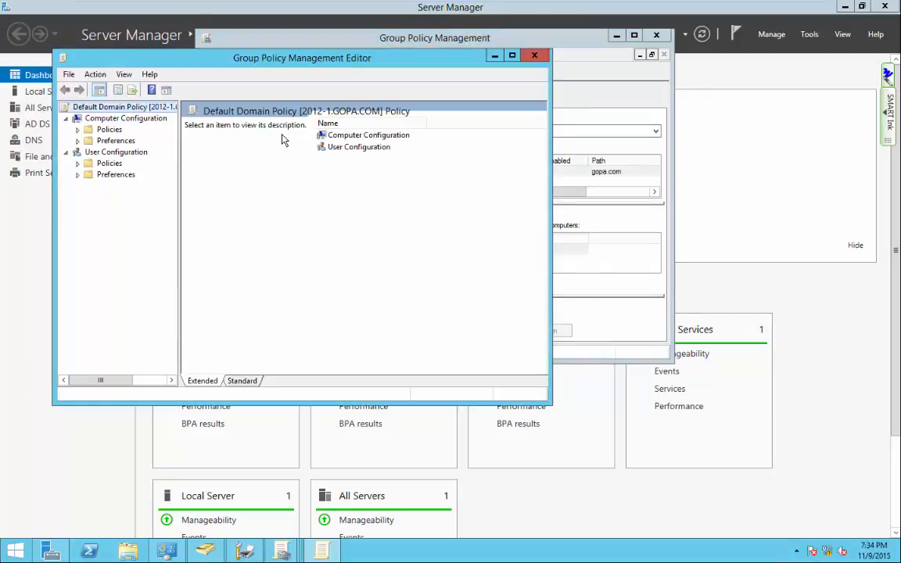
Confirm Computer Configuration's Deployed Printers under Policies > Windows Settings lists no printers.
click(77, 129)
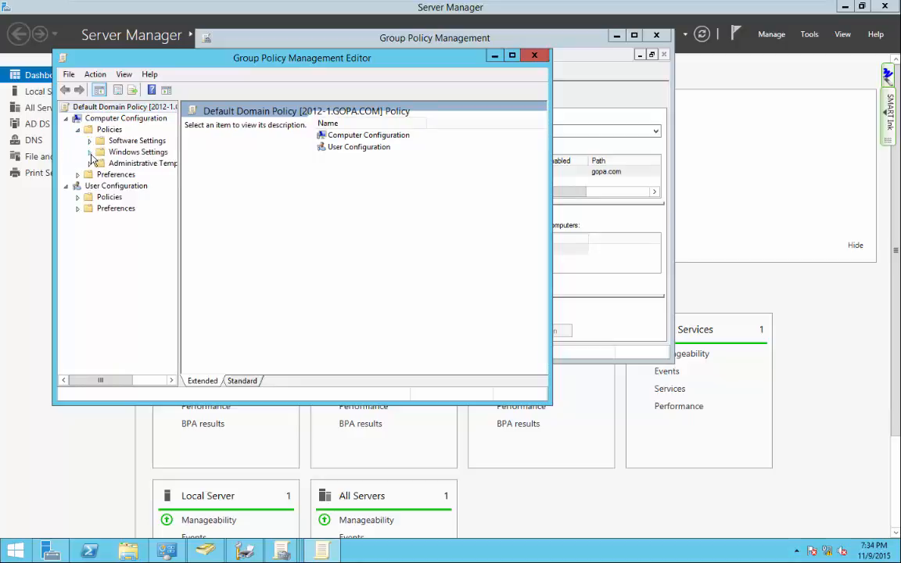
click(89, 152)
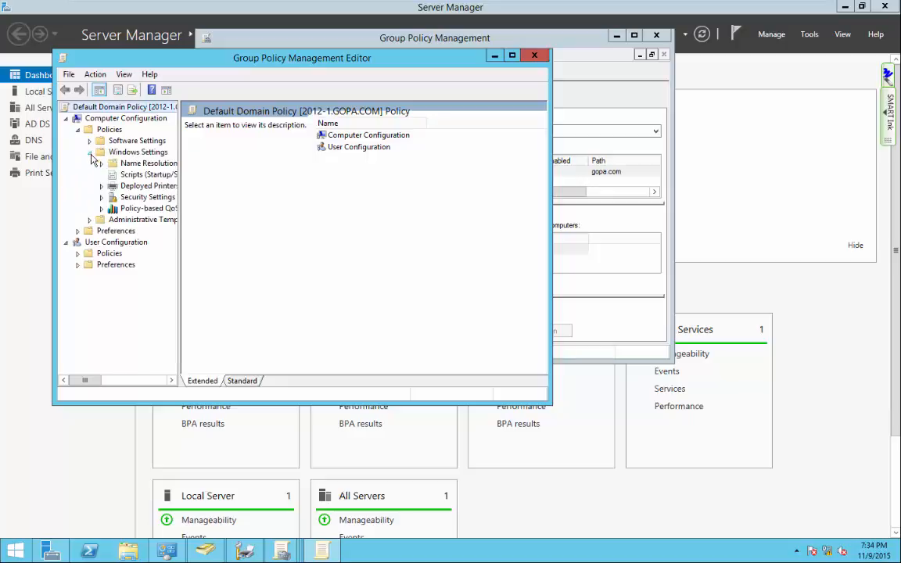
click(144, 185)
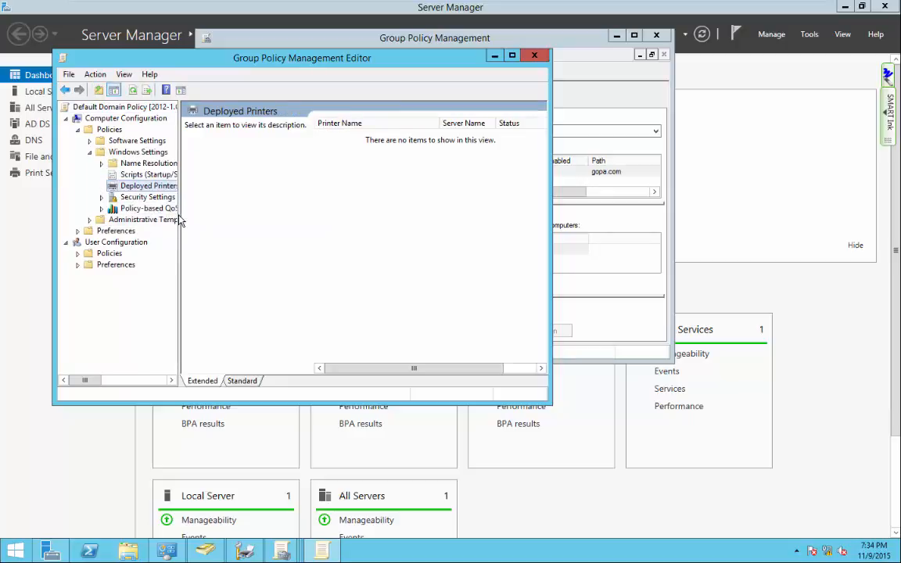
drag(179, 221, 219, 222)
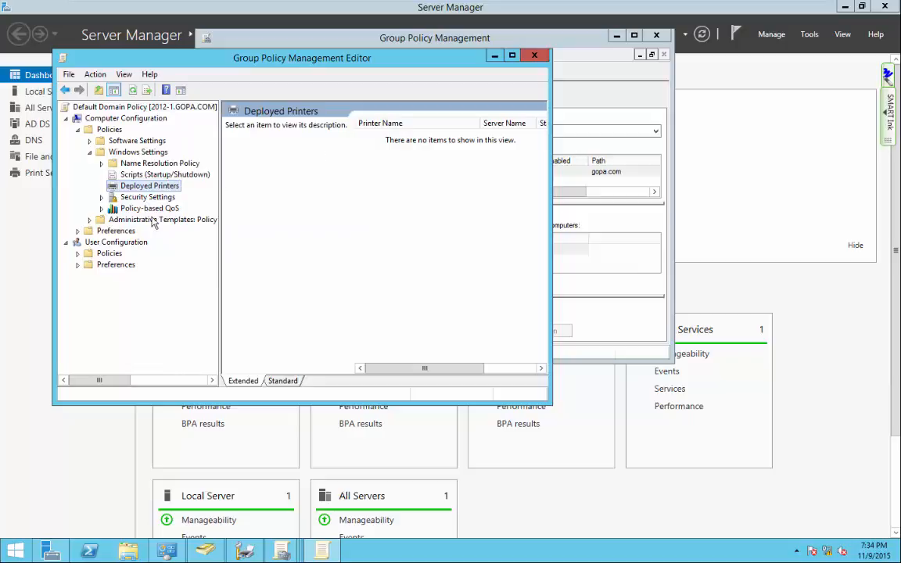
Choose Deploy Printer on User Configuration > Policies > Windows Settings > Deployed Printers.
click(78, 254)
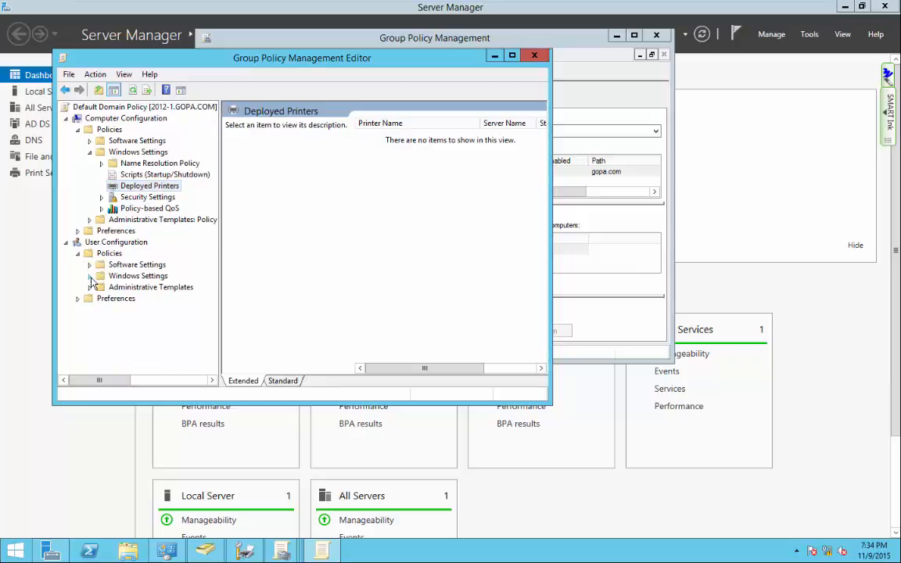
click(89, 276)
click(137, 331)
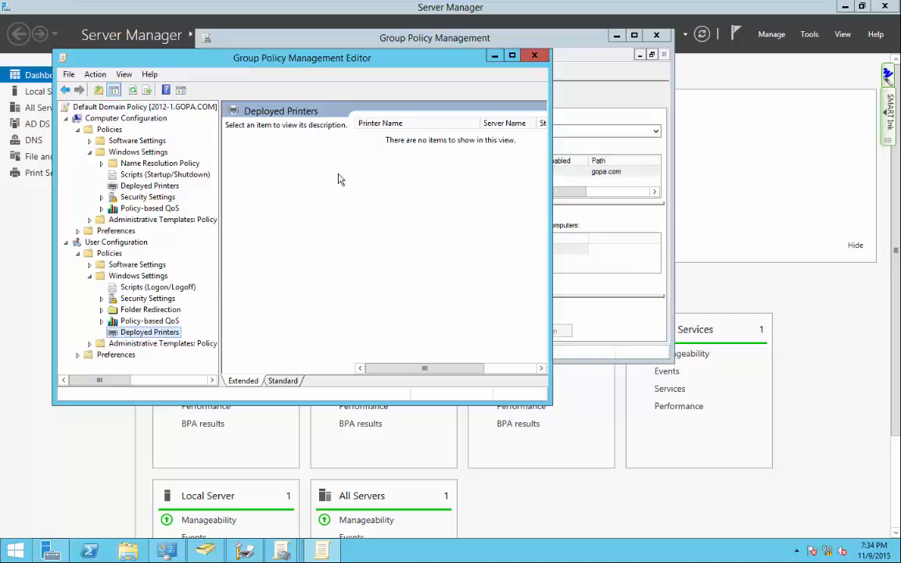
right_click(139, 334)
click(179, 344)
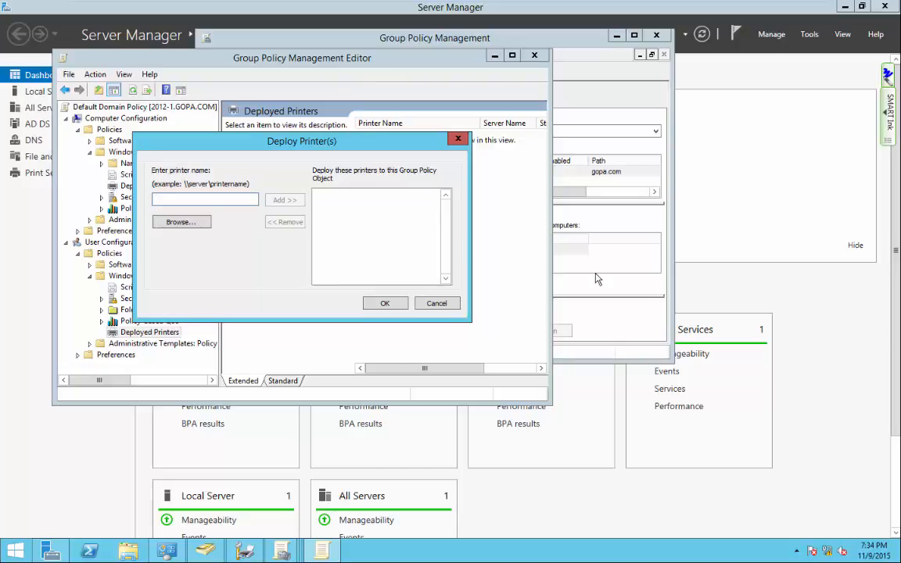
Browse the 2012-1 server's shared printers, then cancel without selecting one.
click(186, 222)
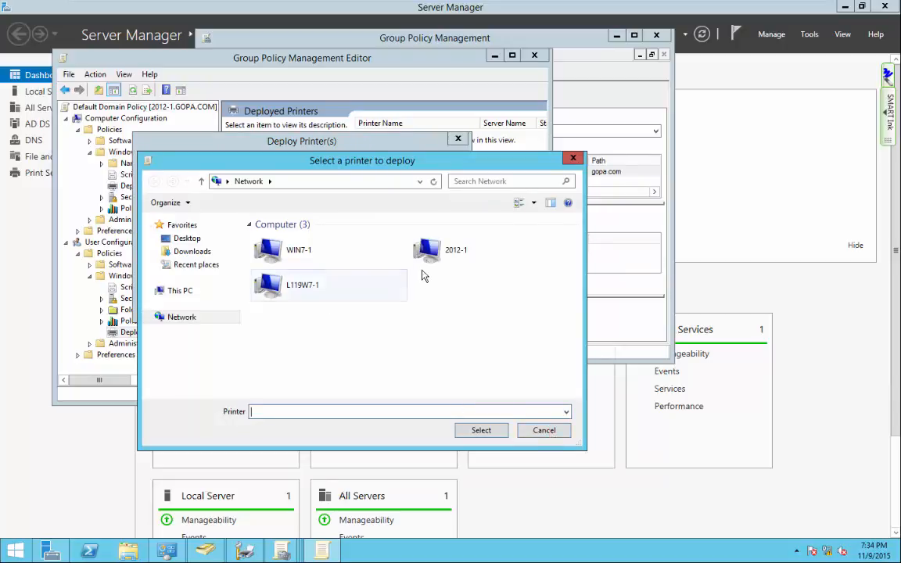
double_click(429, 250)
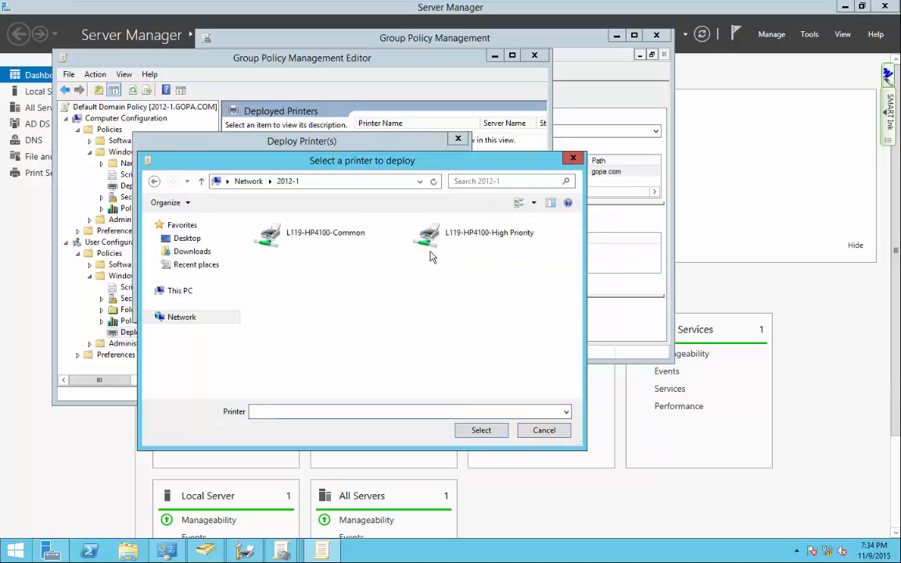
click(338, 241)
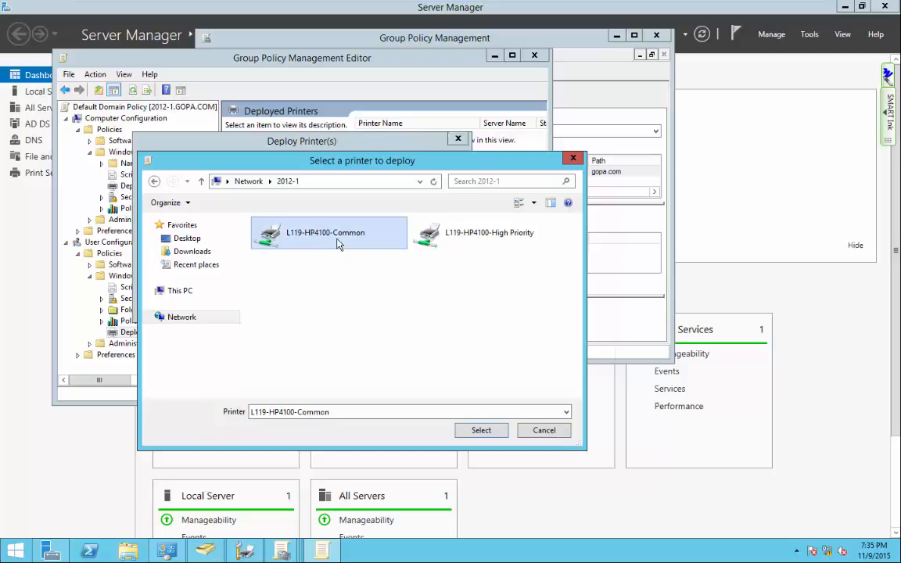
click(523, 429)
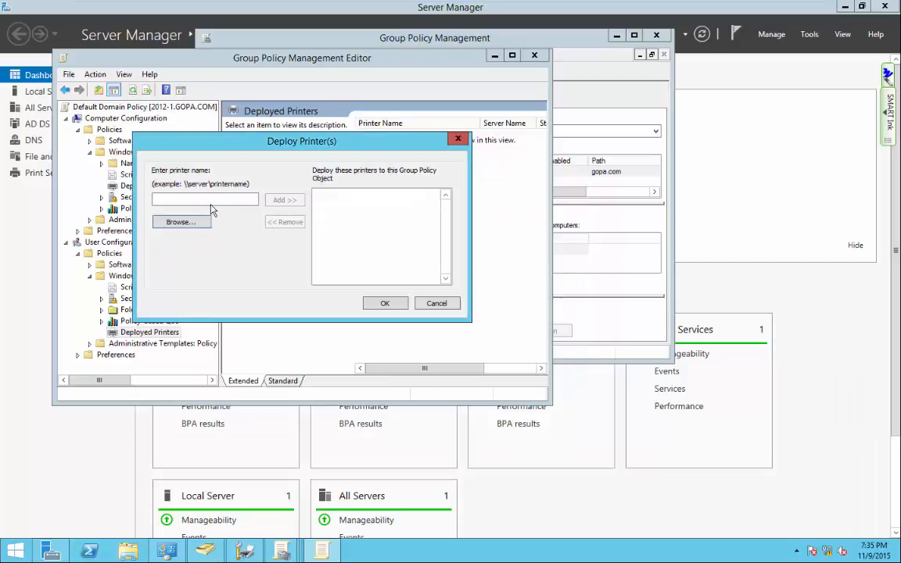
Enter \\2012-1\l119-hp4100-common, add it, and confirm so it shows as Deployed.
text(\\)
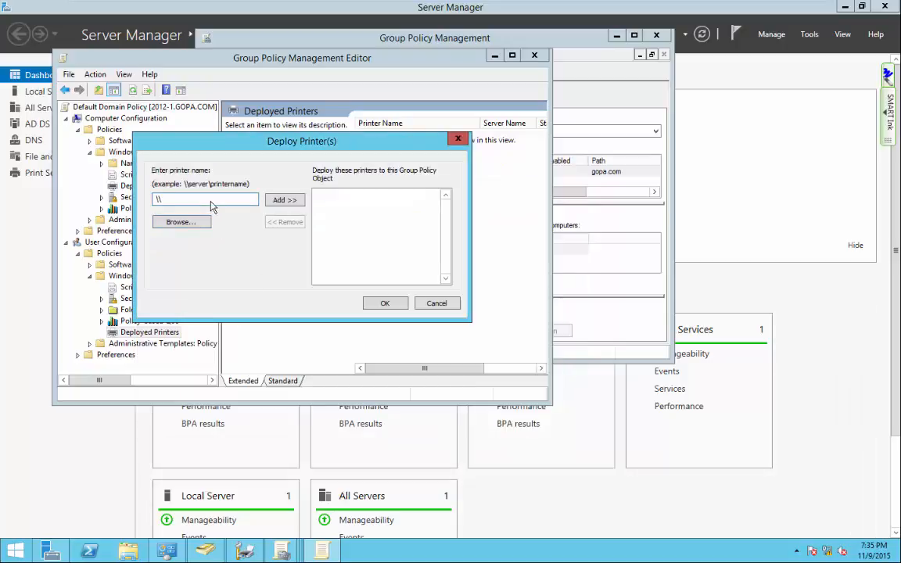
text(2012-1\119-hp4100-common)
click(280, 201)
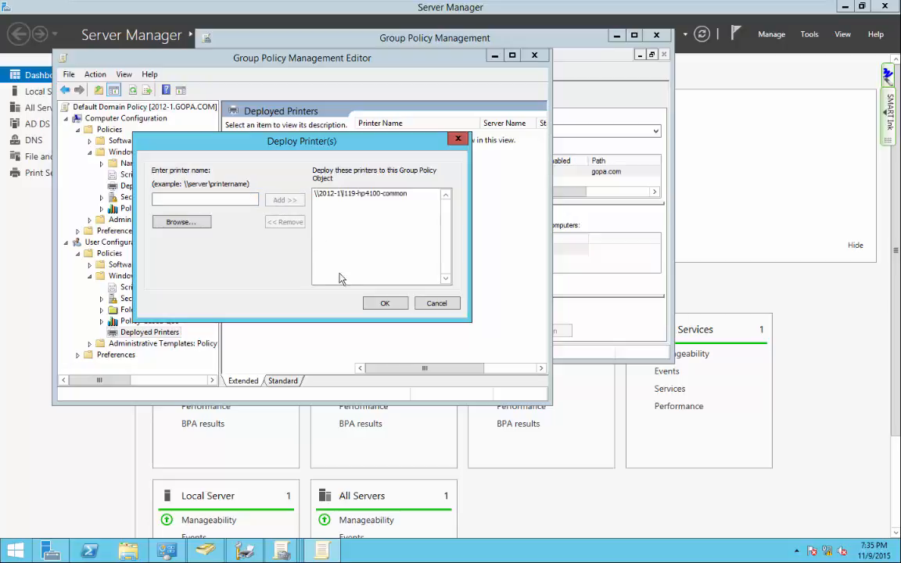
click(380, 303)
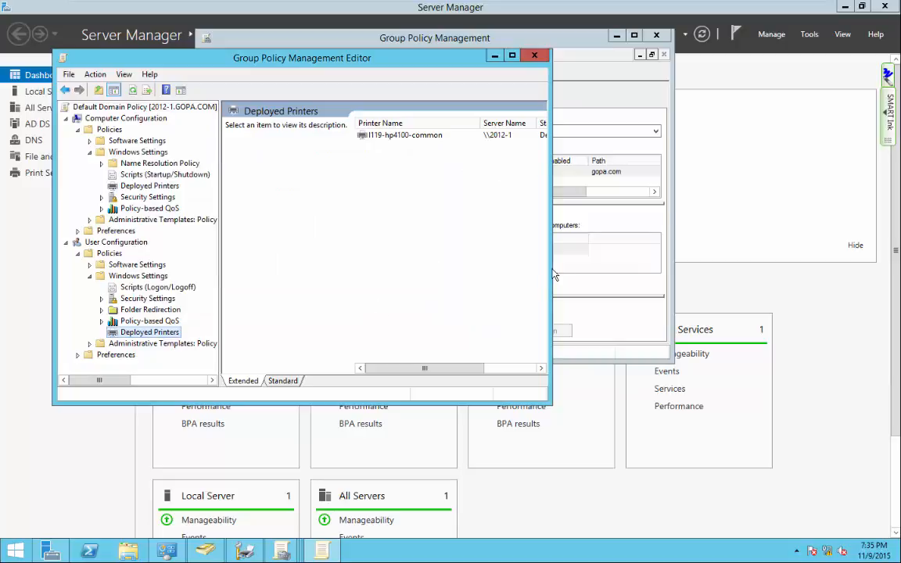
drag(551, 247, 717, 256)
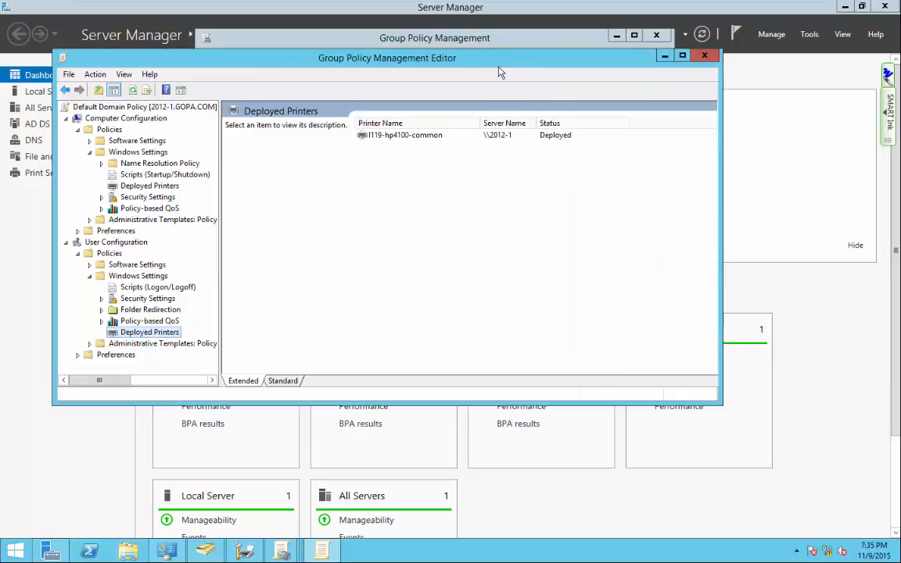
drag(469, 58, 459, 135)
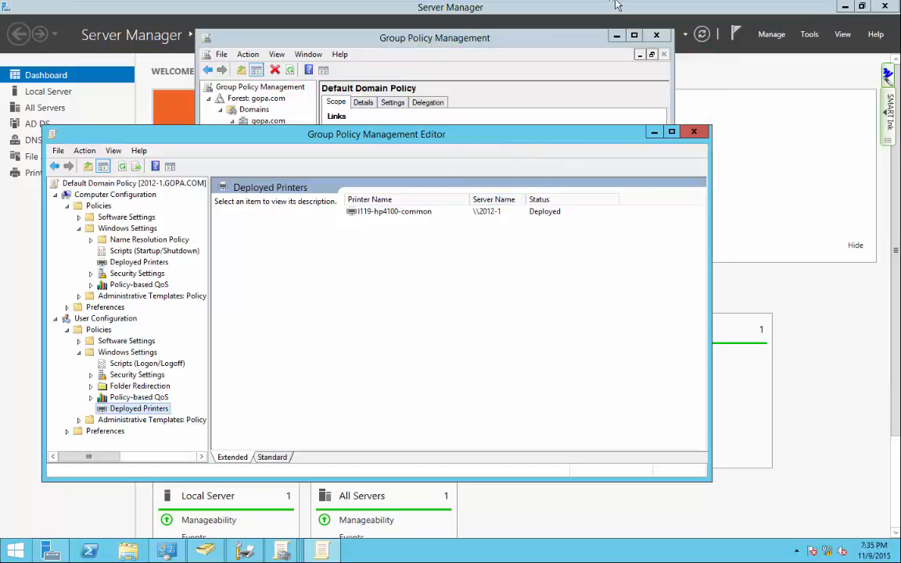
click(537, 9)
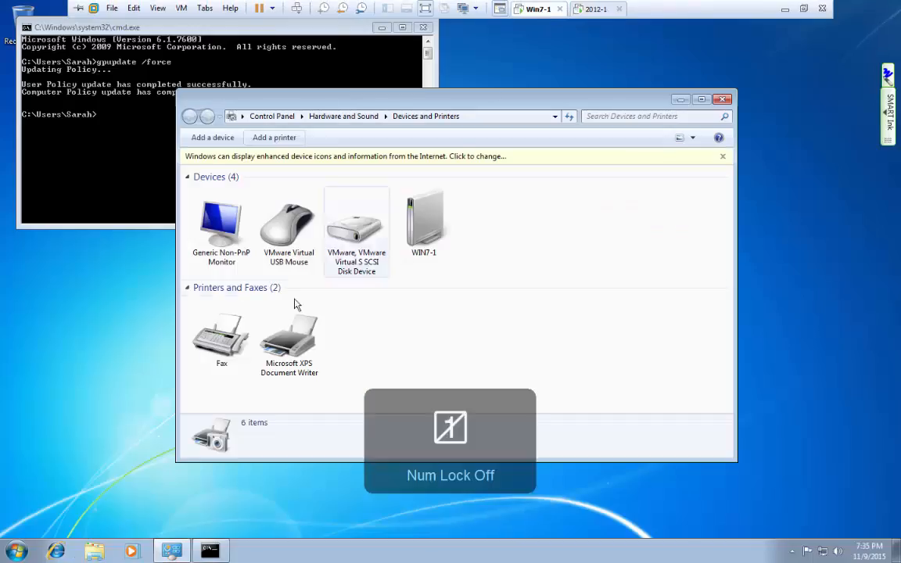
Rerun gpupdate /force in the Windows 7 Command Prompt.
click(78, 171)
key(Up)
key(Return)
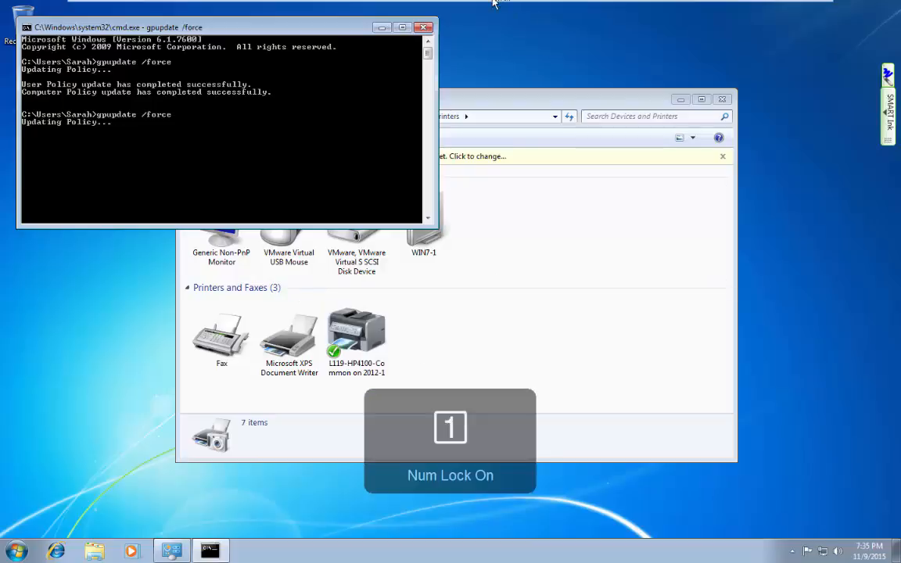
On 2012-1, remove l119-hp4100-common from user Deployed Printers and confirm with OK.
mouse_move(487, 10)
click(599, 10)
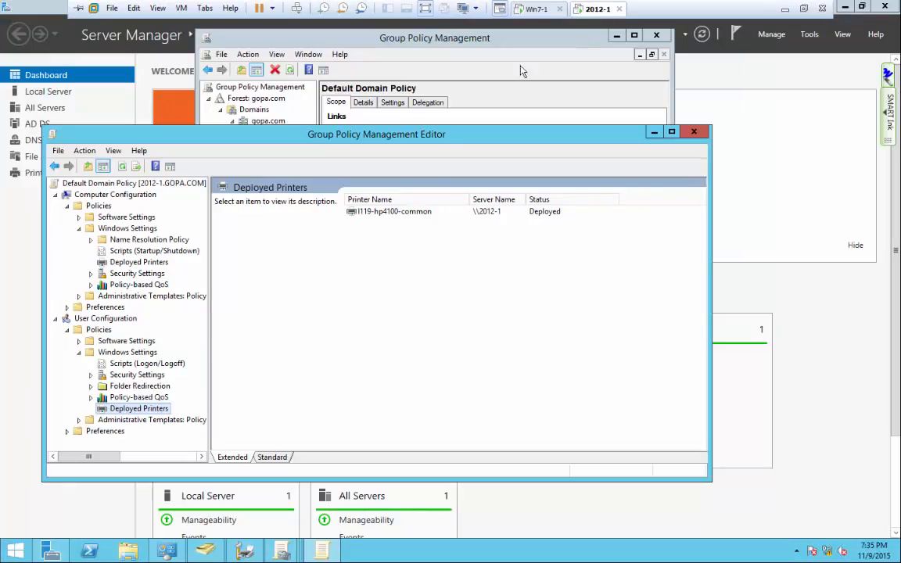
right_click(405, 214)
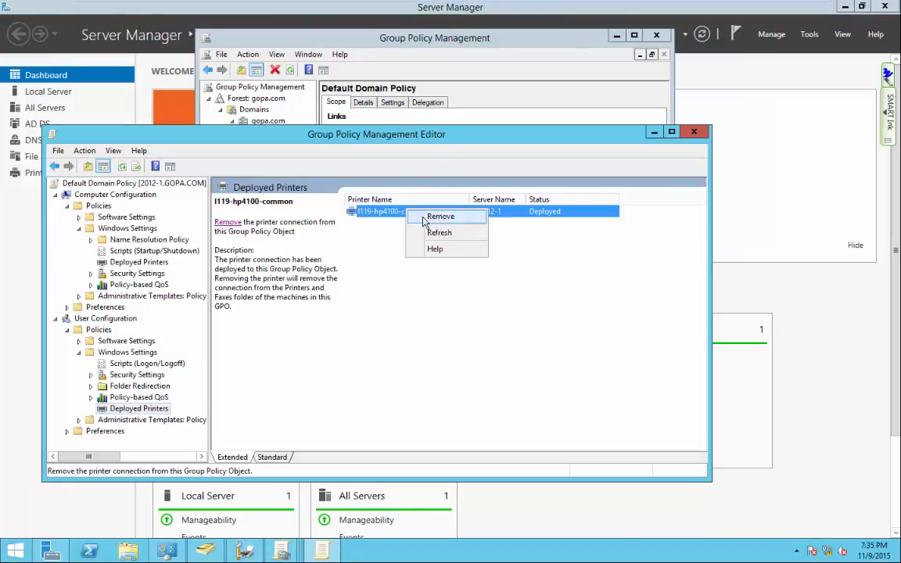
click(435, 216)
click(429, 337)
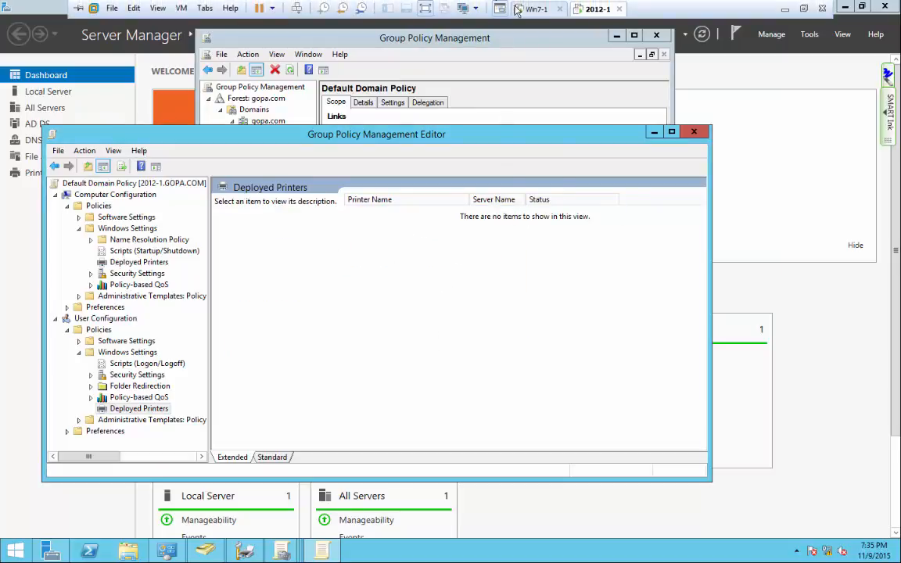
click(534, 9)
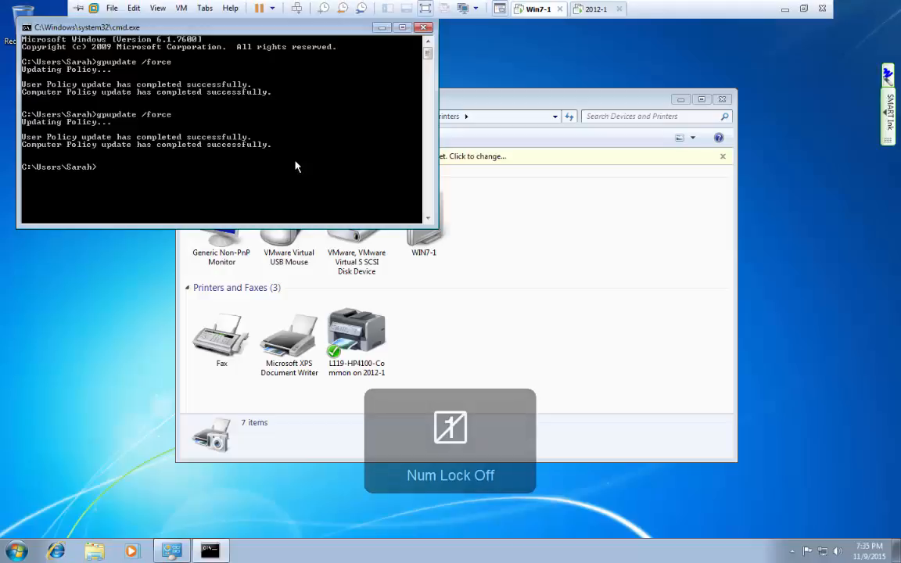
Rerun gpupdate /force, close the Command Prompt, and reposition the Devices and Printers window.
key(Up)
key(Return)
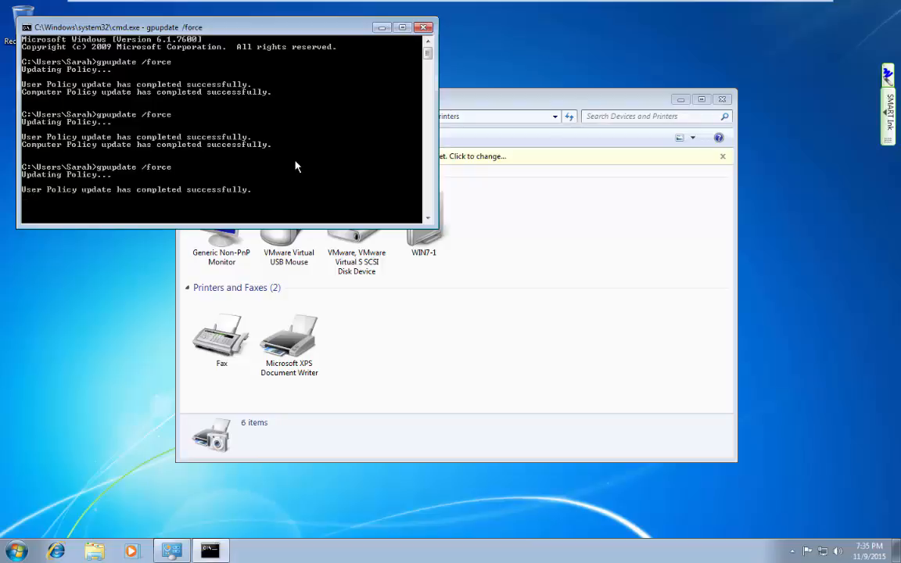
click(424, 28)
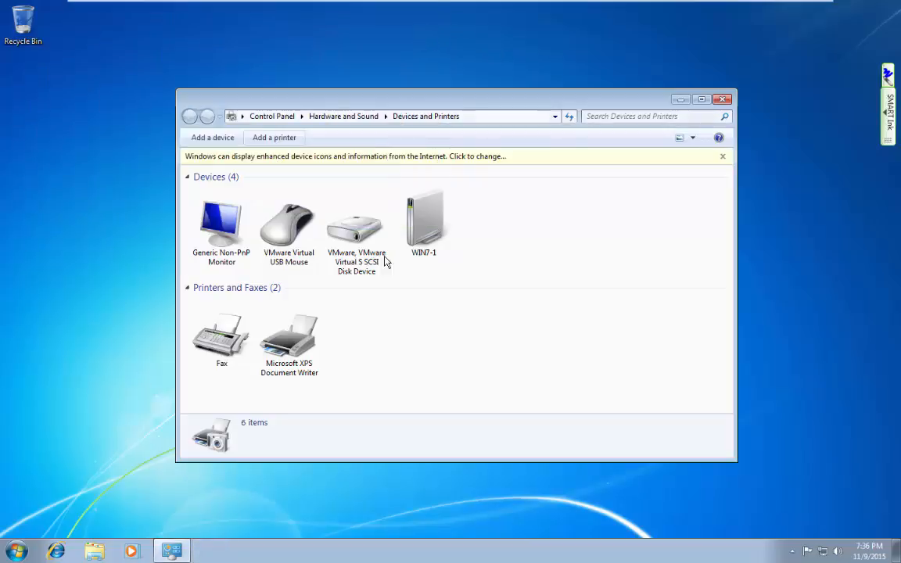
drag(494, 104, 471, 65)
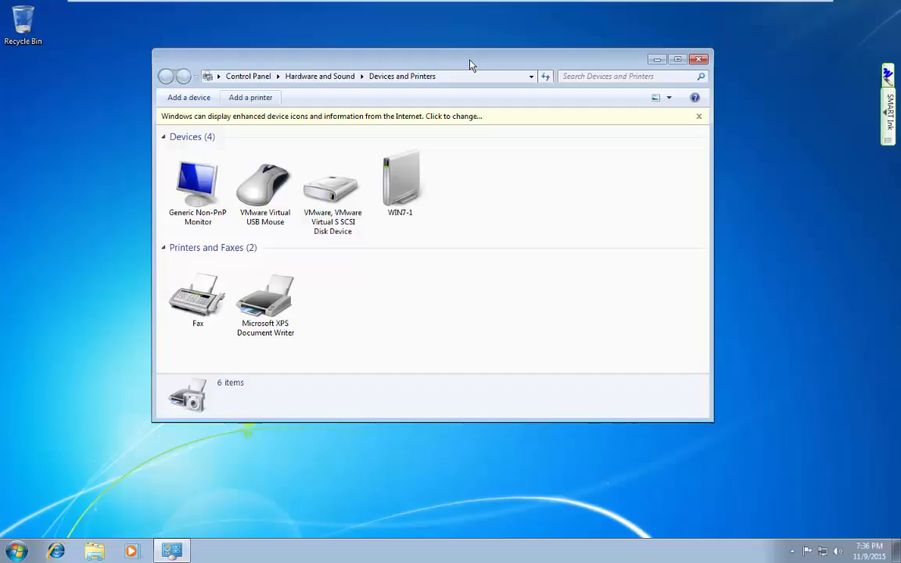
key(Num_Lock)
mouse_move(472, 4)
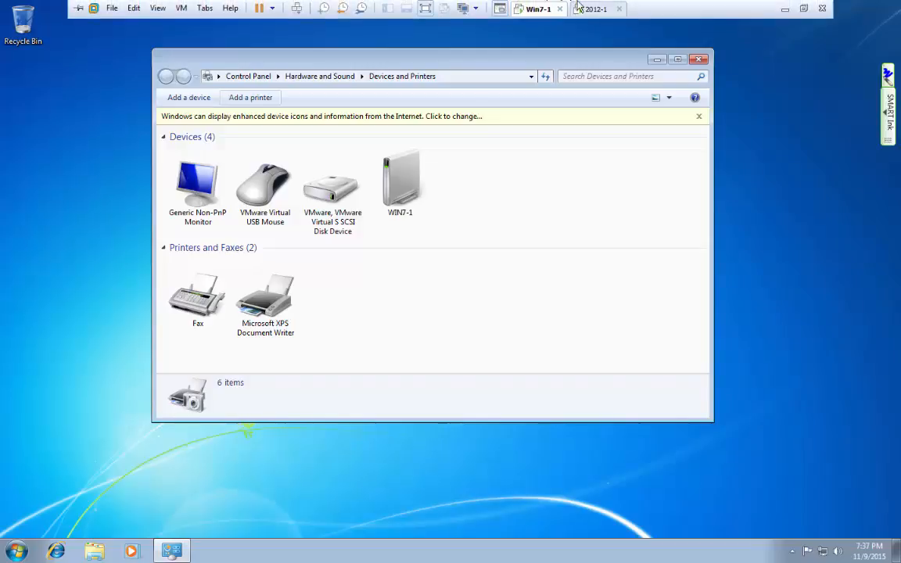
Minimize VMware and SMART Notebook, close Network Connections, and maximize Chrome's Final Exam document.
click(782, 9)
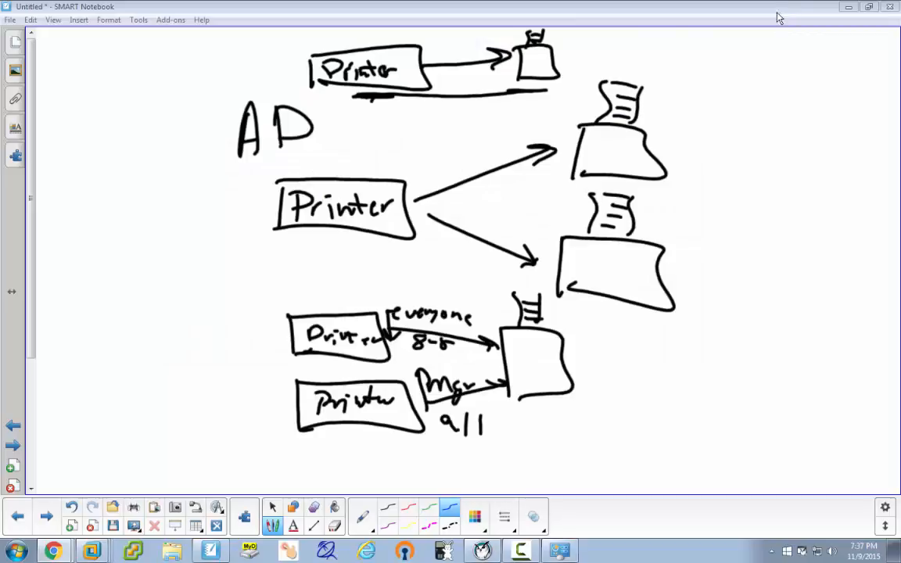
click(848, 8)
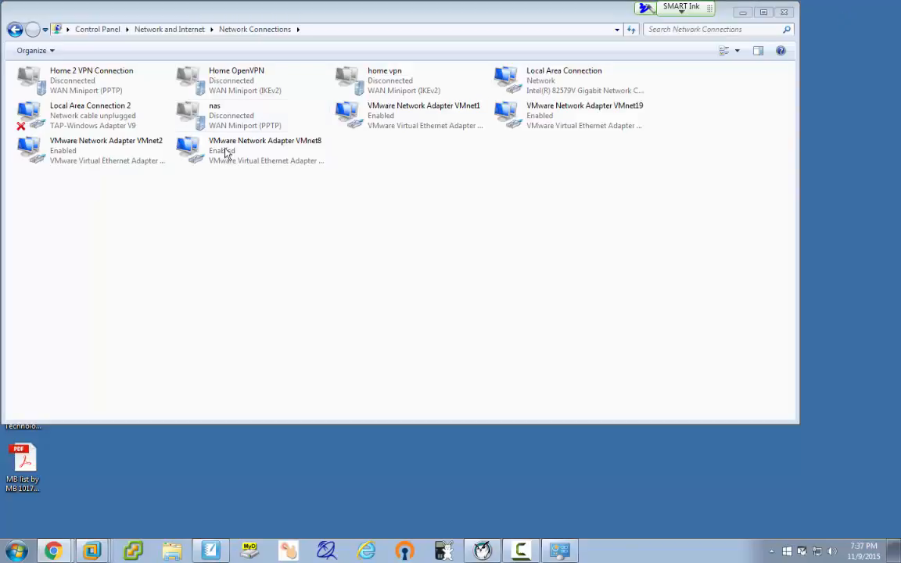
click(783, 12)
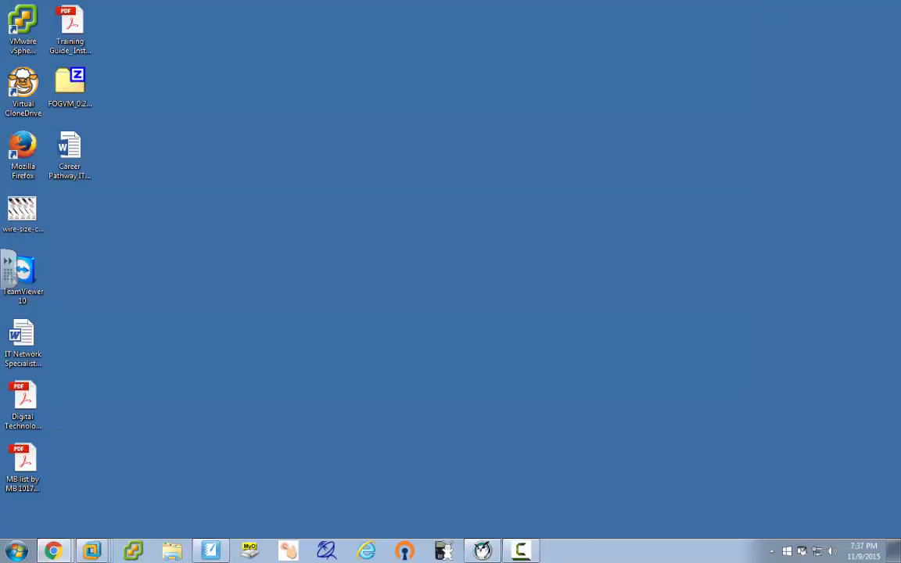
drag(1, 188, 355, 4)
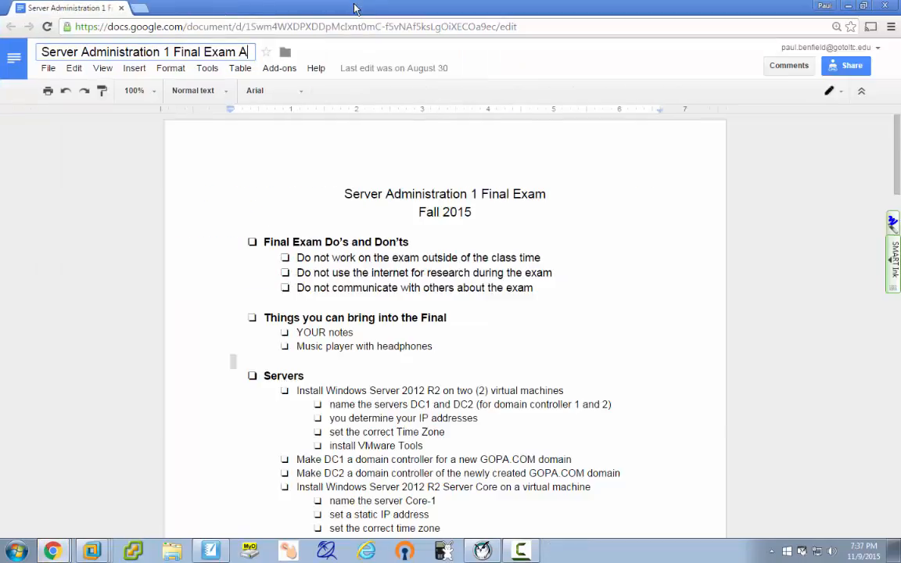
click(551, 197)
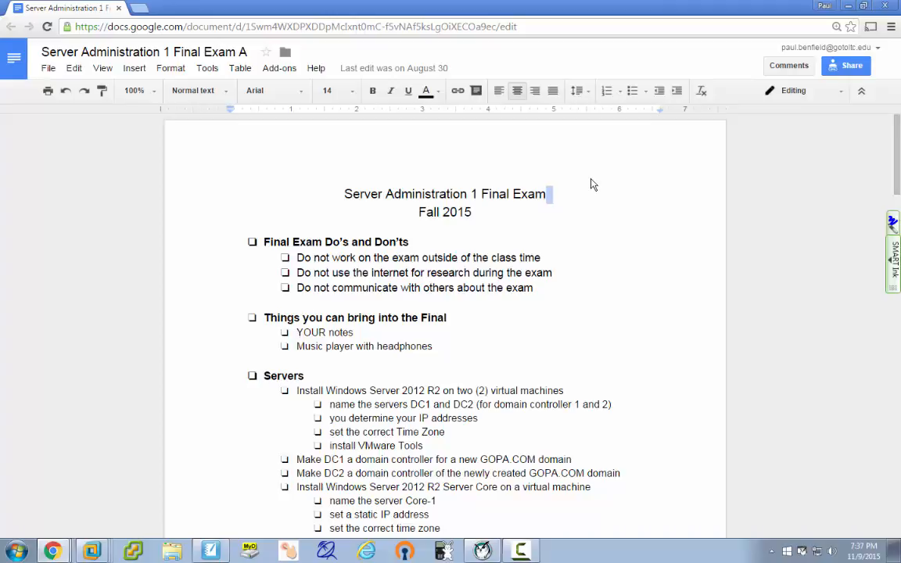
click(564, 193)
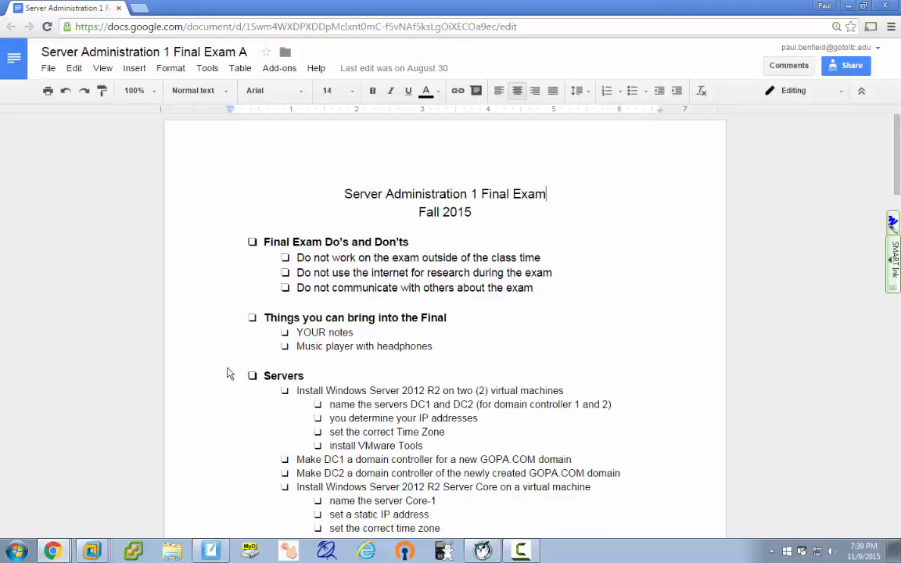
Look over the Time Zone bullet in Final Exam A, then close its Chrome window.
scroll(500, 399, down, 3)
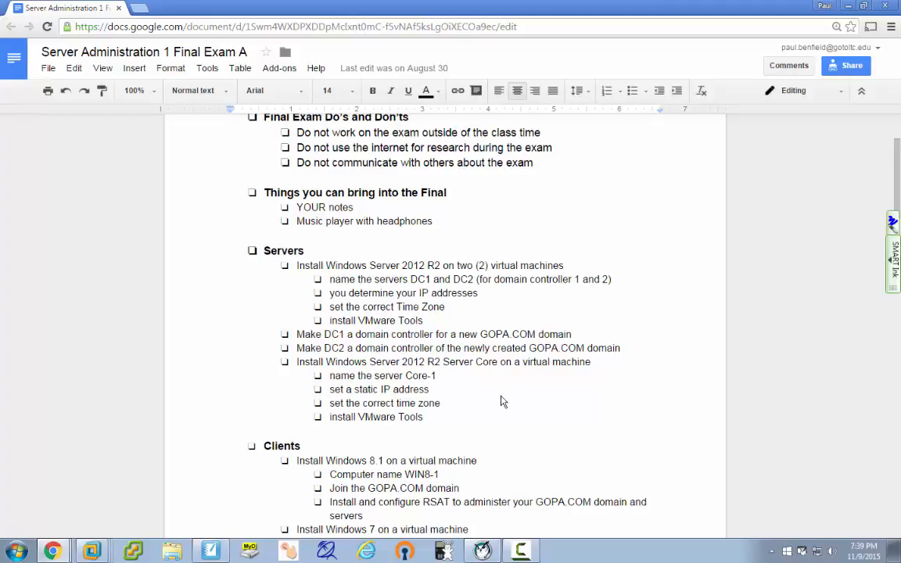
click(220, 311)
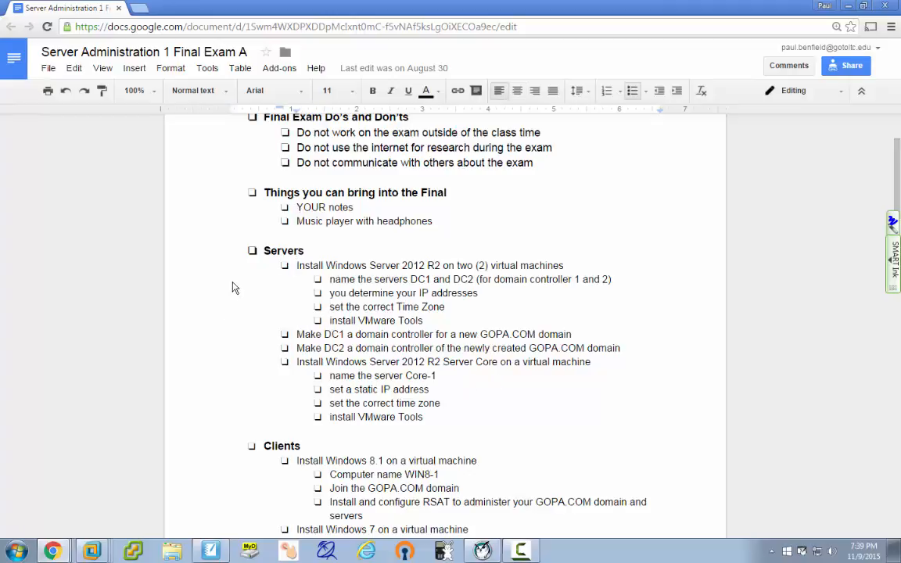
scroll(232, 288, down, 1)
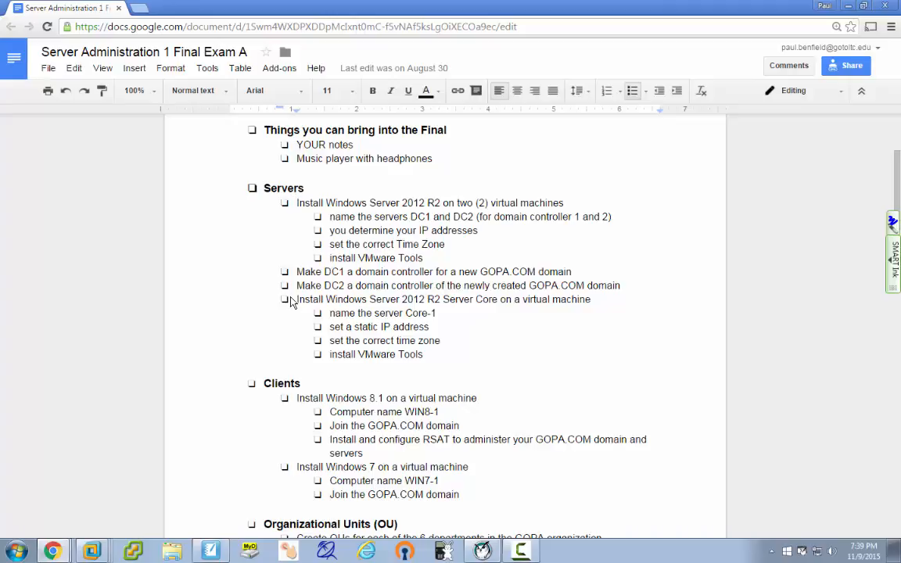
click(118, 9)
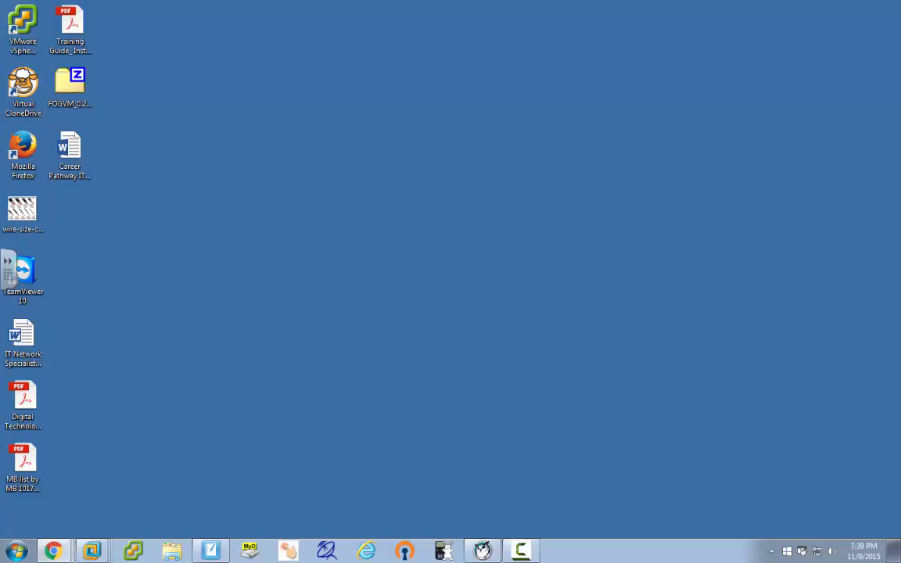
Move the Final Exam B Chrome window onto this screen and scroll down to its Servers section.
drag(0, 85, 497, 14)
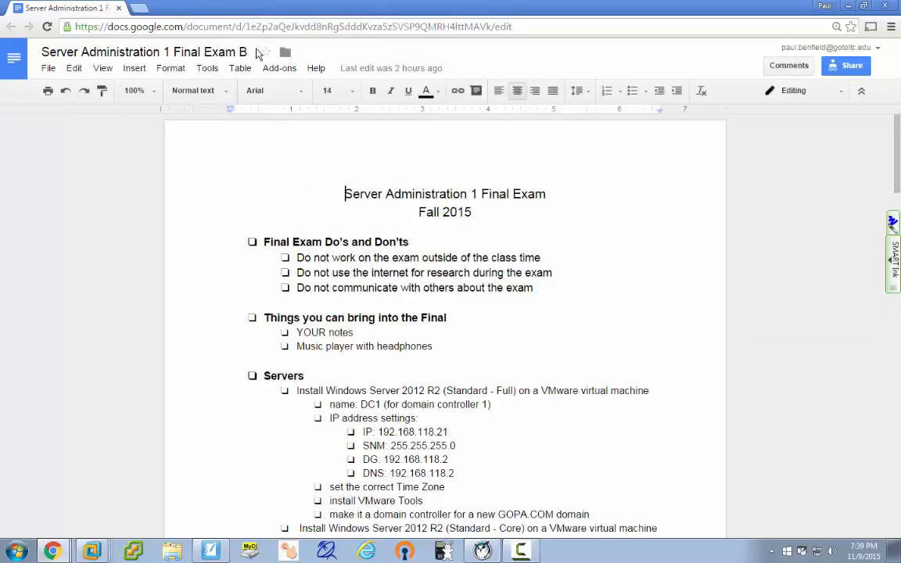
scroll(710, 250, down, 1)
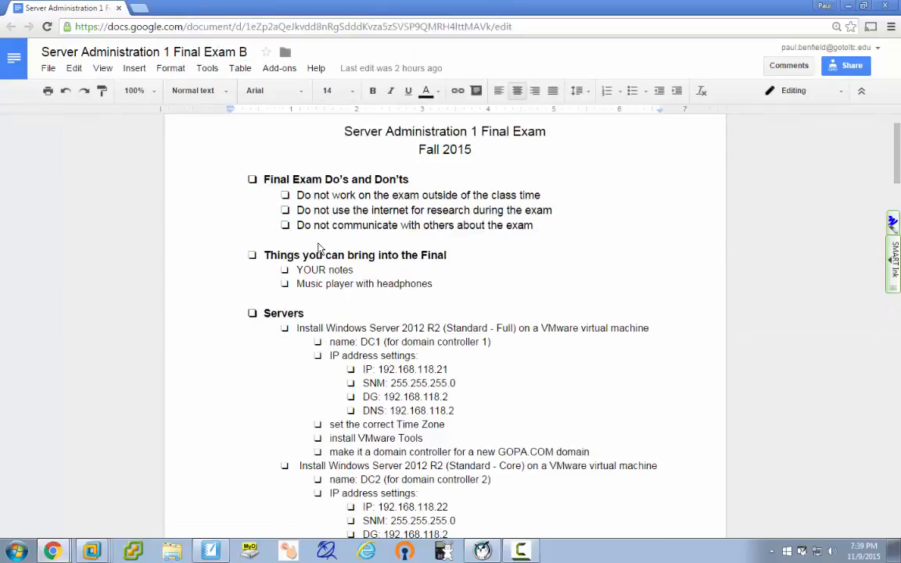
scroll(595, 344, down, 2)
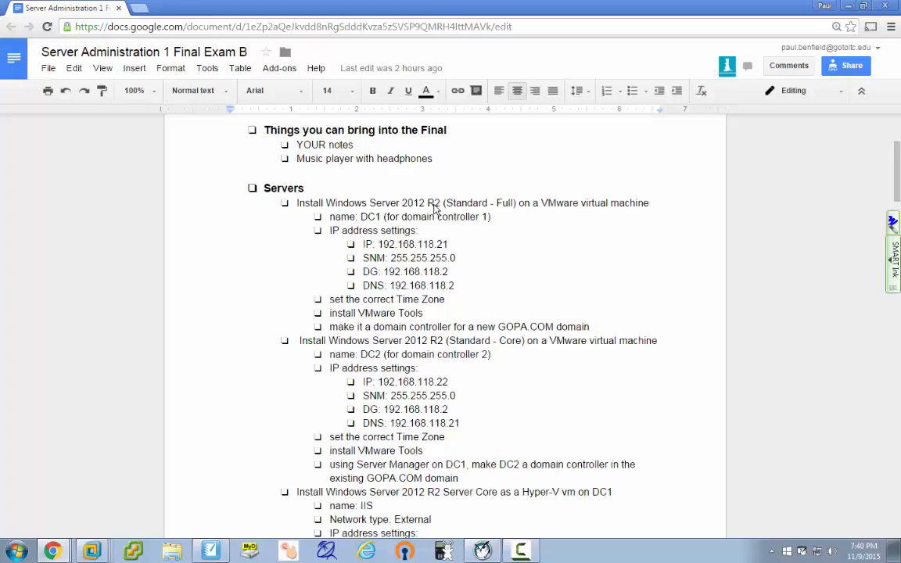
click(512, 205)
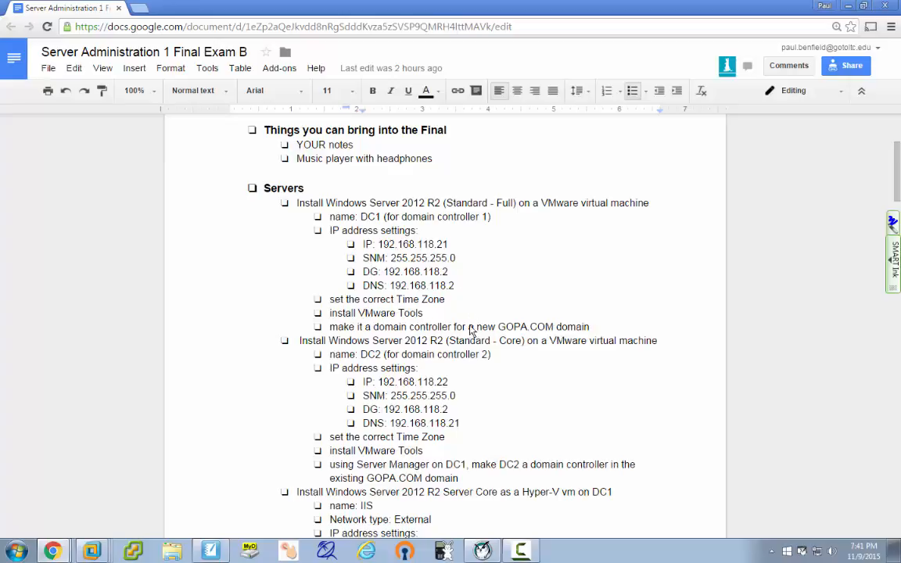
scroll(539, 408, down, 3)
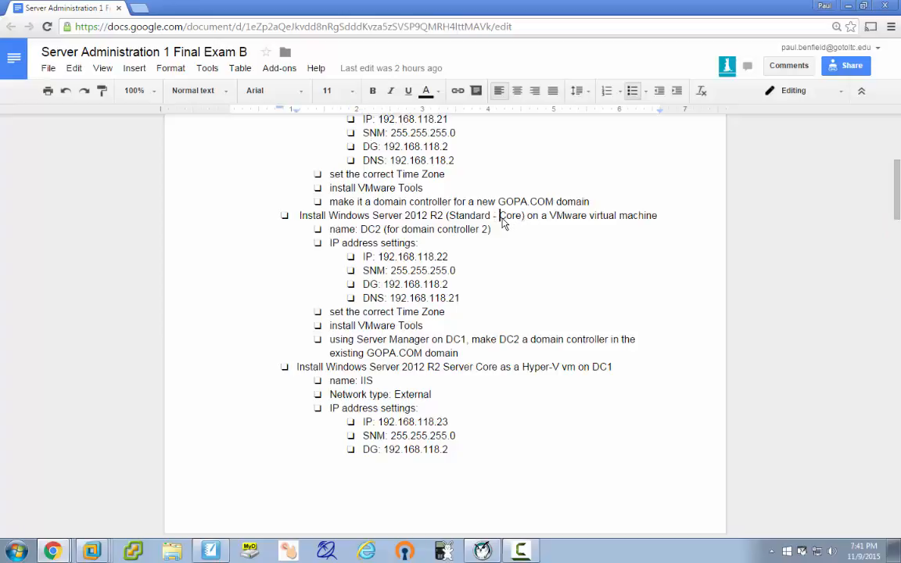
drag(499, 218, 520, 224)
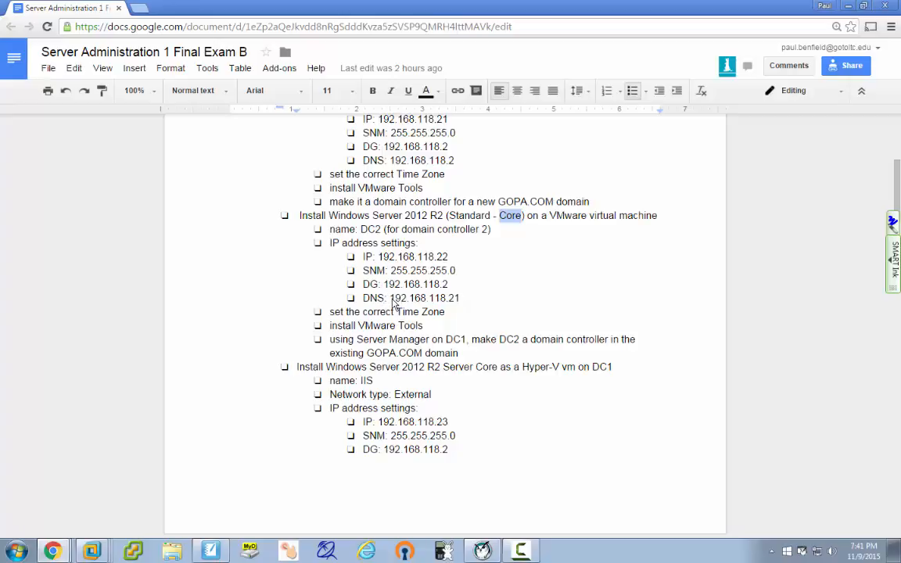
drag(390, 298, 460, 298)
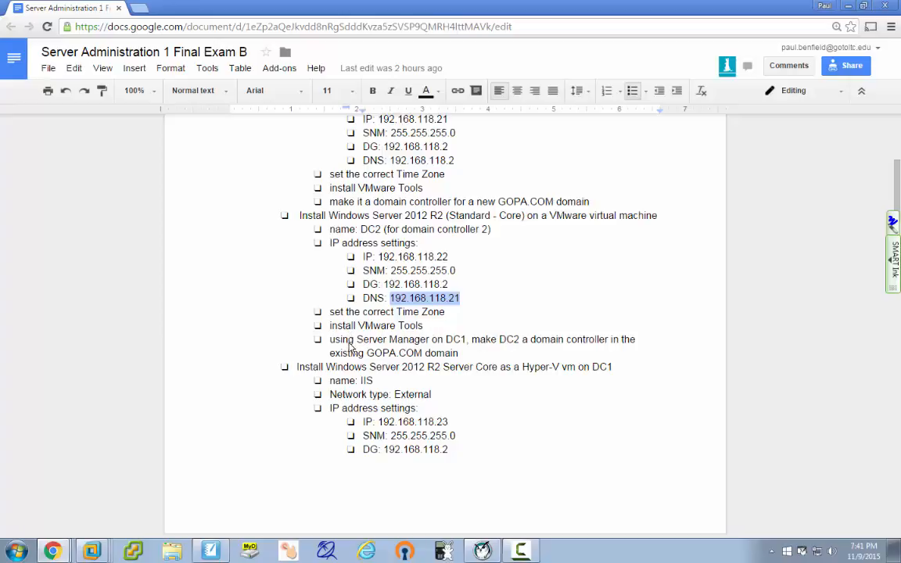
drag(446, 342, 466, 347)
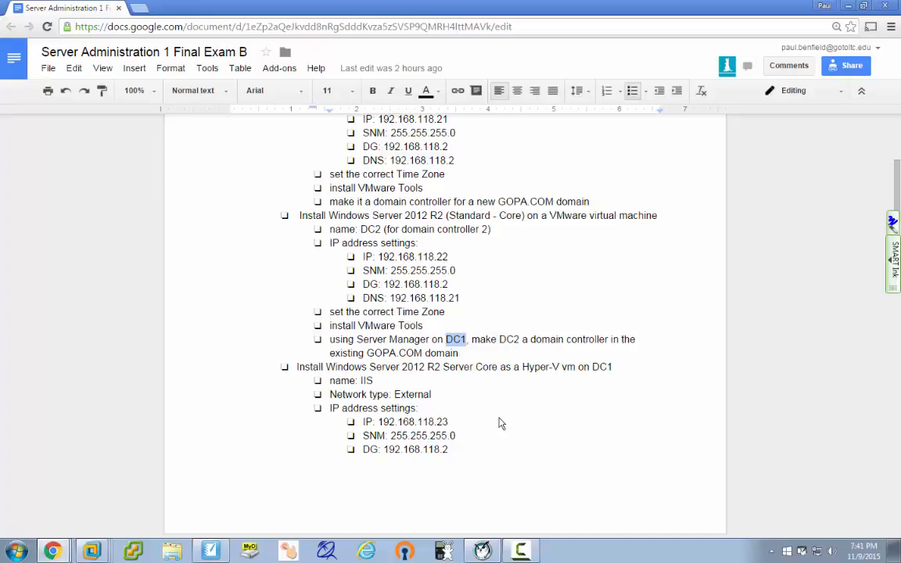
scroll(527, 431, down, 3)
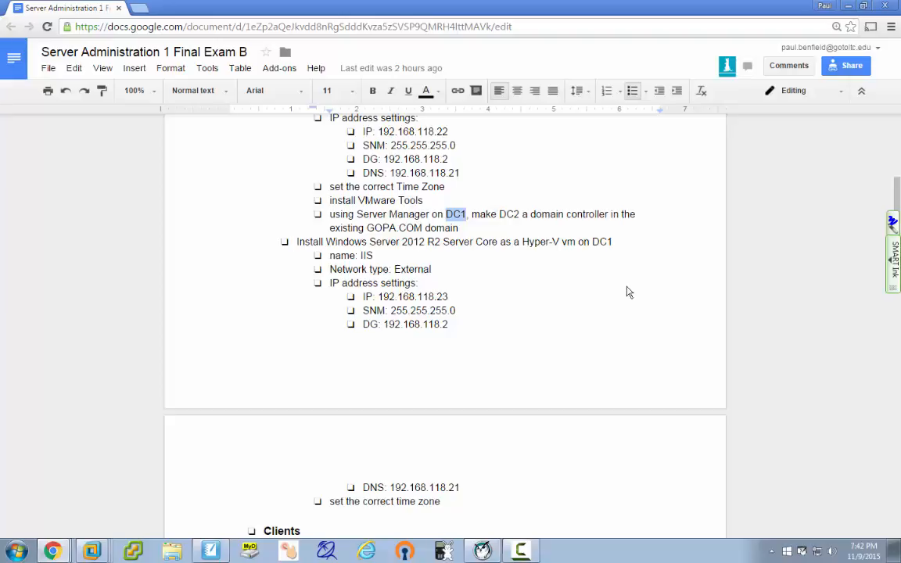
Change the end of the Hyper-V Server Core 'vm on DC1' line to DC2.
click(617, 243)
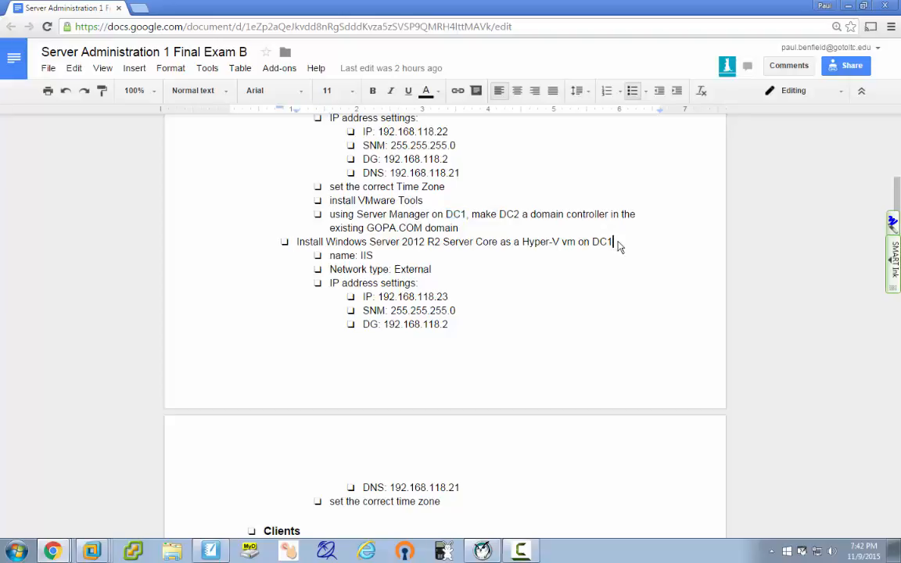
key(BackSpace)
text(2)
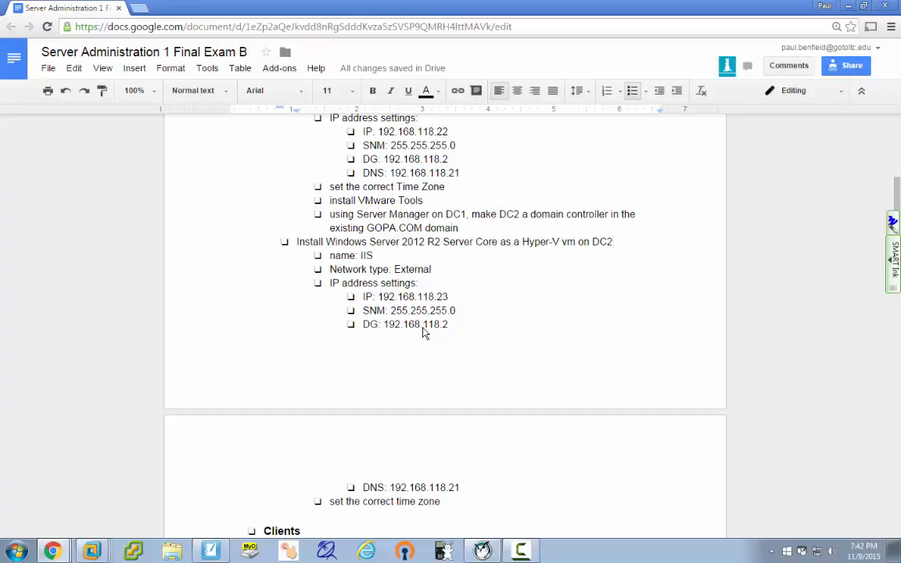
Review the 192.168.118.21 DNS address and the time zone line, then scroll back up.
scroll(487, 411, down, 1)
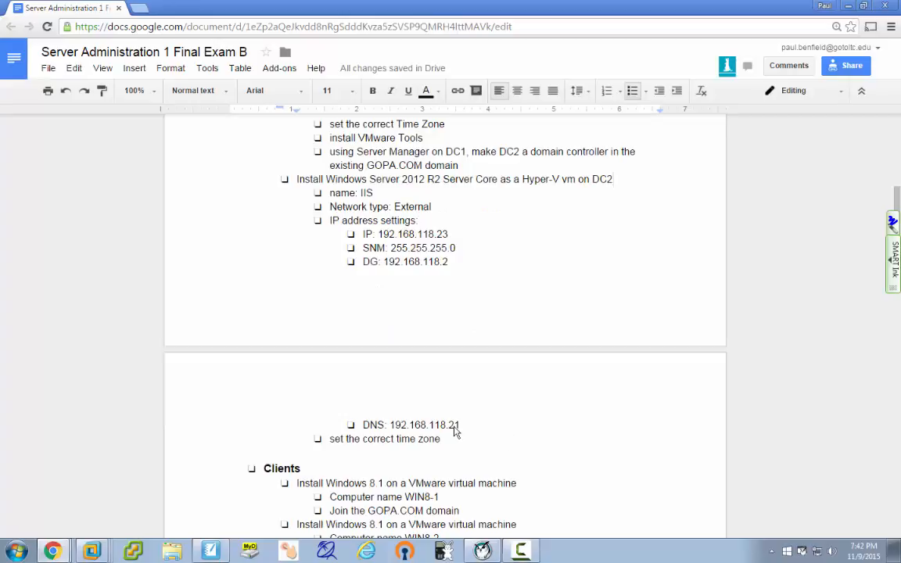
drag(429, 426, 466, 431)
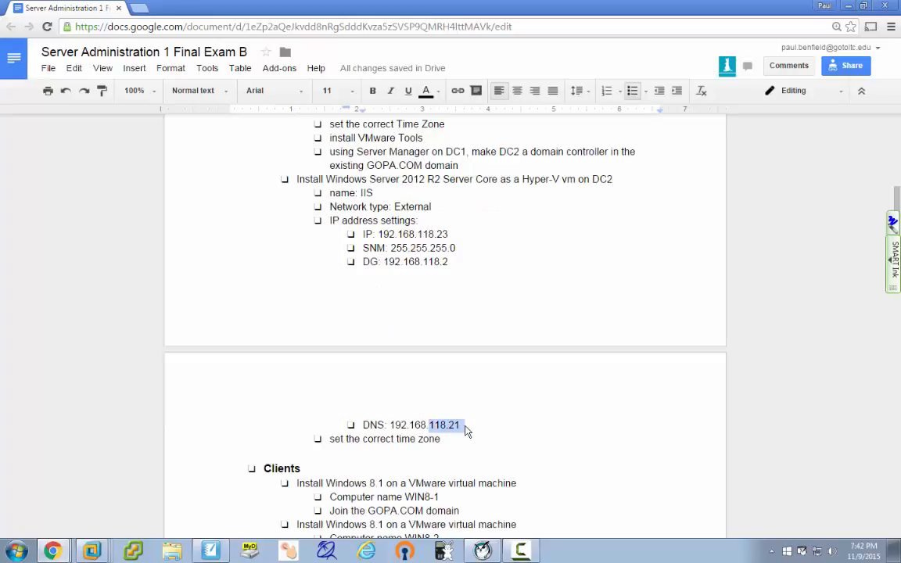
click(461, 425)
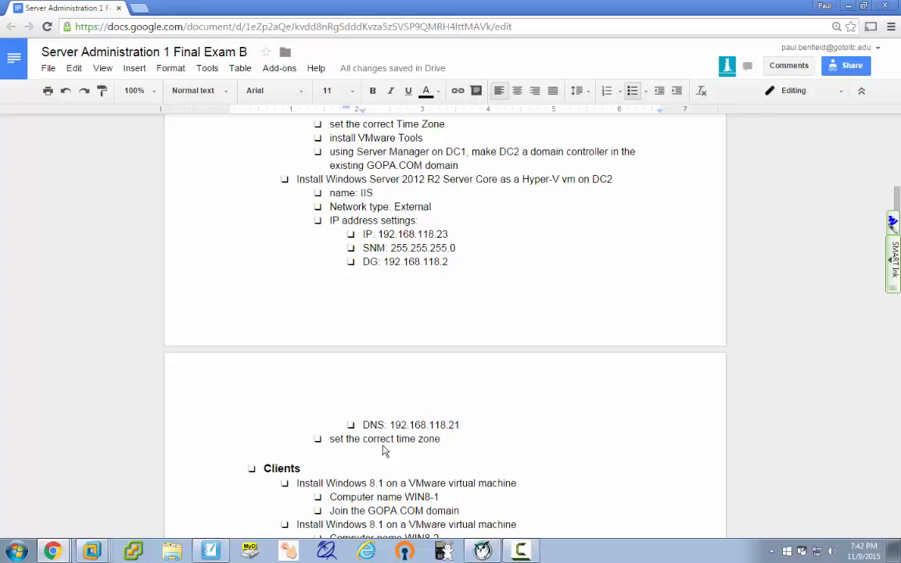
double_click(537, 414)
click(444, 441)
scroll(487, 312, up, 3)
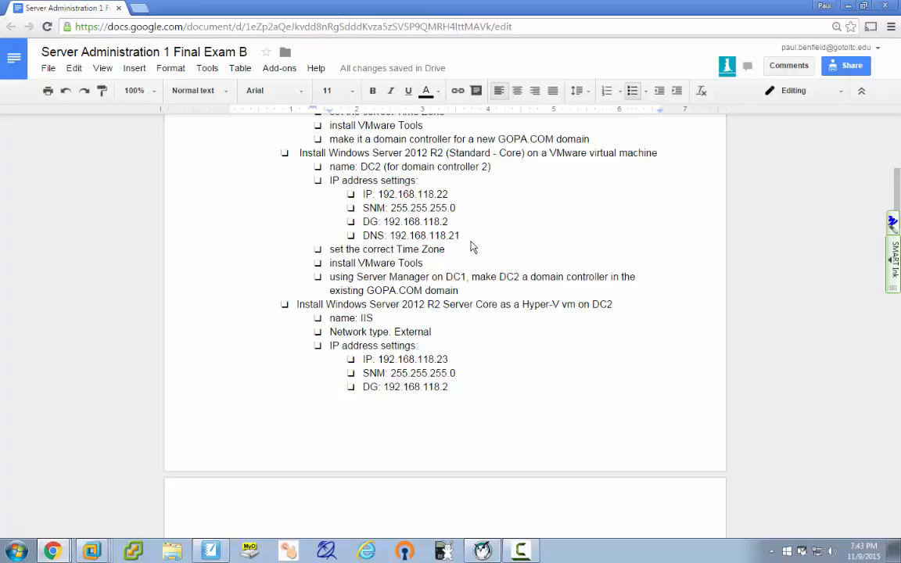
Switch to the 2012-1 server virtual machine and look through VMware's Edit menu.
mouse_move(93, 550)
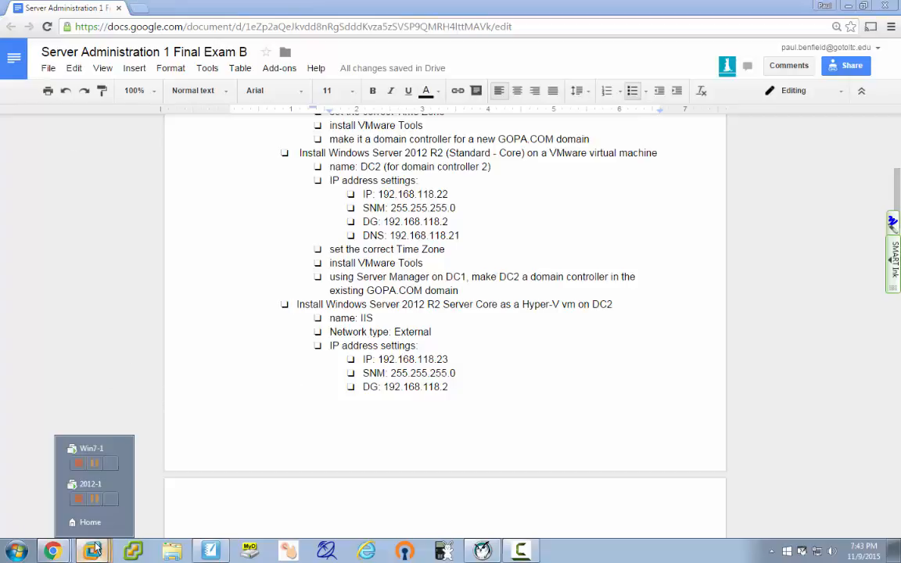
click(86, 491)
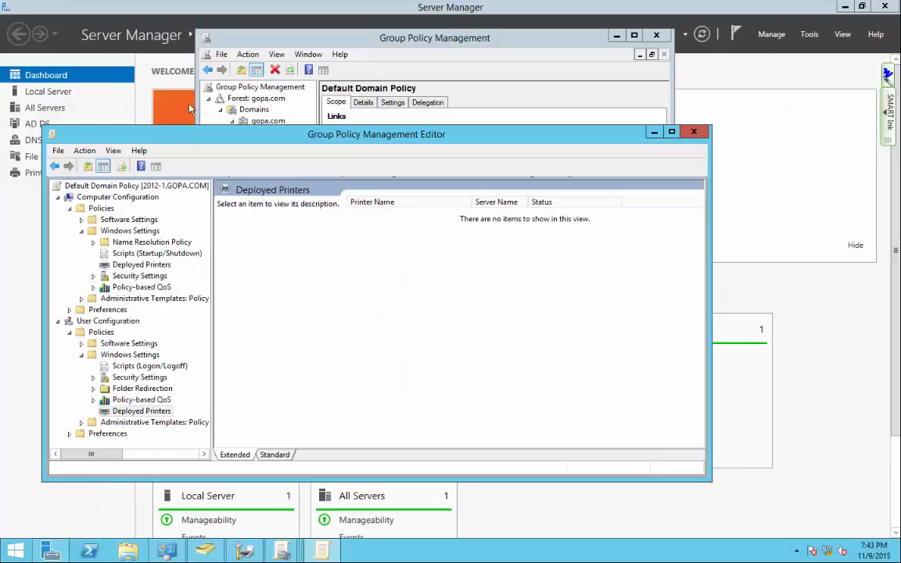
mouse_move(174, 4)
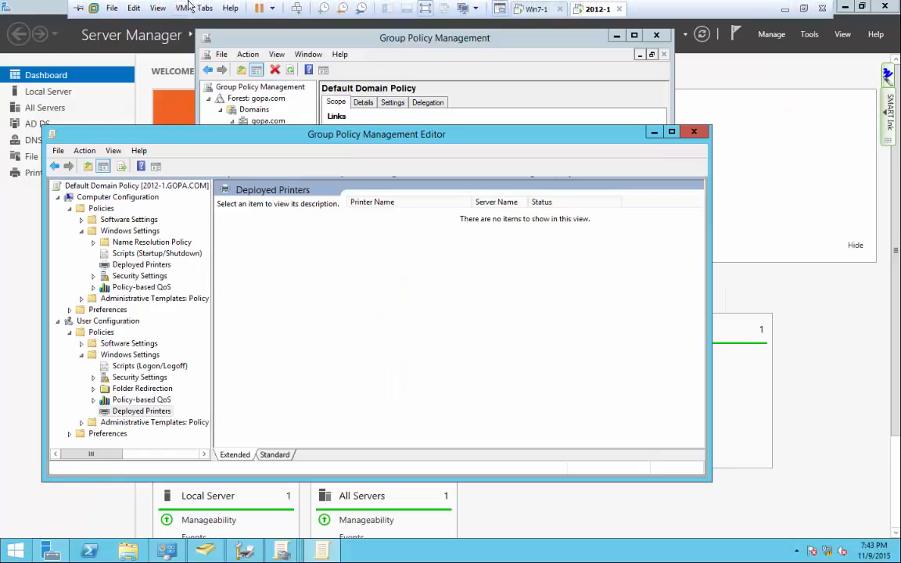
click(133, 9)
Review the 2012-1 VM's memory, processor and options settings, then cancel without changes.
click(182, 10)
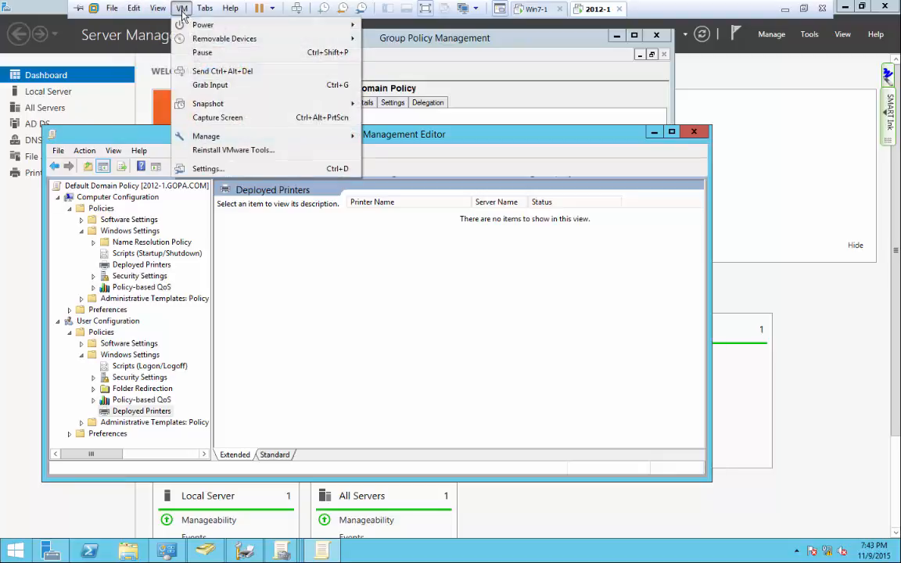
click(197, 170)
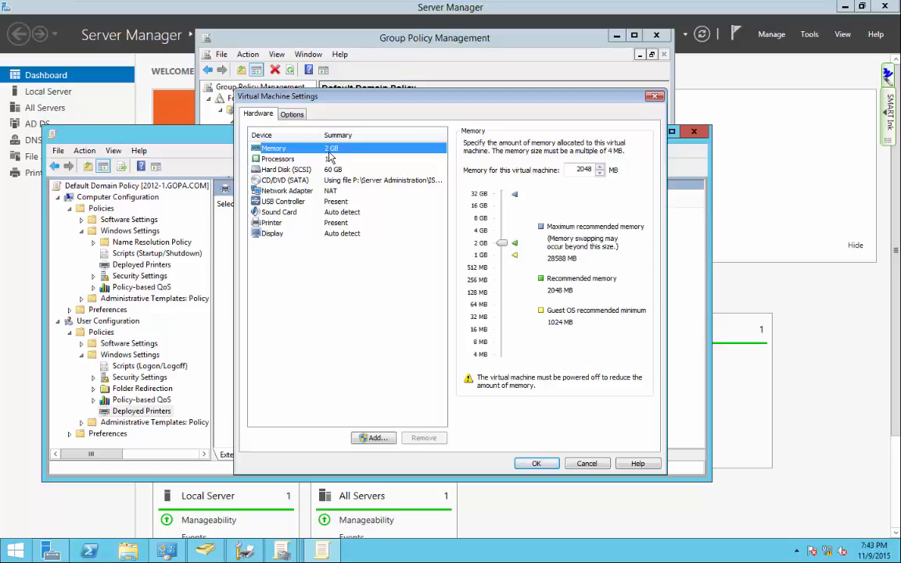
click(283, 158)
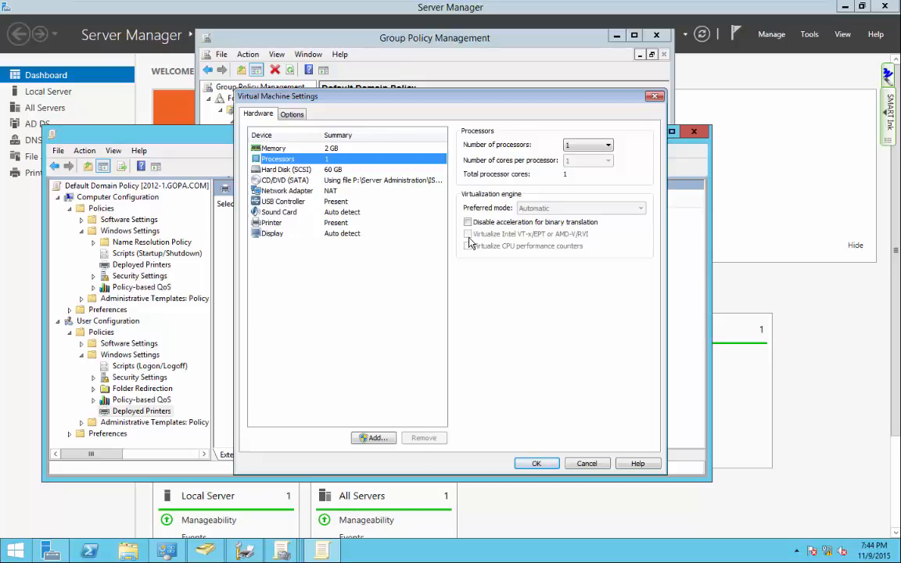
click(257, 148)
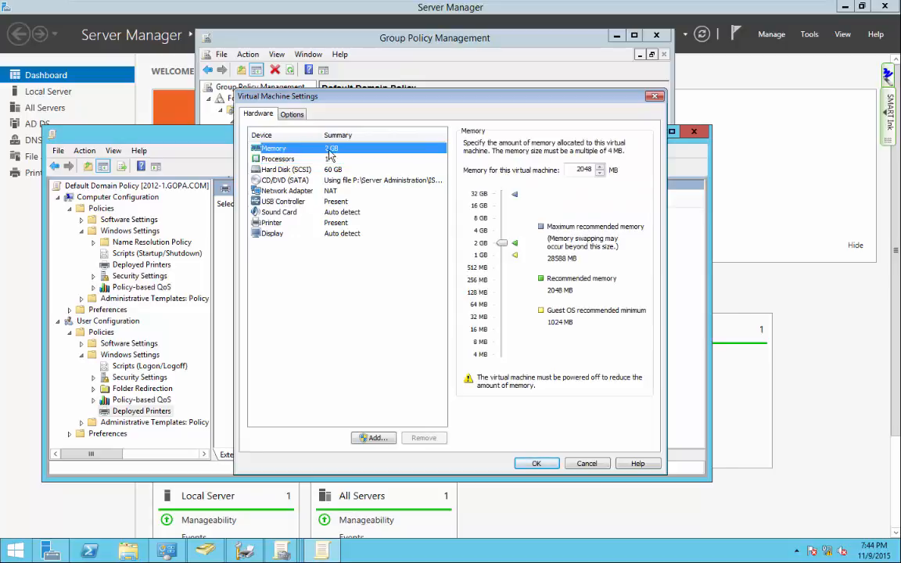
click(286, 159)
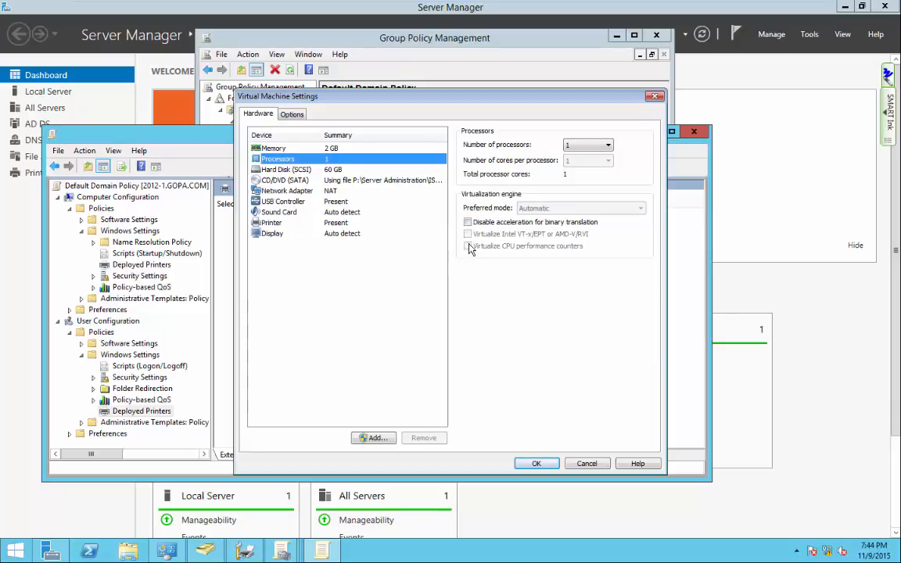
click(293, 115)
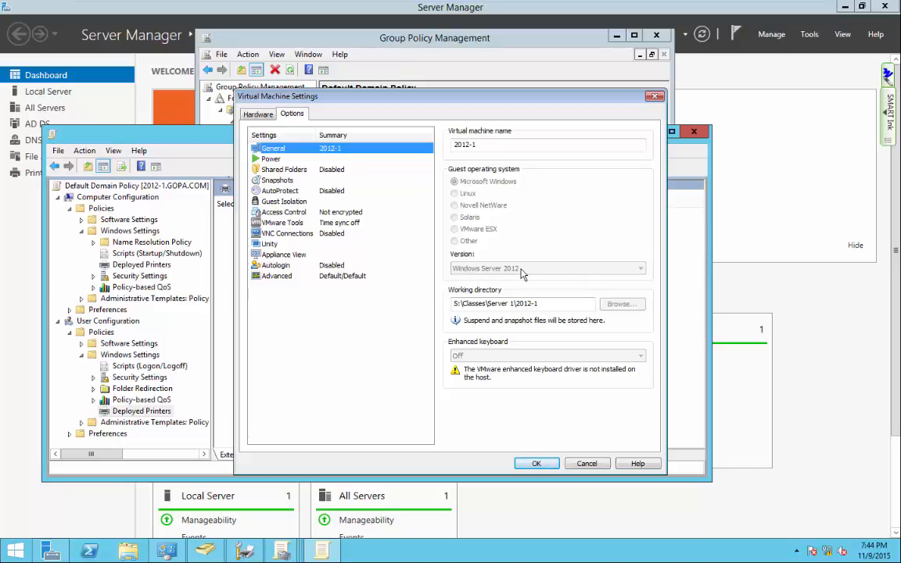
click(586, 463)
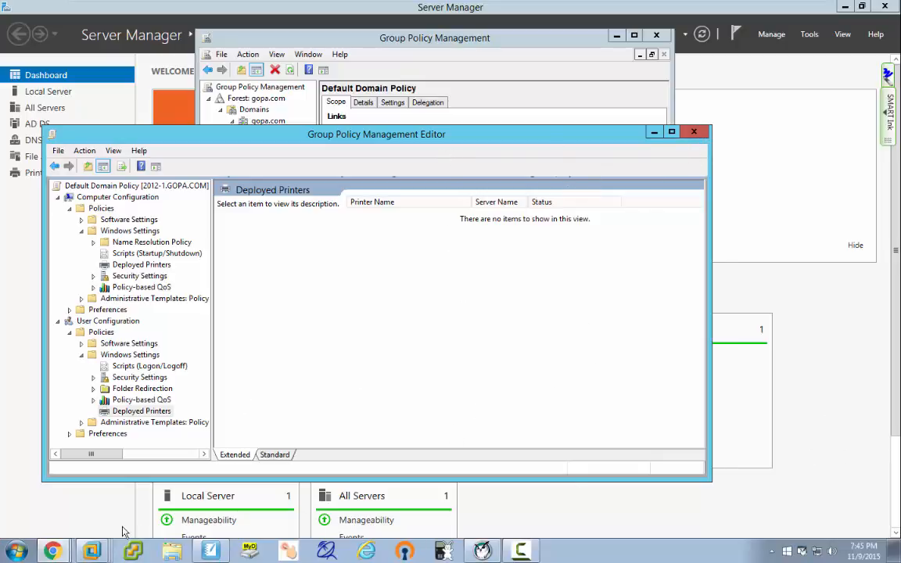
Check that the Default Domain Policy's user Deployed Printers node lists no printers.
mouse_move(52, 549)
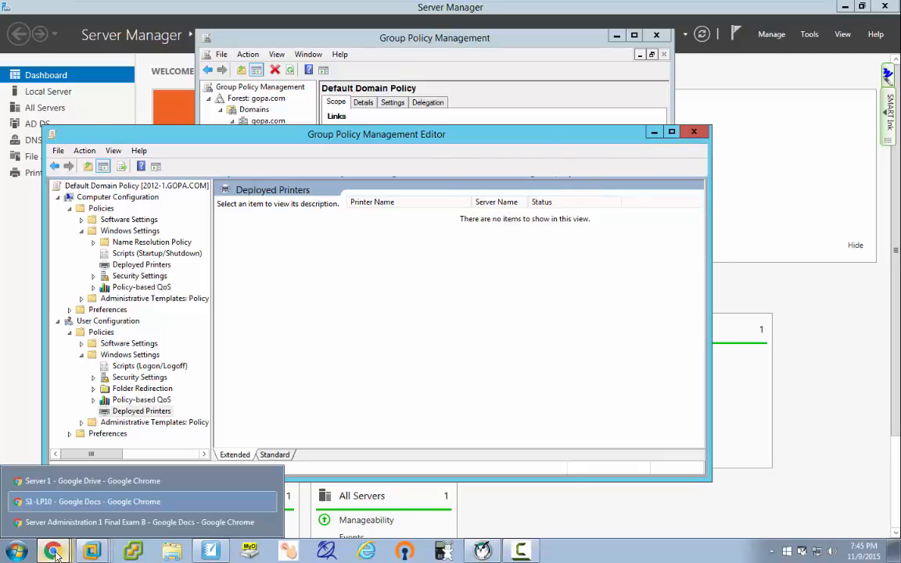
Return to Final Exam B and look over the WIN8-1 and WIN8-2 entries in Clients.
click(83, 521)
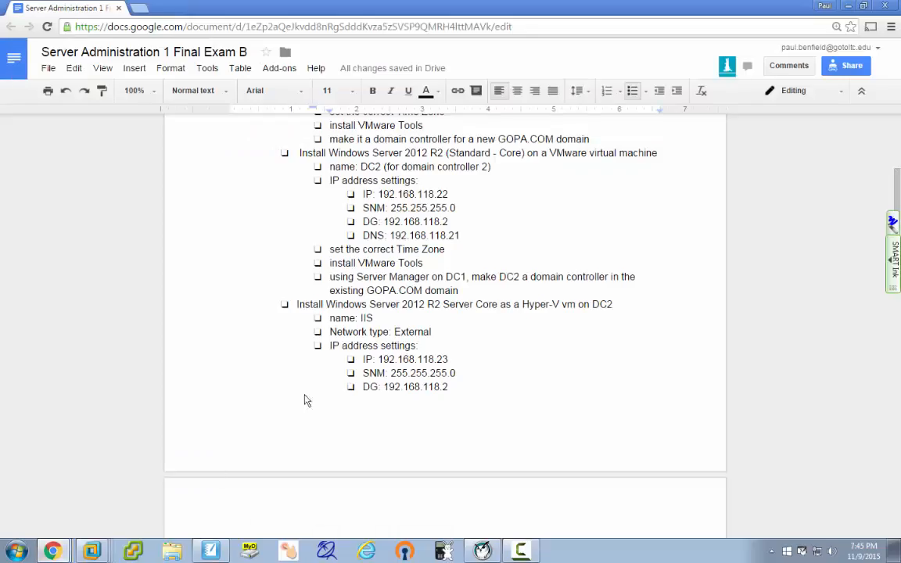
scroll(502, 393, down, 5)
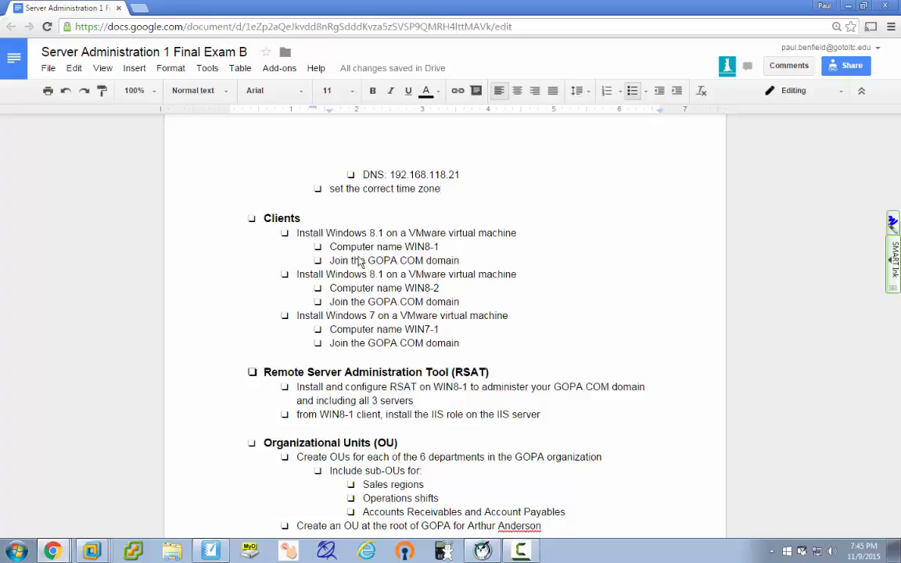
drag(404, 248, 438, 250)
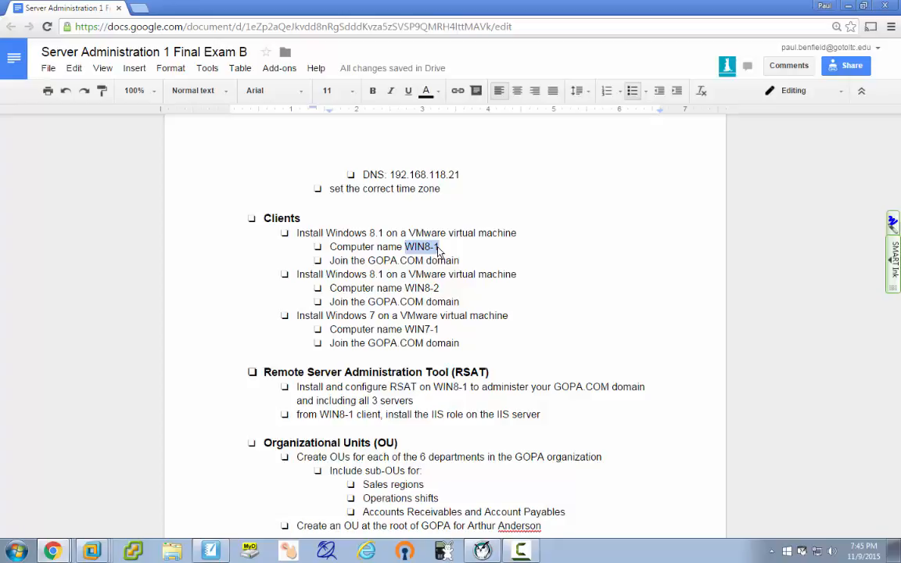
drag(405, 288, 446, 291)
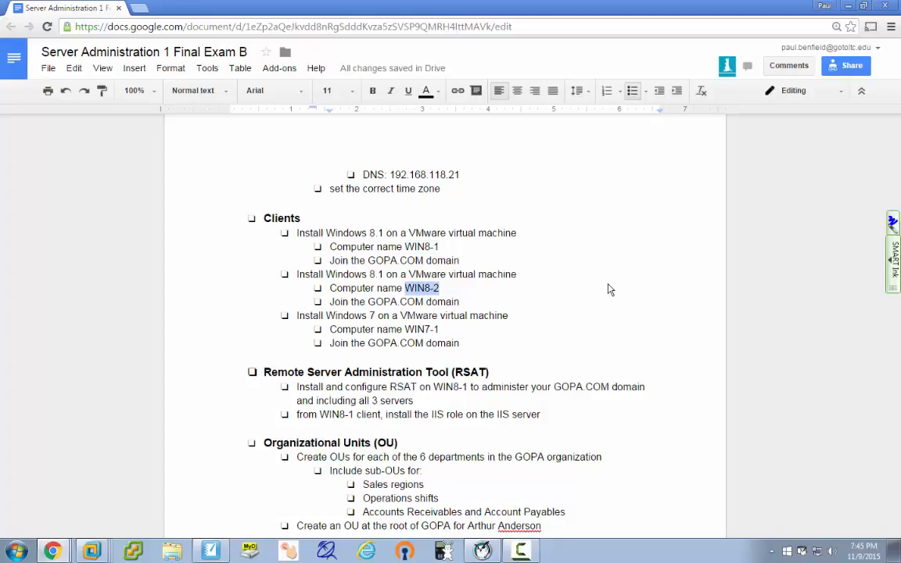
double_click(464, 344)
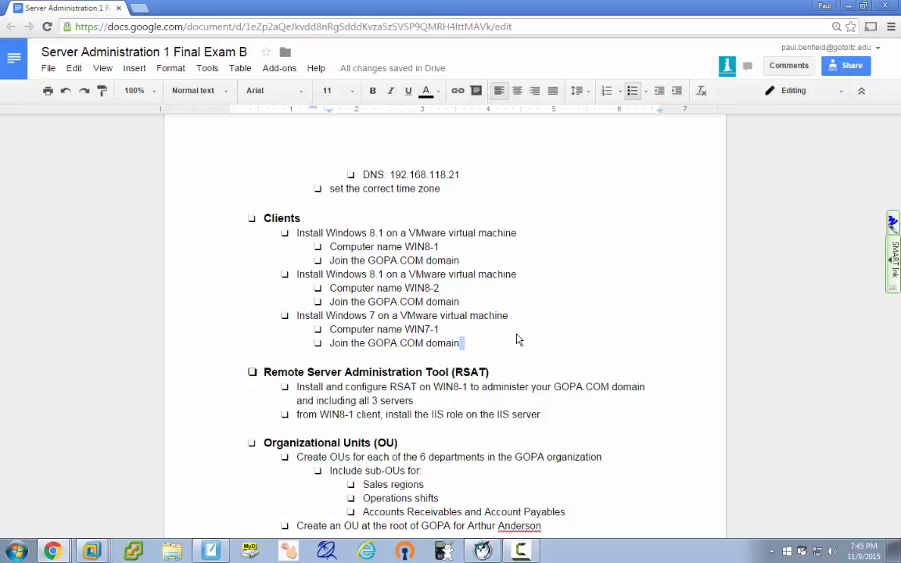
click(462, 344)
Delete the WIN8-2 Windows 8.1 client block and its leftover empty line.
drag(460, 303, 297, 274)
key(BackSpace)
key(BackSpace)
key(BackSpace)
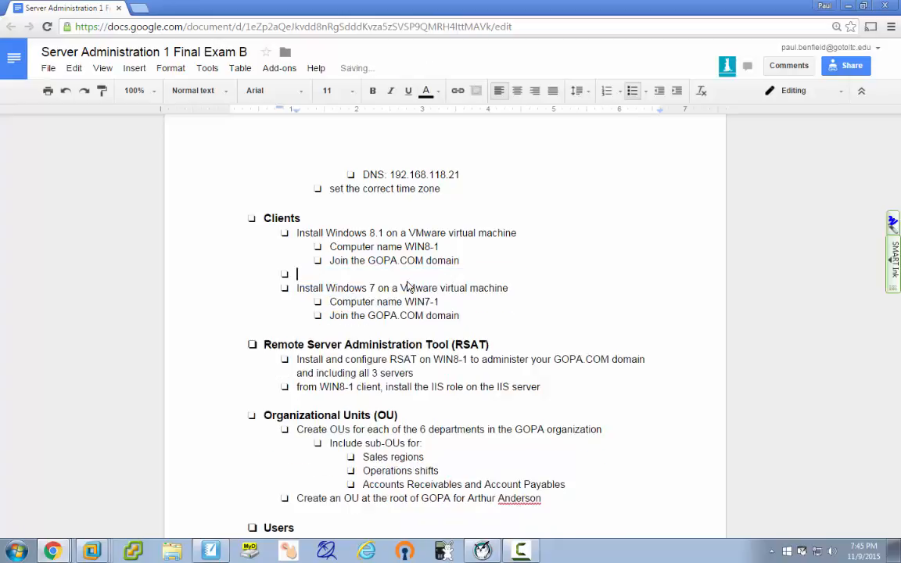
key(BackSpace)
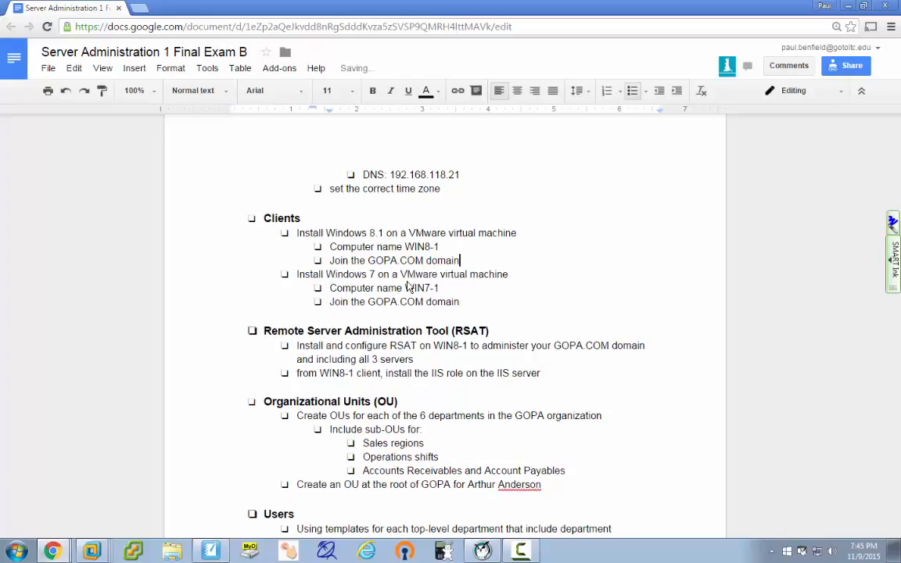
Paste a copy of the Windows 7 client block below it and rename it WIN7-2.
drag(459, 302, 297, 281)
key(ctrl+c)
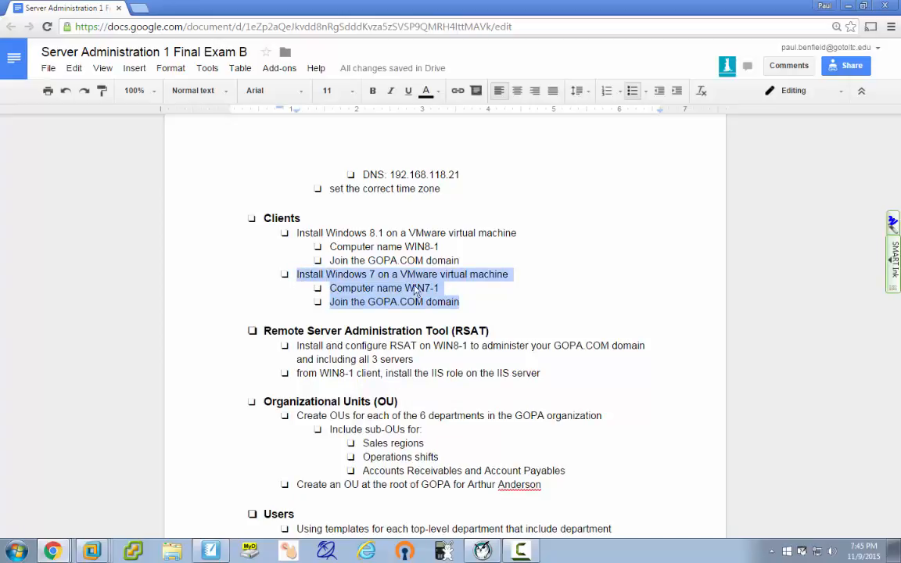
click(465, 308)
key(Return)
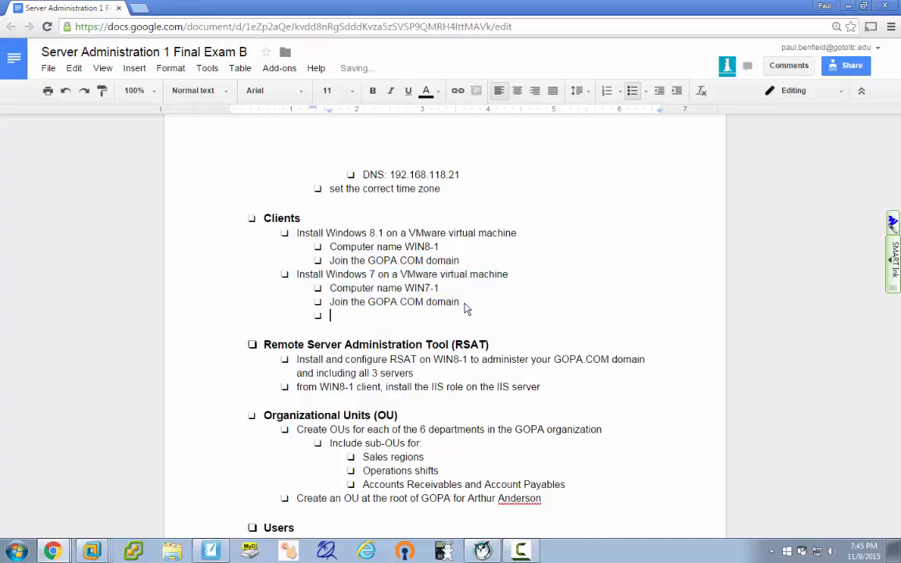
key(shift+Tab)
key(ctrl+v)
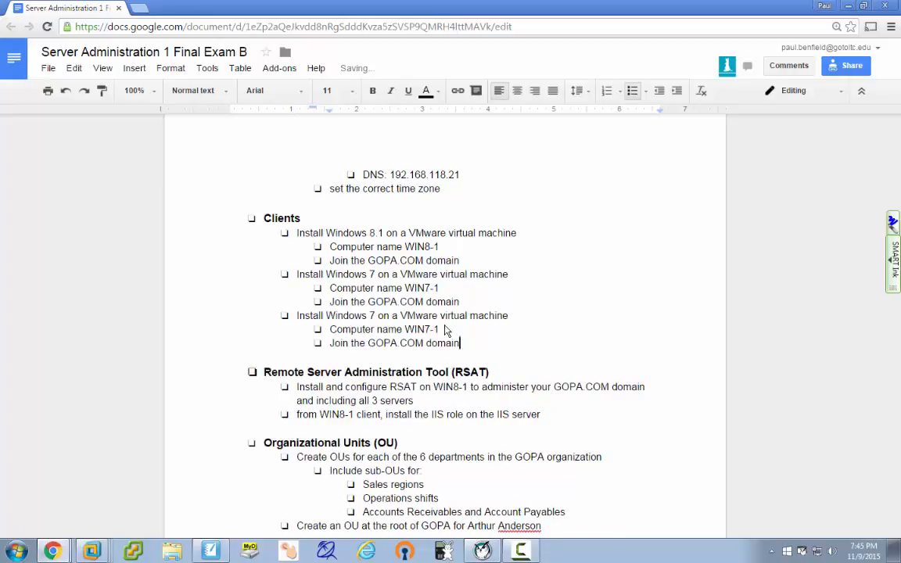
click(449, 332)
key(BackSpace)
text(2)
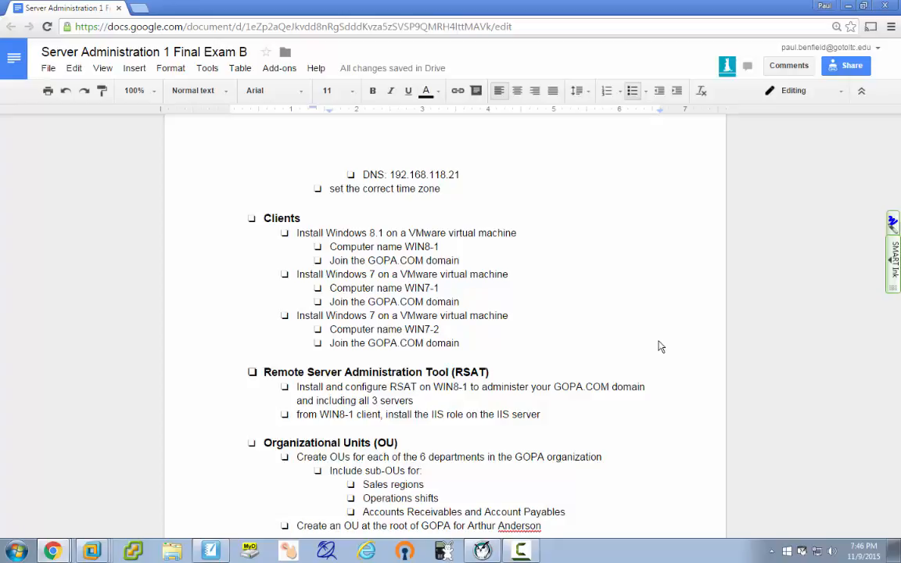
scroll(659, 346, down, 1)
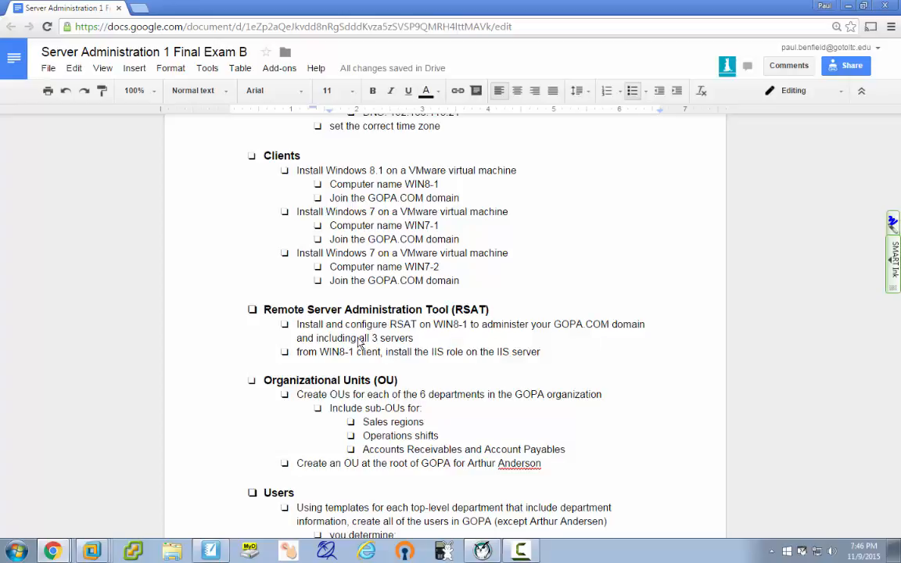
Append '- use all defaults' to the 'install the IIS role on the IIS server' line.
scroll(594, 235, up, 7)
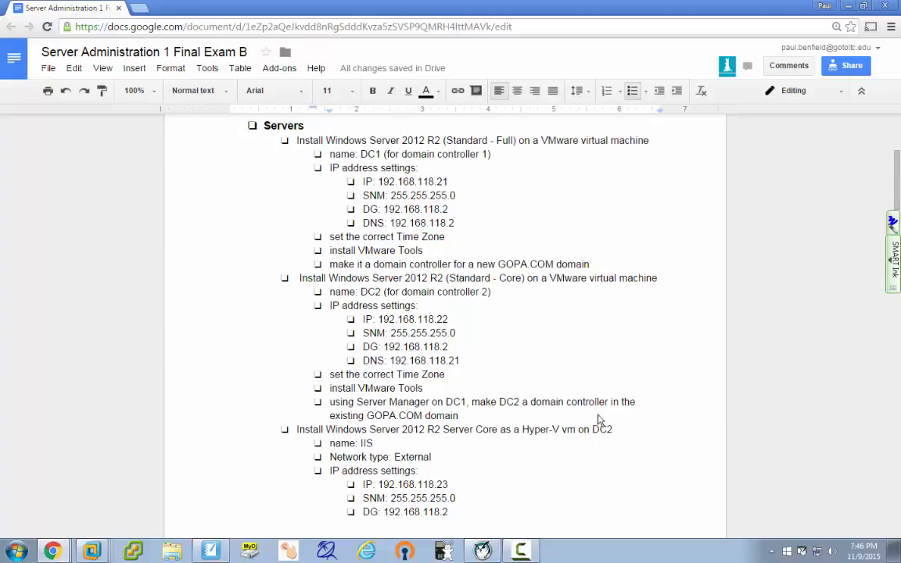
scroll(629, 372, down, 6)
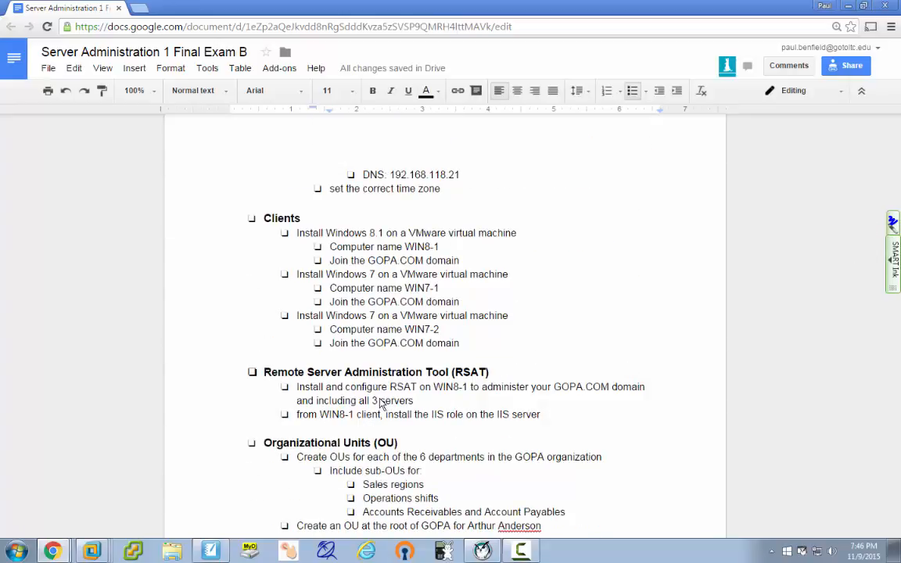
scroll(380, 403, down, 1)
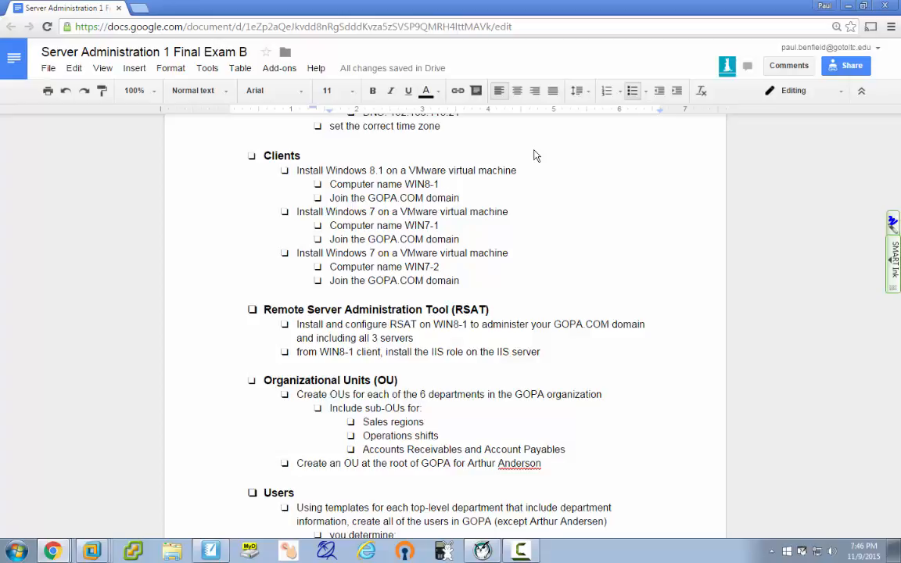
double_click(547, 353)
click(546, 352)
text(- use)
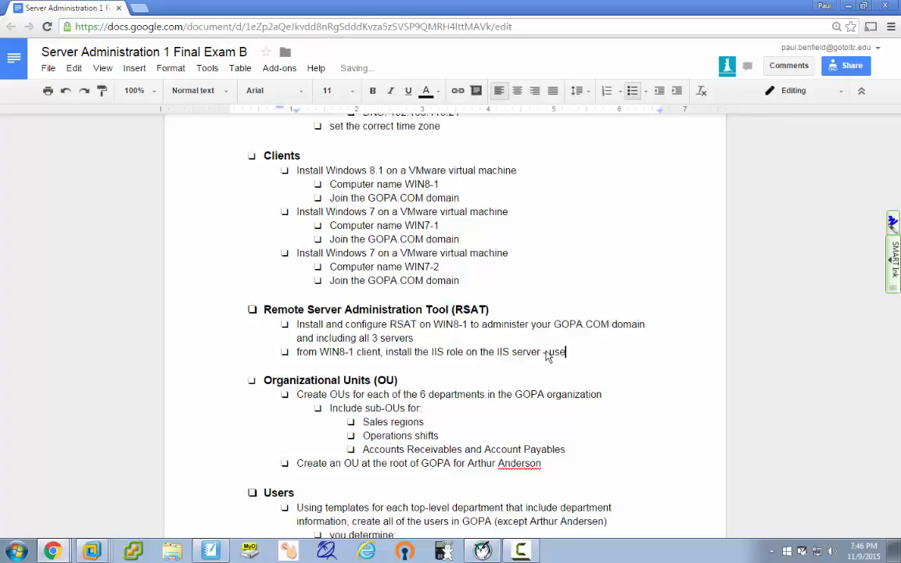
text( all defaults)
click(478, 397)
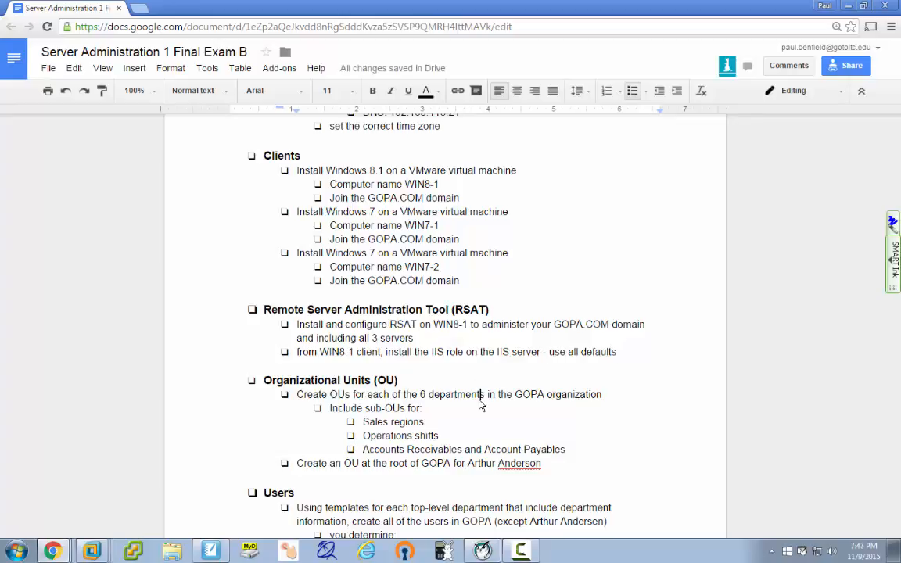
scroll(480, 404, down, 3)
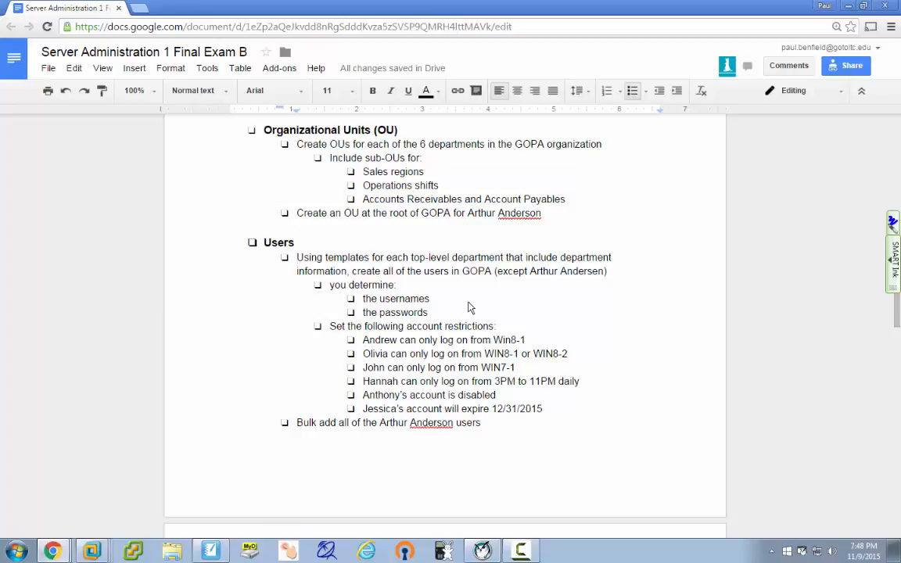
Change WIN8-2 to WIN7-2 in the second account restriction.
click(330, 357)
click(330, 329)
scroll(555, 364, down, 1)
click(559, 291)
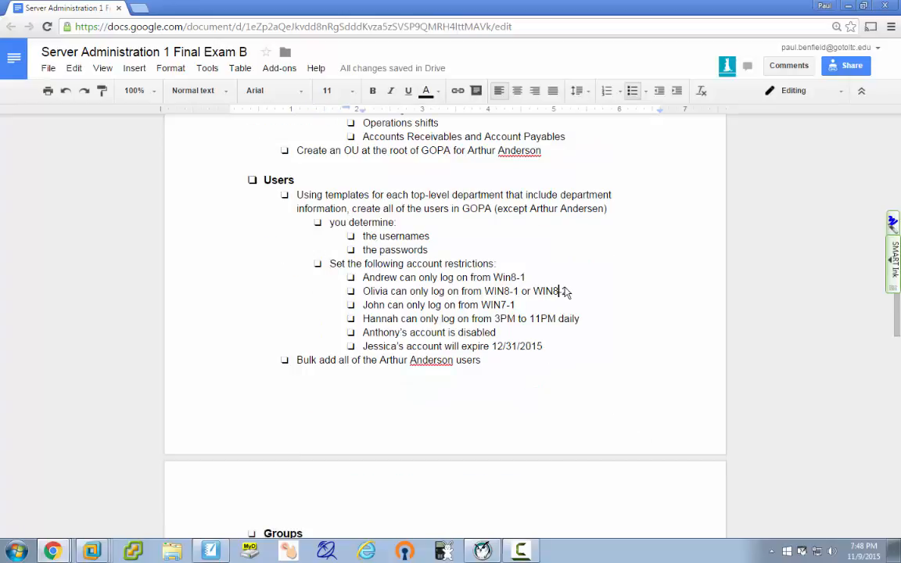
key(BackSpace)
text(7)
Review the restriction lines and select WIN7-1 in the third restriction.
double_click(530, 277)
double_click(572, 294)
click(483, 306)
drag(482, 306, 516, 308)
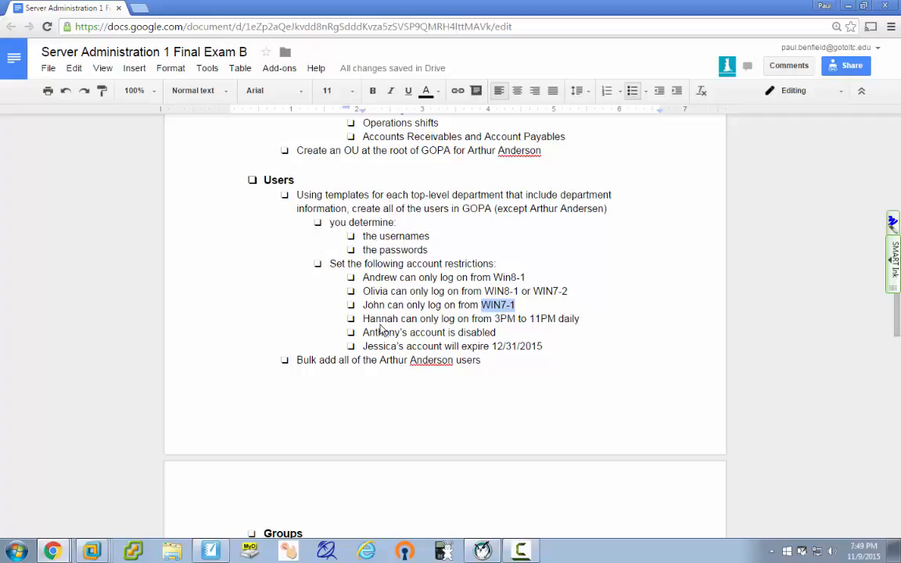
Change the log-on hours restriction from 3PM–11PM to 3AM–7AM.
click(506, 323)
key(BackSpace)
text(A)
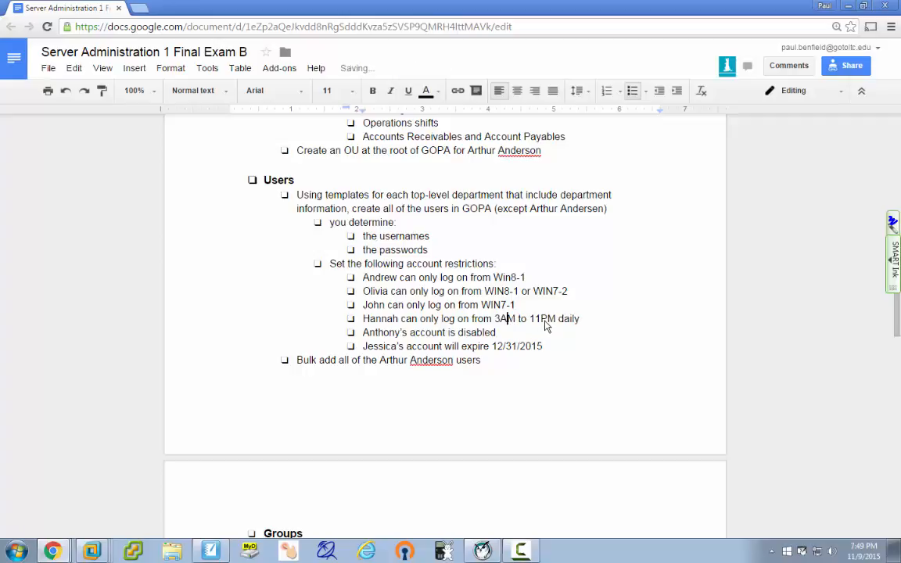
drag(539, 320, 532, 319)
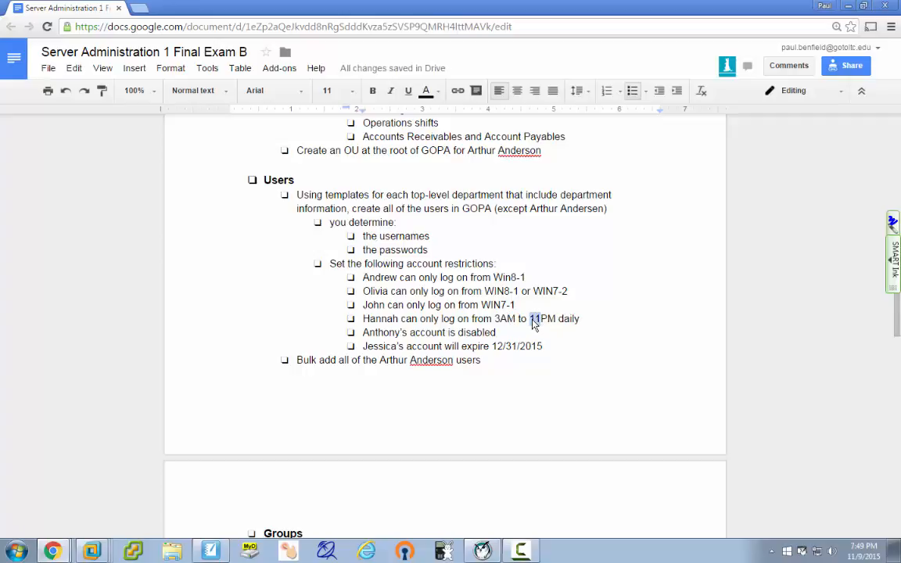
text(7)
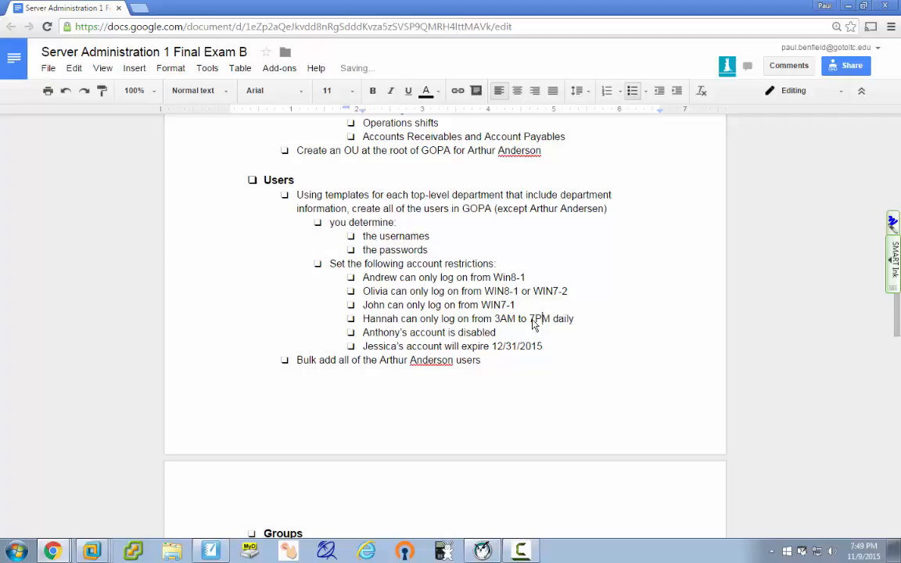
key(Delete)
text(A)
click(508, 333)
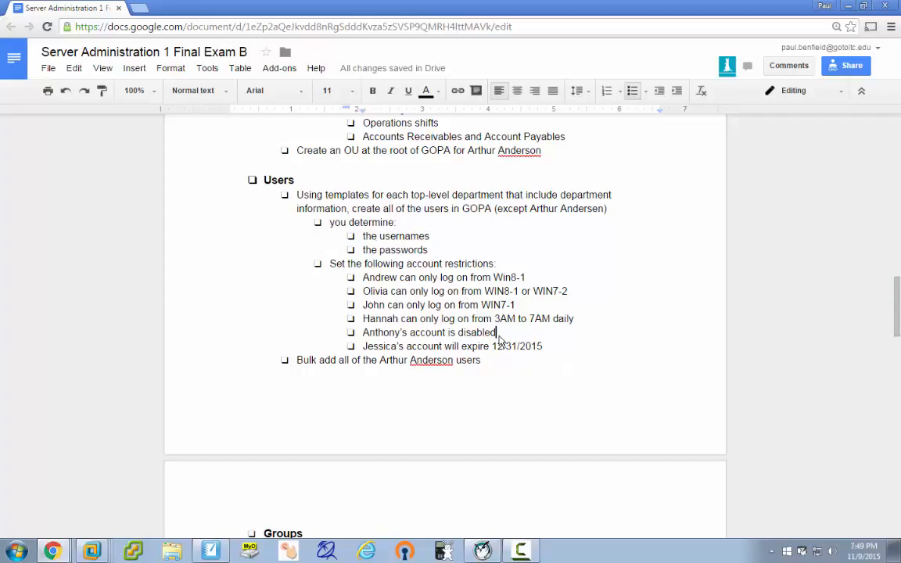
Select the bulk add line, then place the cursor at its end.
click(548, 306)
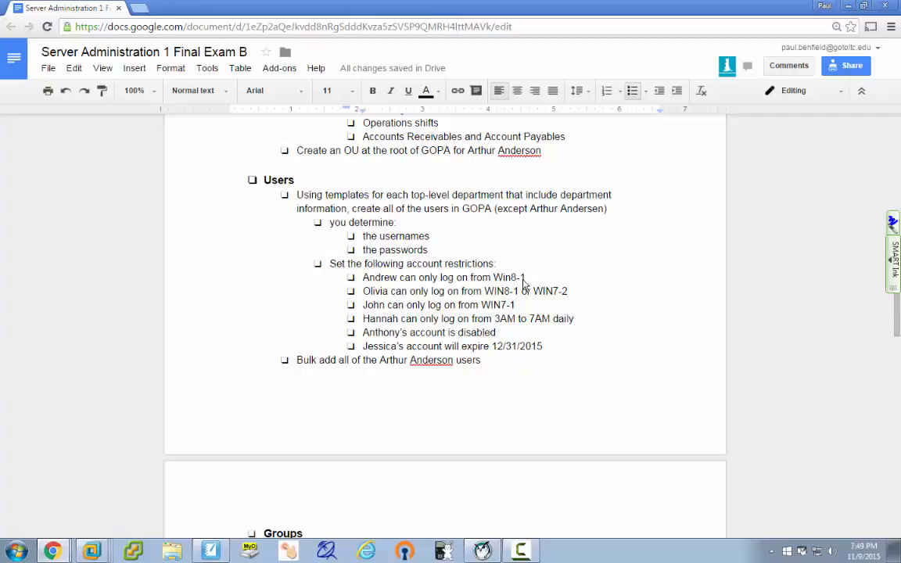
click(482, 364)
drag(481, 362, 296, 364)
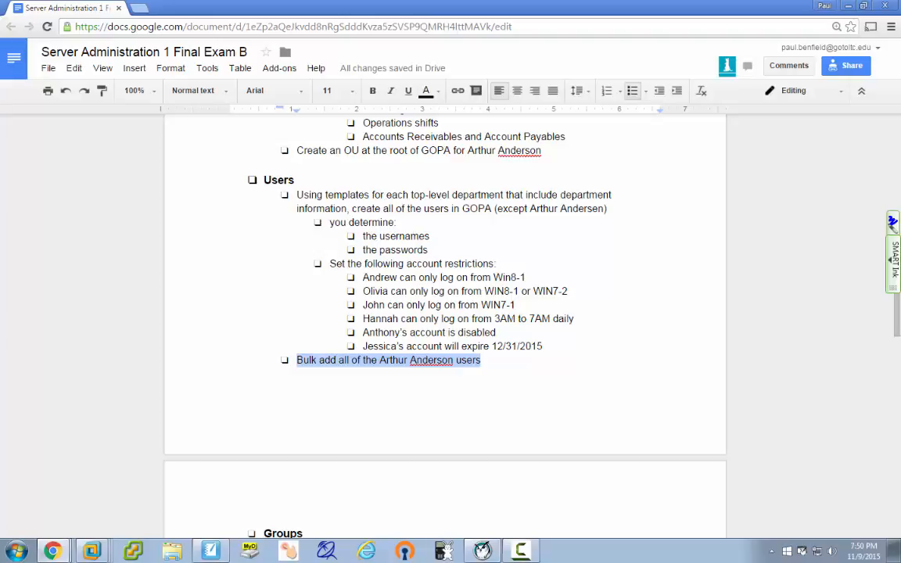
drag(488, 361, 492, 373)
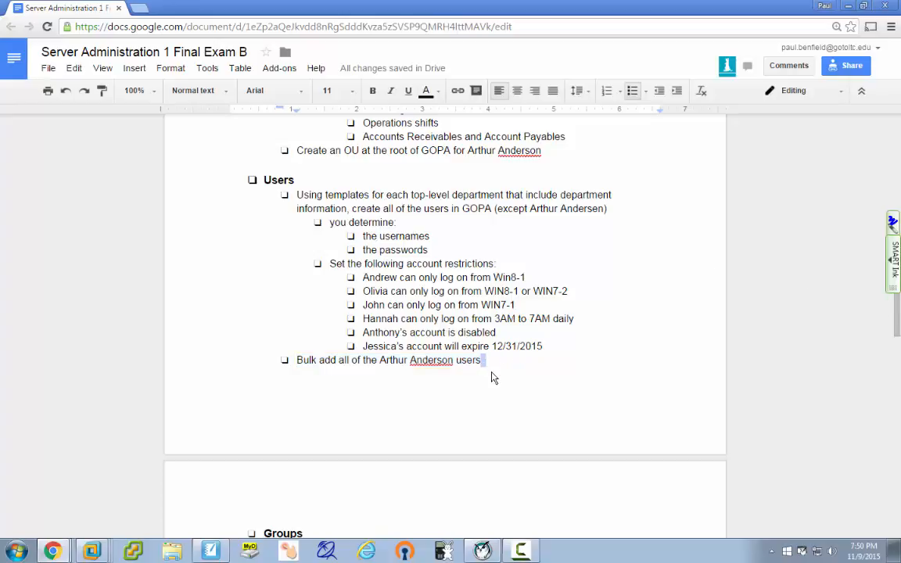
click(483, 366)
End the bulk-add bullet with 'to the Arthur Anderson OU'.
double_click(518, 365)
text(to the A)
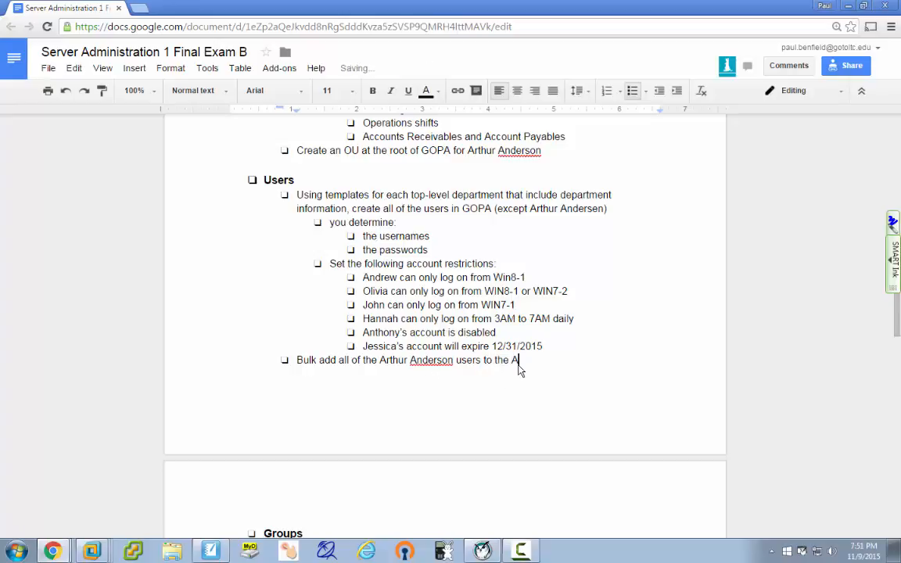
text(rhtur Anderson OU)
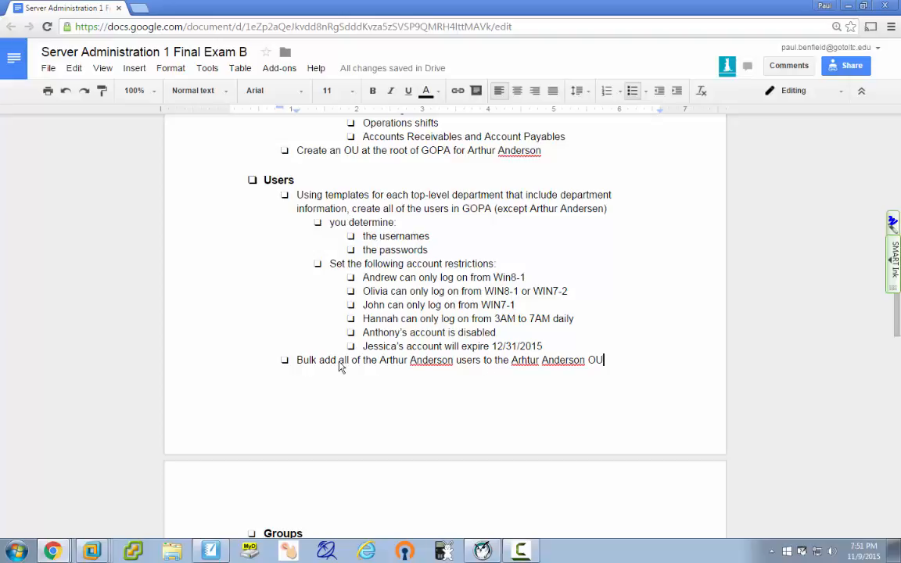
Prefix the bulk-add bullet with 'EXTRA CREDIT:'.
click(297, 365)
text(EXTRA CREDI)
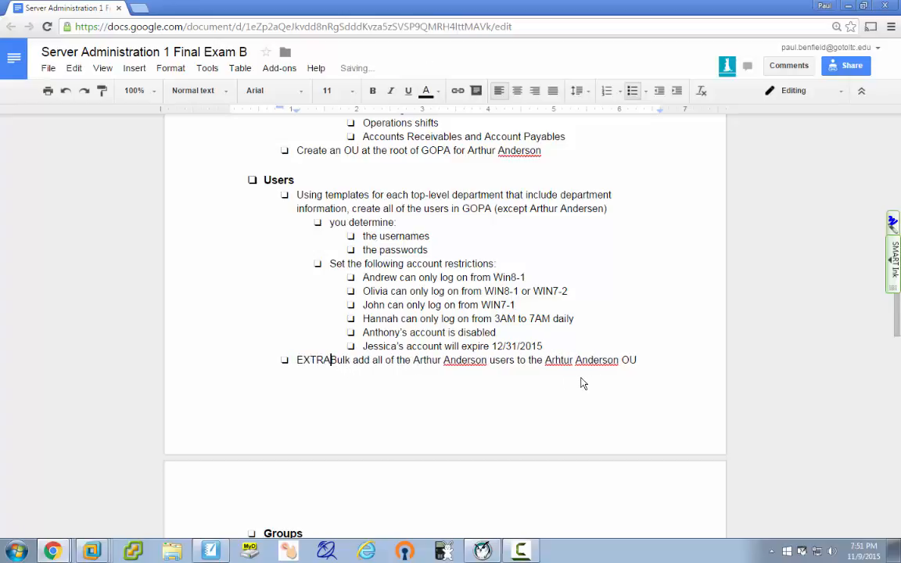
text(T:)
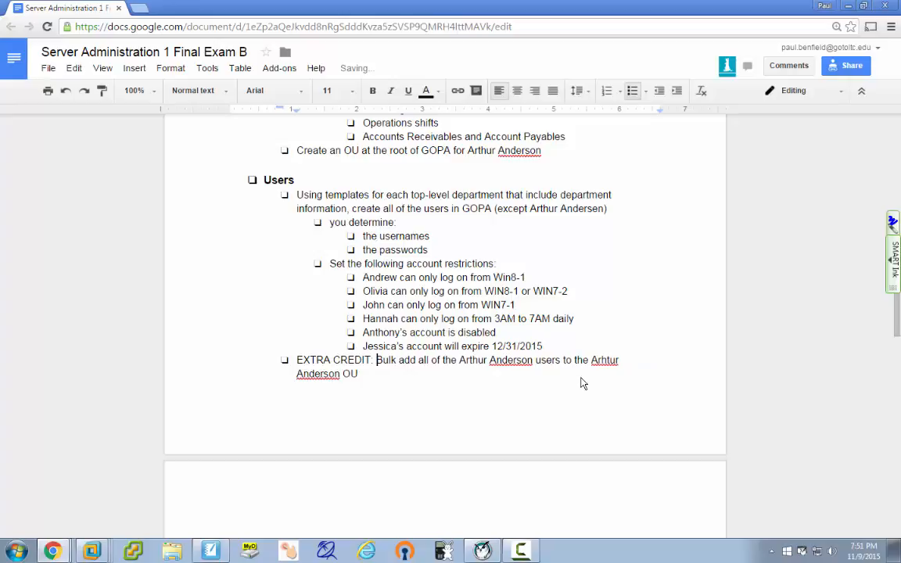
click(415, 383)
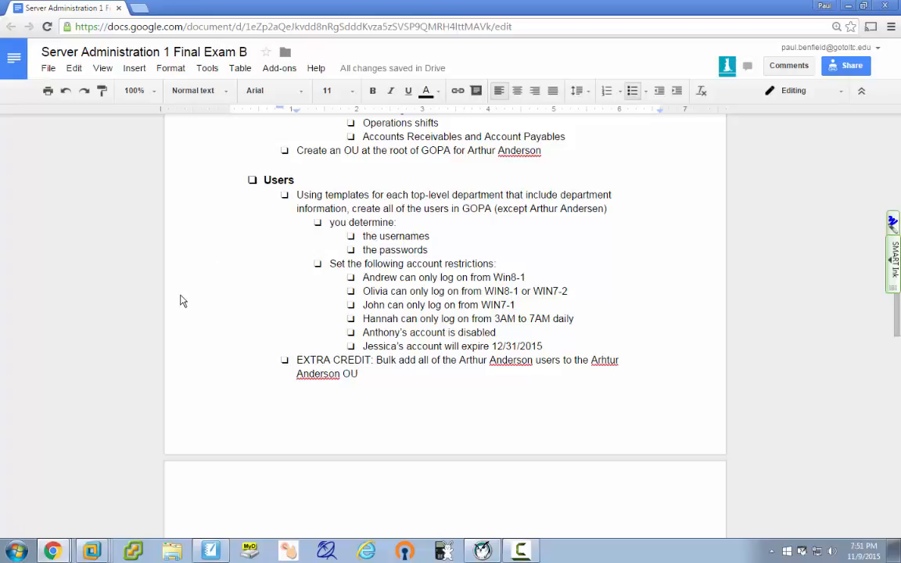
double_click(606, 284)
scroll(607, 290, down, 1)
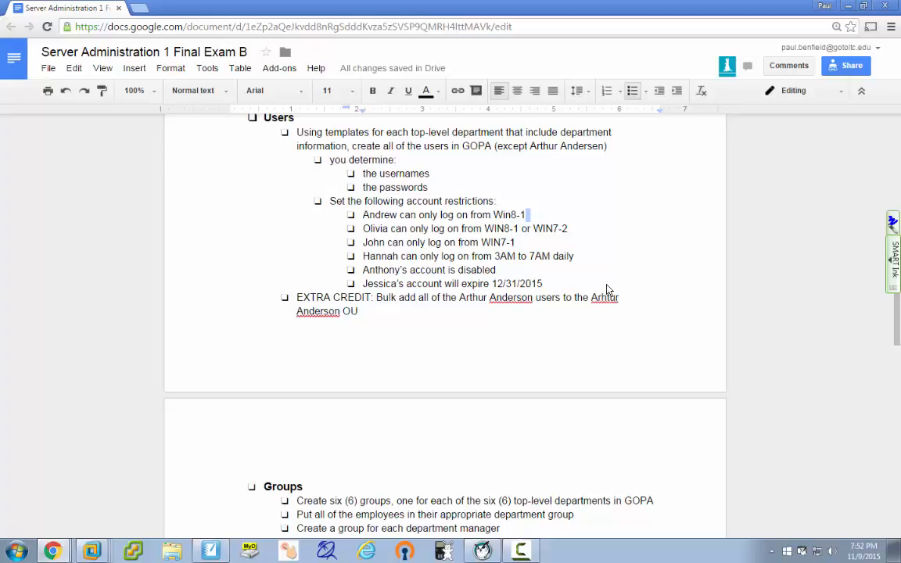
scroll(466, 454, down, 1)
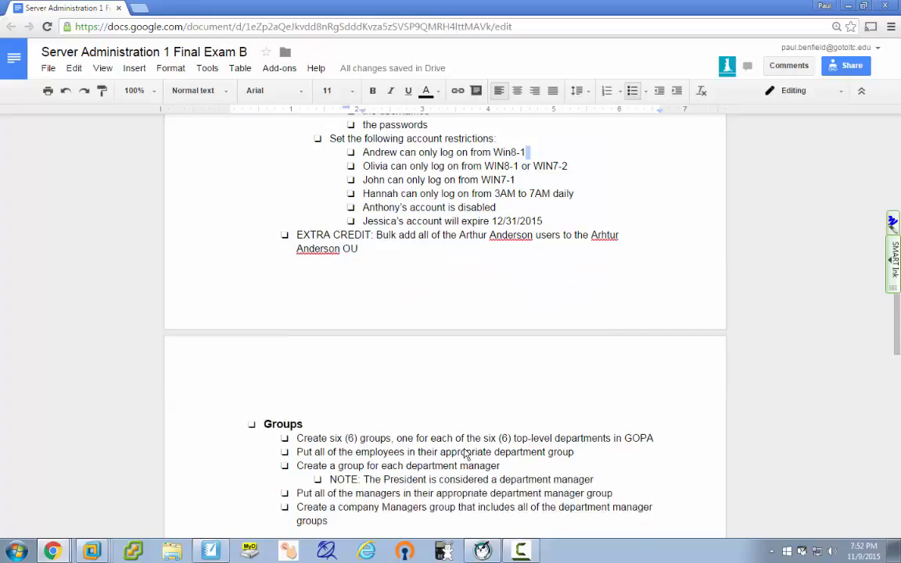
scroll(466, 453, down, 3)
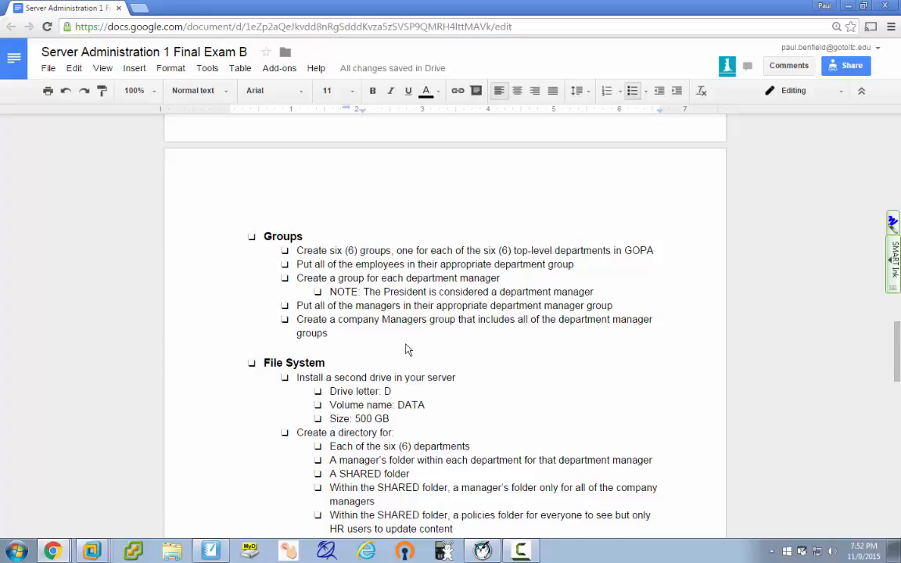
scroll(228, 429, down, 3)
Change 'policies' to 'Policies' in the SHARED folder bullet.
scroll(227, 429, up, 1)
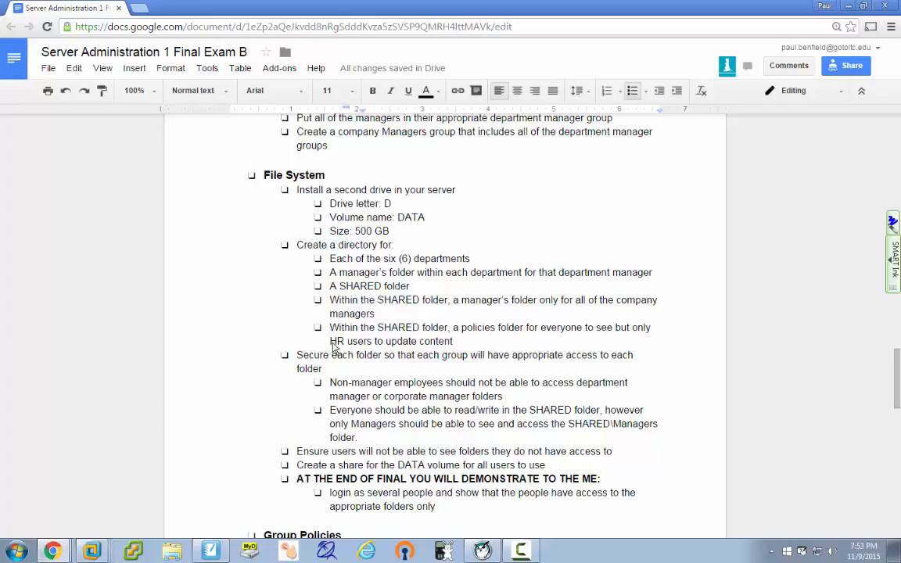
click(458, 343)
click(377, 315)
click(463, 330)
key(BackSpace)
text(P)
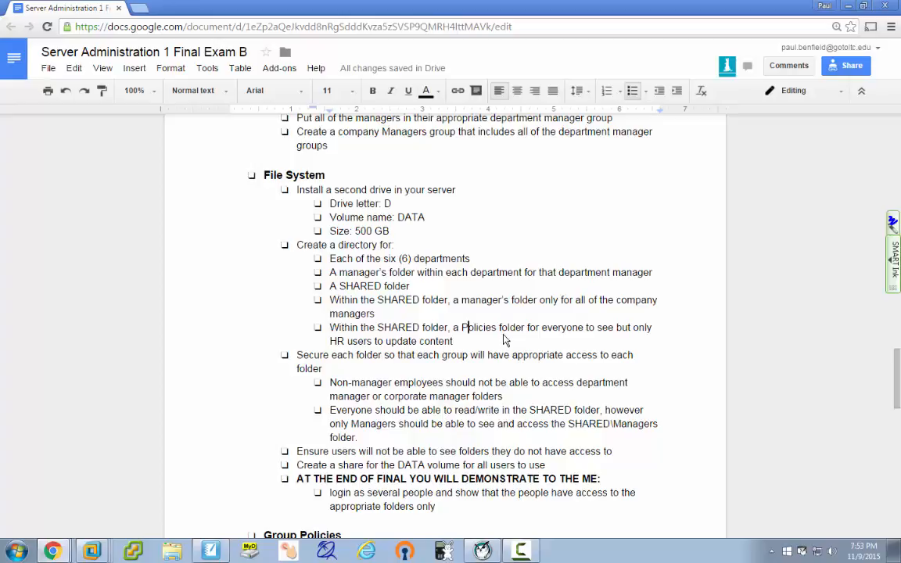
scroll(469, 338, down, 3)
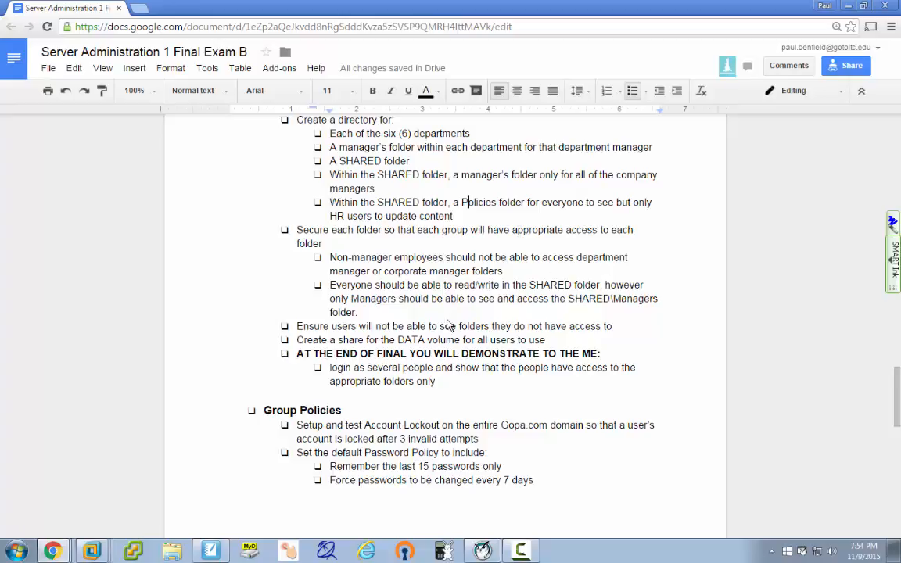
click(365, 315)
click(614, 328)
drag(297, 340, 547, 348)
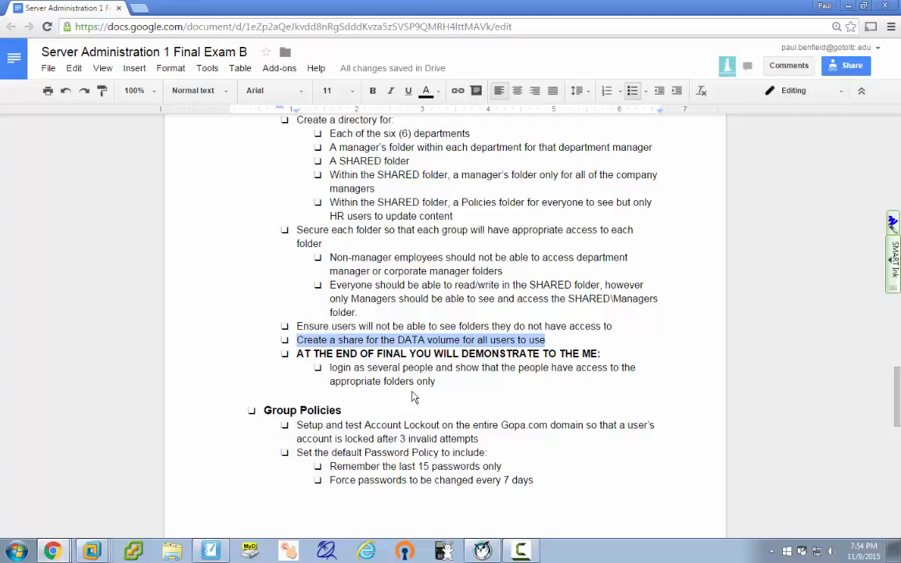
click(438, 383)
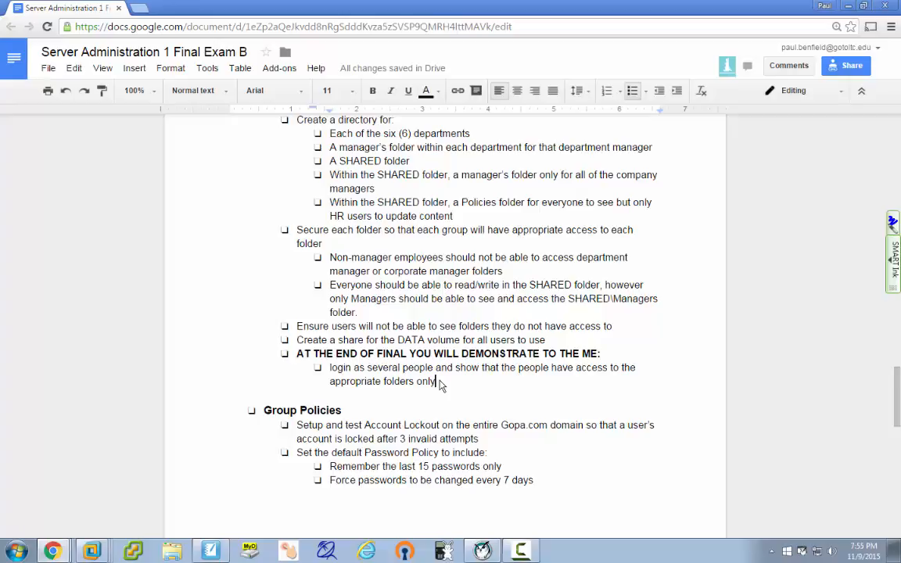
Change the password policy from 'every 7 days' to 'every 10 days'.
scroll(439, 385, down, 3)
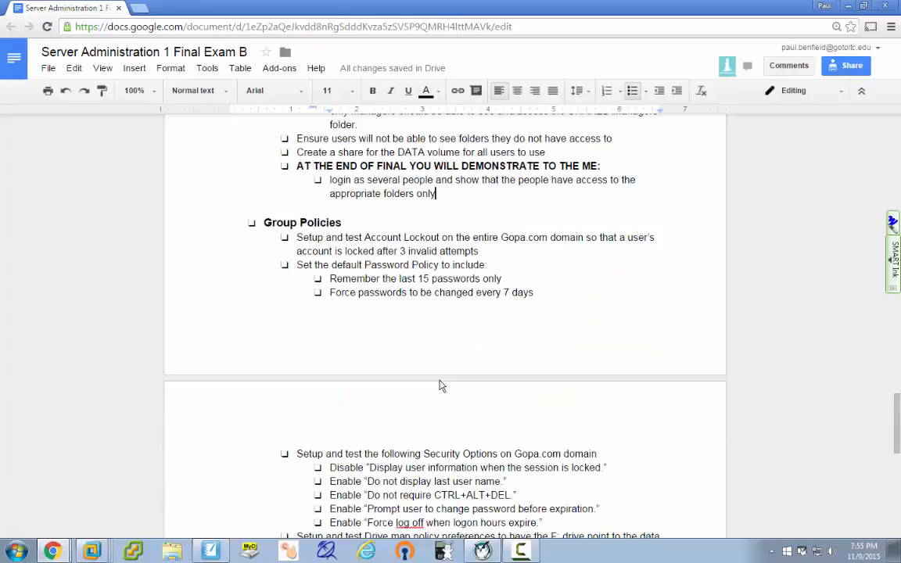
scroll(439, 385, down, 1)
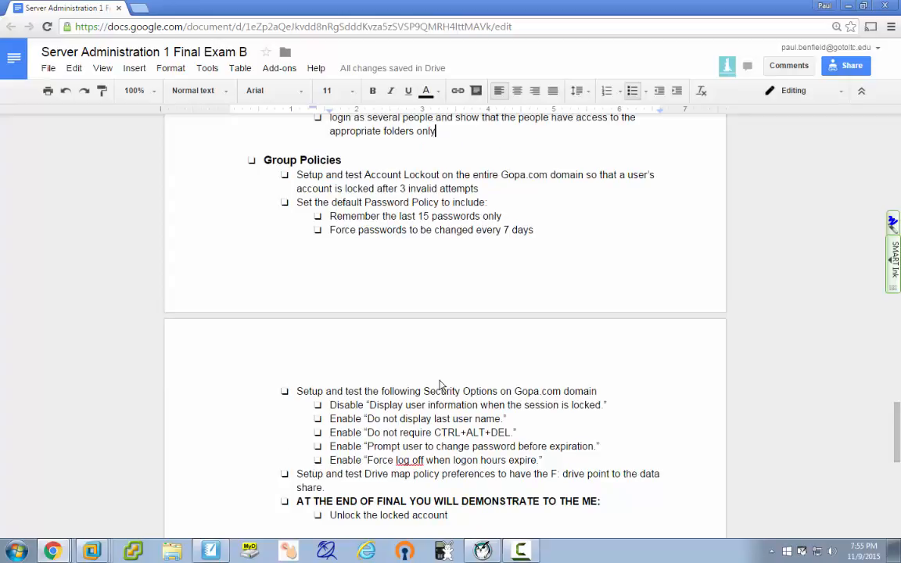
click(596, 252)
click(508, 230)
key(BackSpace)
text(10)
click(505, 219)
click(542, 230)
scroll(634, 415, down, 2)
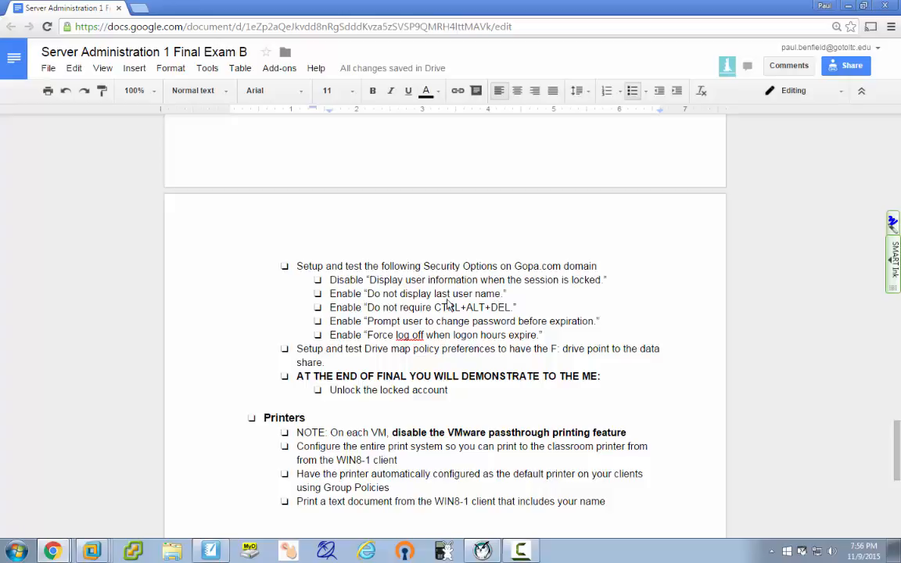
drag(437, 309, 510, 309)
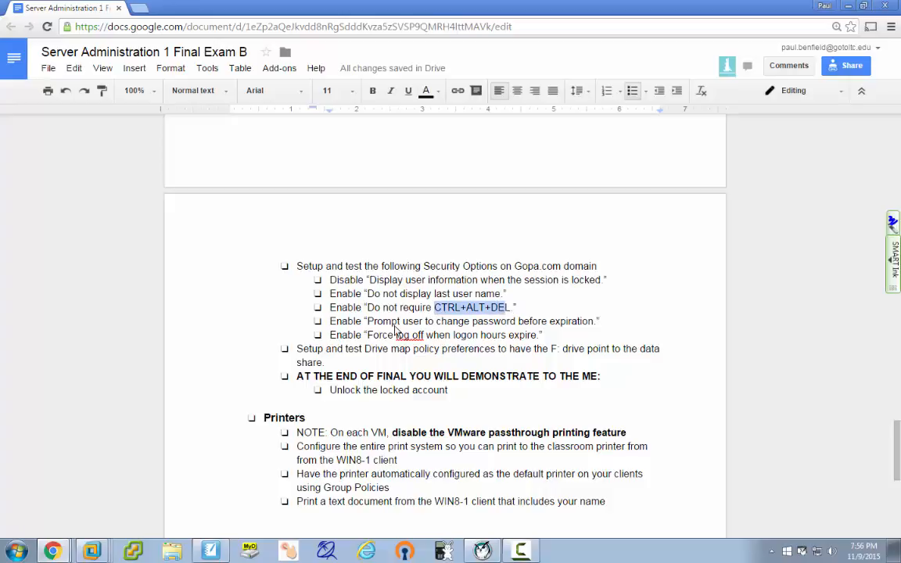
drag(367, 321, 594, 329)
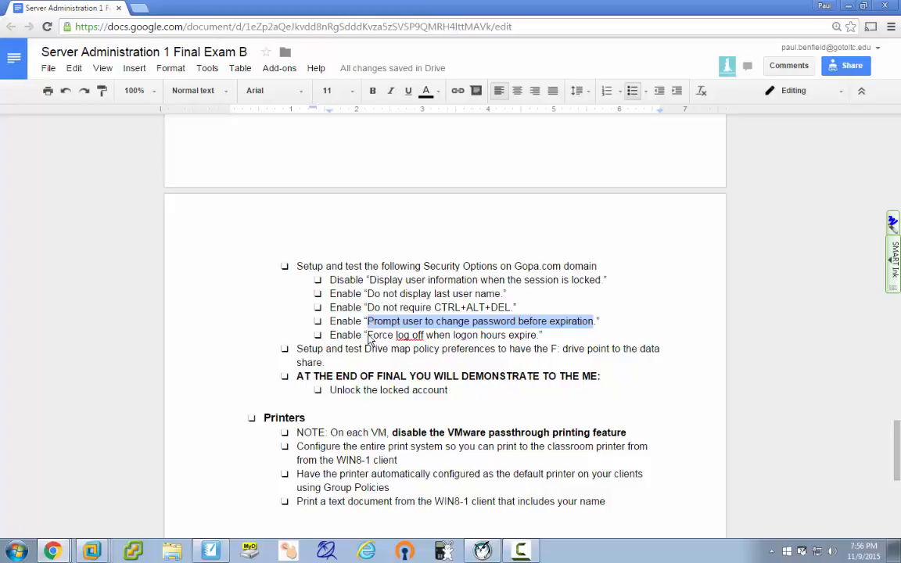
drag(368, 335, 538, 342)
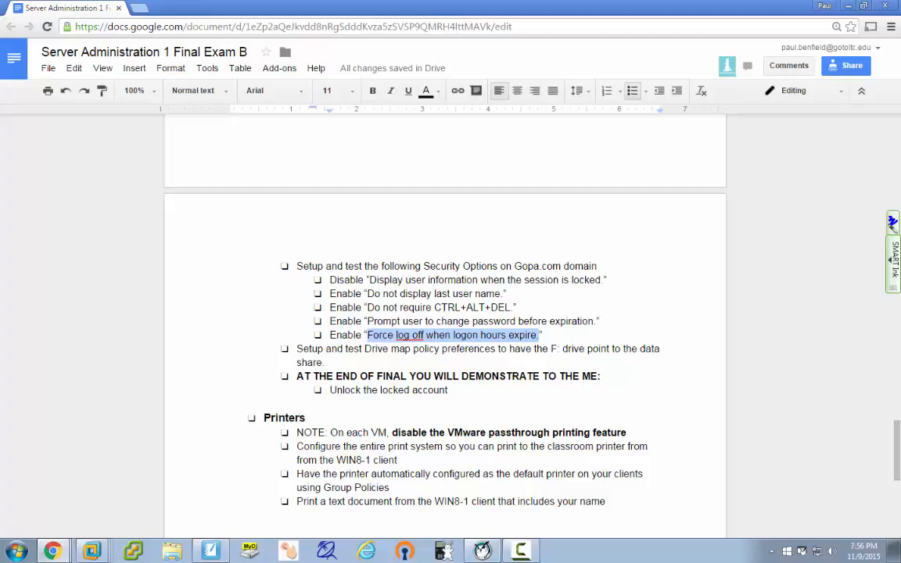
Switch to the 2012-1 server VM and bring up its sign-in prompt with Ctrl+Alt+Delete.
click(91, 552)
click(88, 490)
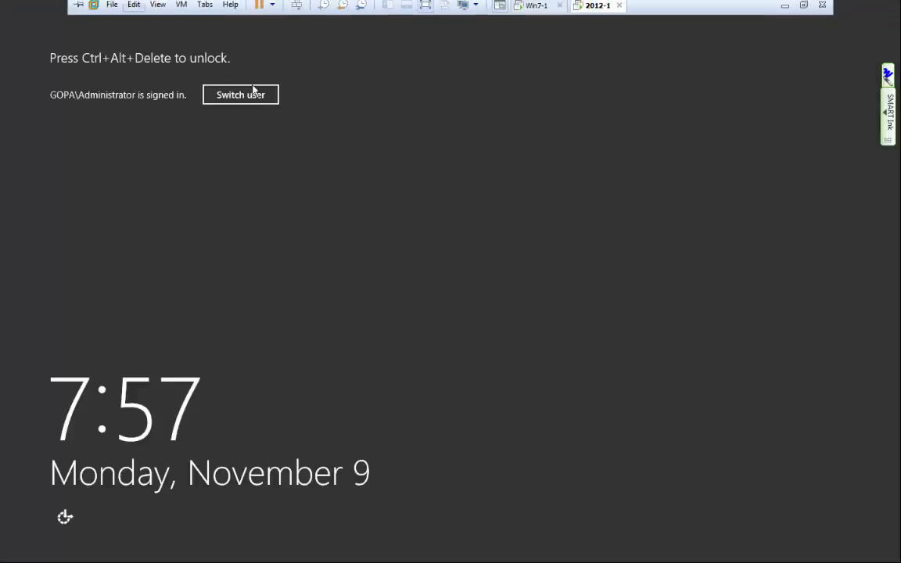
key(ctrl+alt+Delete)
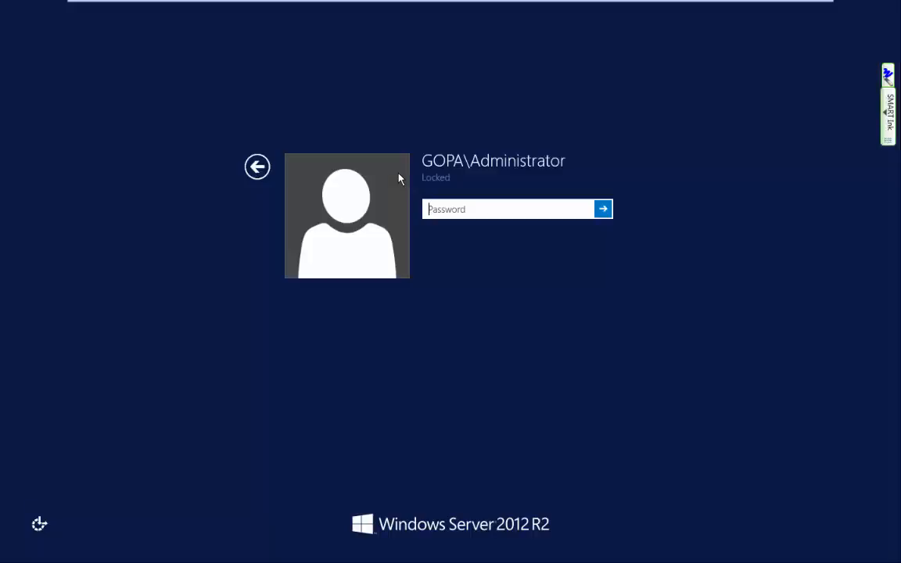
Unlock the server and show User Configuration's Administrative Templates > Network > Shared Folders policies.
text(•••••••)
key(Return)
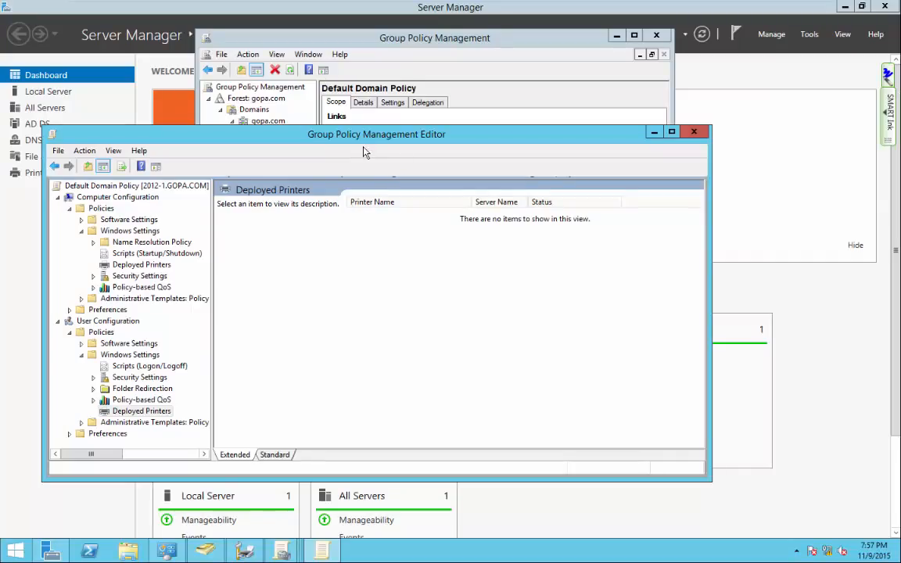
drag(364, 135, 433, 37)
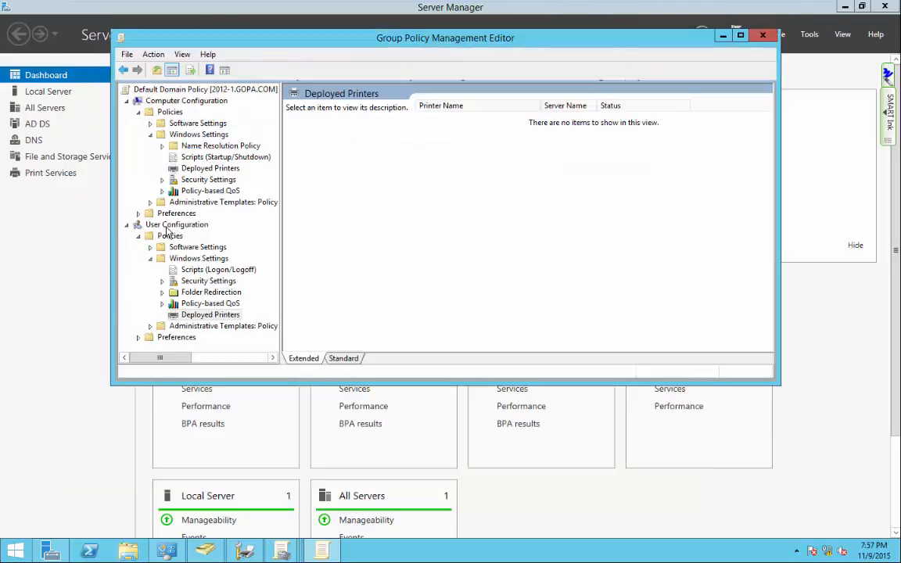
click(153, 331)
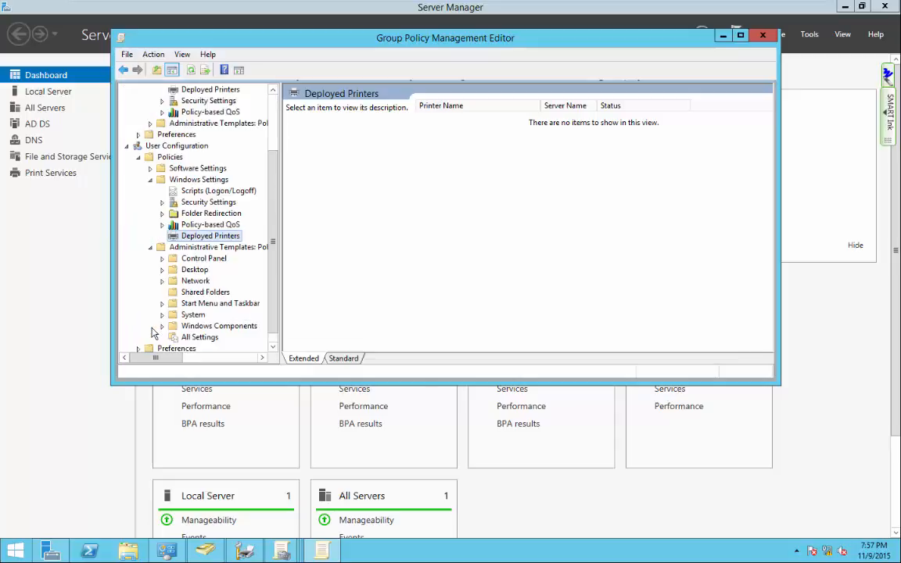
click(173, 294)
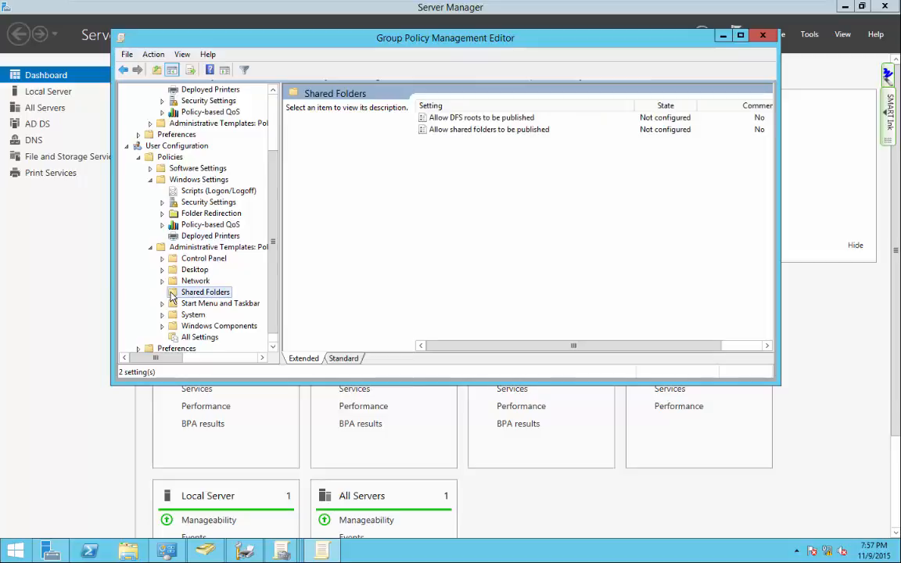
click(162, 282)
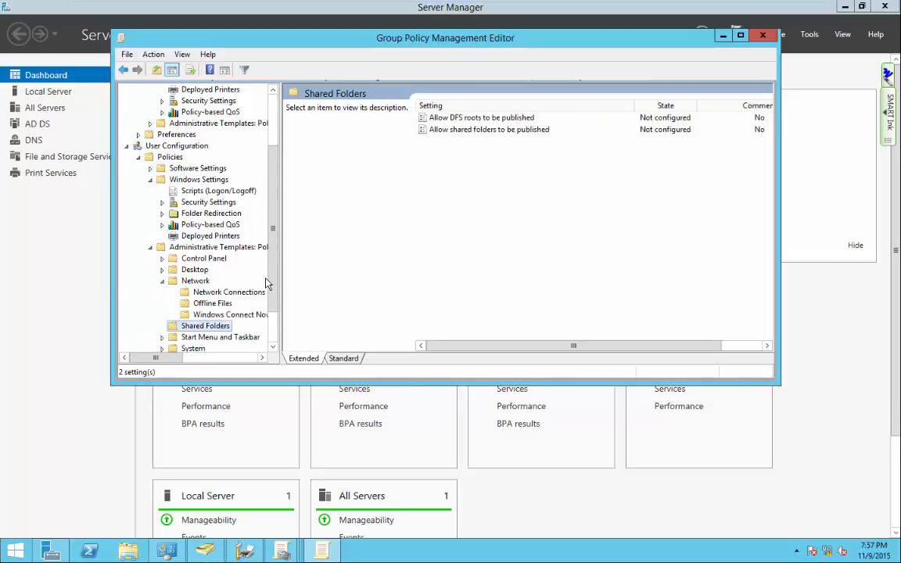
scroll(275, 276, down, 2)
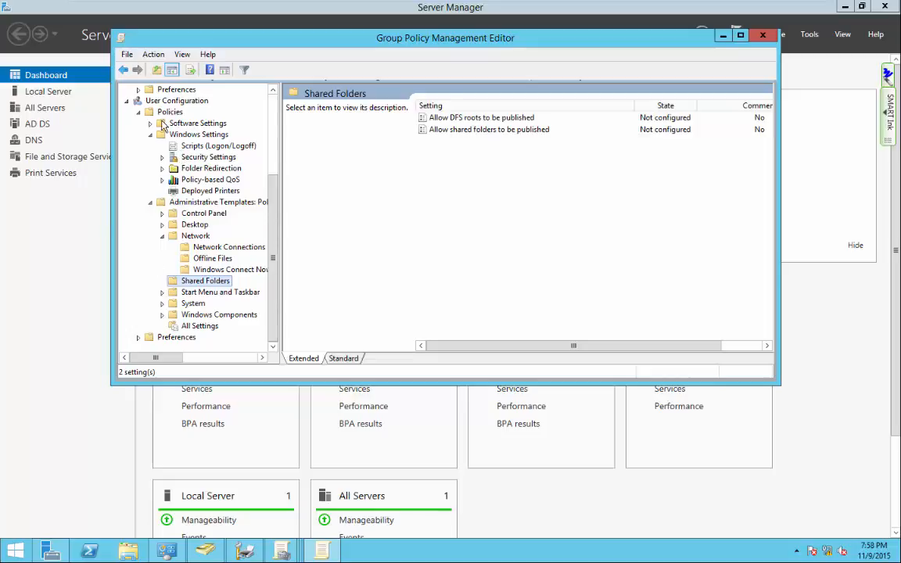
Open the Windows Settings items under User Configuration Preferences.
click(152, 338)
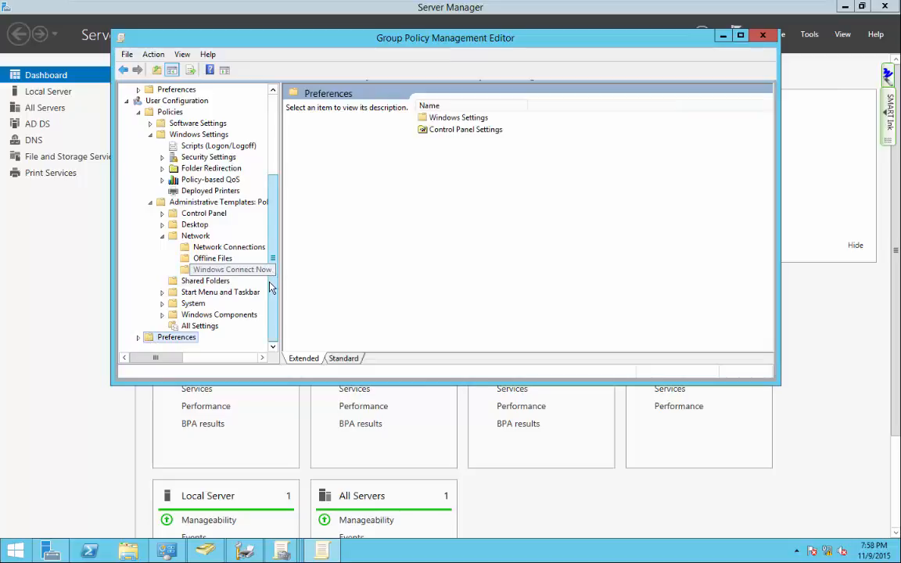
double_click(449, 119)
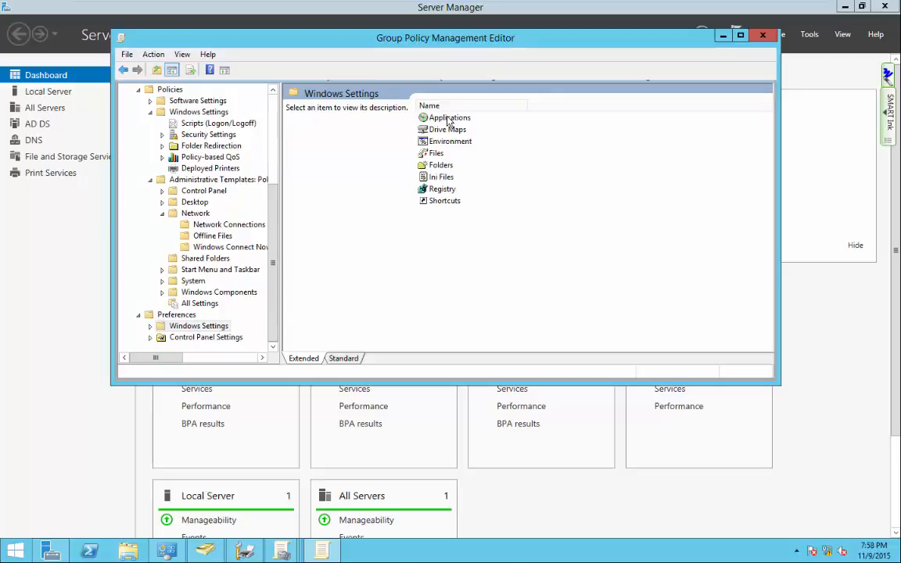
Start a new Mapped Drive entry under Preferences Drive Maps.
double_click(443, 129)
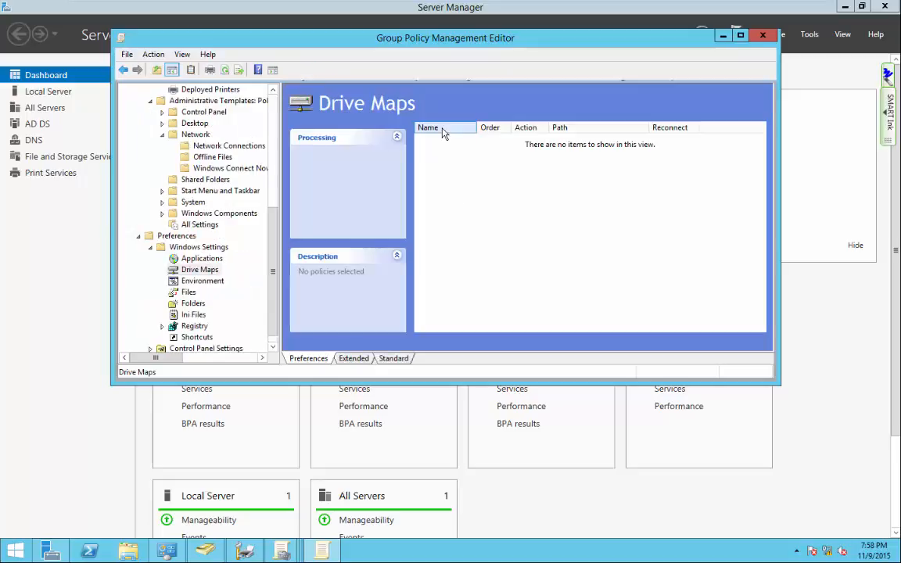
right_click(509, 190)
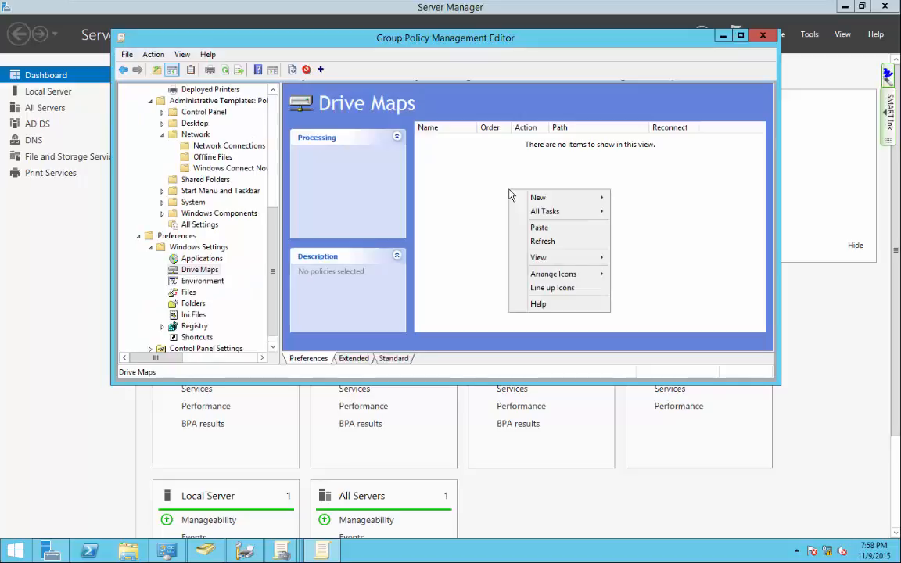
mouse_move(535, 202)
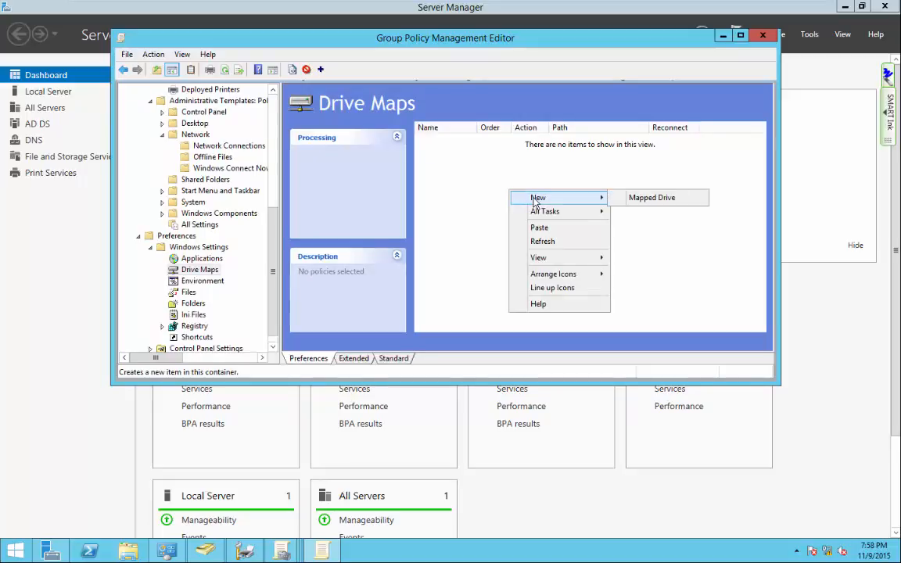
click(657, 198)
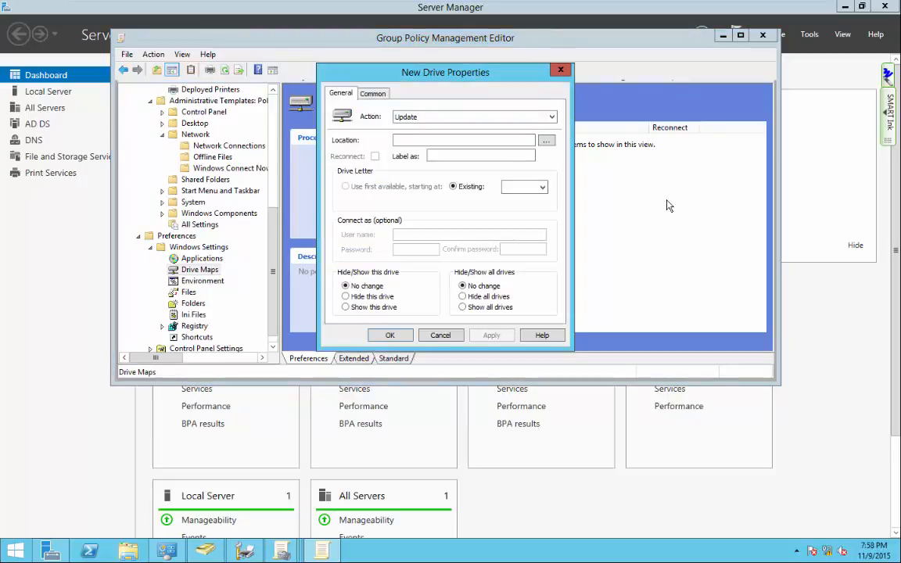
Set the mapped drive's action to Replace and its location to \\2012-1\data.
click(500, 117)
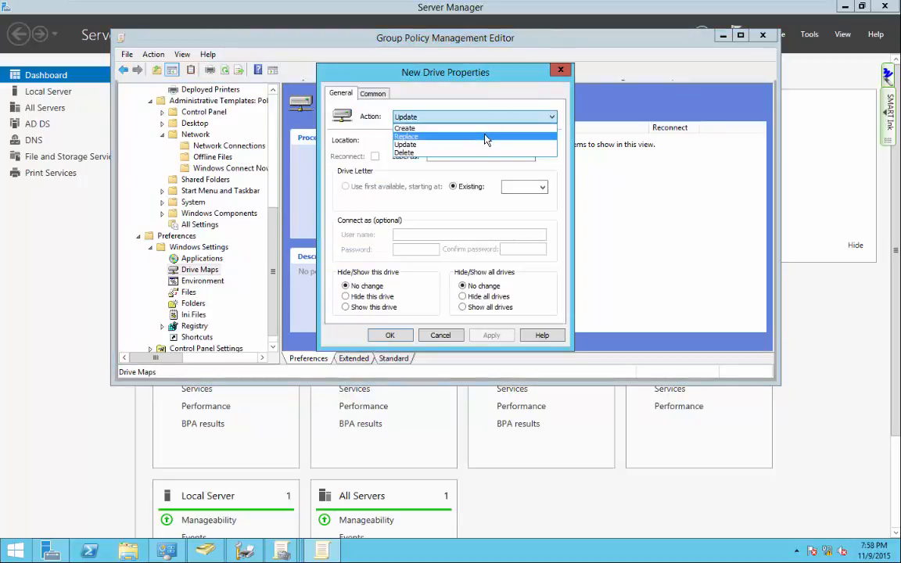
click(484, 137)
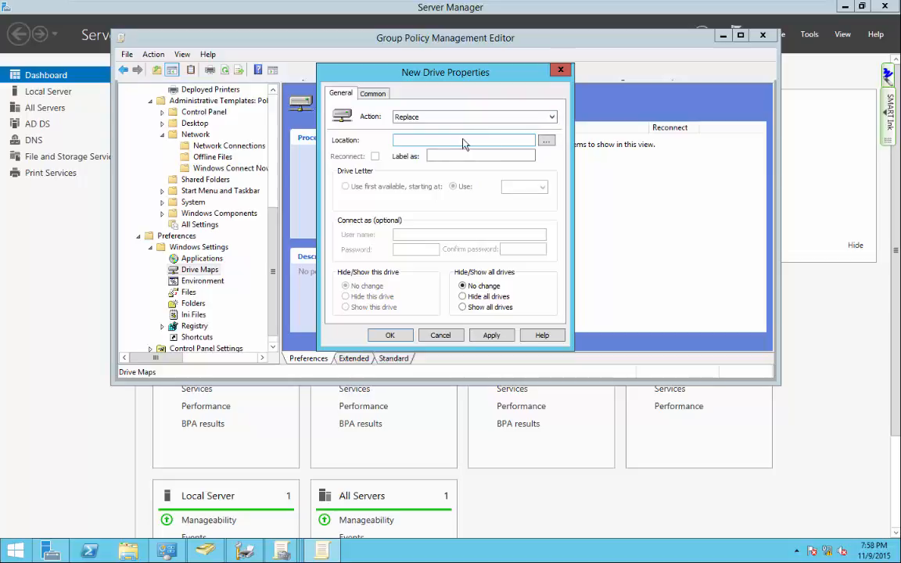
click(545, 142)
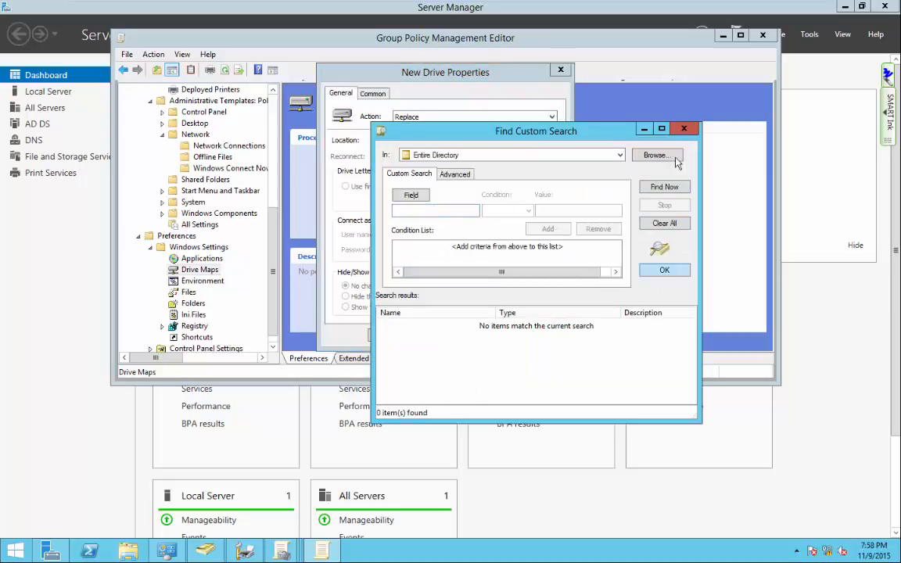
click(684, 129)
click(462, 142)
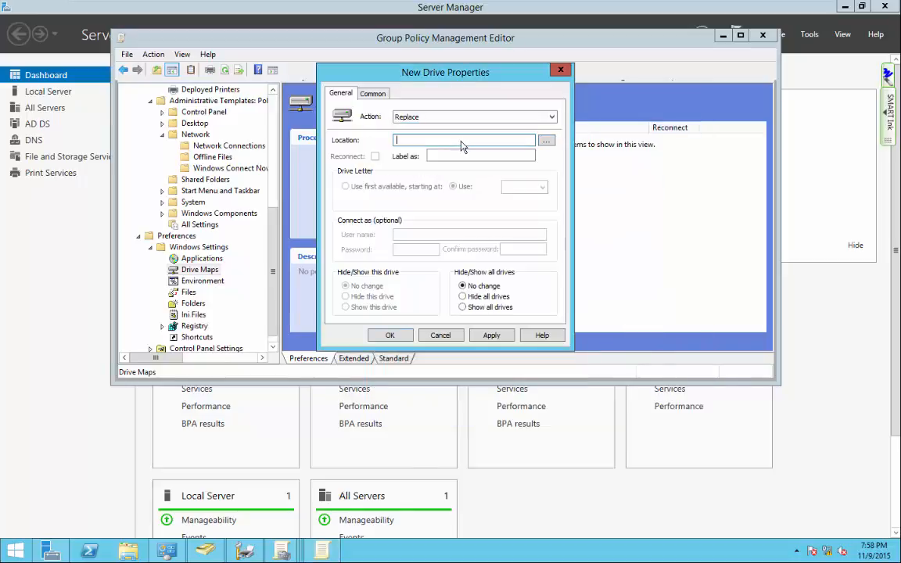
text(\)
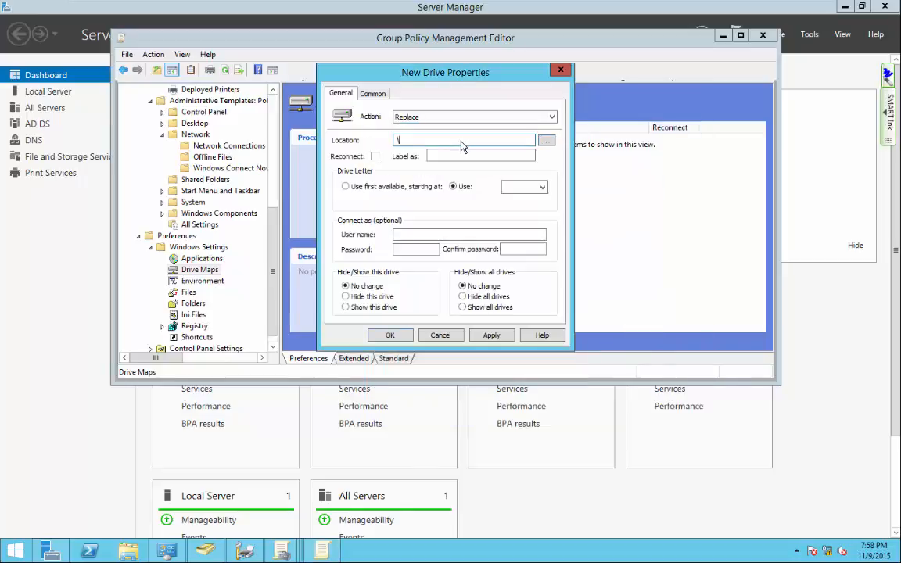
text(2012-1\data)
Assign drive letter F: with label DATA and save the drive map.
click(516, 188)
click(513, 250)
click(462, 158)
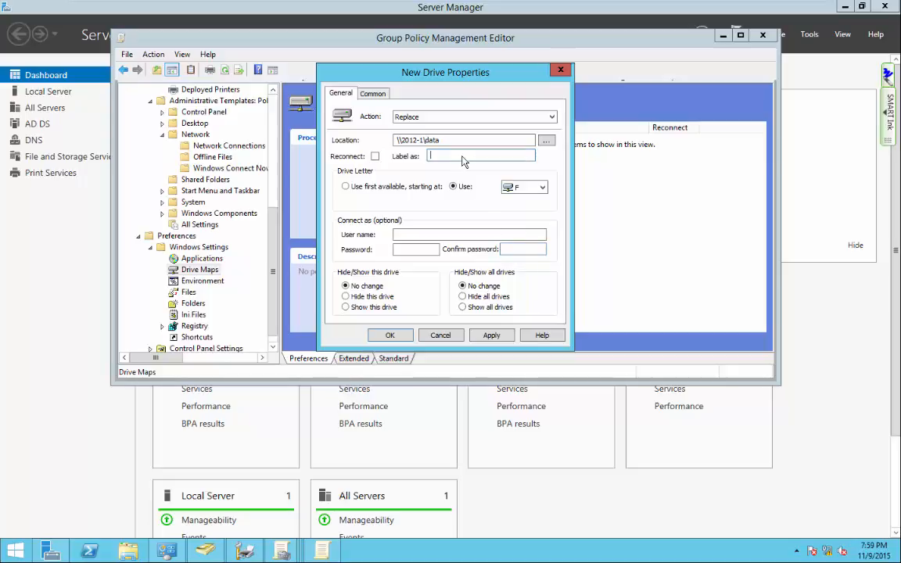
text(DATA)
click(492, 337)
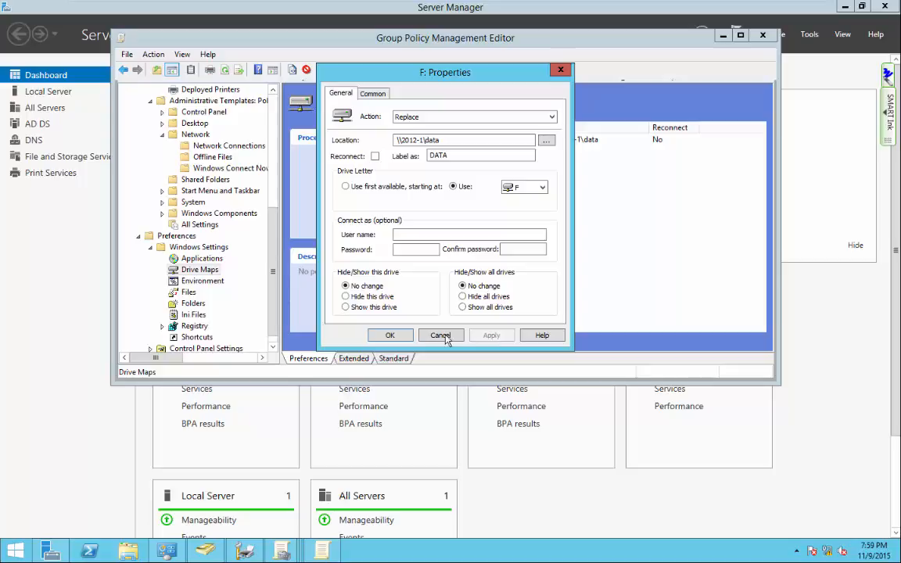
click(391, 336)
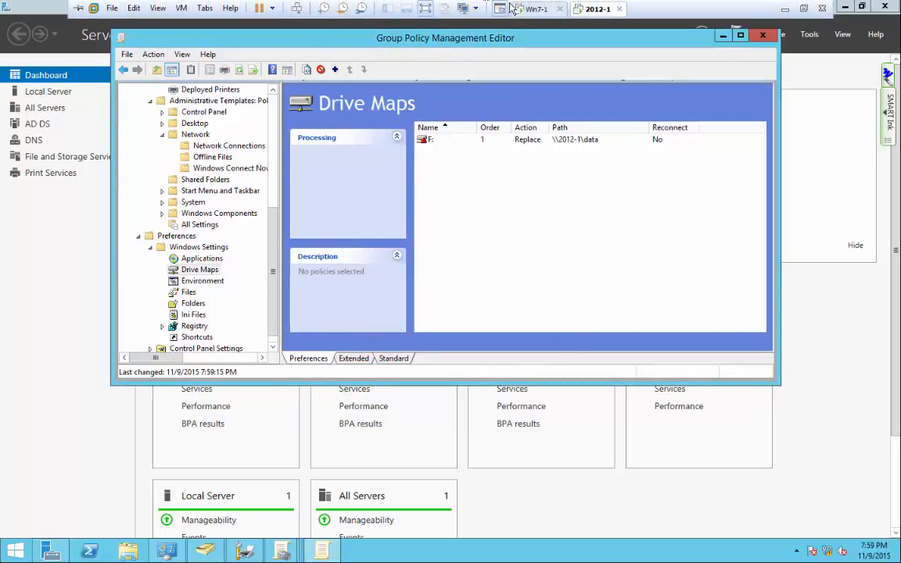
click(522, 9)
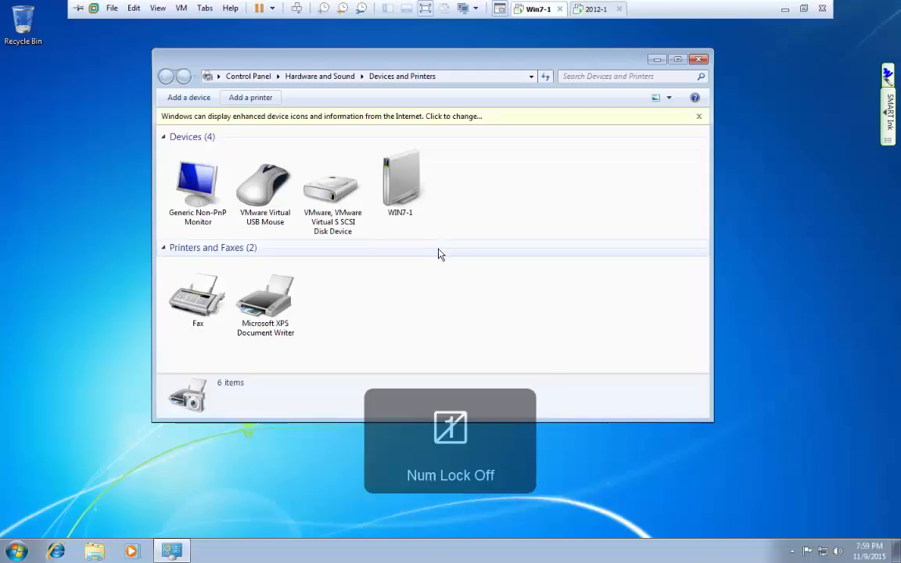
Open an Explorer window showing the Computer view on WIN7-1.
click(440, 252)
click(94, 552)
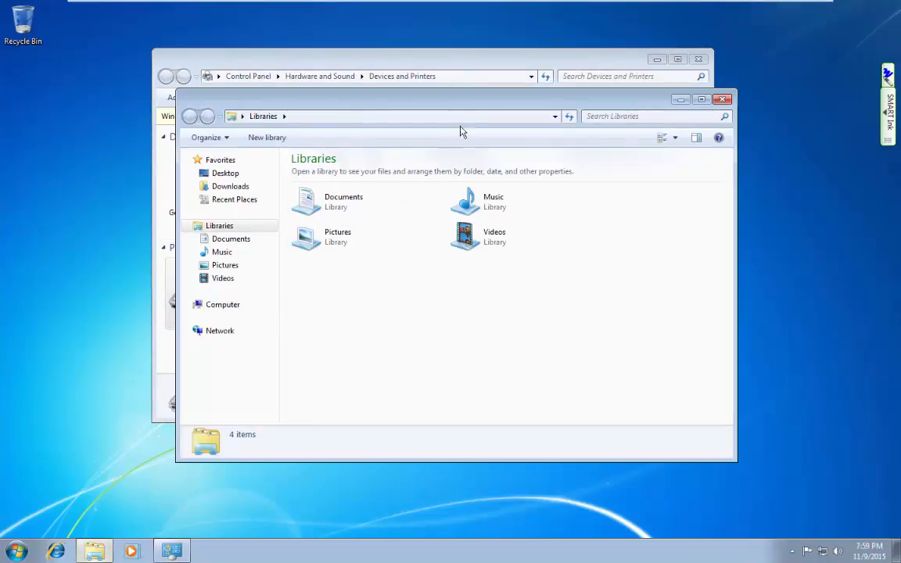
drag(466, 106, 577, 43)
click(305, 263)
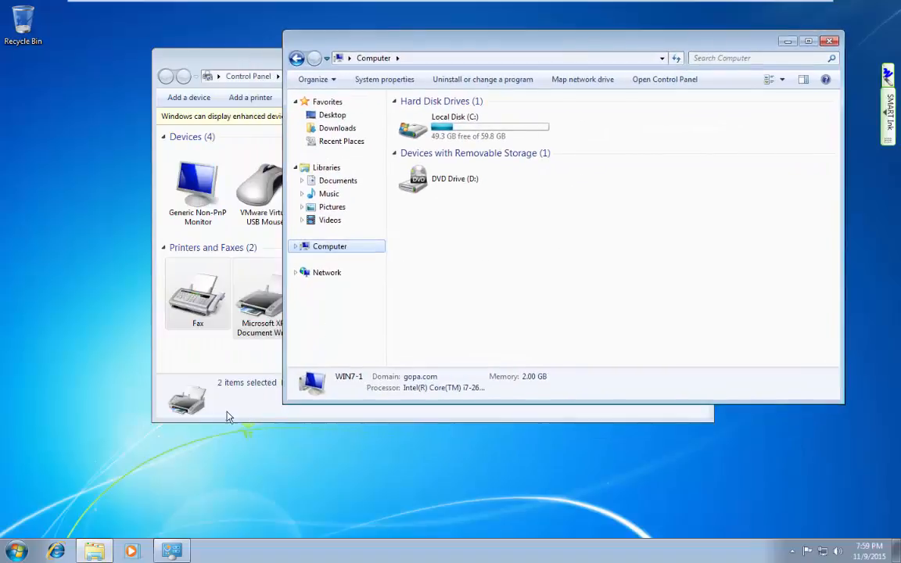
Launch a command prompt by searching 'cmd' in the Start menu.
click(23, 550)
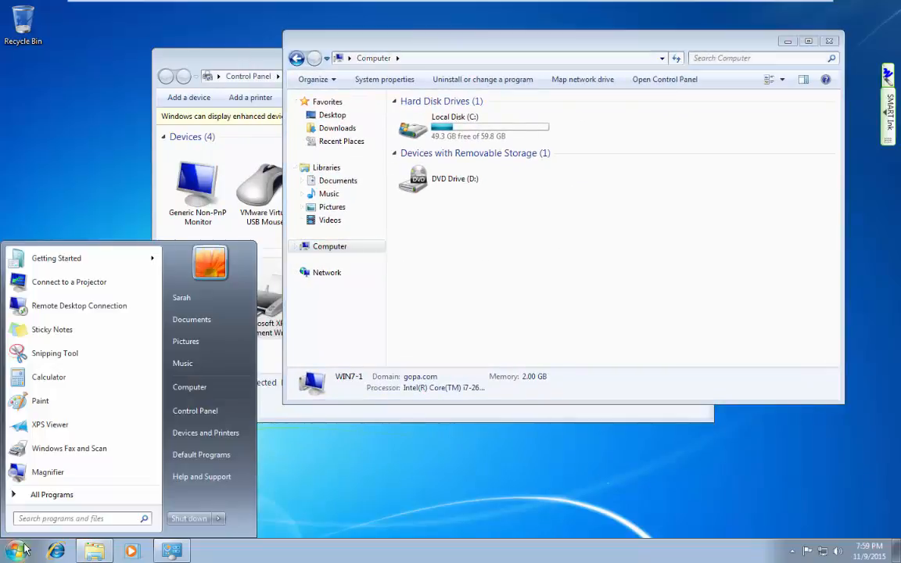
text(com)
key(BackSpace)
key(BackSpace)
key(BackSpace)
text(gp)
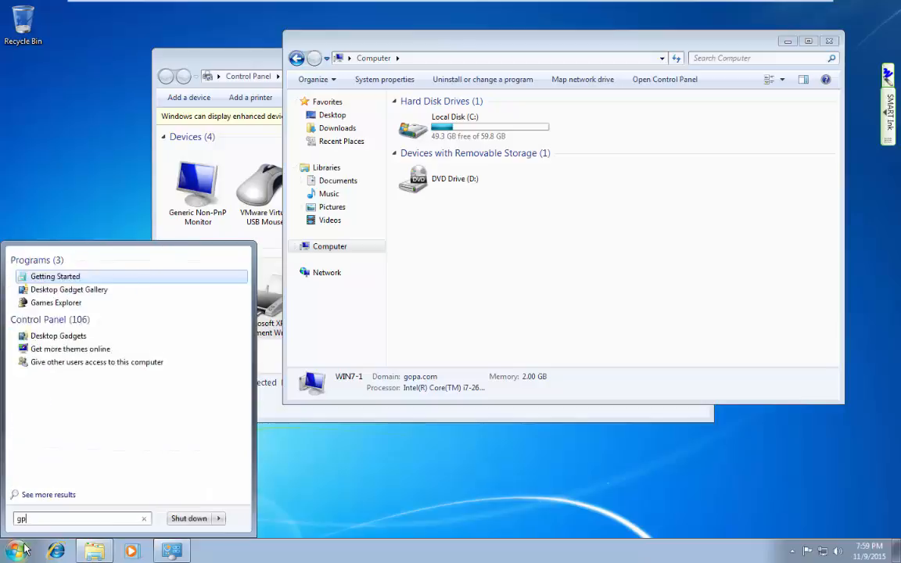
text(update)
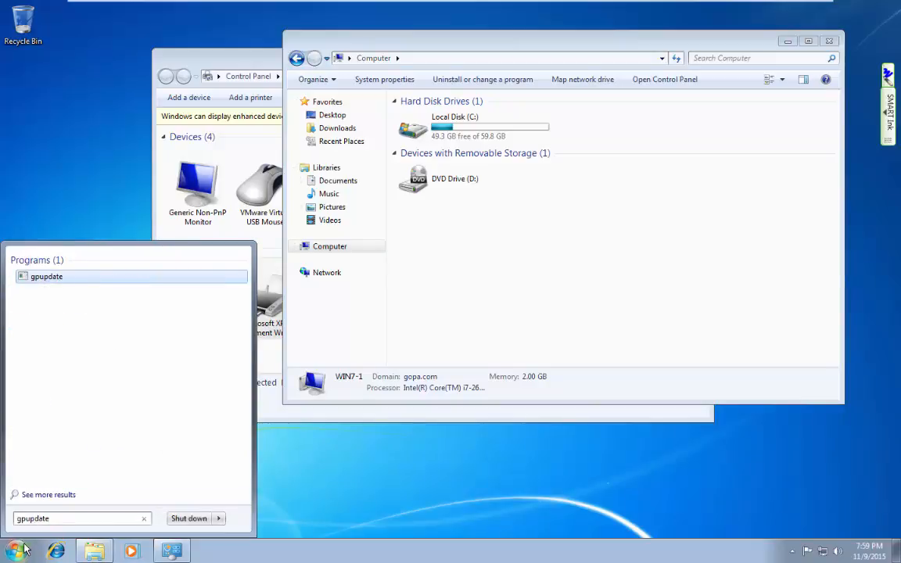
key(BackSpace)
key(BackSpace)
key(BackSpace)
key(BackSpace)
key(BackSpace)
key(BackSpace)
key(BackSpace)
key(BackSpace)
text(c)
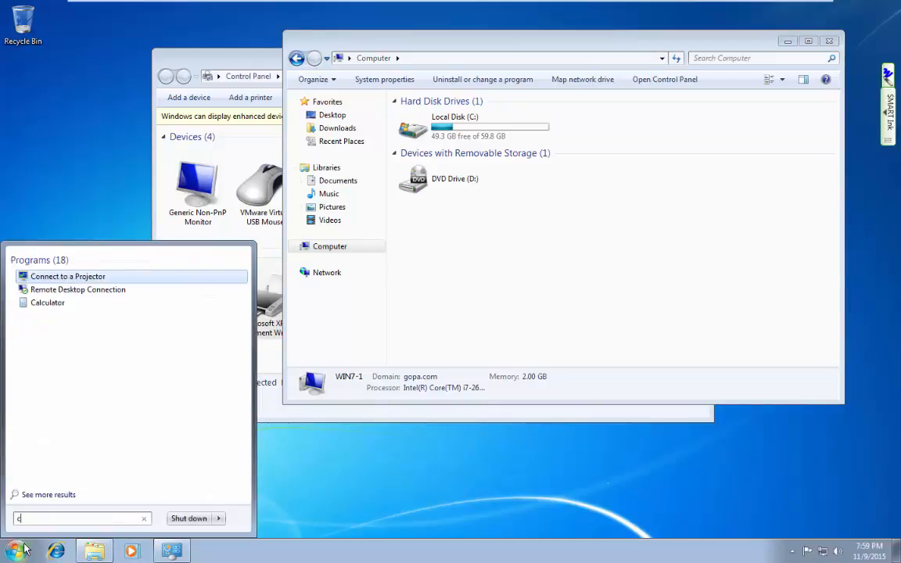
text(md)
key(Return)
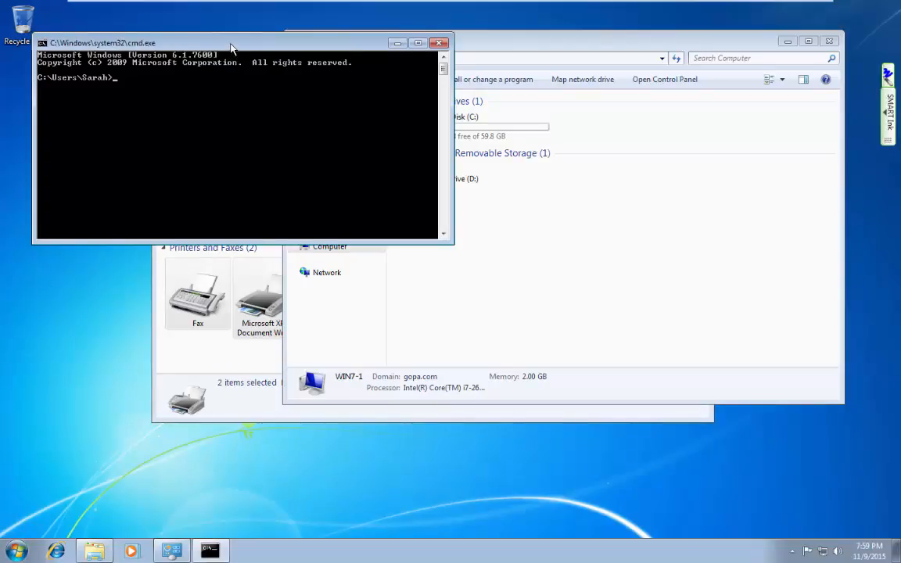
Try running 'gpupdate /force' from the Start menu search.
drag(231, 53, 235, 324)
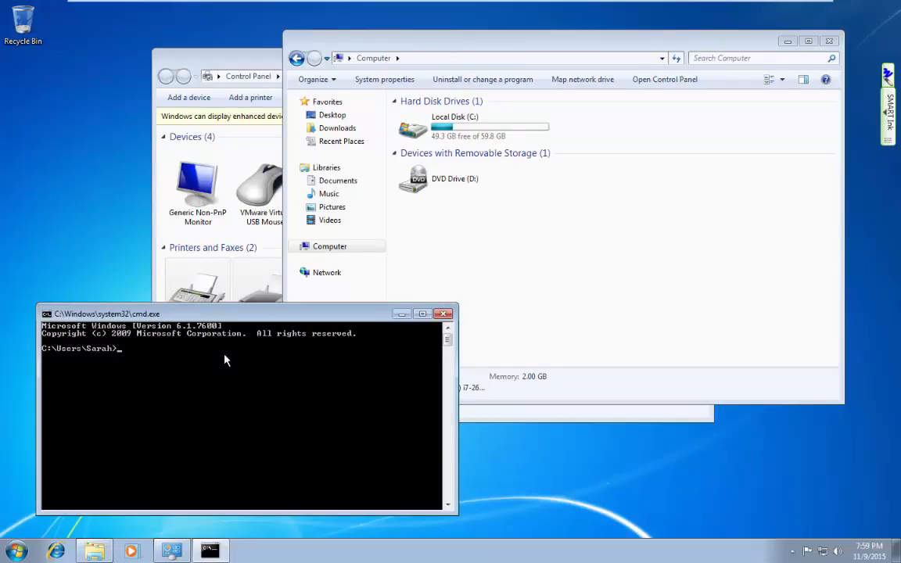
click(18, 552)
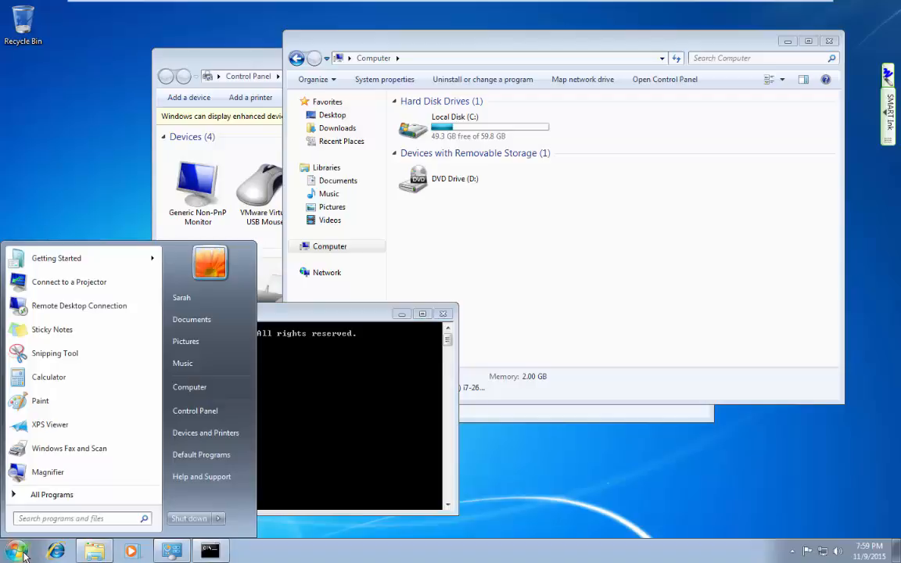
text(gpup)
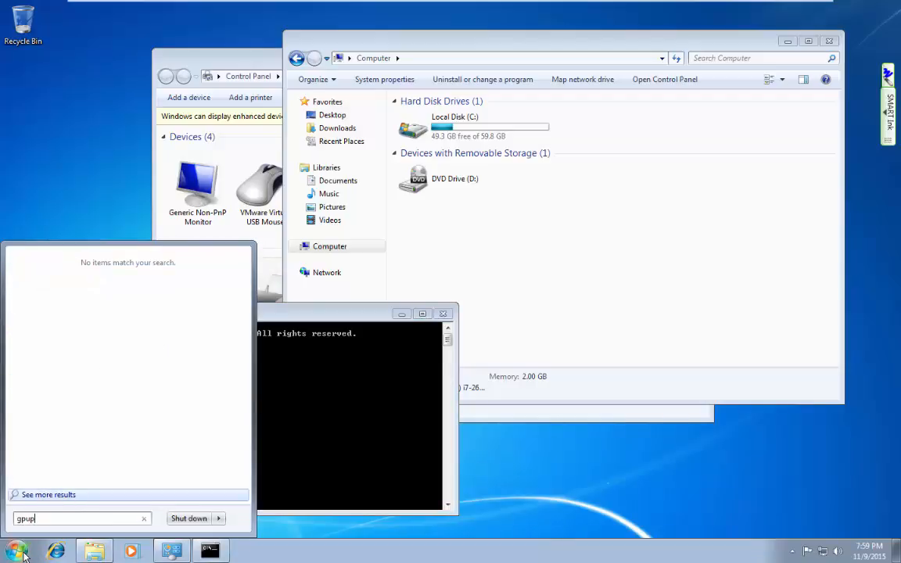
key(BackSpace)
text(date )
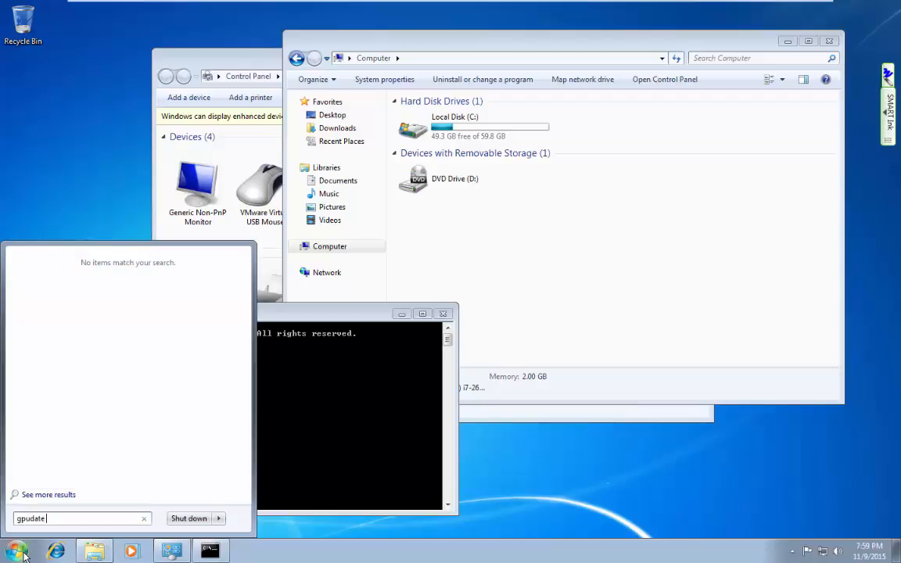
text(/force)
key(Return)
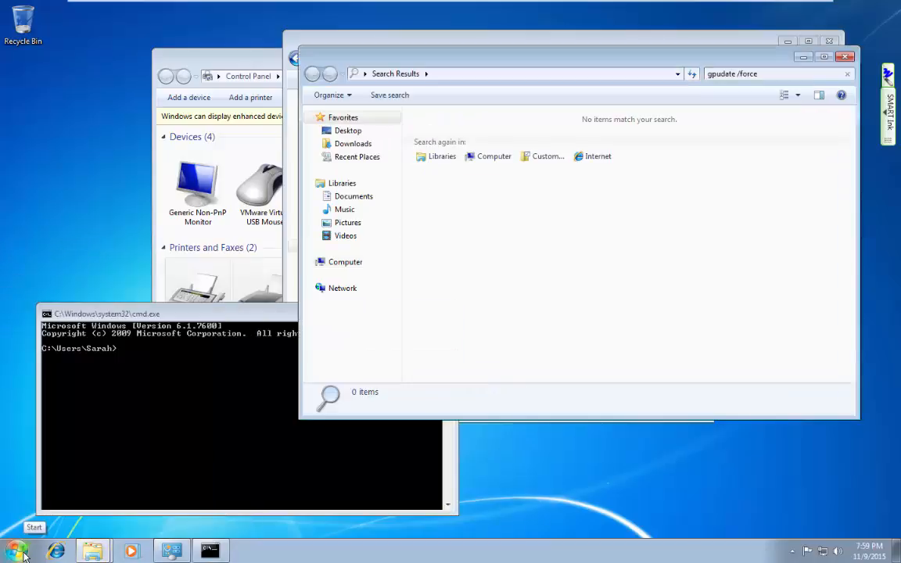
click(383, 42)
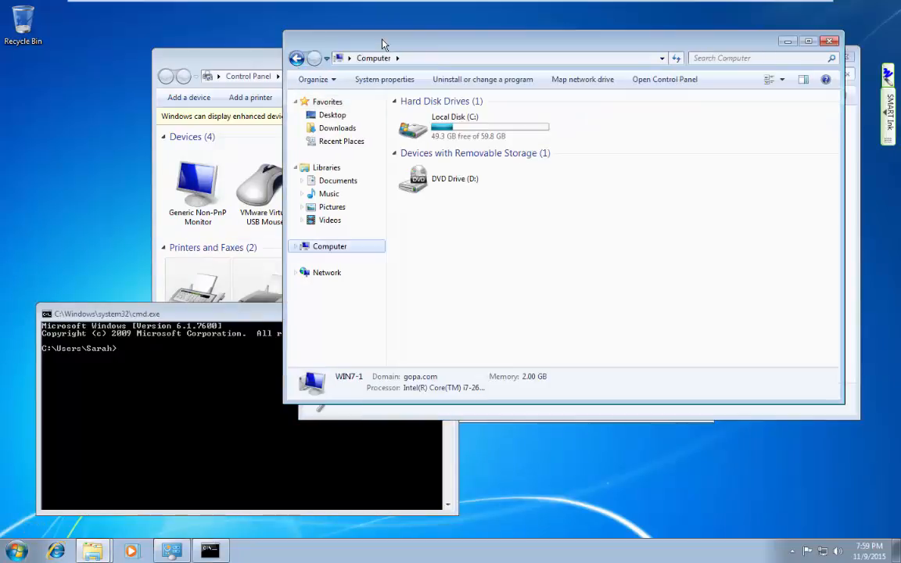
click(211, 58)
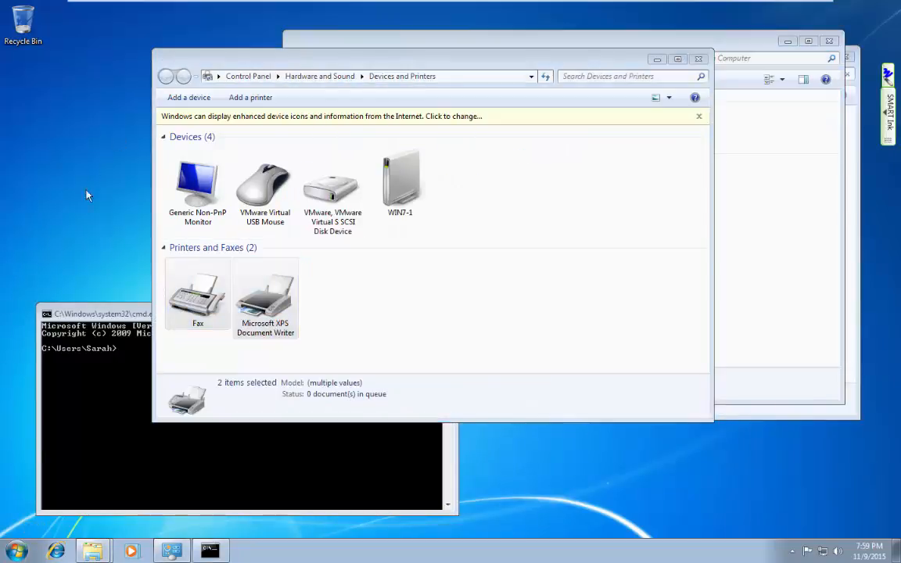
click(15, 551)
text(gp)
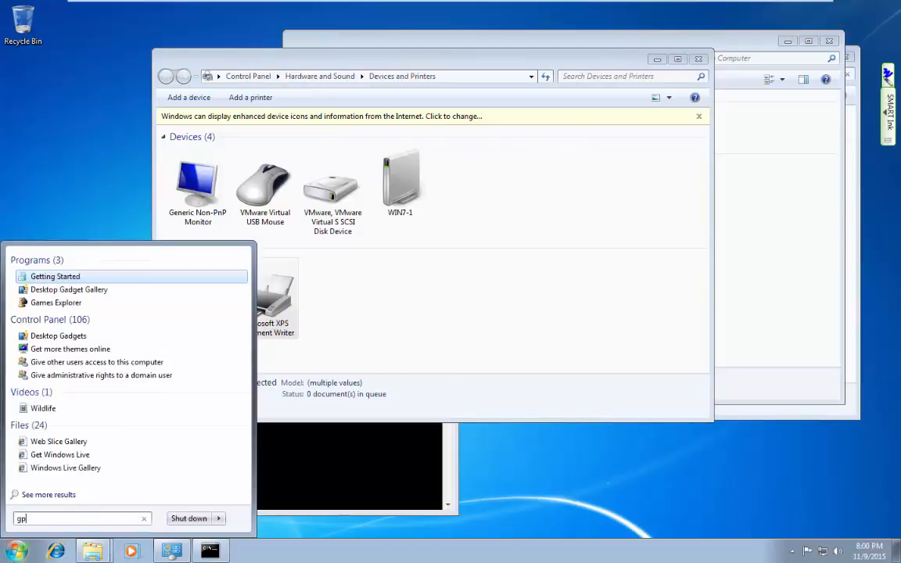
text(up)
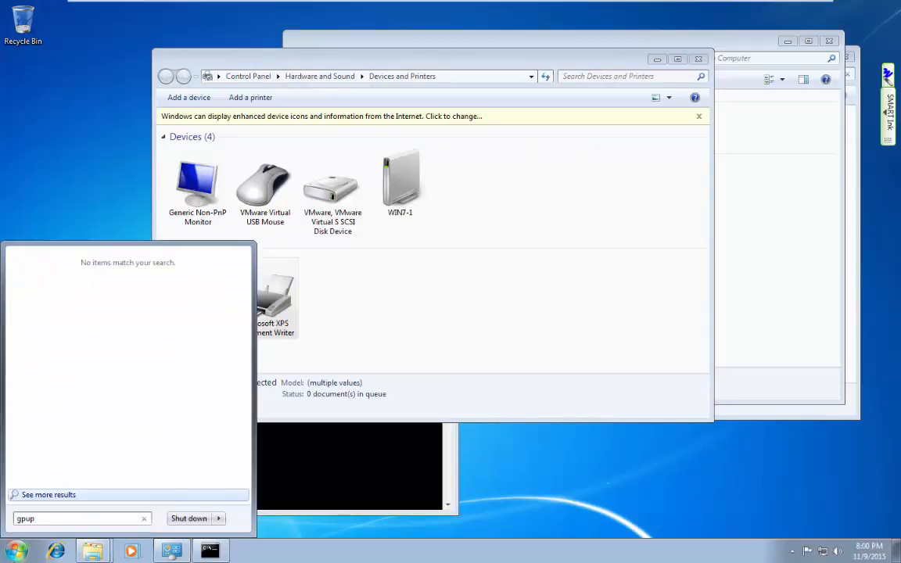
key(BackSpace)
key(BackSpace)
key(BackSpace)
key(BackSpace)
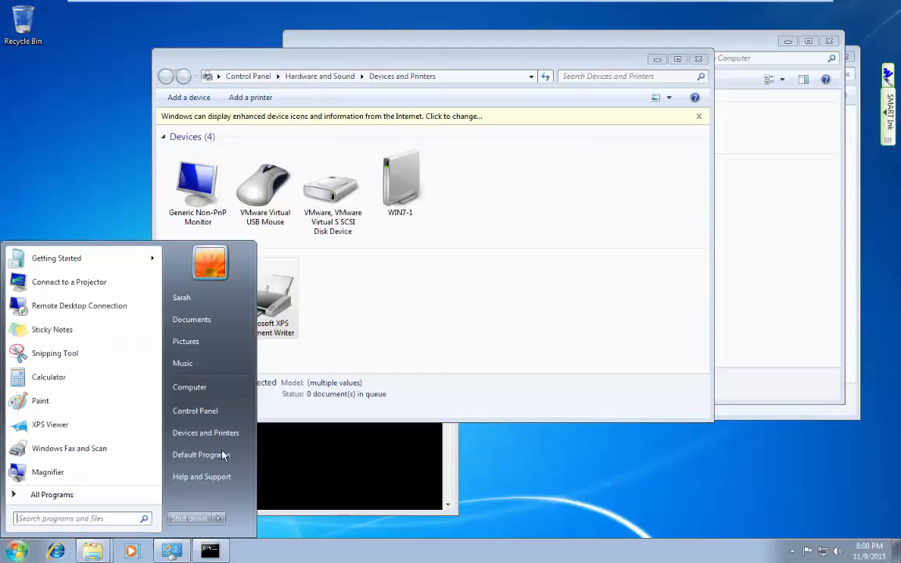
Run 'gpupdate /force' in the command prompt and answer Y to log off.
click(293, 454)
text(gpup)
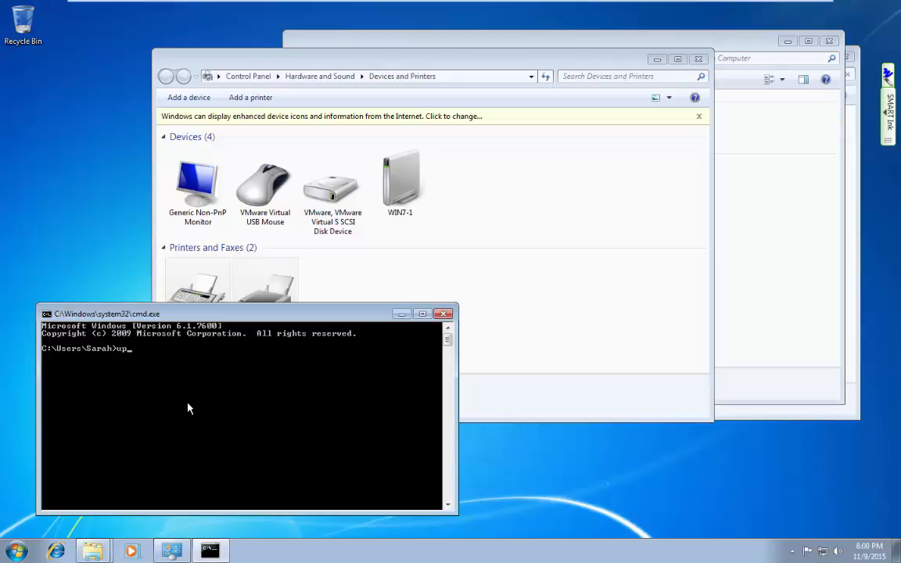
text(date /force)
key(Return)
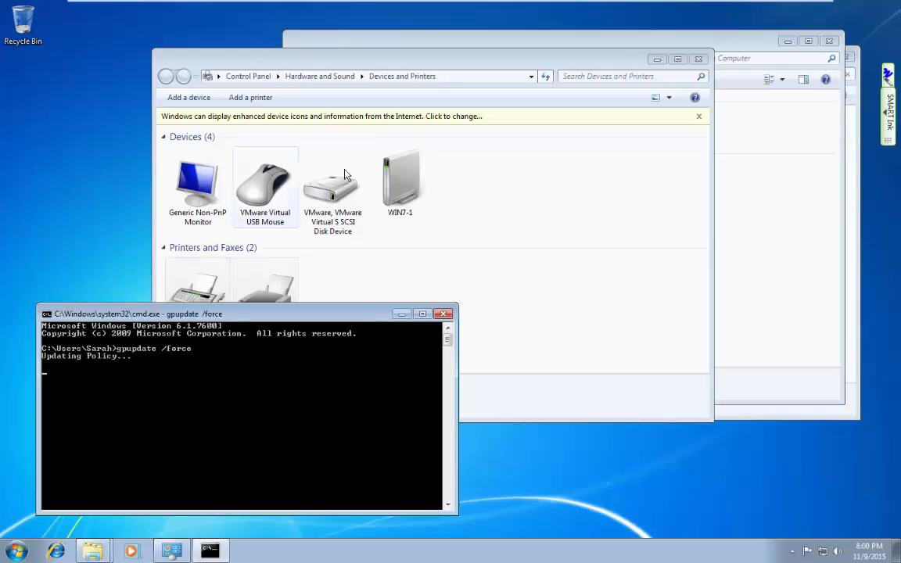
click(494, 39)
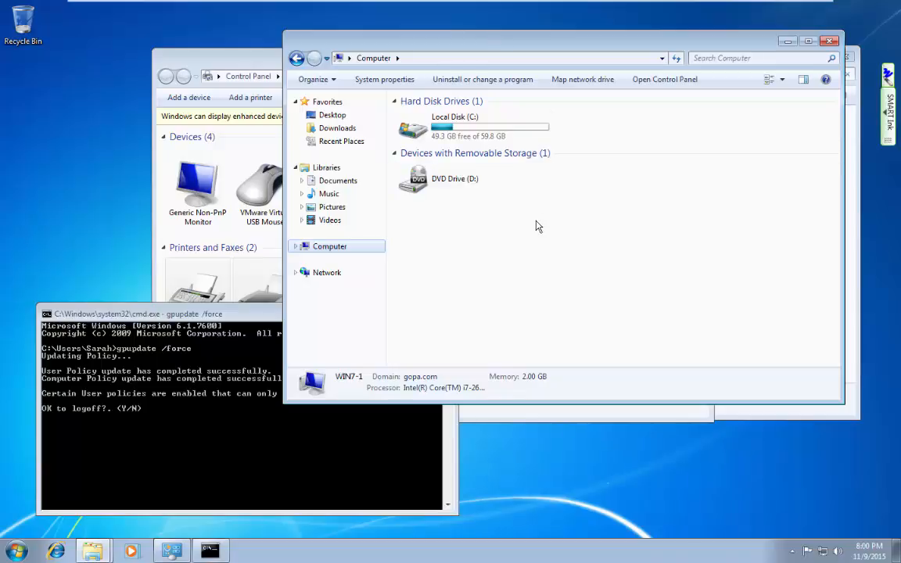
click(201, 465)
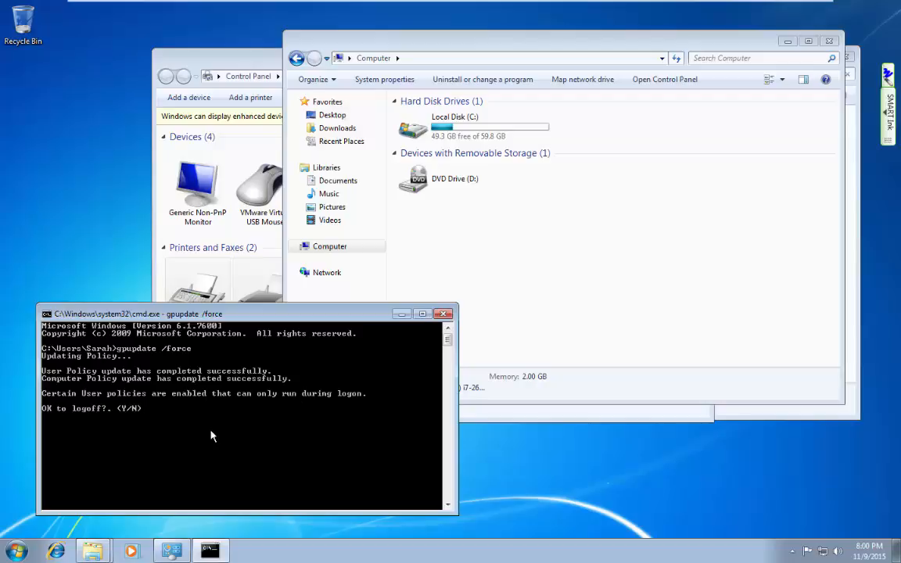
text(y)
key(Return)
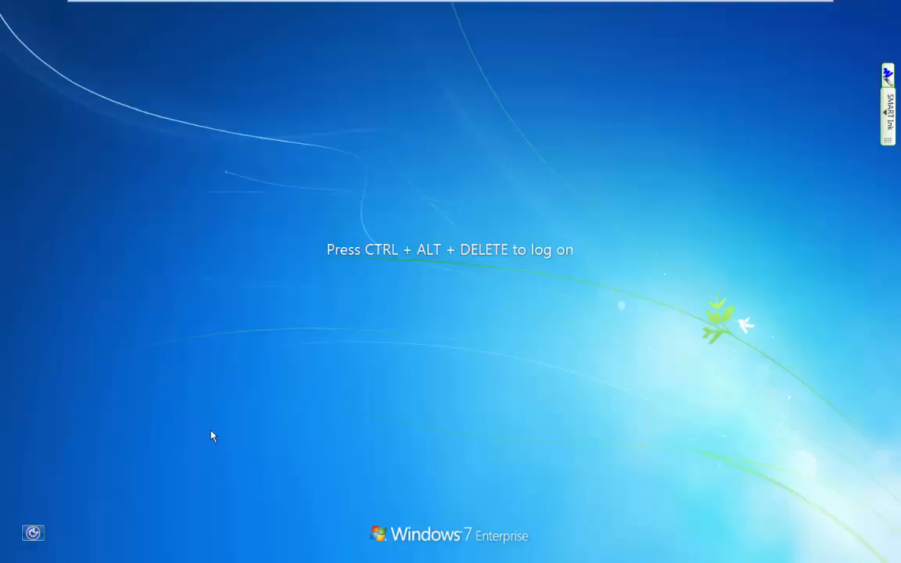
Log back on to WIN7-1 with the domain account password.
key(ctrl+alt+Delete)
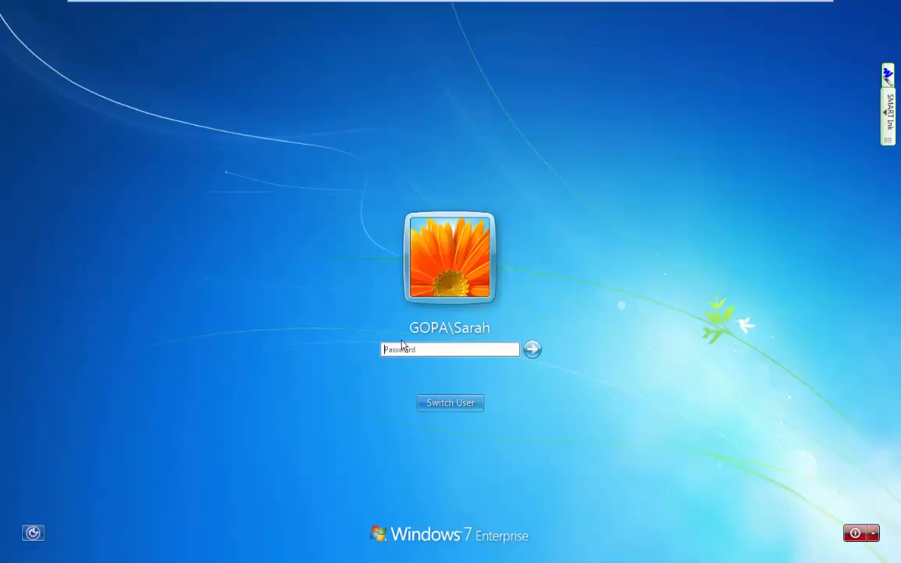
text(*******)
key(Return)
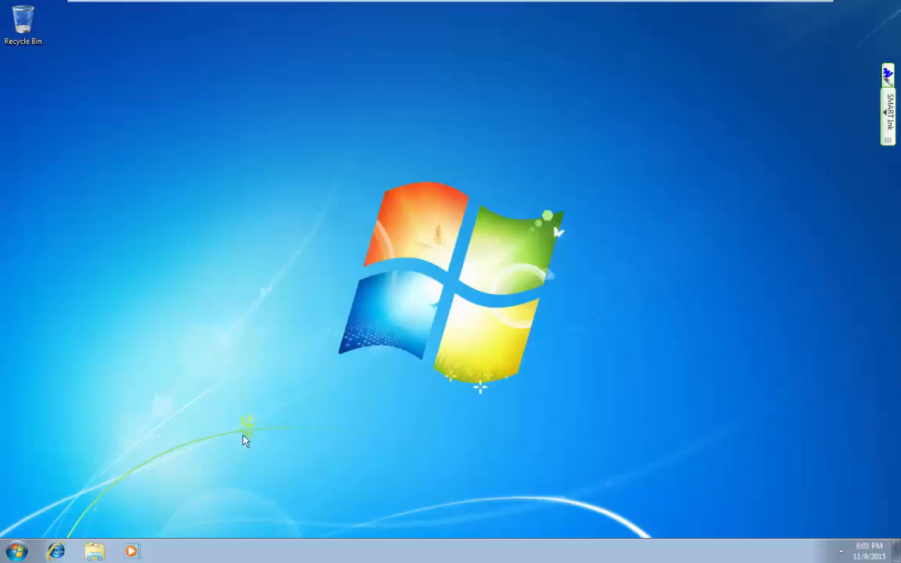
Check the drives in the Computer window, then return to the 2012-1 server.
click(94, 552)
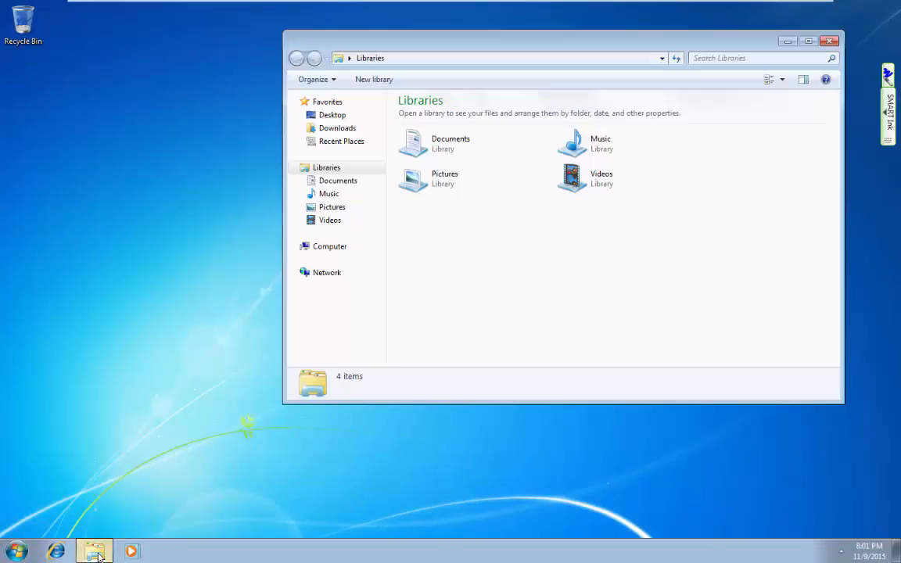
click(330, 248)
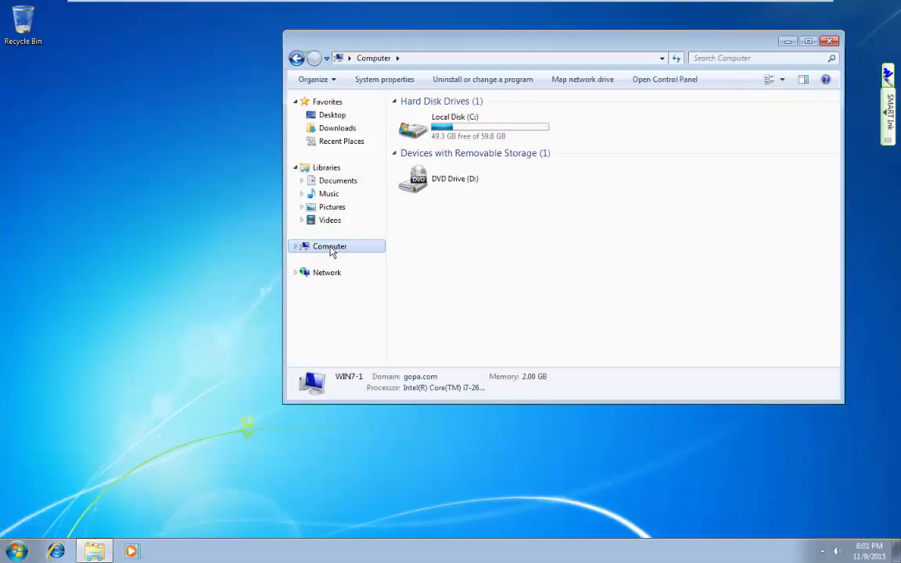
mouse_move(395, 4)
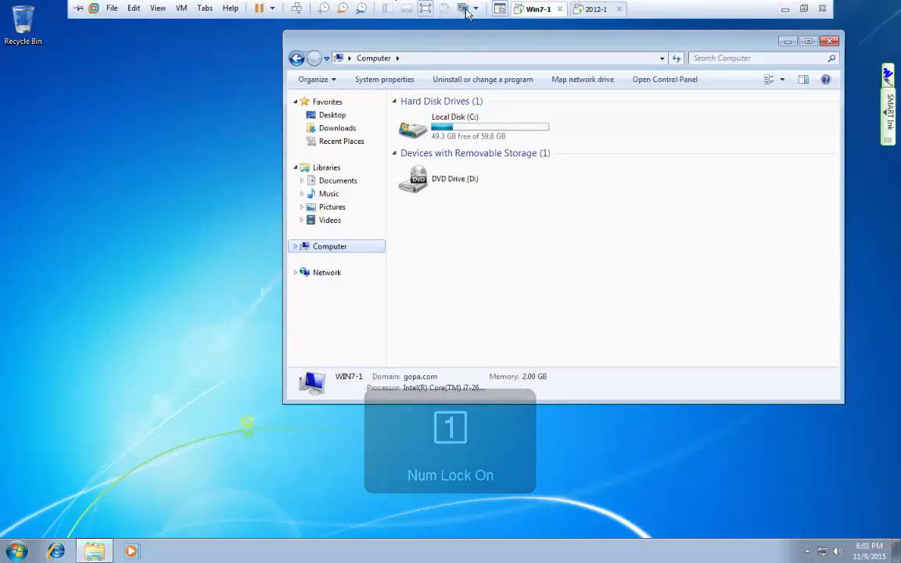
click(593, 8)
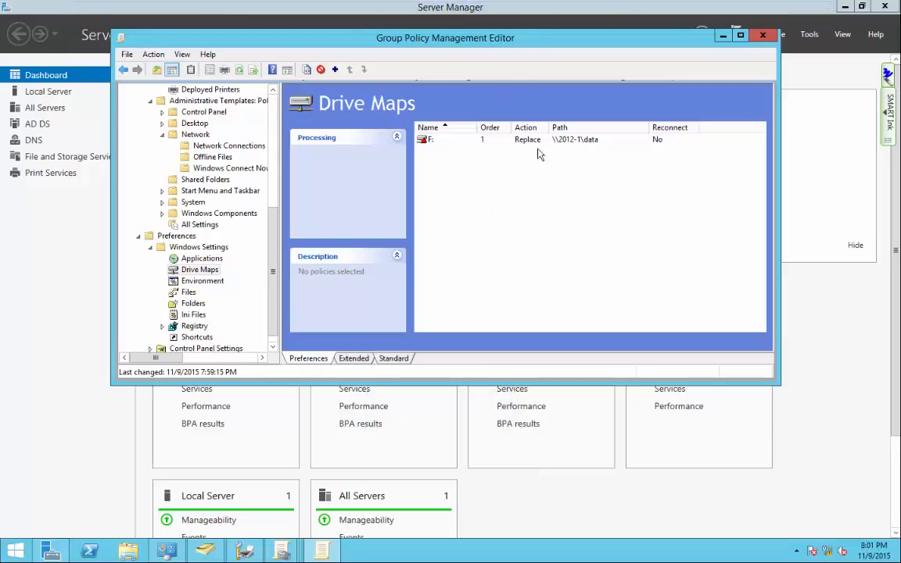
On the 2012-1 server, bring Server Manager forward and open File Explorer to This PC.
click(145, 12)
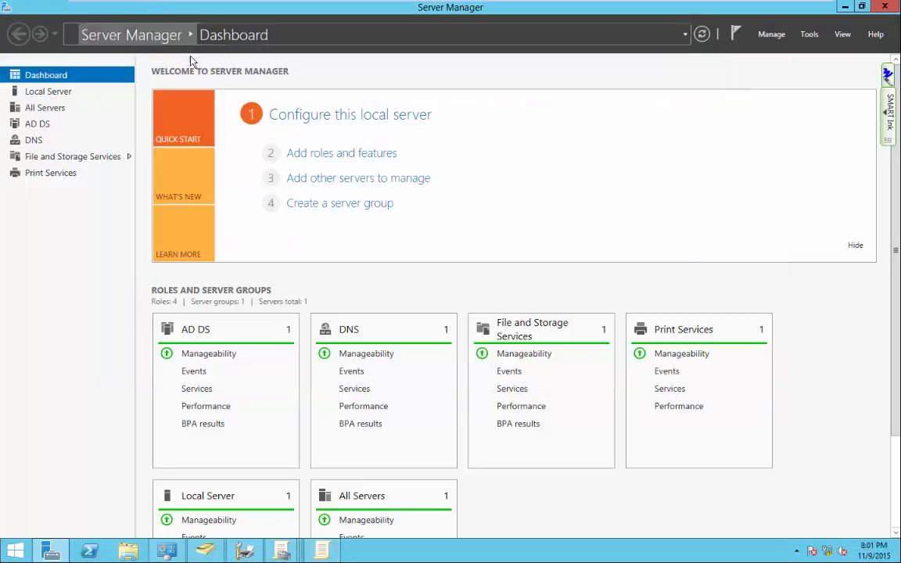
click(127, 551)
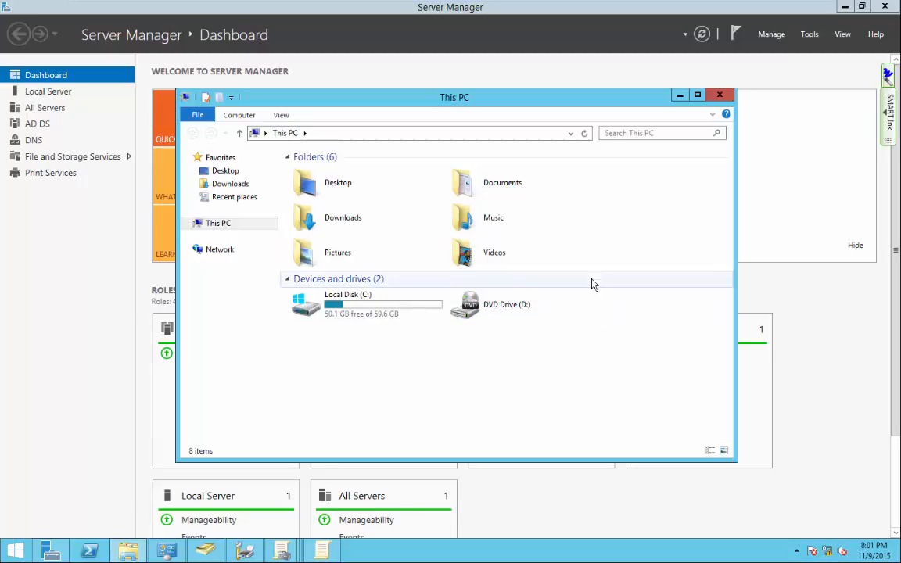
mouse_move(460, 4)
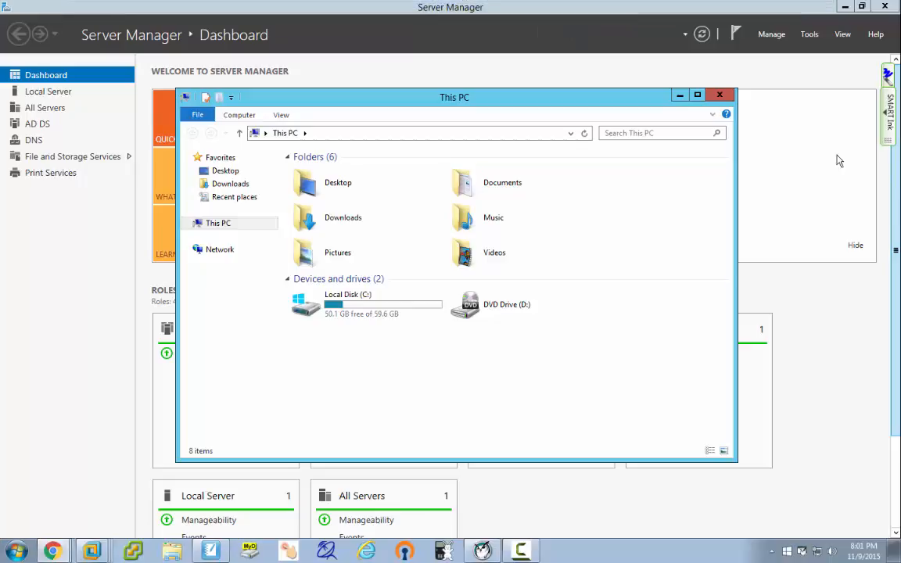
mouse_move(637, 3)
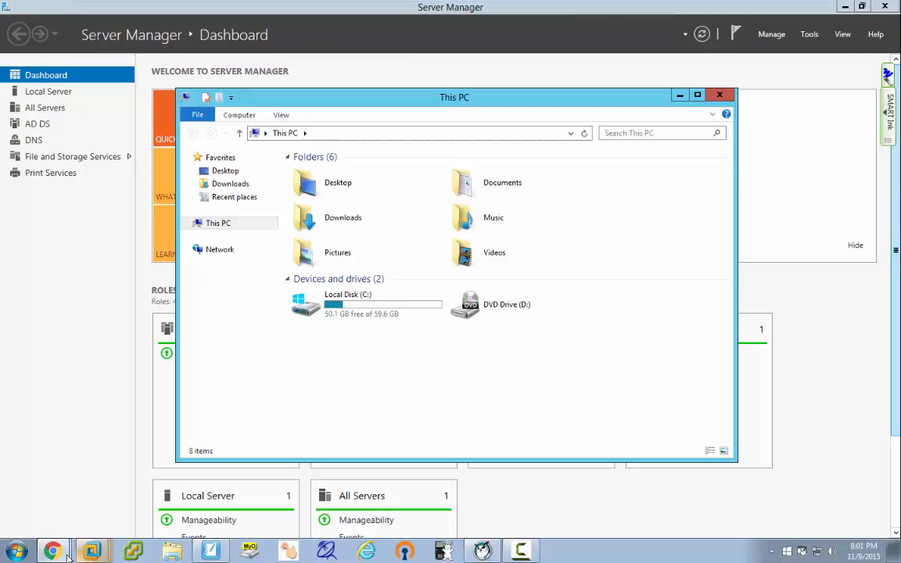
Delete the NOTE bullet about VMware passthrough printing from the Printers section.
mouse_move(59, 556)
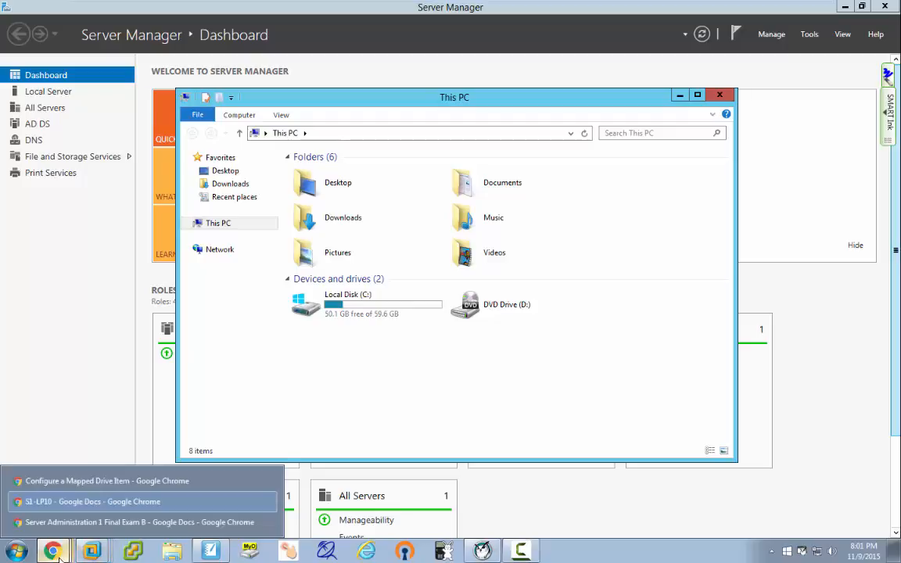
click(85, 524)
click(365, 322)
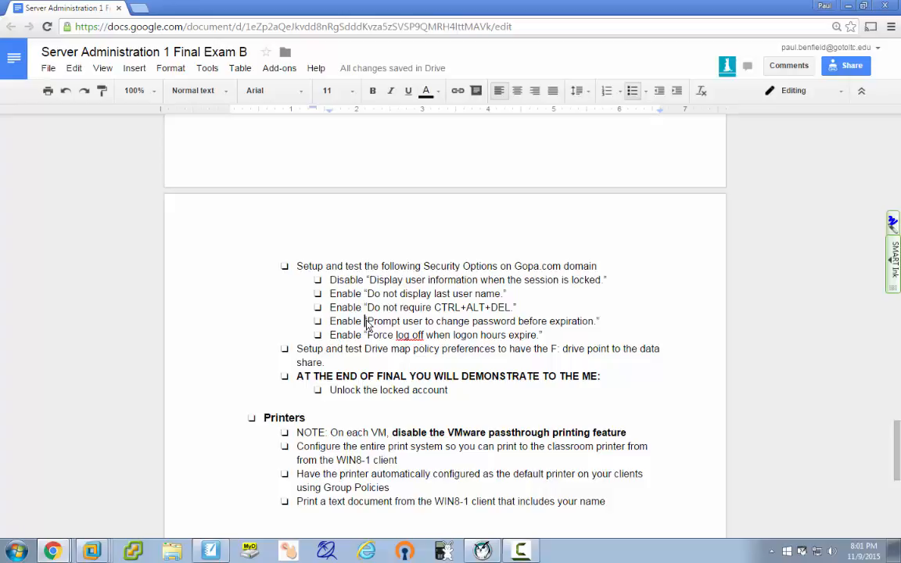
scroll(366, 322, down, 2)
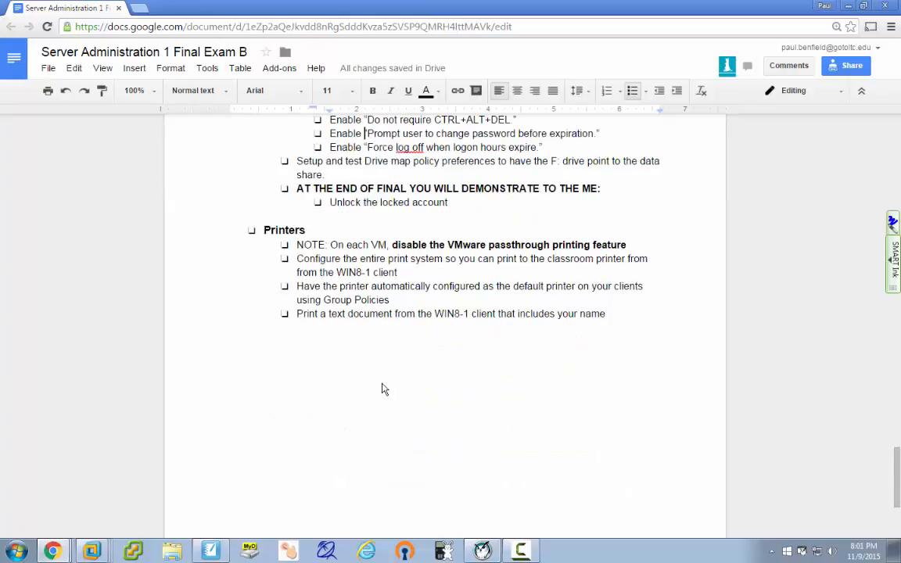
scroll(382, 388, down, 1)
scroll(383, 388, up, 1)
drag(298, 245, 649, 249)
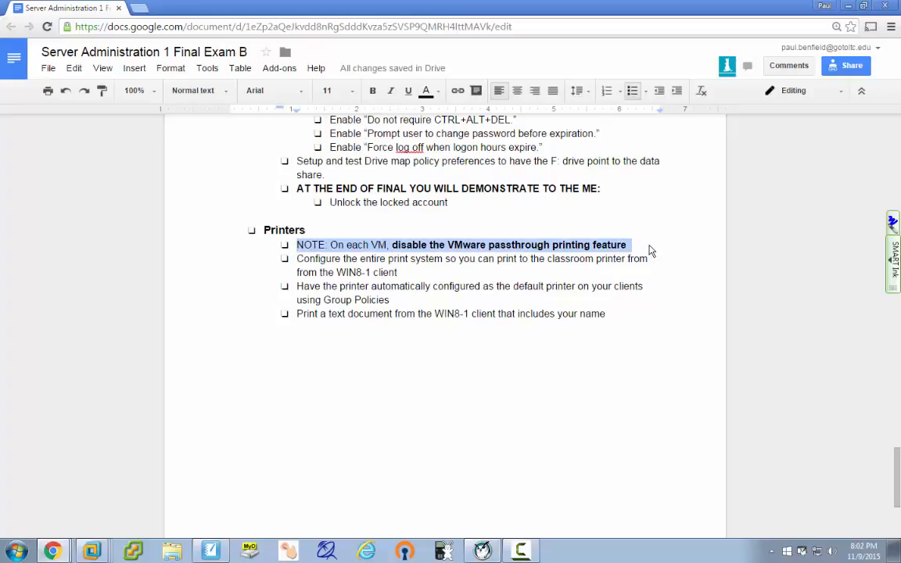
key(Delete)
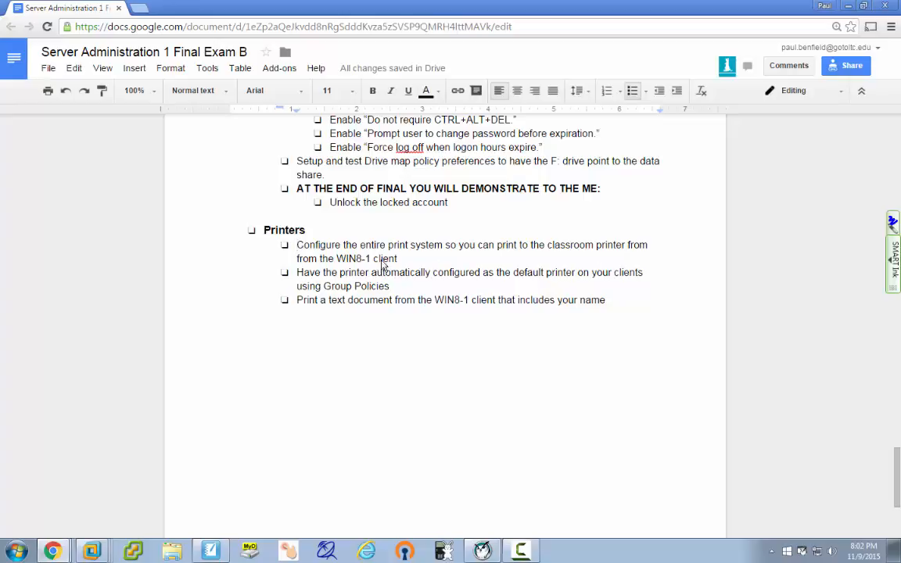
Change both WIN8-1 references in the Printers bullets to WIN7-1.
click(363, 258)
key(BackSpace)
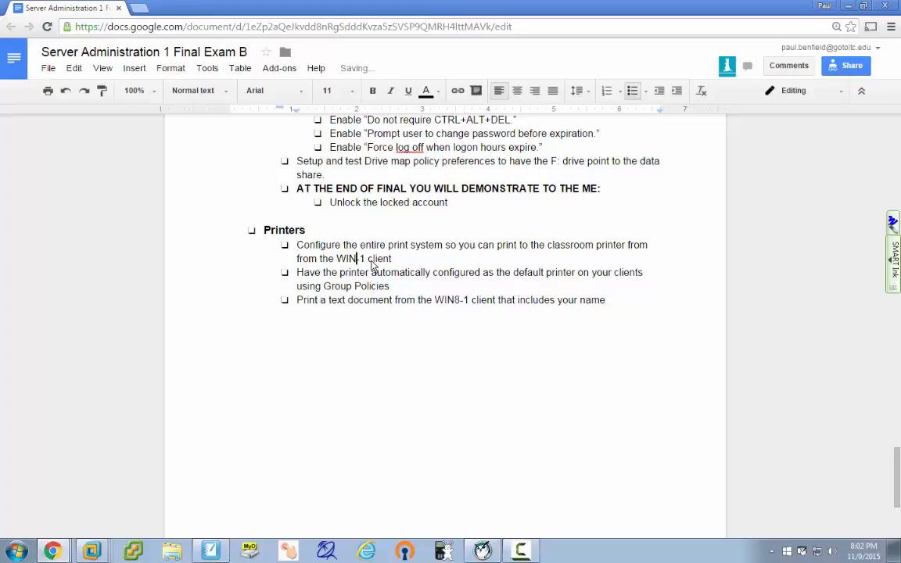
text(7)
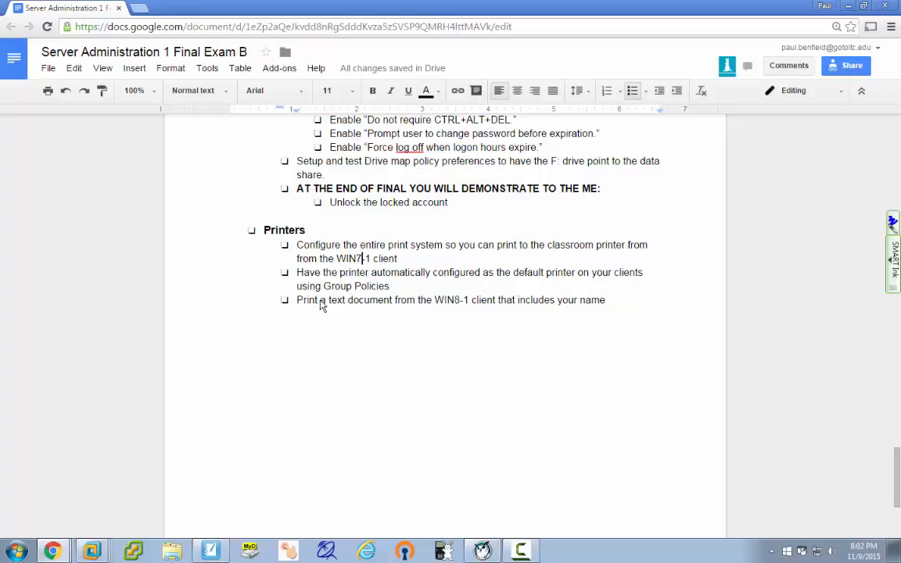
click(461, 305)
key(BackSpace)
text(7)
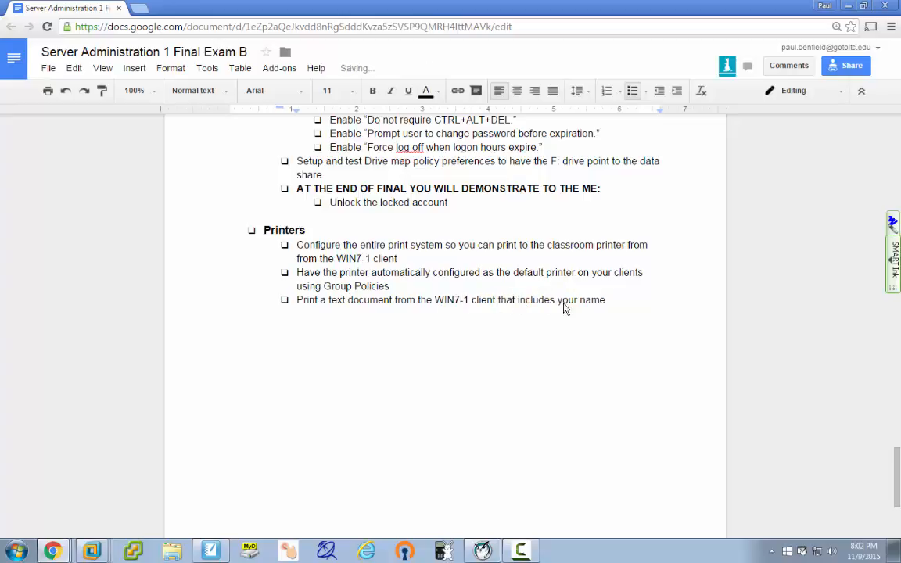
double_click(613, 307)
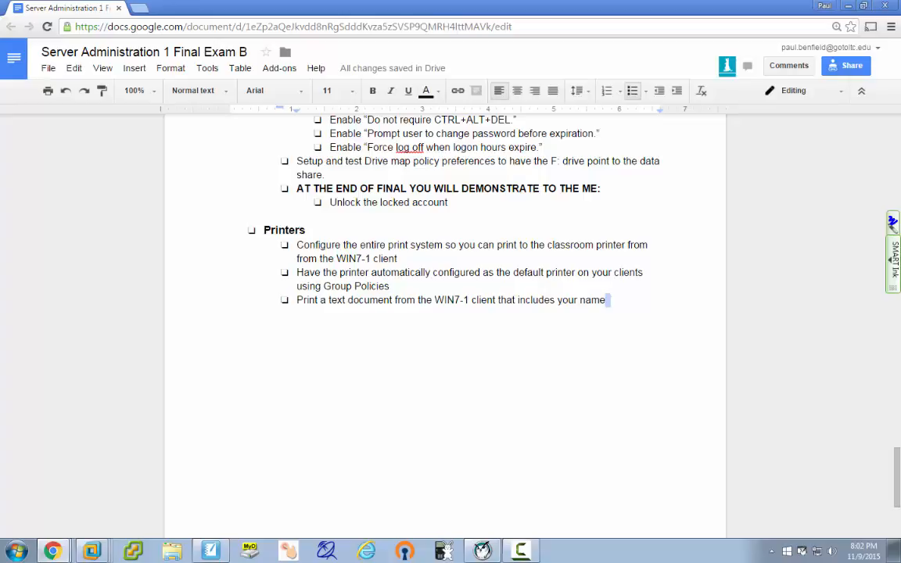
click(497, 221)
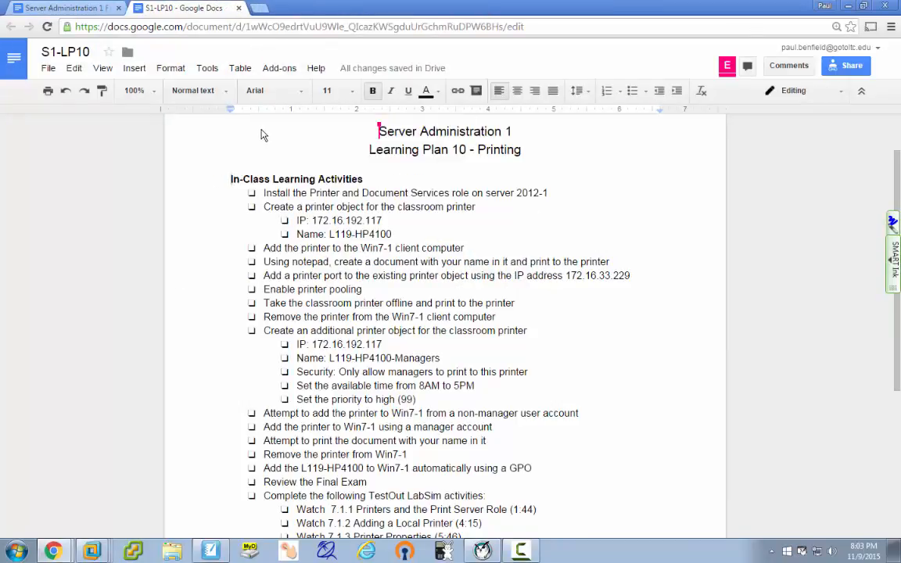
Add an indented bullet 'Classroom printer: 172.16.192.117' under the WIN7-1 client line.
drag(179, 10, 900, 100)
double_click(420, 261)
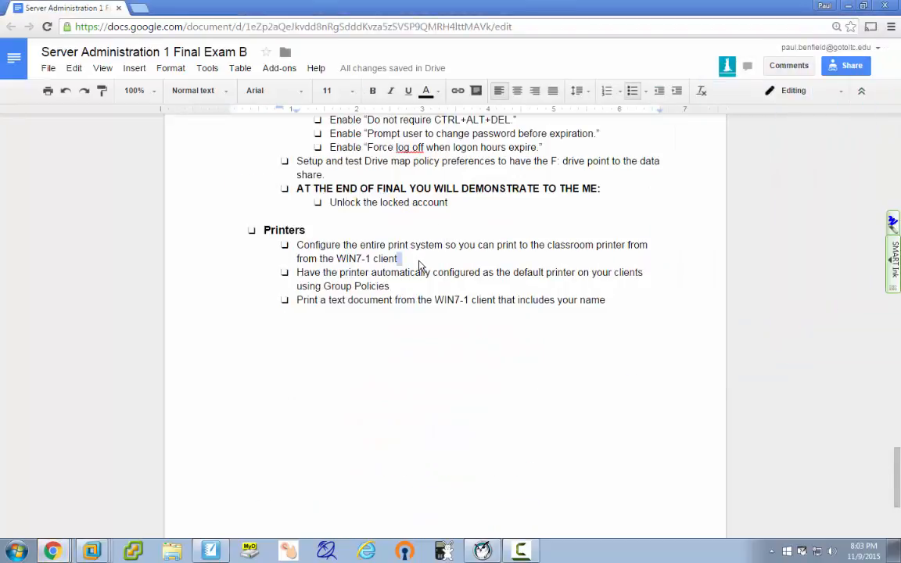
key(Return)
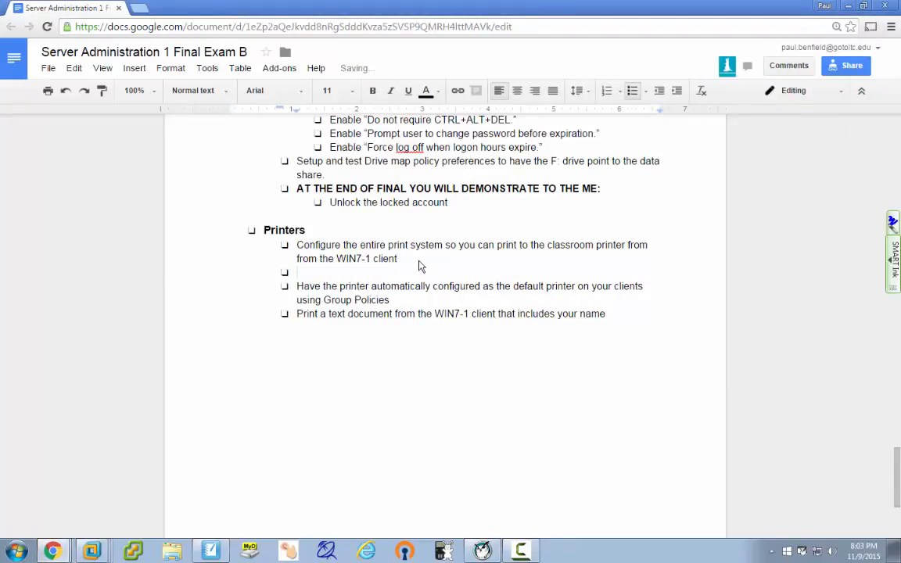
key(Tab)
text(Classroom printer: )
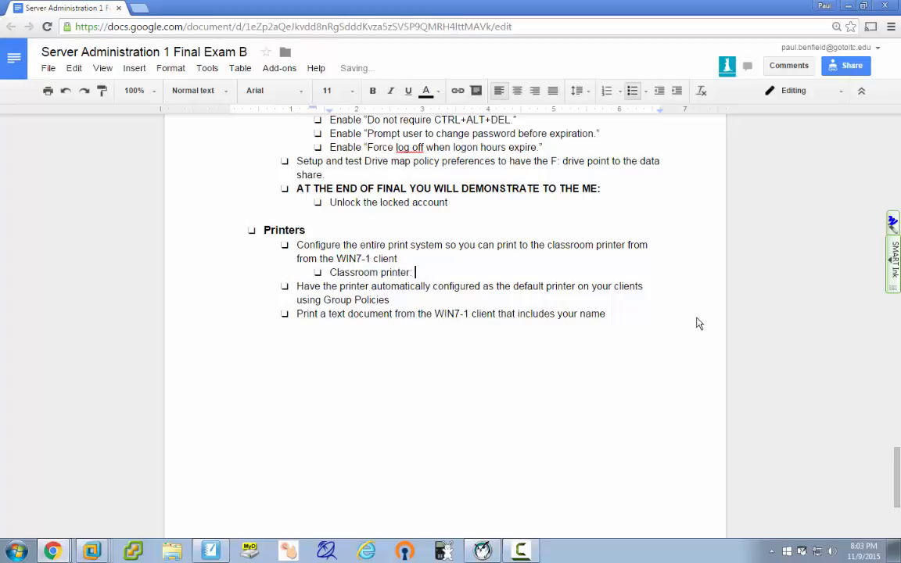
text(172.16.192.117)
Replace 'the WIN7-1' with 'any' so the first Printers bullet allows any client.
click(378, 346)
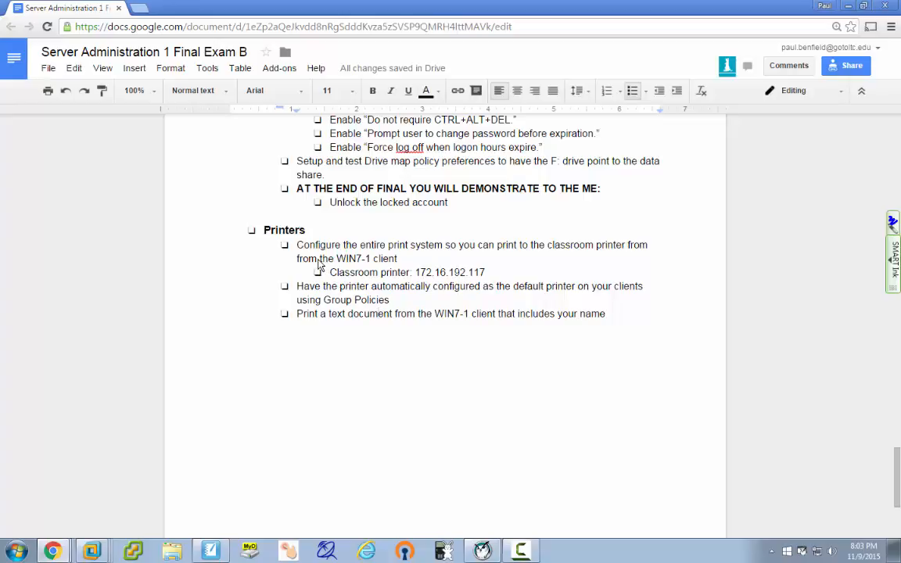
drag(318, 259, 365, 262)
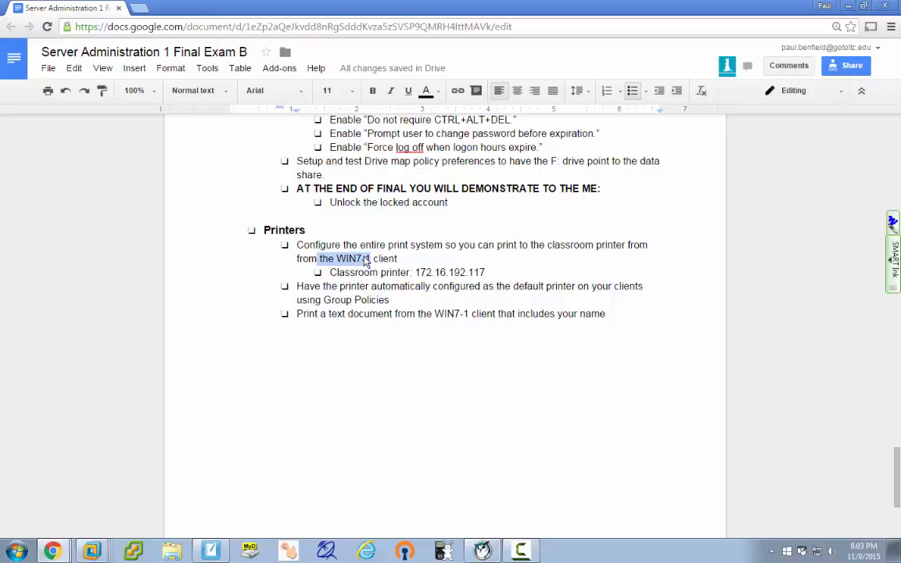
text(any)
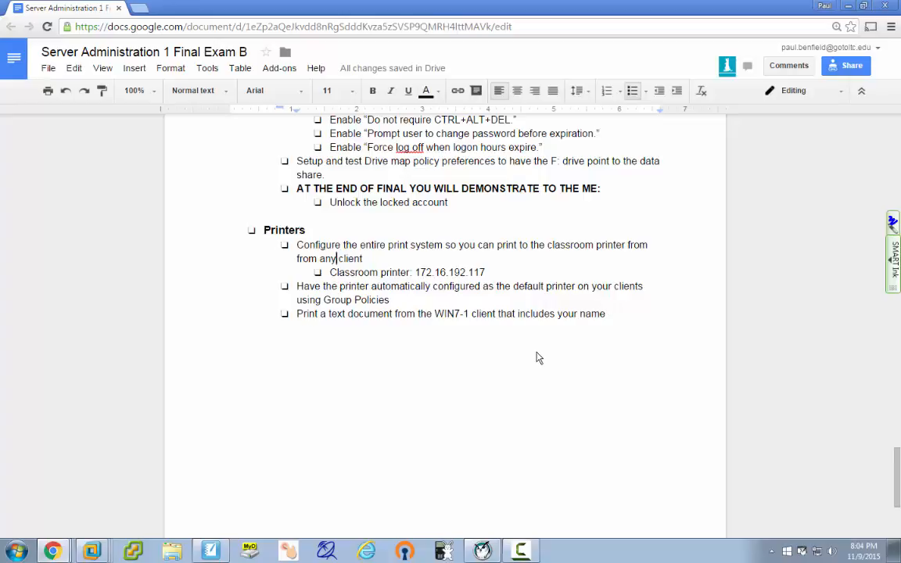
scroll(536, 357, up, 4)
scroll(536, 357, up, 9)
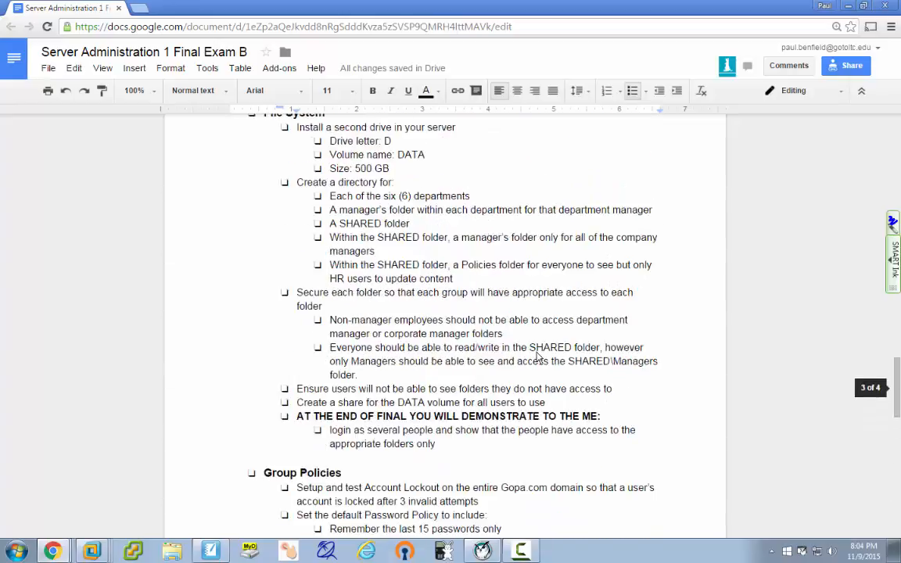
scroll(536, 357, up, 2)
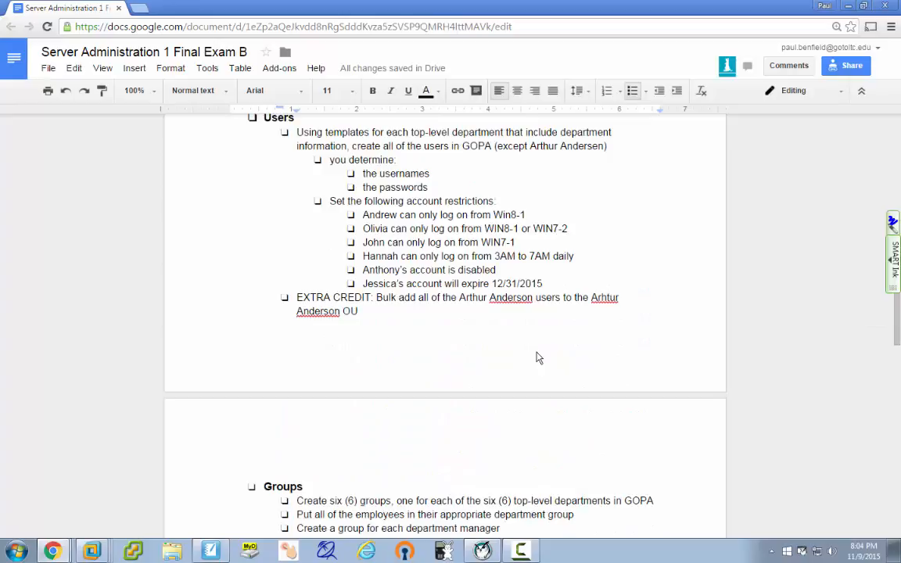
scroll(537, 357, up, 8)
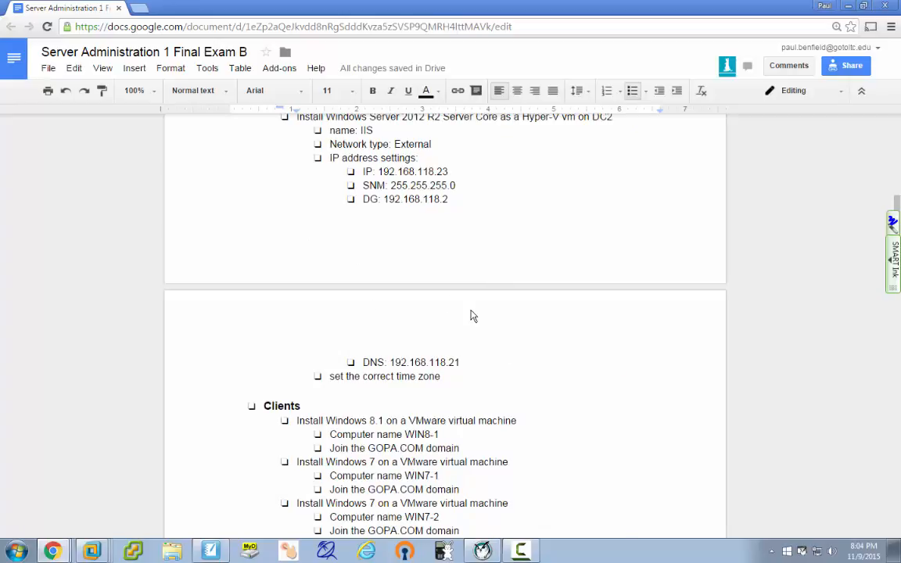
scroll(493, 218, up, 7)
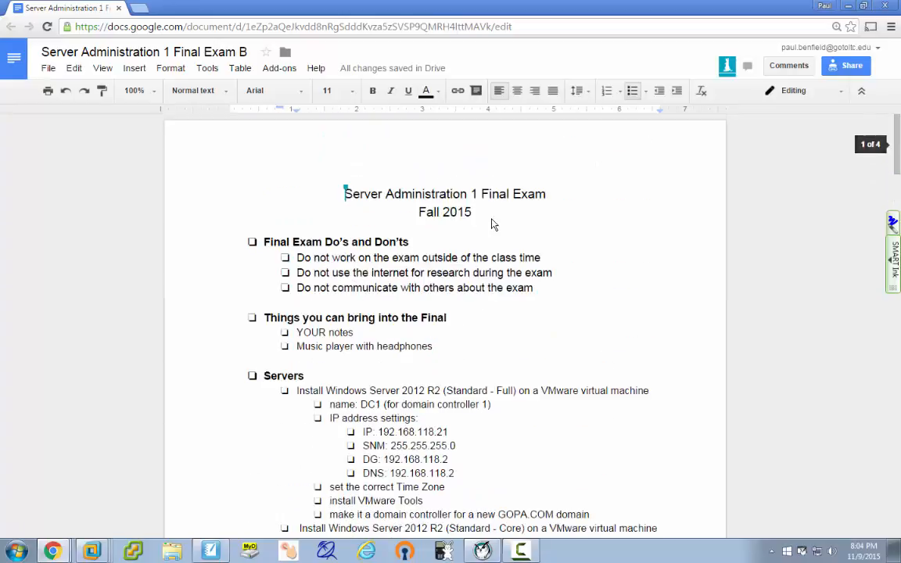
scroll(492, 224, down, 3)
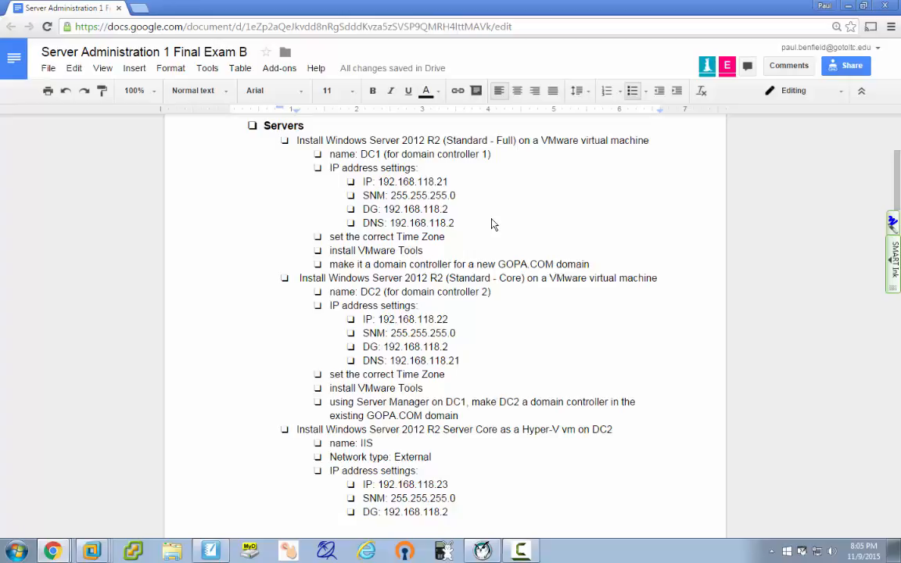
scroll(482, 333, down, 5)
Prefix the first OU bullet with 'Using GOPA,' and lowercase 'create'.
scroll(483, 333, down, 4)
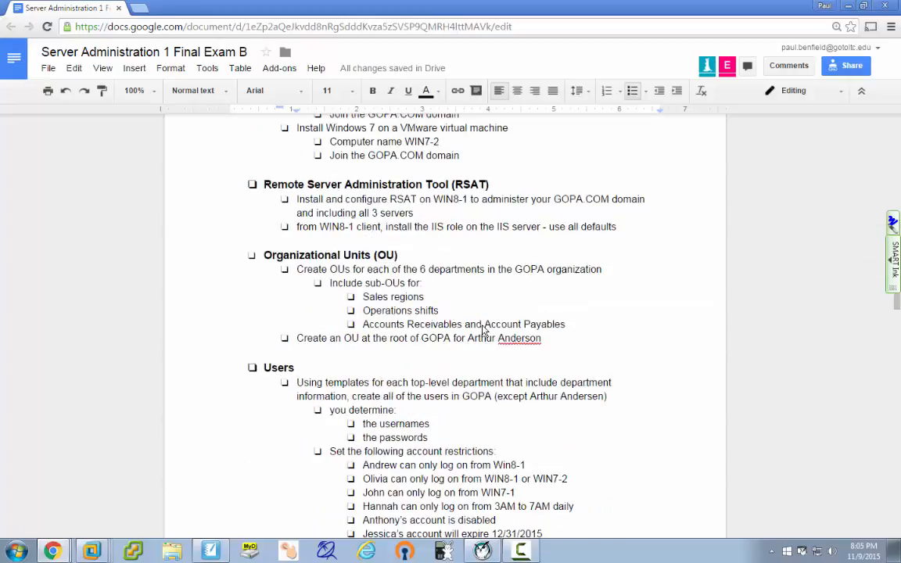
click(297, 269)
text(usin)
key(BackSpace)
key(BackSpace)
key(BackSpace)
key(BackSpace)
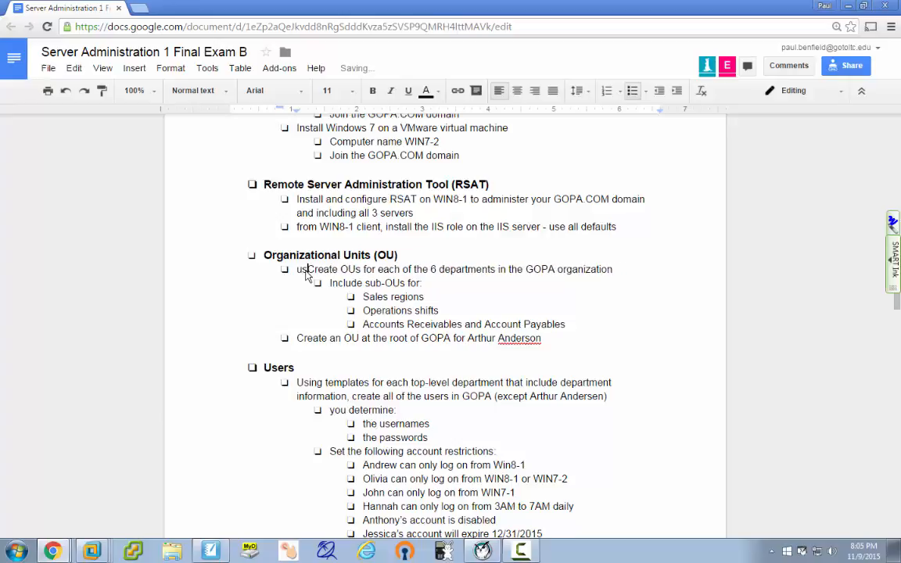
text(Using )
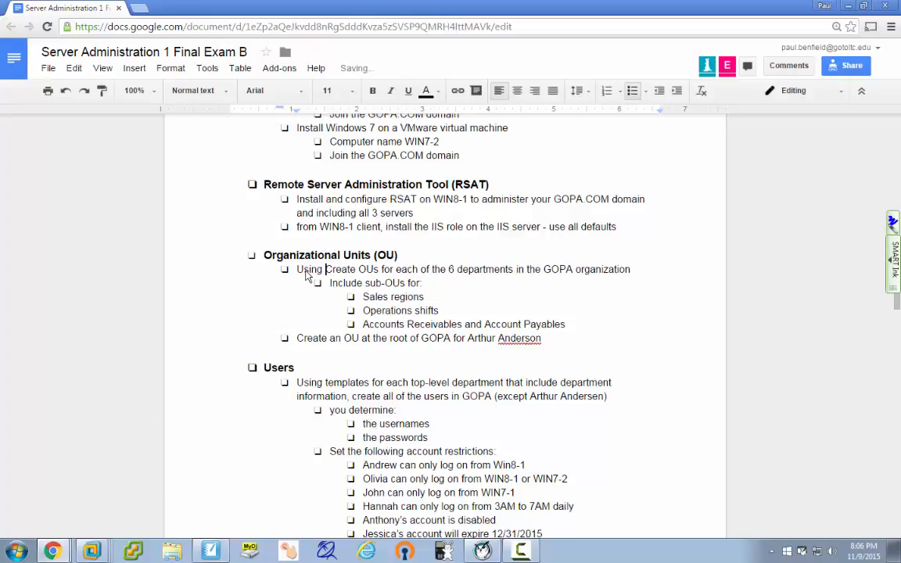
text(GOPA)
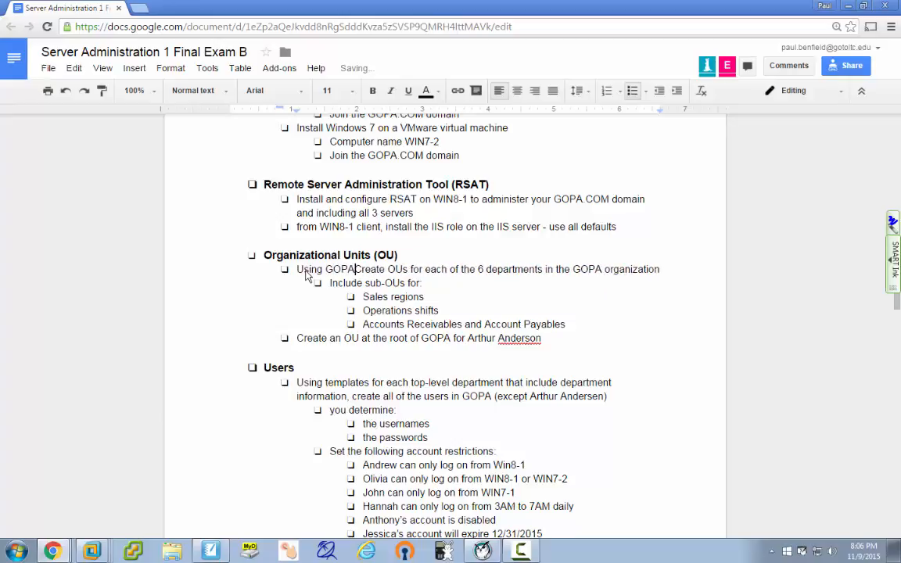
text(,)
key(Delete)
text(c)
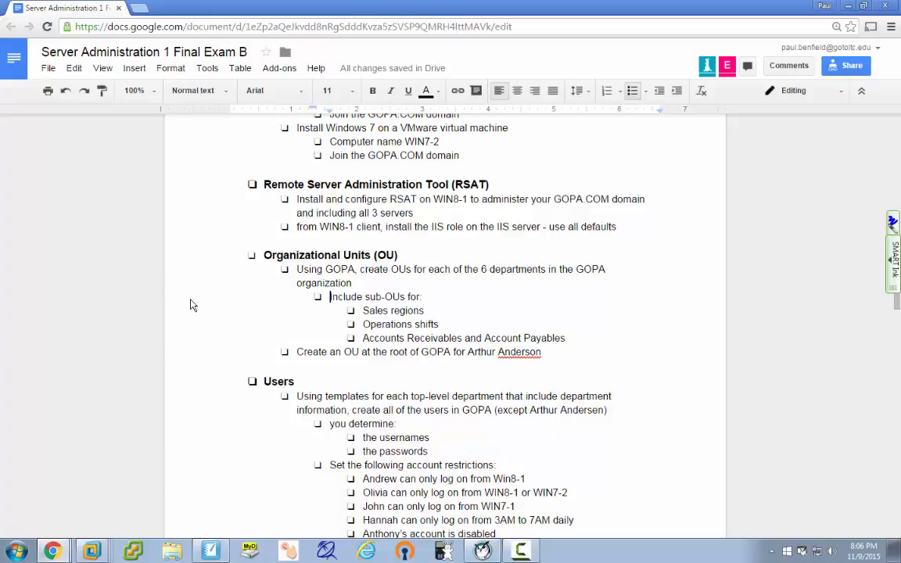
scroll(233, 374, down, 7)
scroll(233, 377, down, 3)
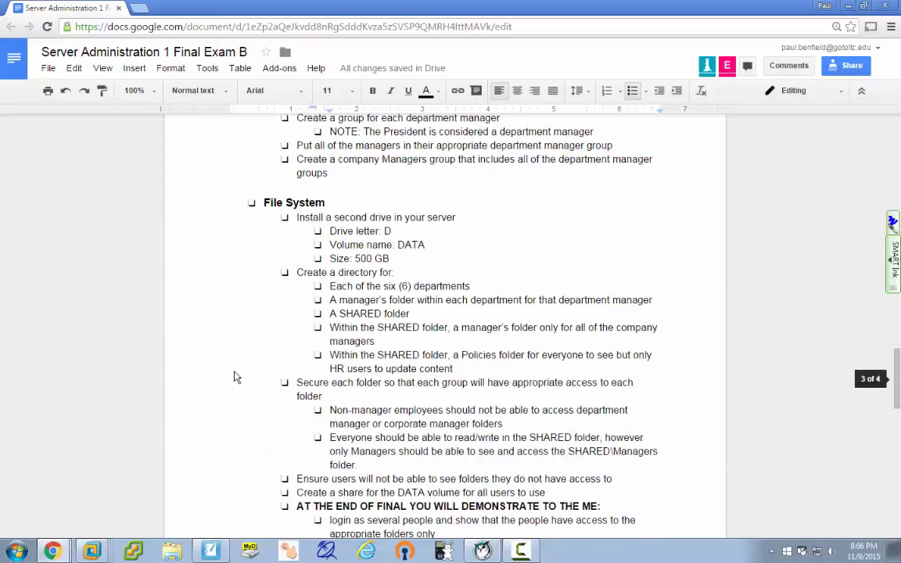
scroll(235, 377, up, 11)
scroll(237, 375, up, 2)
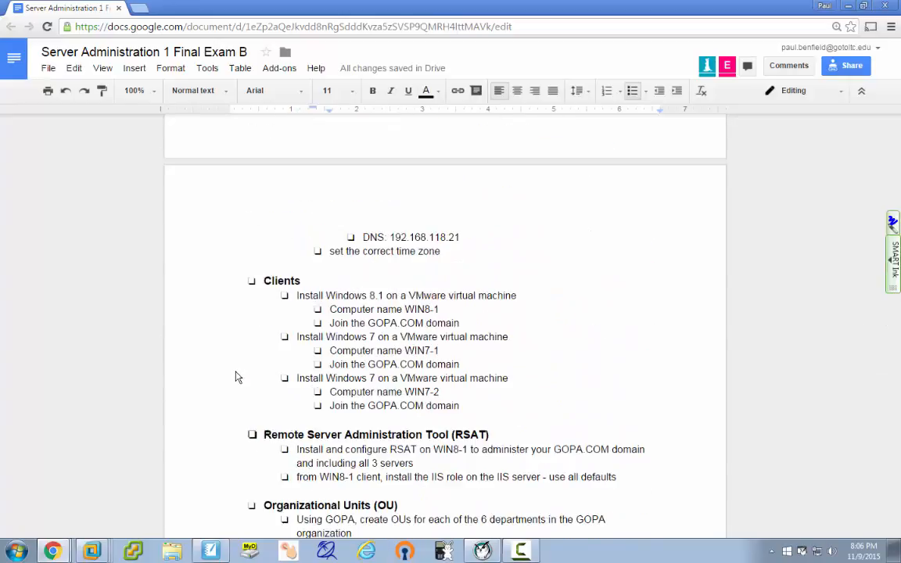
scroll(237, 376, down, 3)
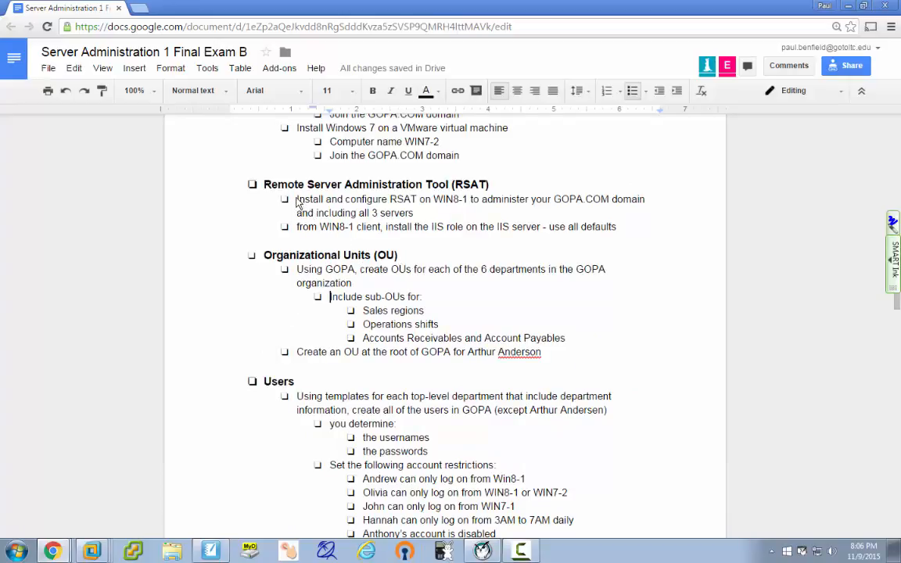
drag(297, 200, 416, 216)
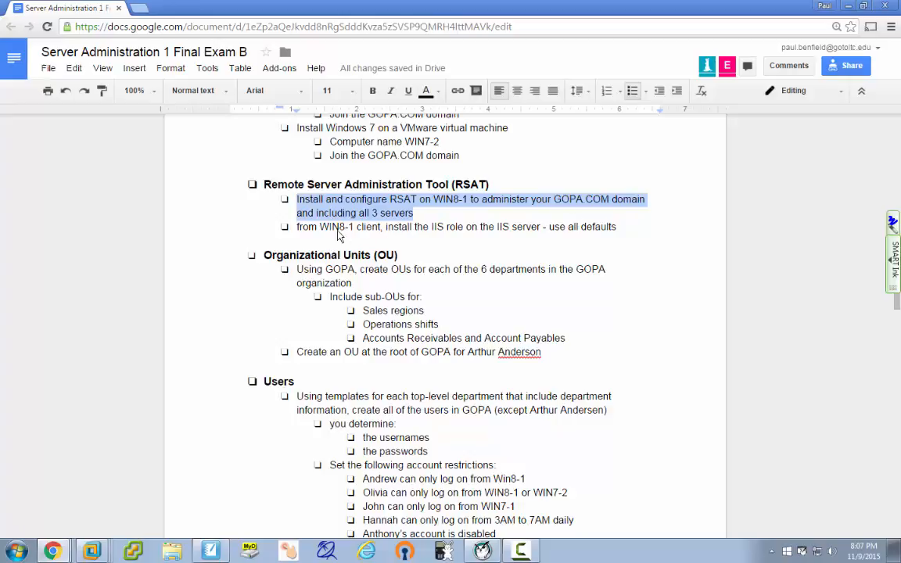
Start a new bullet after the IIS role bullet, then back out the typed 'use' text.
click(298, 229)
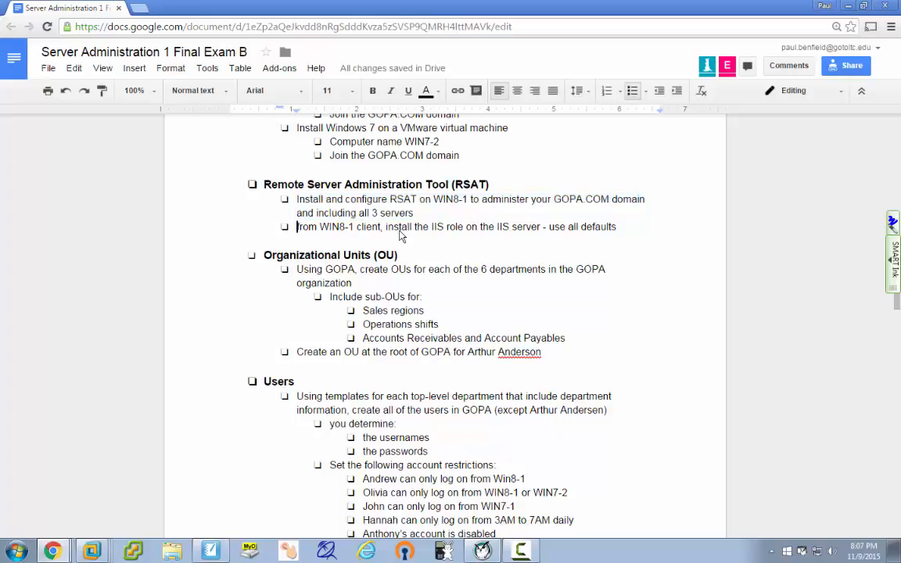
click(649, 235)
key(Return)
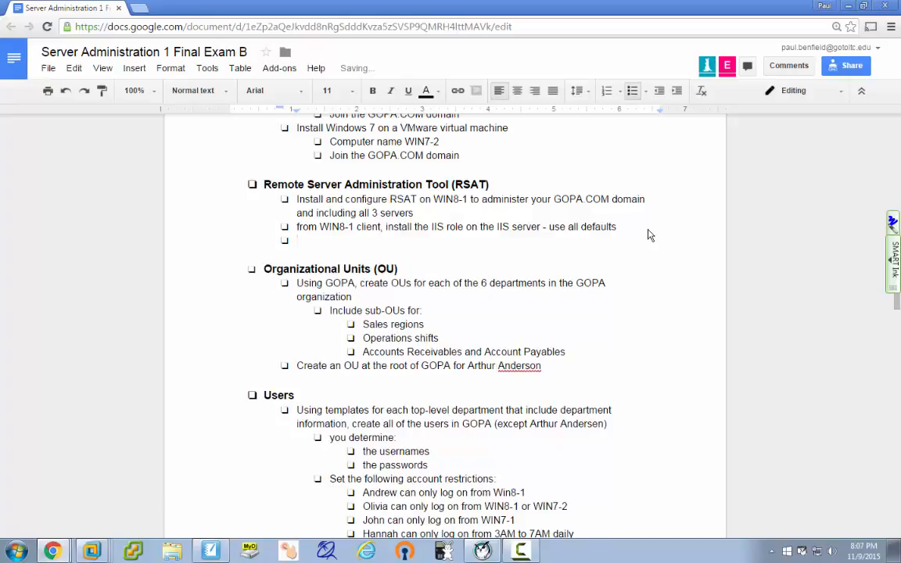
text(use)
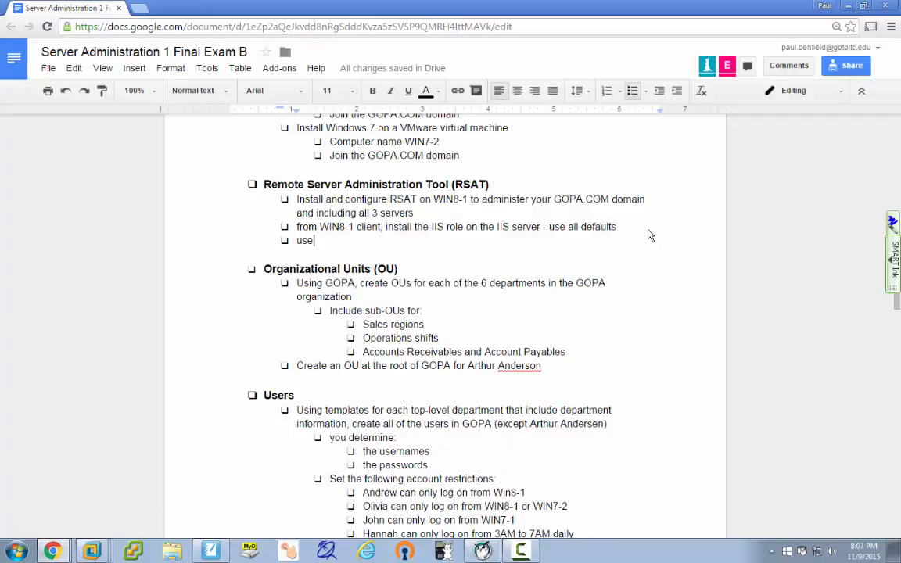
key(BackSpace)
key(BackSpace)
key(BackSpace)
key(BackSpace)
key(BackSpace)
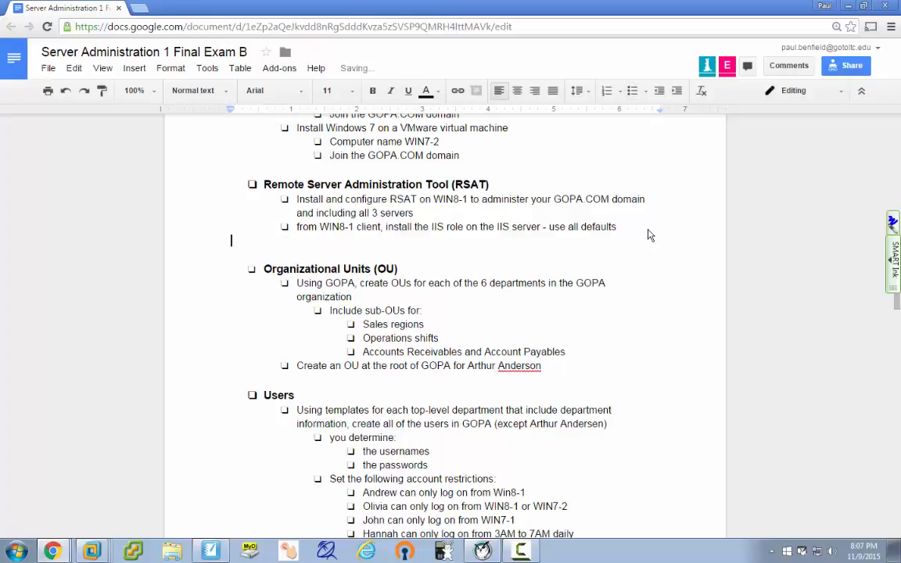
key(BackSpace)
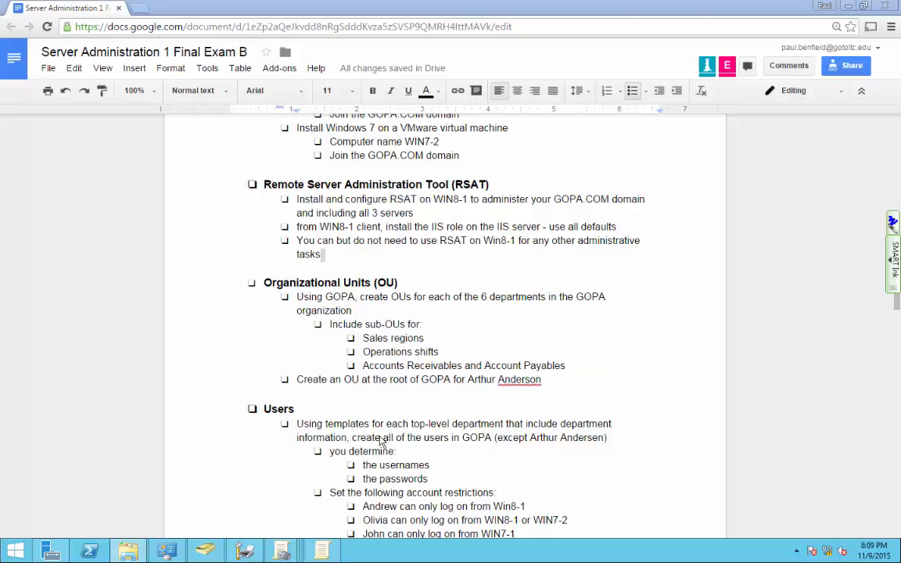
click(391, 408)
scroll(393, 412, down, 3)
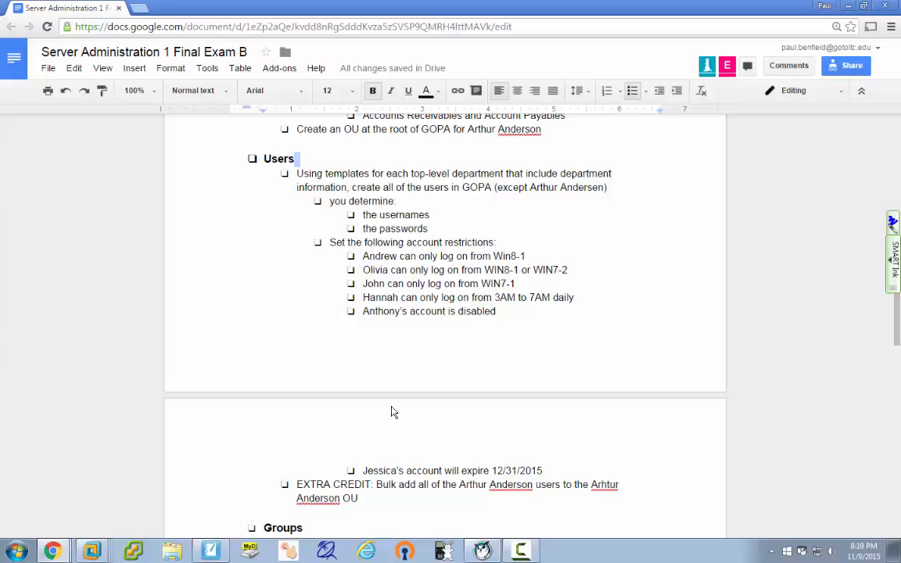
scroll(393, 412, up, 2)
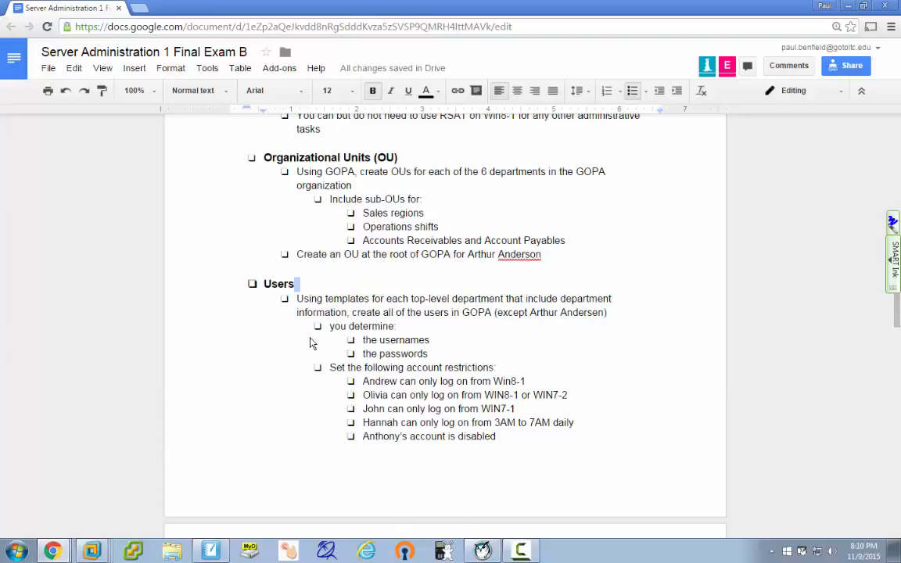
click(263, 284)
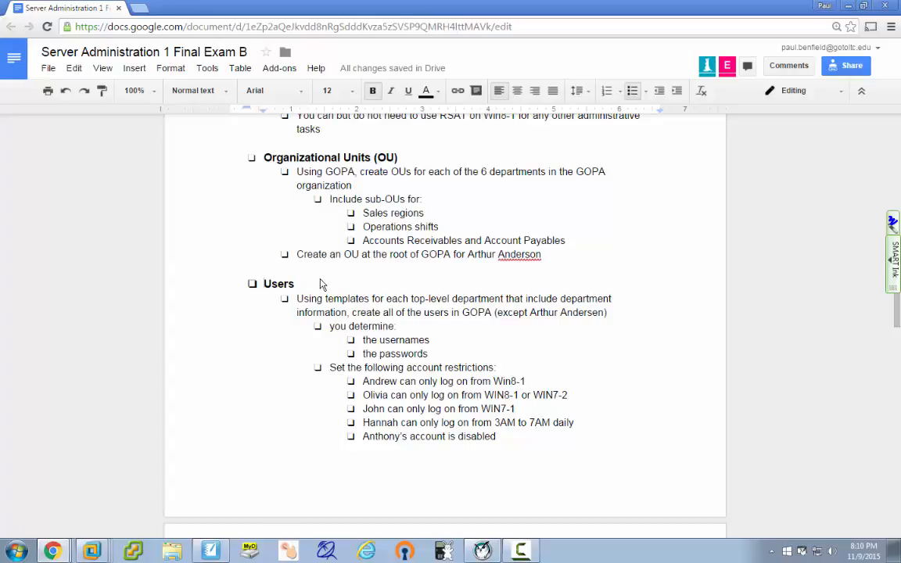